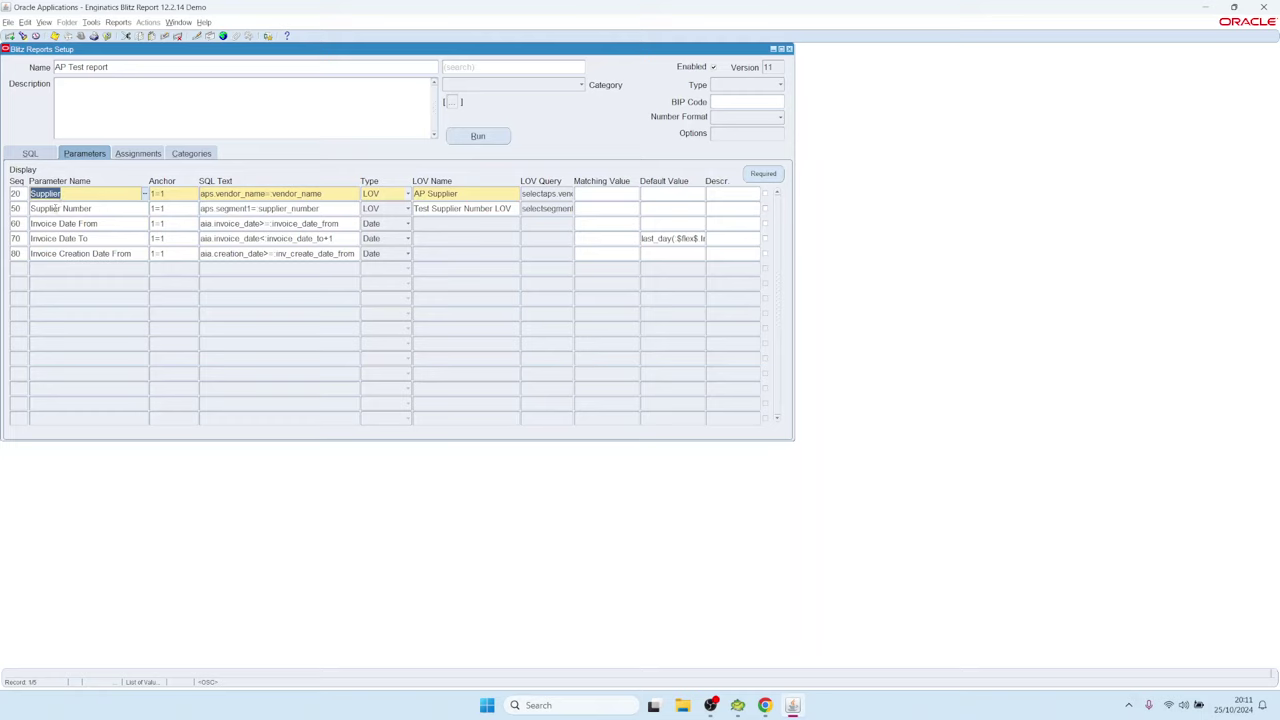
Review the AP Test report's parameters from Supplier to Invoice Creation Date From, including the Supplier parameter's SQL text and anchor.
left_click(60, 208)
left_click(60, 224)
double_click(58, 238)
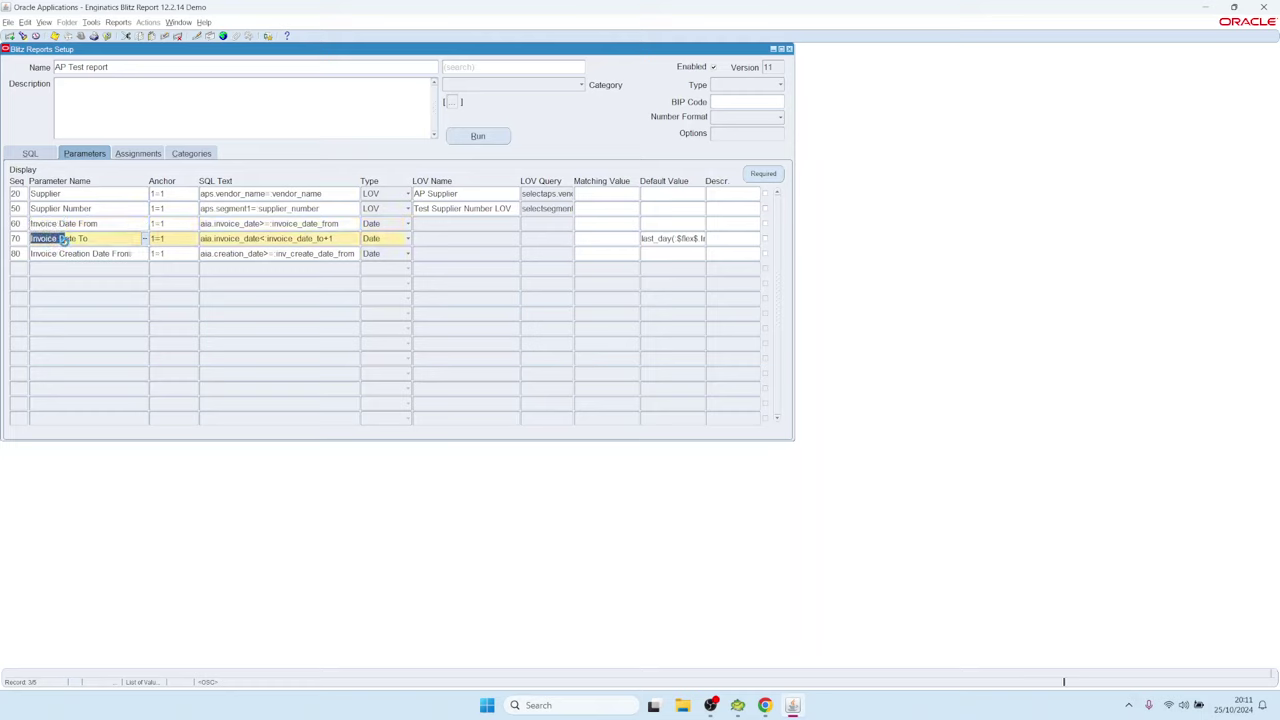
left_click(76, 254)
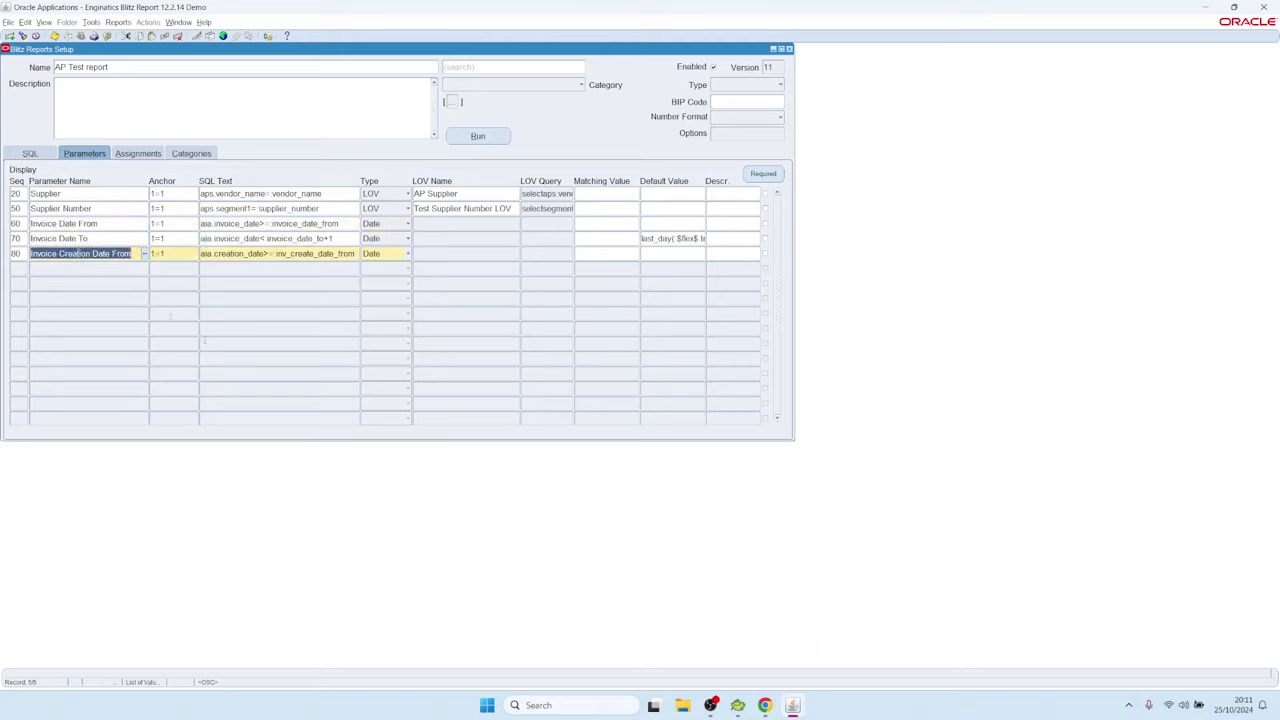
left_click(75, 194)
left_click(330, 193)
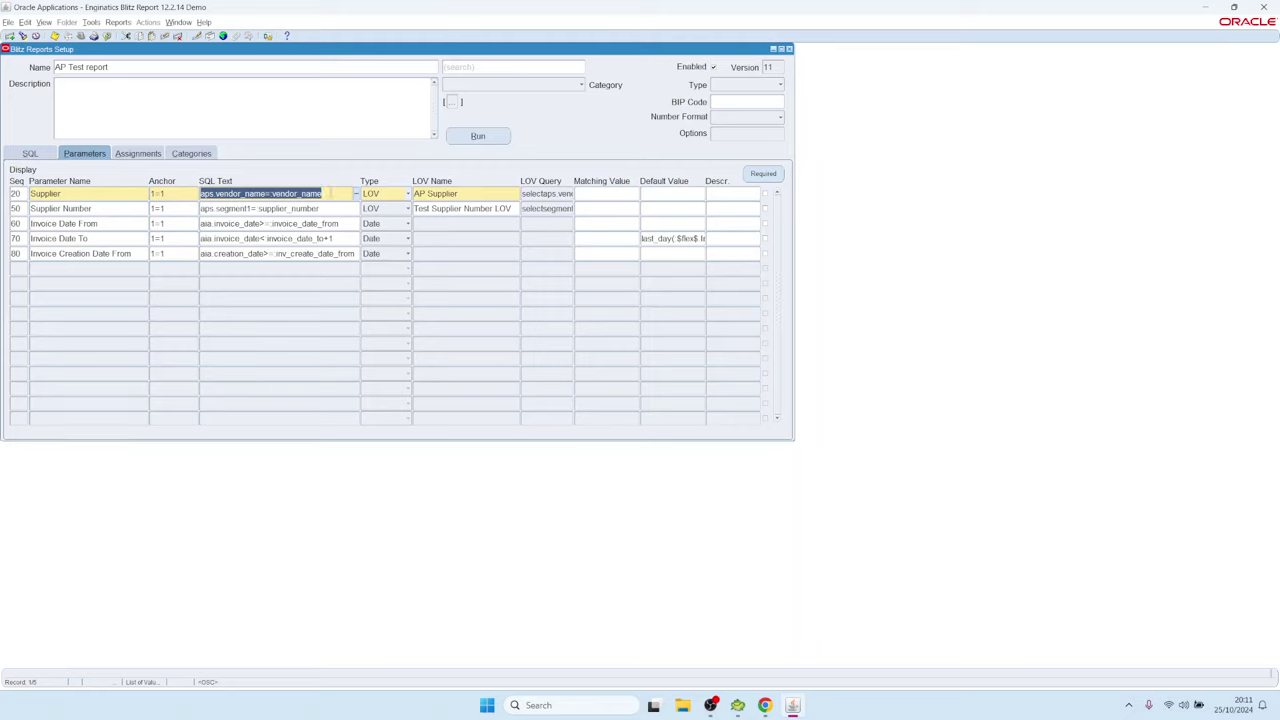
left_click(175, 193)
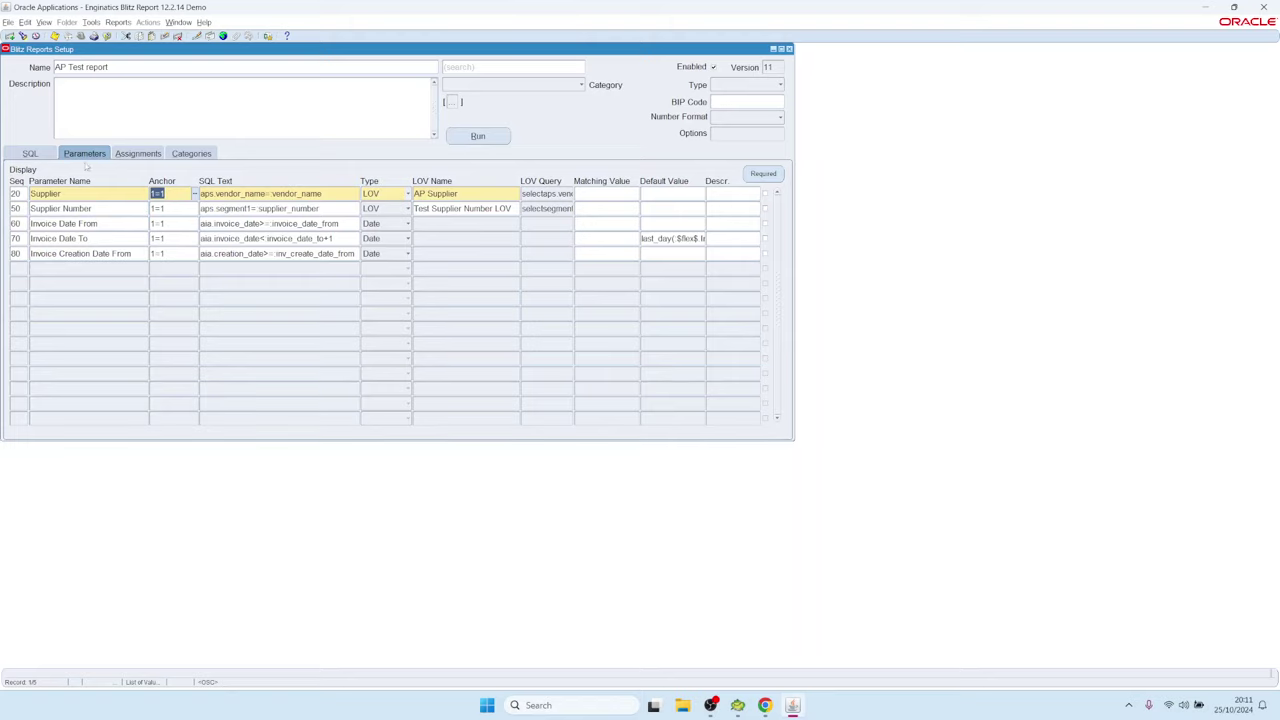
Compare the 1=1 anchor in the report's SQL where clause with the Supplier parameter's anchor and SQL text.
left_click(37, 154)
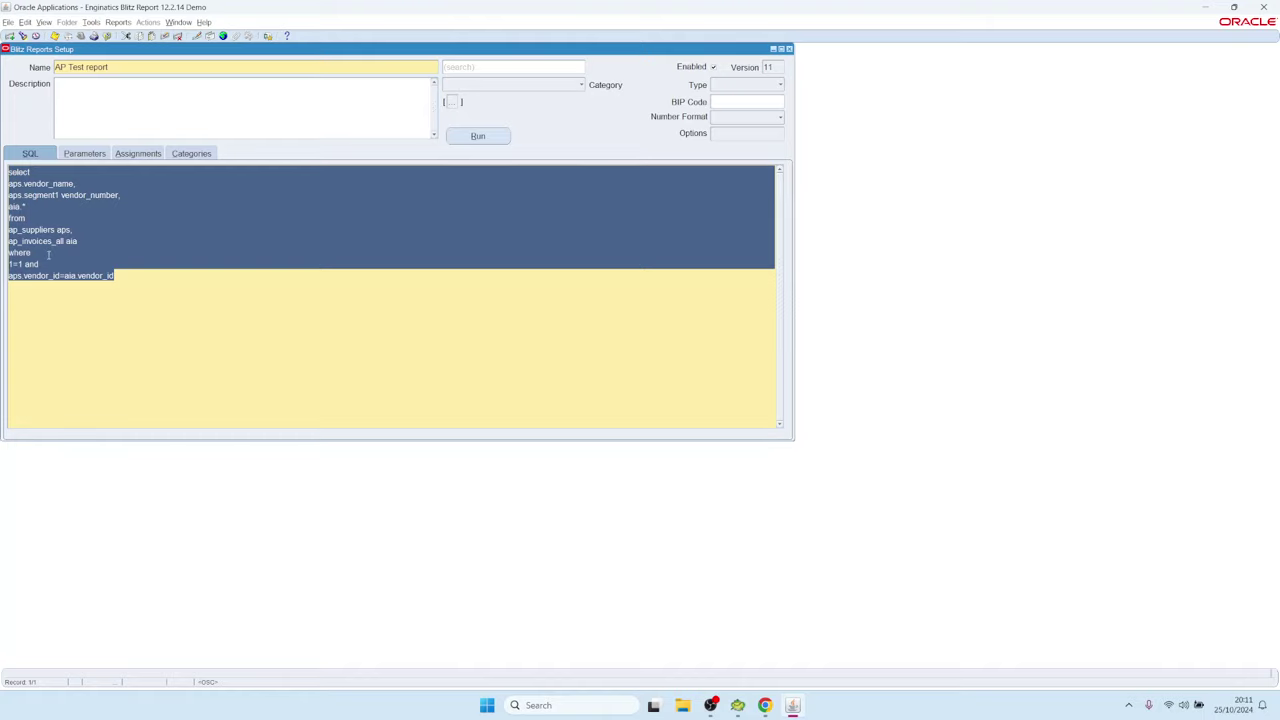
left_click(24, 265)
left_click_drag(24, 265, 3, 264)
left_click(84, 155)
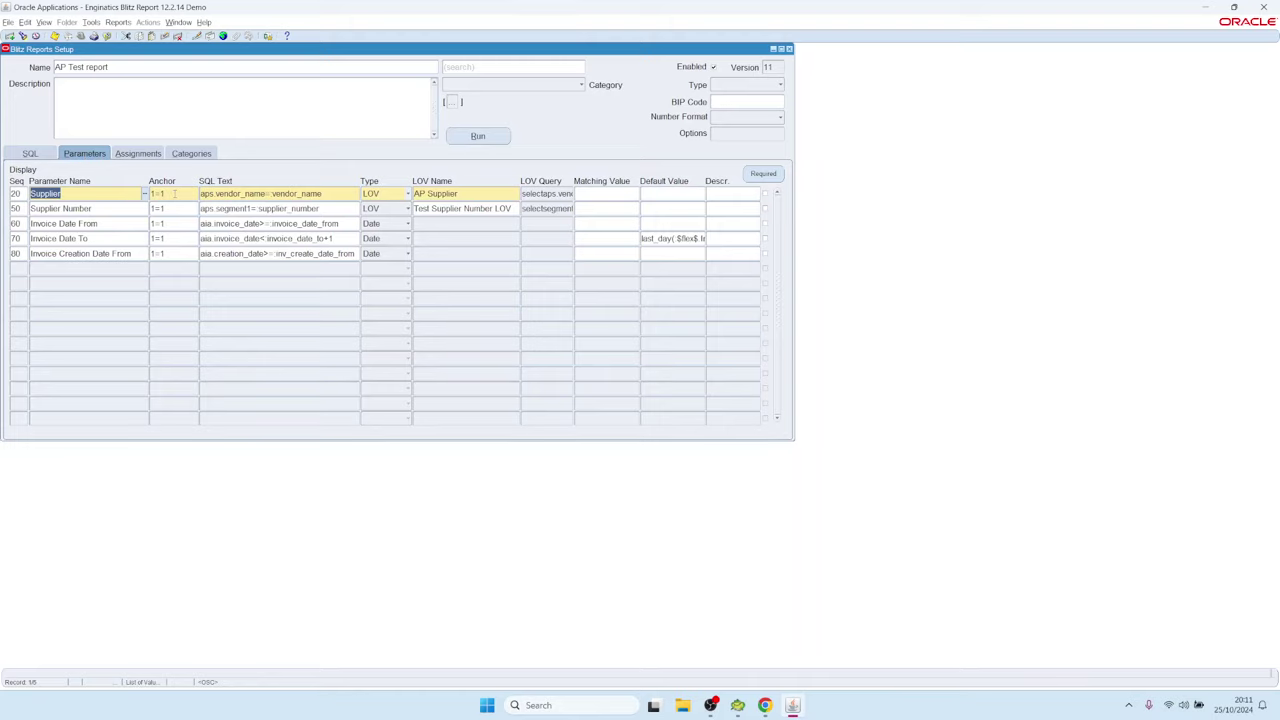
key("Tab")
left_click(28, 155)
left_click(30, 264)
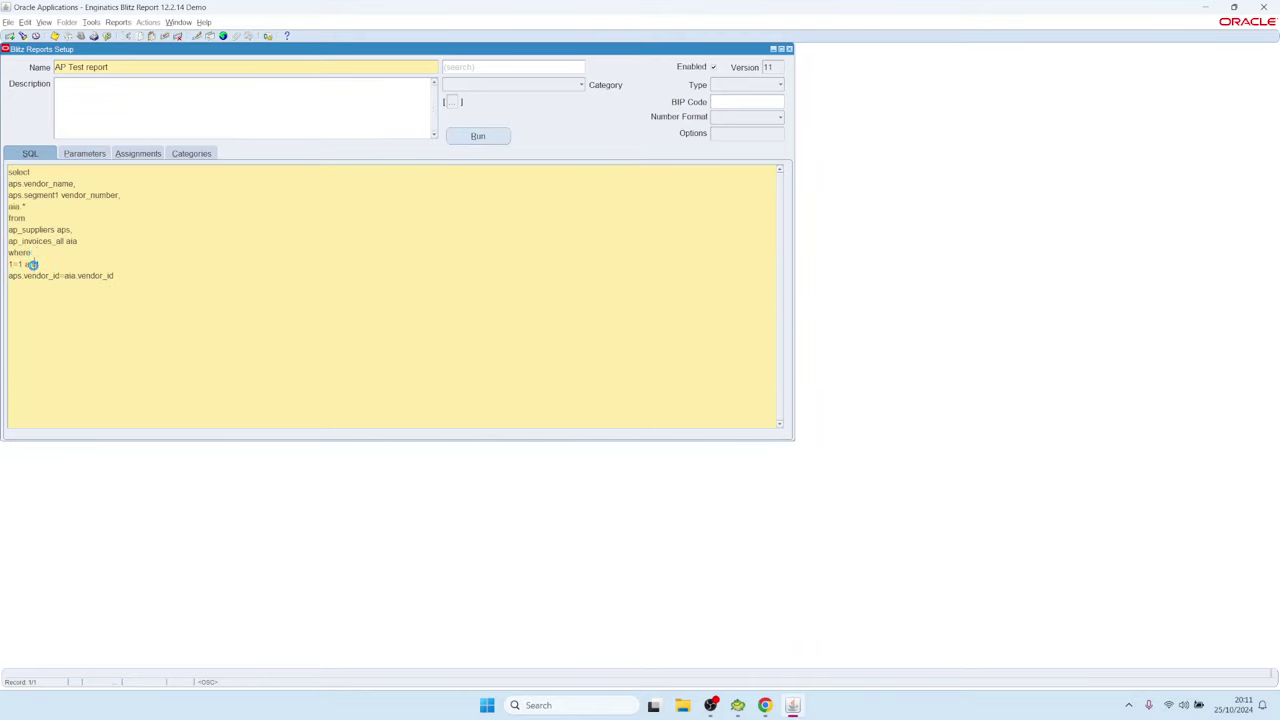
left_click(85, 154)
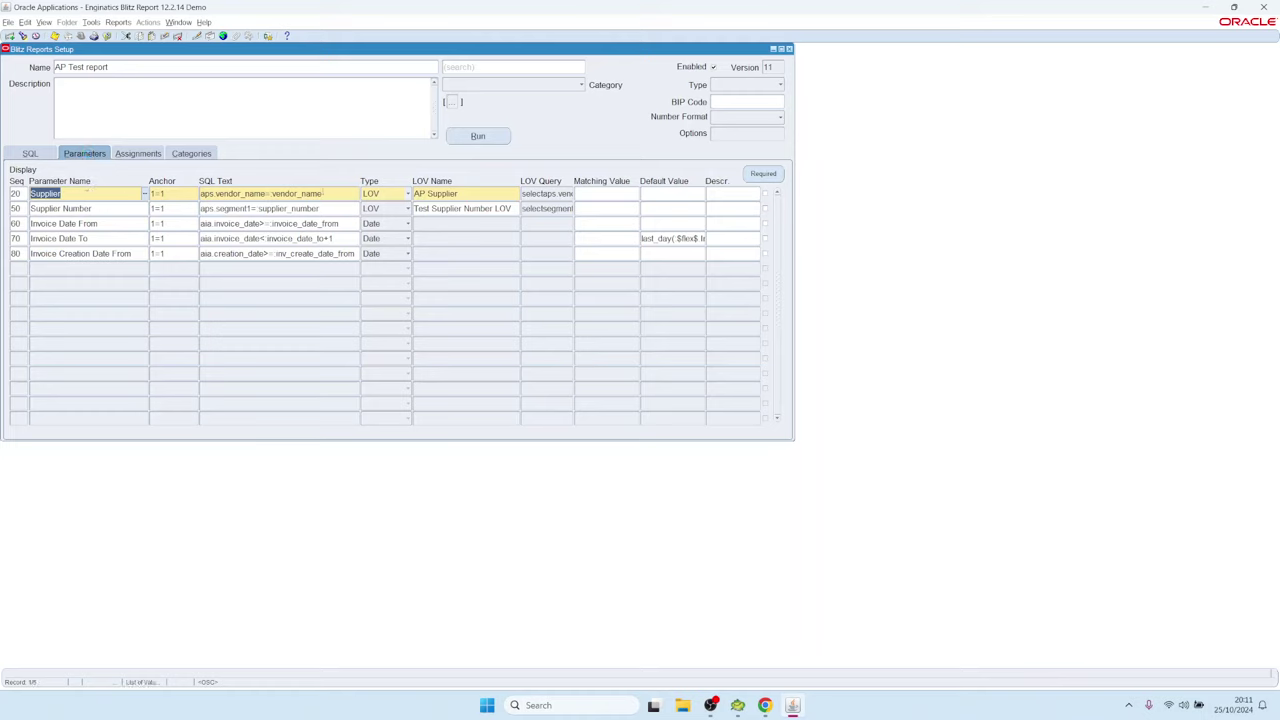
left_click(328, 195)
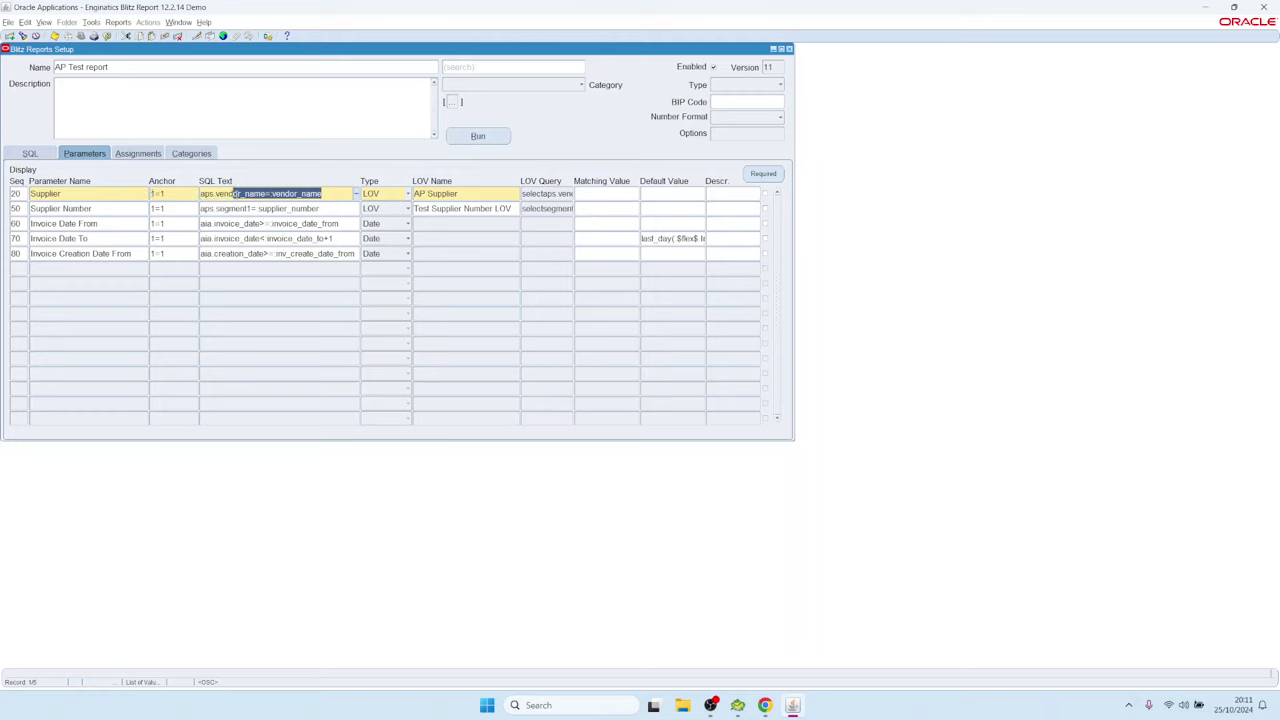
left_click(174, 193)
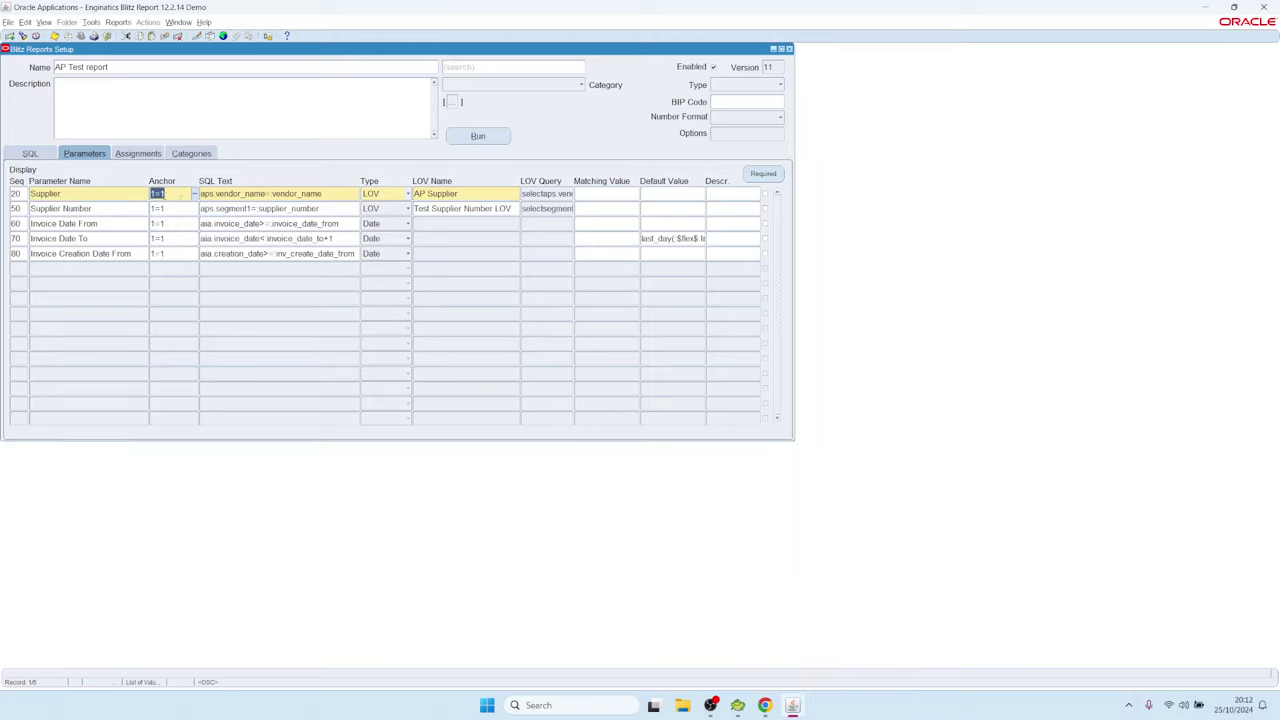
Switch to Chrome and open section 1.2 Anchors and binds of the Blitz Report Developer Guide on the Enginatics website.
mouse_move(765, 705)
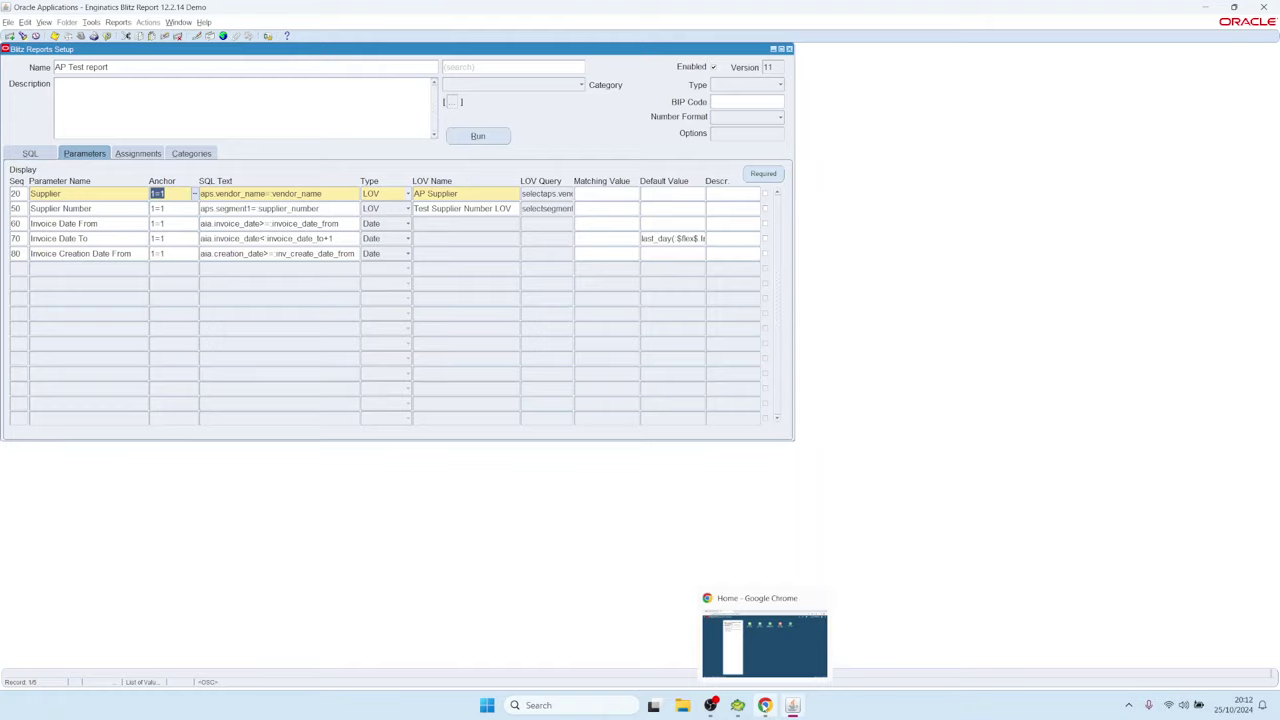
left_click(765, 645)
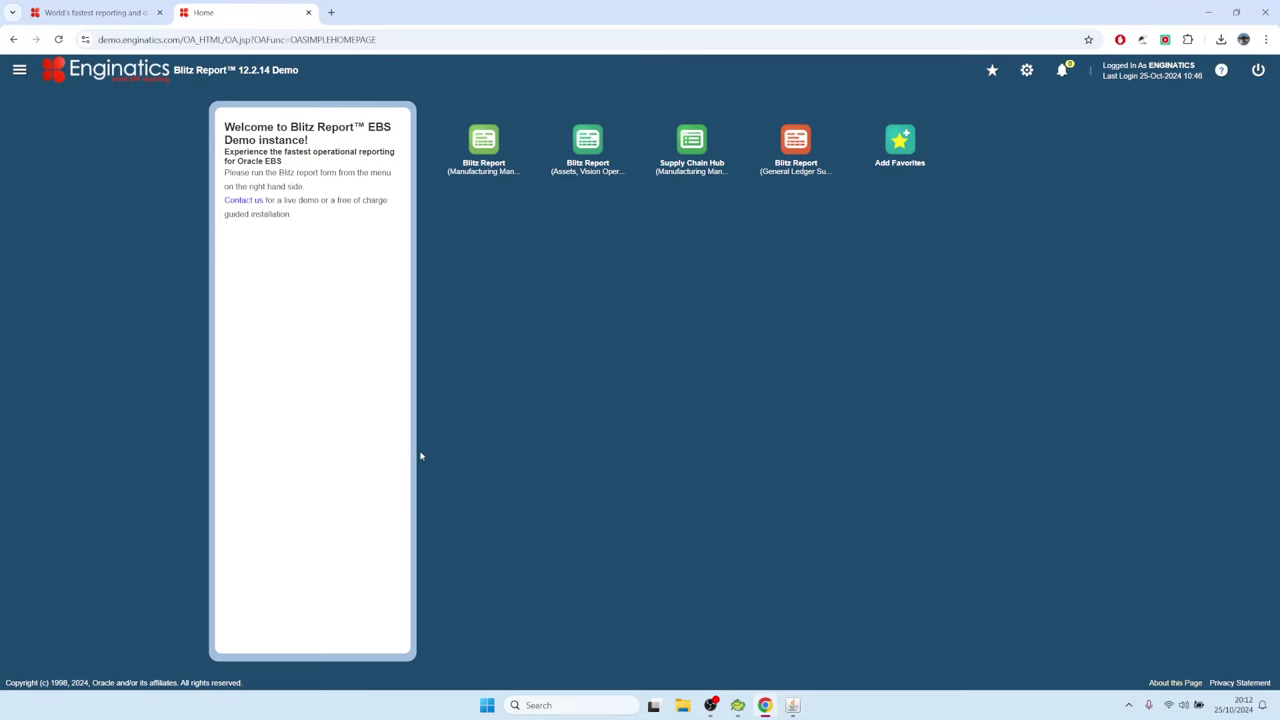
left_click(95, 12)
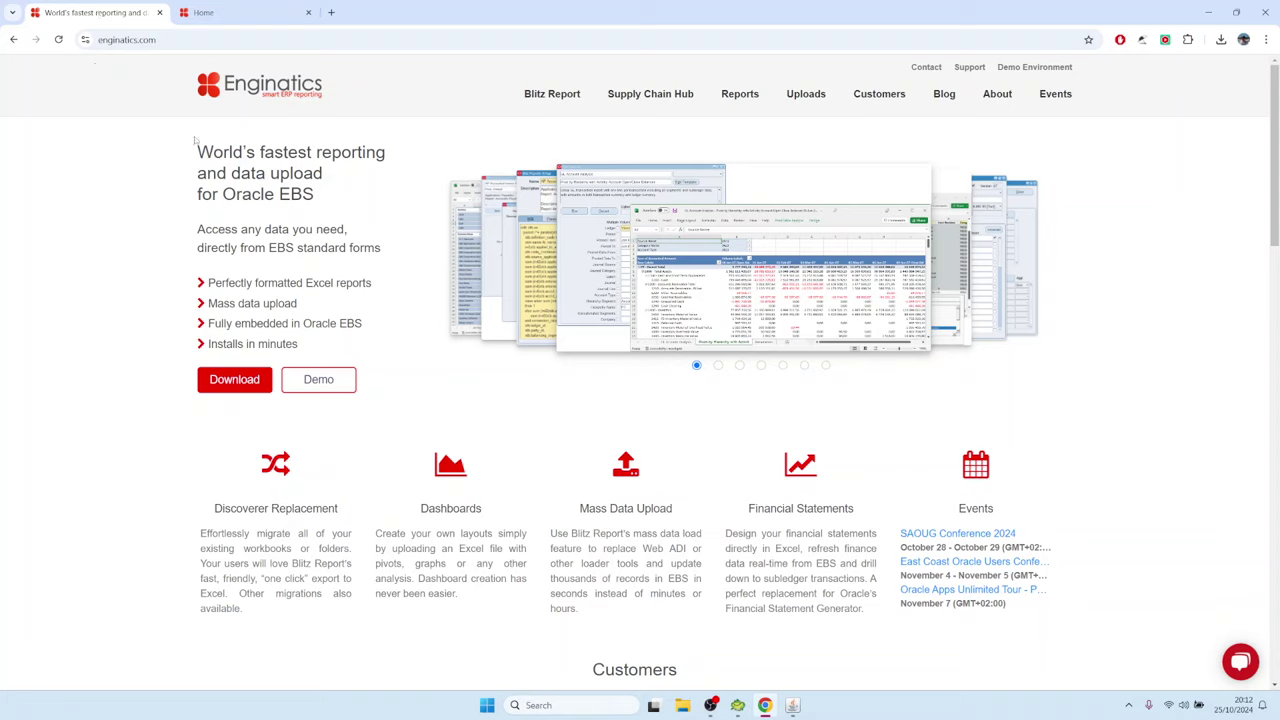
mouse_move(545, 97)
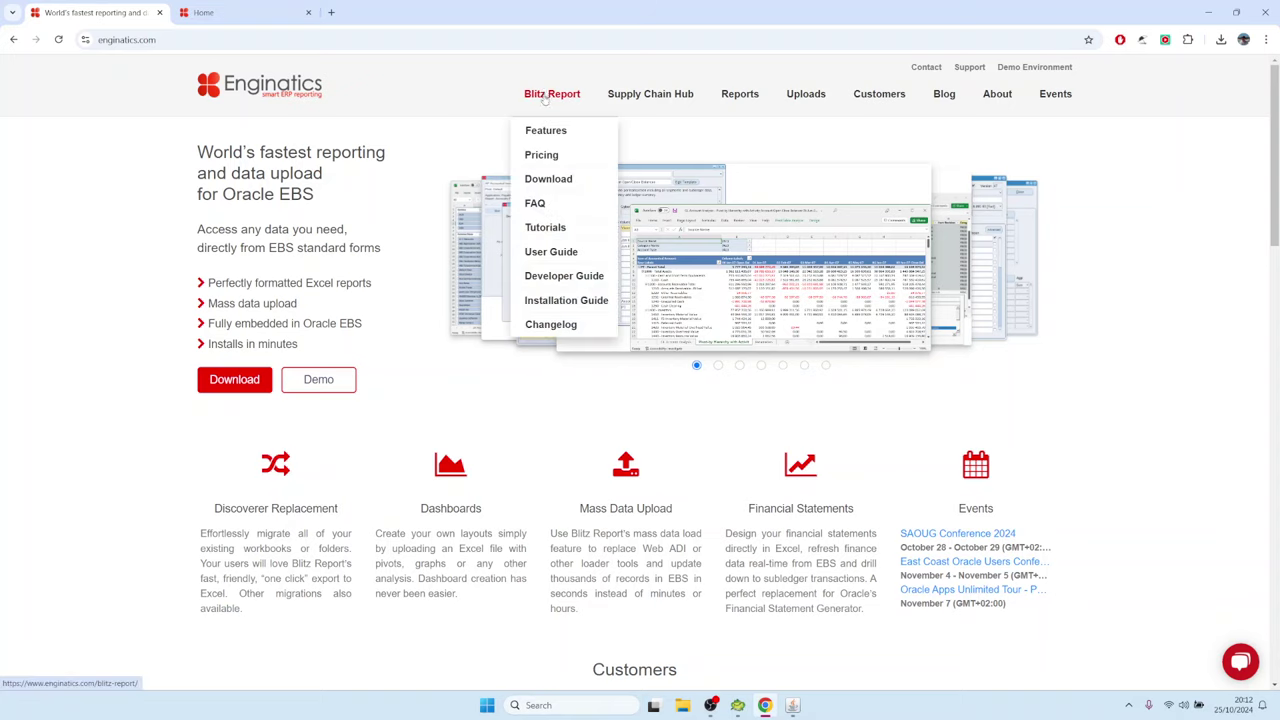
left_click(550, 280)
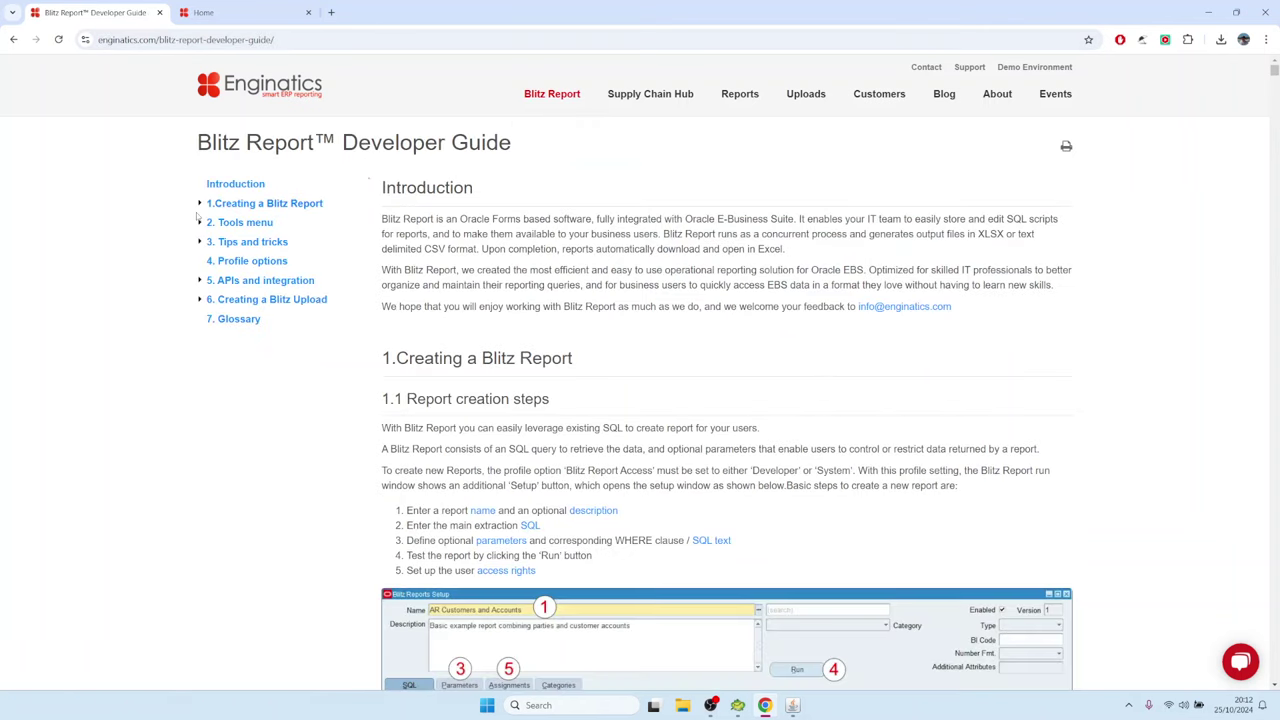
left_click(200, 206)
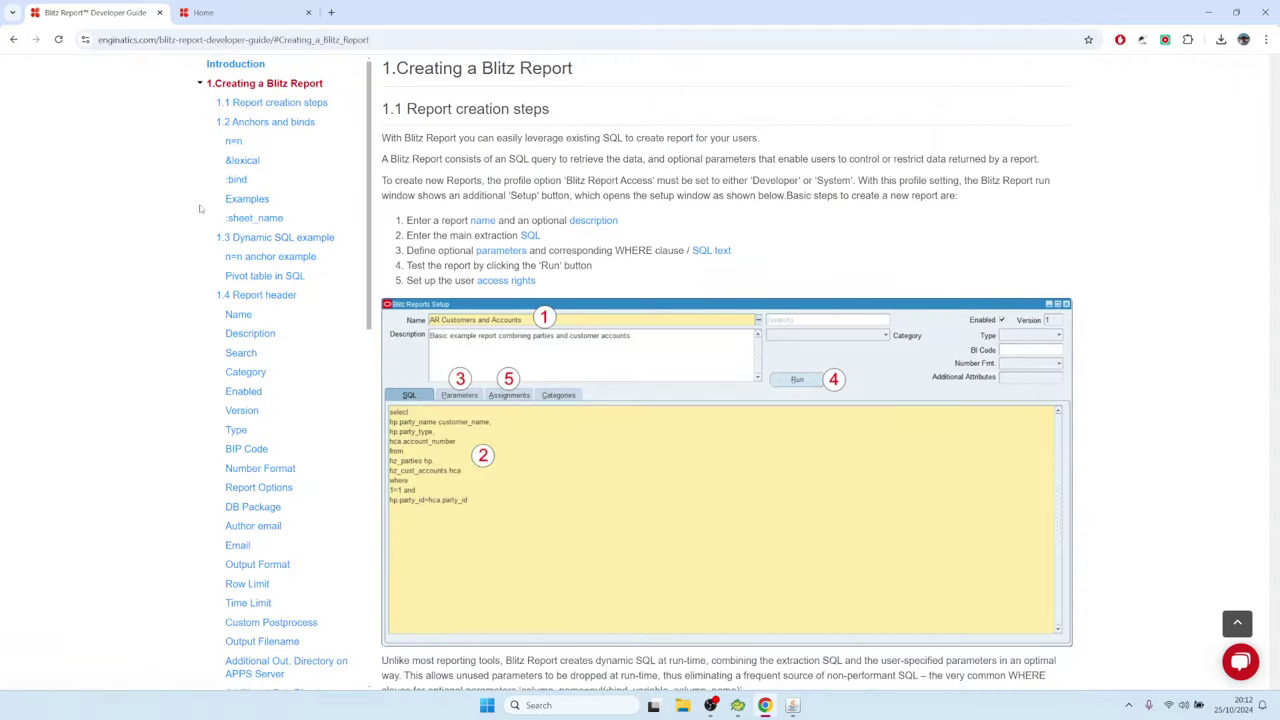
left_click(243, 123)
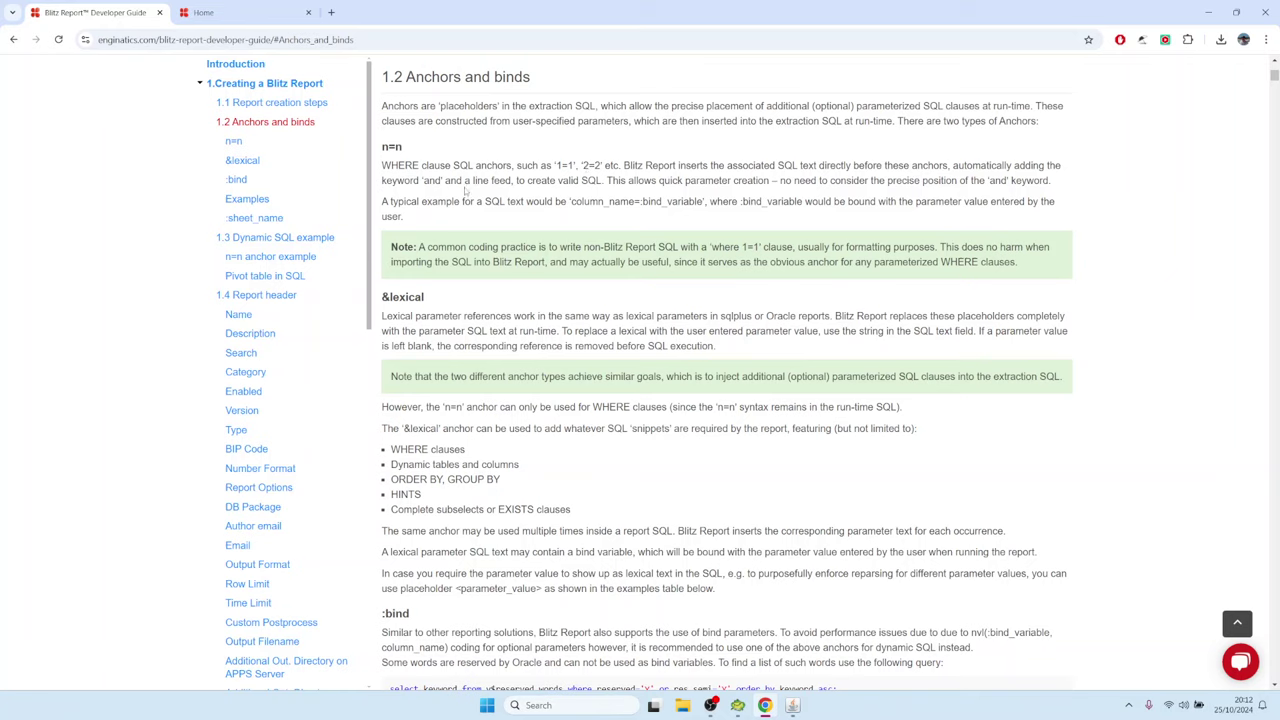
Read the guide's explanations of the n=n, &lexical and :bind types and look through the examples table.
left_click_drag(386, 166, 419, 166)
left_click_drag(425, 297, 381, 297)
scroll(522, 316, "down", 3)
scroll(427, 175, "up", 1)
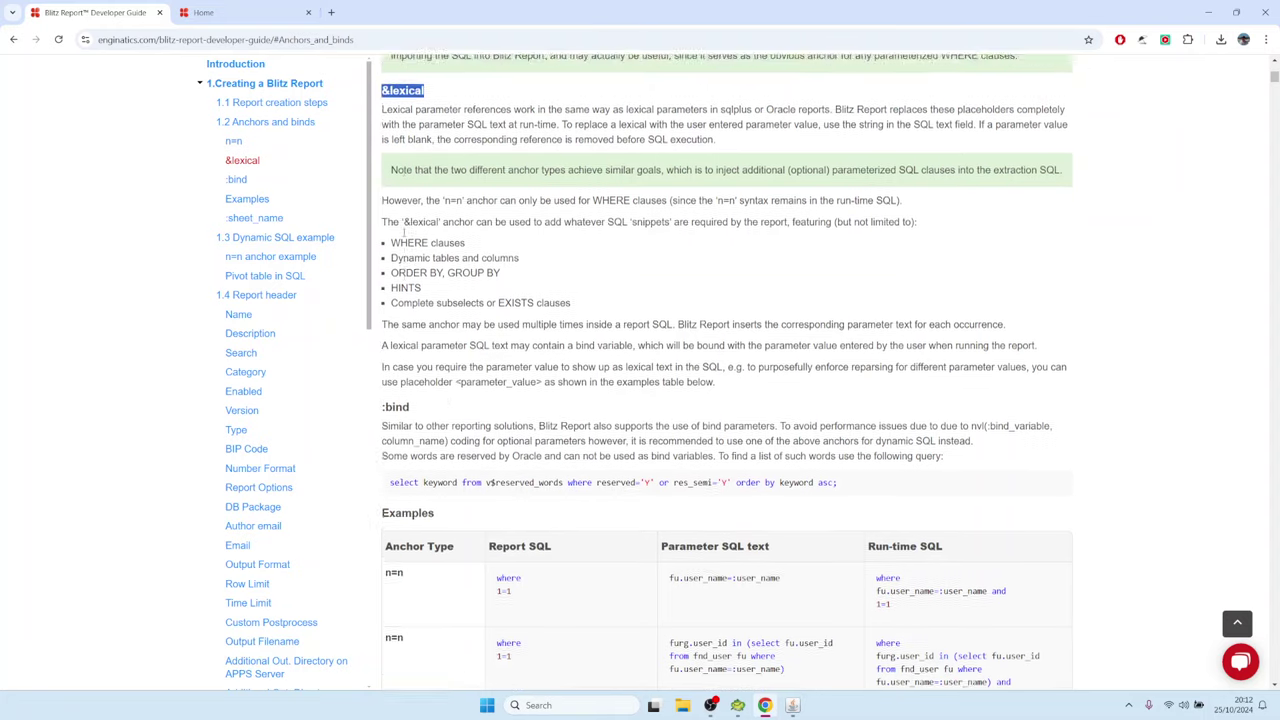
left_click_drag(420, 493, 381, 494)
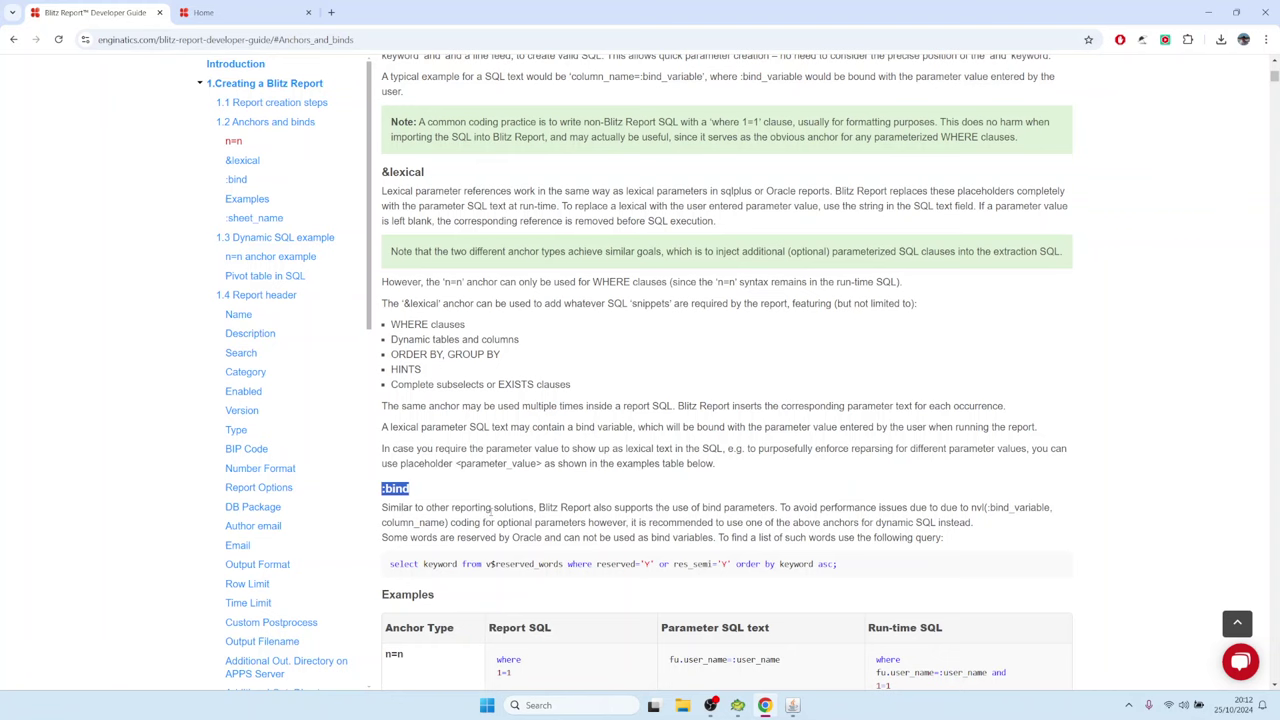
scroll(492, 507, "down", 4)
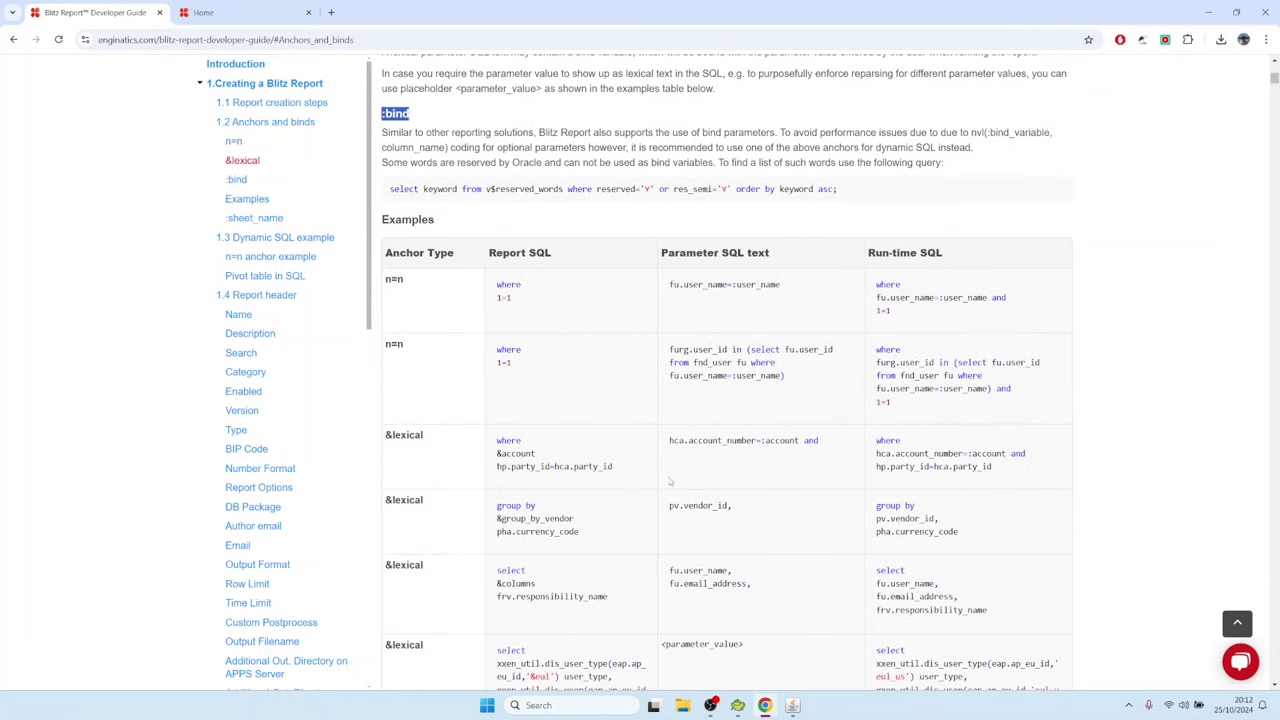
scroll(512, 447, "down", 3)
scroll(645, 460, "up", 6)
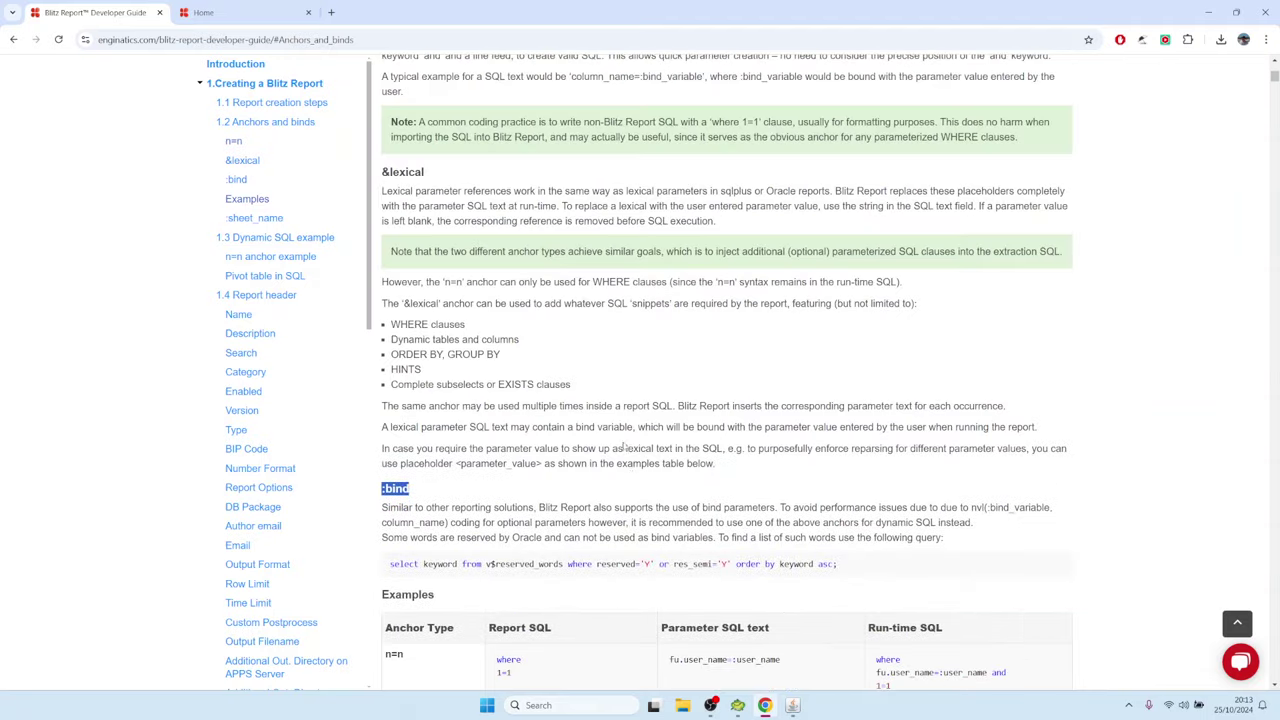
Switch back to Oracle Applications and run the AP Test report with Invoice Creation Date From 01-JAN-2022.
key("alt+Tab")
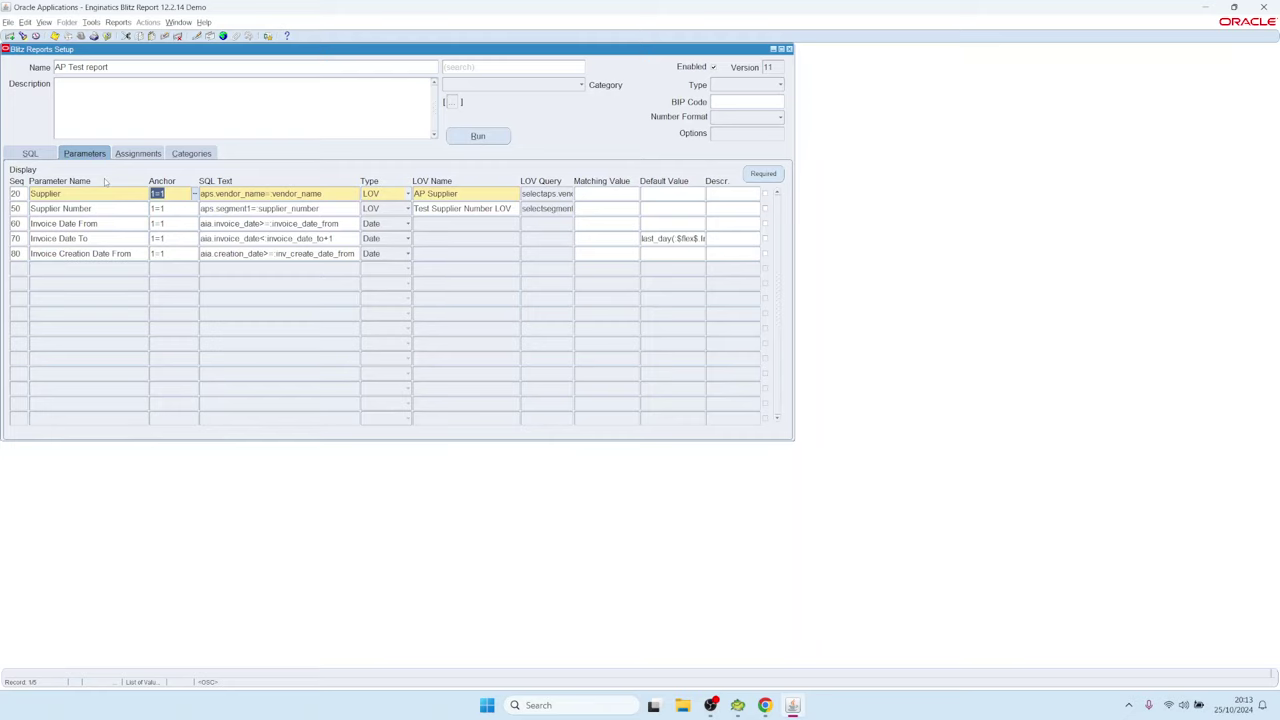
left_click(484, 138)
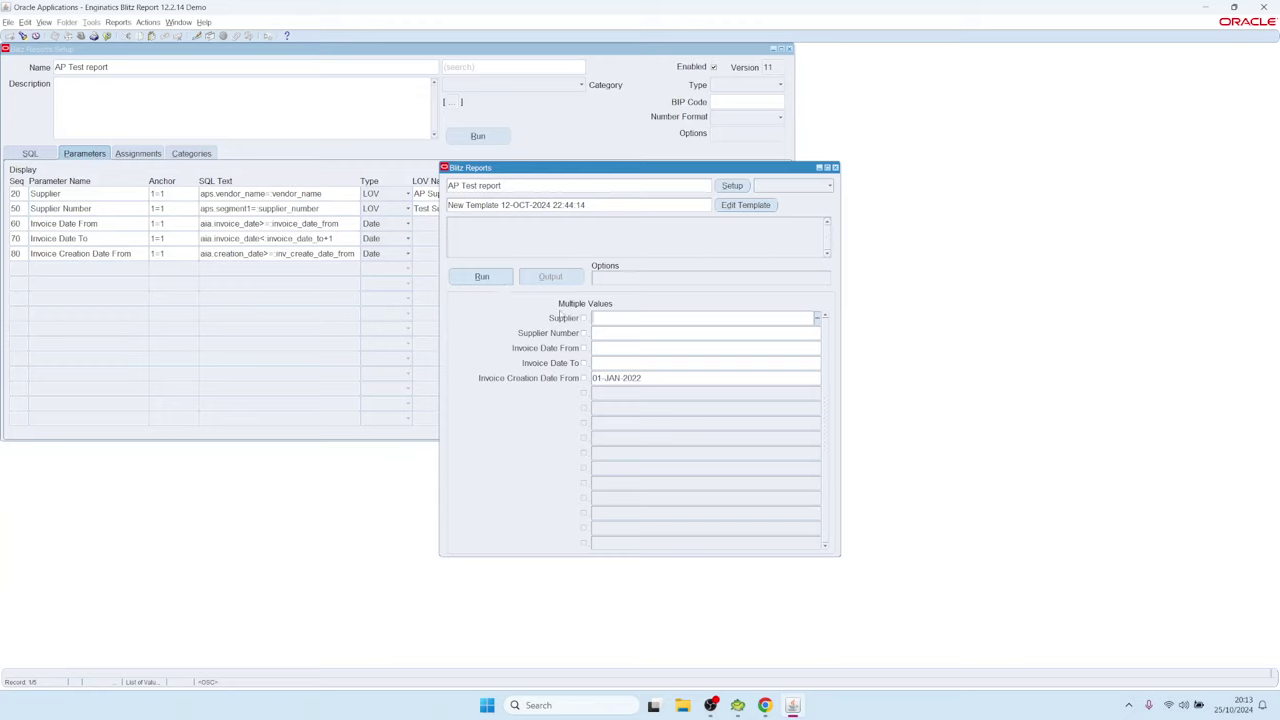
left_click(650, 378)
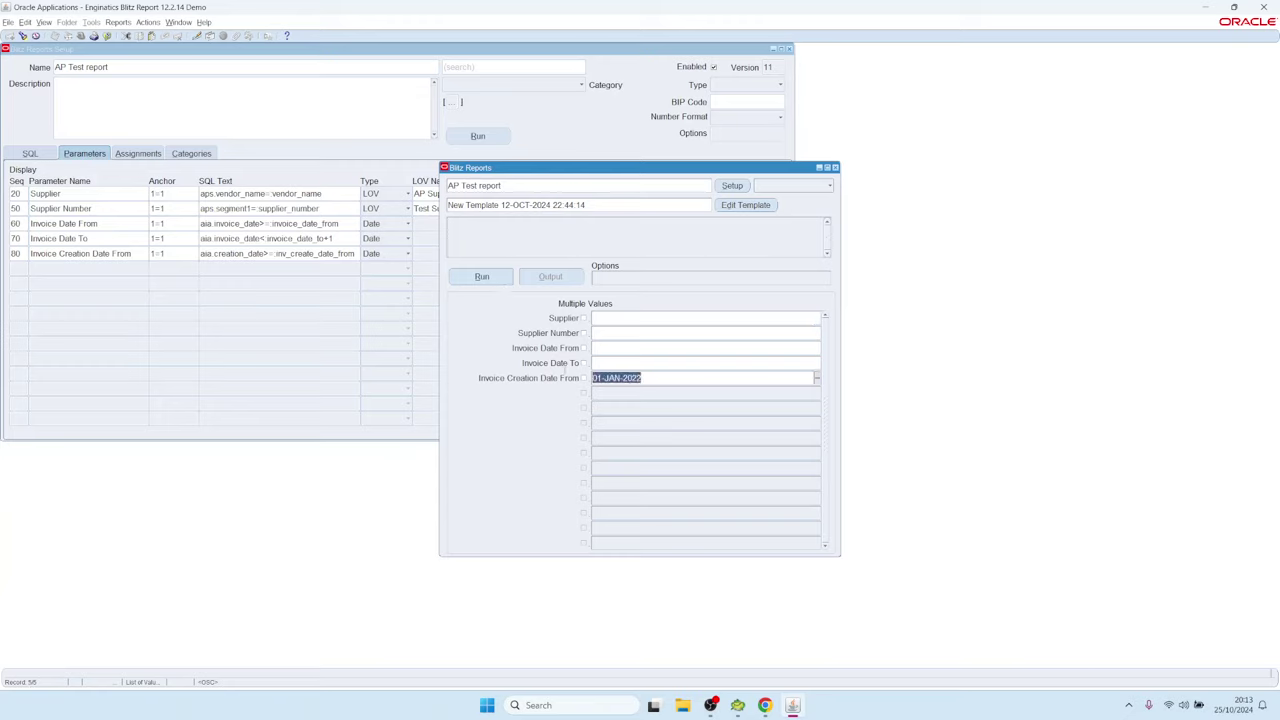
left_click(491, 280)
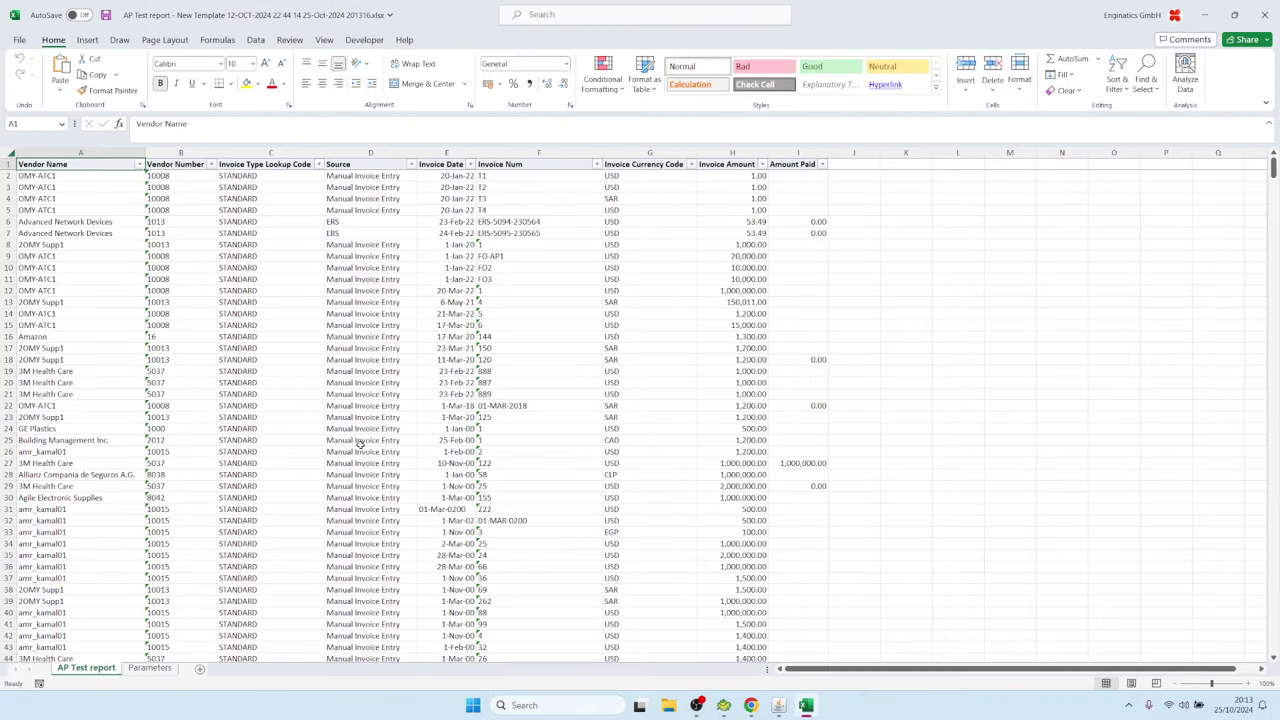
Examine the run-time SQL in the output workbook's Parameters sheet, checking the creation date condition and the 1=1 anchor, leaving the cell unedited.
left_click(150, 668)
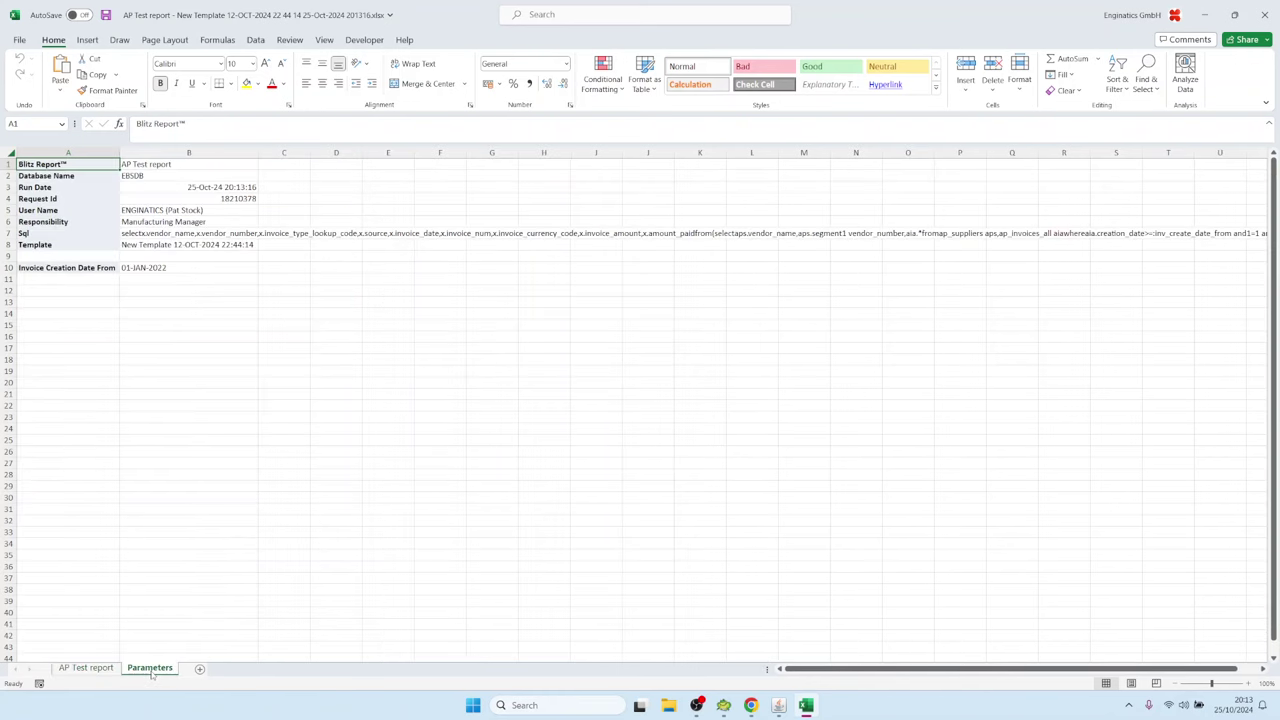
double_click(170, 235)
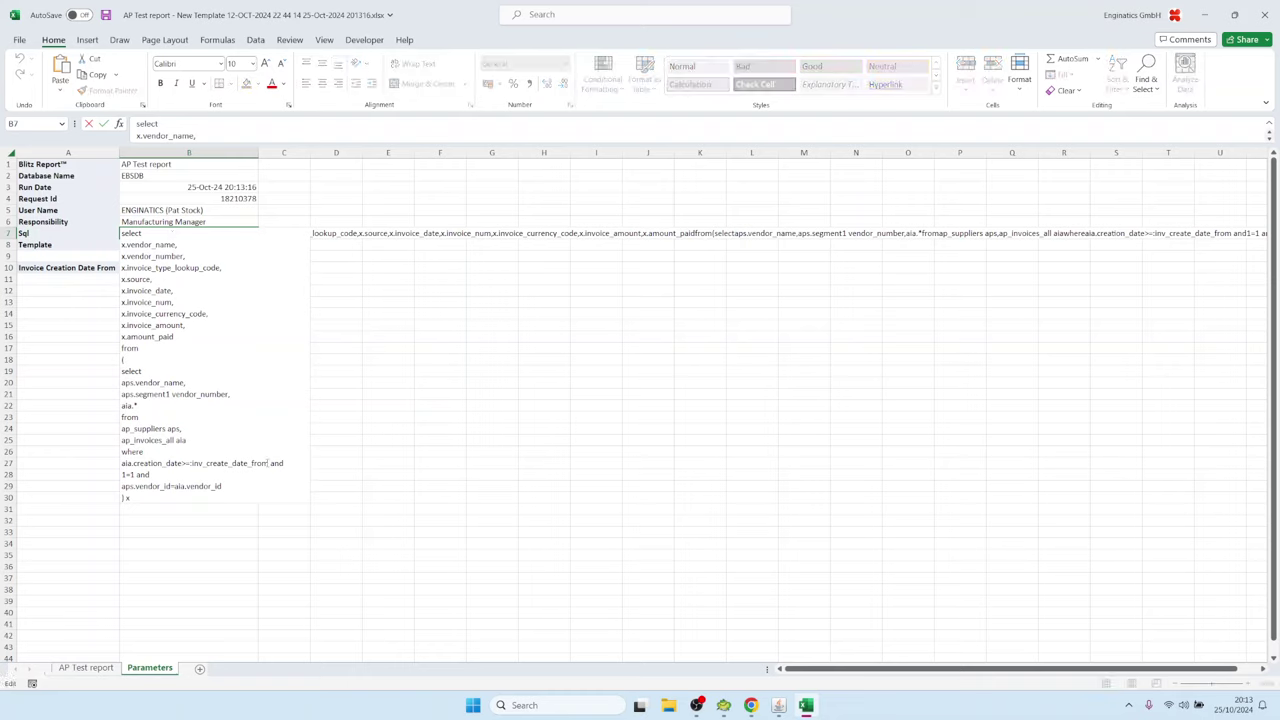
left_click_drag(268, 463, 111, 463)
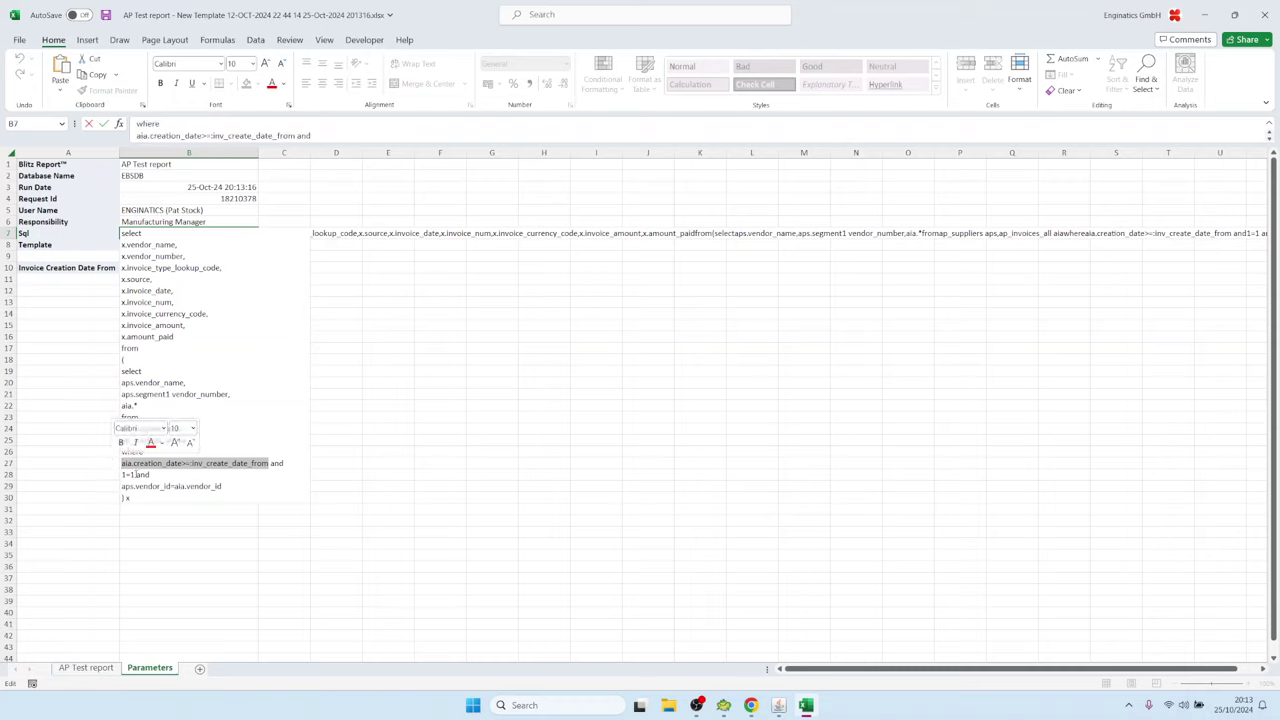
left_click_drag(136, 474, 120, 474)
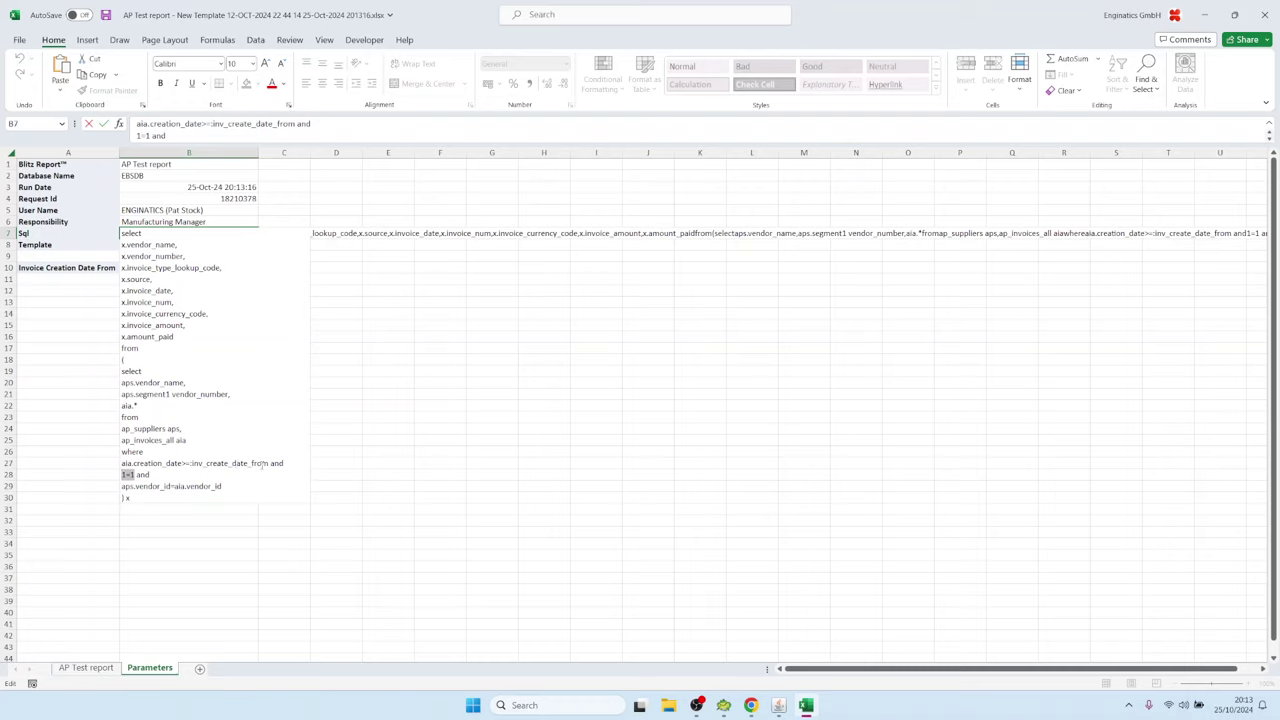
left_click_drag(270, 463, 106, 460)
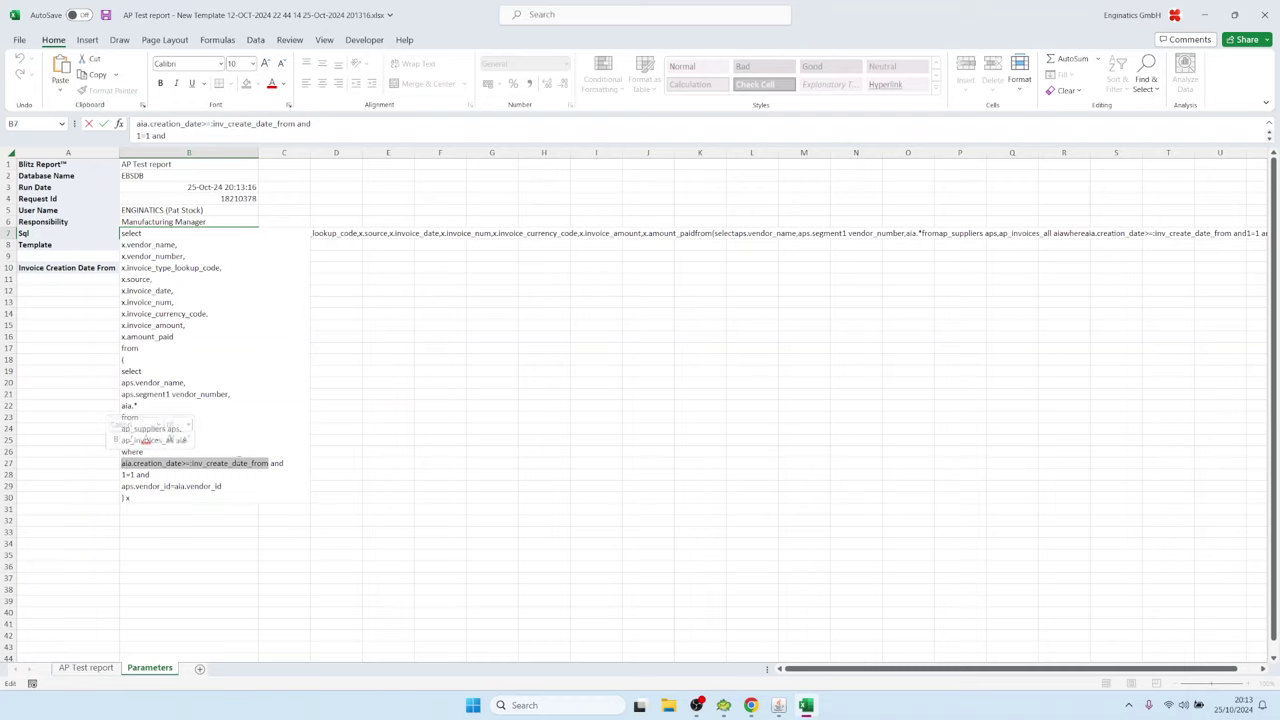
double_click(130, 474)
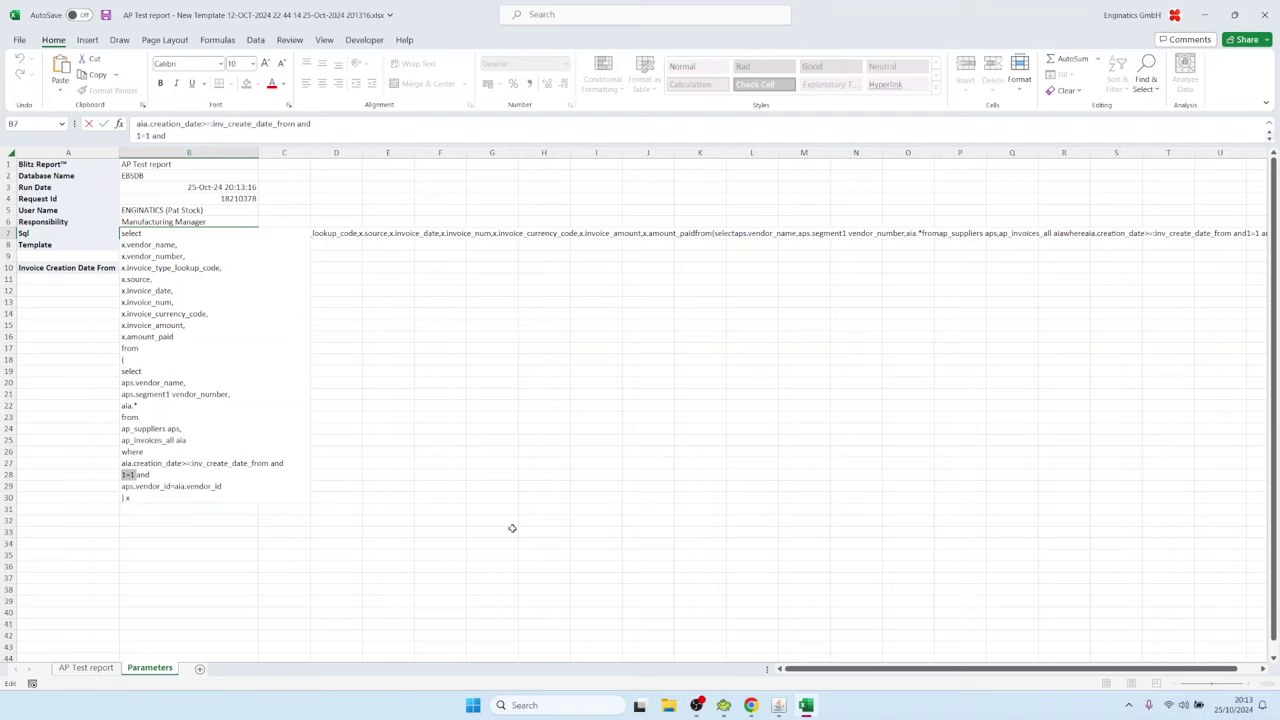
left_click(268, 464)
key("shift+Down")
double_click(181, 463)
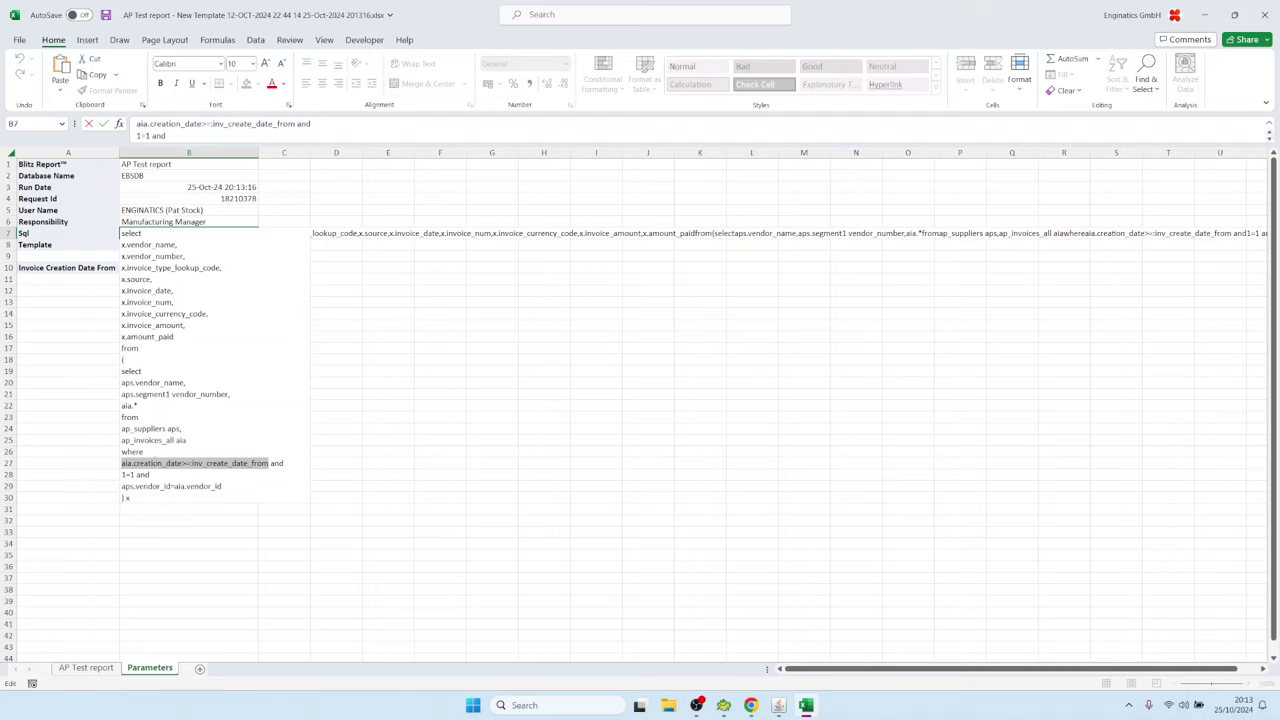
double_click(128, 475)
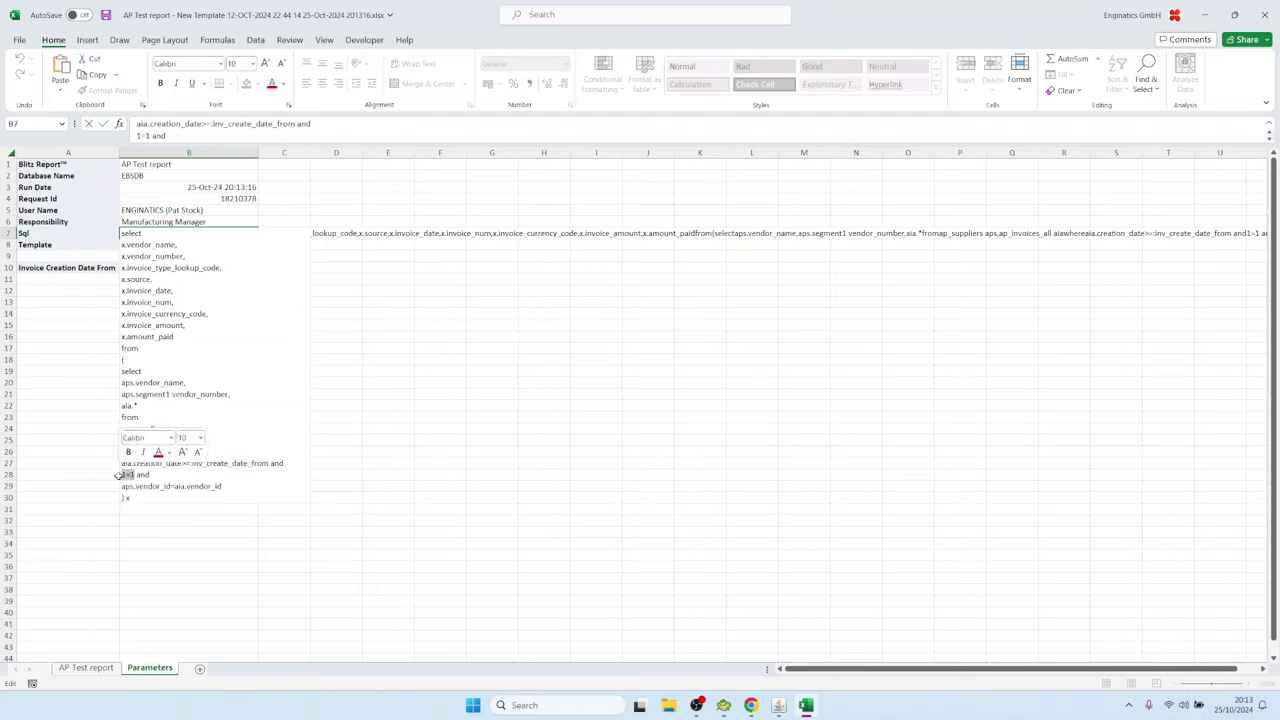
key("Escape")
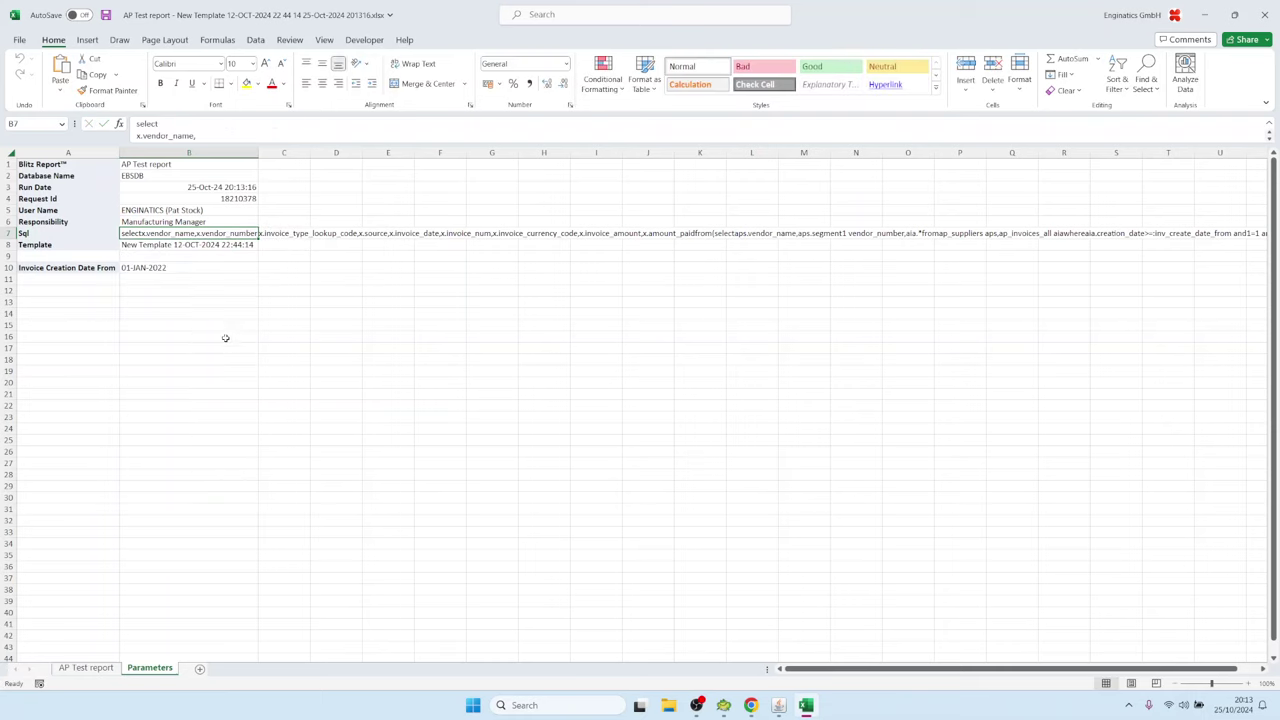
Switch to Oracle Applications, open the AP Test report's setup and append the condition "and 6=6" to the end of its SQL.
mouse_move(778, 712)
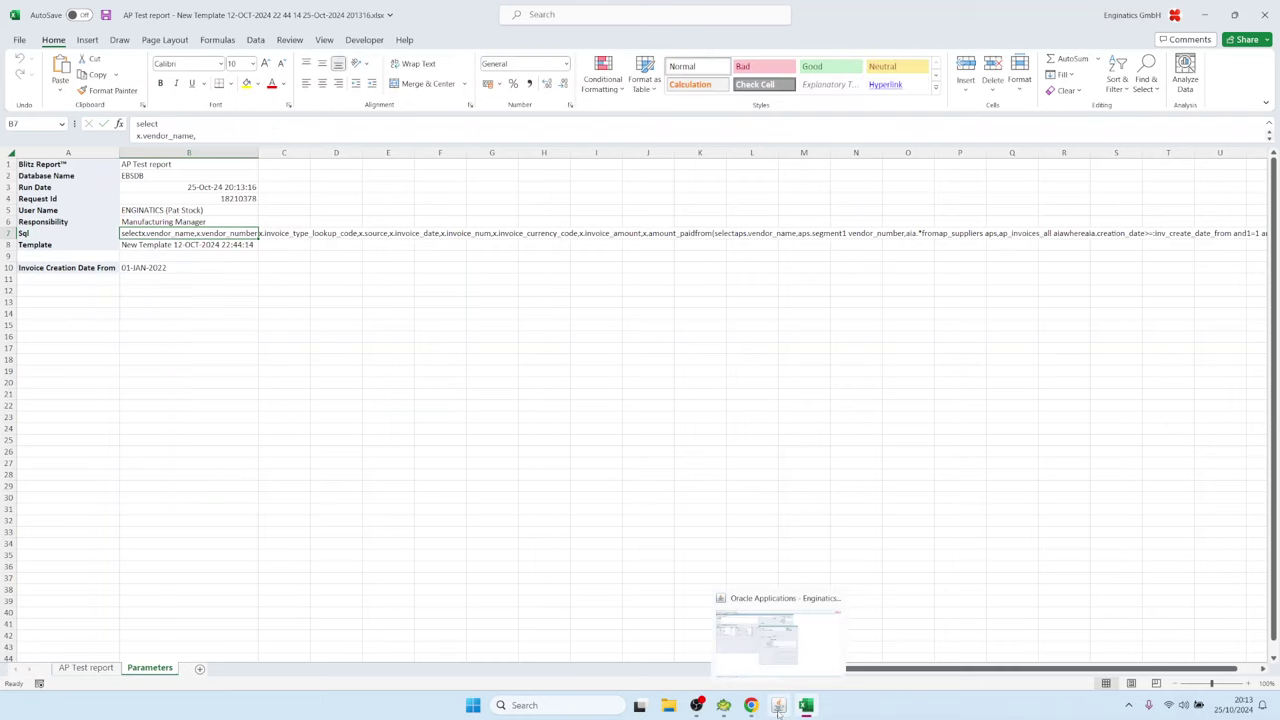
left_click(778, 706)
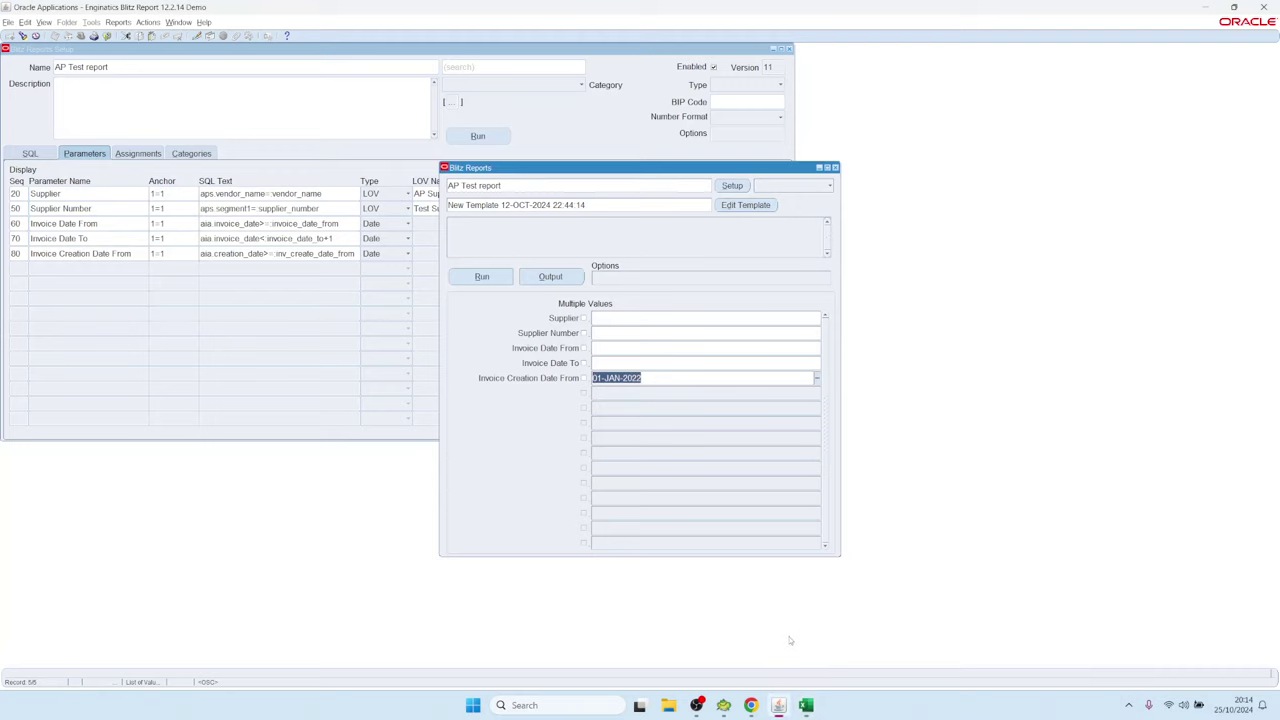
left_click(732, 186)
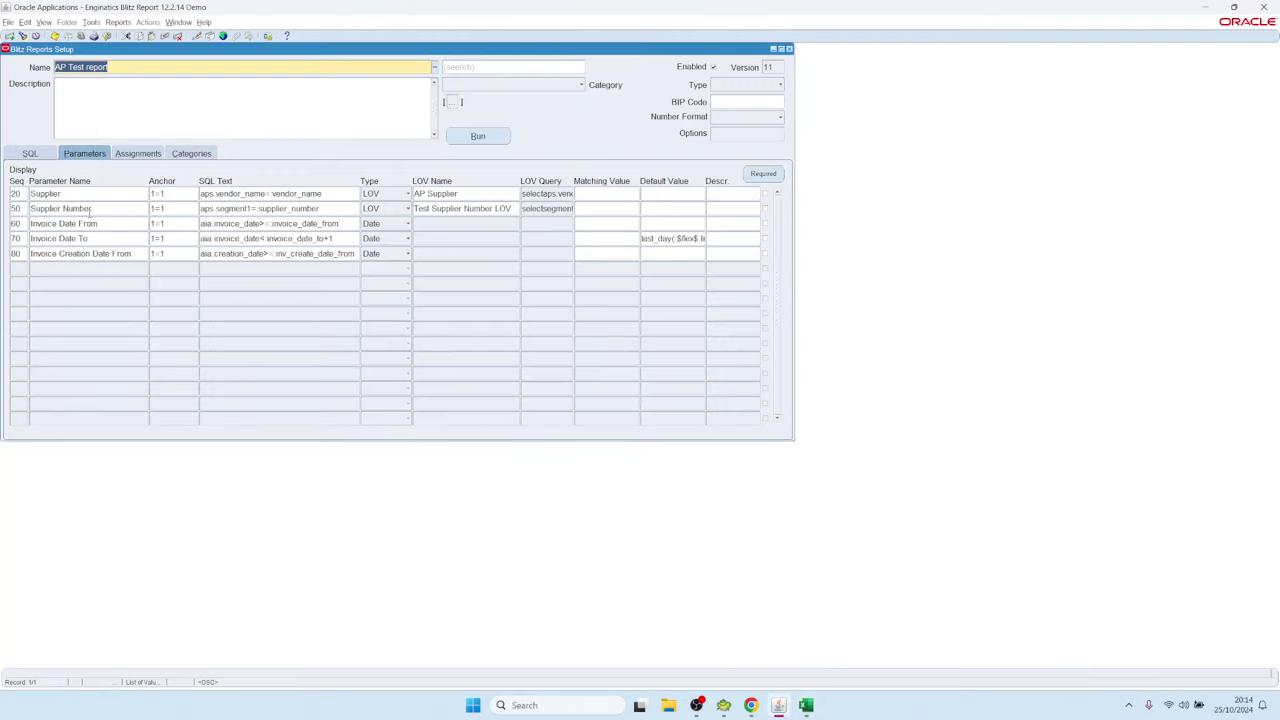
left_click(94, 209)
left_click(31, 154)
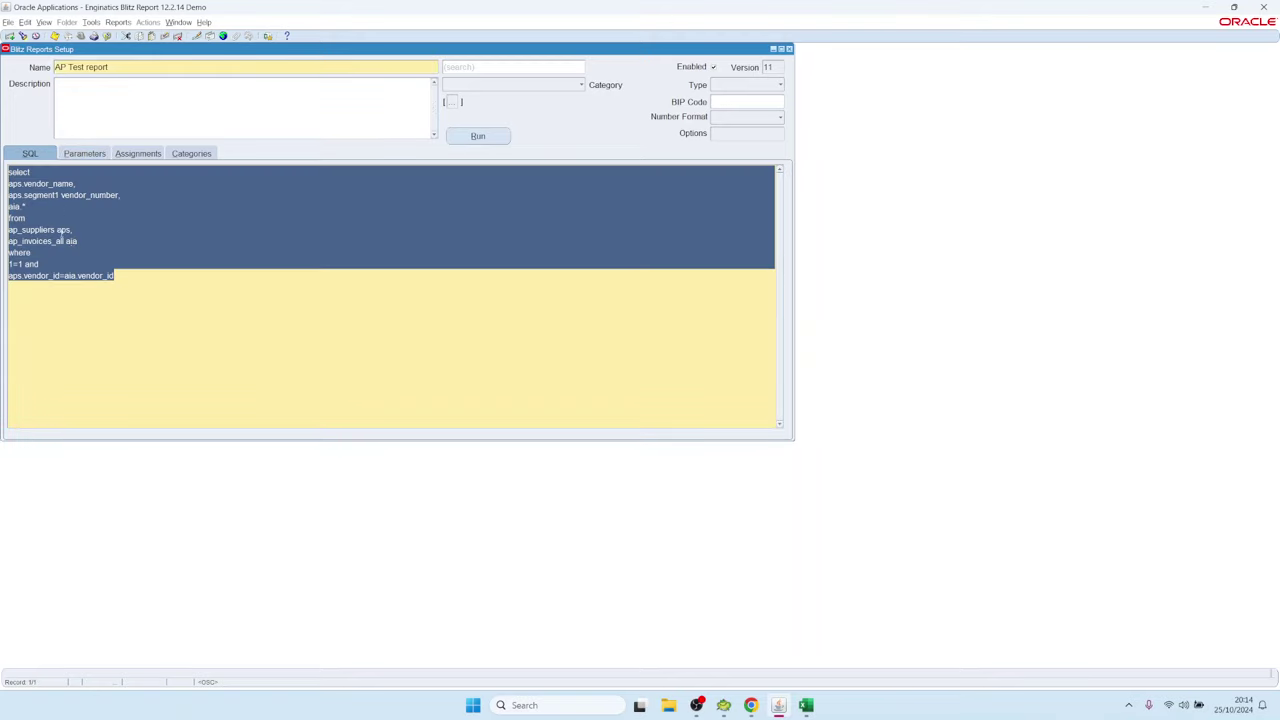
left_click(42, 258)
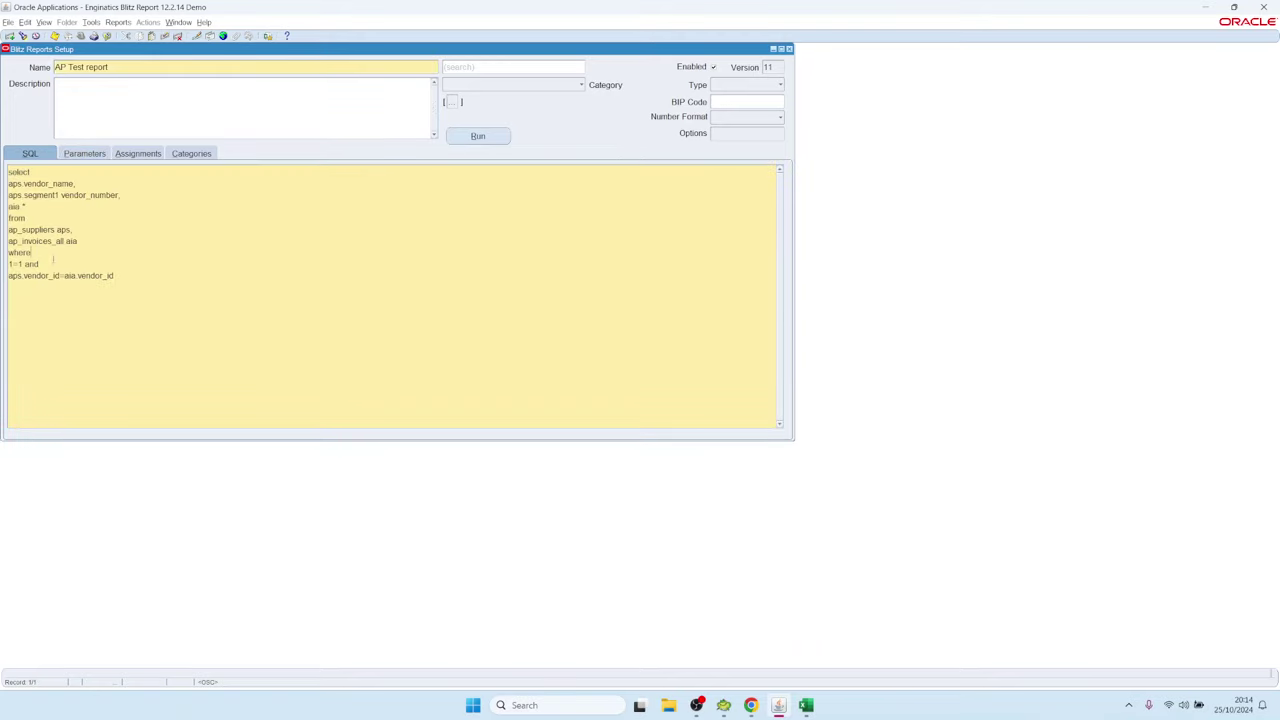
left_click(133, 277)
type("and ")
type("6=6")
Change the anchor of the Supplier Number parameter to 6=6.
left_click(97, 152)
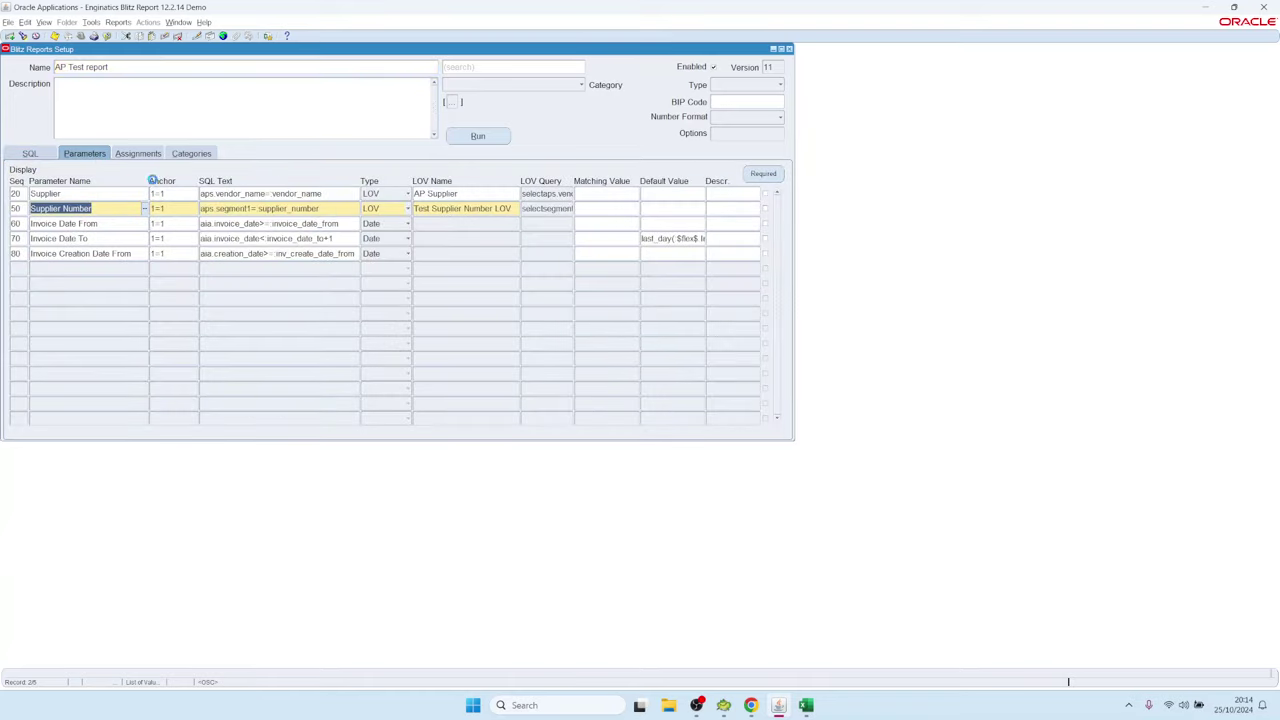
double_click(187, 209)
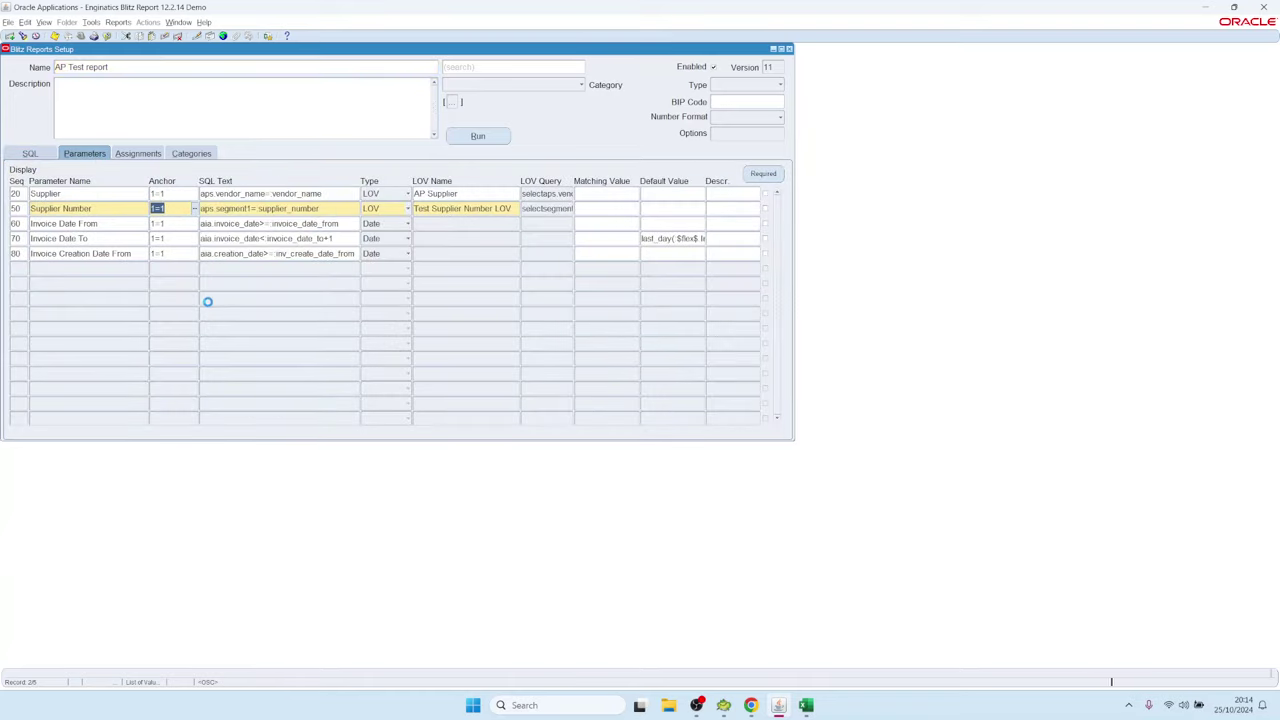
left_click(165, 288)
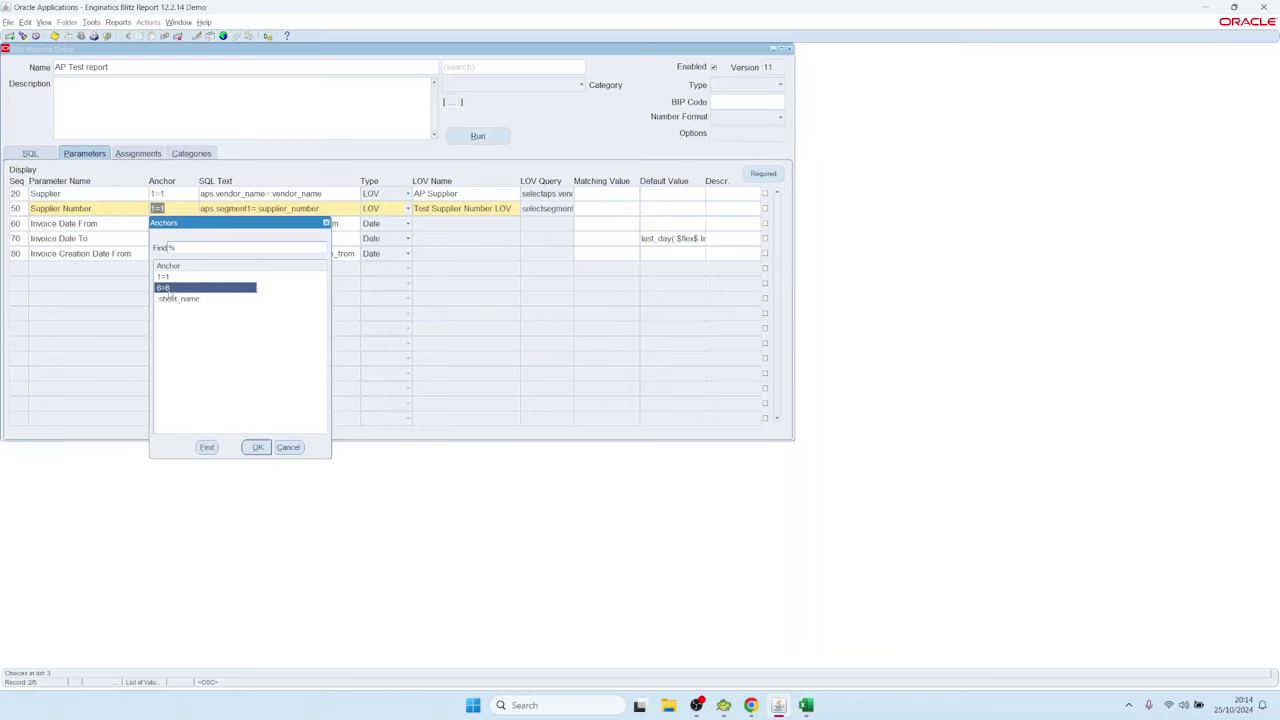
double_click(165, 288)
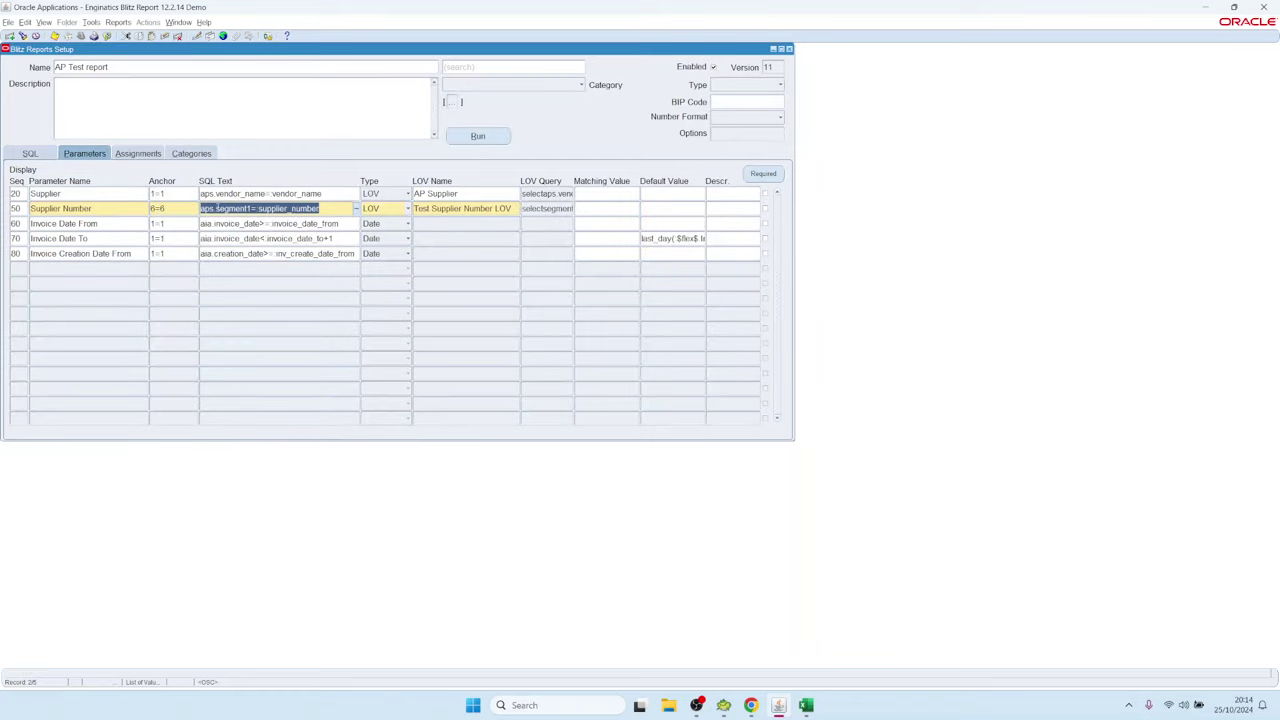
Run the AP Test report with Supplier Number 1000, the value for GE Plastics.
left_click(486, 146)
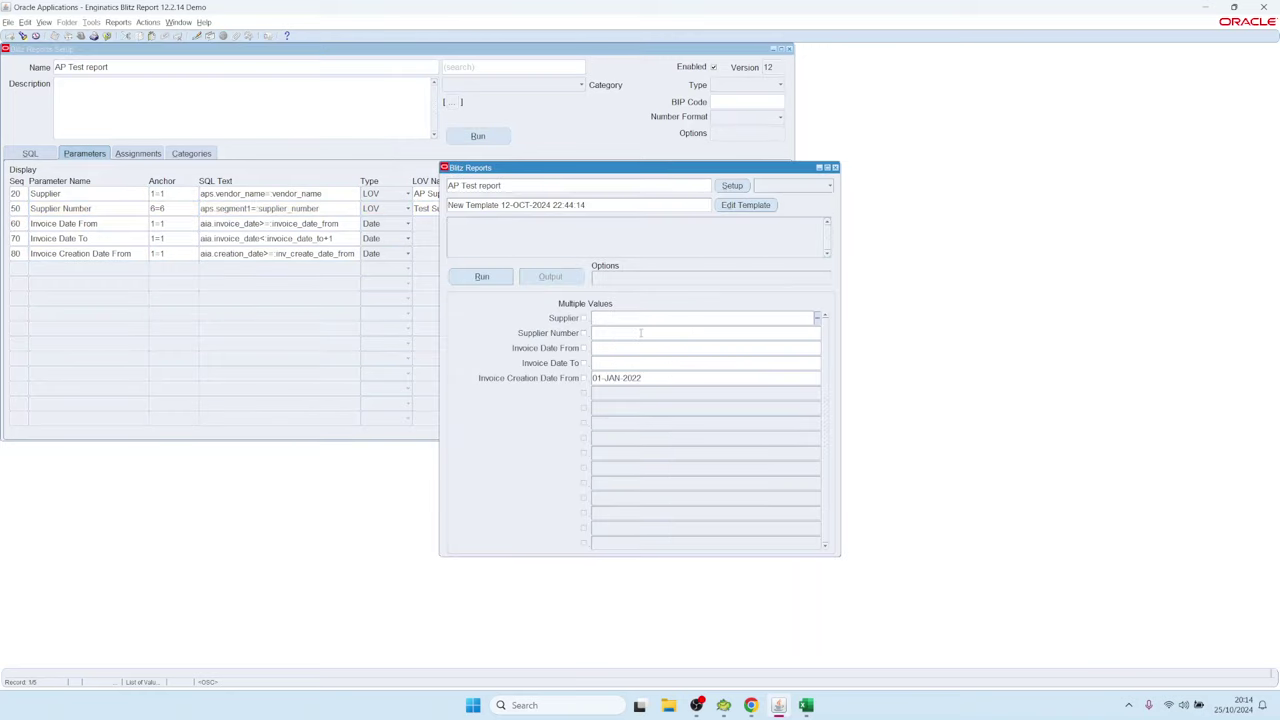
double_click(641, 333)
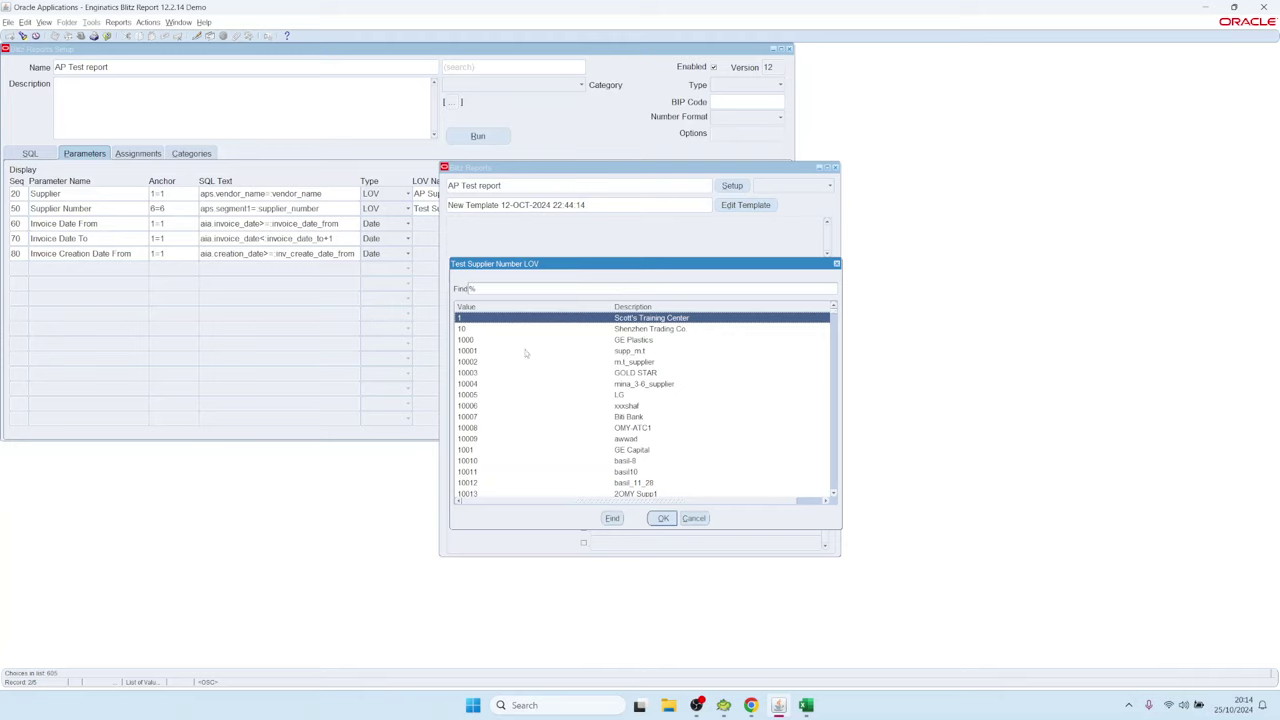
left_click(526, 353)
left_click(556, 343)
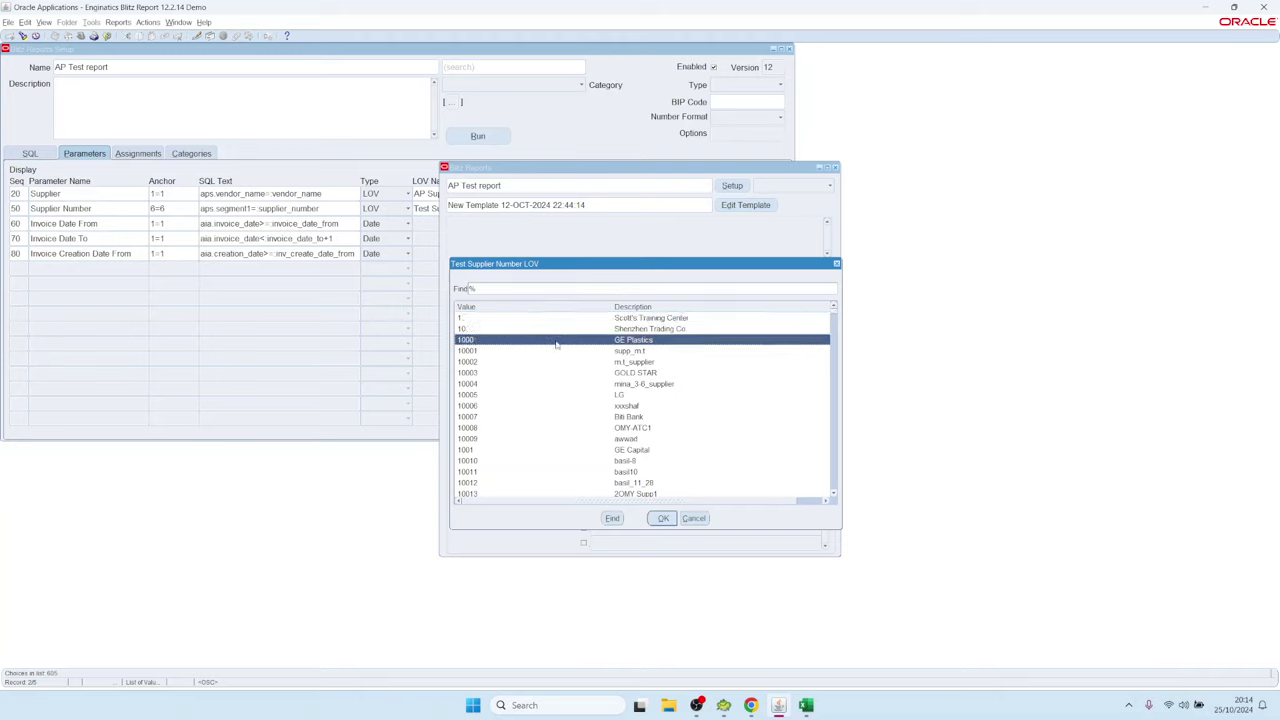
left_click(663, 518)
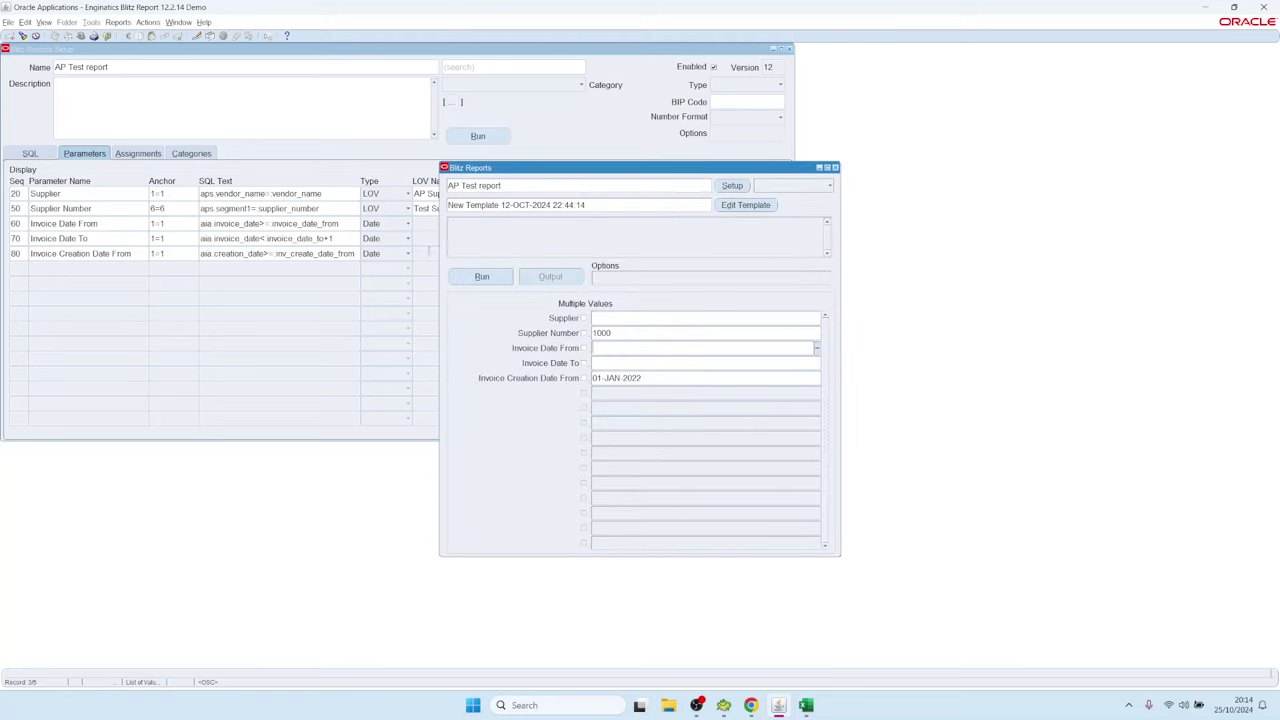
left_click(493, 281)
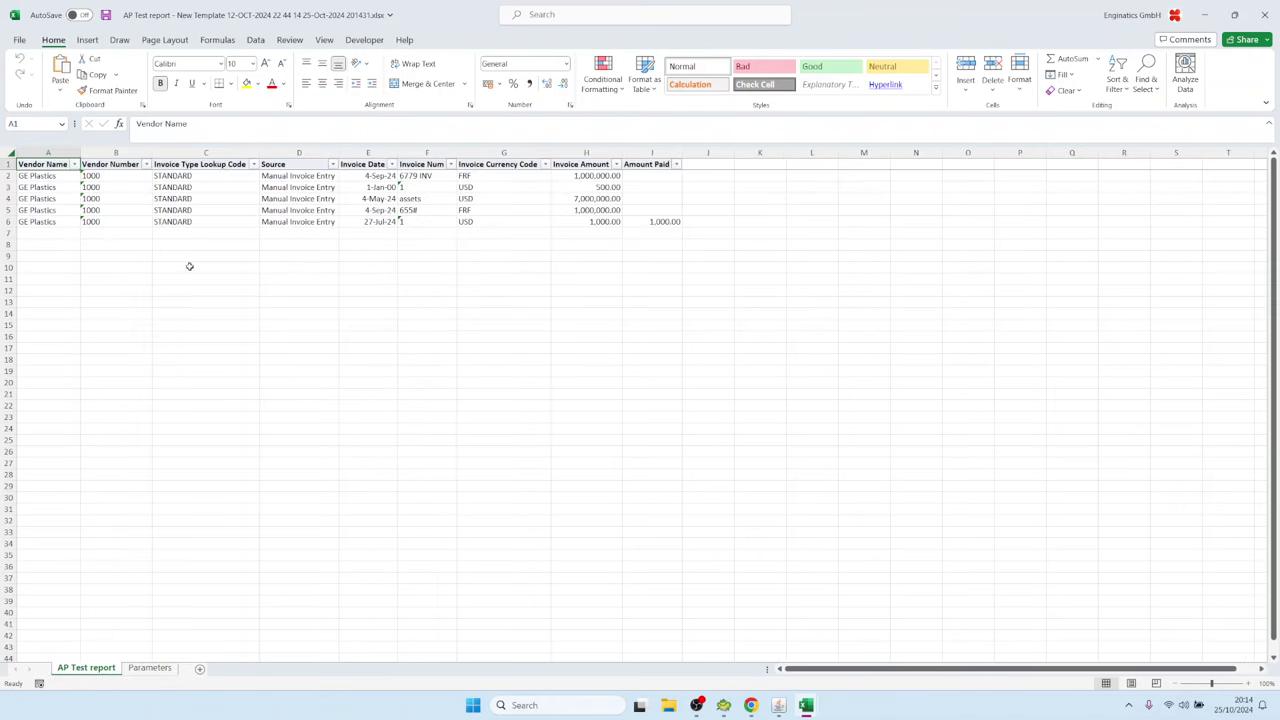
Examine the run-time SQL in the output workbook's Parameters sheet, comparing the conditions placed before the 1=1 and 6=6 anchors, leaving the cell unedited.
left_click(150, 668)
double_click(166, 234)
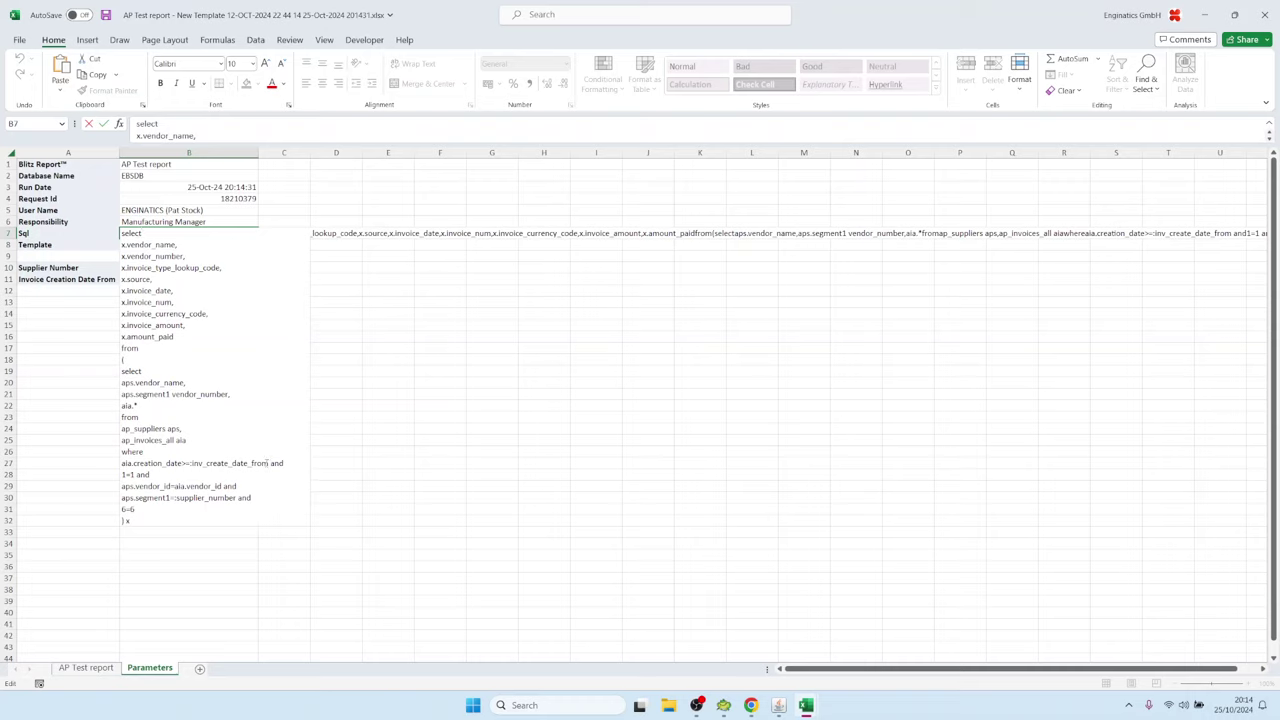
left_click_drag(266, 464, 121, 464)
double_click(128, 475)
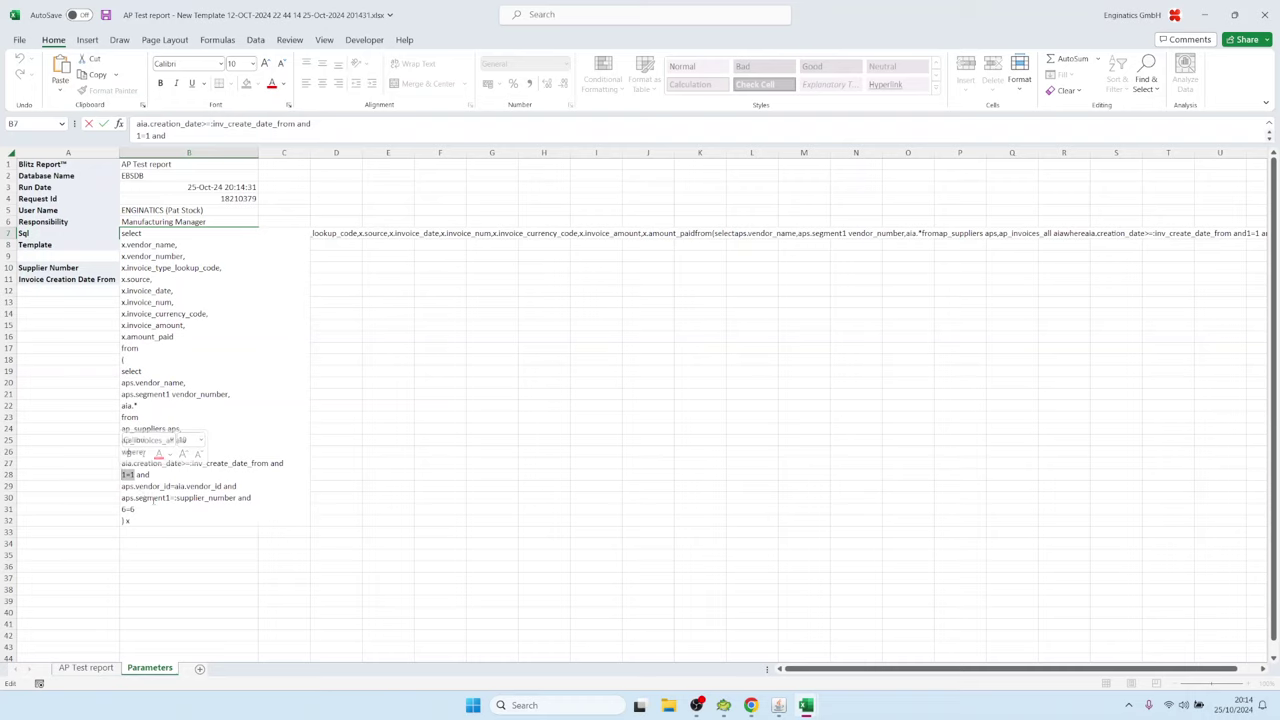
left_click_drag(237, 498, 119, 510)
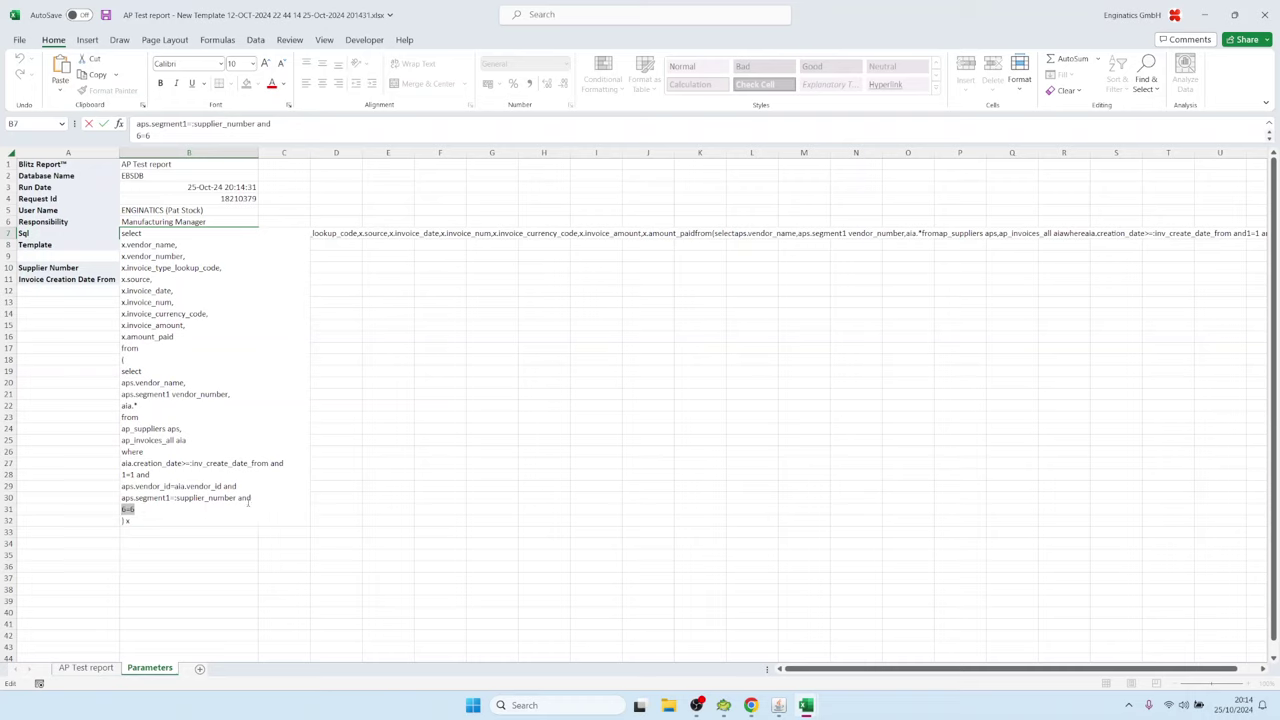
left_click_drag(258, 497, 121, 498)
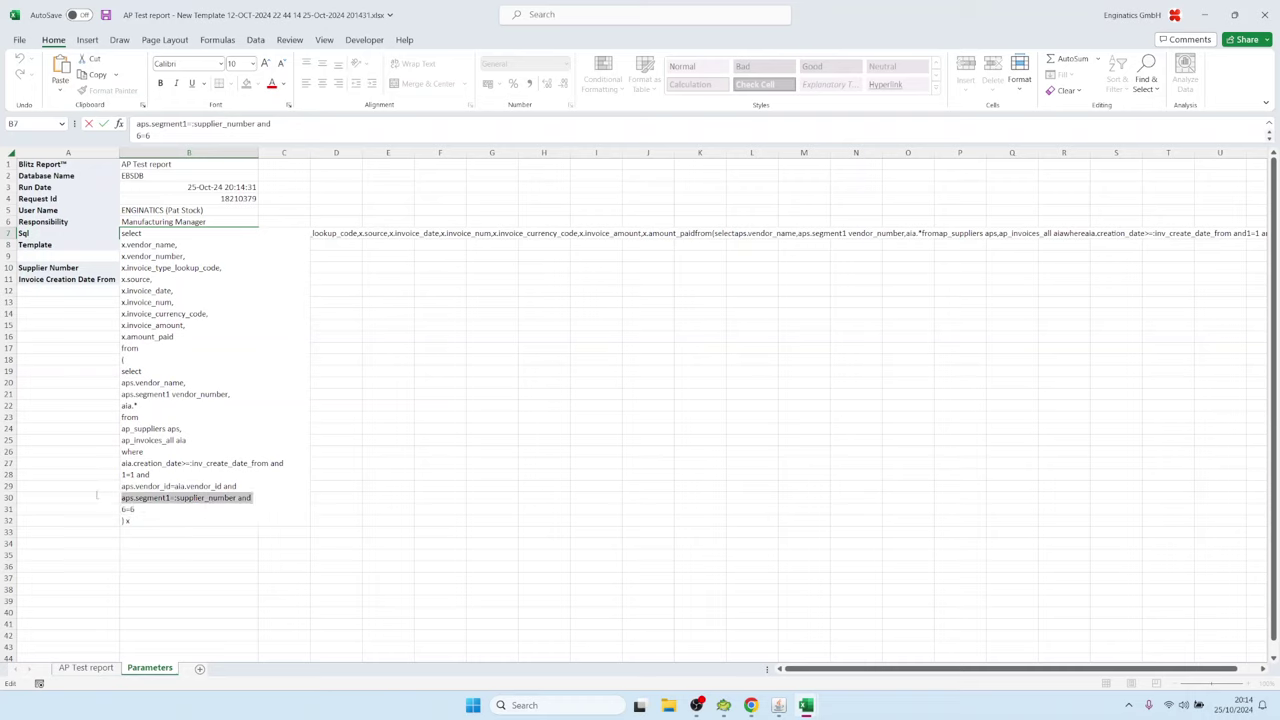
left_click_drag(283, 463, 120, 463)
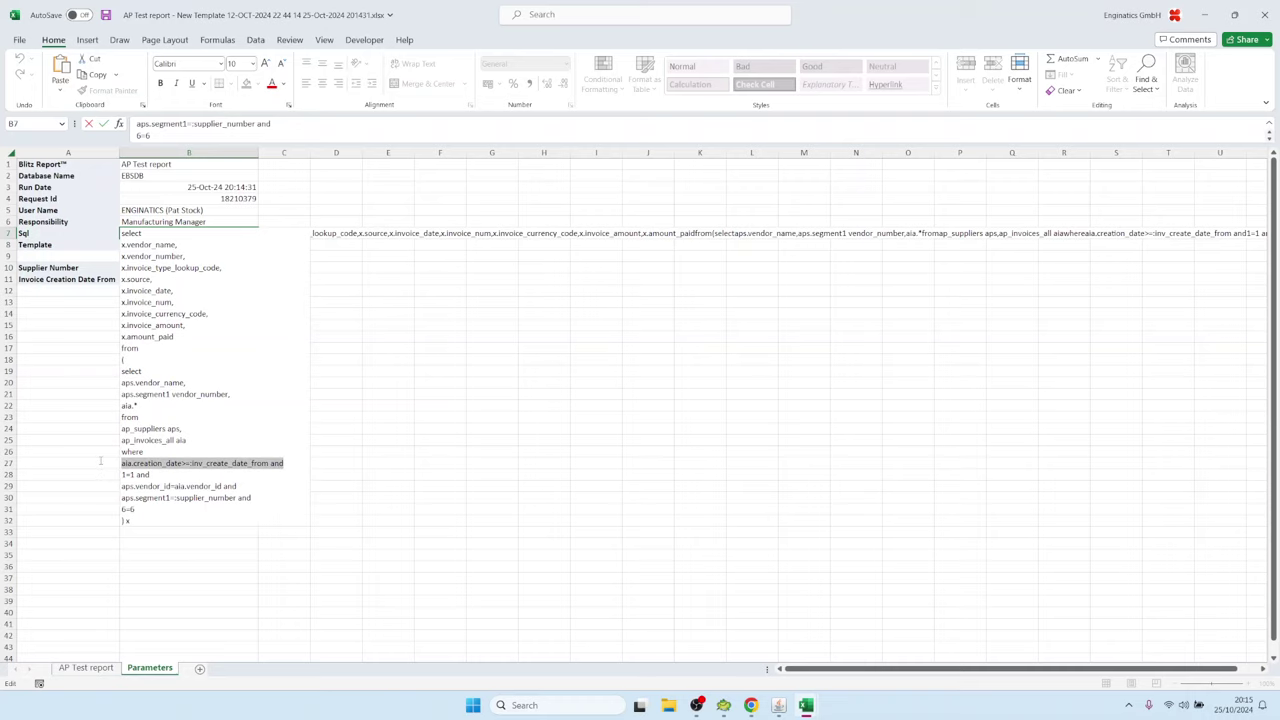
key("Escape")
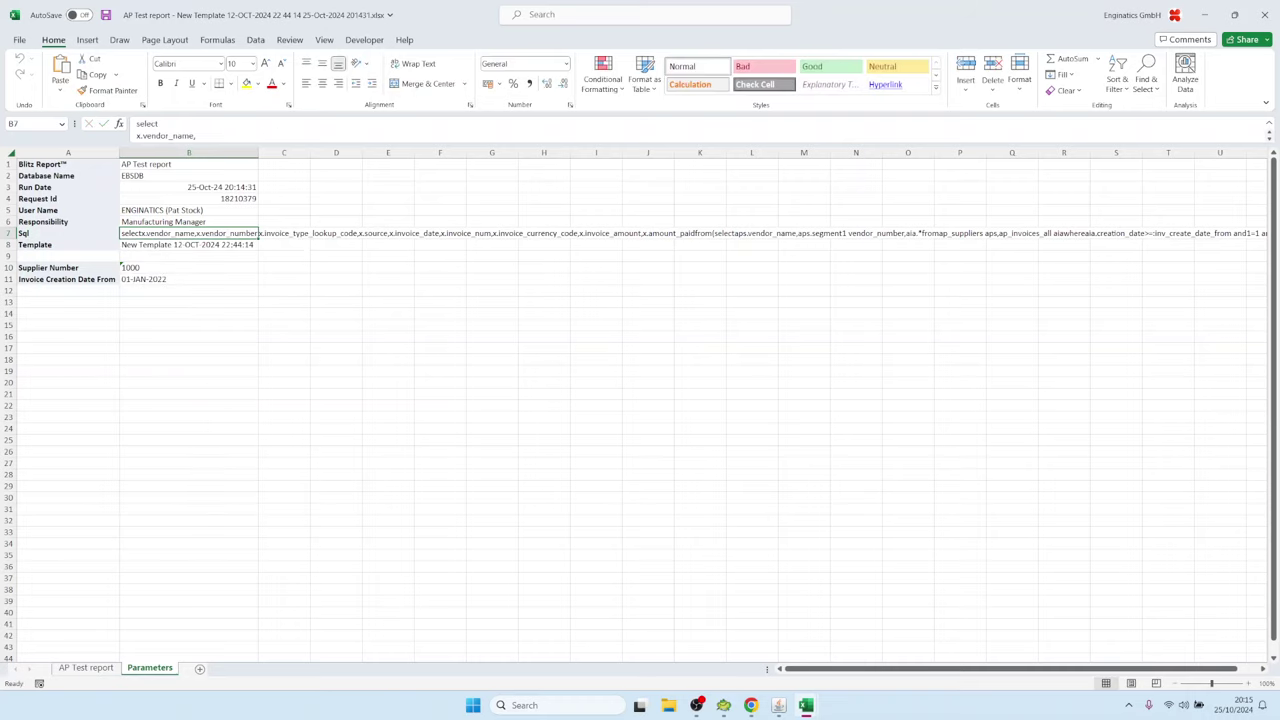
Switch to Chrome and review the n=n and &lexical sections of the Blitz Report Developer Guide.
mouse_move(764, 711)
left_click(757, 635)
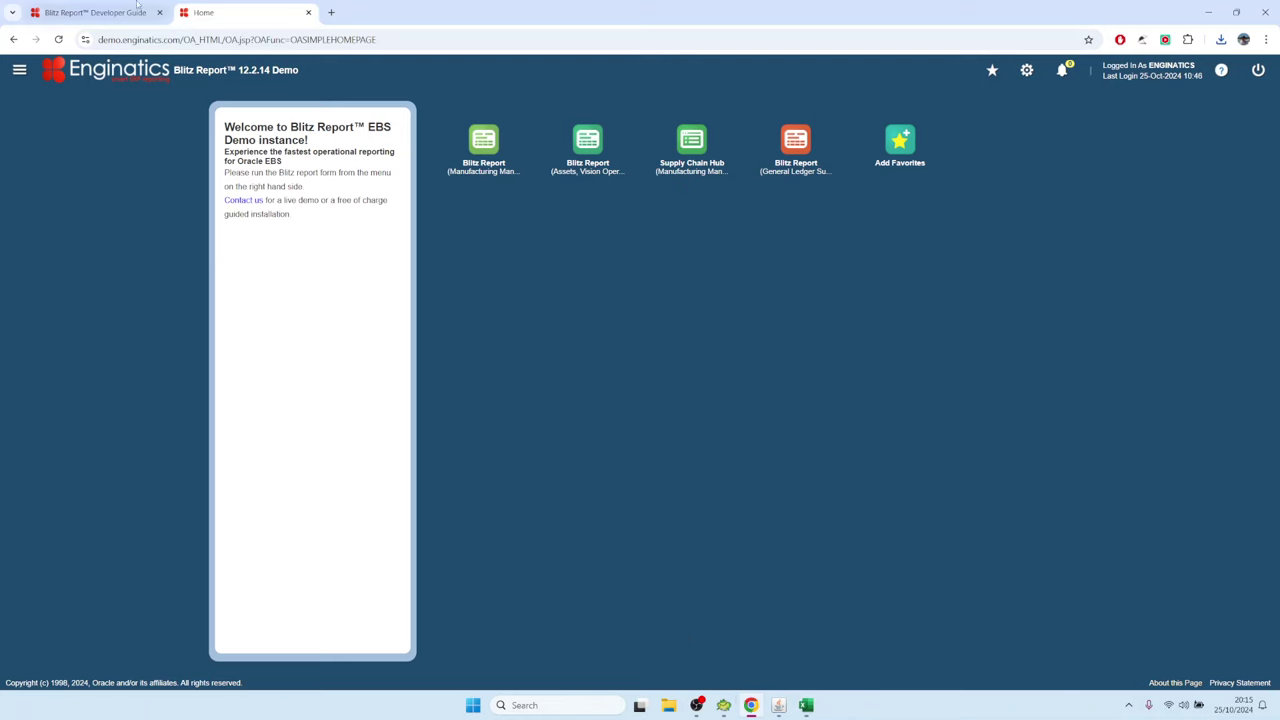
left_click(95, 12)
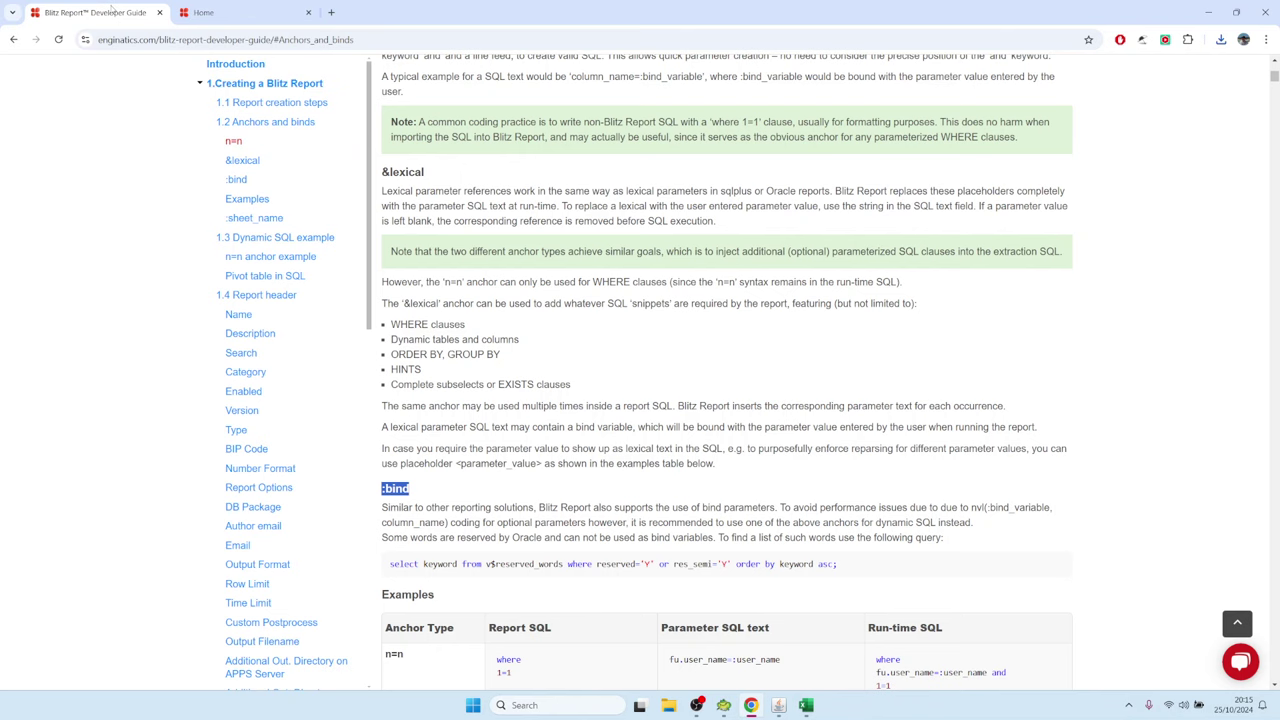
left_click(234, 141)
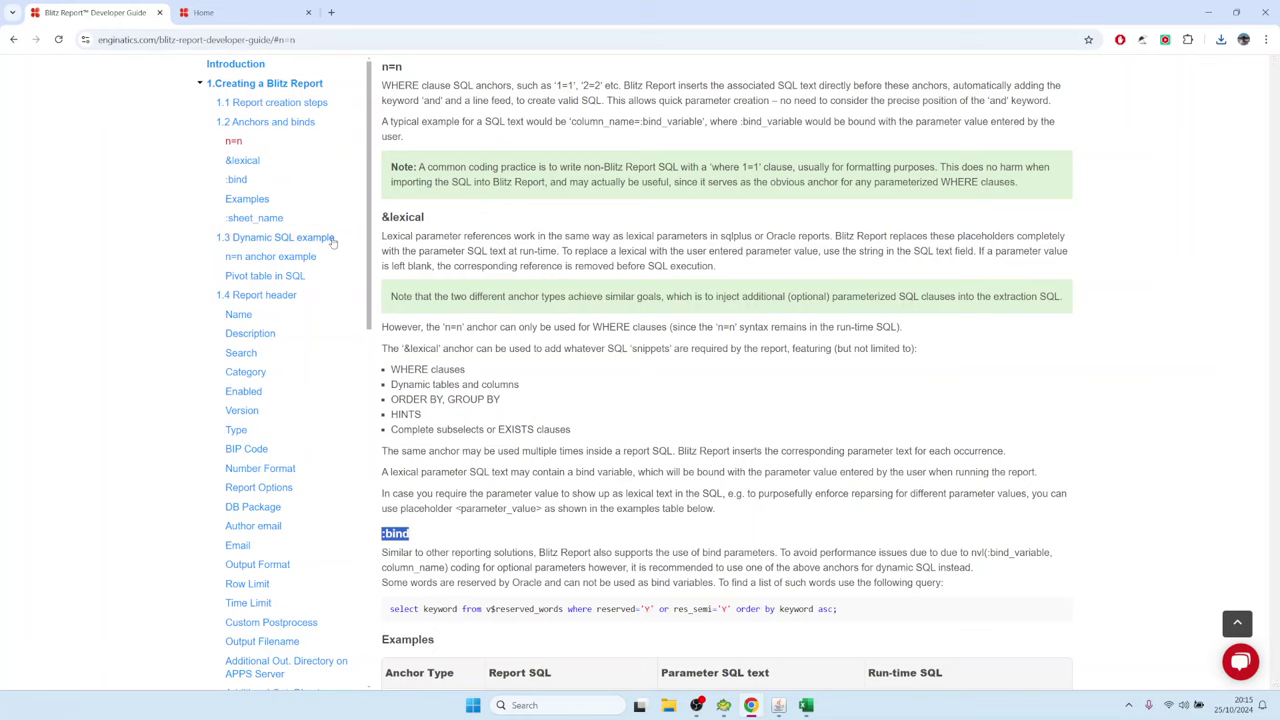
left_click_drag(430, 222, 381, 228)
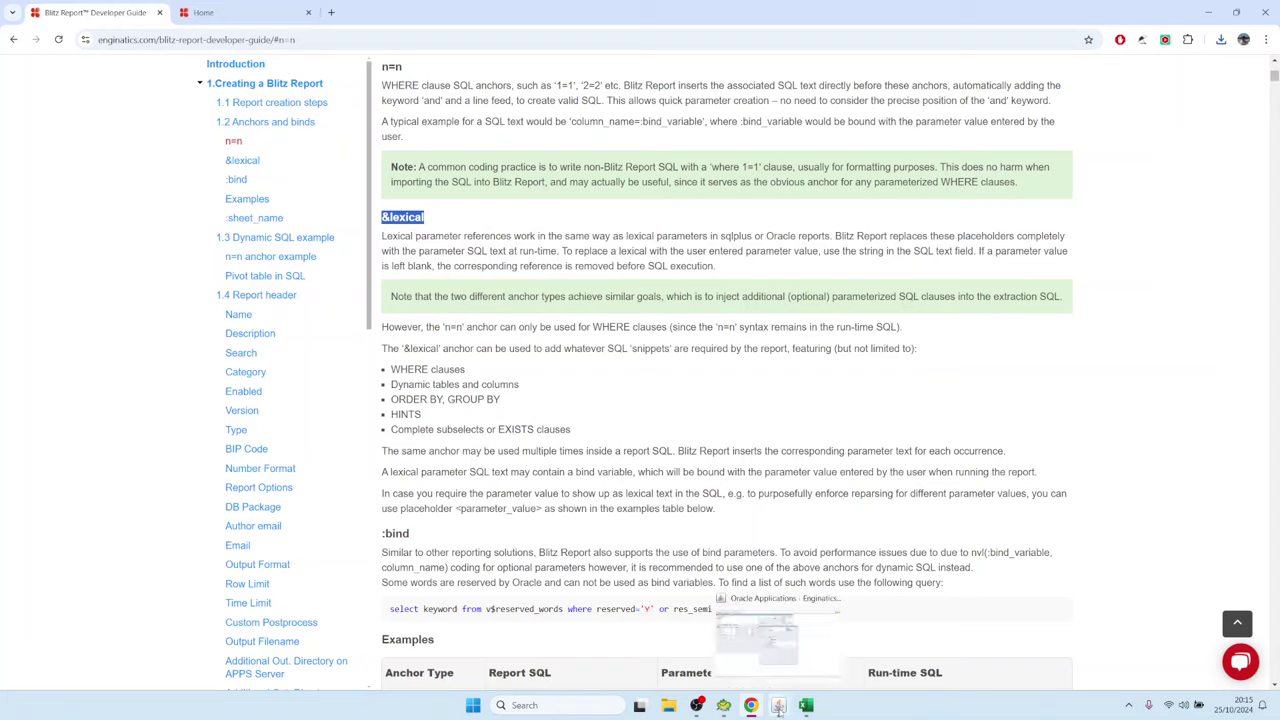
Switch back to Oracle Applications and add the lexical &where_clause on a new line after "1=1 and" in the AP Test report's SQL.
left_click(779, 706)
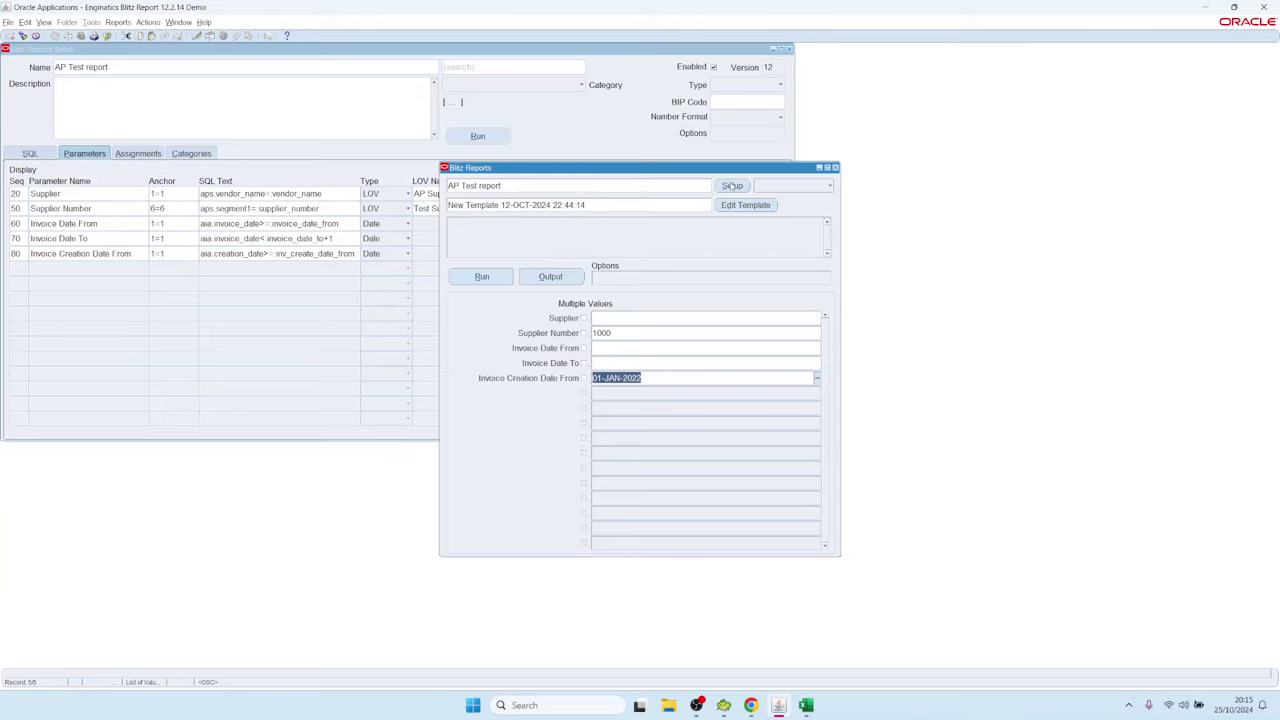
left_click(732, 186)
left_click(45, 150)
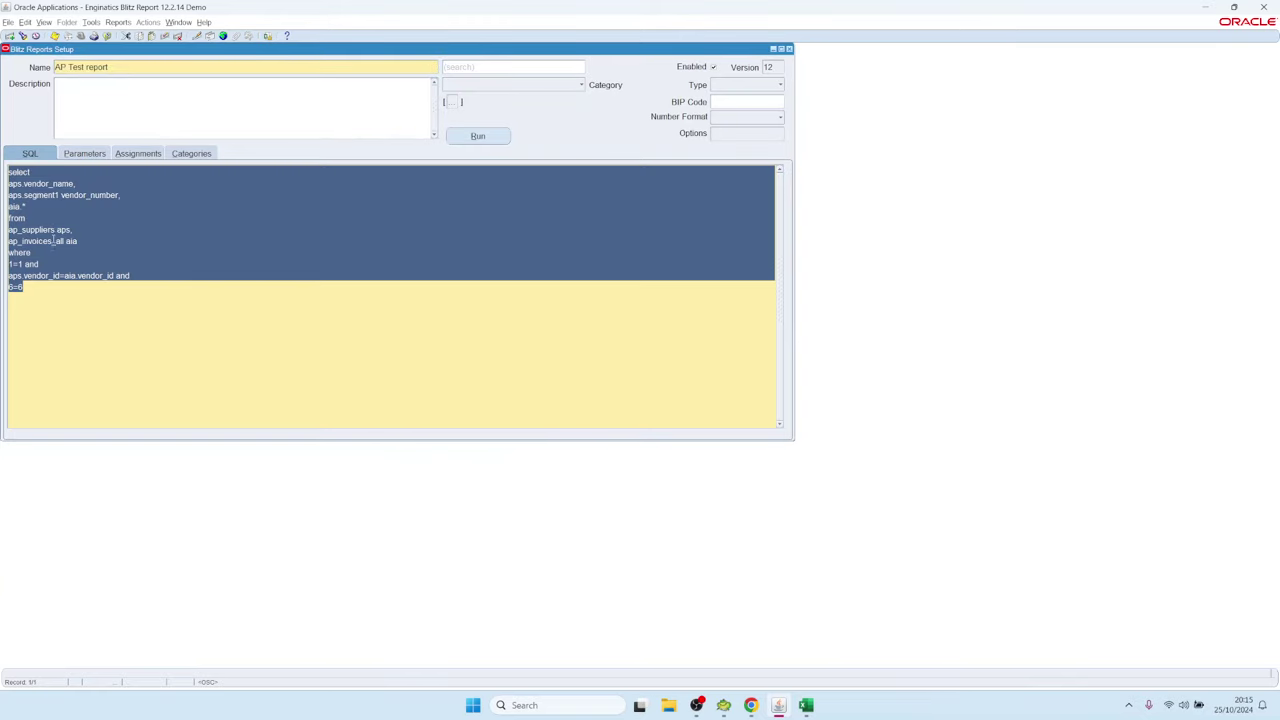
left_click(53, 272)
left_click(57, 263)
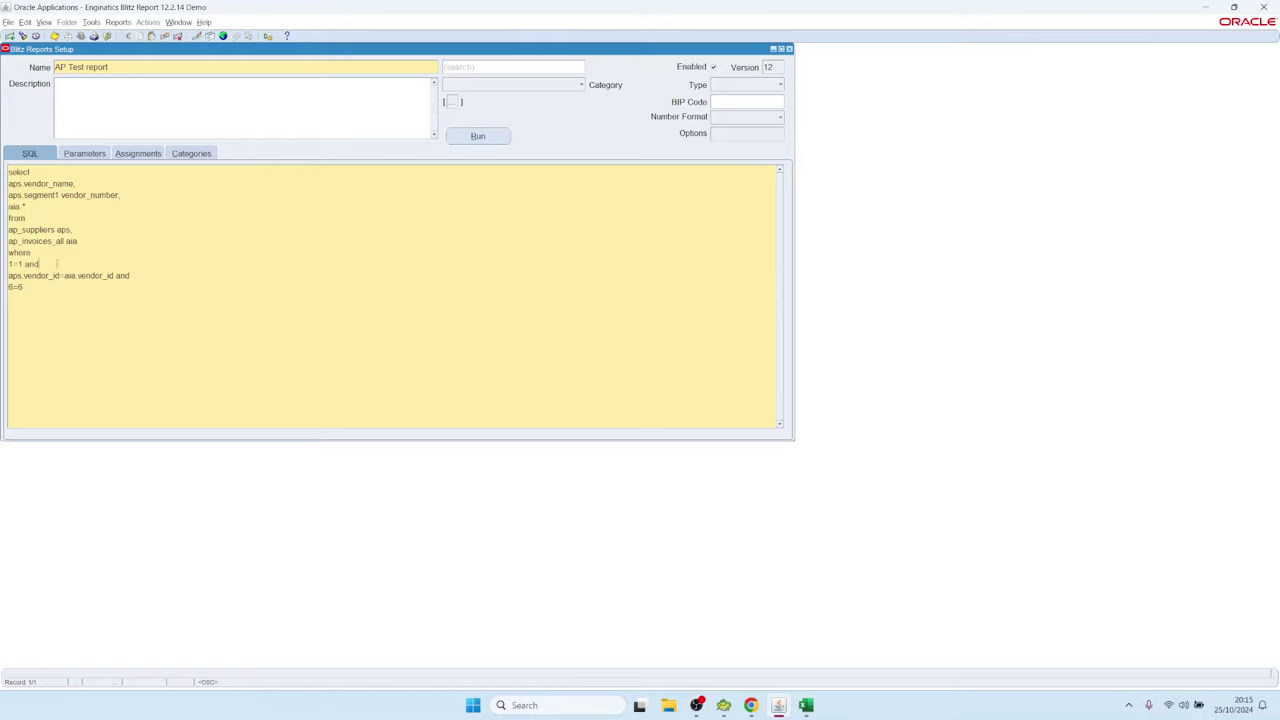
key("Return")
type("&where_clause")
left_click_drag(64, 275, 2, 275)
Change the anchor of the Supplier parameter to &where_clause.
left_click(85, 155)
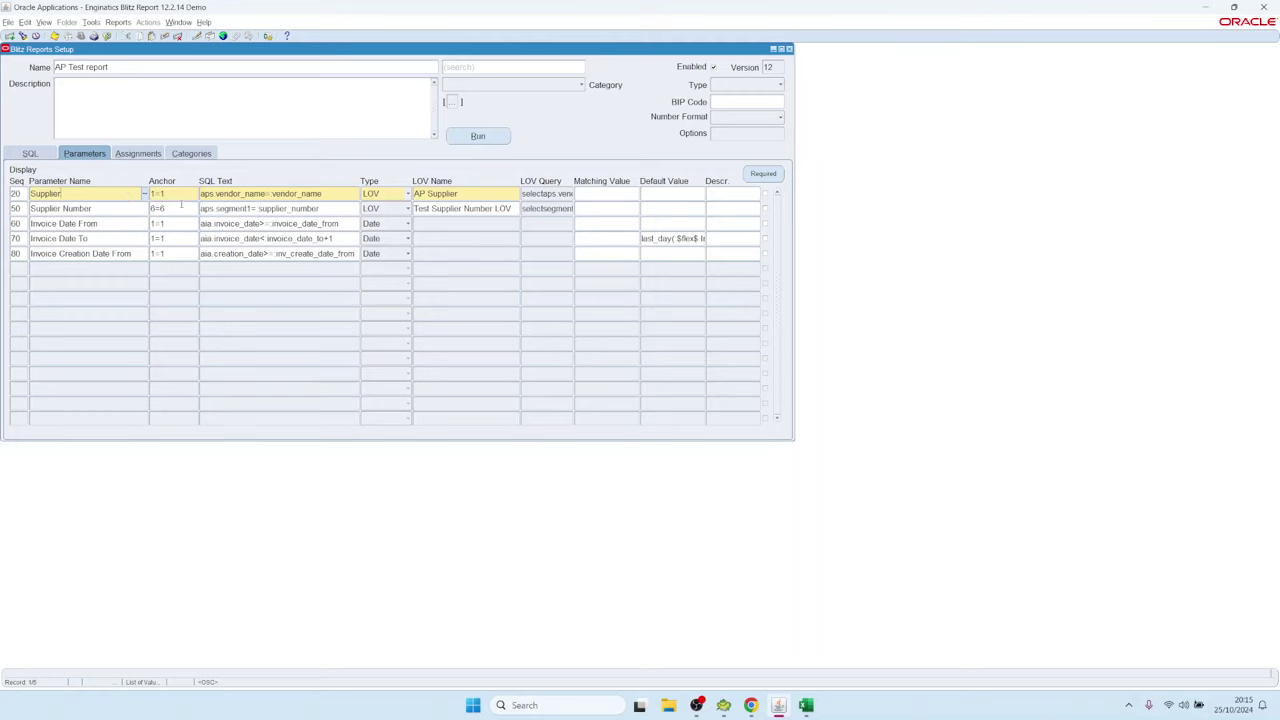
key("Tab")
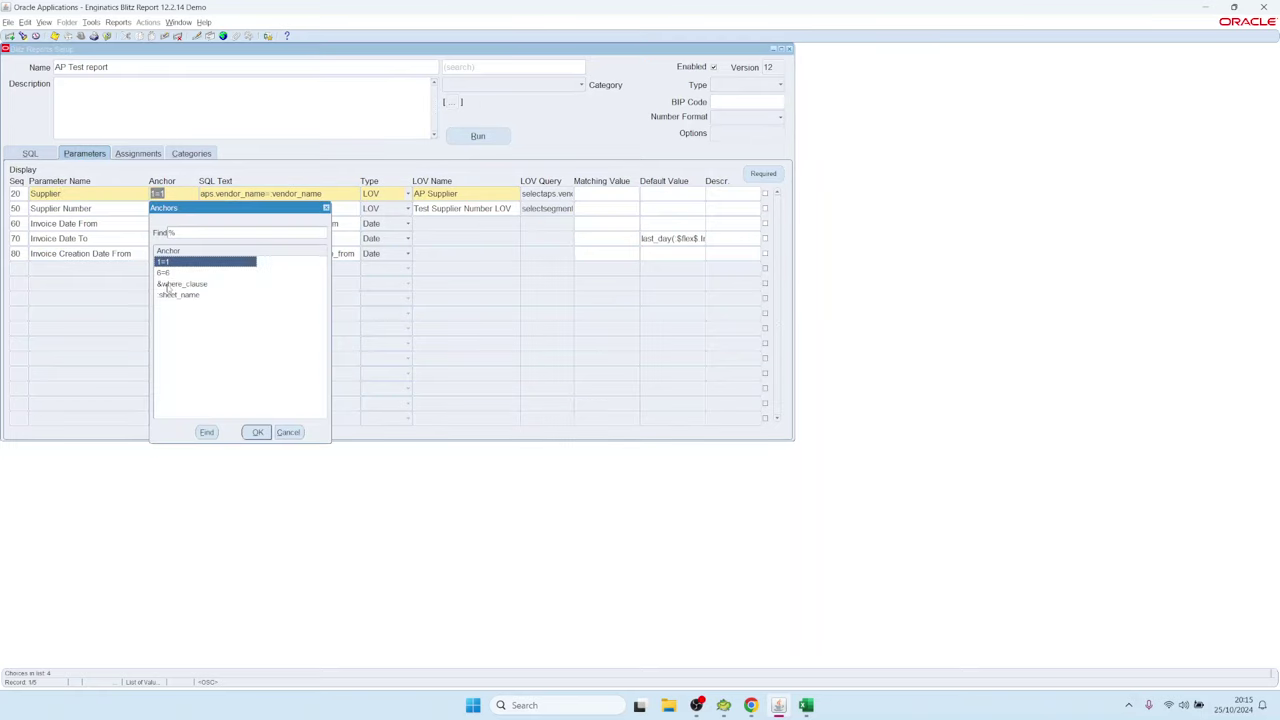
left_click(186, 285)
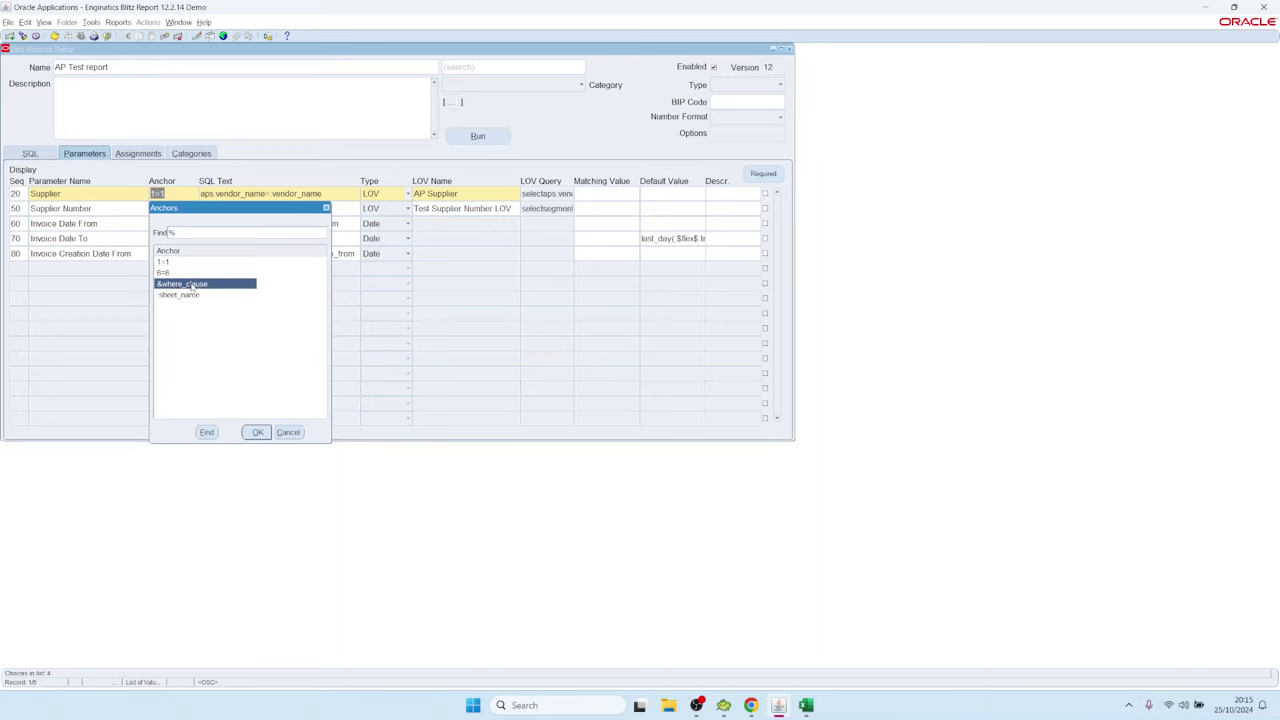
double_click(190, 287)
Append "and" to the Supplier parameter's SQL text, after the vendor_name bind condition.
left_click(246, 192)
left_click_drag(330, 195, 204, 193)
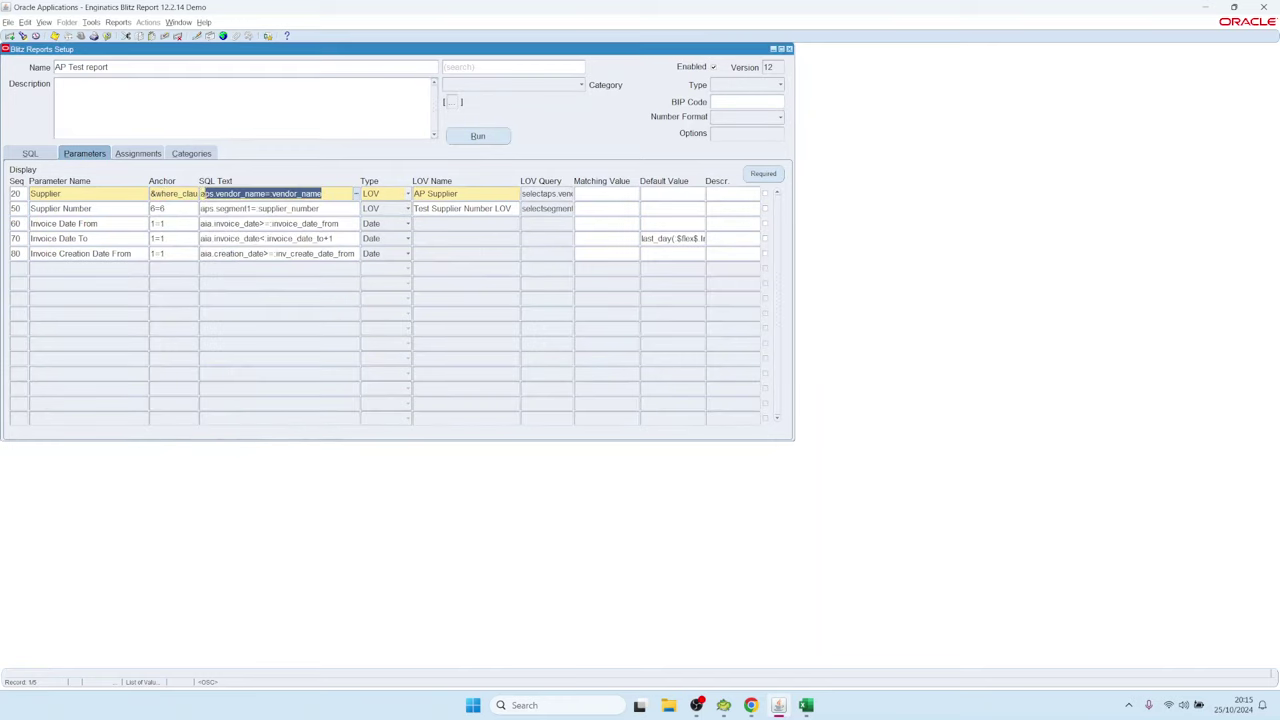
left_click(322, 194)
left_click_drag(322, 194, 208, 191)
double_click(331, 194)
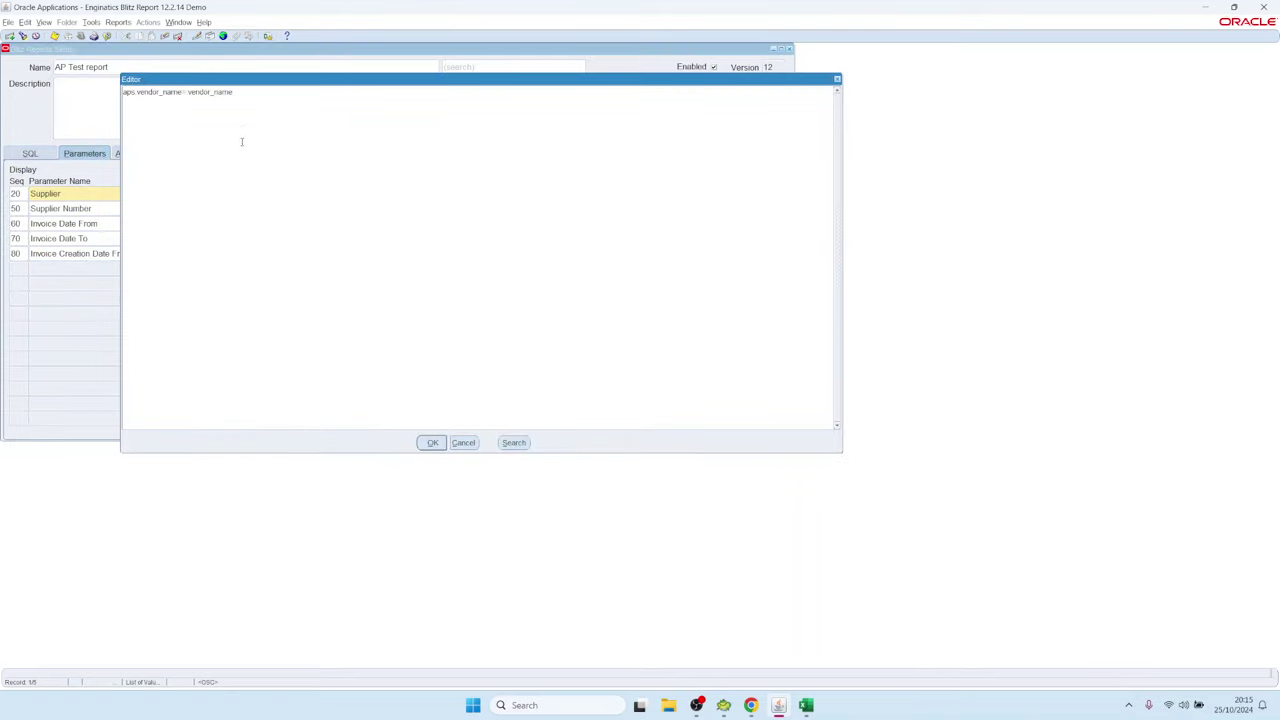
type("and")
left_click(432, 443)
Run the AP Test report for the supplier 3M Health Care, picked from the full list of suppliers.
left_click(478, 136)
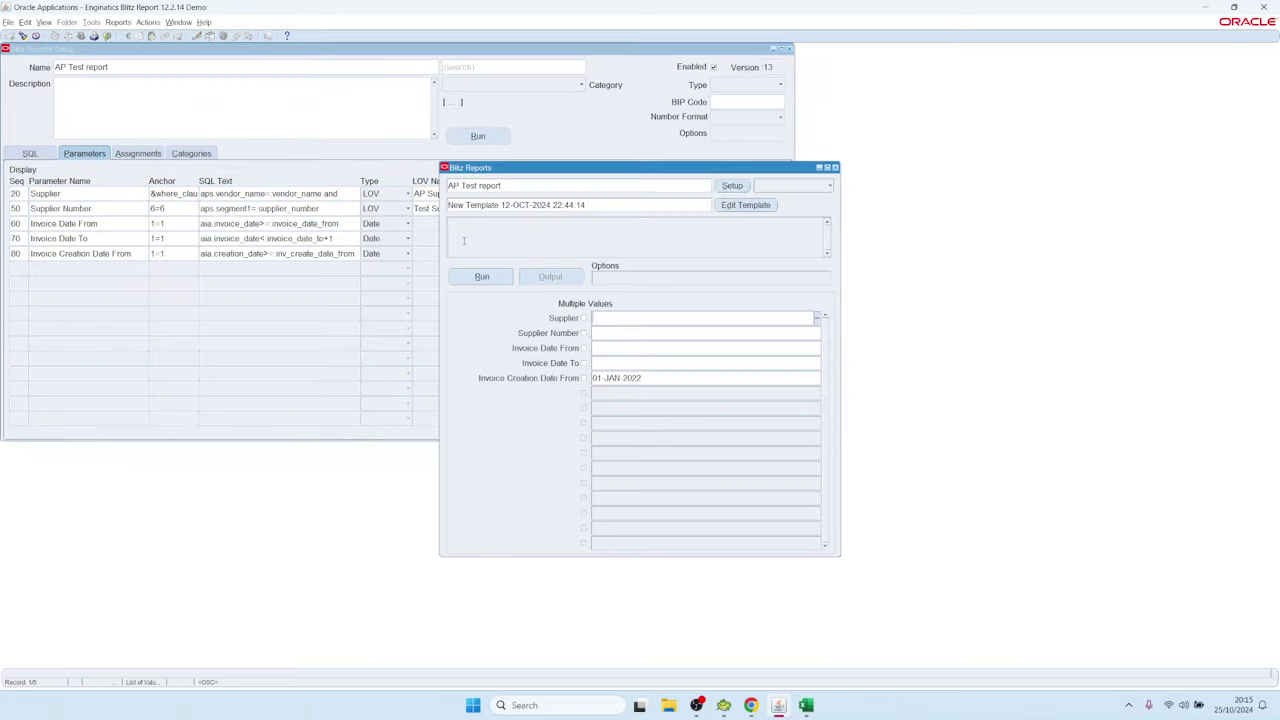
left_click(622, 318)
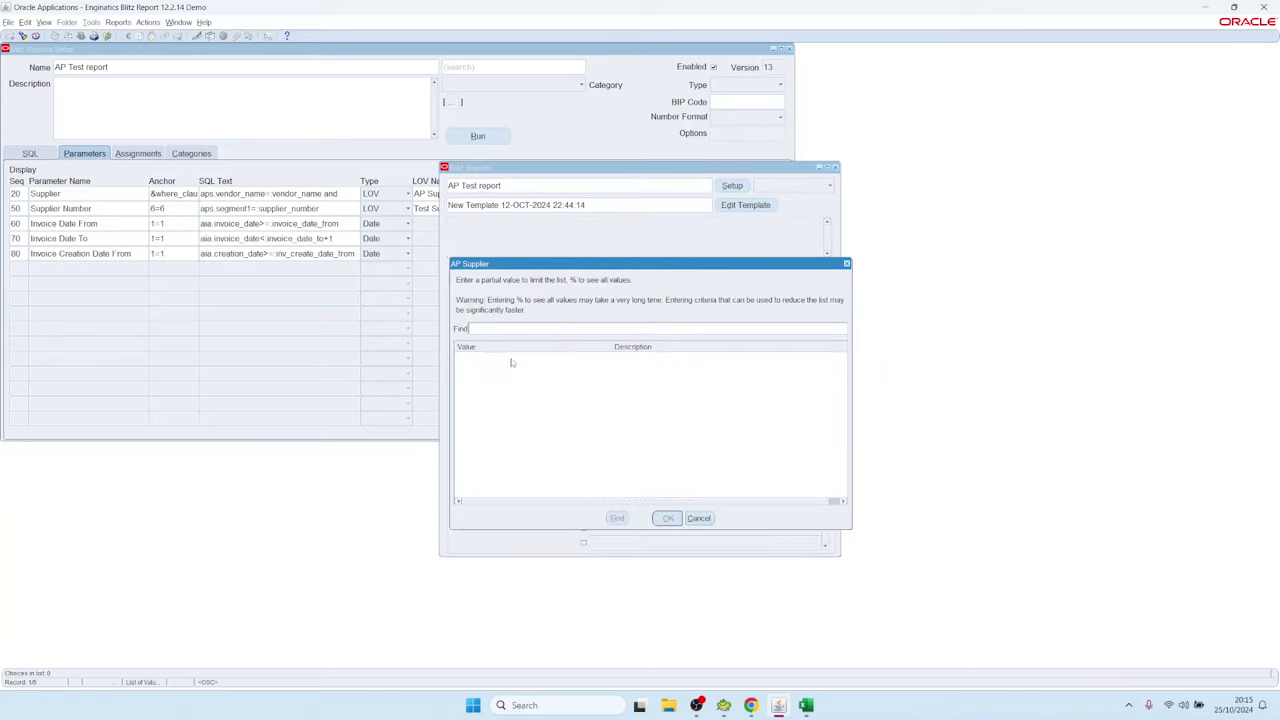
type("%")
key("Return")
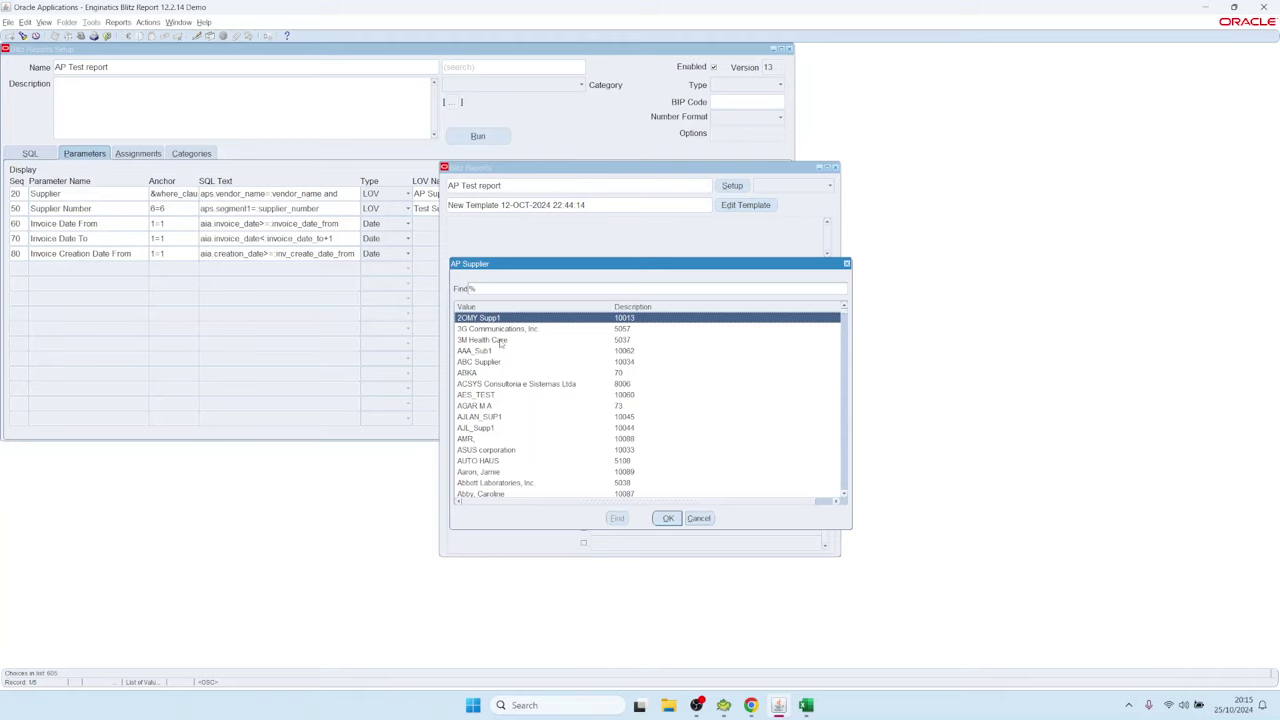
double_click(504, 340)
left_click(505, 279)
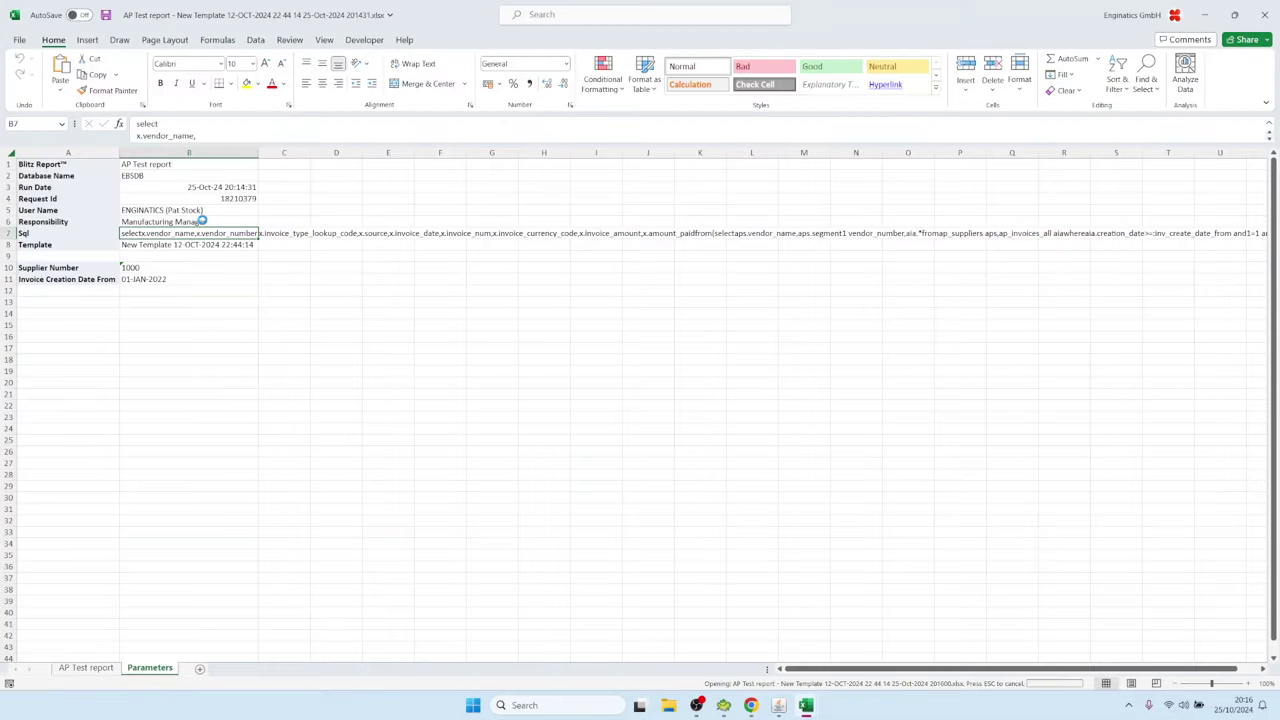
Open the run-time SQL on the output's Parameters sheet and examine the vendor_name condition inserted at the &where_clause position.
left_click(149, 668)
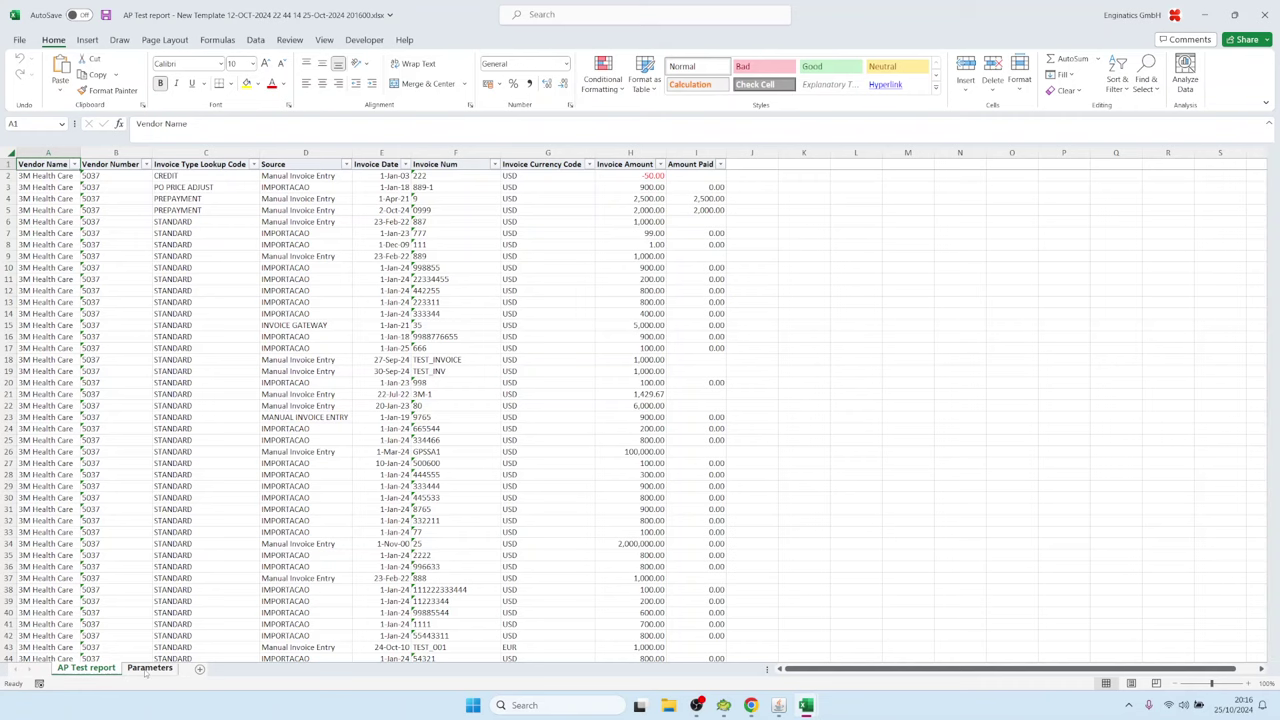
double_click(160, 234)
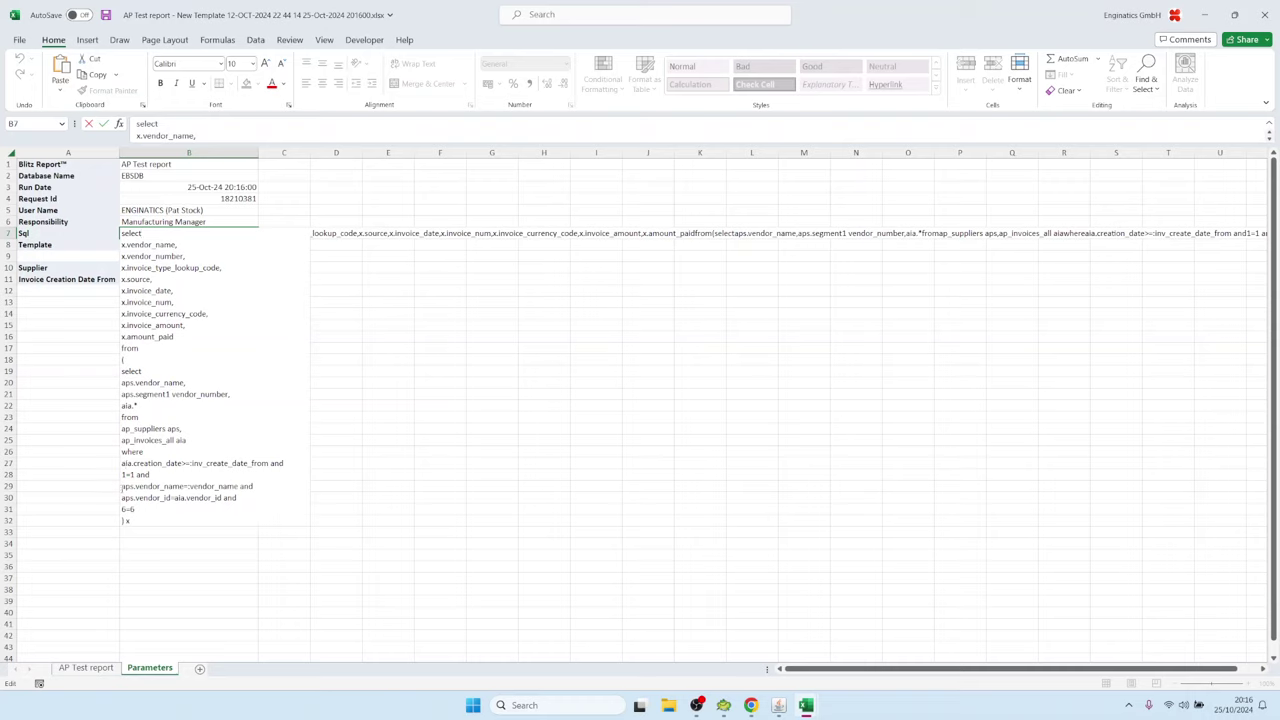
left_click_drag(122, 487, 264, 488)
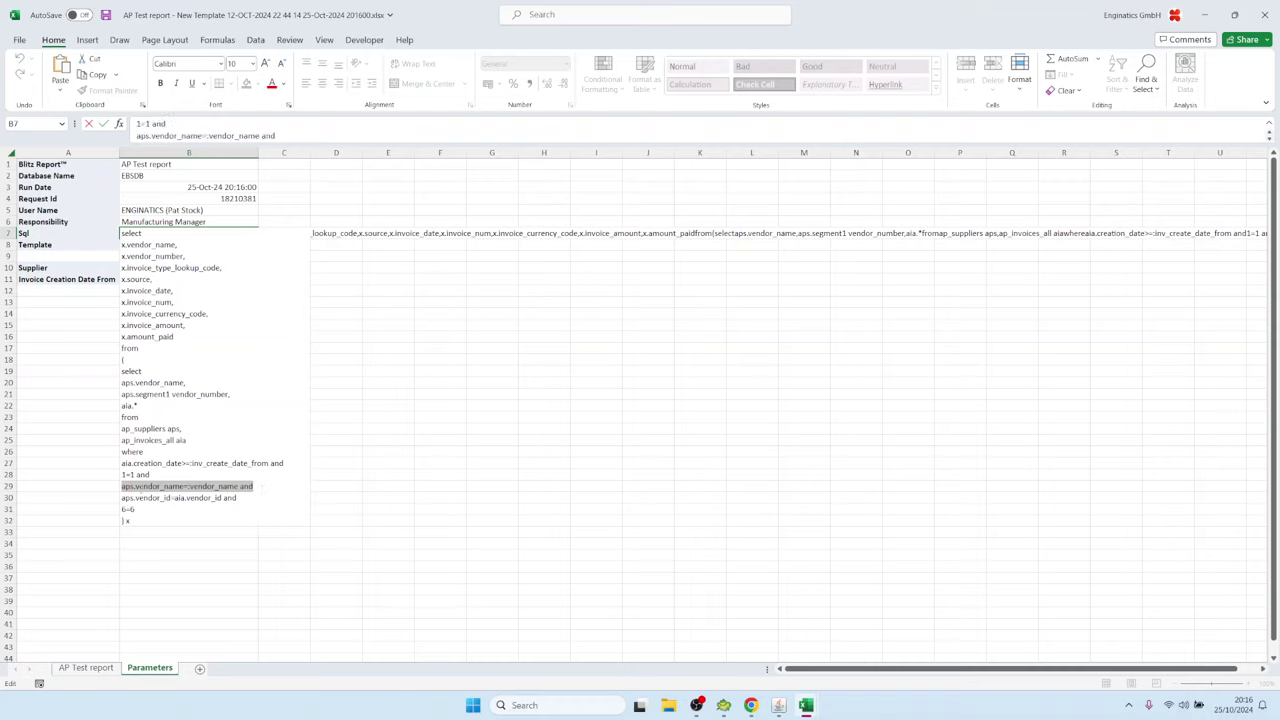
left_click(144, 233)
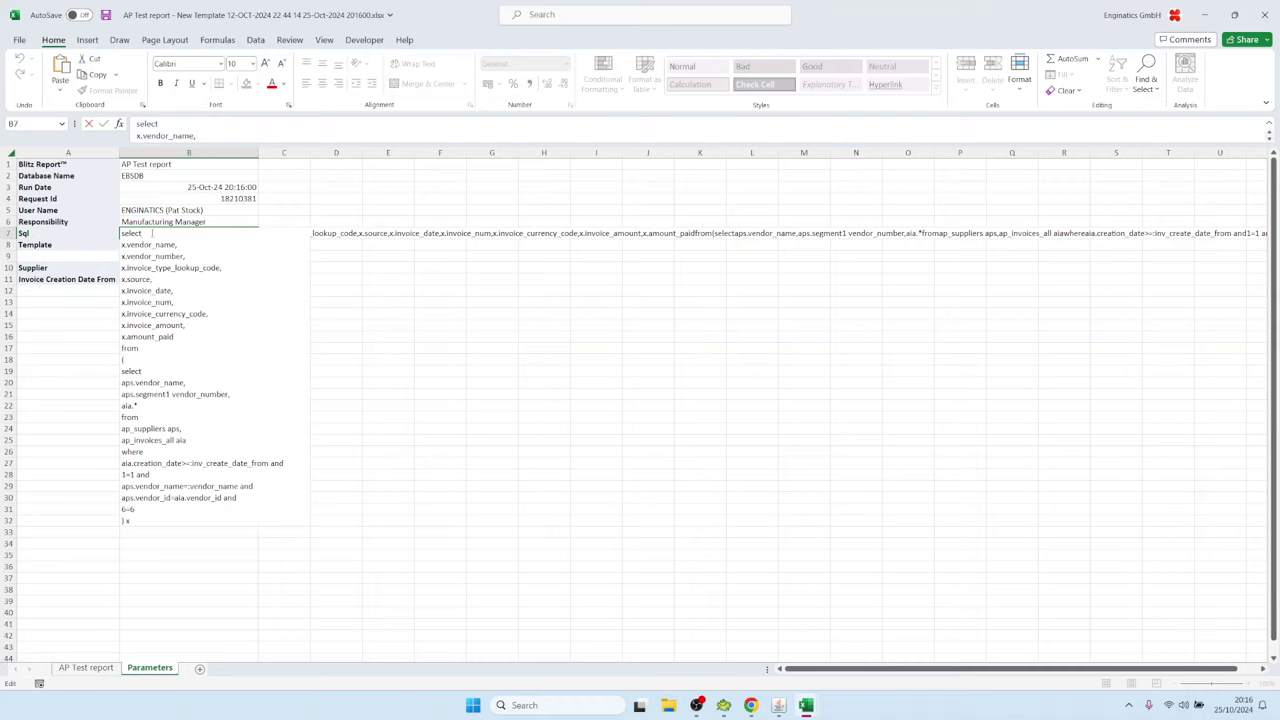
left_click(190, 257)
Compare the 1=1 anchor line with the vendor_name condition line and its trailing "and" in the run-time SQL.
left_click_drag(136, 474, 121, 474)
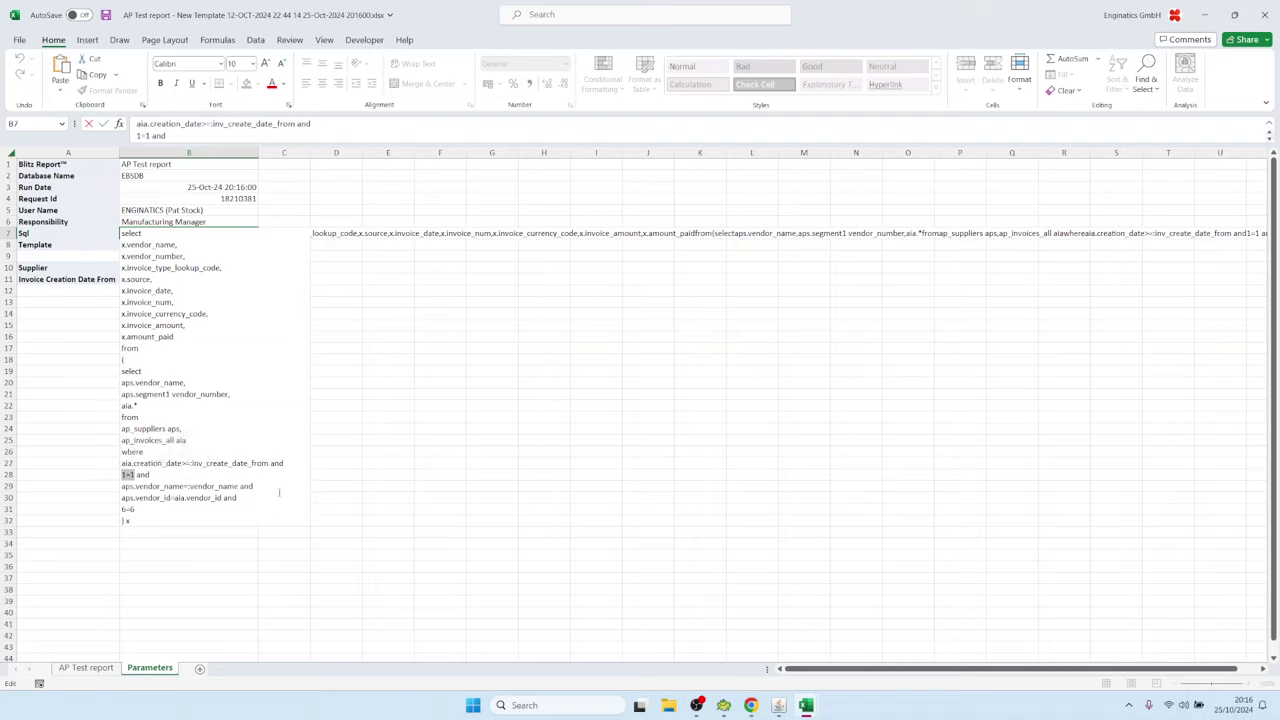
left_click_drag(255, 486, 121, 486)
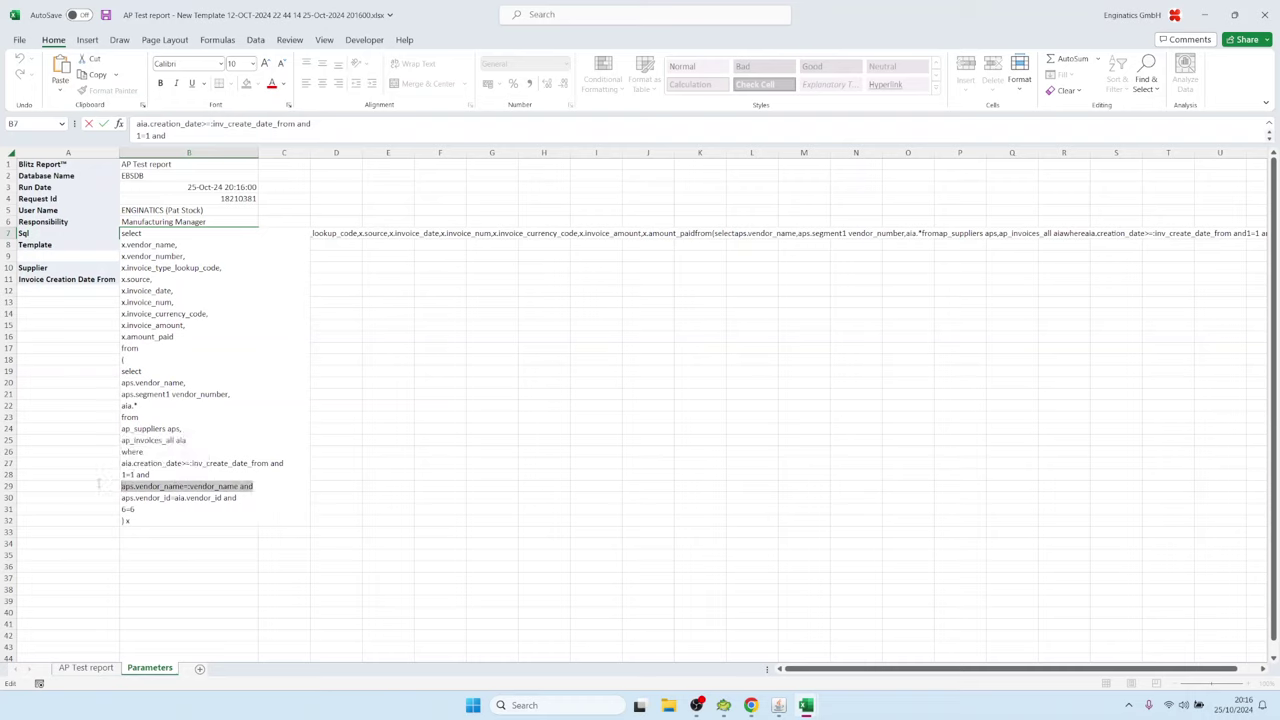
left_click(246, 490)
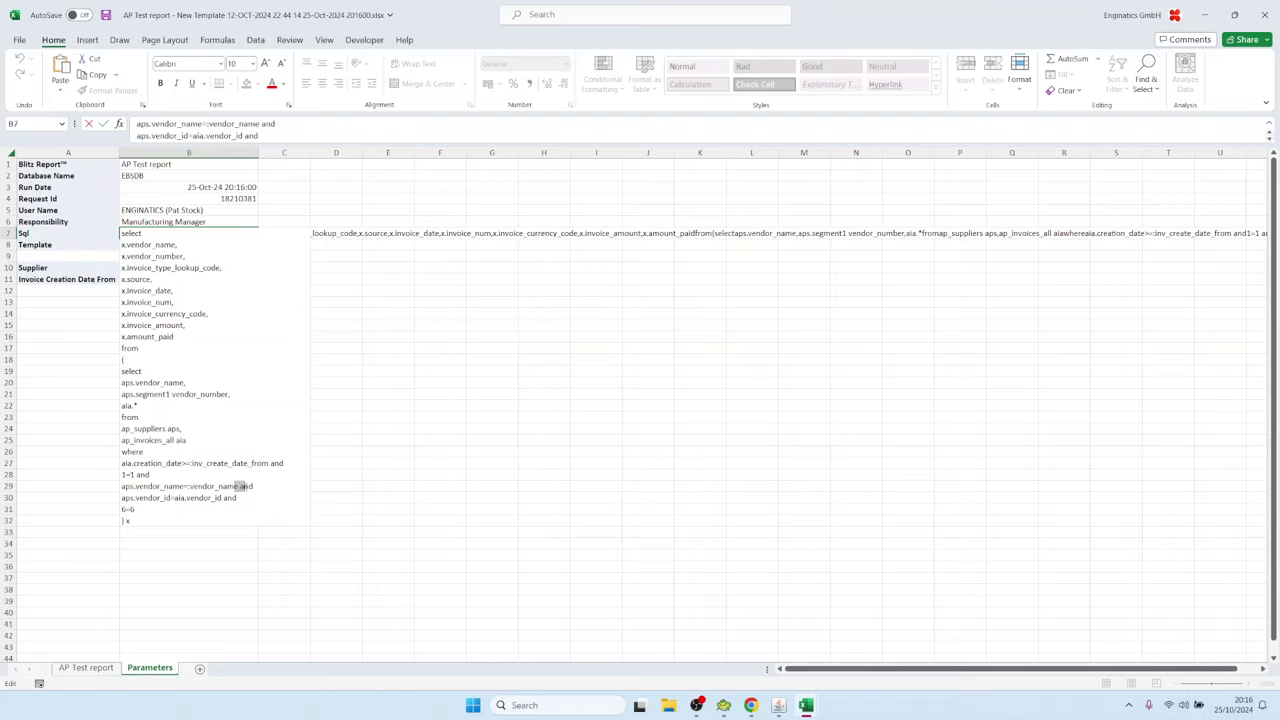
left_click(243, 486)
left_click_drag(239, 486, 254, 486)
left_click(250, 486)
Examine how the creation_date condition and its "and" are placed before the 1=1 anchor, and leave the Sql cell without changes.
double_click(128, 476)
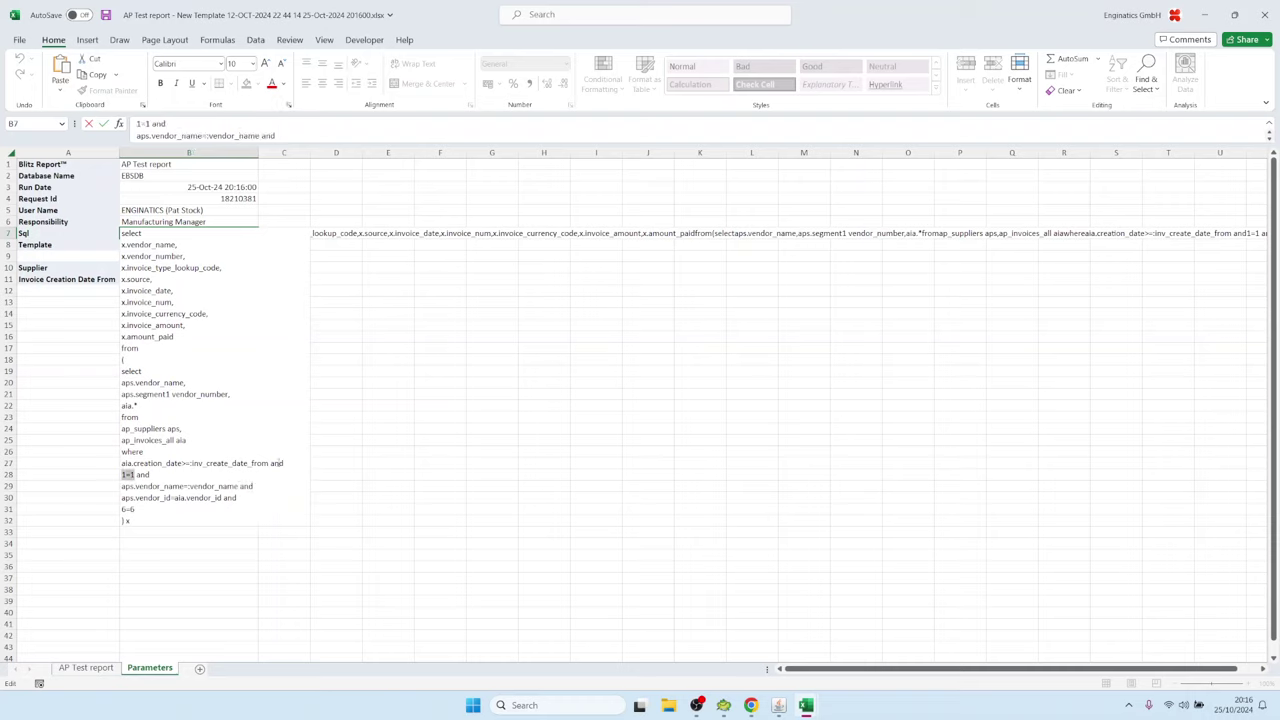
left_click_drag(268, 463, 285, 463)
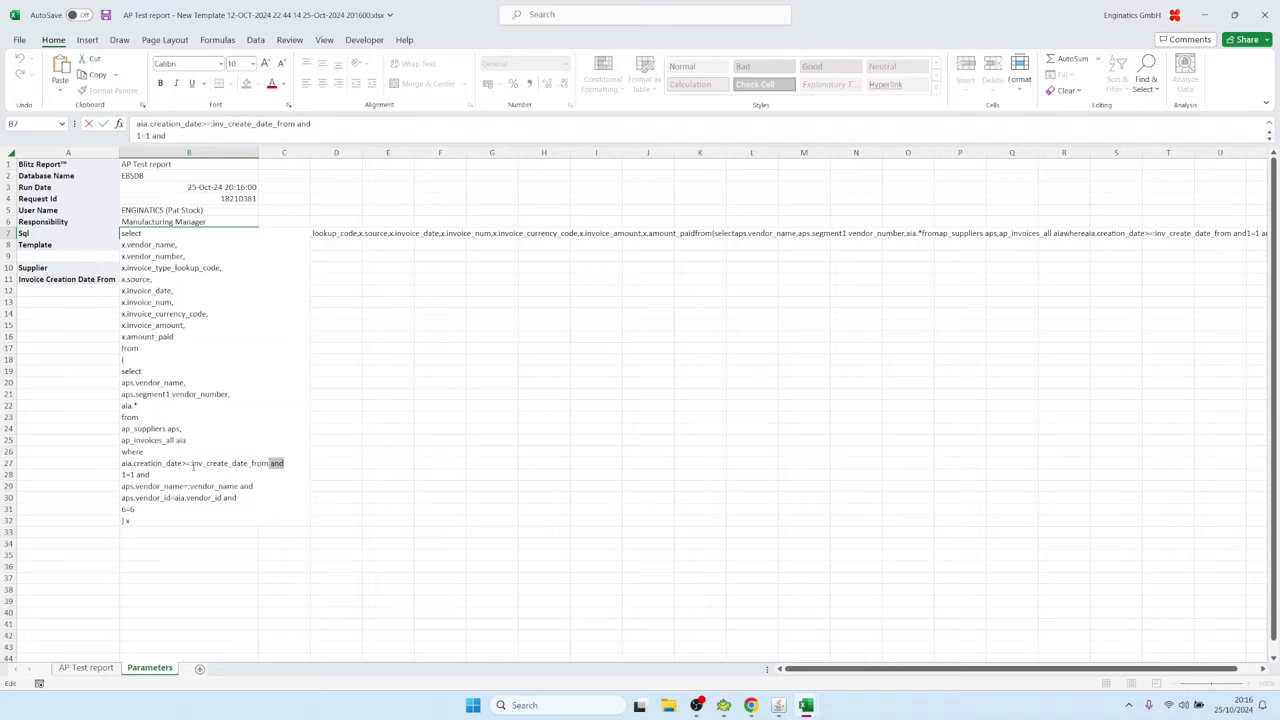
left_click(192, 465)
left_click_drag(267, 463, 121, 463)
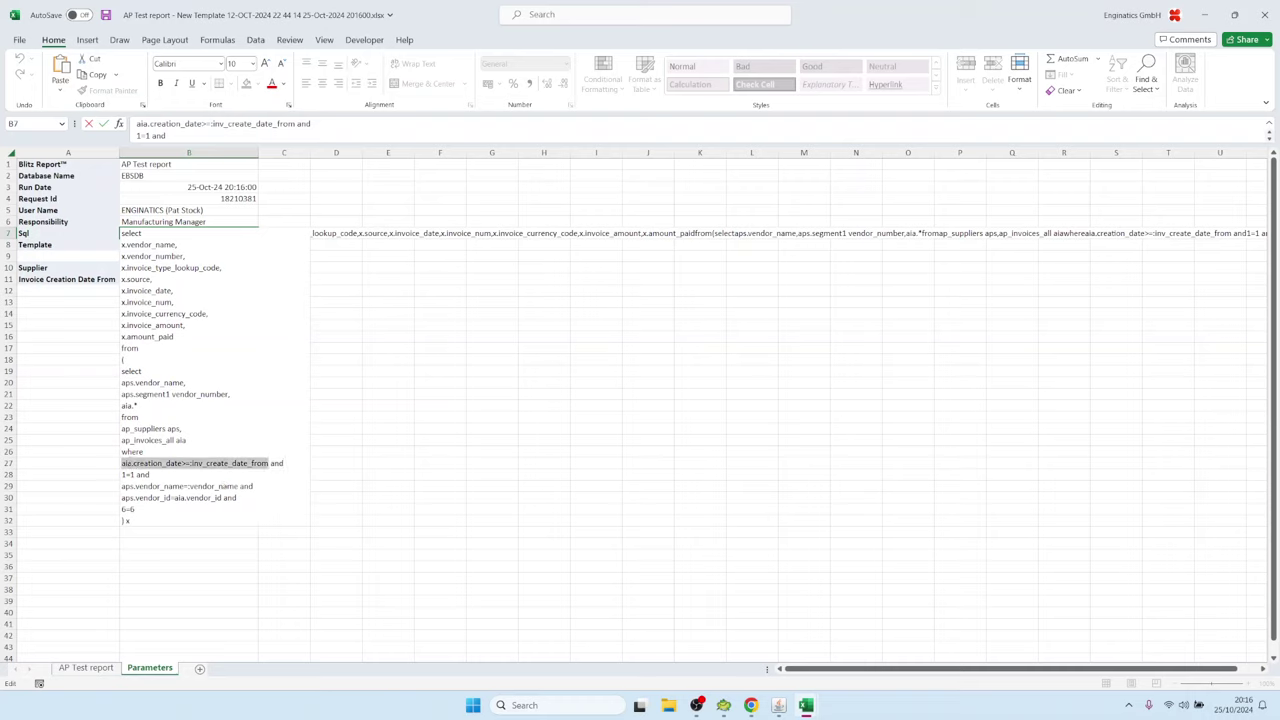
left_click(156, 281)
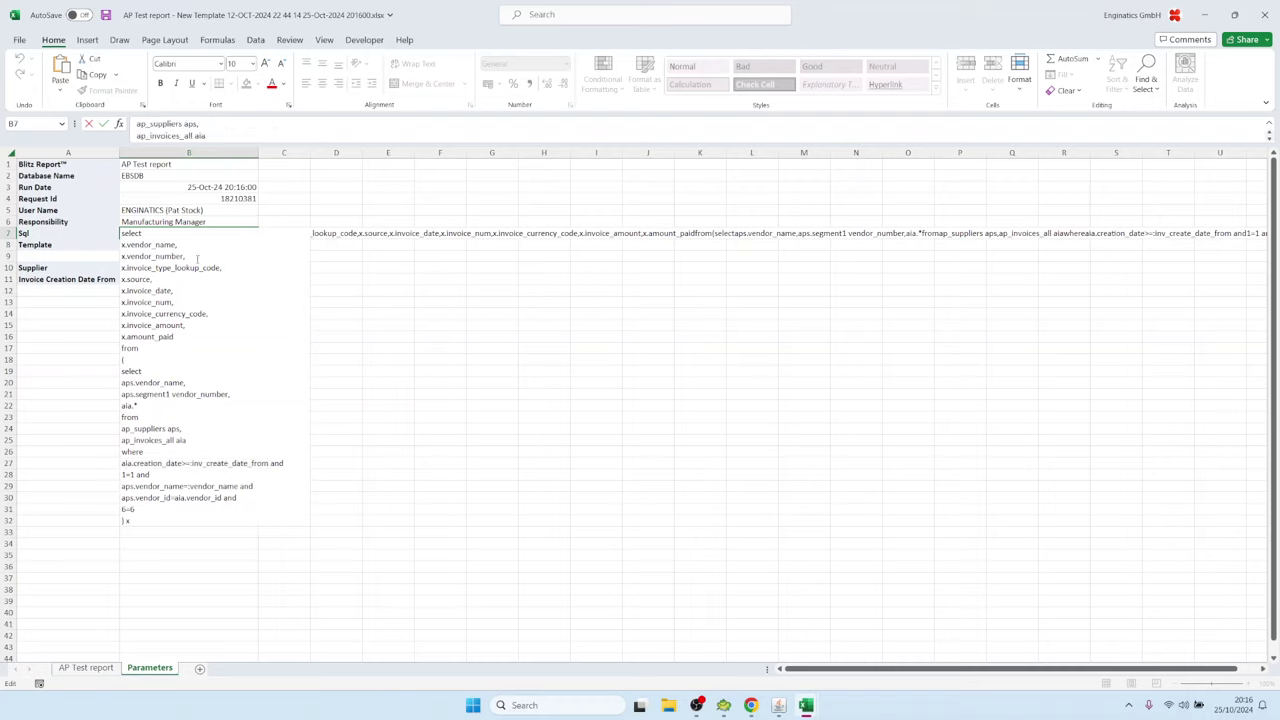
left_click(199, 259)
key("Escape")
Switch back to Oracle Applications and open the setup of the AP Test report.
left_click(724, 705)
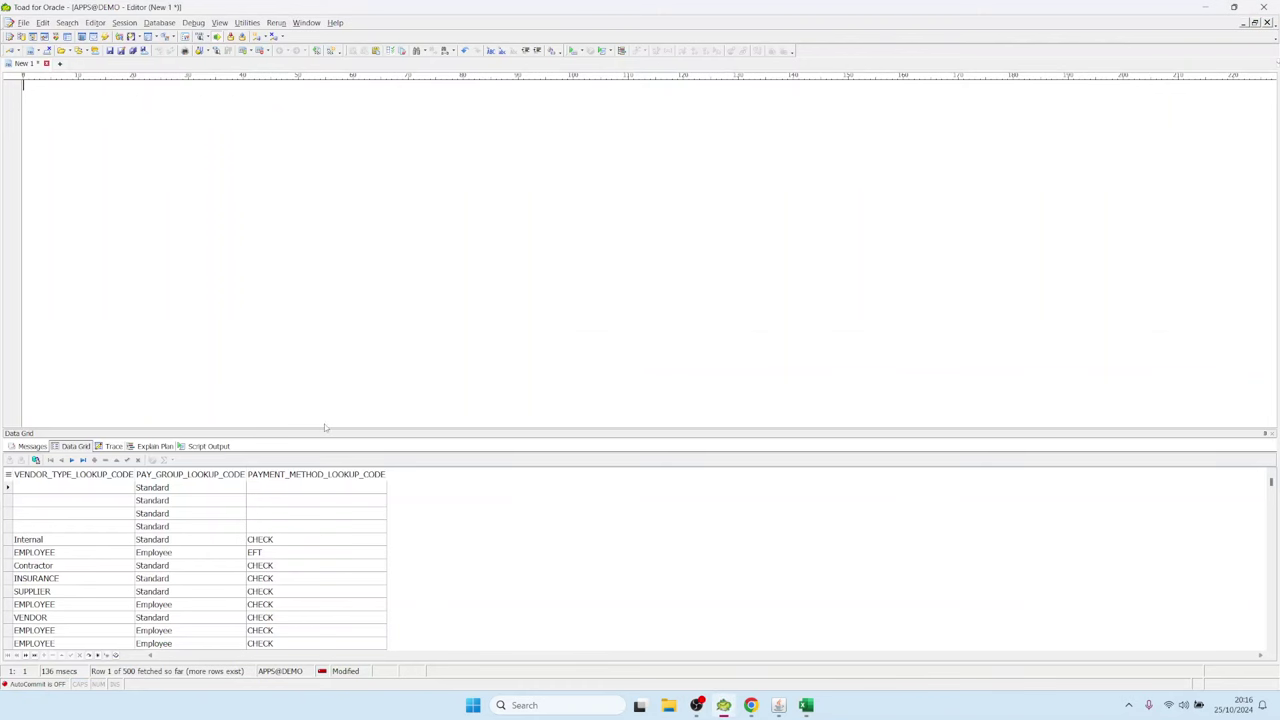
left_click(778, 705)
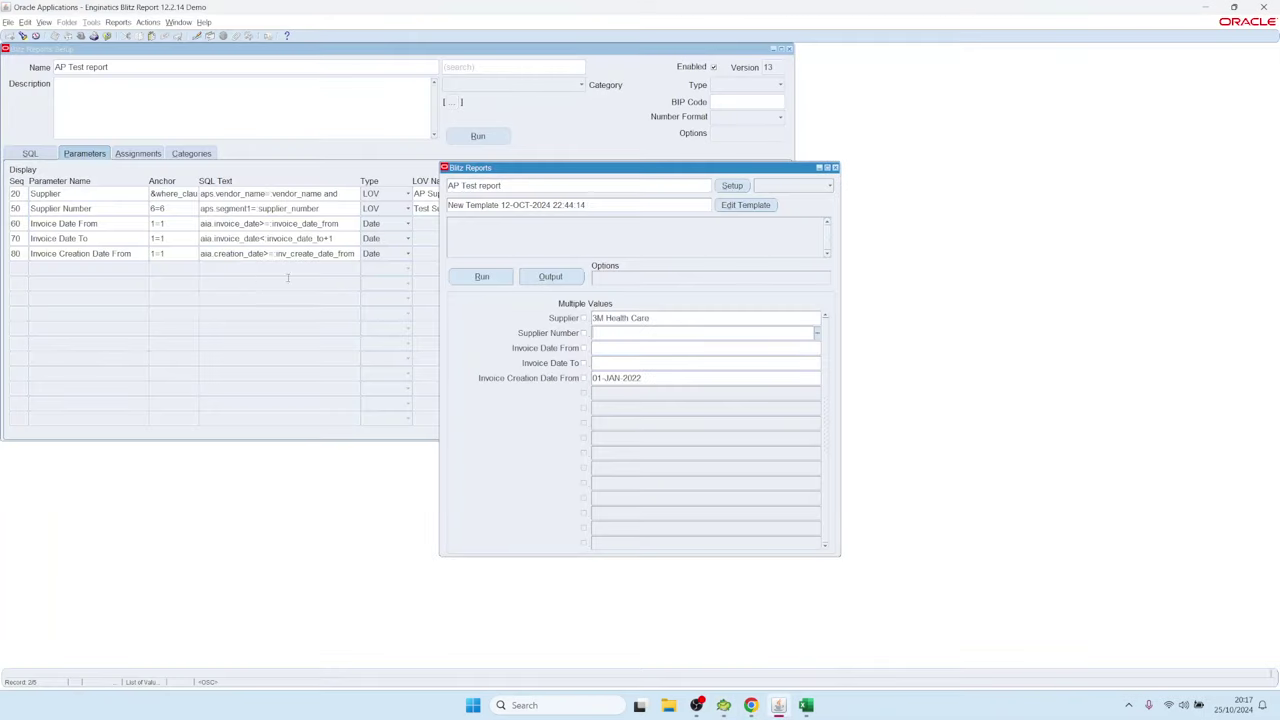
left_click(740, 187)
left_click(77, 269)
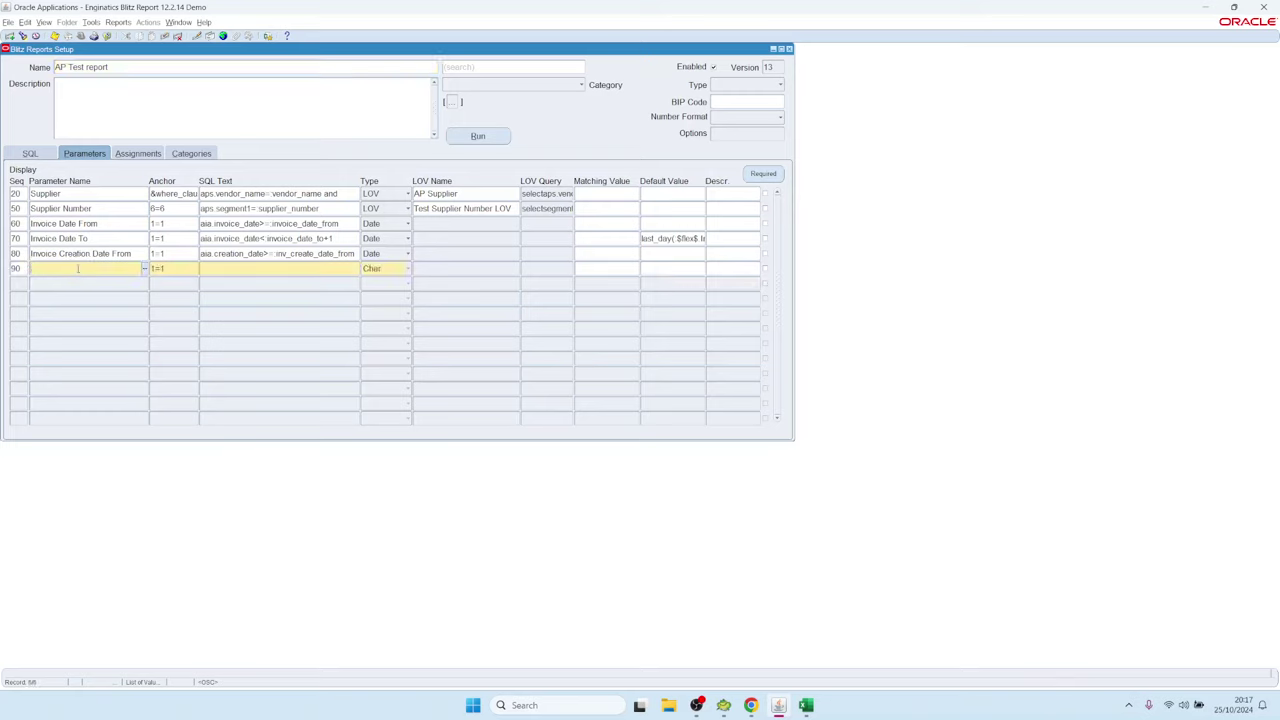
type("Sh")
key("BackSpace")
key("BackSpace")
left_click(177, 34)
In the report's SQL, add the lexical &supplier_columns on a new line after the vendor_number column and delete the &where_clause line.
left_click(40, 153)
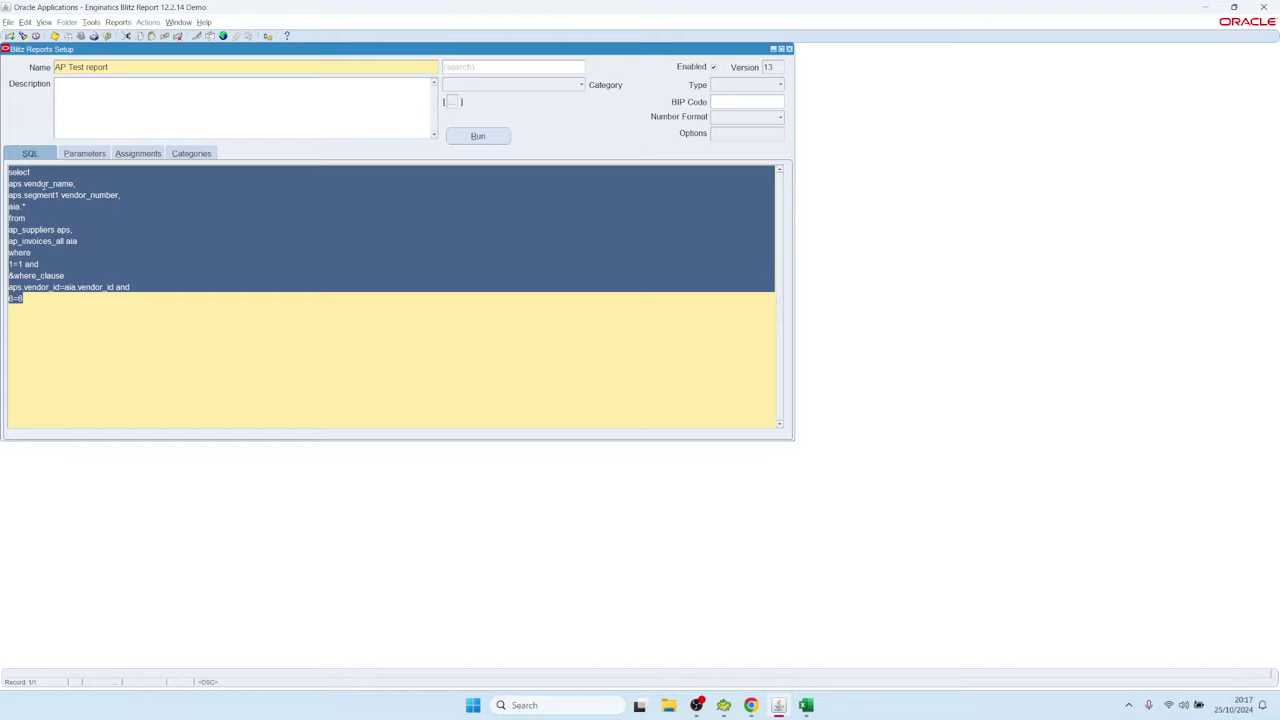
left_click(58, 247)
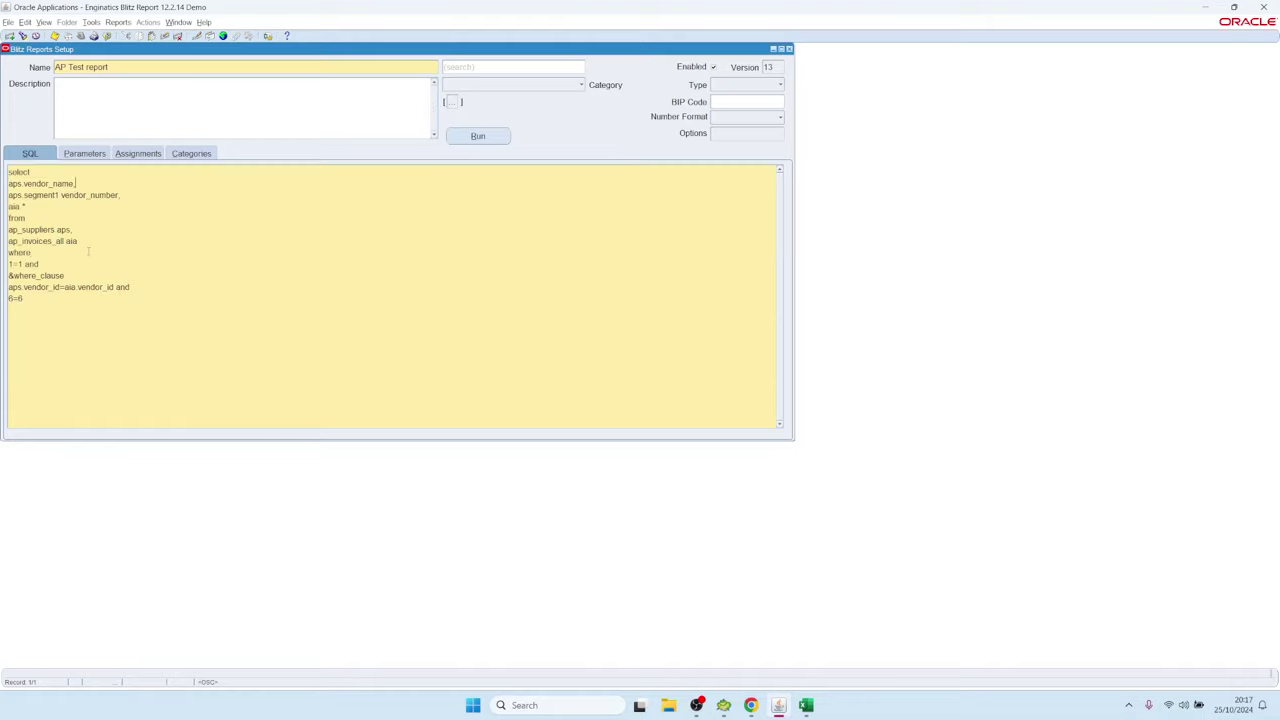
key("Return")
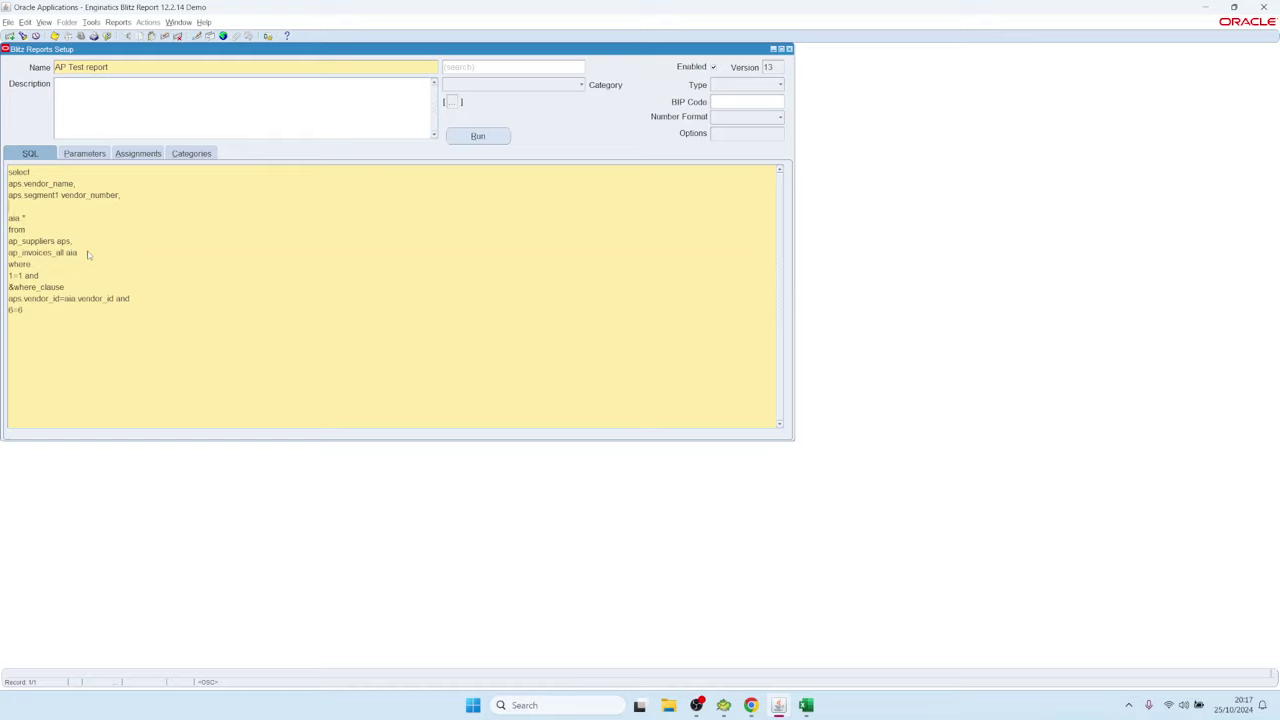
type("&supplier_columns")
triple_click(90, 286)
key("BackSpace")
key("BackSpace")
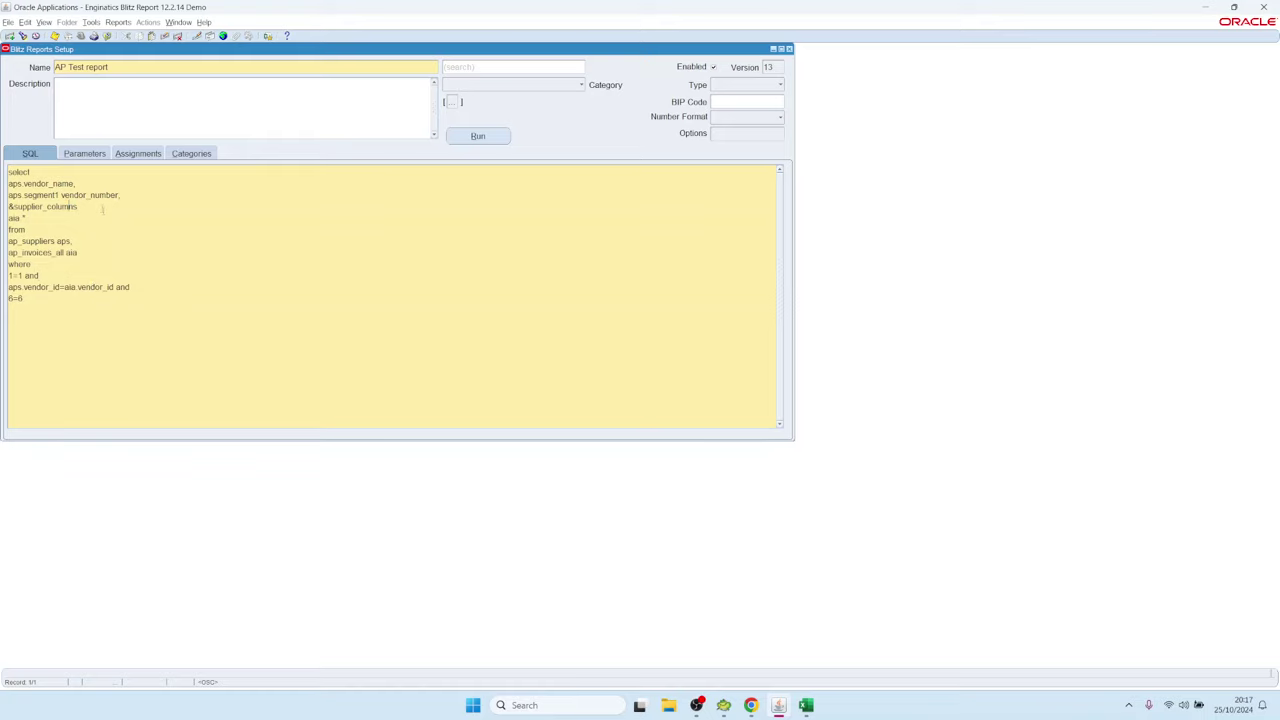
Review the position of the &supplier_columns lexical in the select list and the report's existing parameters.
left_click_drag(78, 207, 8, 207)
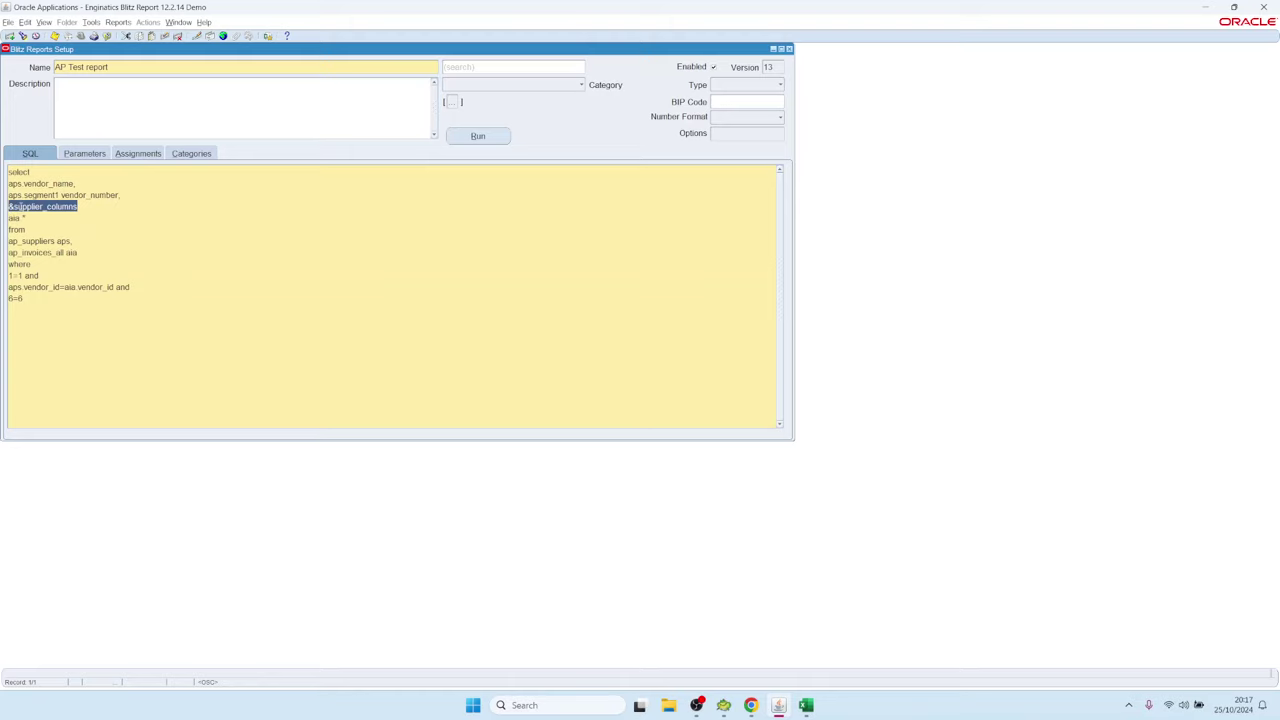
left_click(17, 208)
triple_click(100, 209)
left_click(97, 156)
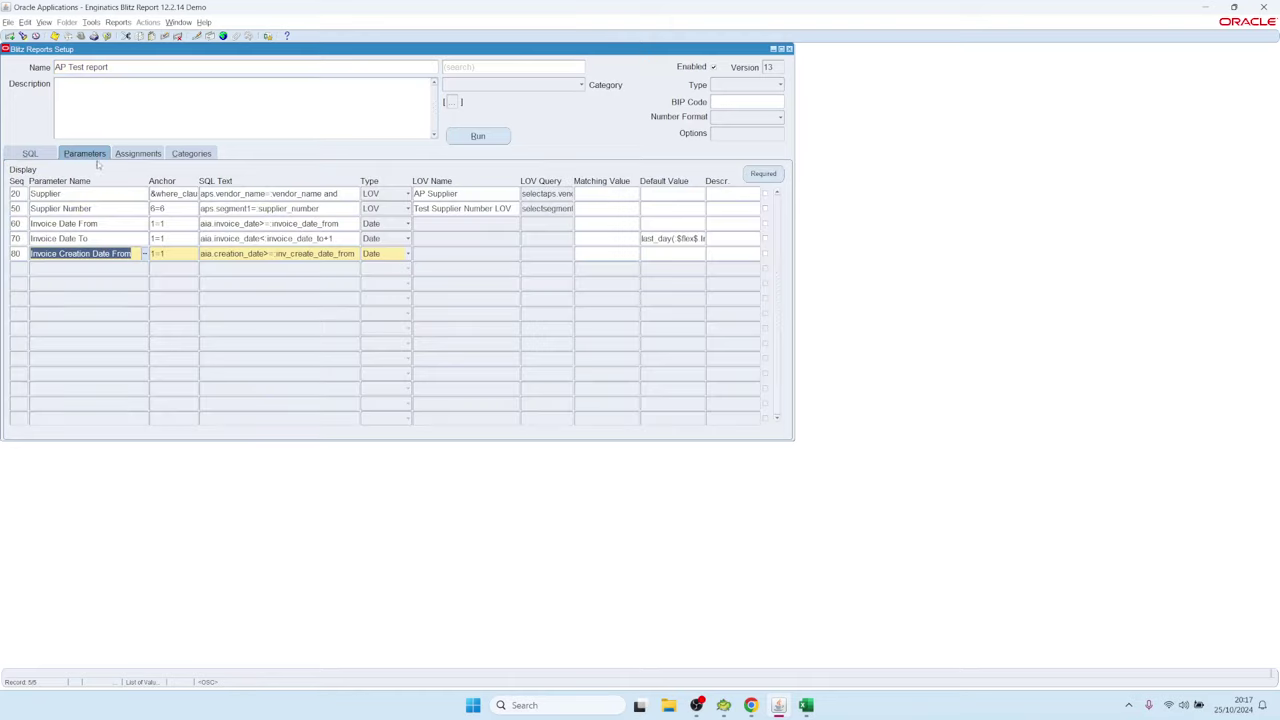
left_click(30, 153)
left_click(75, 215)
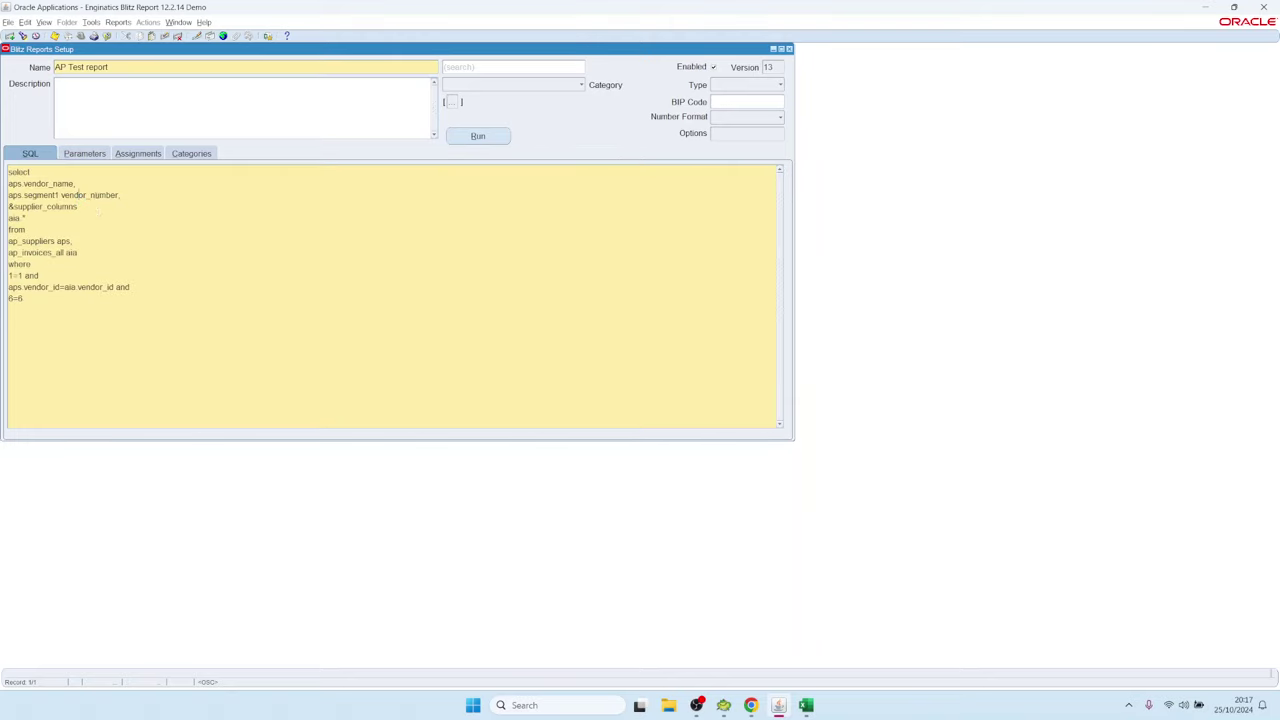
triple_click(97, 208)
Change the anchor of the Supplier parameter to 1=1.
left_click(86, 155)
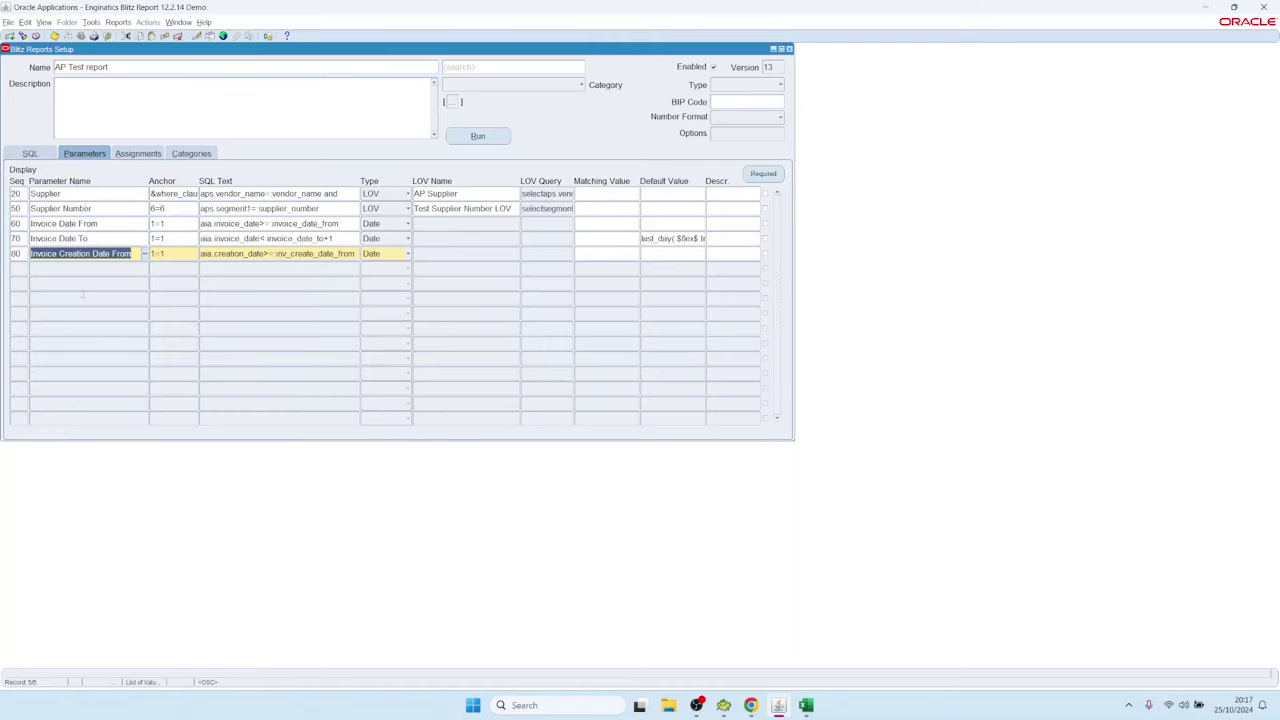
left_click(172, 194)
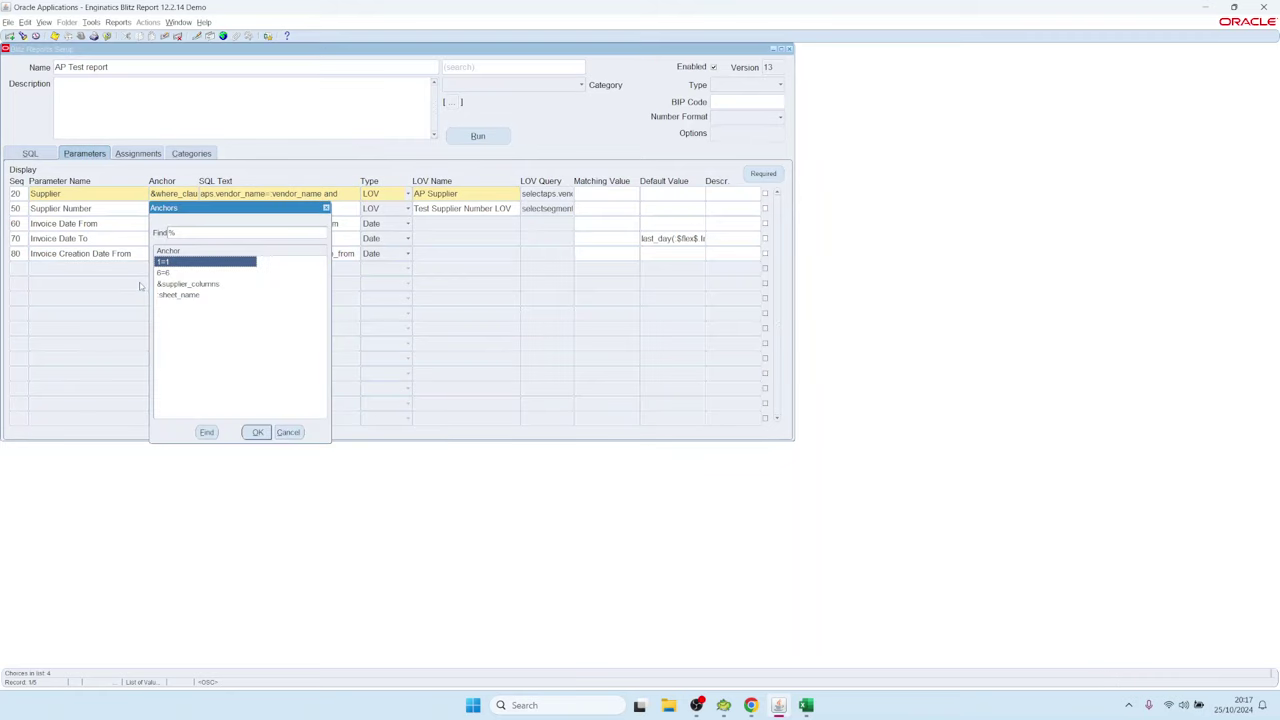
key("ctrl+l")
double_click(175, 262)
Run the AP Test report without a supplier and examine the run-time SQL on the output's Parameters sheet for the &supplier_columns lexical.
left_click(477, 139)
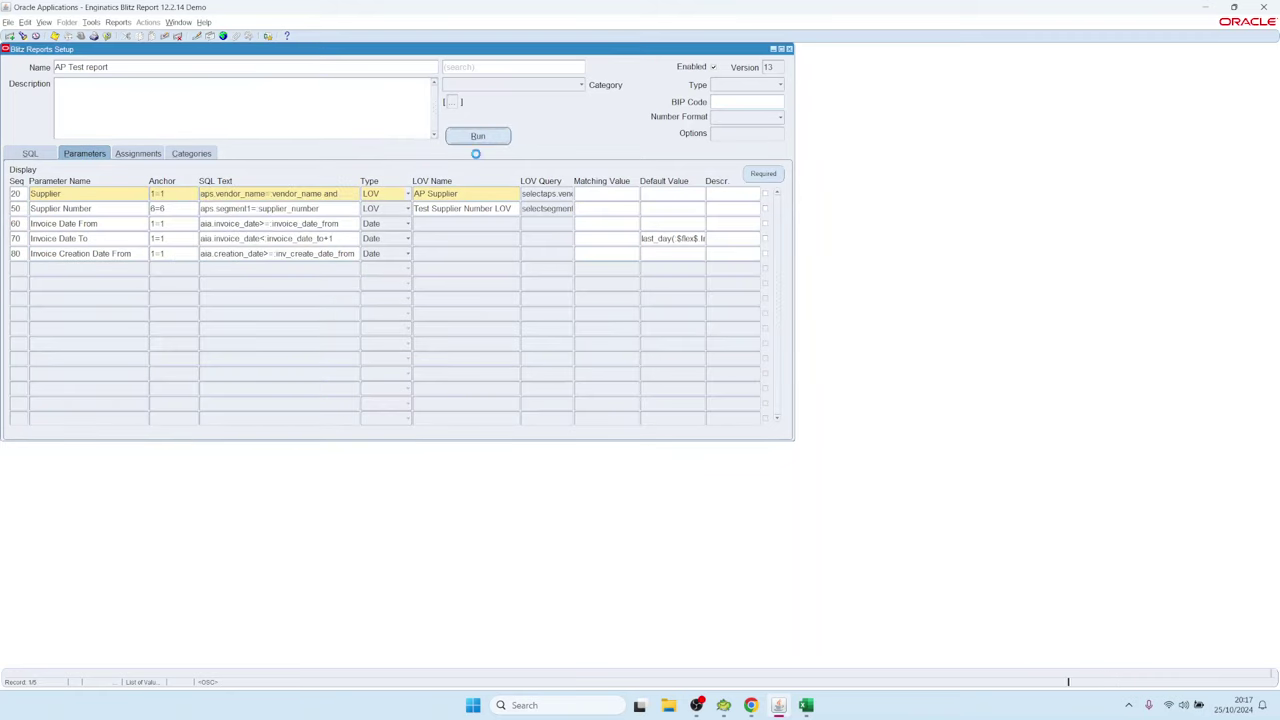
left_click(484, 278)
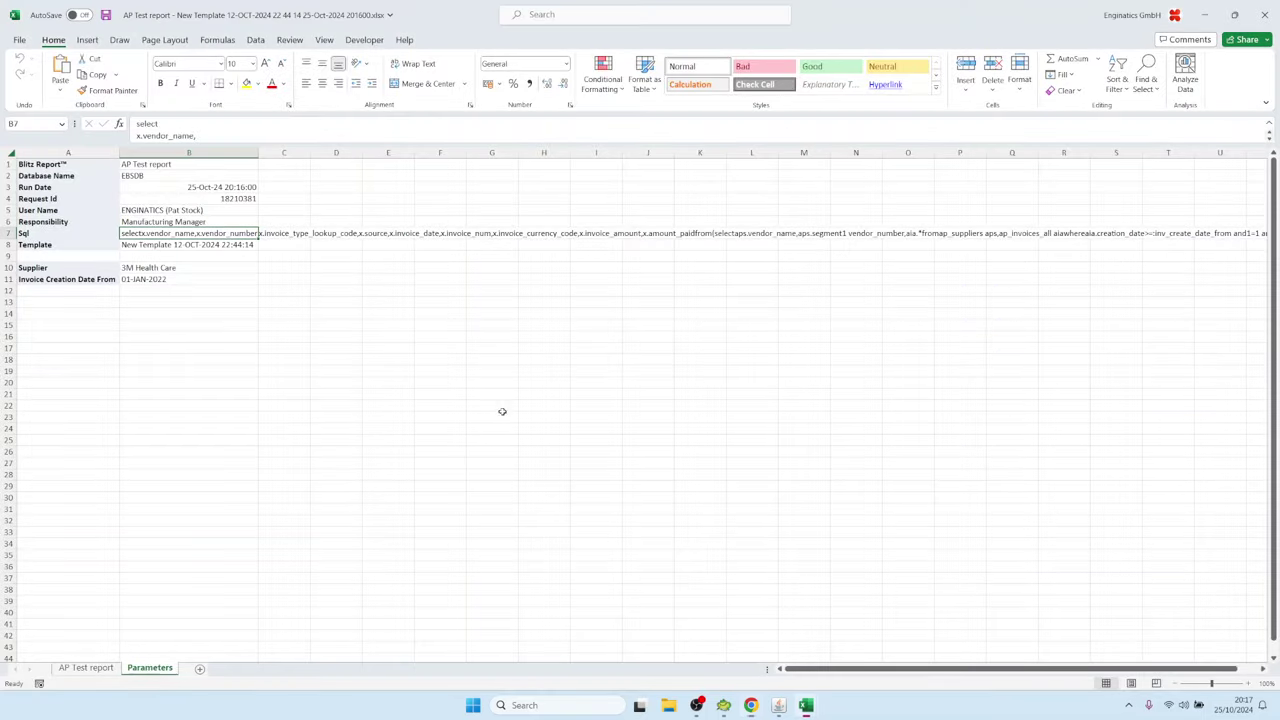
left_click(224, 322)
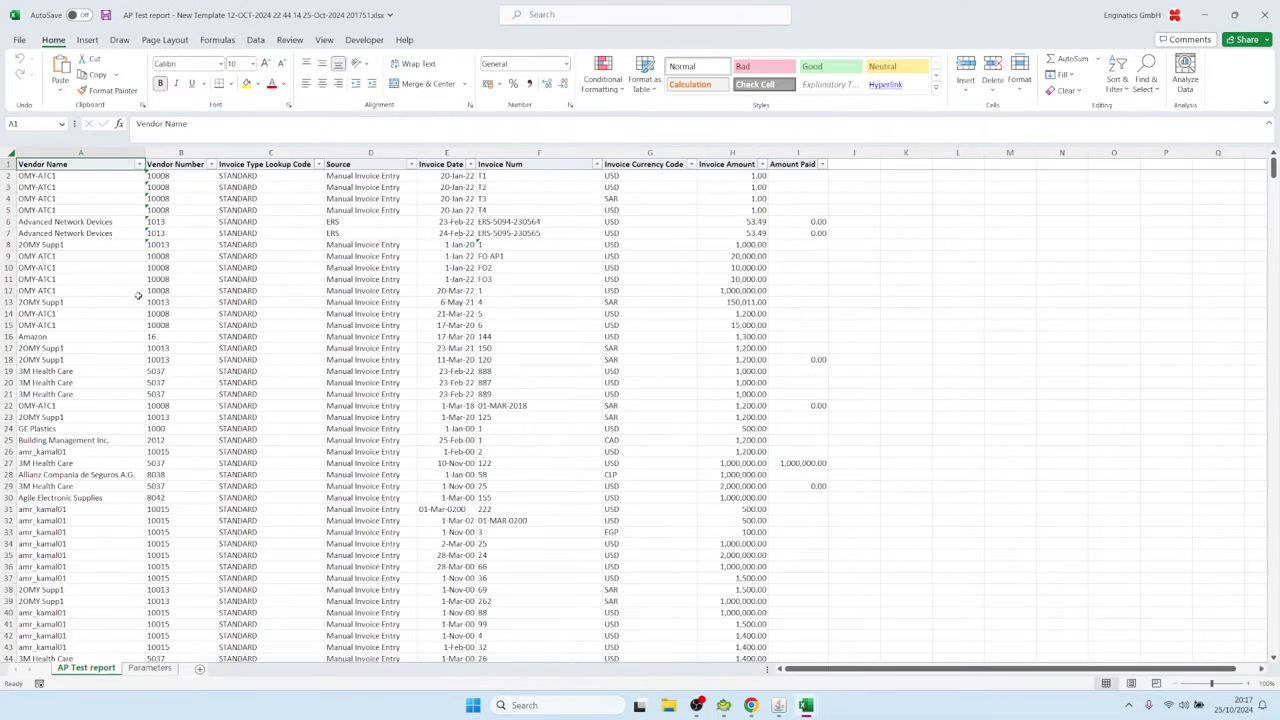
left_click(163, 670)
left_click(187, 234)
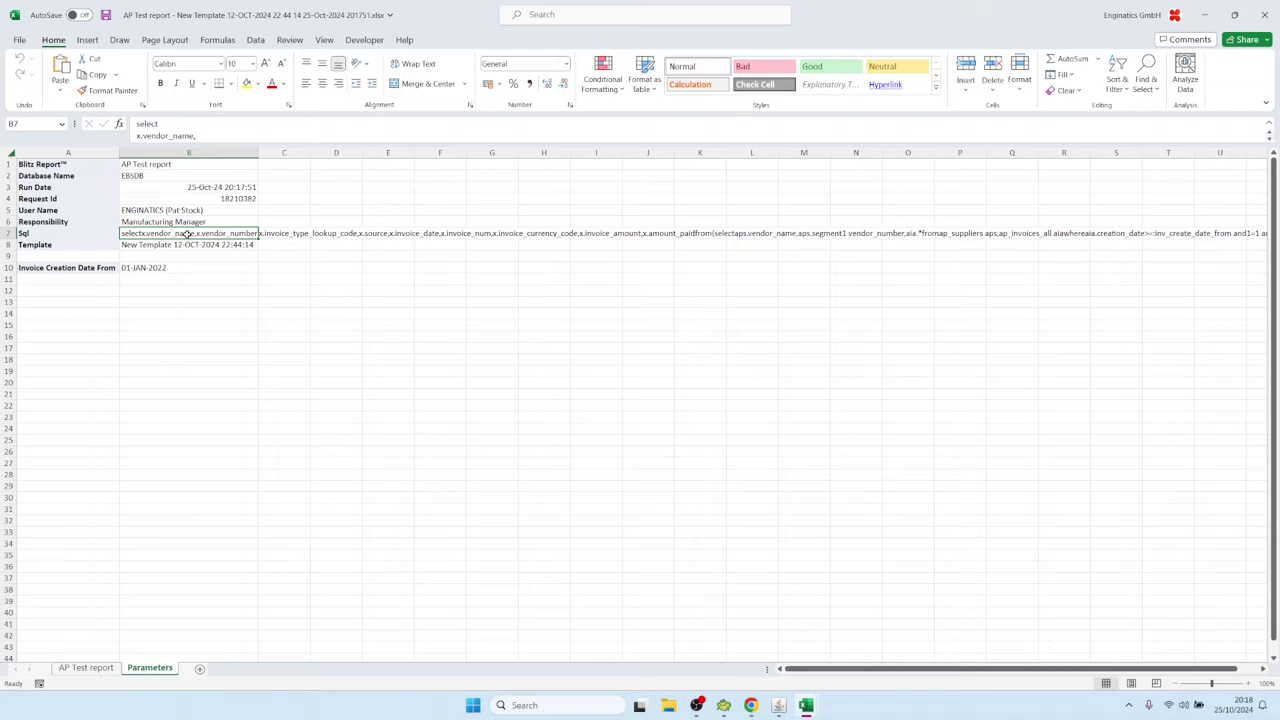
double_click(187, 234)
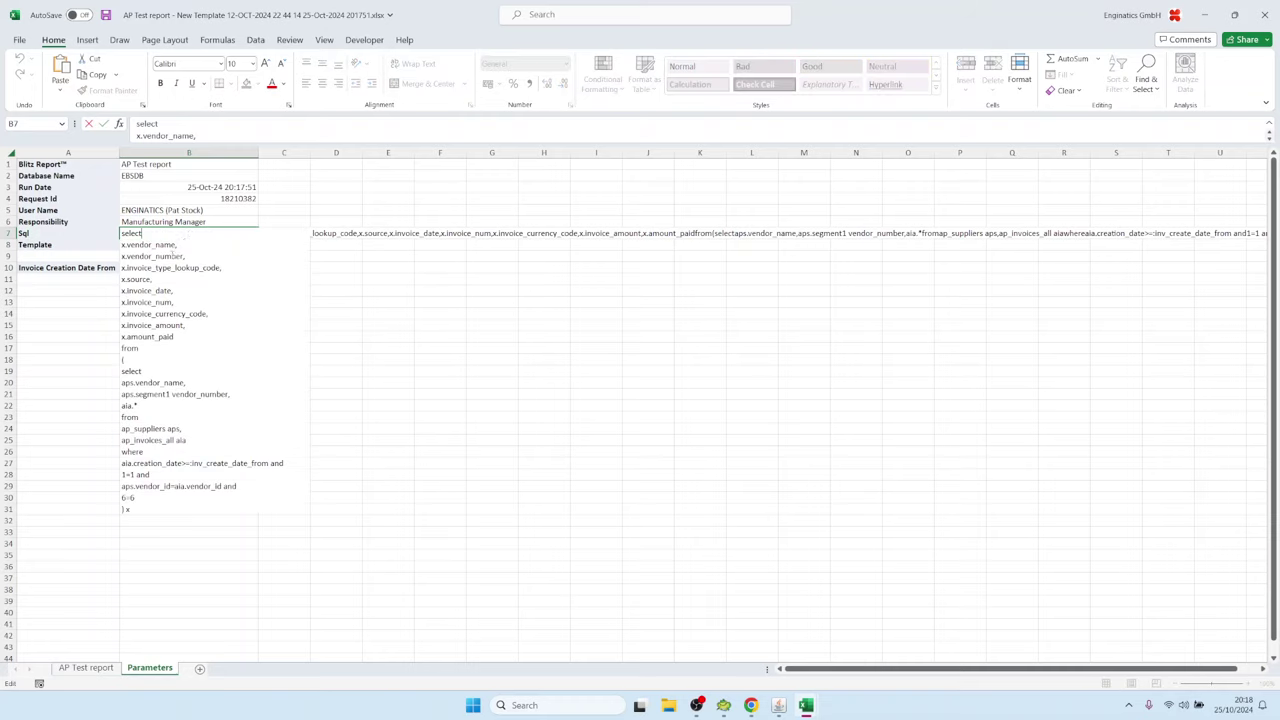
left_click(203, 258)
key("Escape")
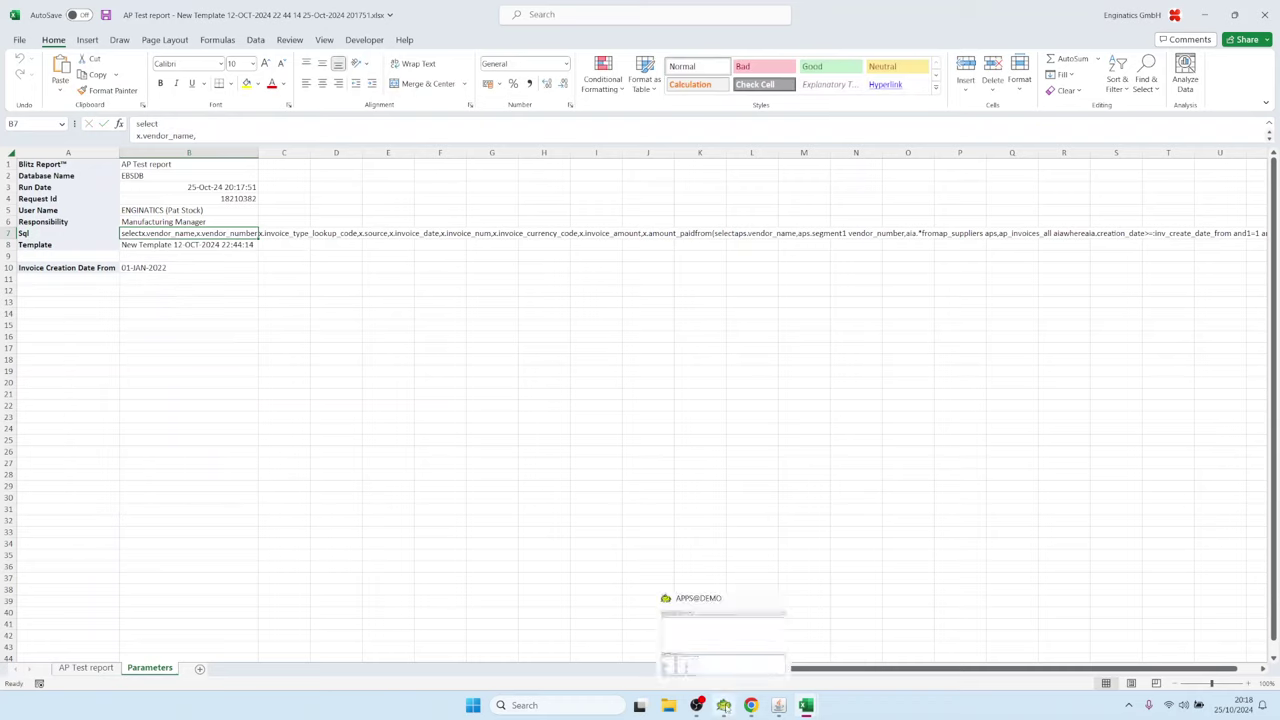
In Oracle Applications, open the report's setup and add a Show supplier details parameter anchored to &supplier_columns.
left_click(778, 705)
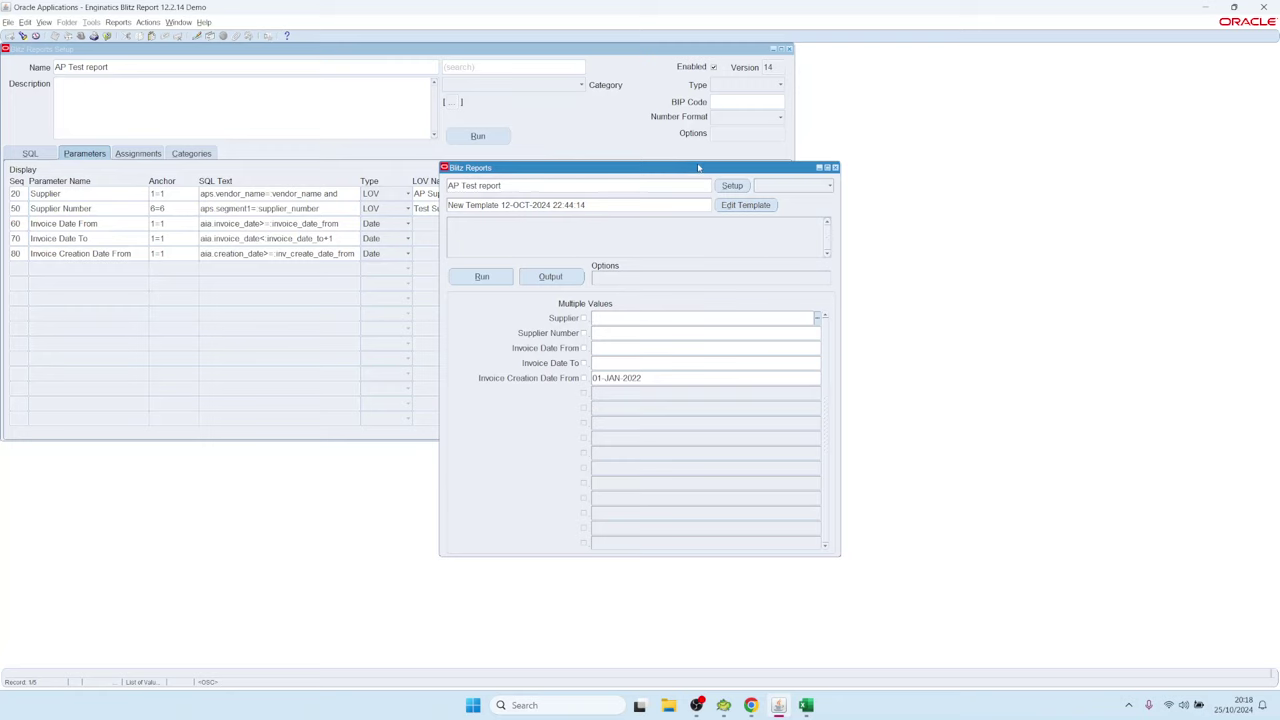
left_click(732, 186)
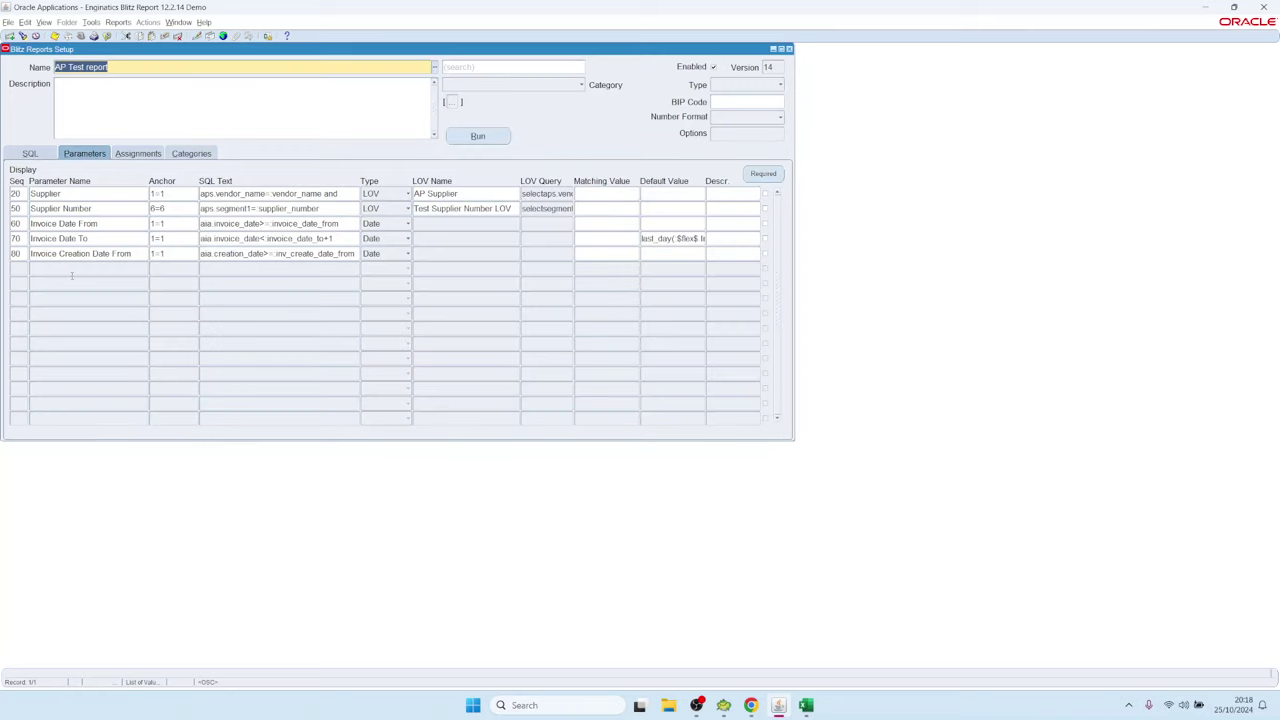
left_click(78, 268)
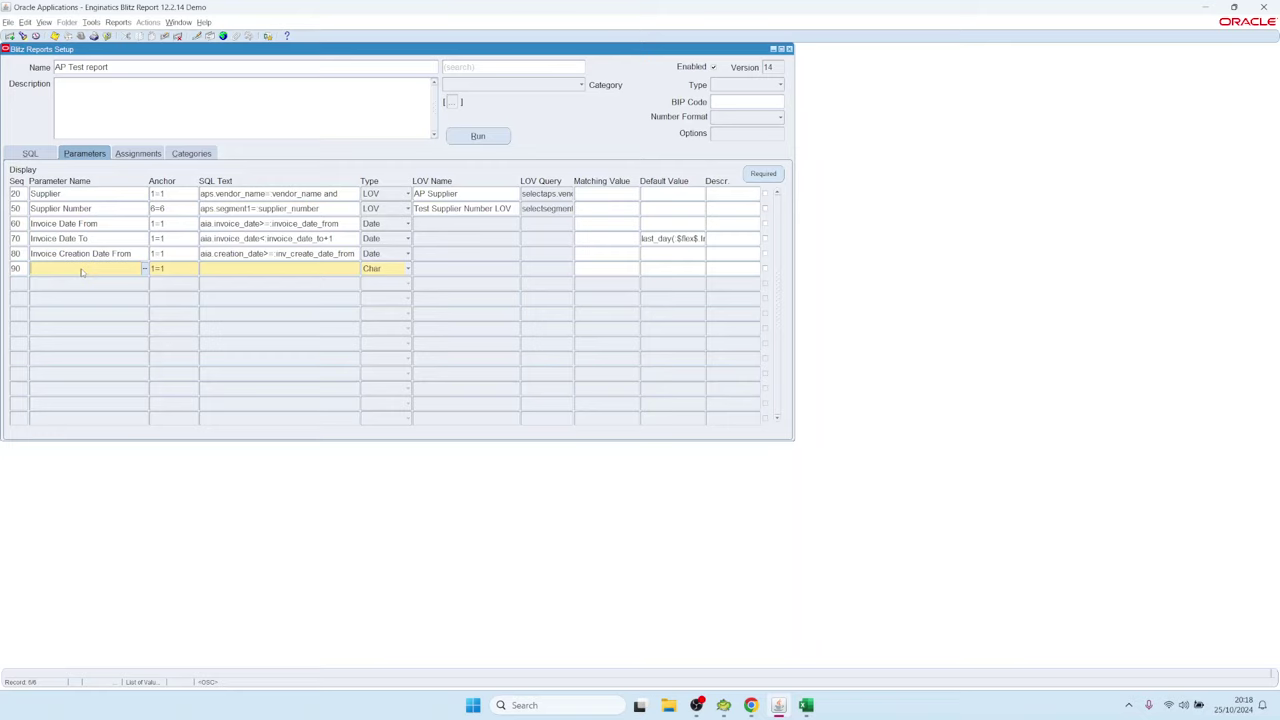
type("Show supplier details")
key("Tab")
left_click(195, 268)
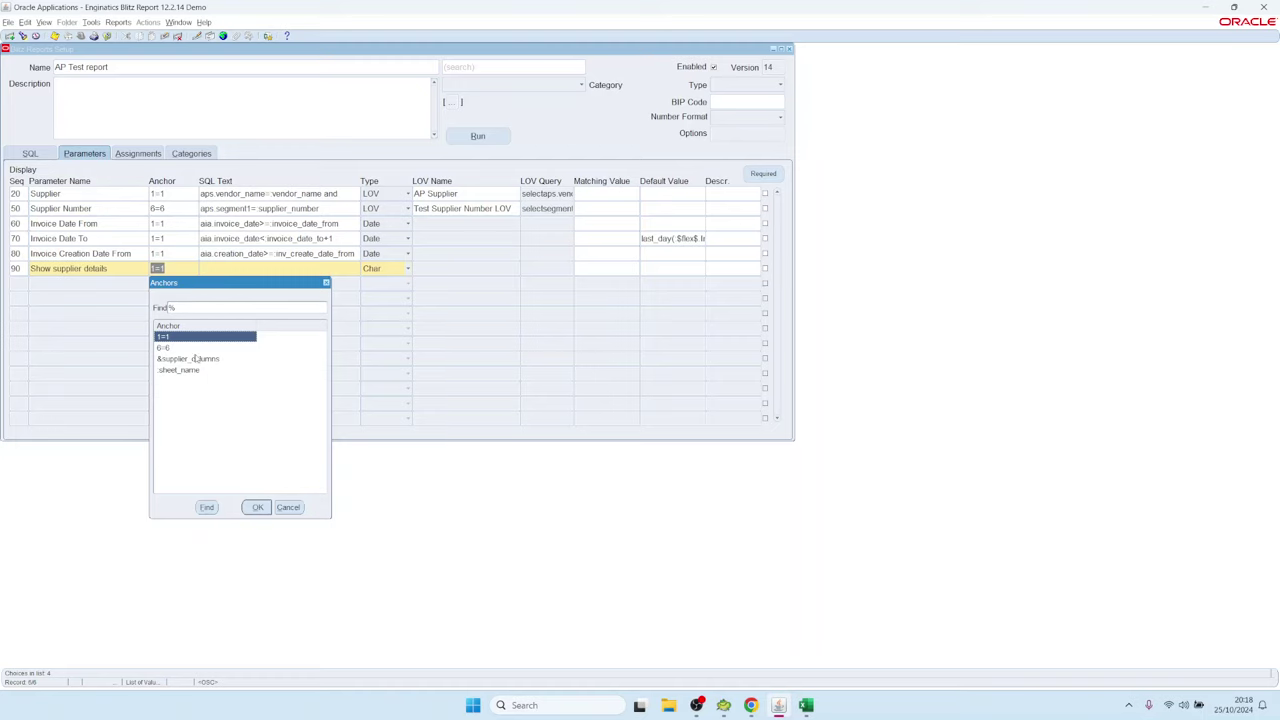
double_click(195, 358)
Open the new parameter's SQL text for editing and, in Toad, draft a select query from ap_suppliers aps with an empty column list.
double_click(235, 270)
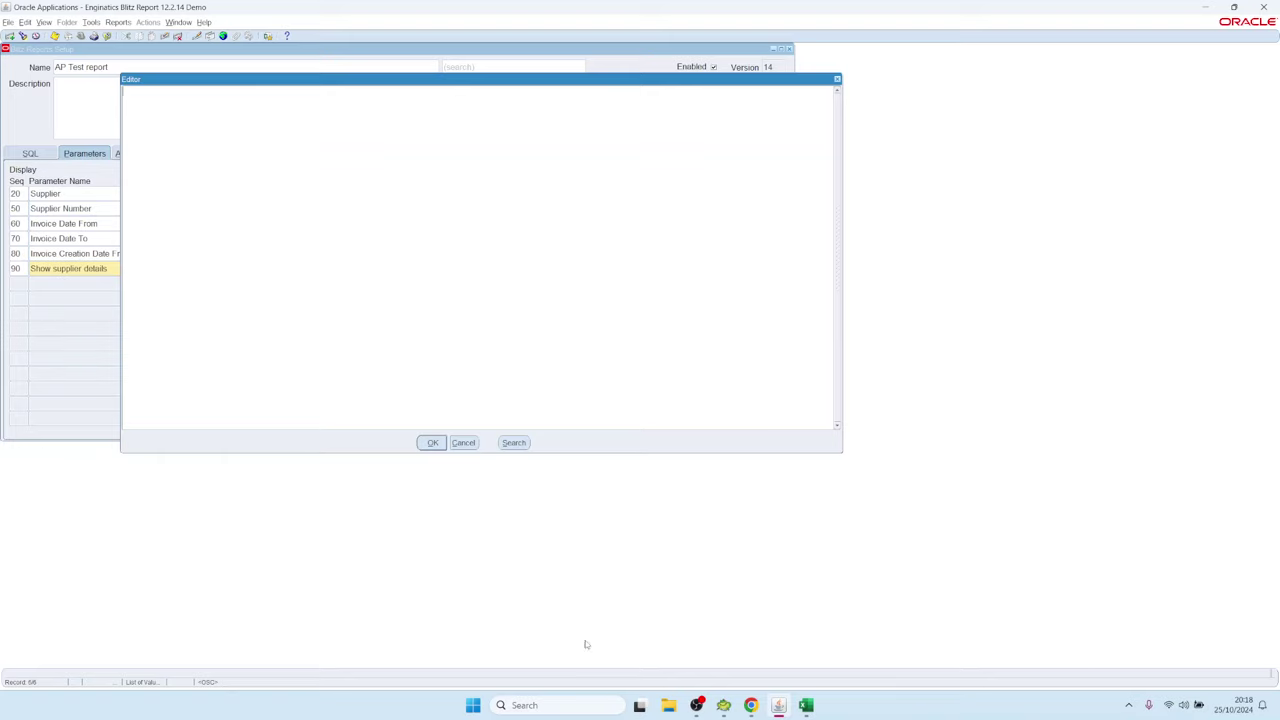
left_click(723, 705)
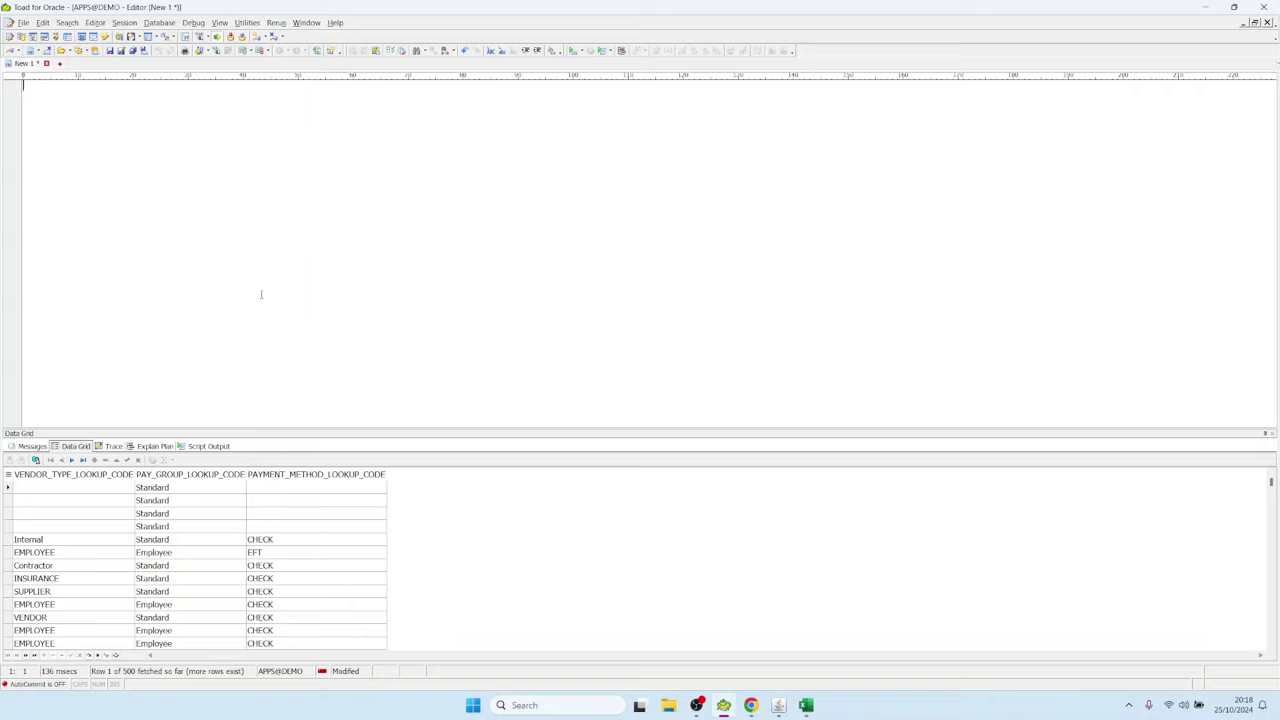
type("select")
key("Return")
type("* from")
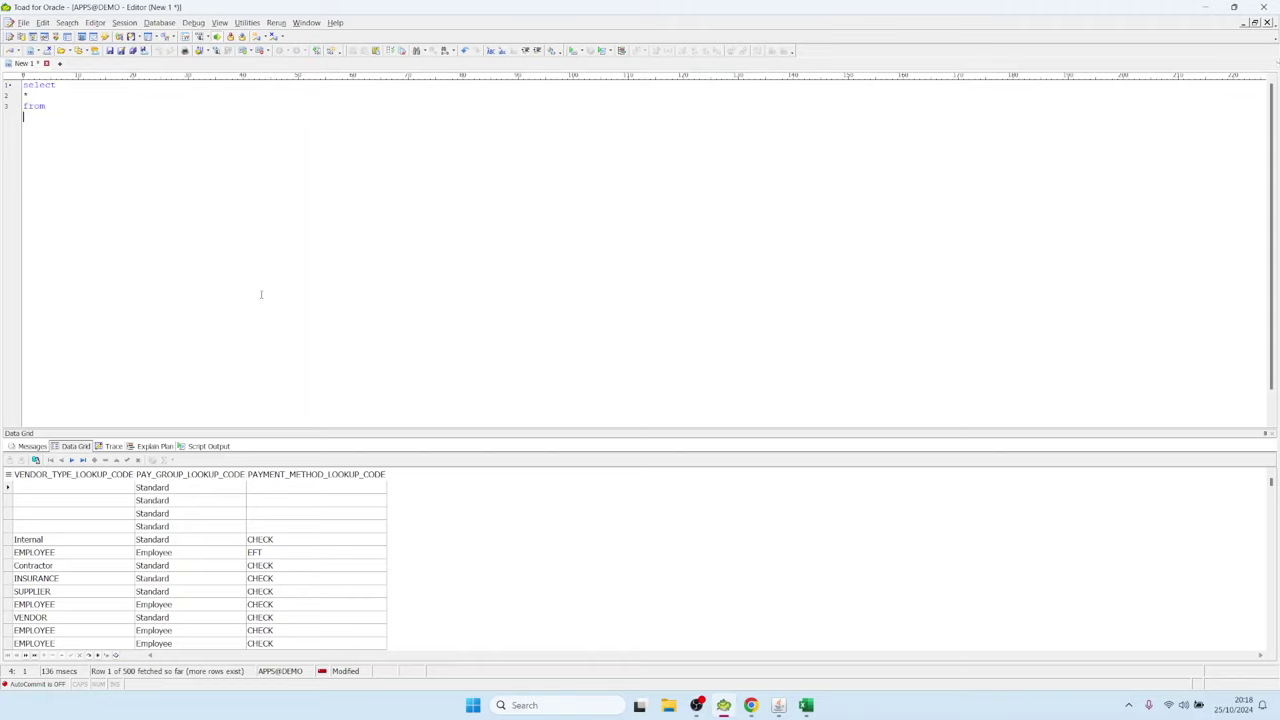
key("Return")
type("ap_suppliers aps,")
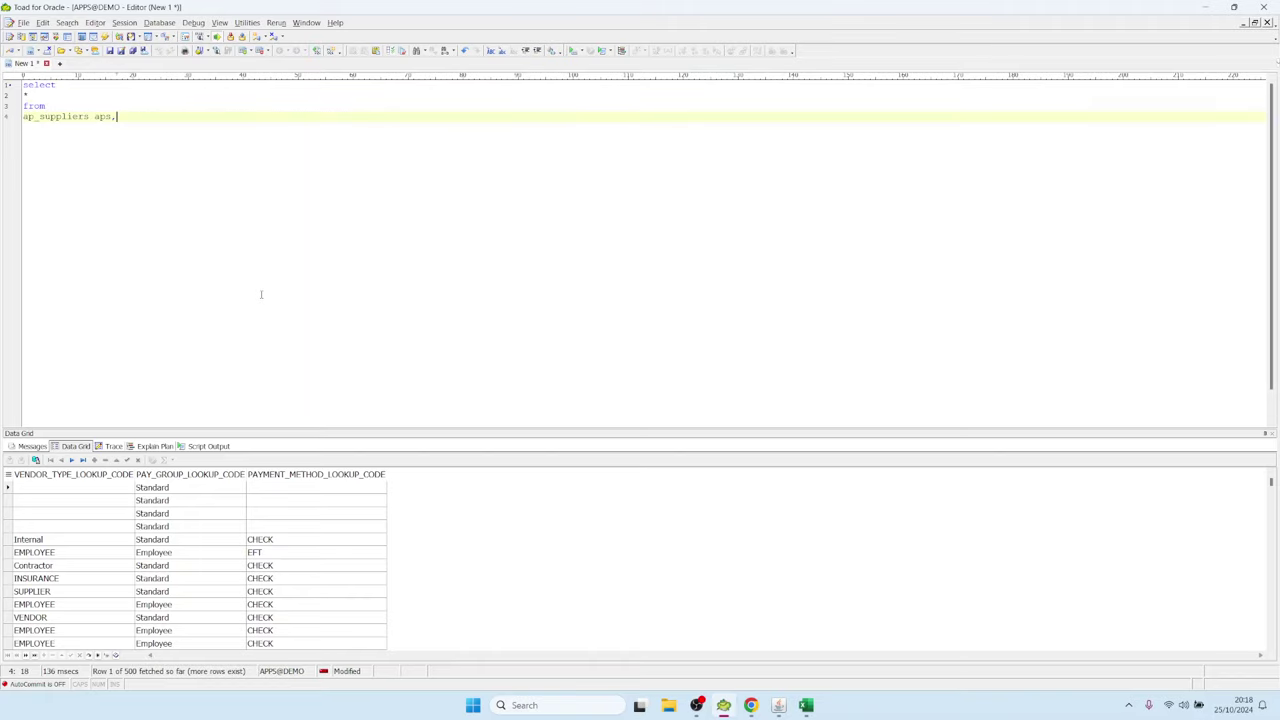
key("Up")
key("Up")
key("BackSpace")
Add aps.vendor_type_lookup_code to the query's select list.
type("aps")
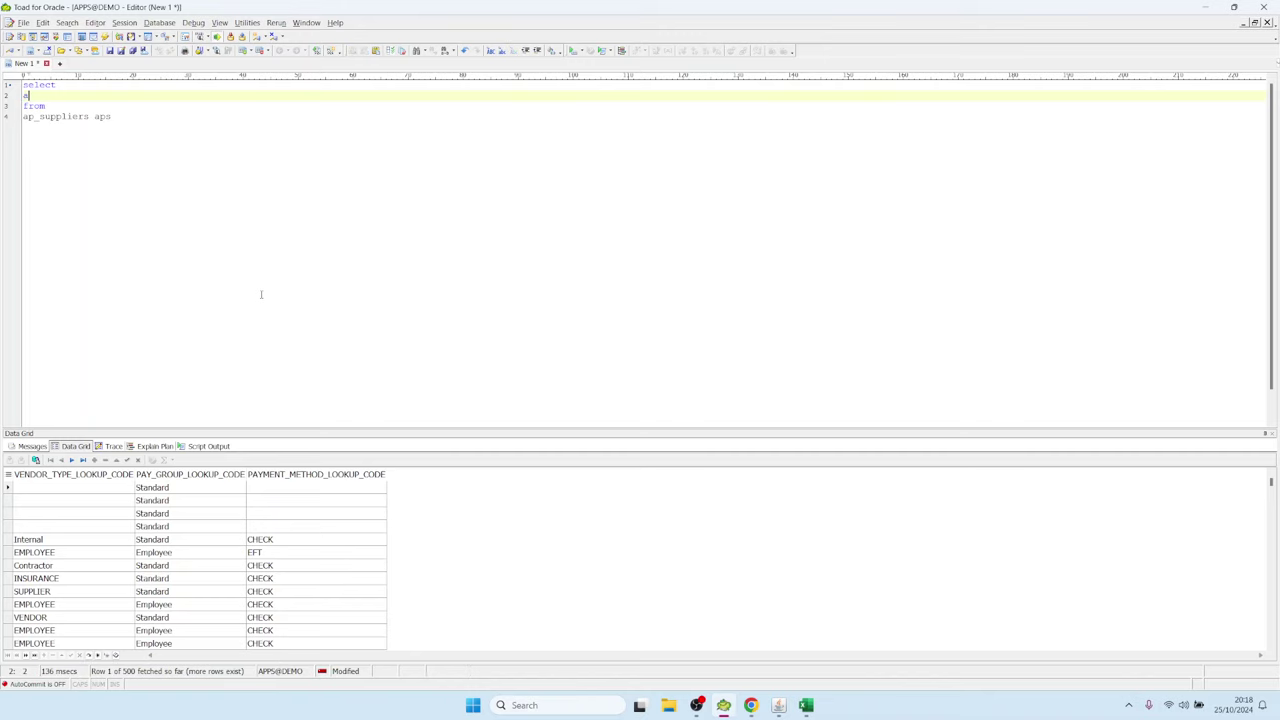
type(".")
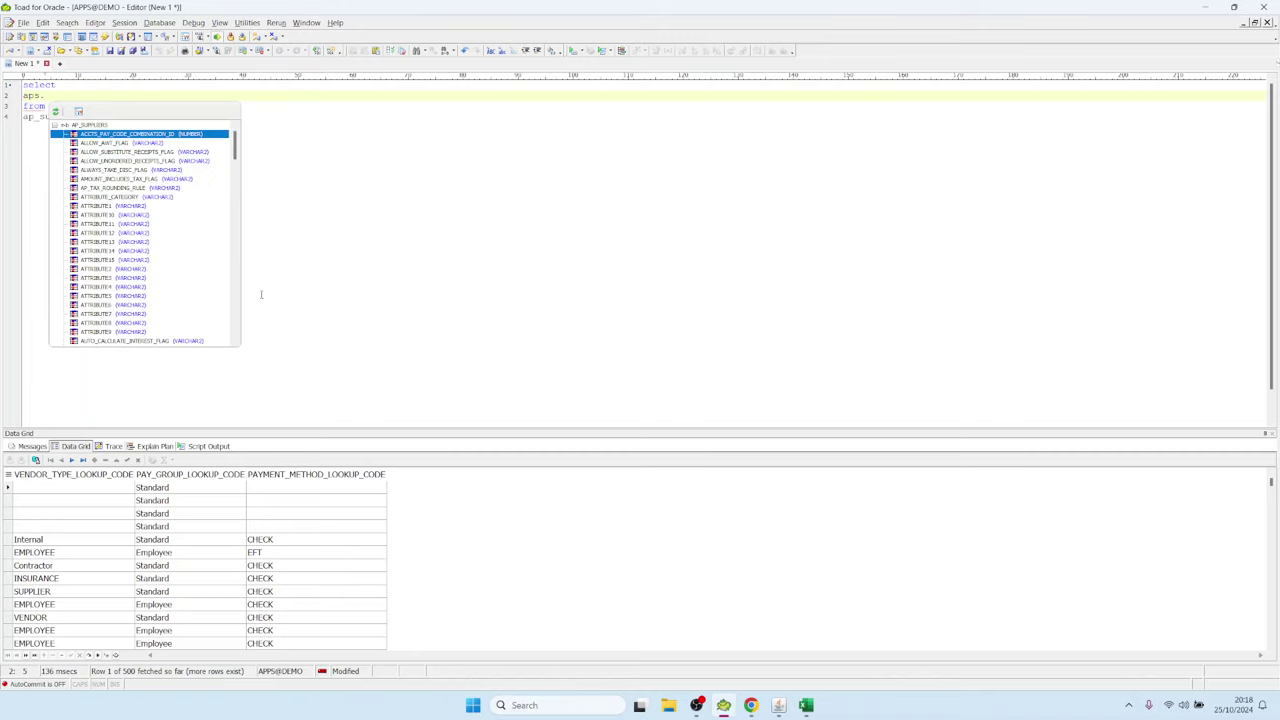
type("v")
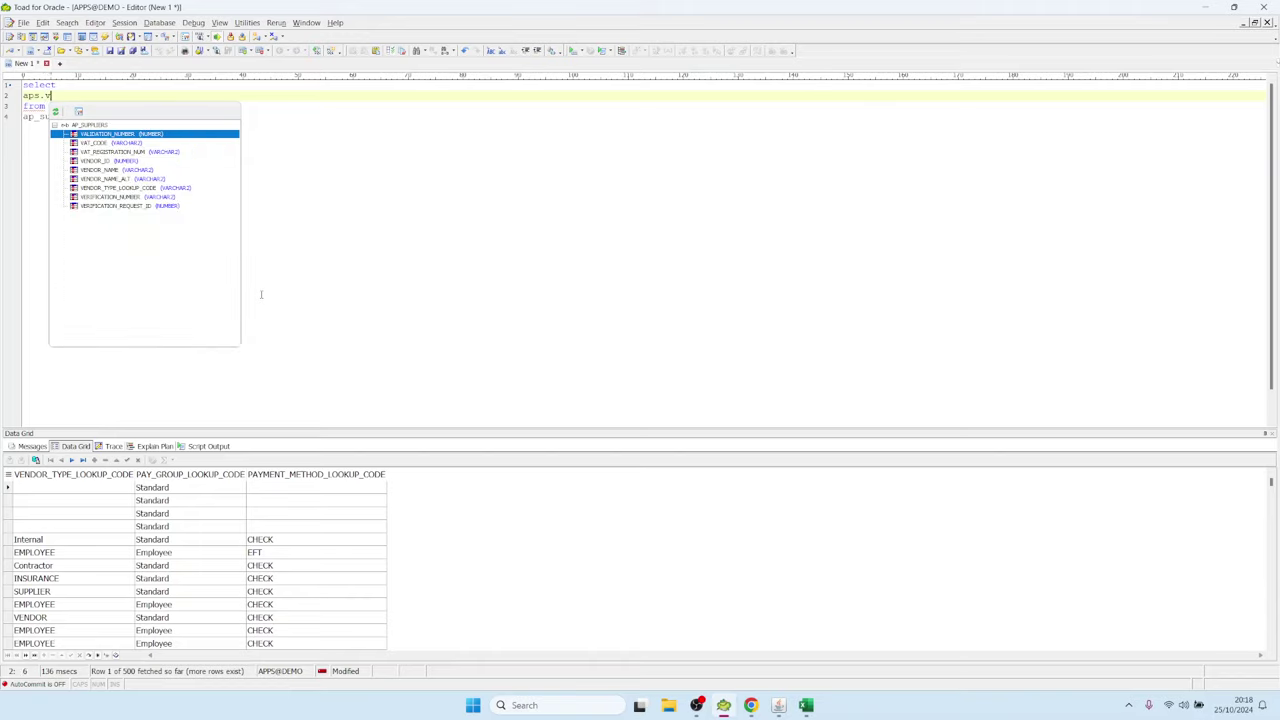
key("Down")
key("Down")
key("Down")
key("Down")
key("Down")
key("Down")
key("Return")
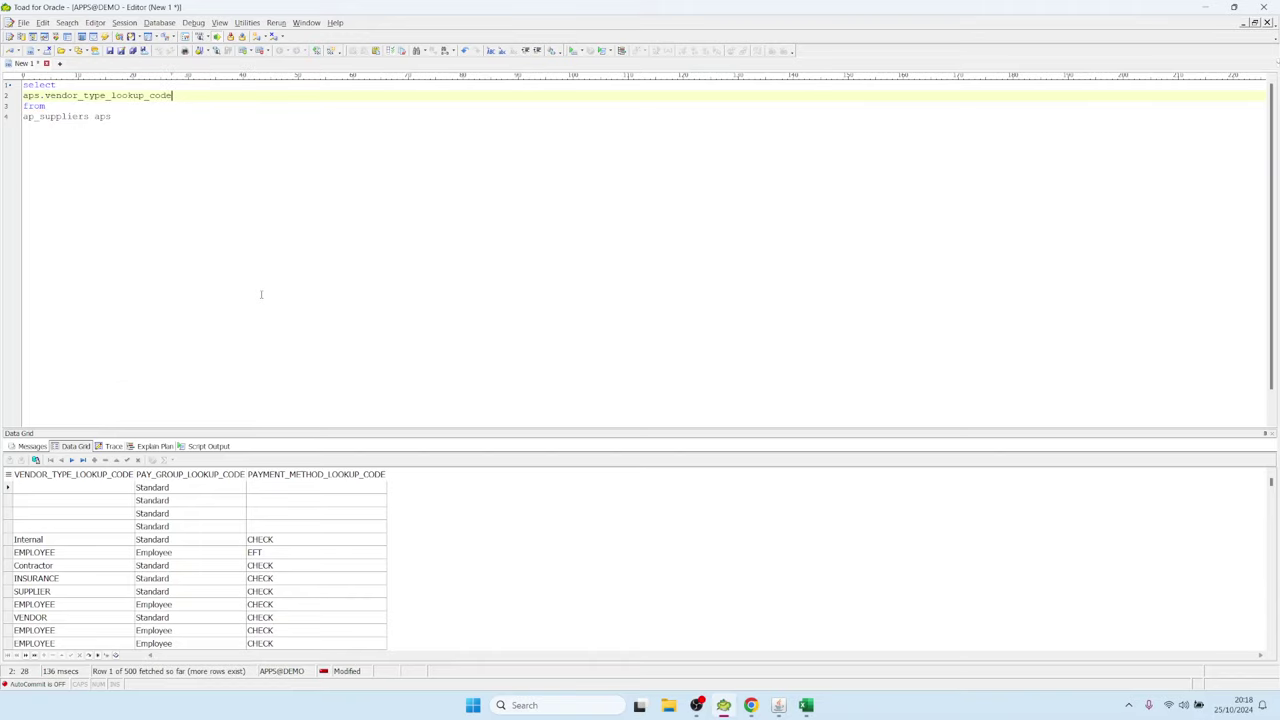
Add aps.pay_group_lookup_code on a new line of the select list.
type(",")
key("Return")
type("aps.")
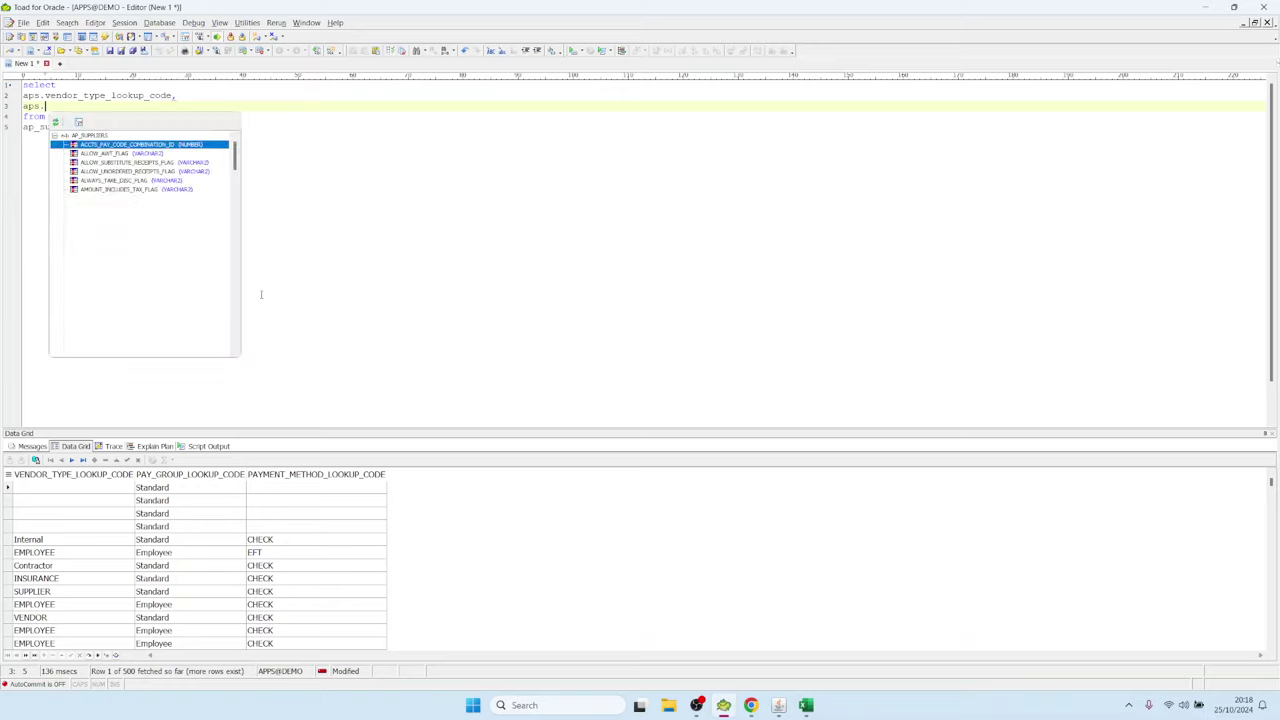
type("pa")
key("Down")
key("Down")
key("Down")
key("Down")
key("Down")
key("Down")
key("Down")
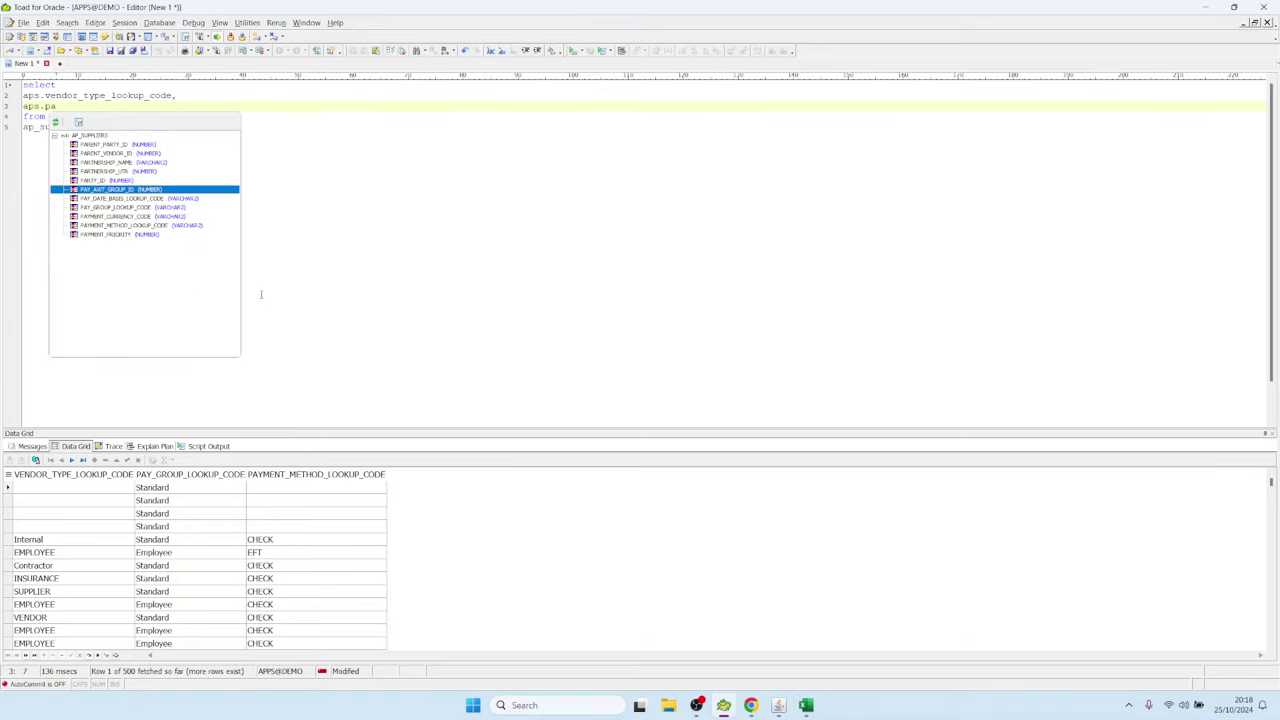
key("Return")
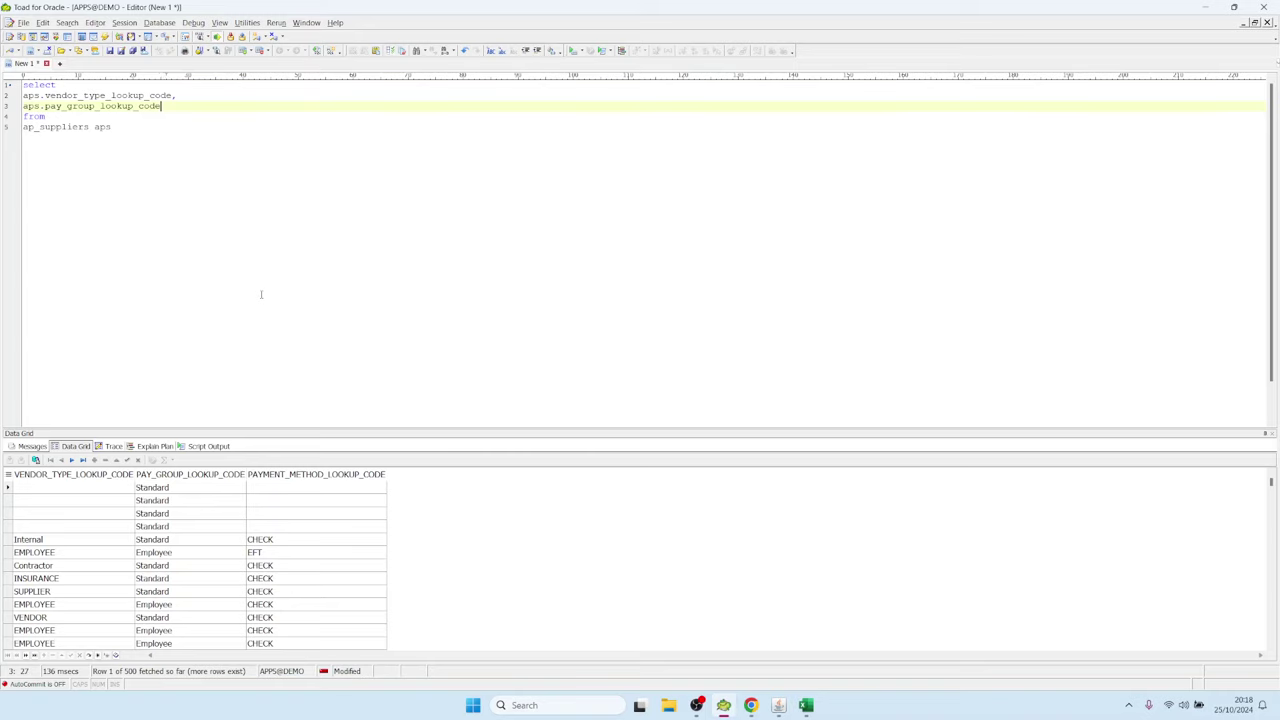
Add aps.payment_method_lookup_code with a trailing comma as the third column of the select list.
type(",")
key("Return")
type("aps.")
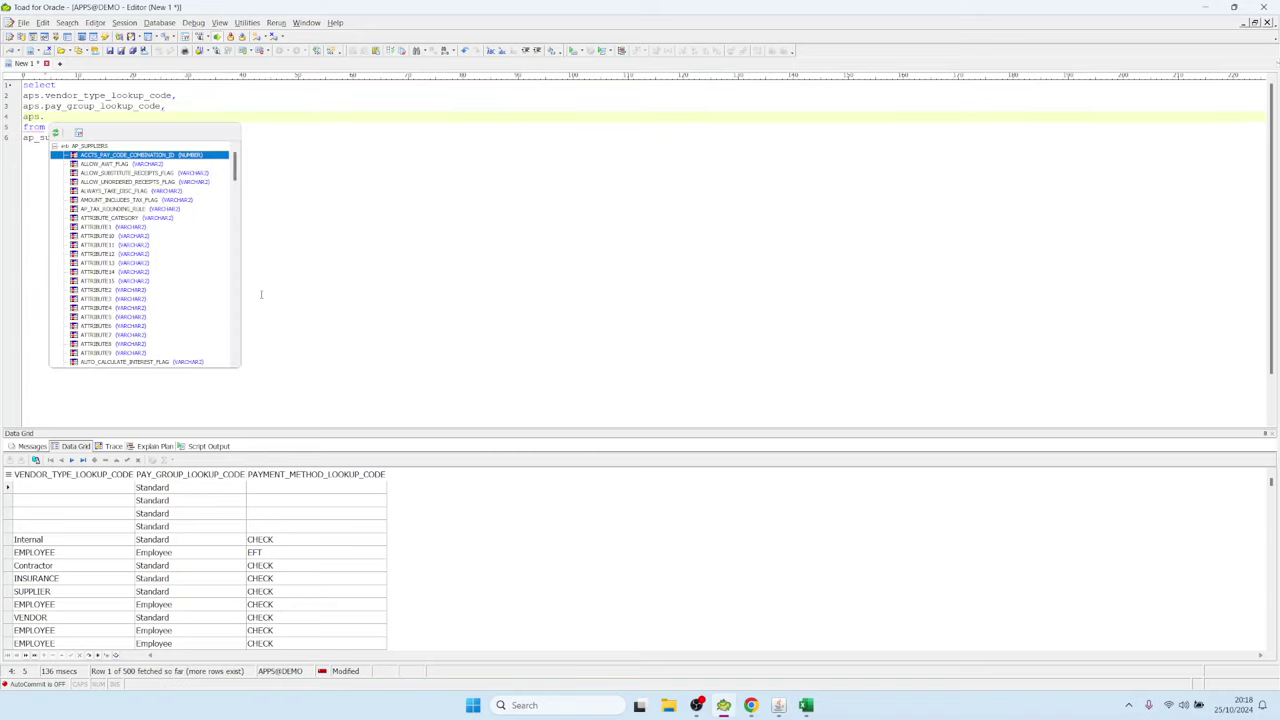
type("pay")
key("Down")
key("Down")
key("Down")
key("Down")
key("Down")
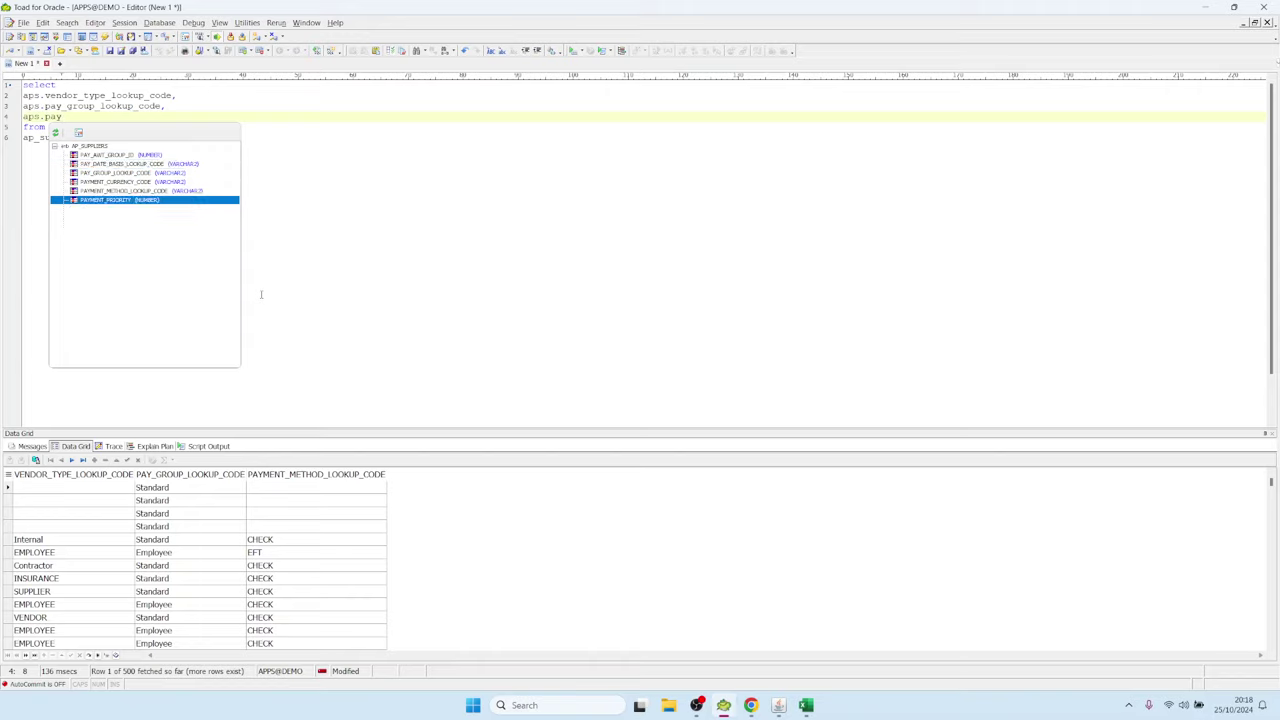
key("Up")
key("Return")
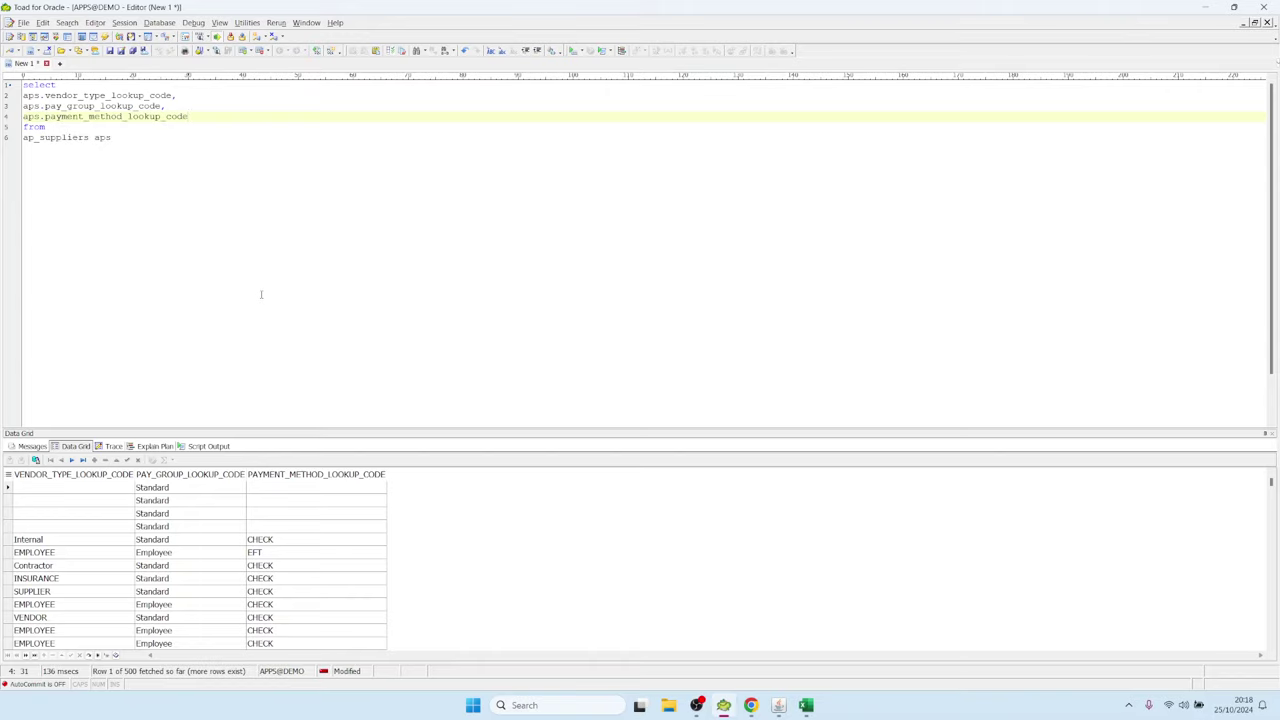
type(",")
Copy the three aps lookup code column lines into the SQL text of the Show supplier details parameter in Oracle Applications.
key("shift+Up")
key("shift+Up")
key("shift+Home")
key("ctrl+c")
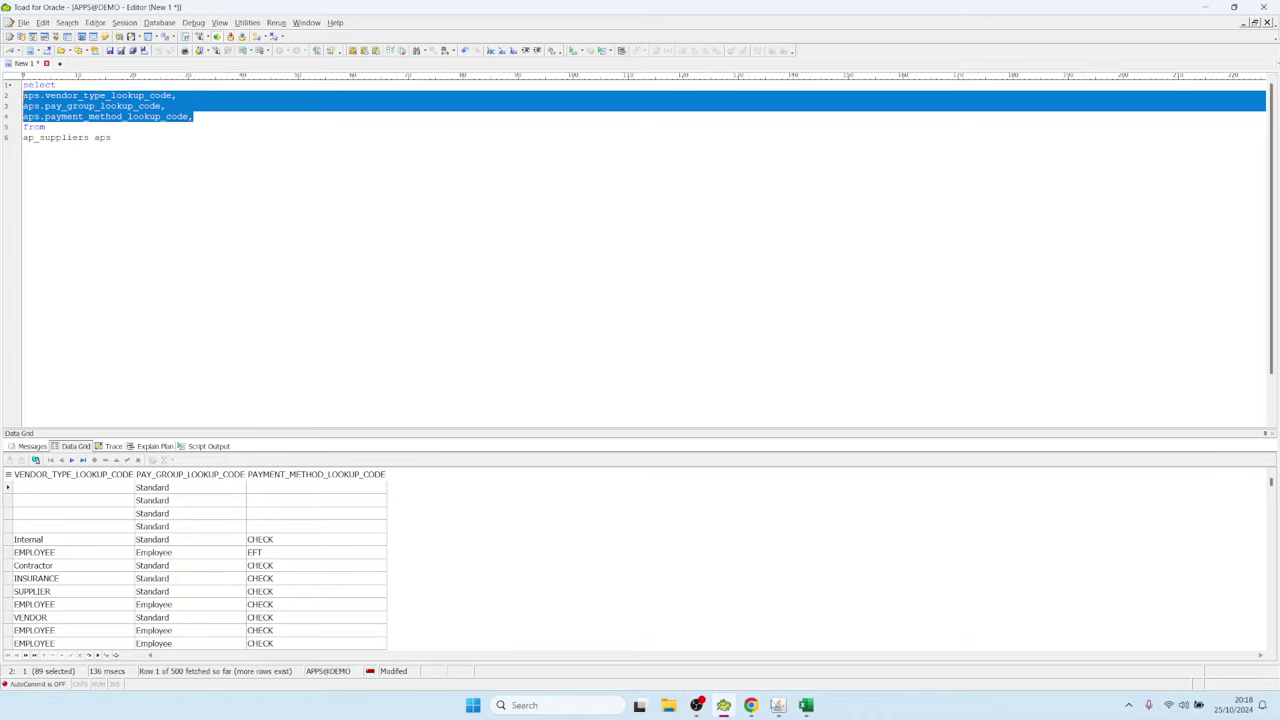
left_click(778, 705)
key("ctrl+v")
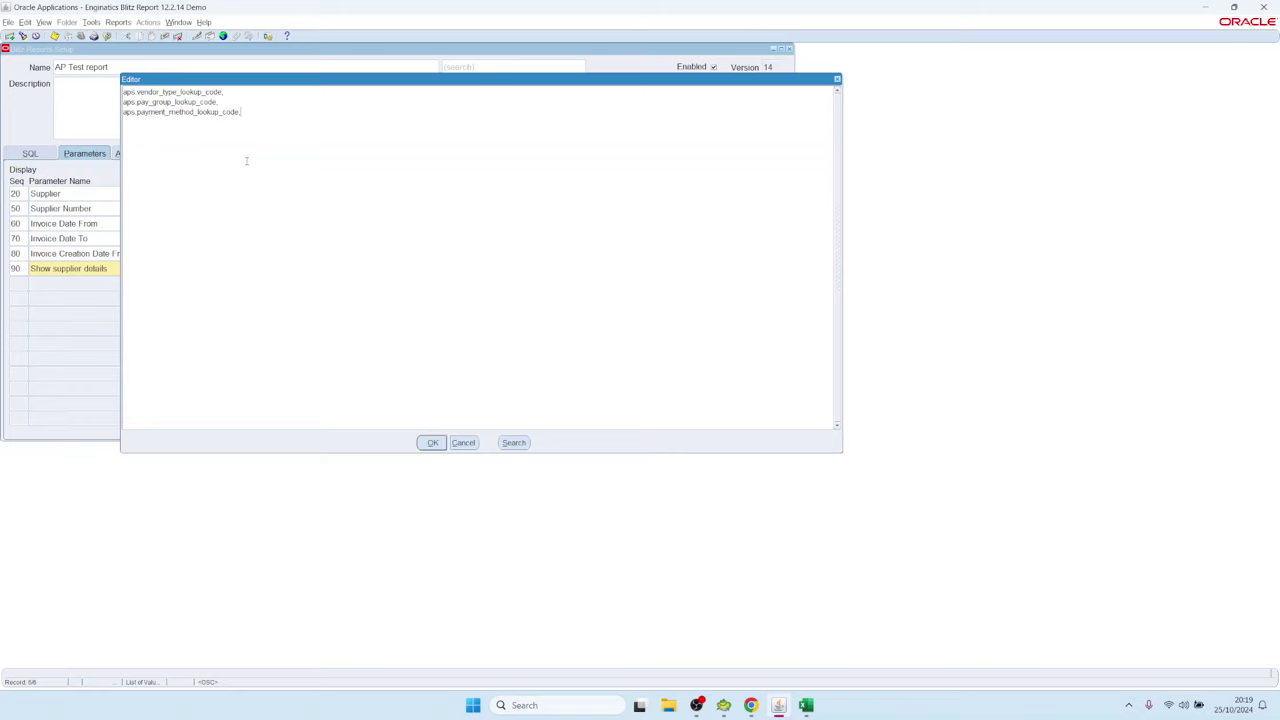
left_click(432, 442)
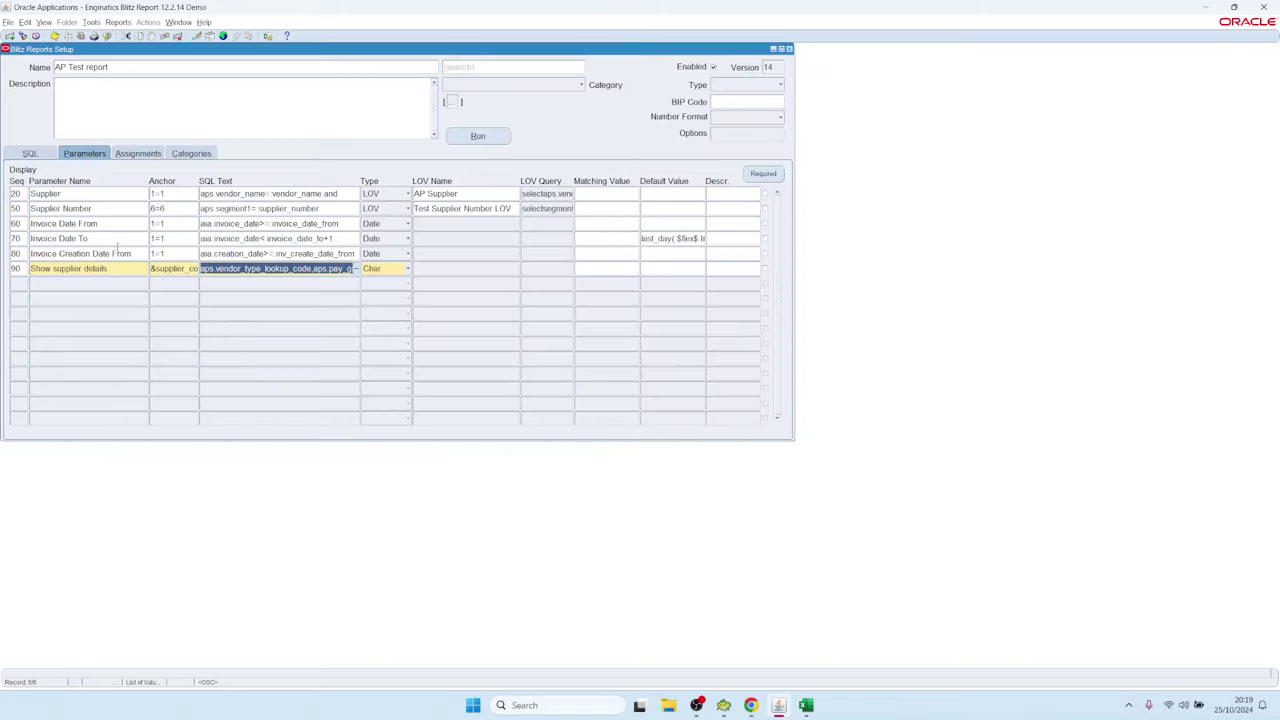
Open the AP Test report's run form and review the SQL text of the Show supplier details parameter.
left_click(241, 268)
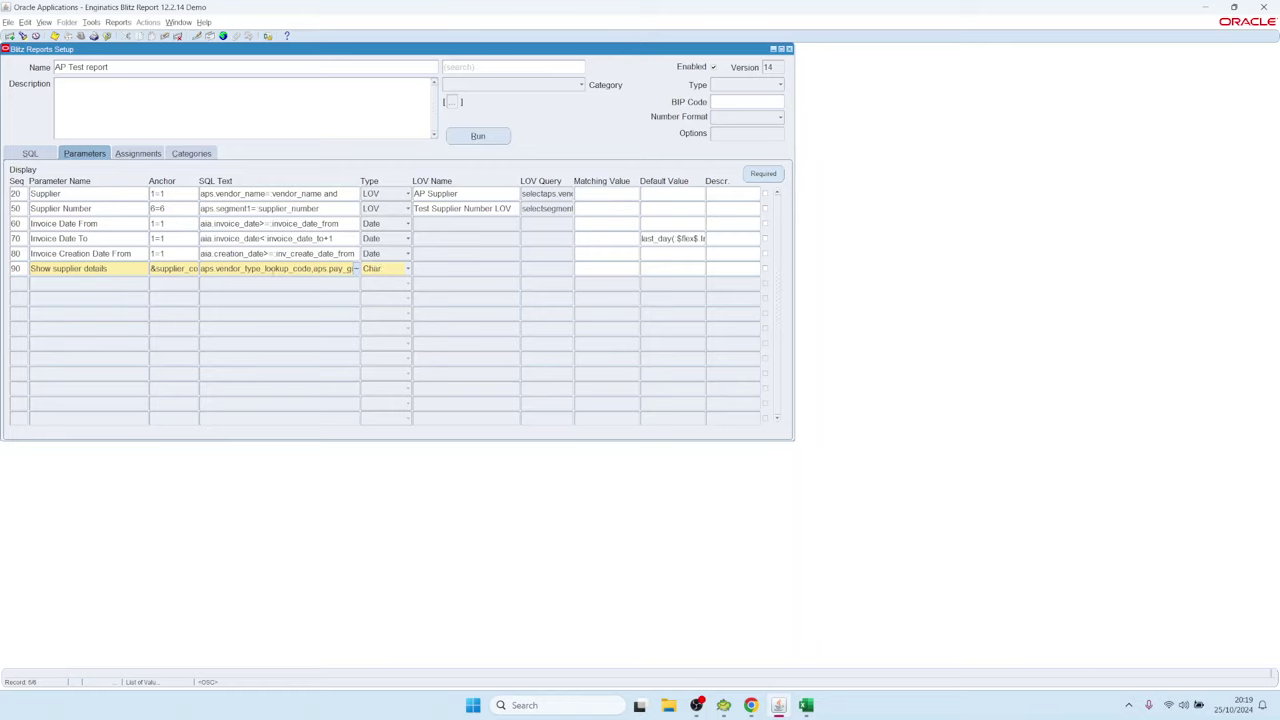
left_click(272, 268)
left_click(110, 268)
left_click(479, 136)
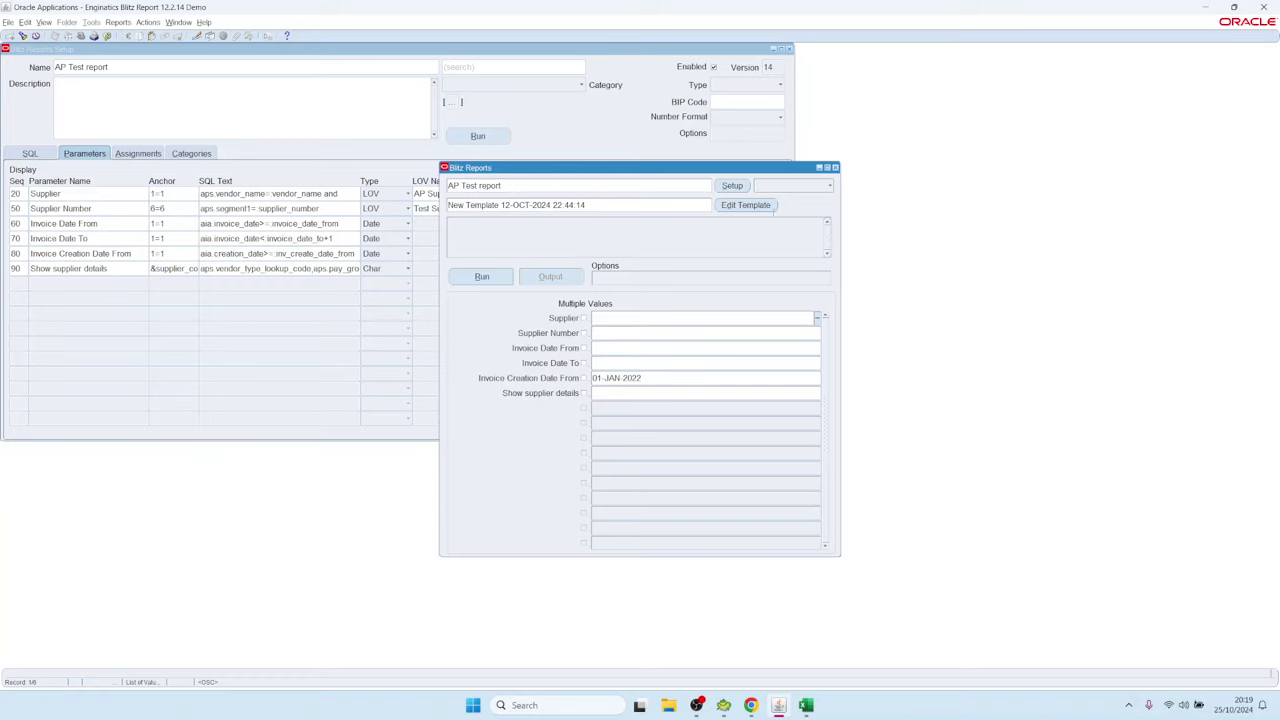
left_click(608, 393)
left_click(251, 268)
left_click_drag(245, 268, 200, 268)
key("ctrl+a")
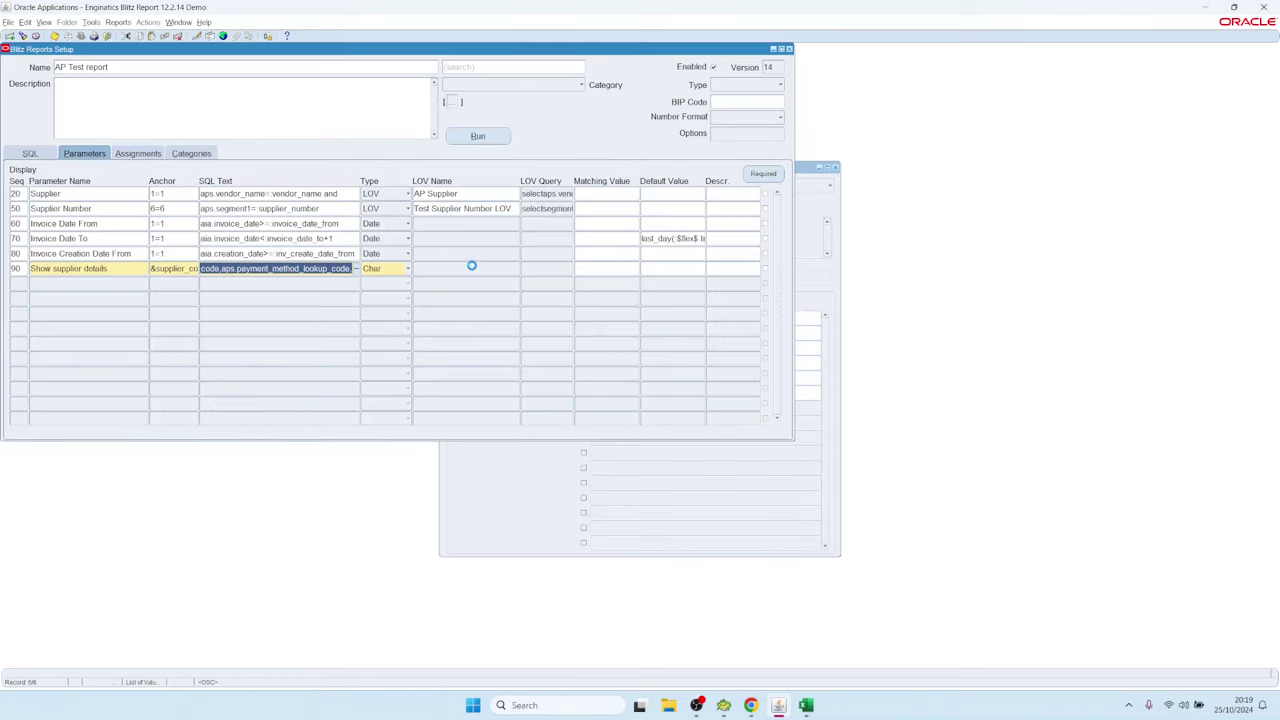
Run the AP Test report with Show supplier details set to Y.
left_click(531, 489)
type("qf3wfrewf")
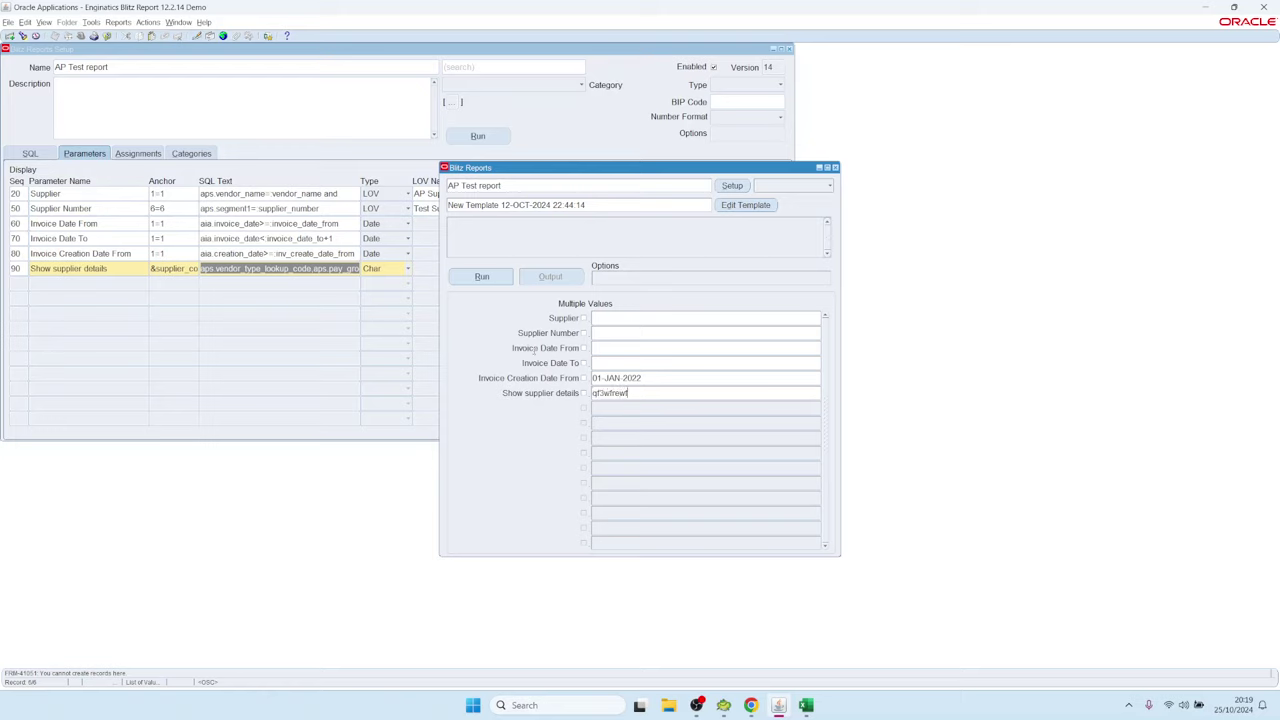
key("ctrl+a")
type("Y")
left_click(483, 277)
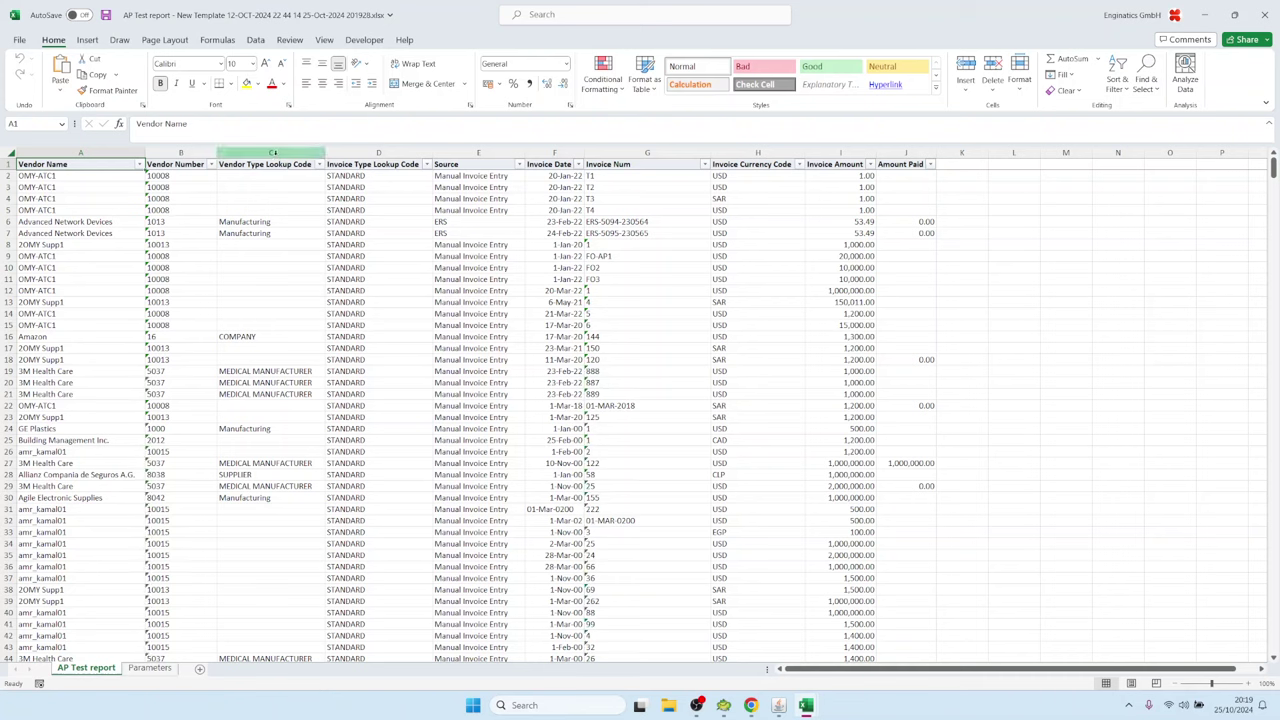
Examine the output's columns and the run-time SQL on the Parameters sheet for the supplier columns inserted through the lexical.
left_click_drag(300, 152, 346, 152)
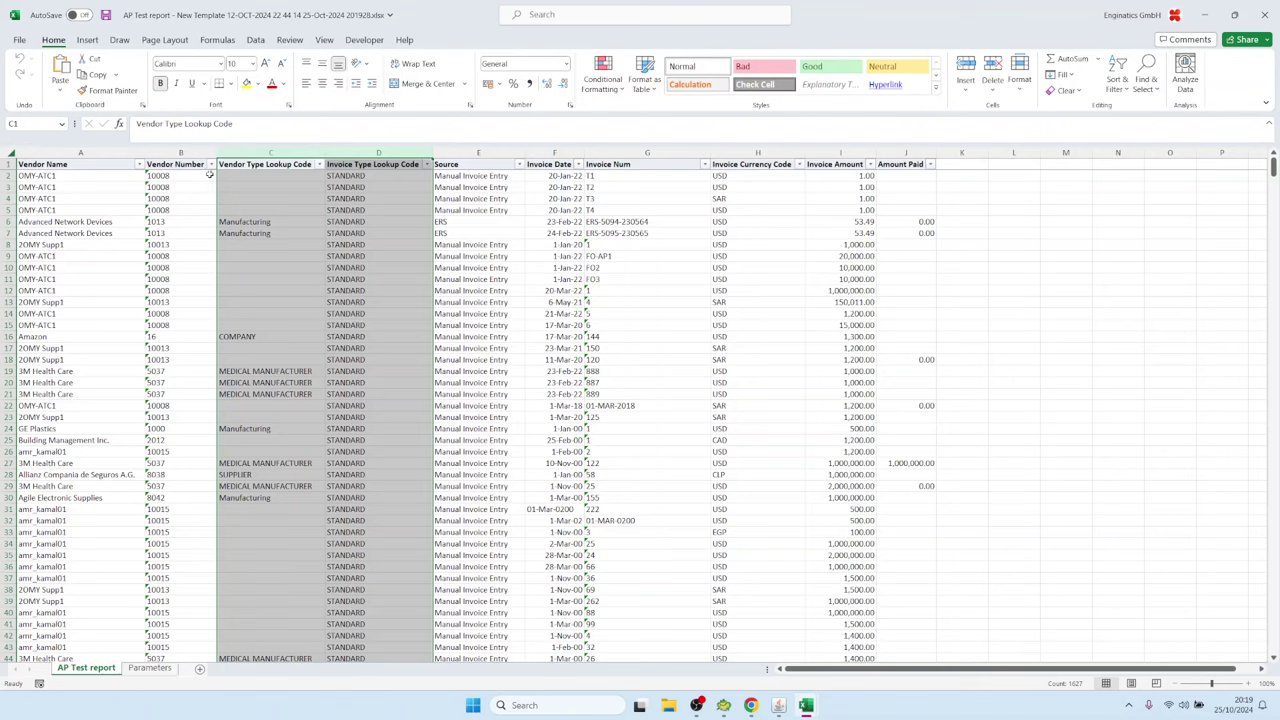
left_click(243, 208)
left_click(150, 668)
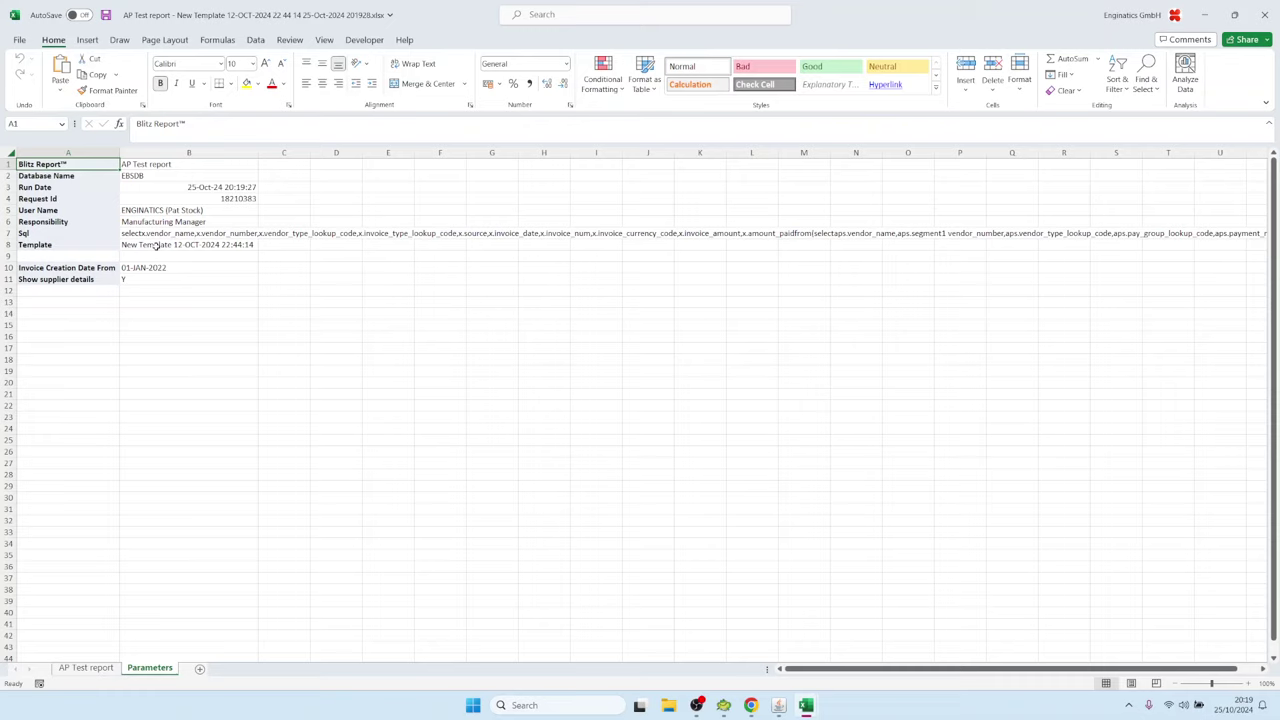
left_click(156, 246)
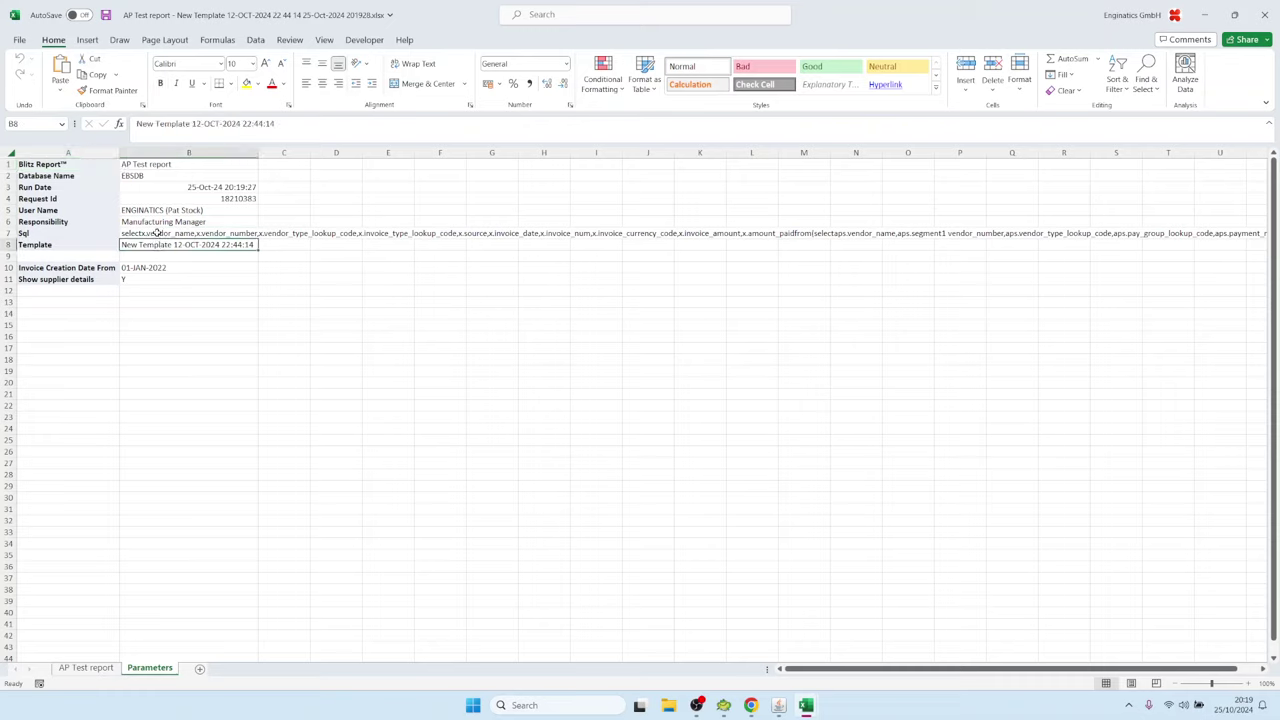
double_click(156, 233)
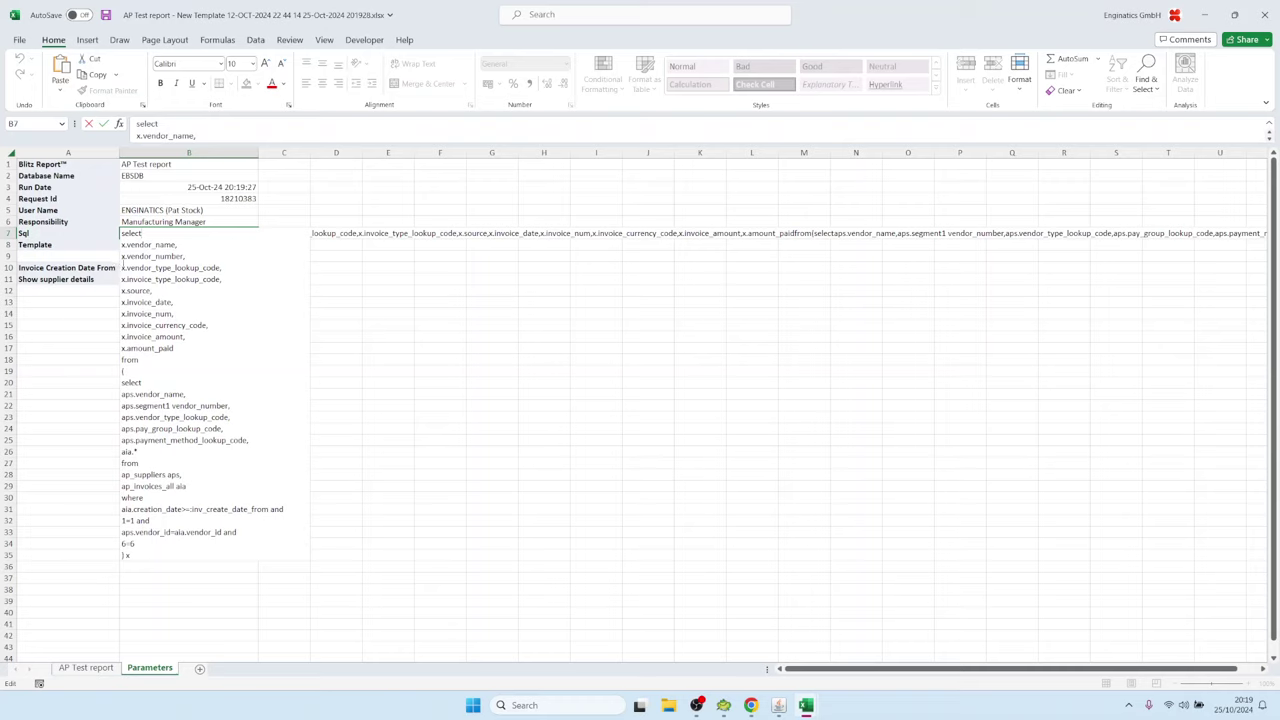
left_click_drag(122, 267, 224, 280)
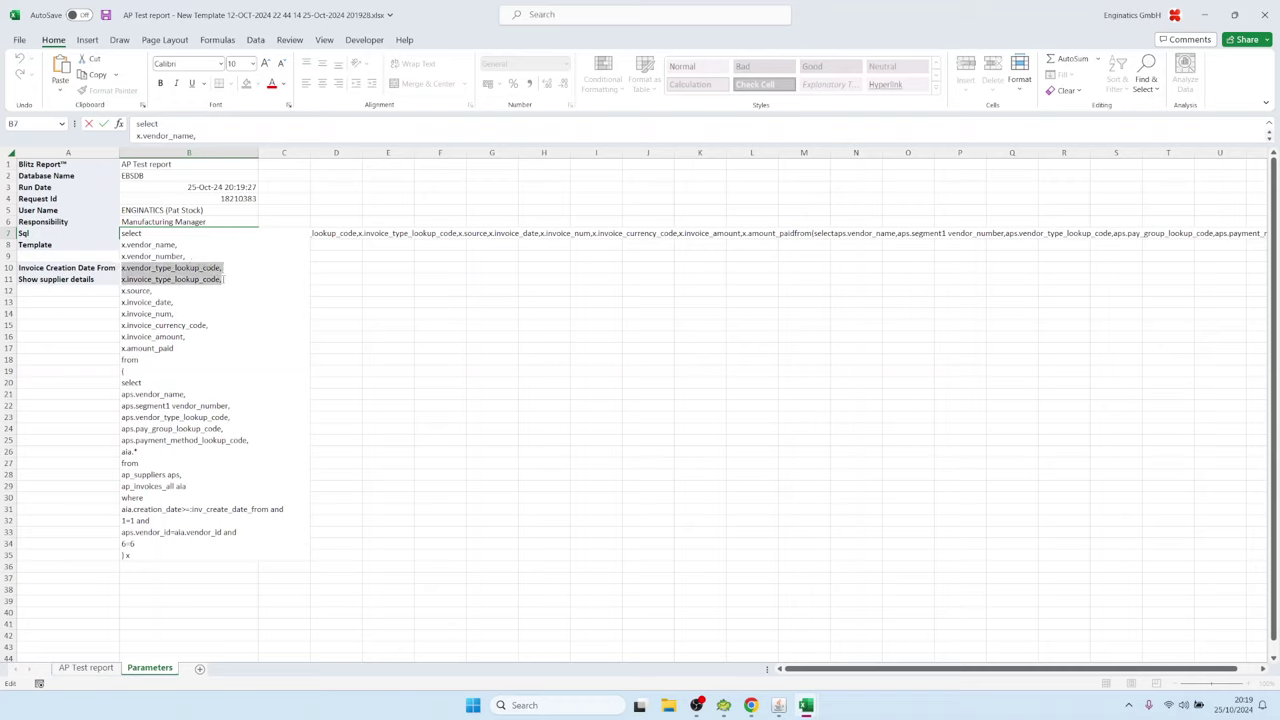
left_click(202, 268)
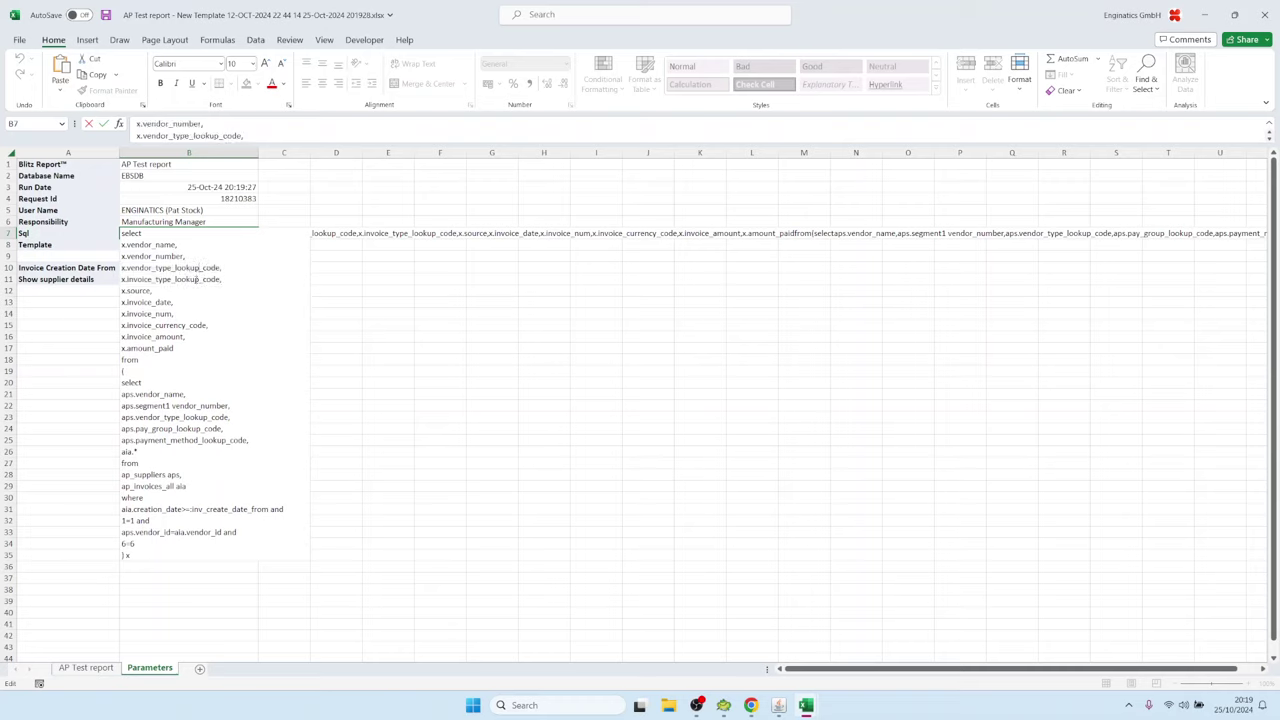
key("Escape")
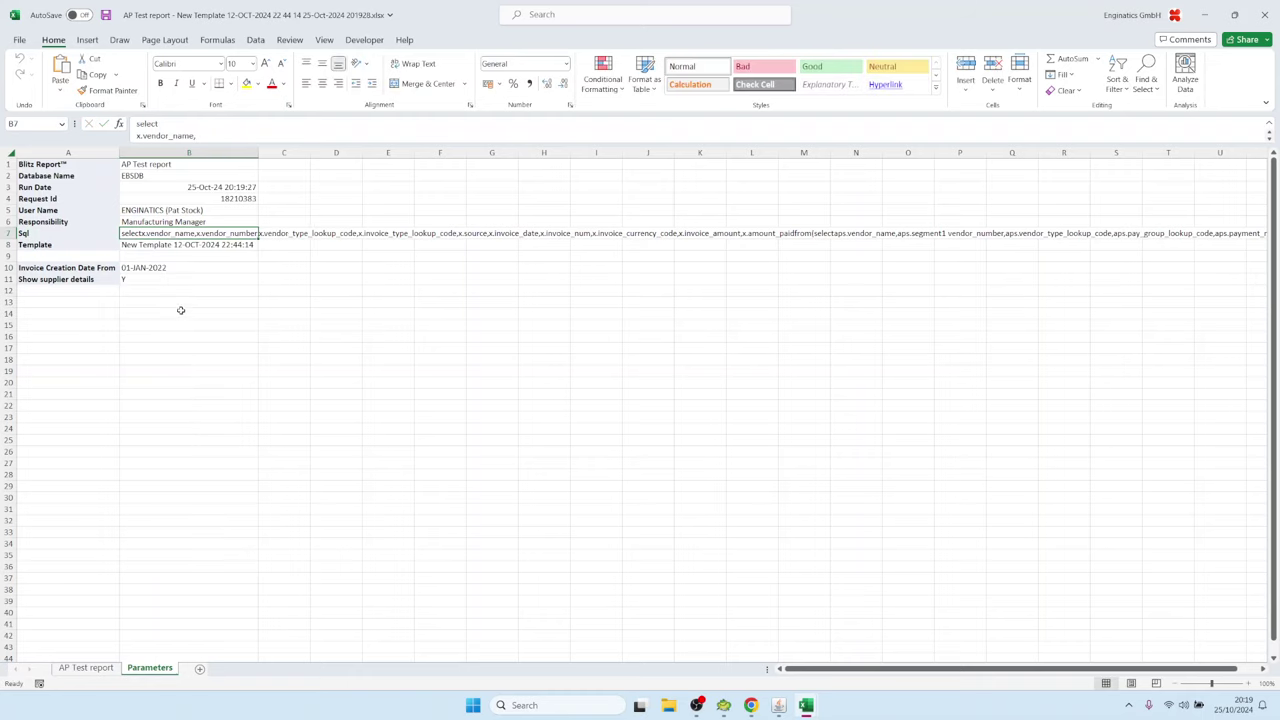
Switch to Oracle Applications, clear the template, run the AP Test report and highlight the three supplier lookup code columns in the output.
mouse_move(778, 706)
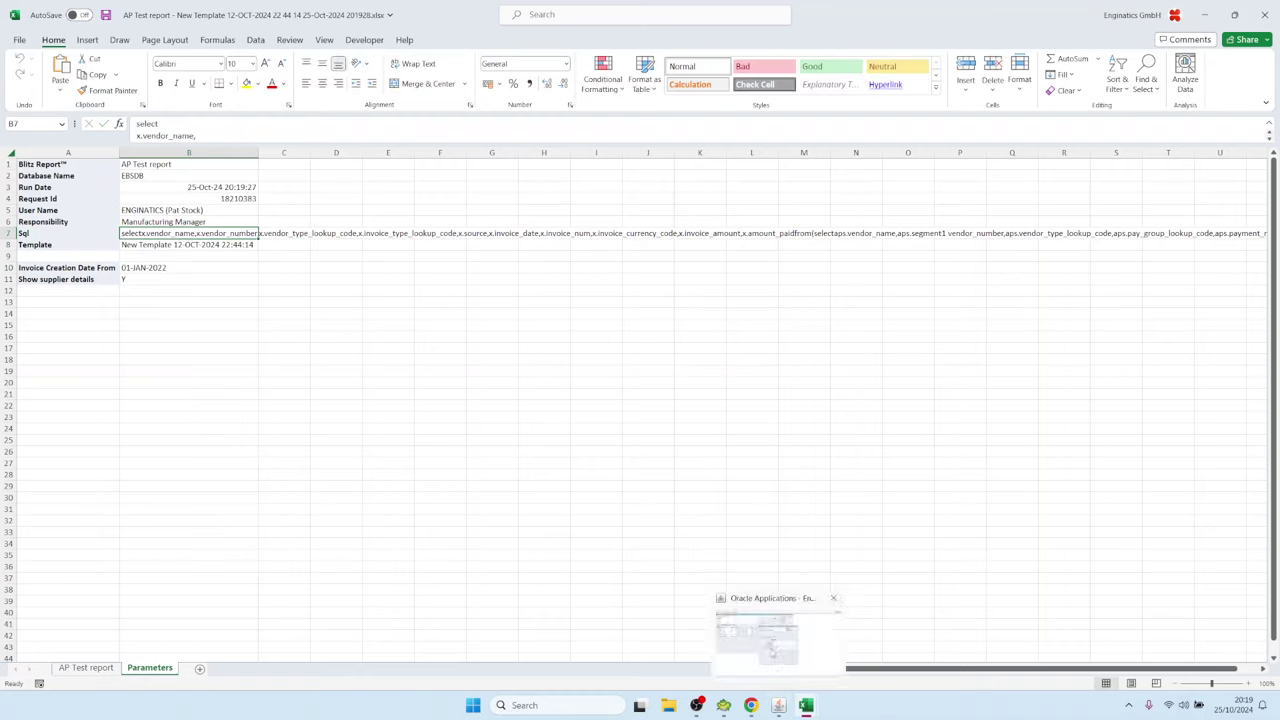
left_click(772, 640)
left_click(587, 207)
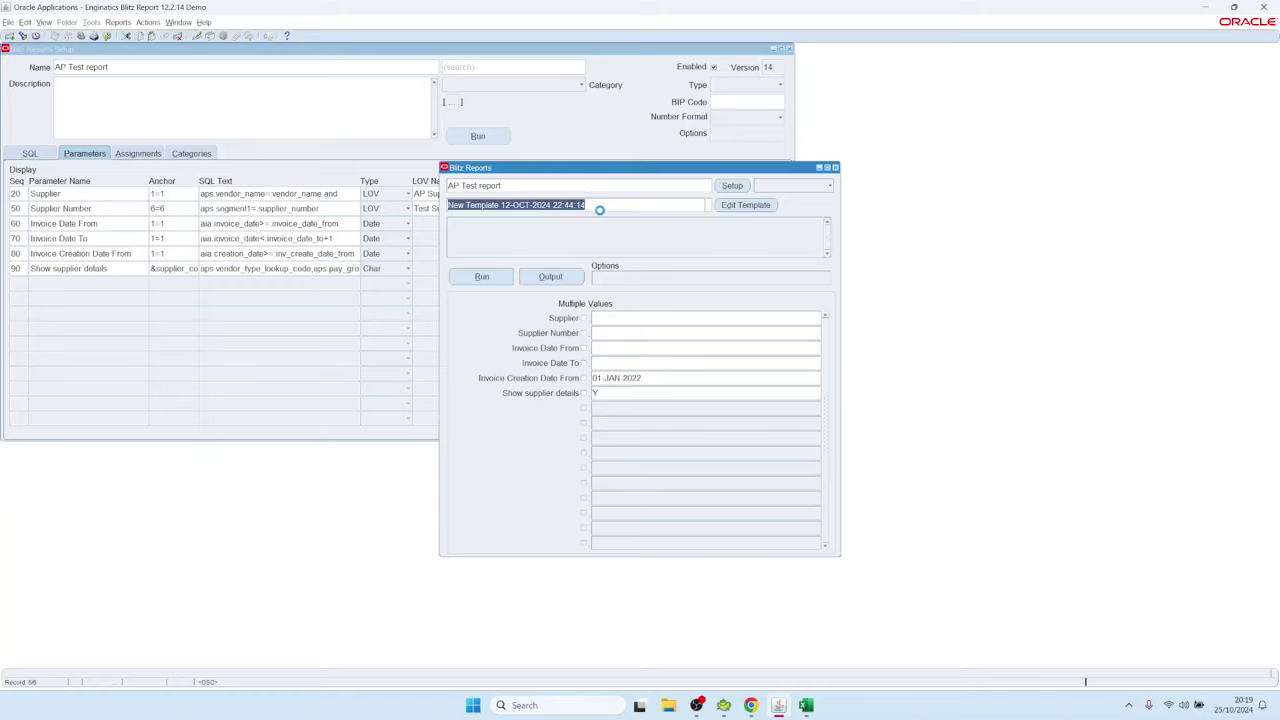
key("BackSpace")
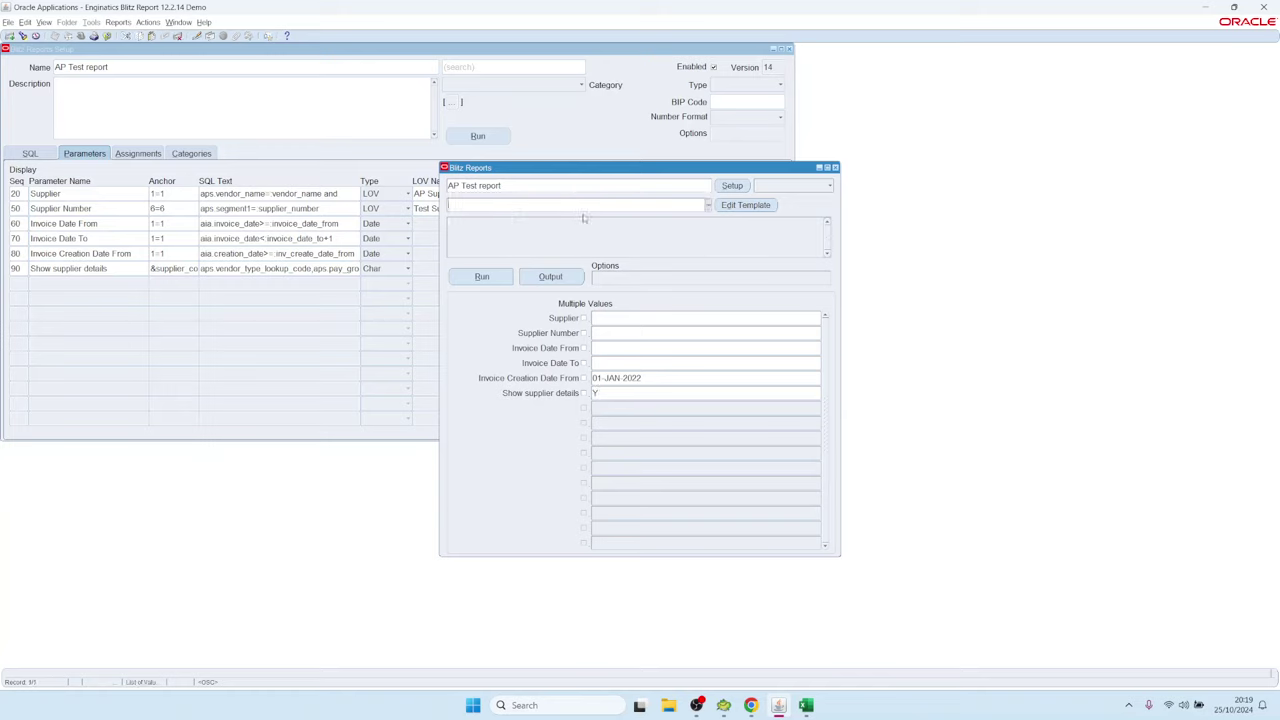
left_click(484, 274)
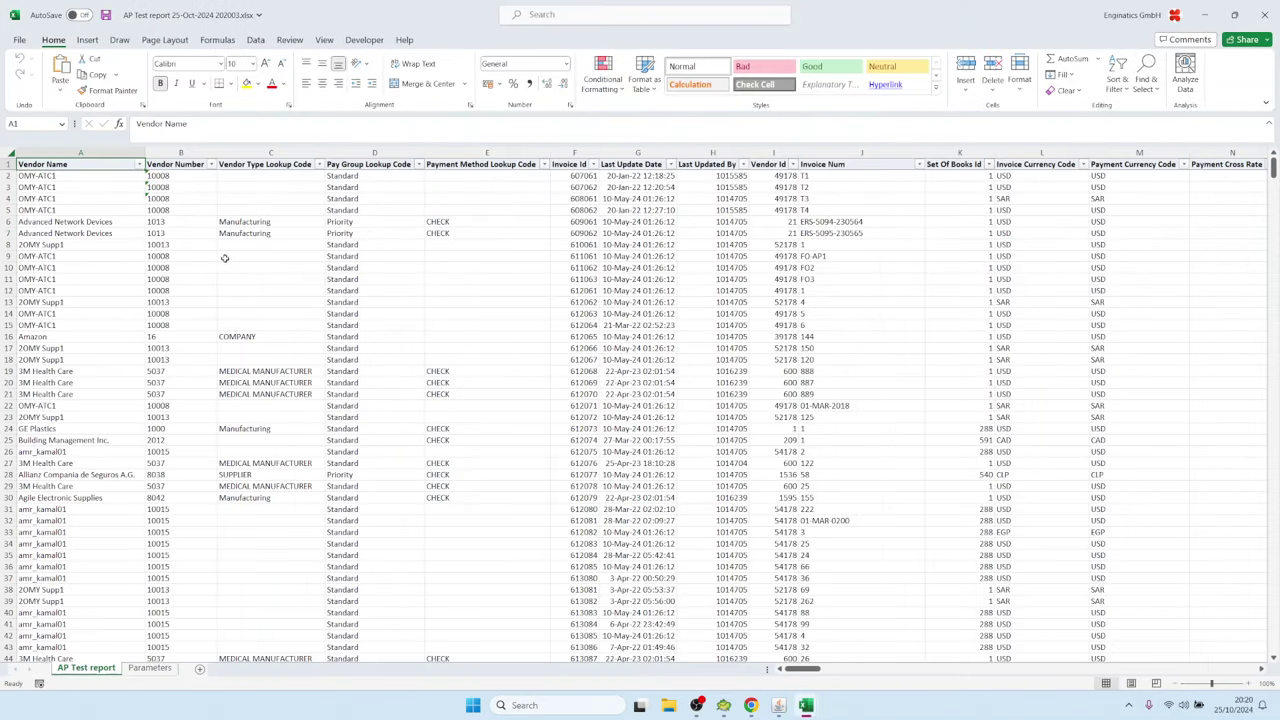
left_click_drag(268, 152, 466, 260)
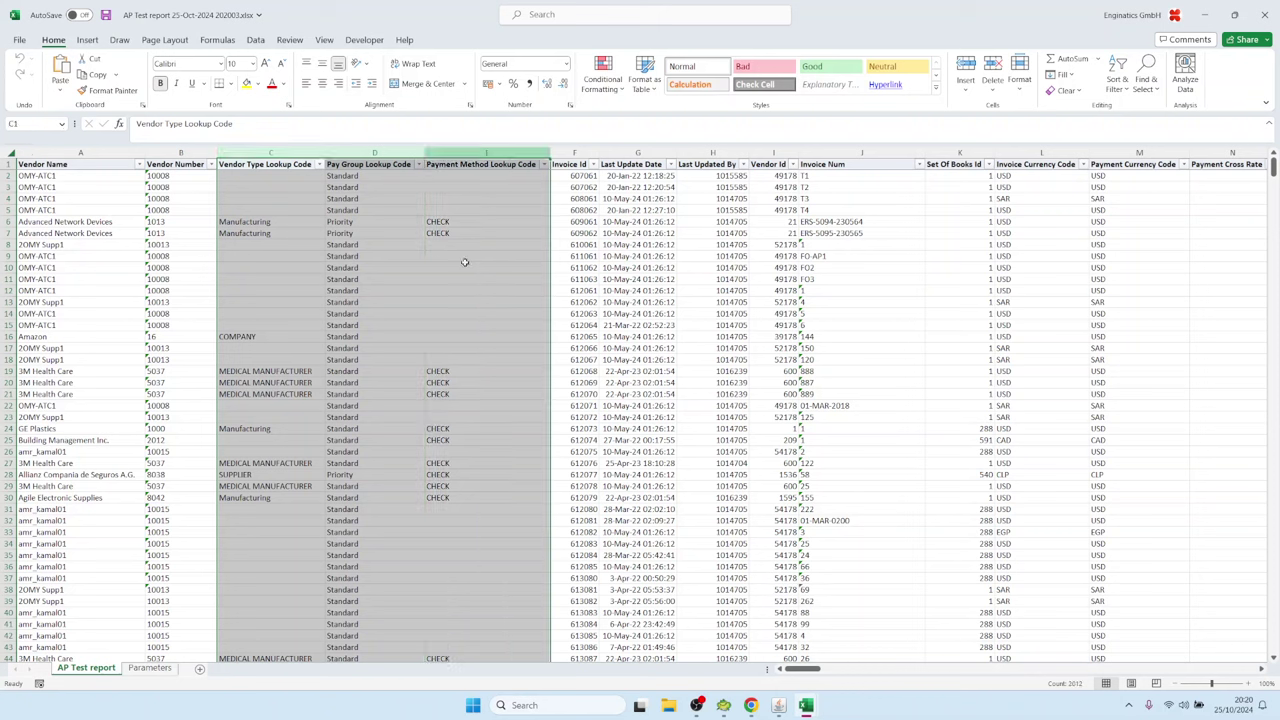
Rerun the AP Test report from Oracle Applications with the Show supplier details parameter left blank.
mouse_move(778, 705)
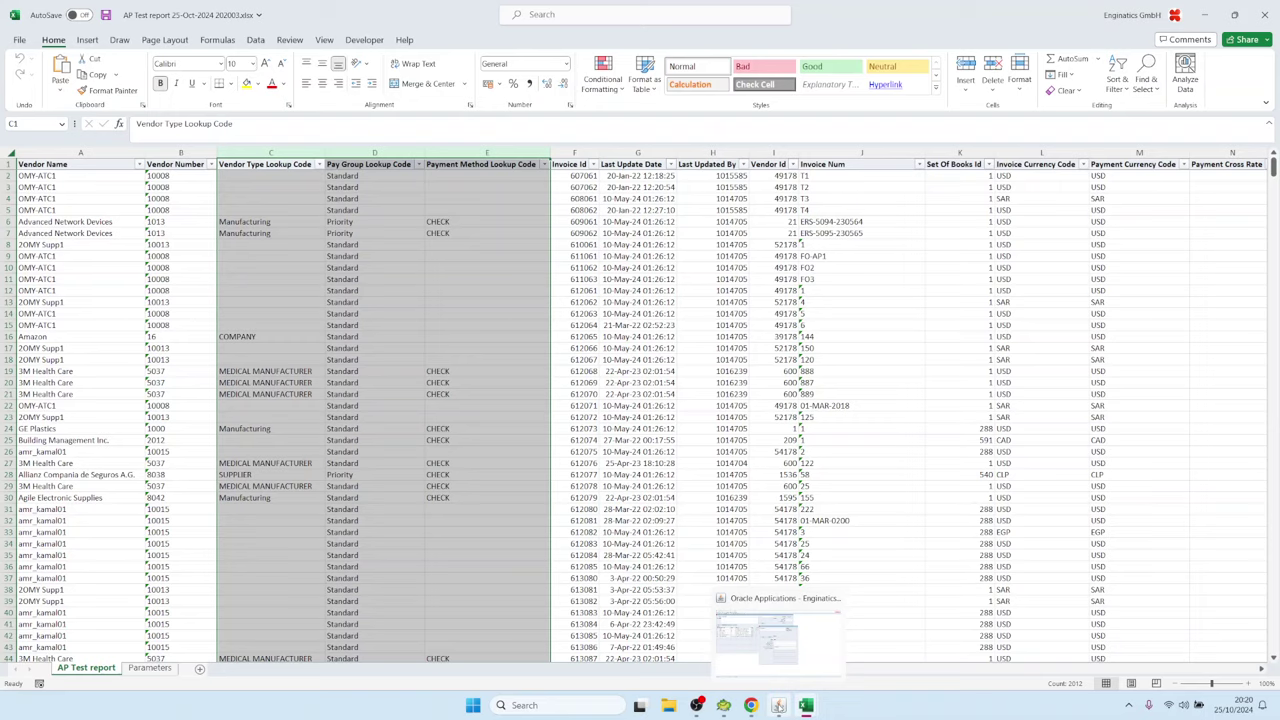
left_click(778, 705)
left_click(627, 392)
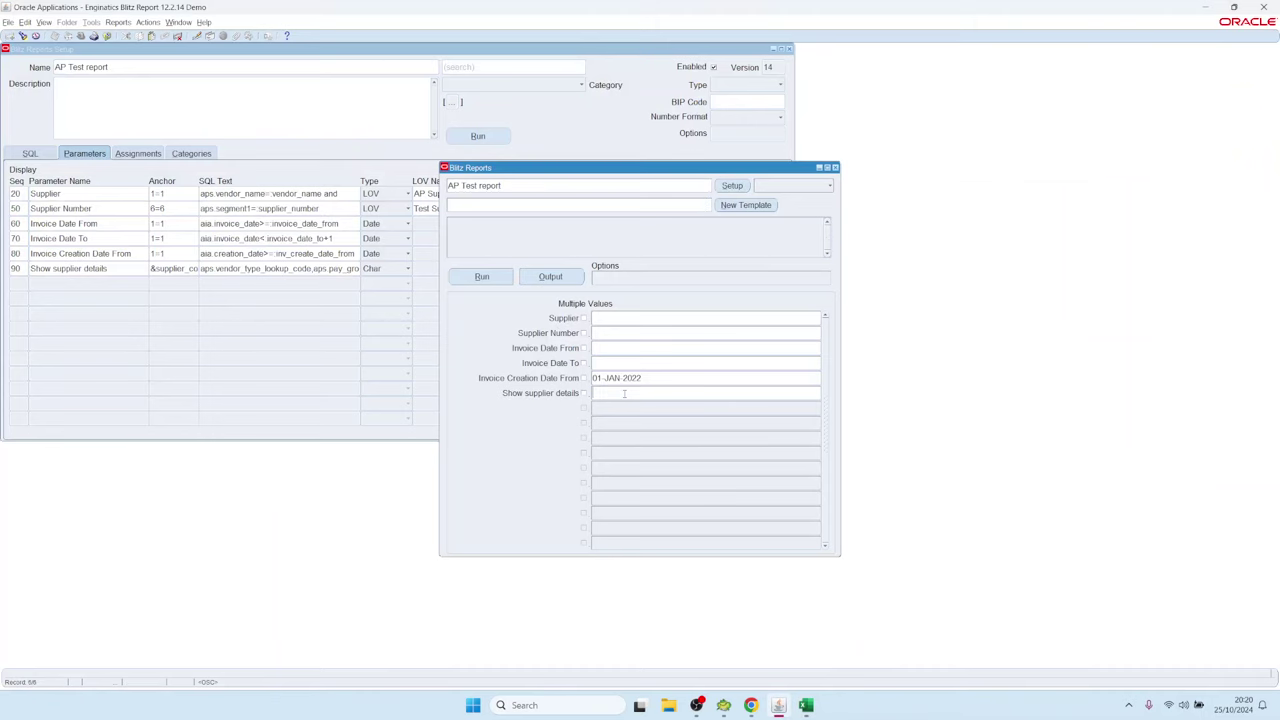
left_click(482, 277)
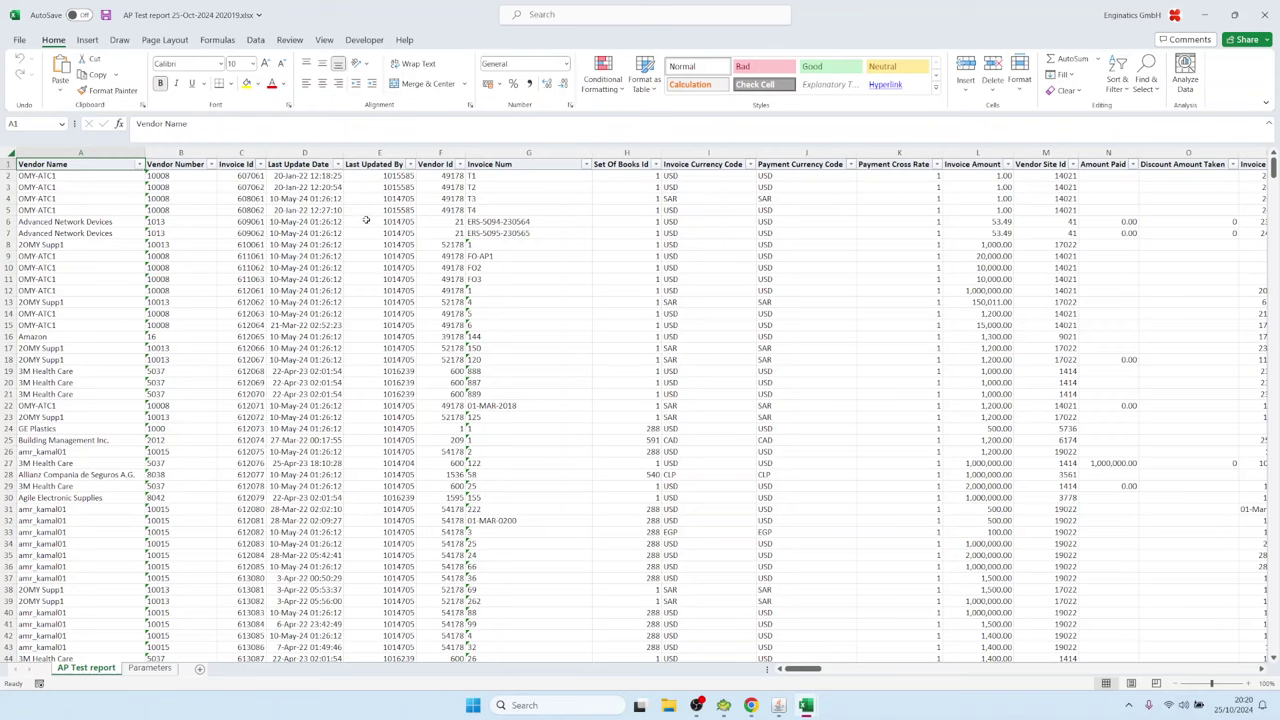
In the report setup in Oracle Applications, change the Show supplier details parameter's type to LOV and assign the list named Yes.
left_click(778, 705)
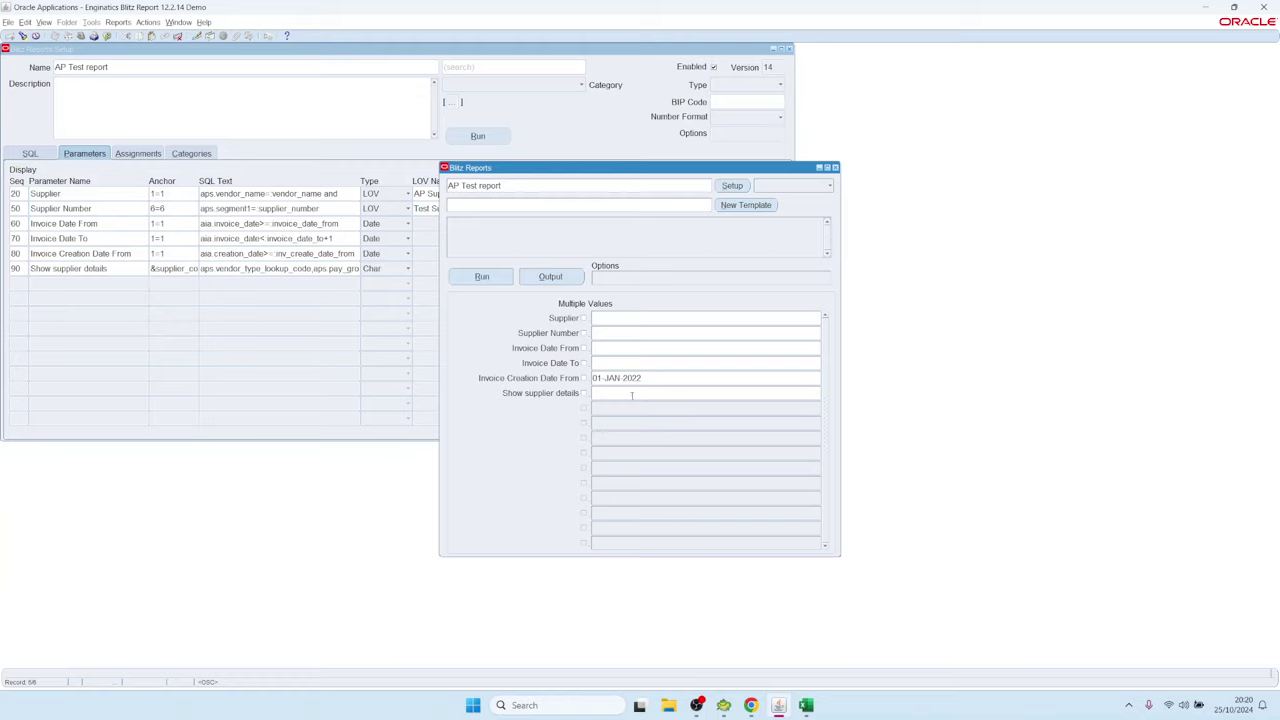
left_click(731, 186)
left_click(388, 269)
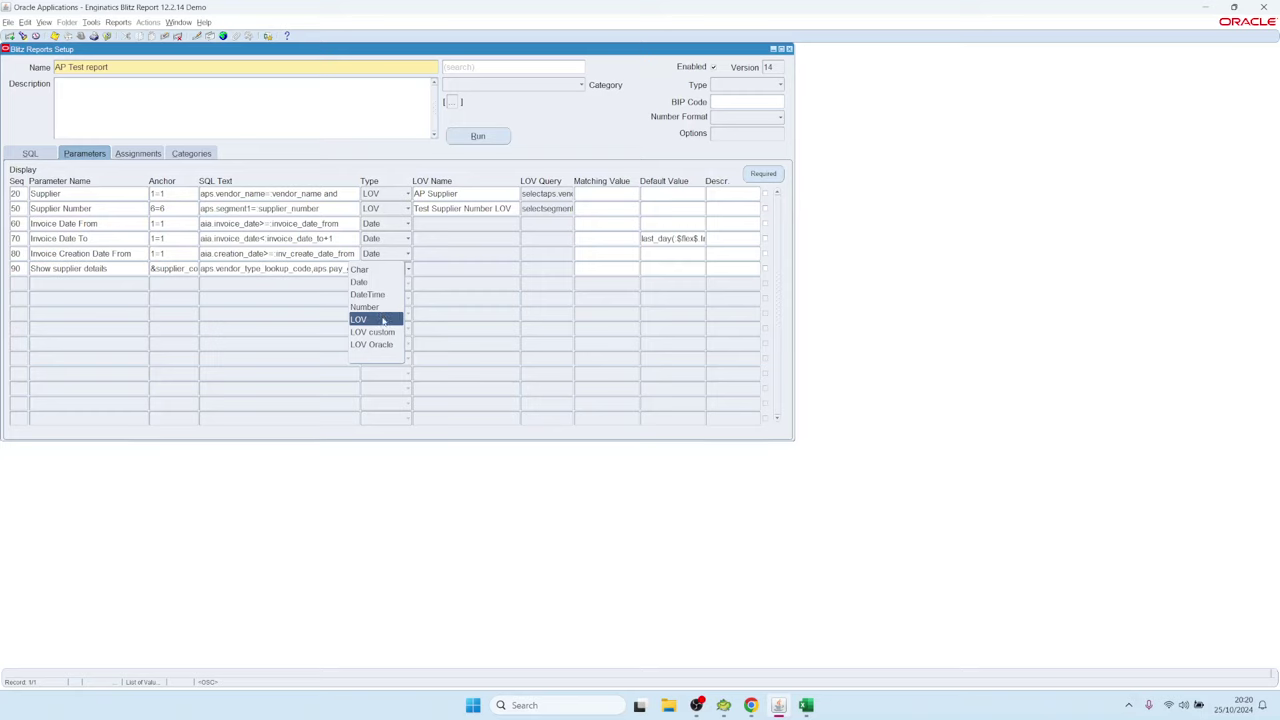
left_click(78, 268)
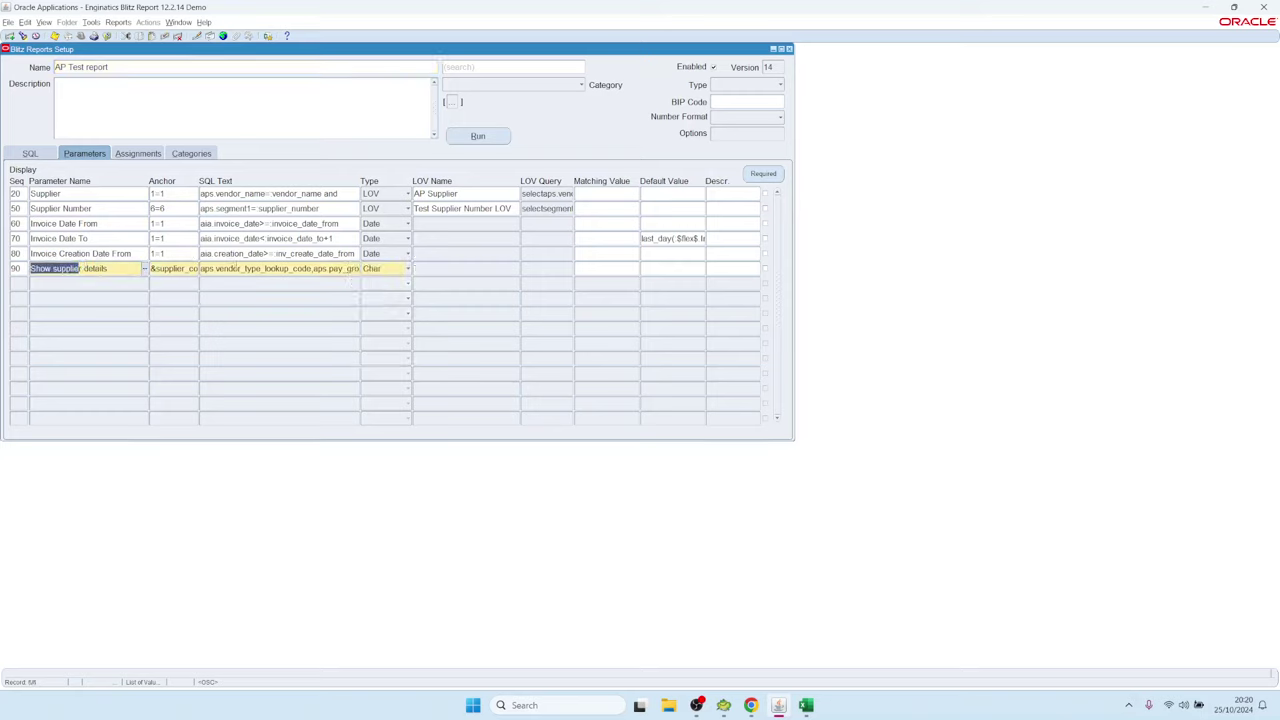
left_click(243, 268)
left_click(388, 269)
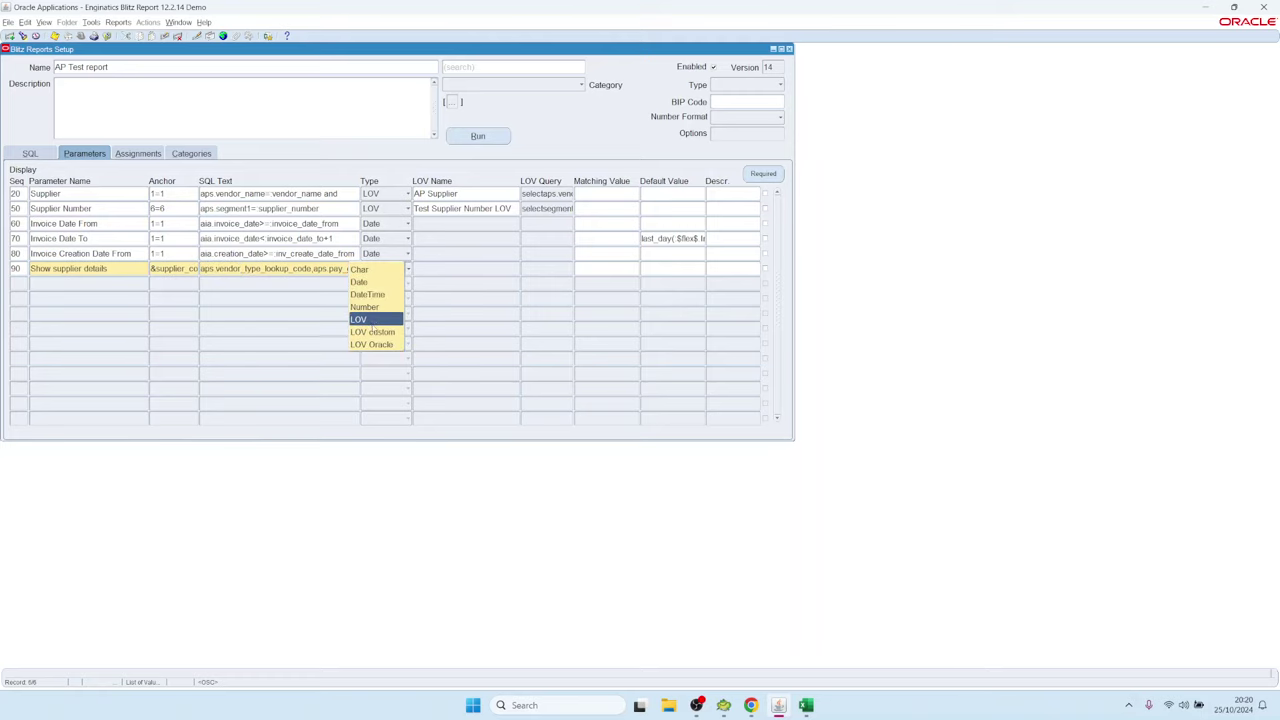
left_click(360, 318)
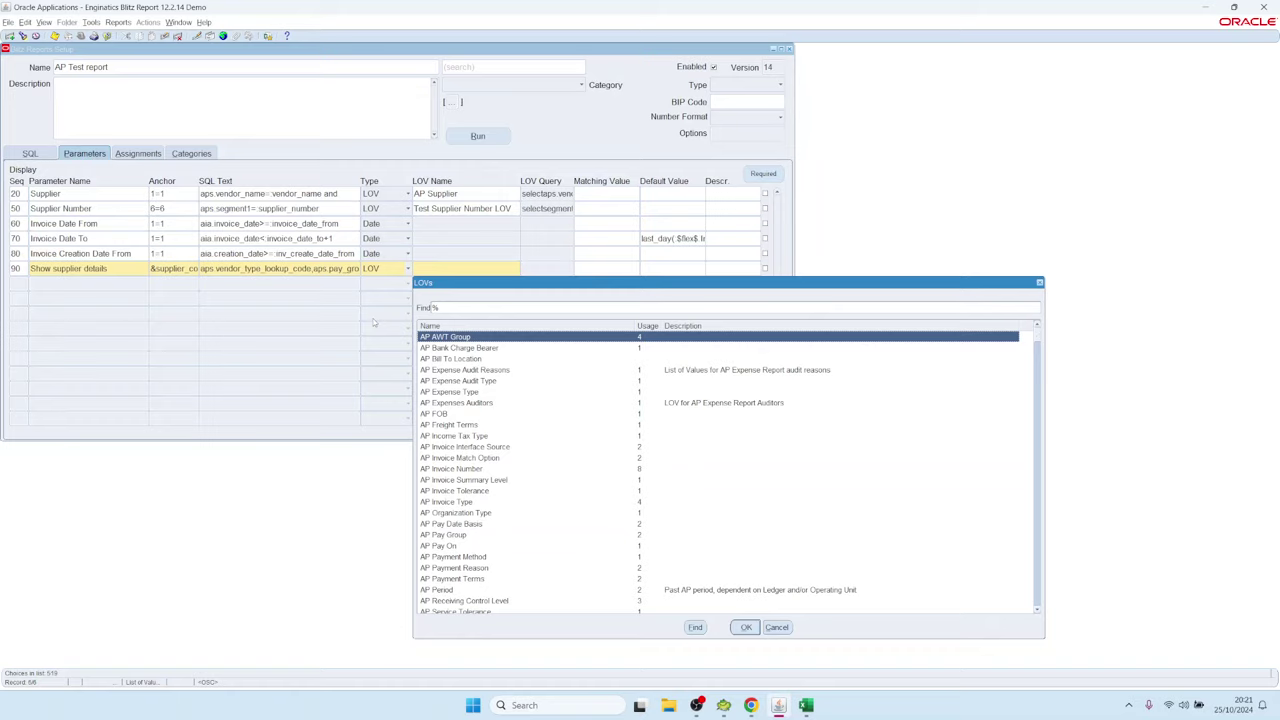
type("yes")
left_click(428, 348)
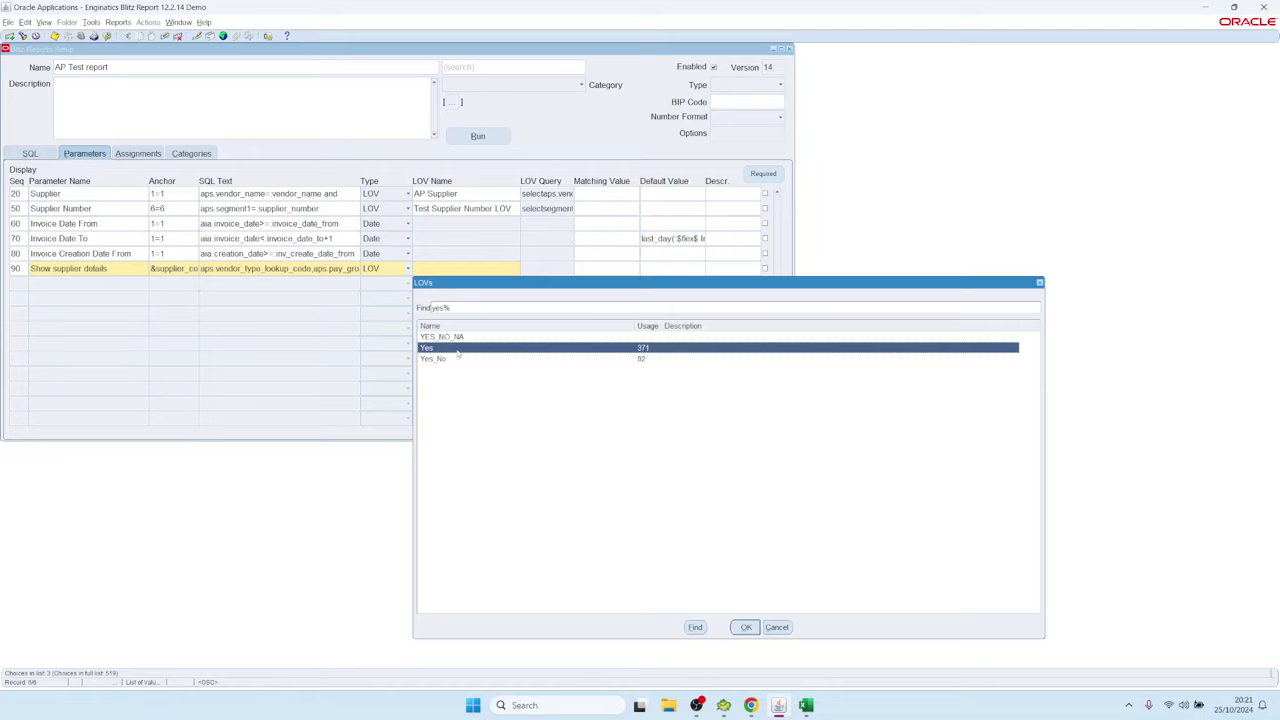
double_click(457, 350)
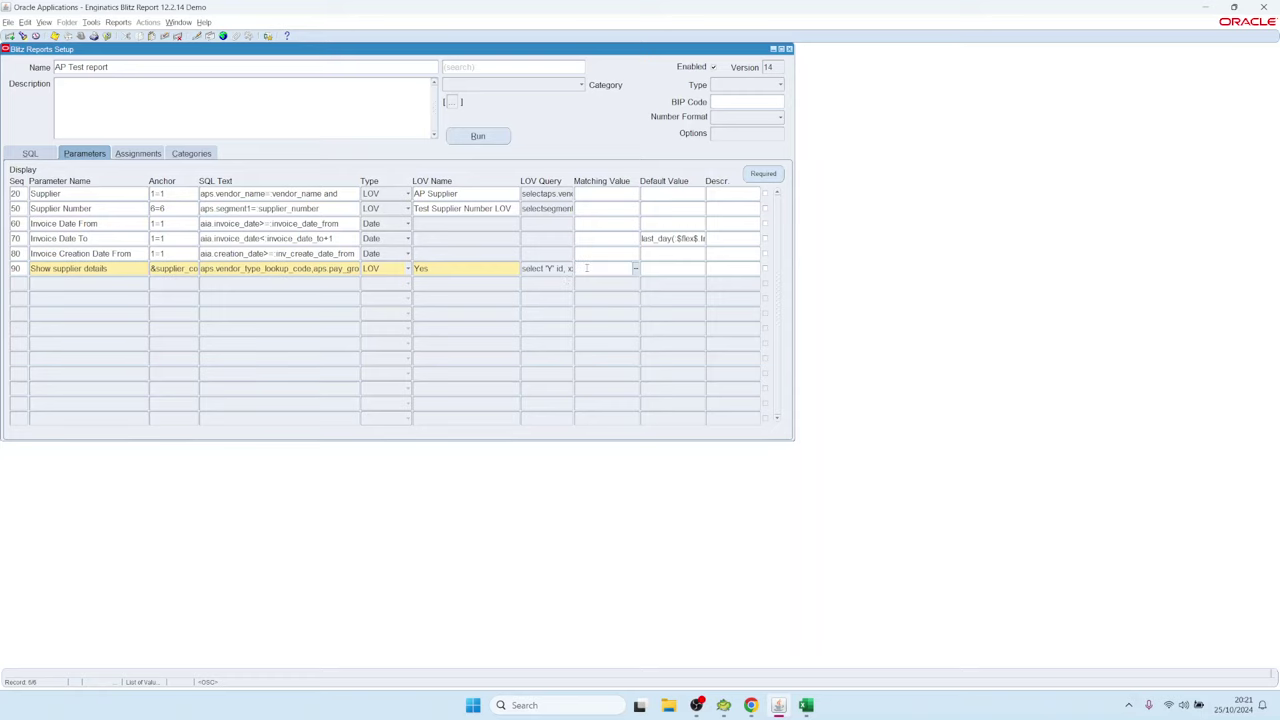
Review the LOV query behind the Yes list of values and close its definition.
double_click(540, 268)
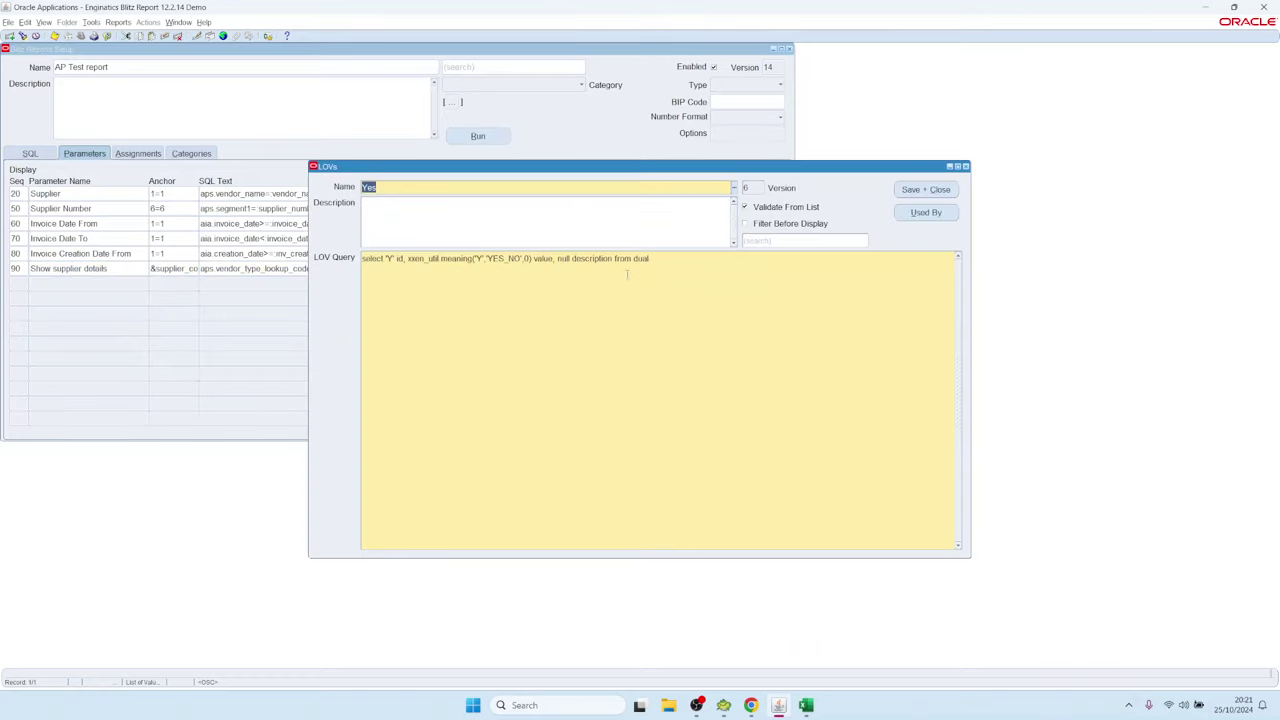
left_click(663, 260)
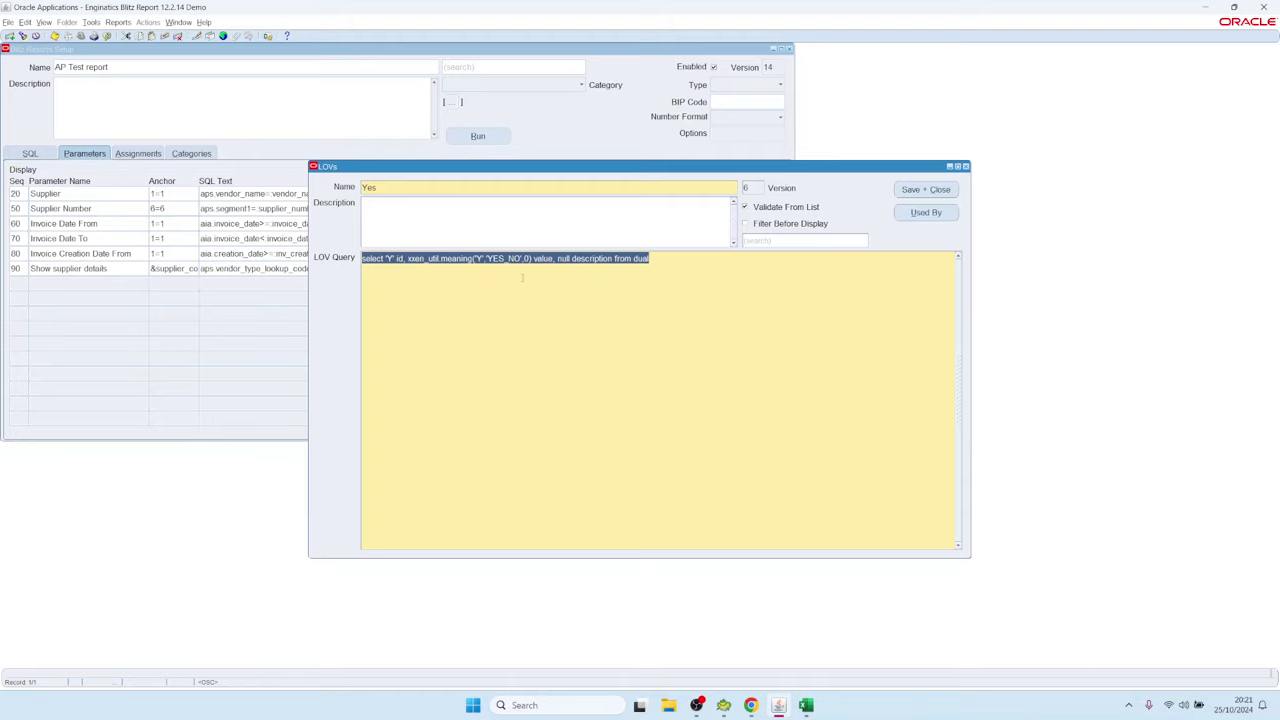
left_click(926, 189)
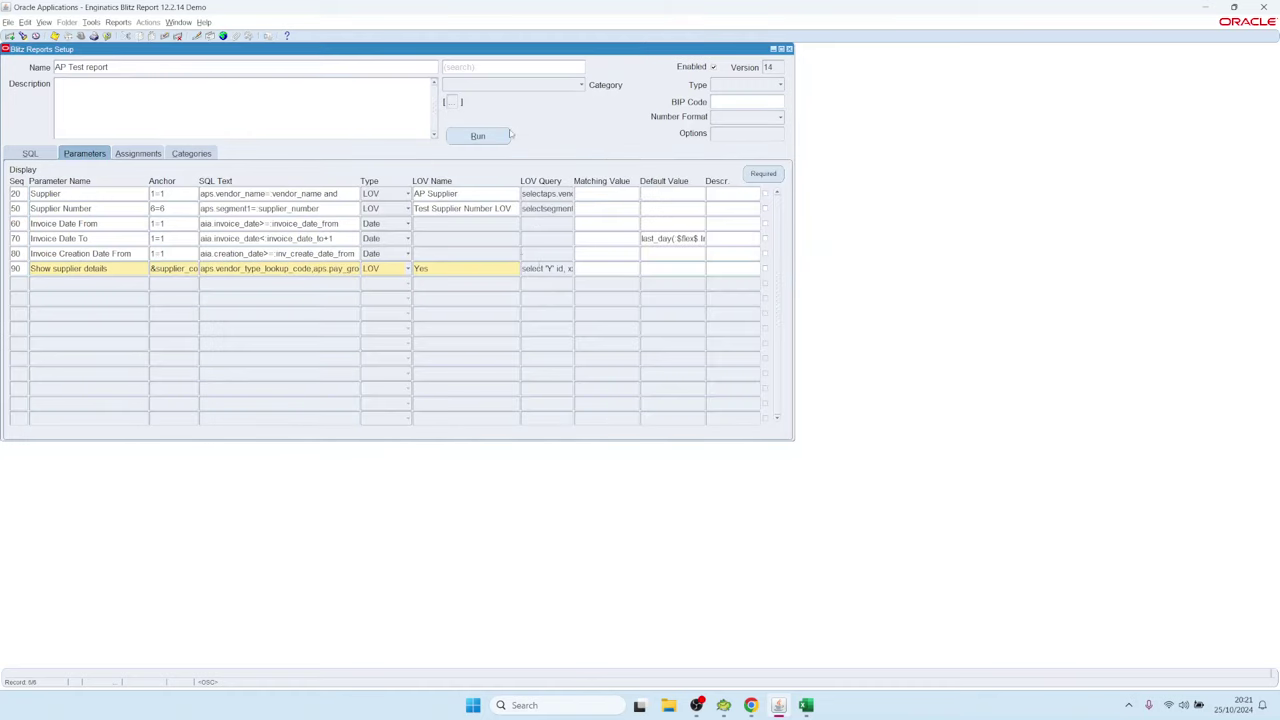
Run the AP Test report with Show supplier details set to Yes and highlight the three supplier lookup code columns in the output.
left_click(505, 135)
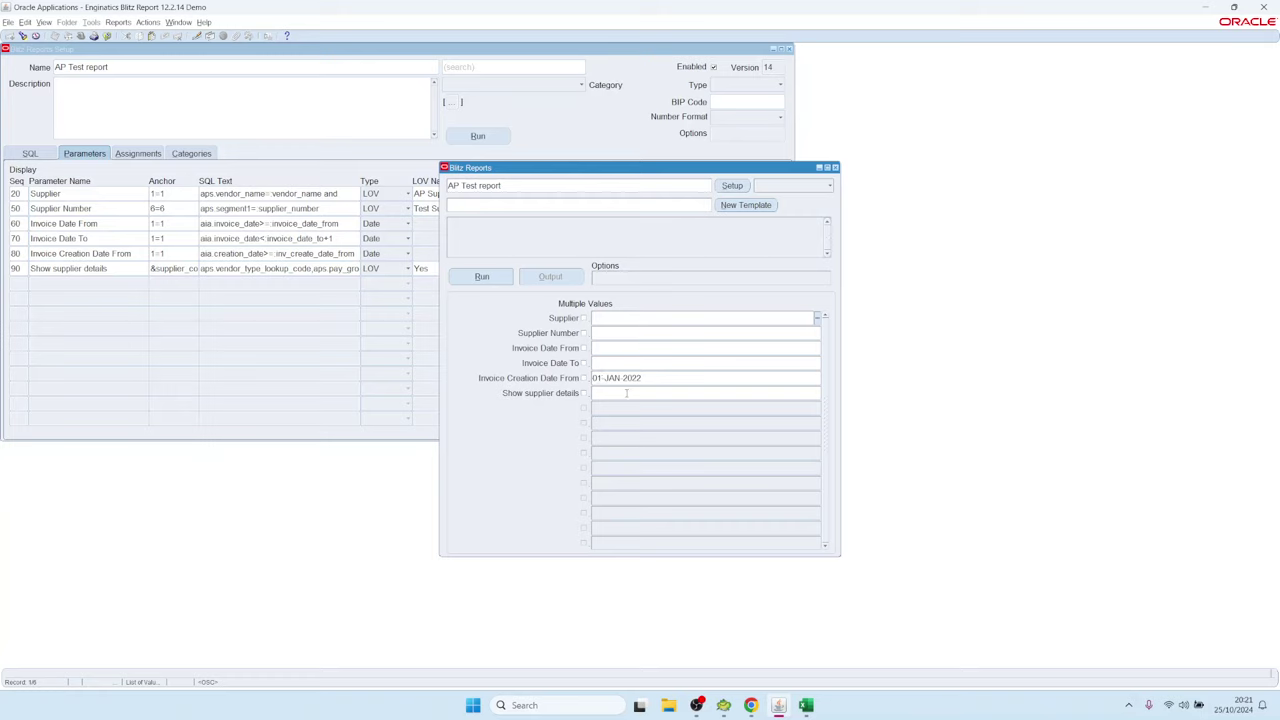
left_click(630, 392)
left_click(486, 276)
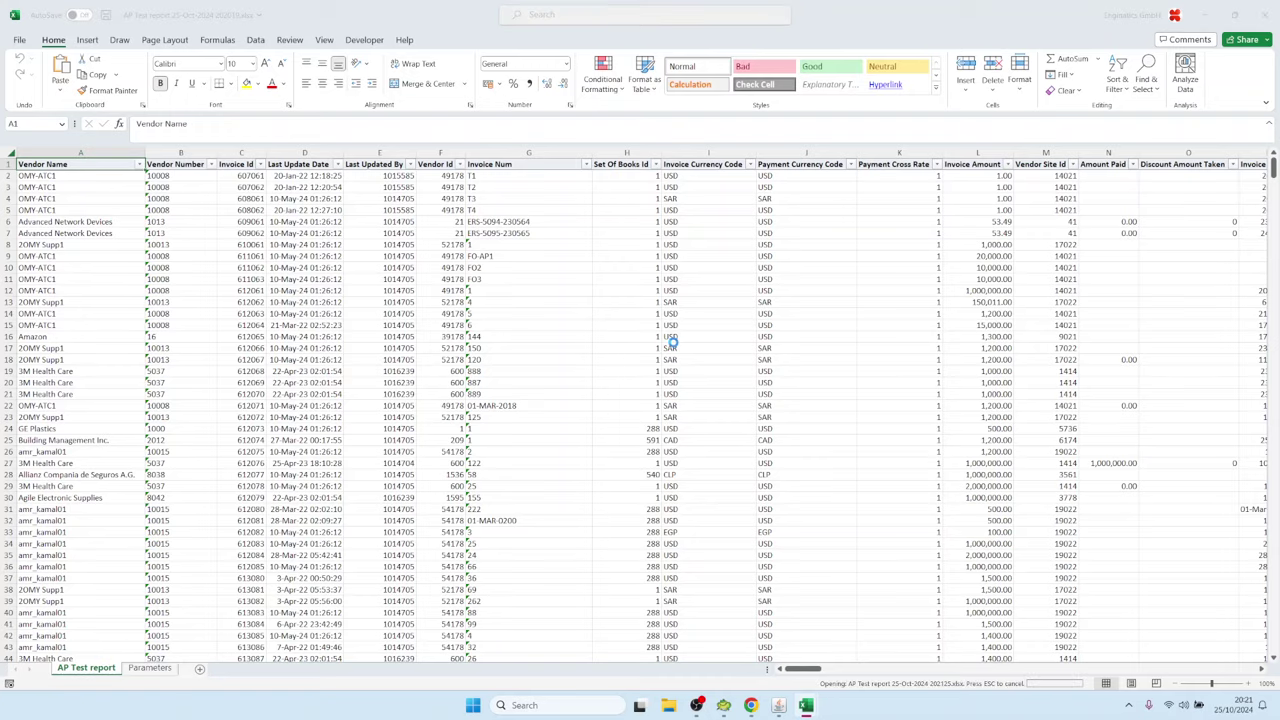
left_click_drag(270, 152, 500, 153)
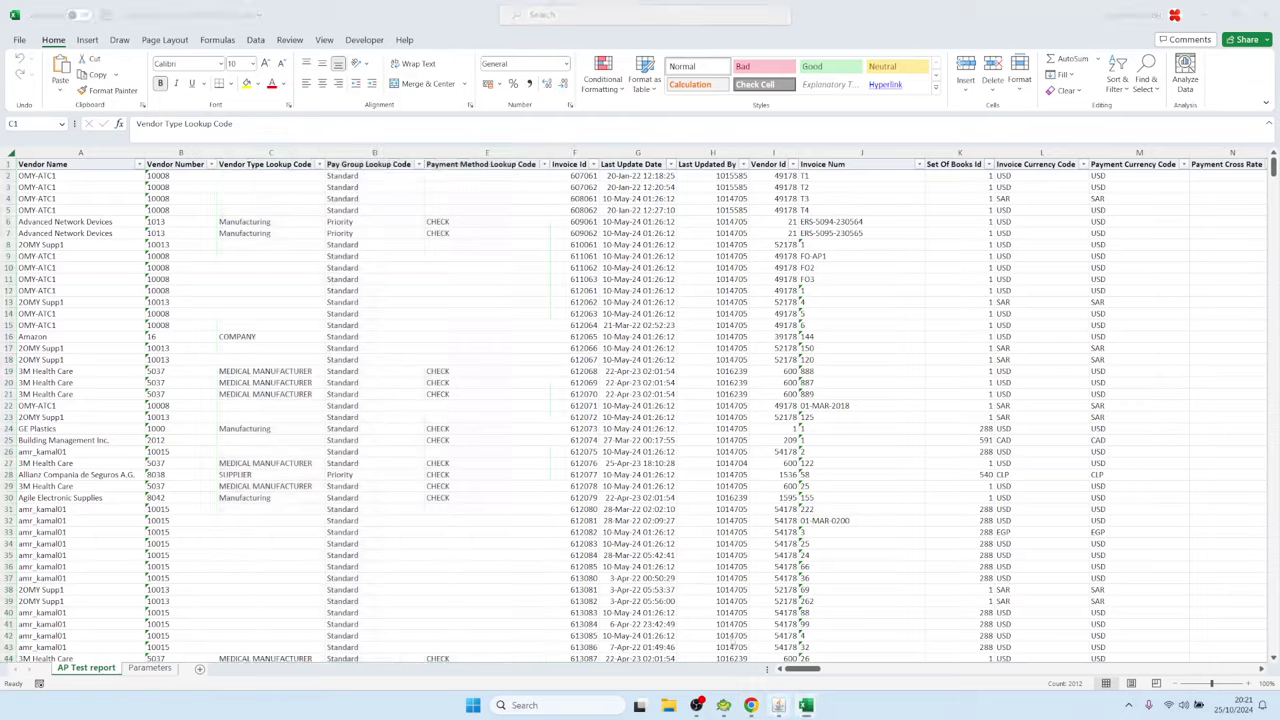
Clear Show supplier details in the Oracle Applications run form and return to that parameter's anchor in the report setup.
left_click(778, 705)
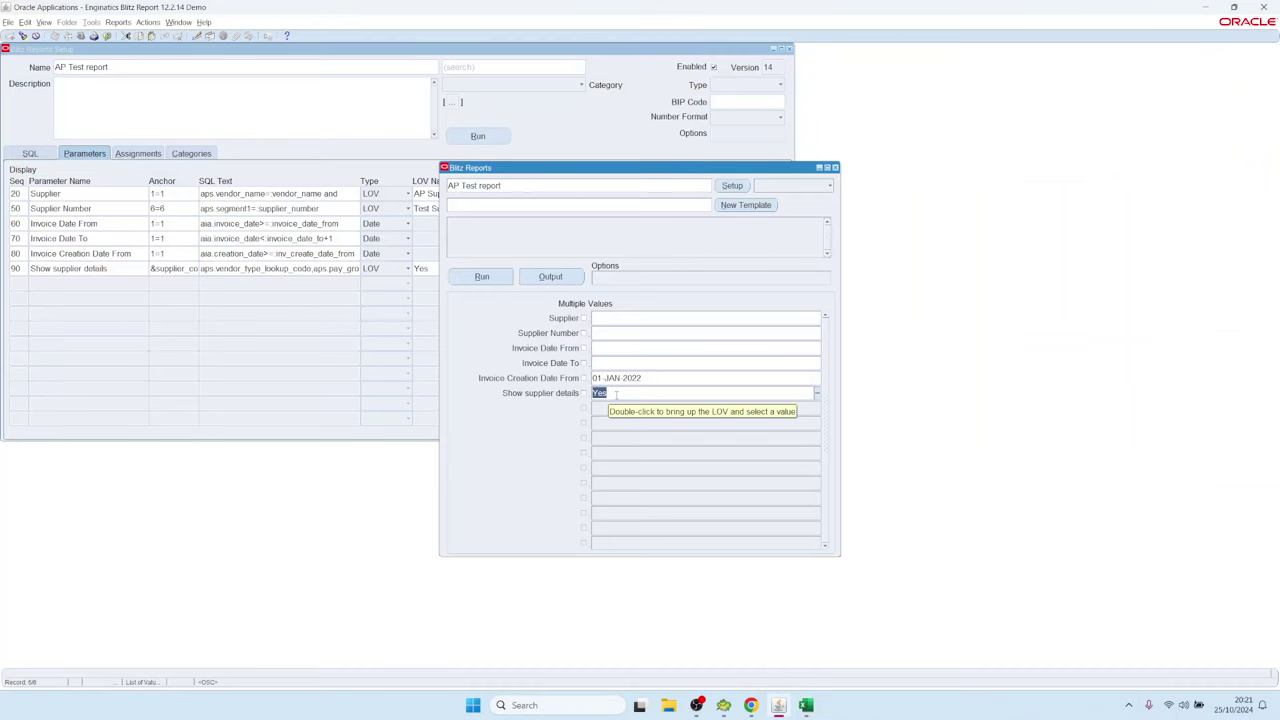
key("BackSpace")
left_click(733, 187)
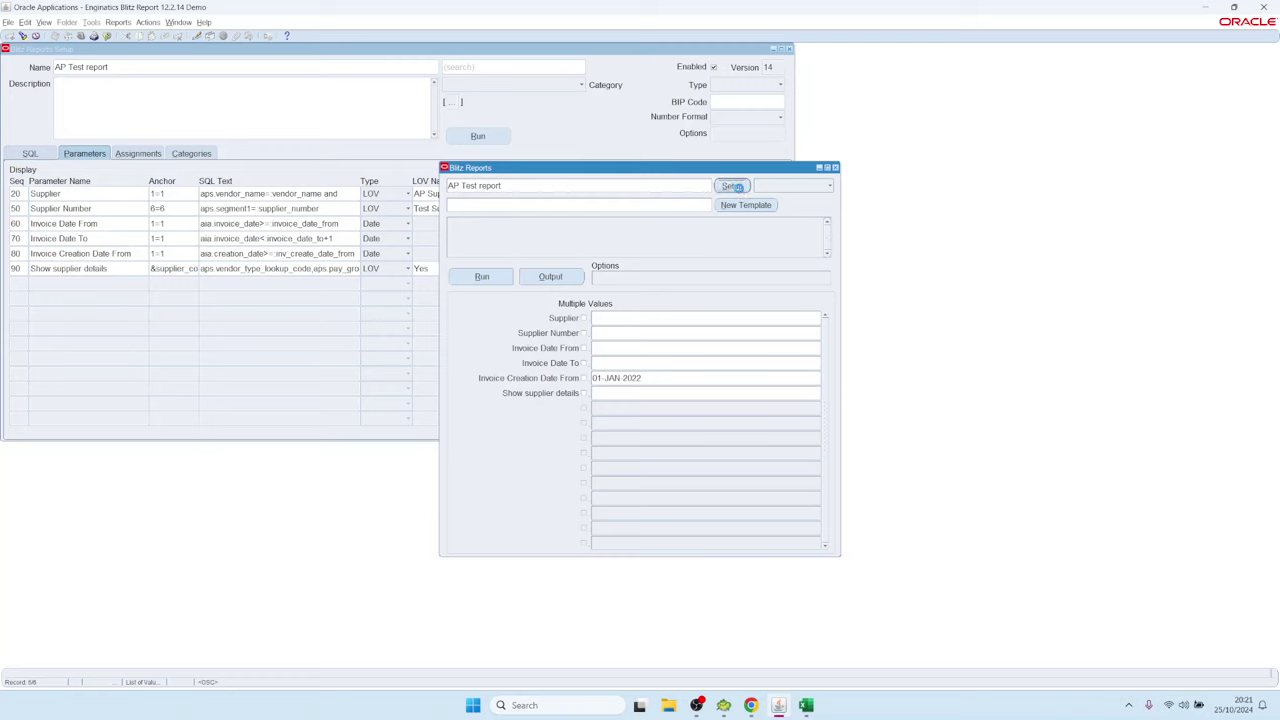
left_click(175, 268)
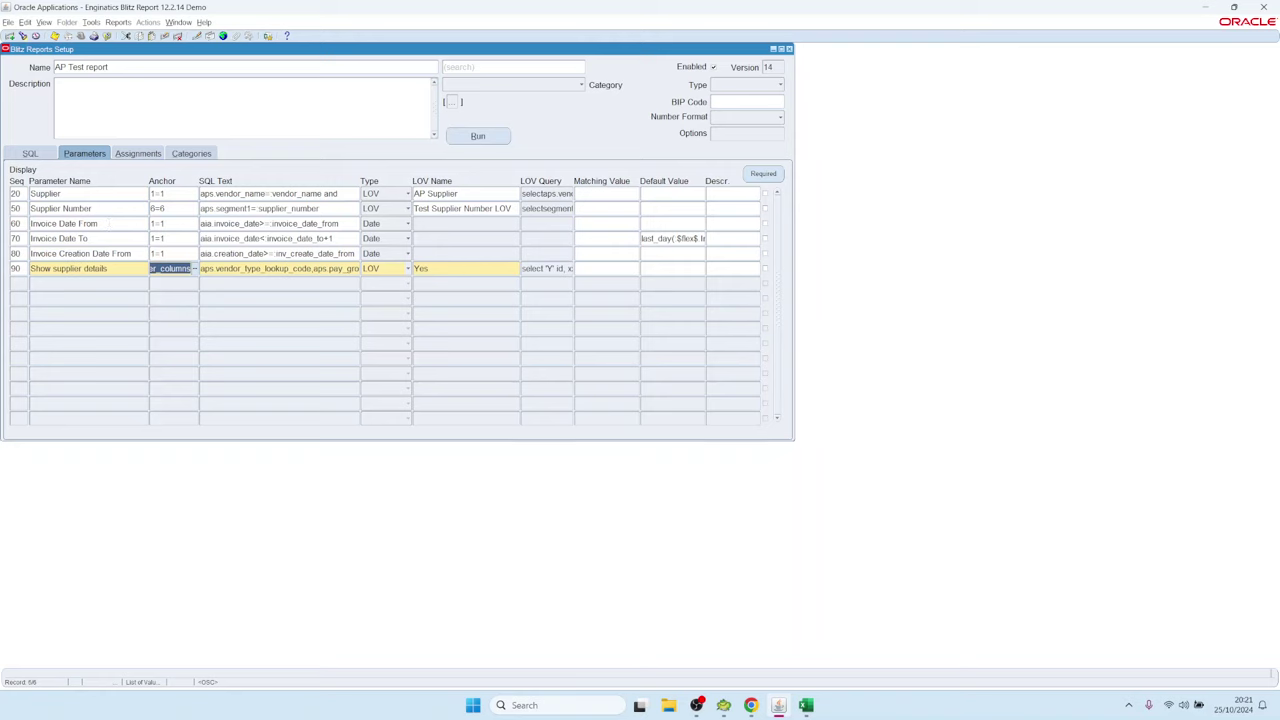
Switch to Chrome and look up the :bind section of the Blitz Report Developer Guide.
left_click(750, 705)
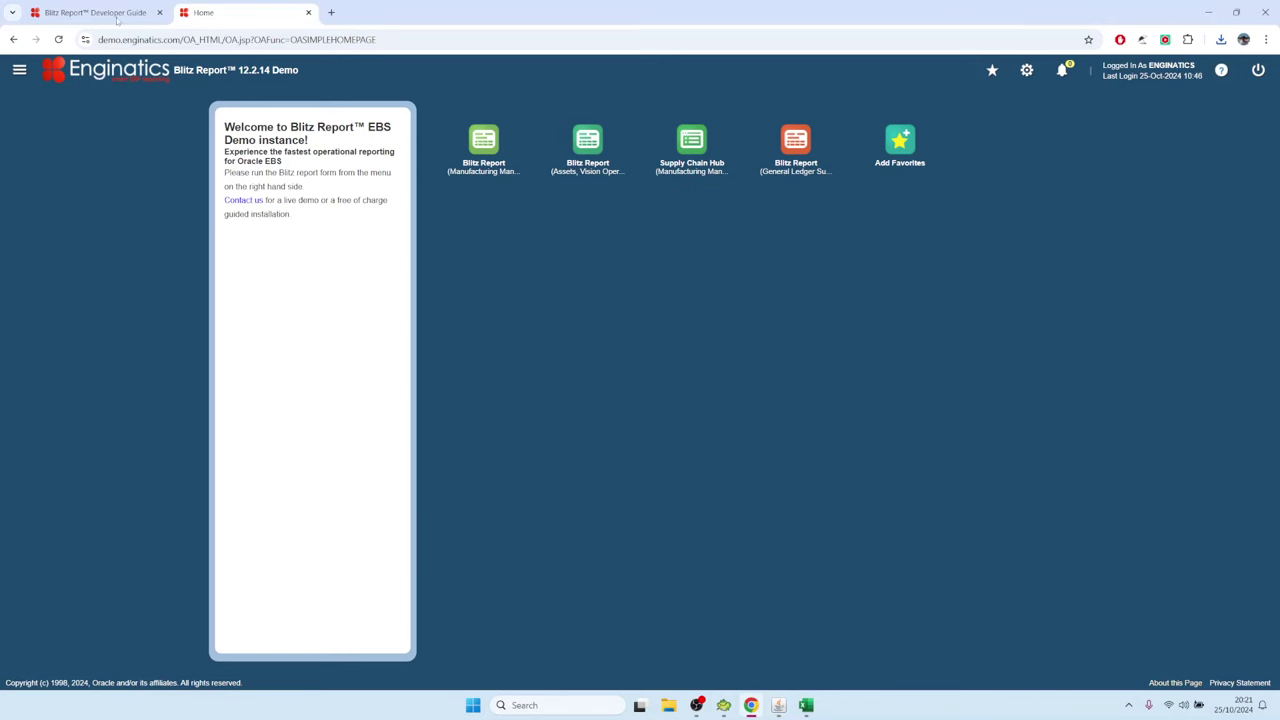
left_click(117, 17)
scroll(413, 428, "down", 4)
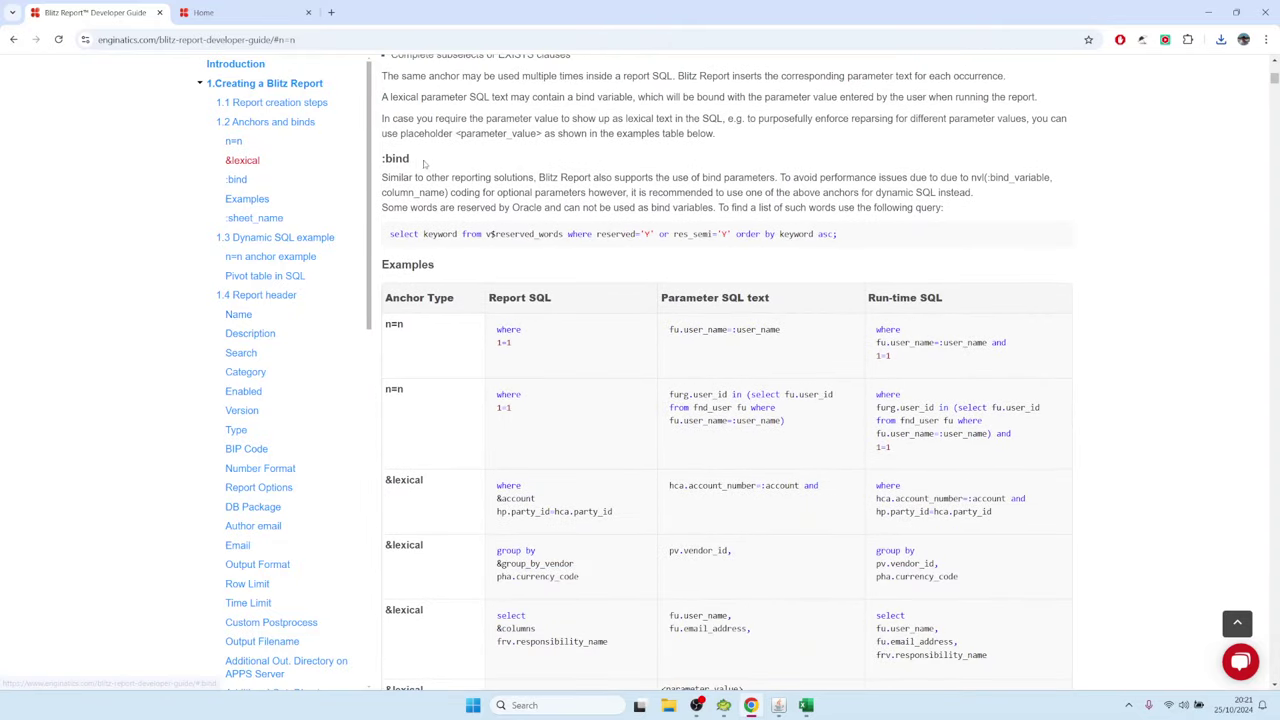
left_click_drag(424, 162, 377, 152)
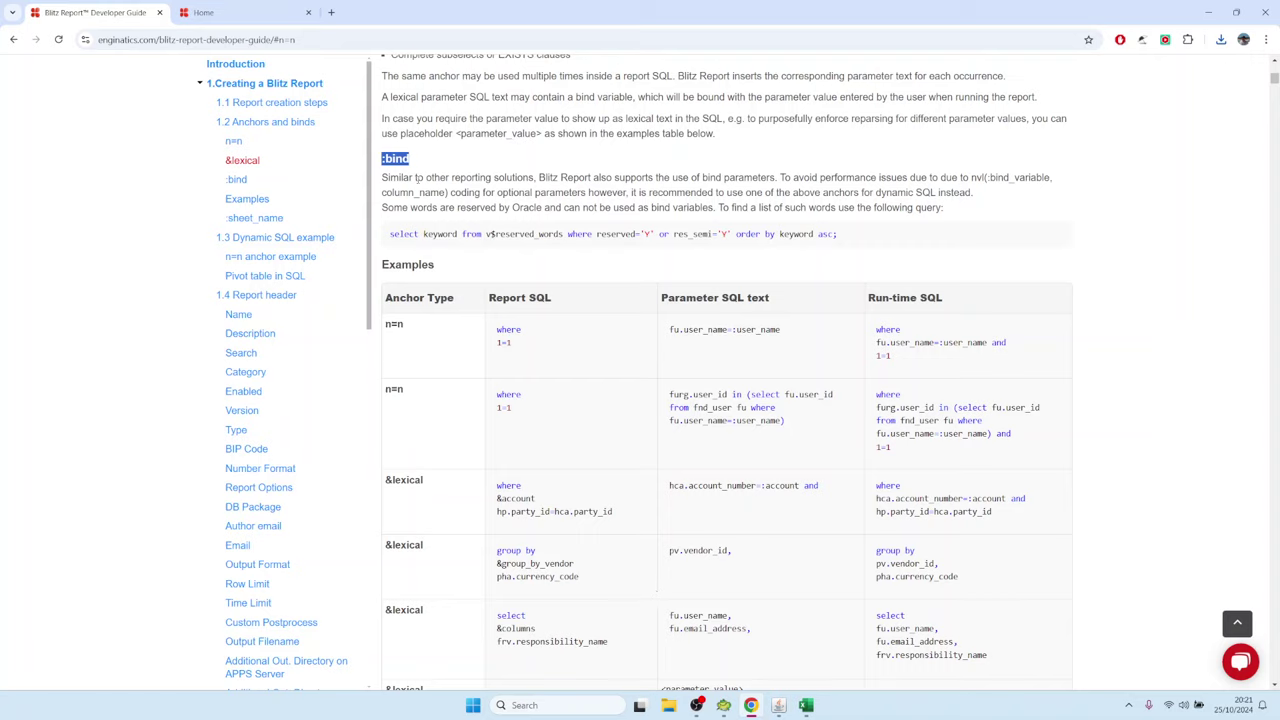
Switch back to Oracle Applications and copy the SQL text of the Supplier parameter.
left_click(778, 705)
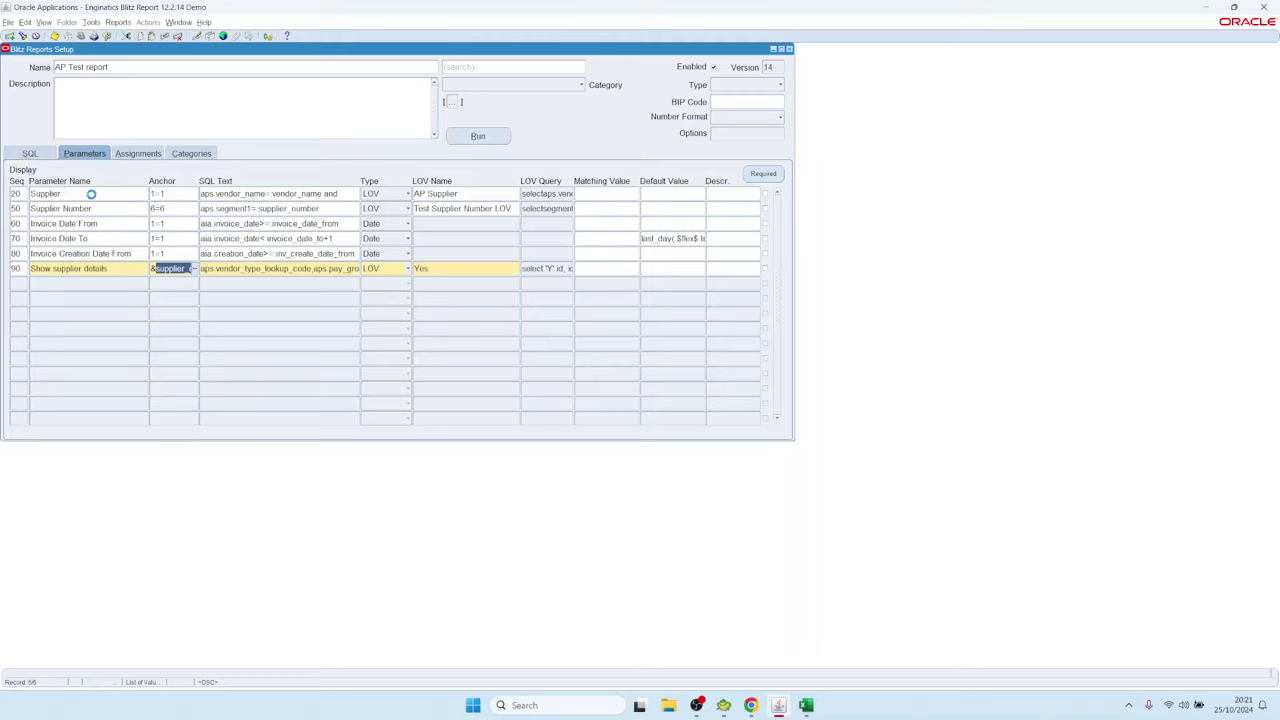
left_click(92, 193)
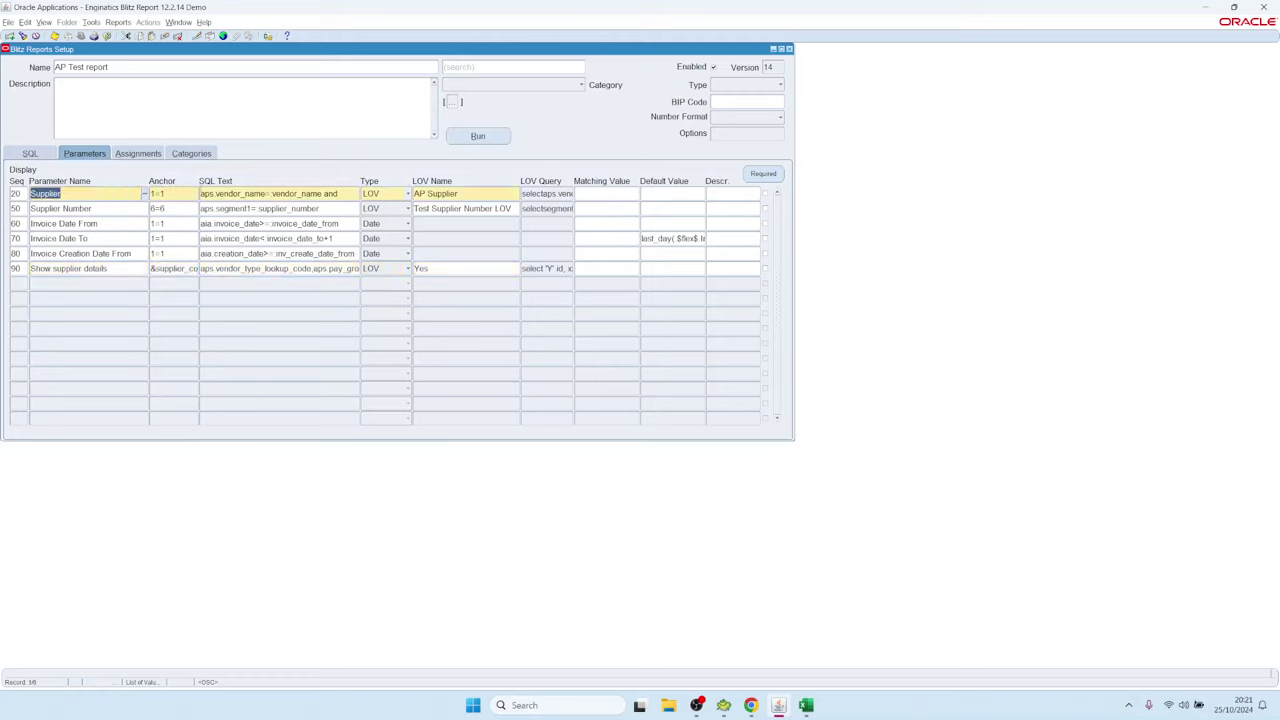
left_click(342, 196)
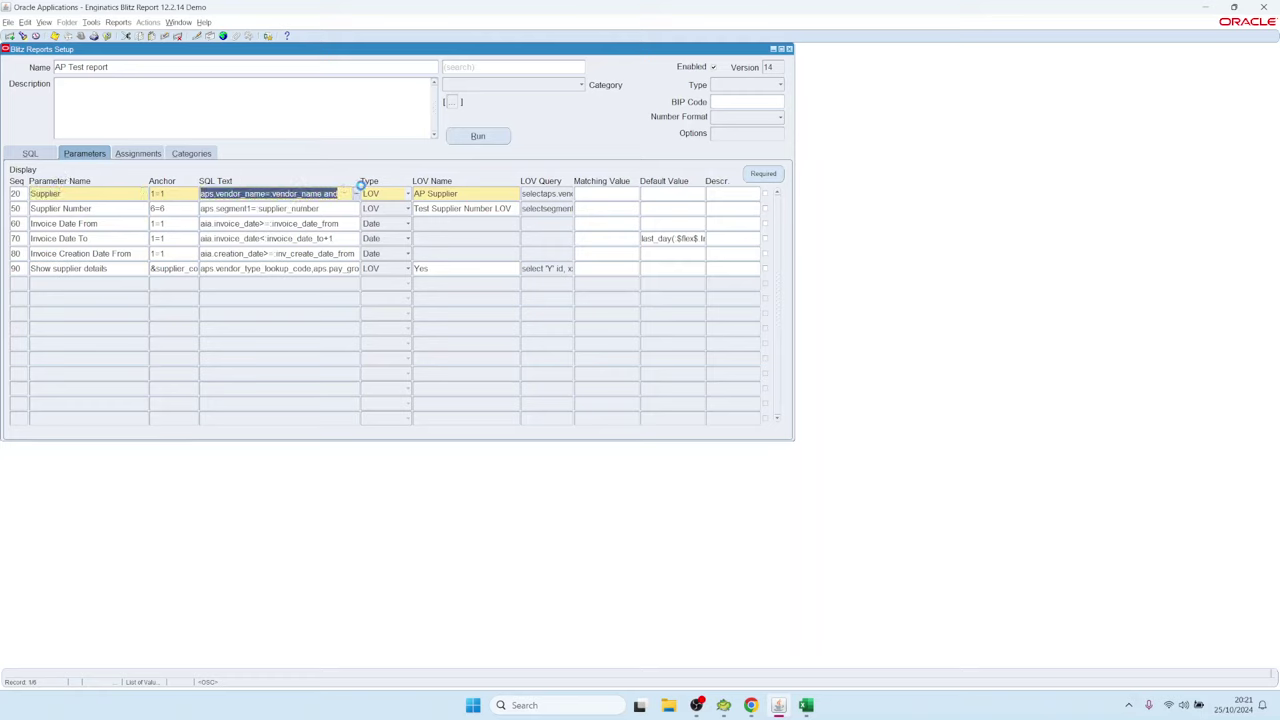
Insert the condition aps.vendor_name=:vendor_name_2 and into the report SQL between the vendor_id join and the 6=6 anchor.
left_click(48, 153)
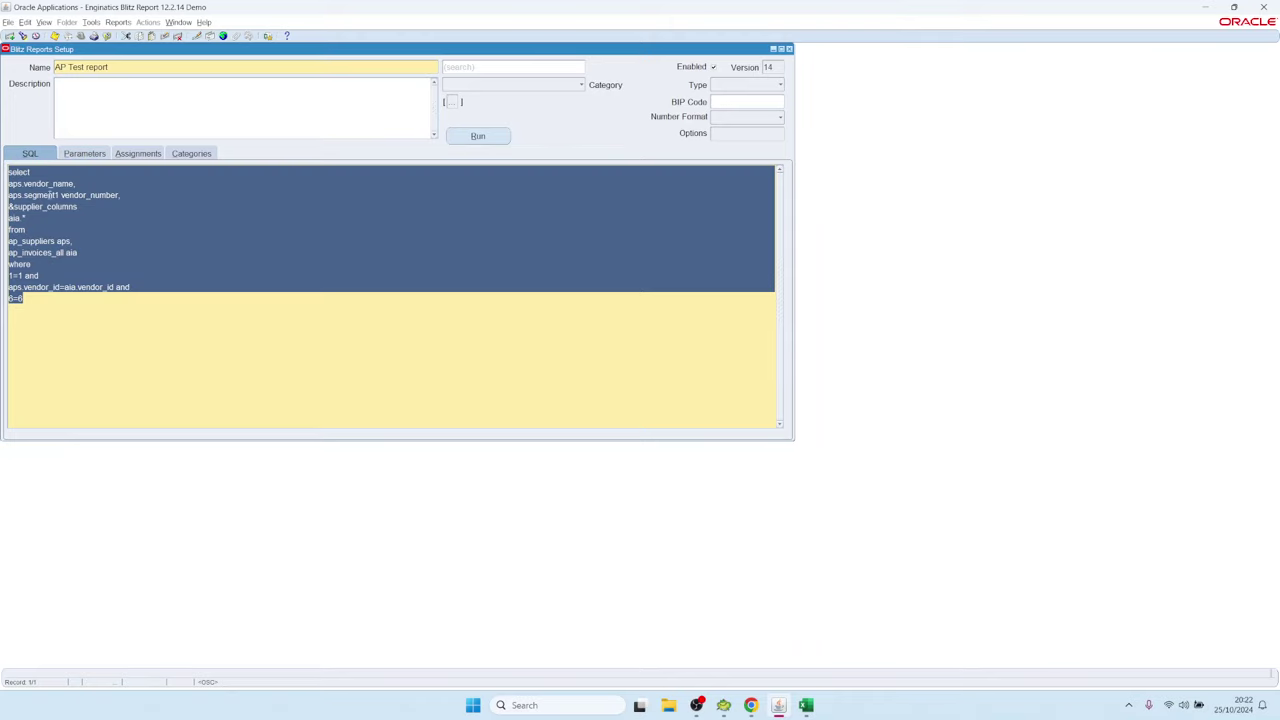
left_click(43, 274)
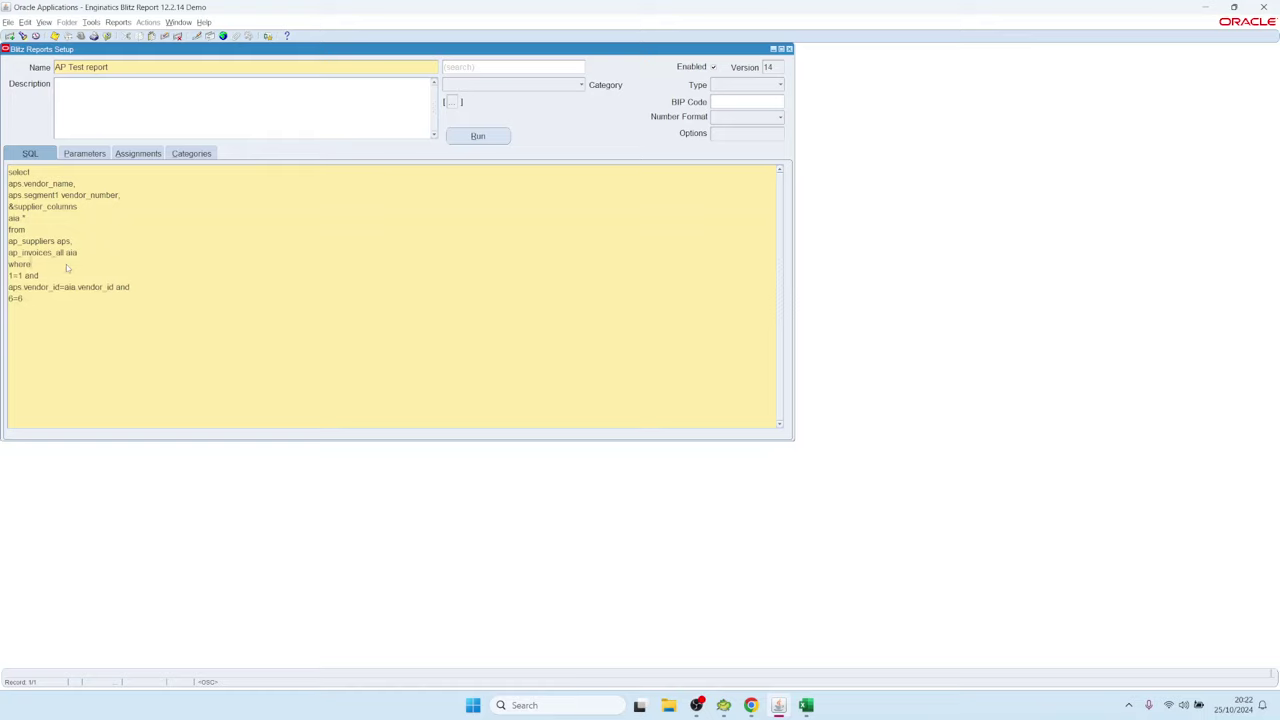
type("and")
key("BackSpace")
key("BackSpace")
key("BackSpace")
key("BackSpace")
key("Up")
key("End")
key("Return")
type("aps.vendor_name= vendor_name and")
key("BackSpace")
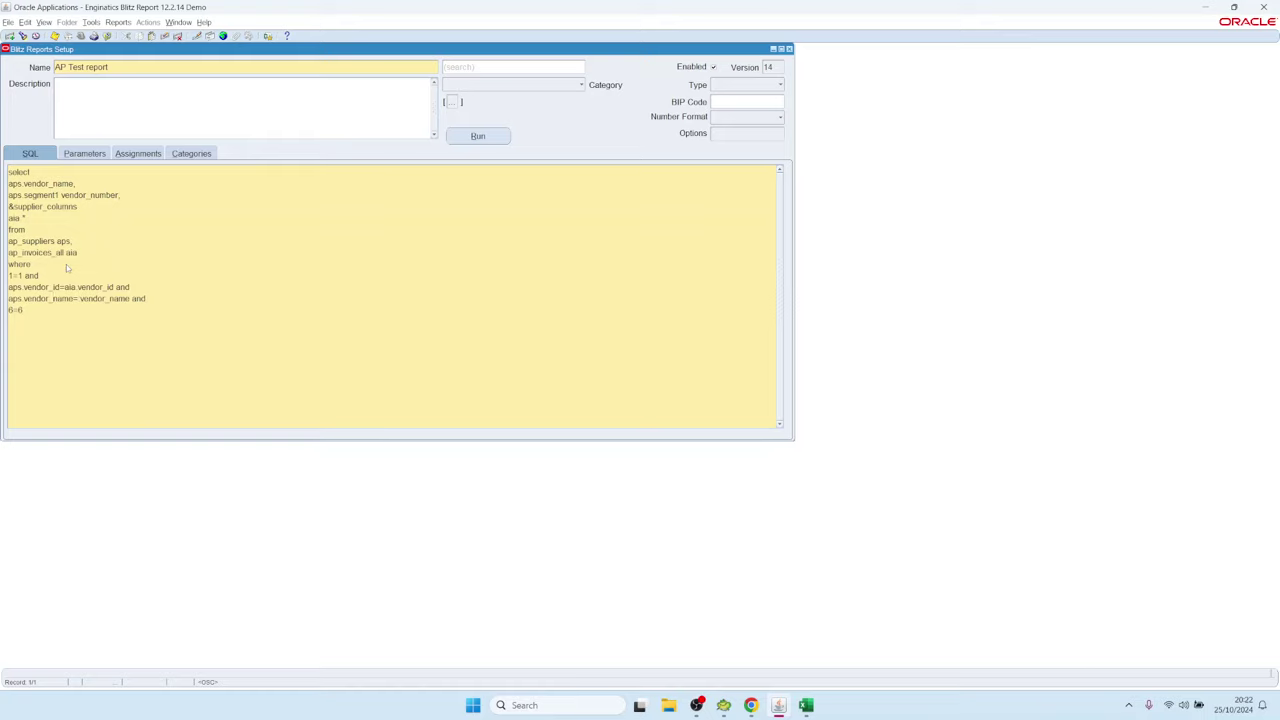
type("_2")
Open the AP Test report's run form to check its parameters, and return to the parameter definitions in the setup.
left_click(478, 136)
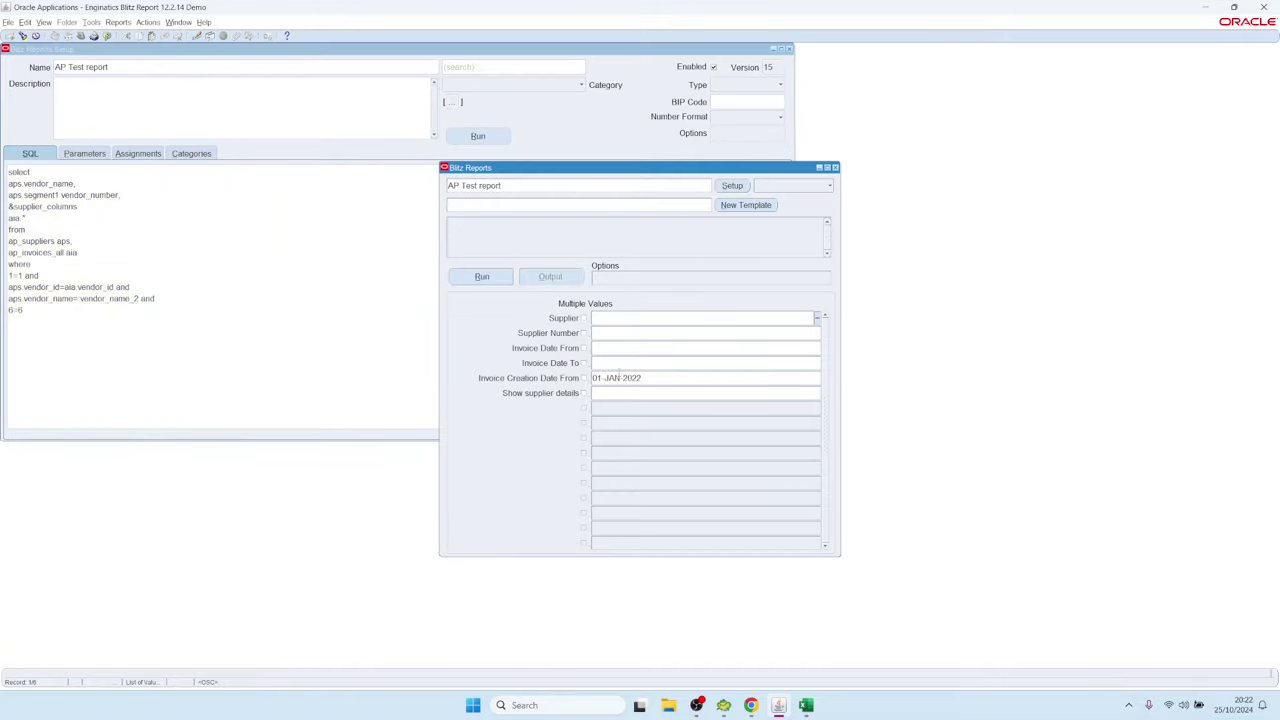
left_click(732, 186)
left_click(98, 153)
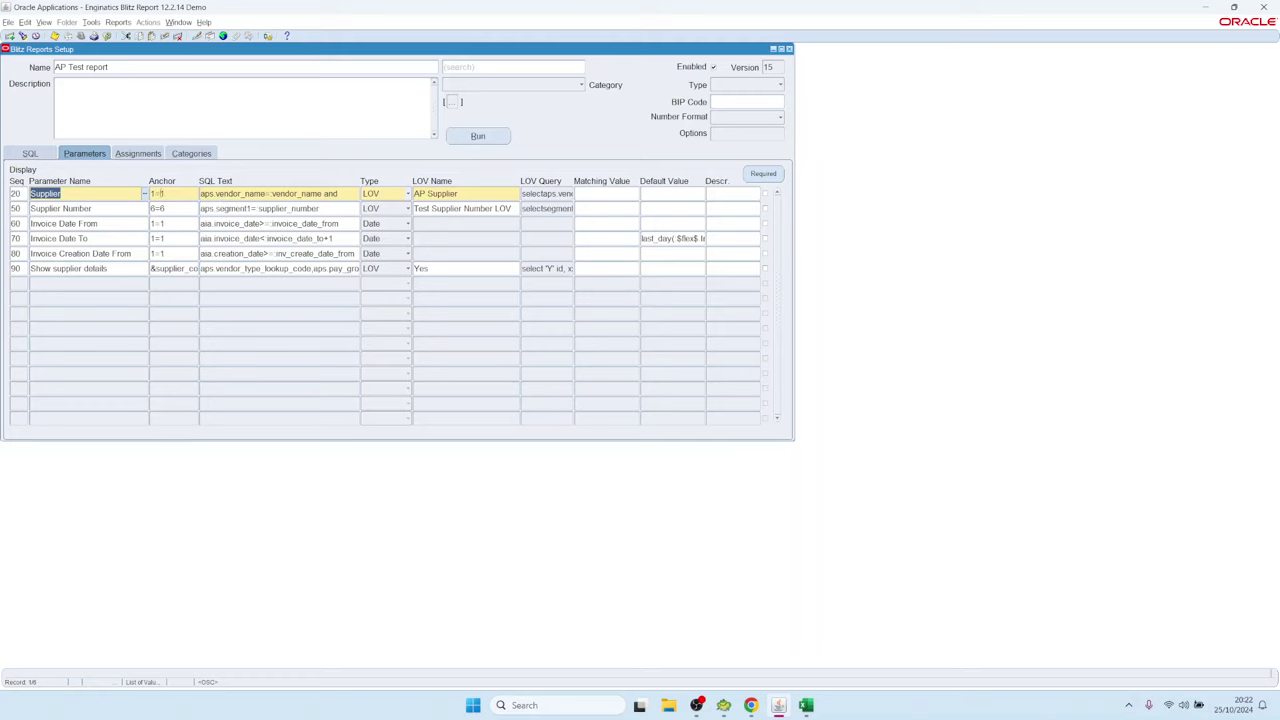
Change the Supplier parameter's anchor from the anchor list to :vendor_name_2.
left_click(64, 195)
left_click_drag(202, 194, 358, 200)
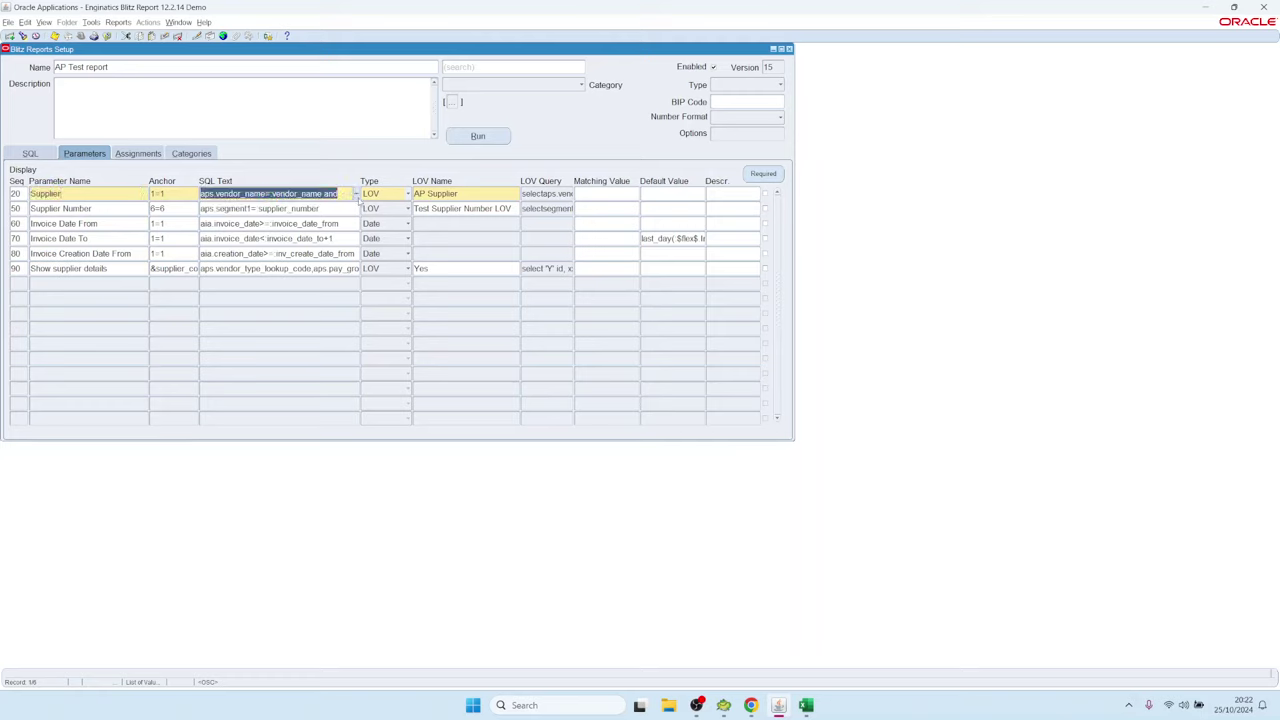
left_click(188, 197)
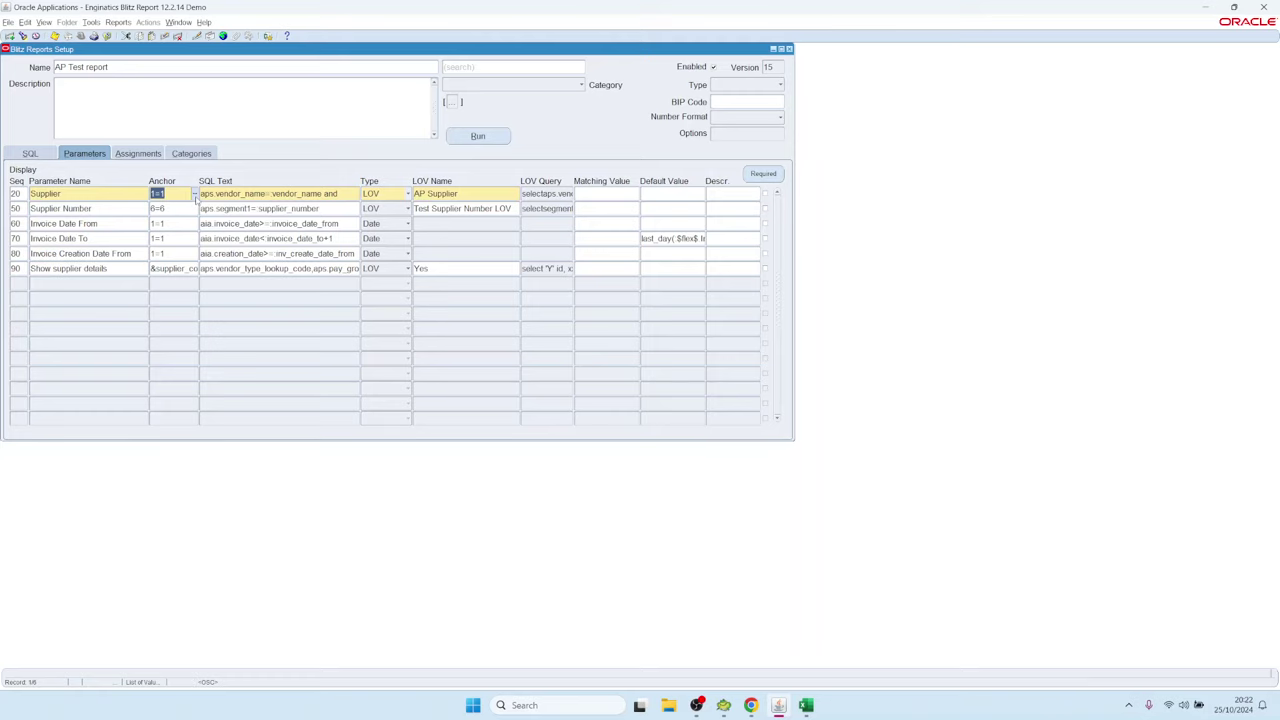
left_click(195, 195)
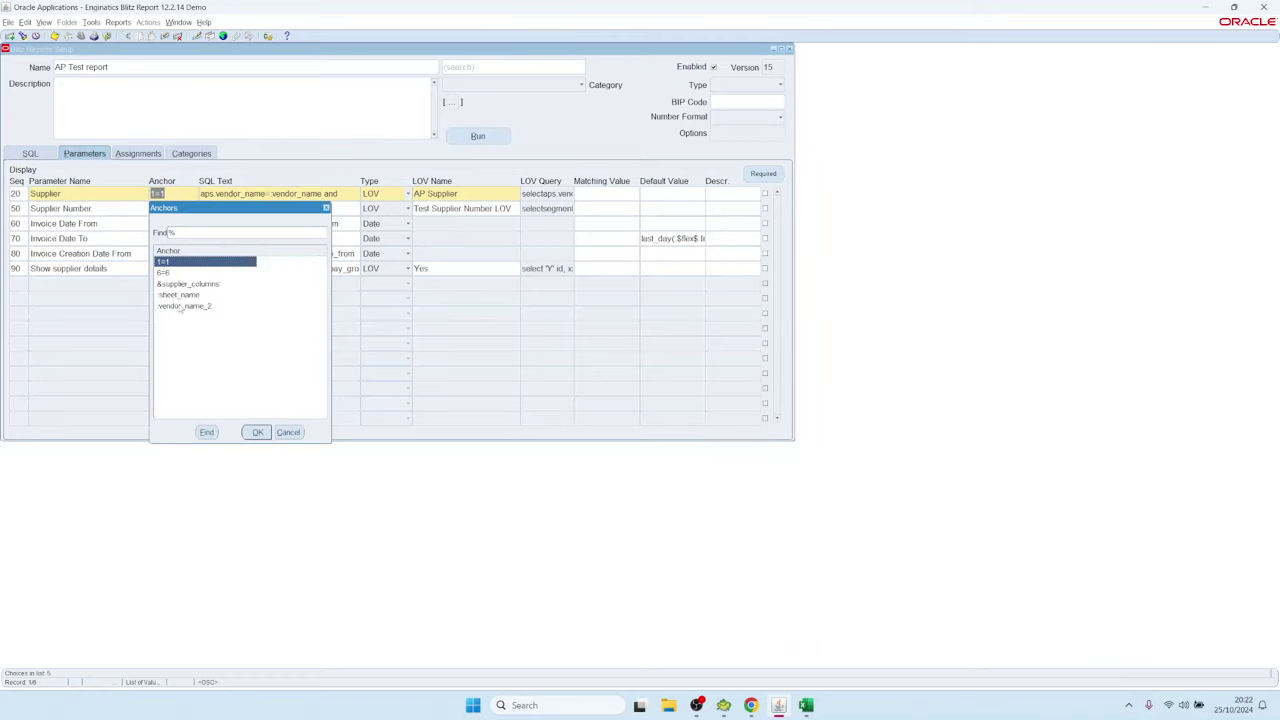
left_click(183, 306)
double_click(198, 309)
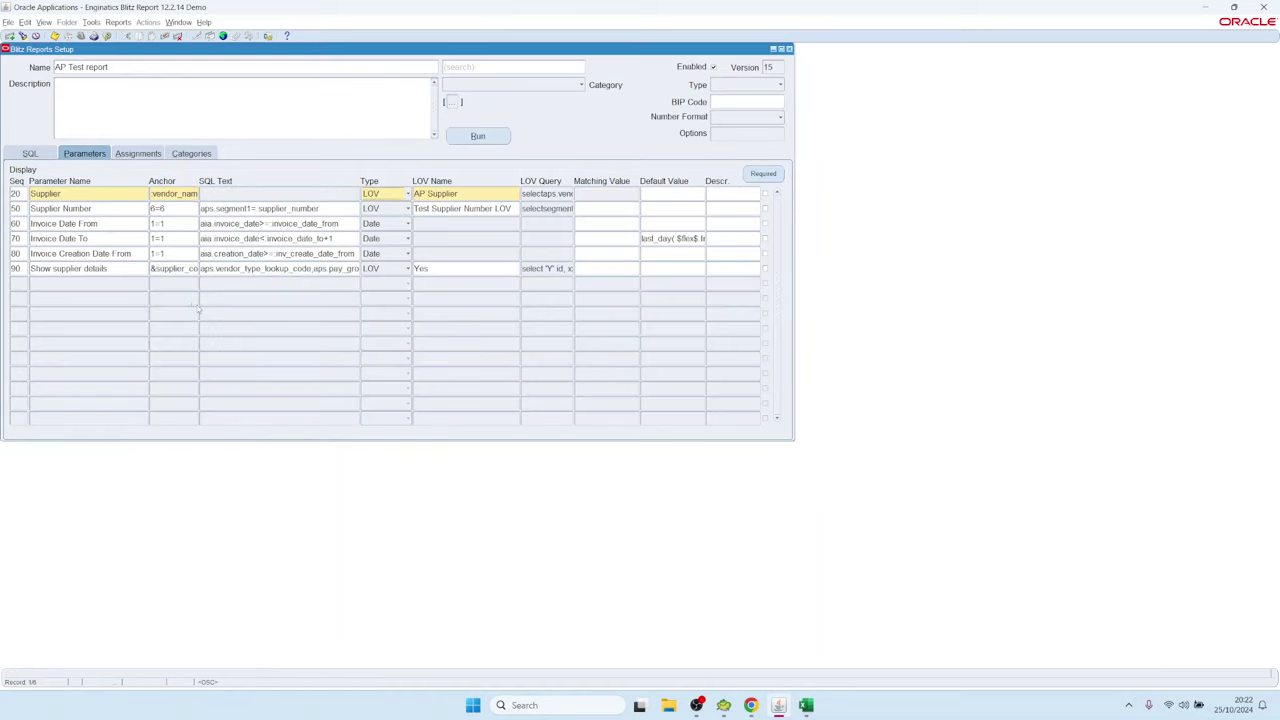
Run the AP Test report for supplier 3M Health Care and check the Vendor Name column in the Excel output.
left_click(478, 136)
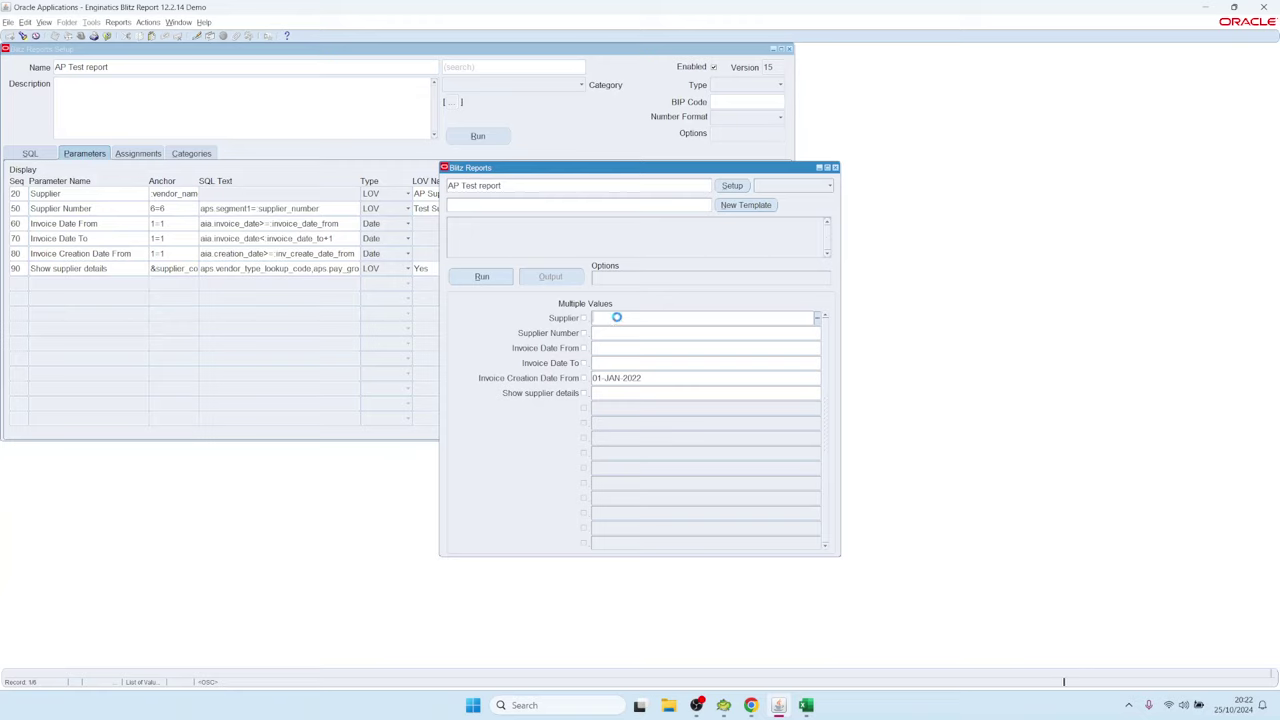
double_click(616, 318)
type("3m")
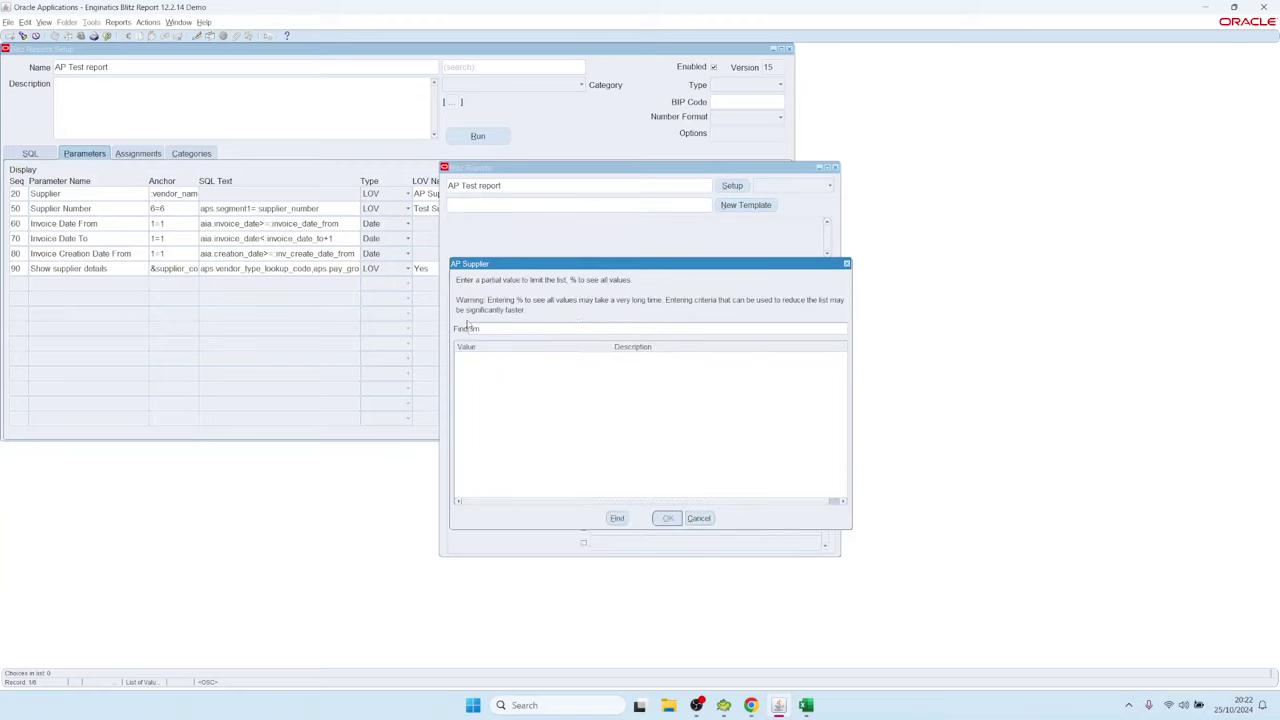
key("Return")
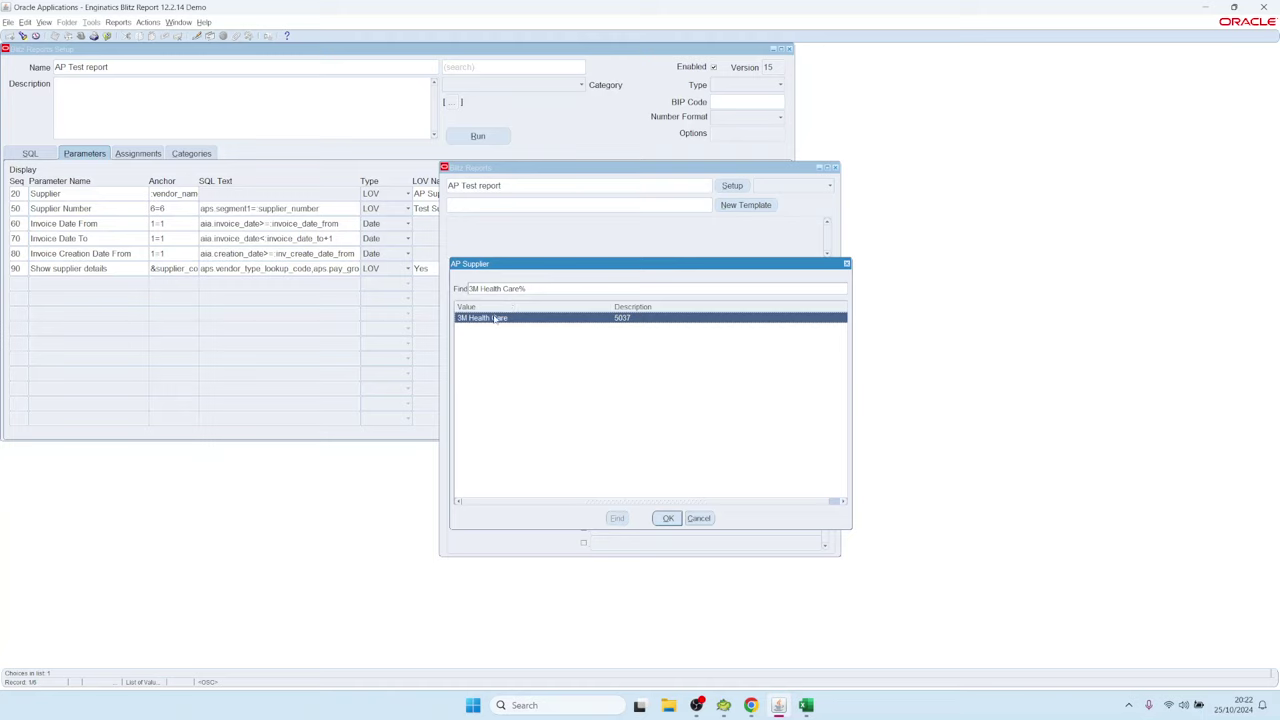
key("Return")
left_click(482, 277)
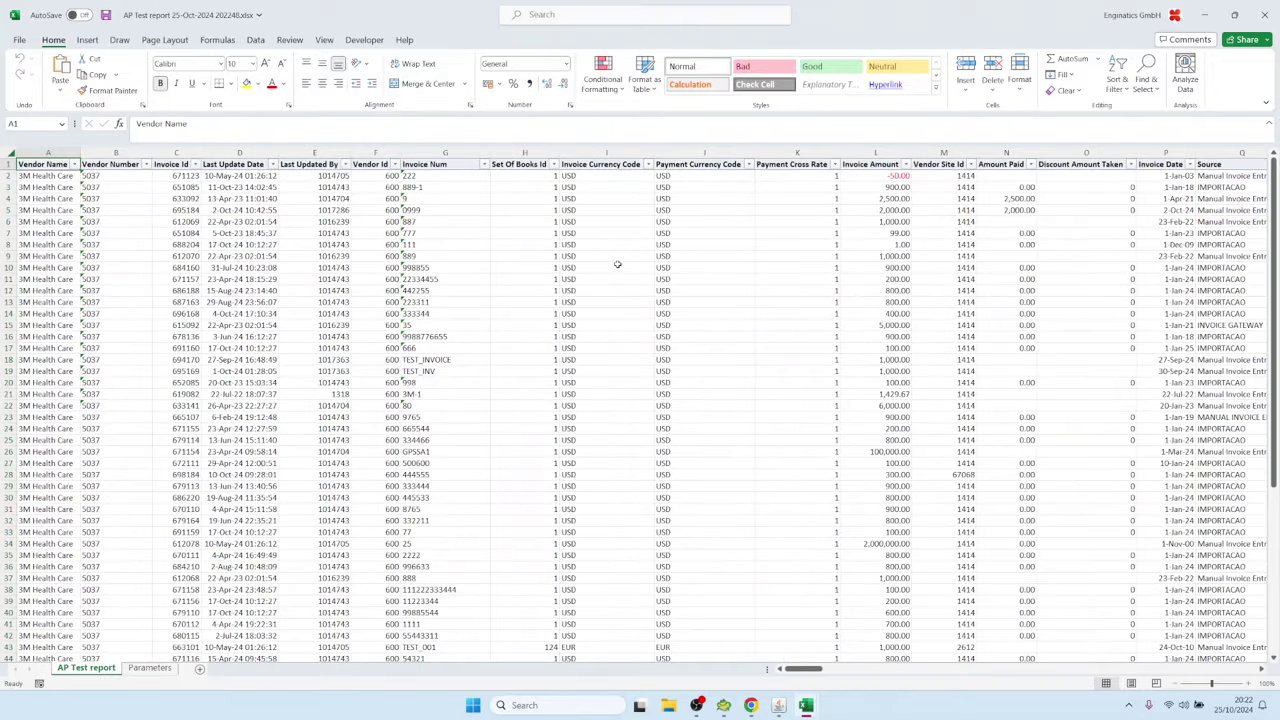
left_click_drag(47, 187, 47, 417)
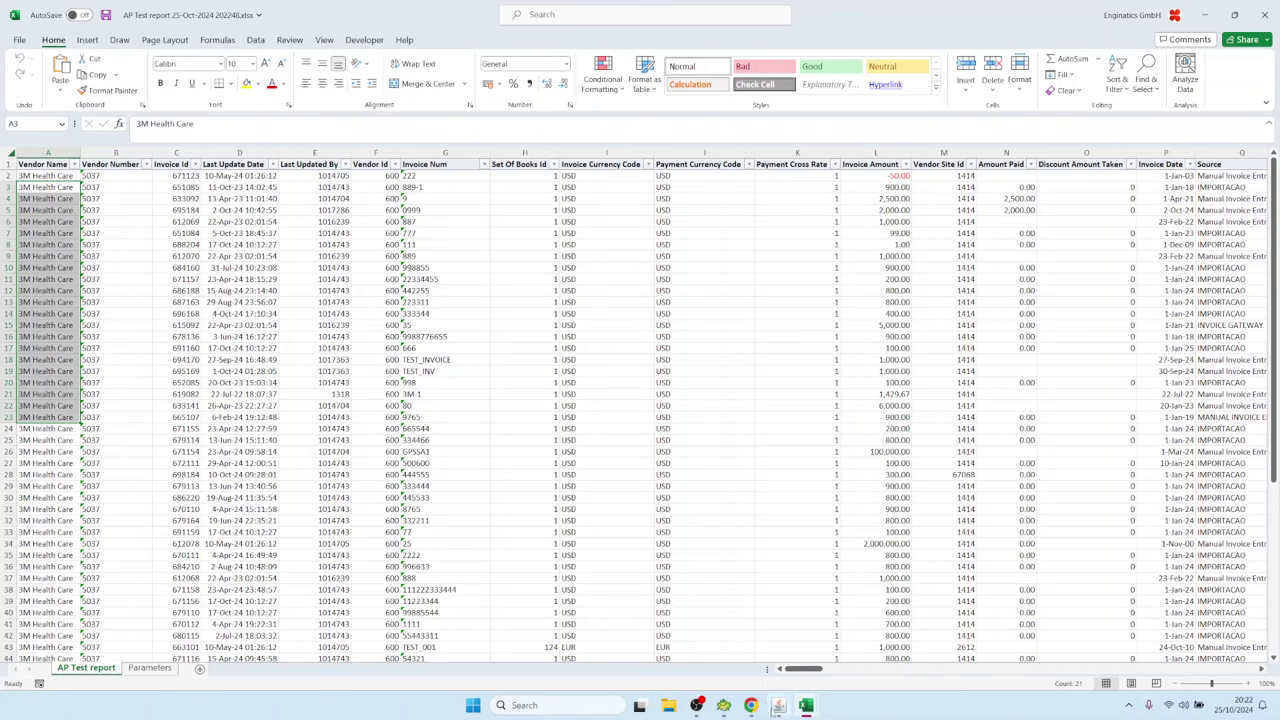
Switch back to Oracle Applications, rerun the report with the Supplier value cleared, check the output, and return to Oracle Applications.
left_click(778, 707)
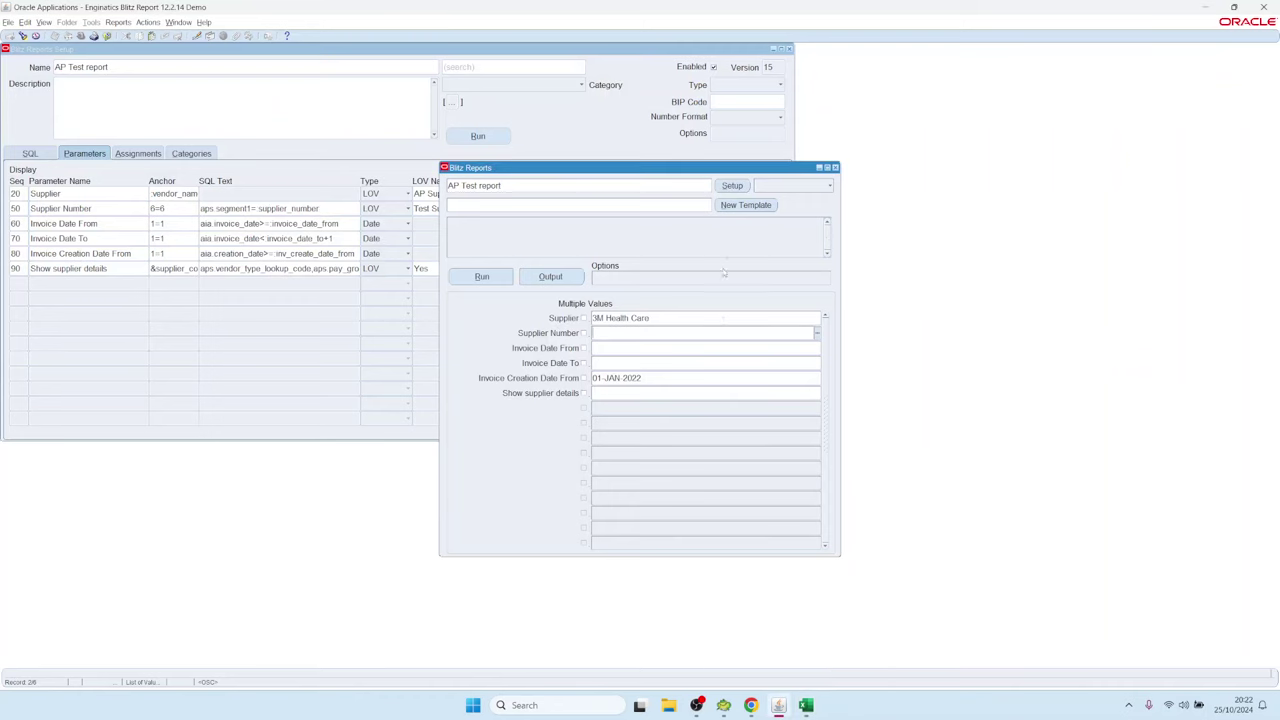
triple_click(658, 319)
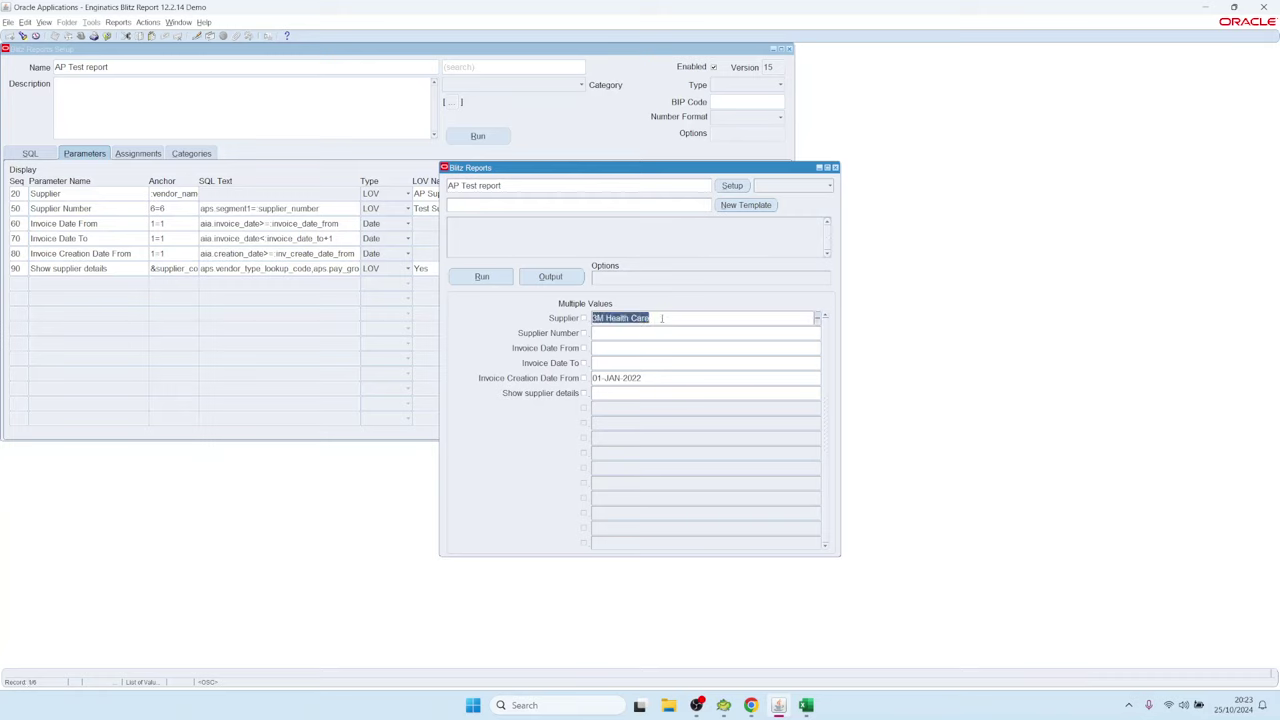
key("BackSpace")
left_click(480, 277)
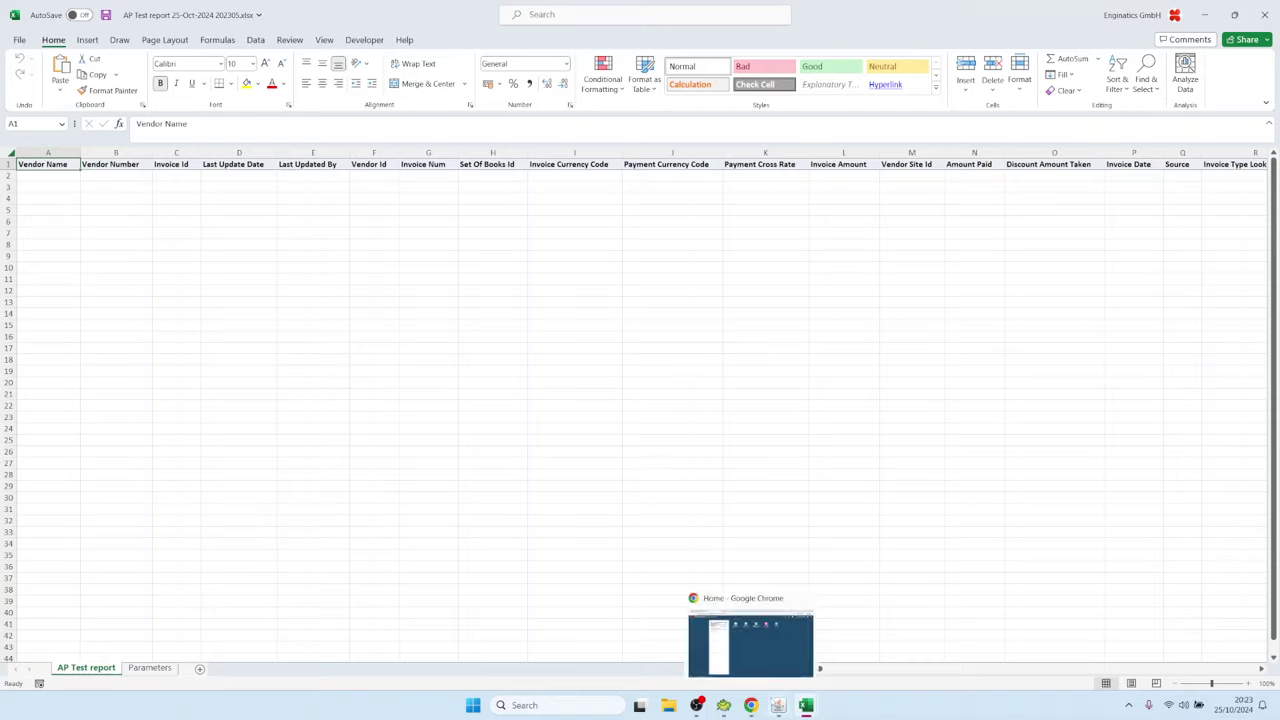
left_click(778, 706)
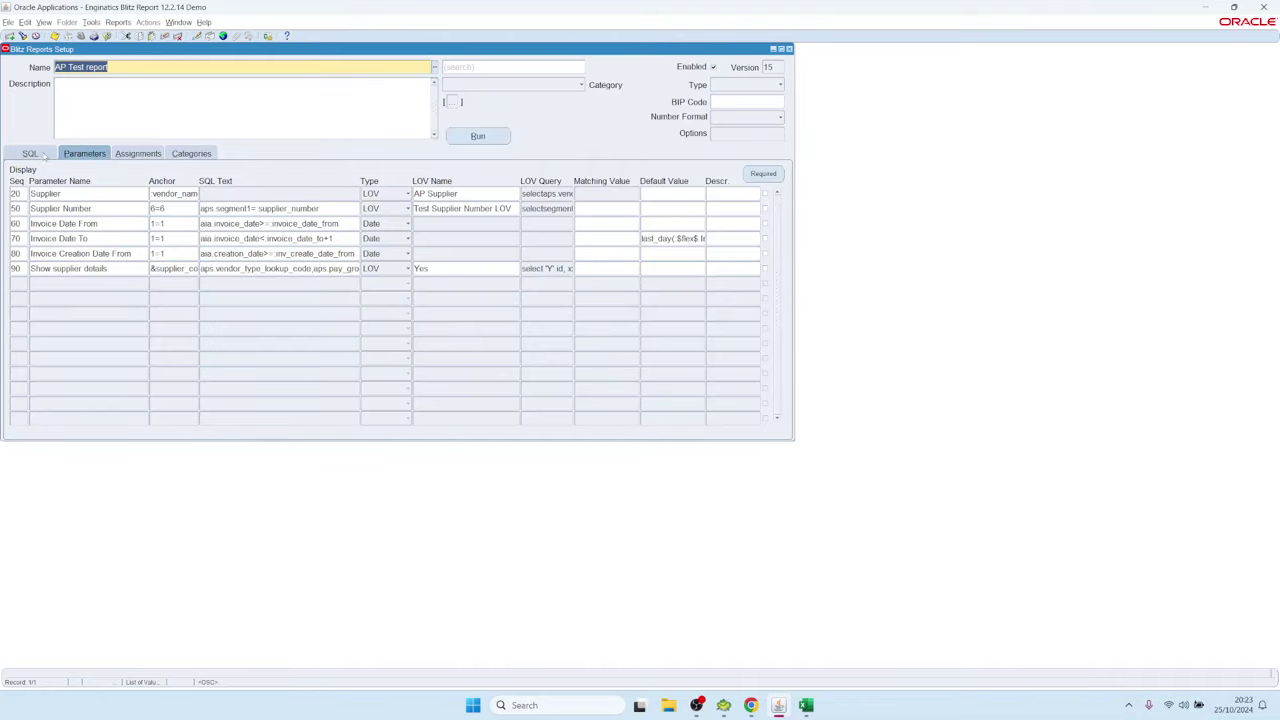
Change the SQL condition to aps.vendor_name=nvl(:vendor_name_2,aps.vendor_name), open the report's run form, and return to the setup.
left_click(30, 153)
left_click(55, 298)
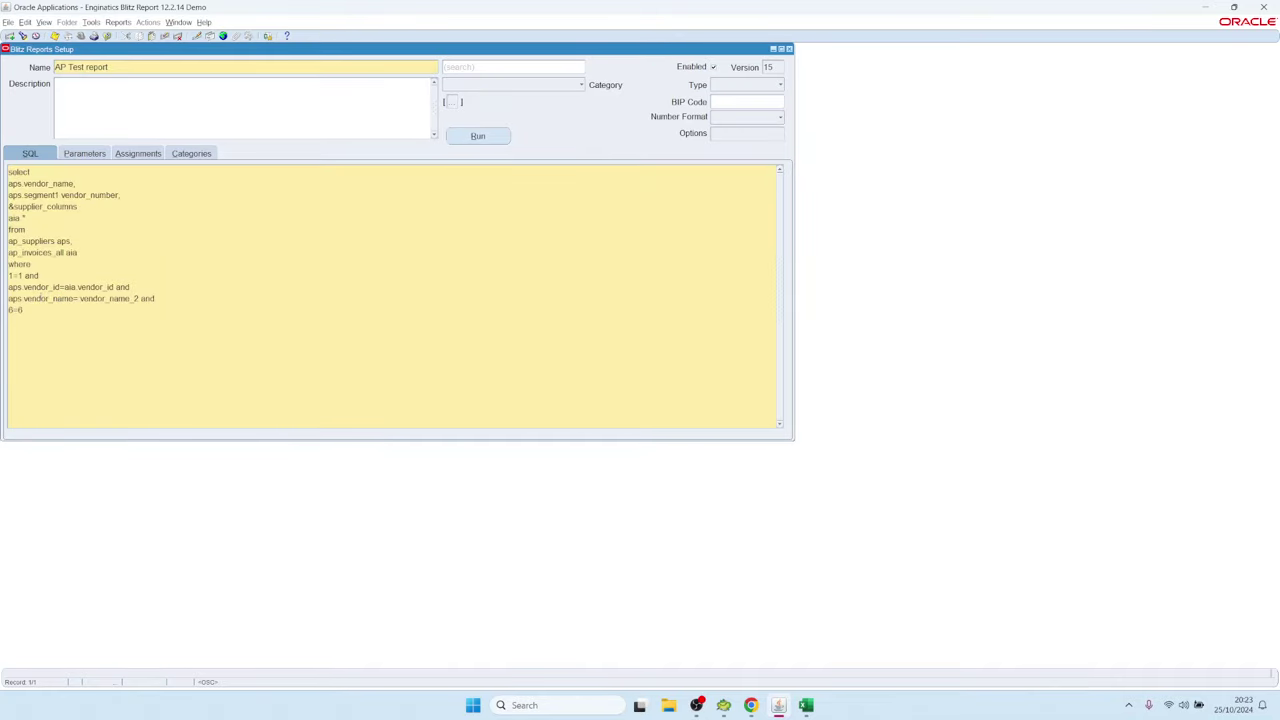
left_click_drag(8, 298, 74, 298)
left_click(105, 299)
type("nvl(:vendor_name_2,aps.vendor_name)")
key("alt+r")
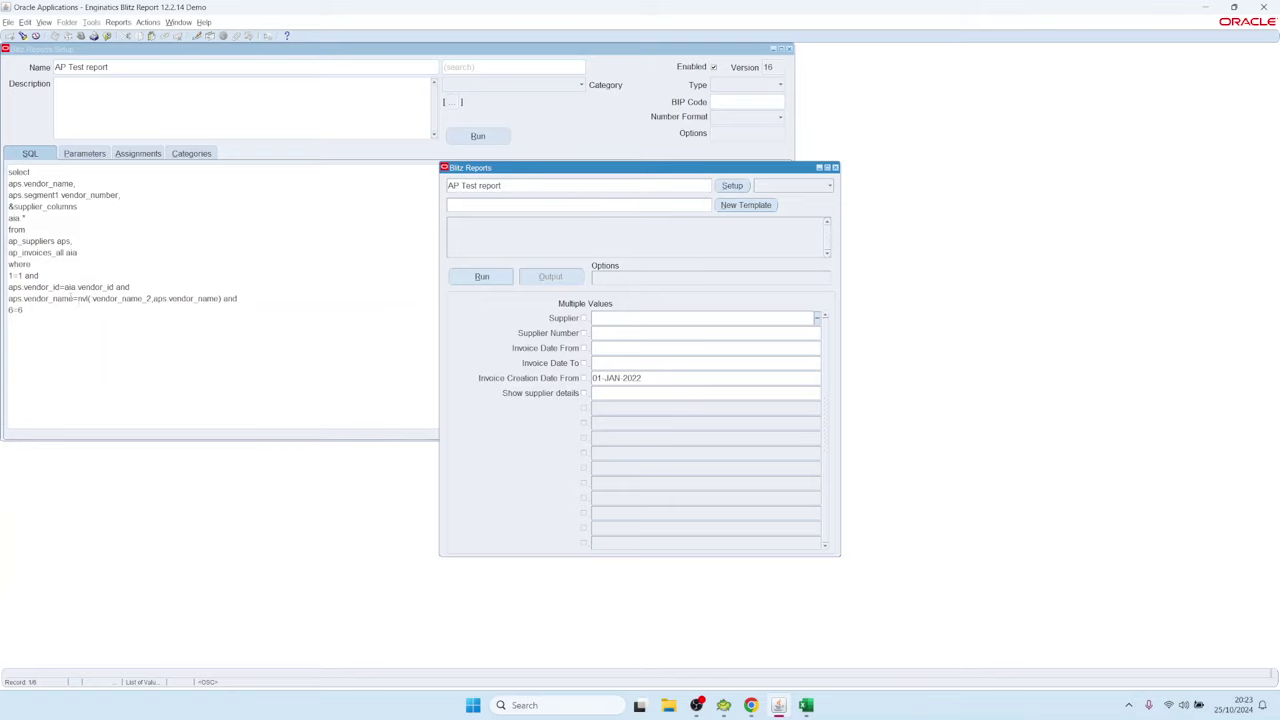
left_click(733, 187)
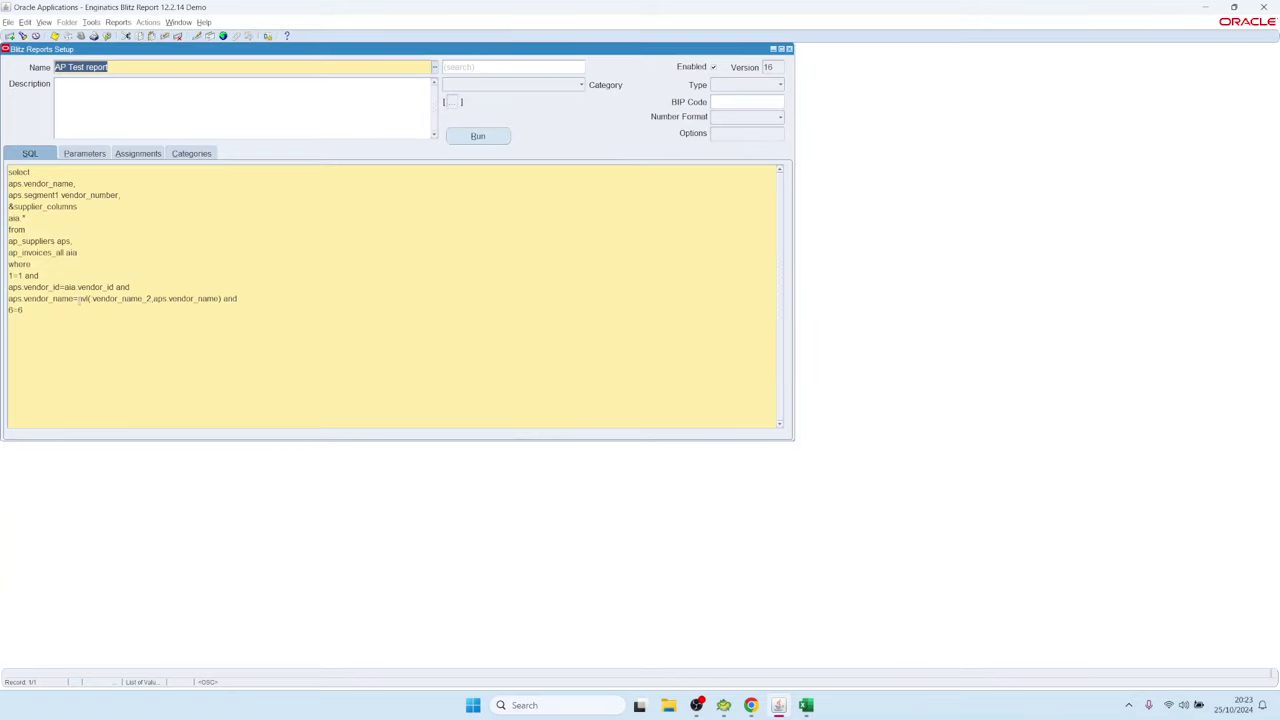
Examine the nvl condition and the 1=1 anchor in the report SQL, and compare the Supplier Number parameter's SQL text.
left_click(90, 298, "shift")
left_click(82, 298)
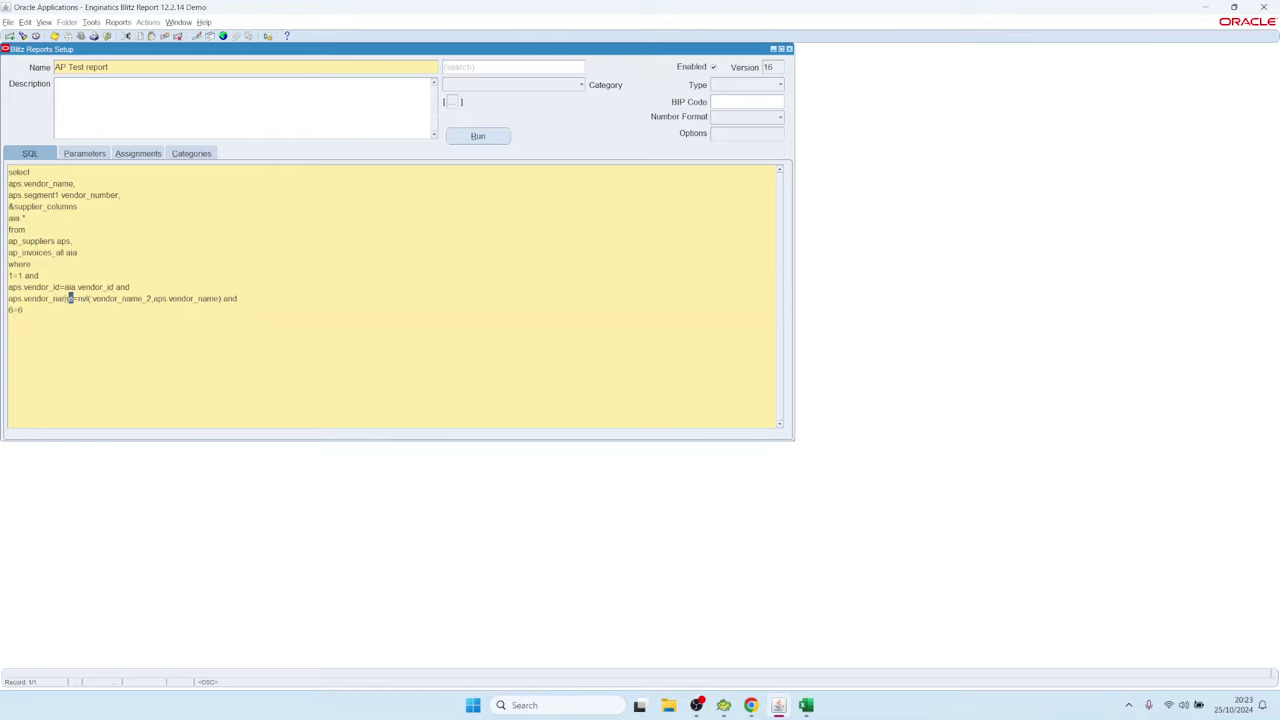
left_click_drag(73, 298, 3, 299)
left_click_drag(76, 299, 6, 298)
left_click(222, 310)
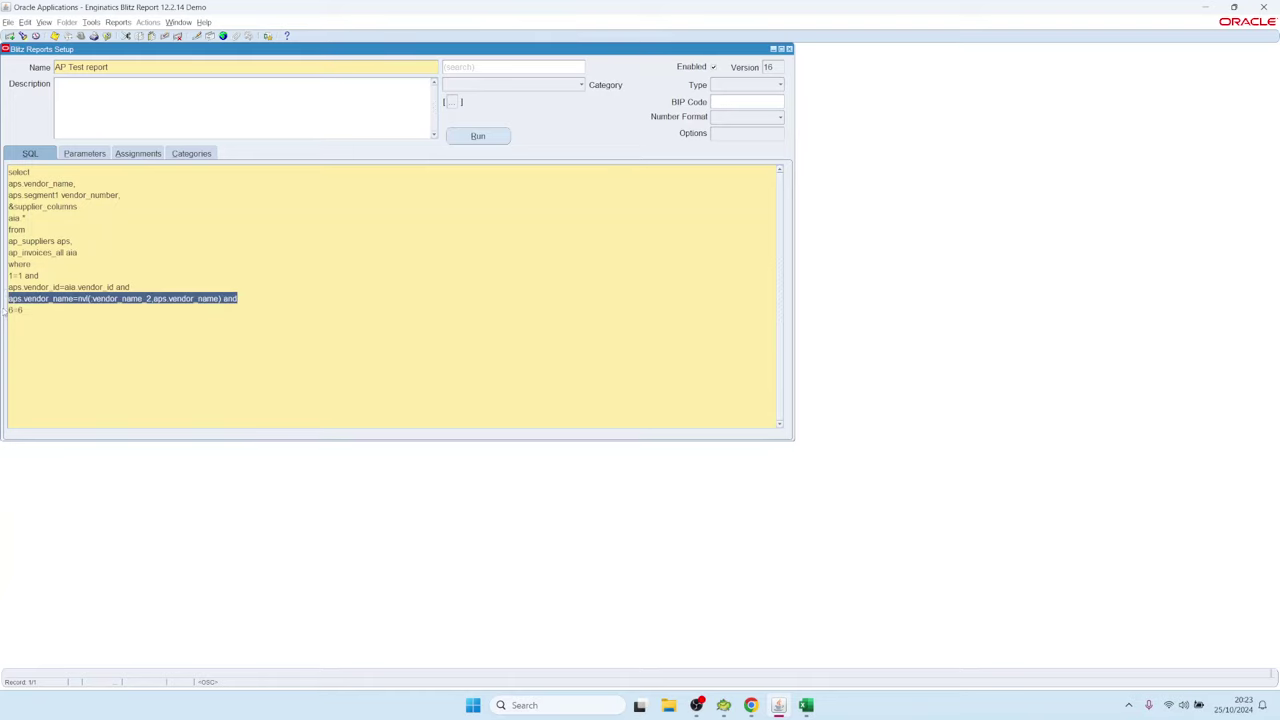
left_click_drag(26, 275, 4, 276)
left_click(78, 153)
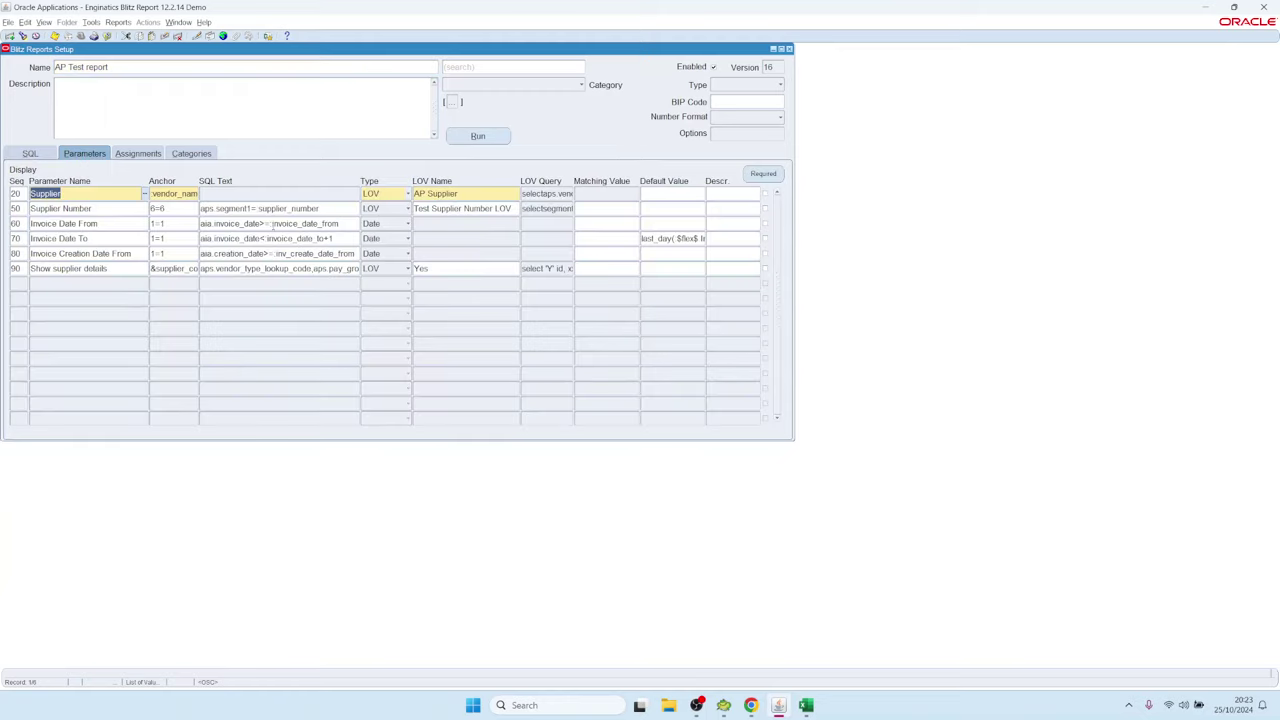
left_click(326, 209)
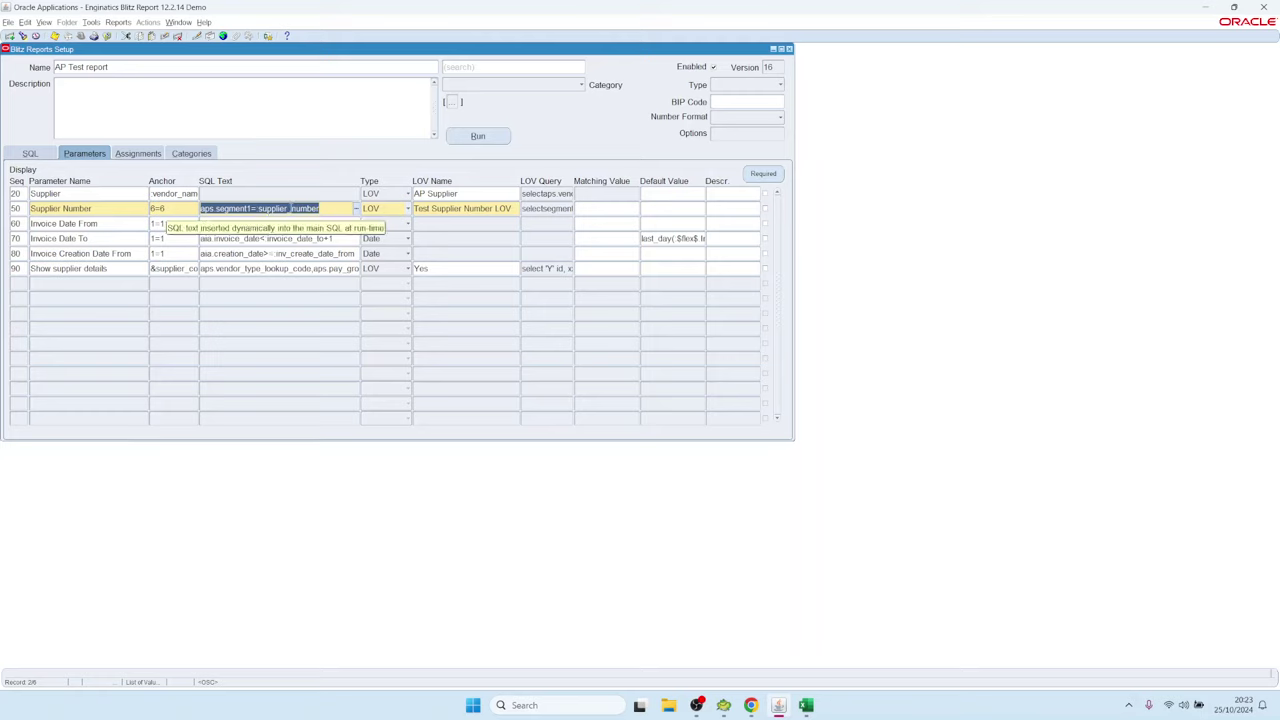
Delete the aps.vendor_name nvl condition line from the report SQL above the 6=6 anchor.
left_click(30, 153)
key("ctrl+a")
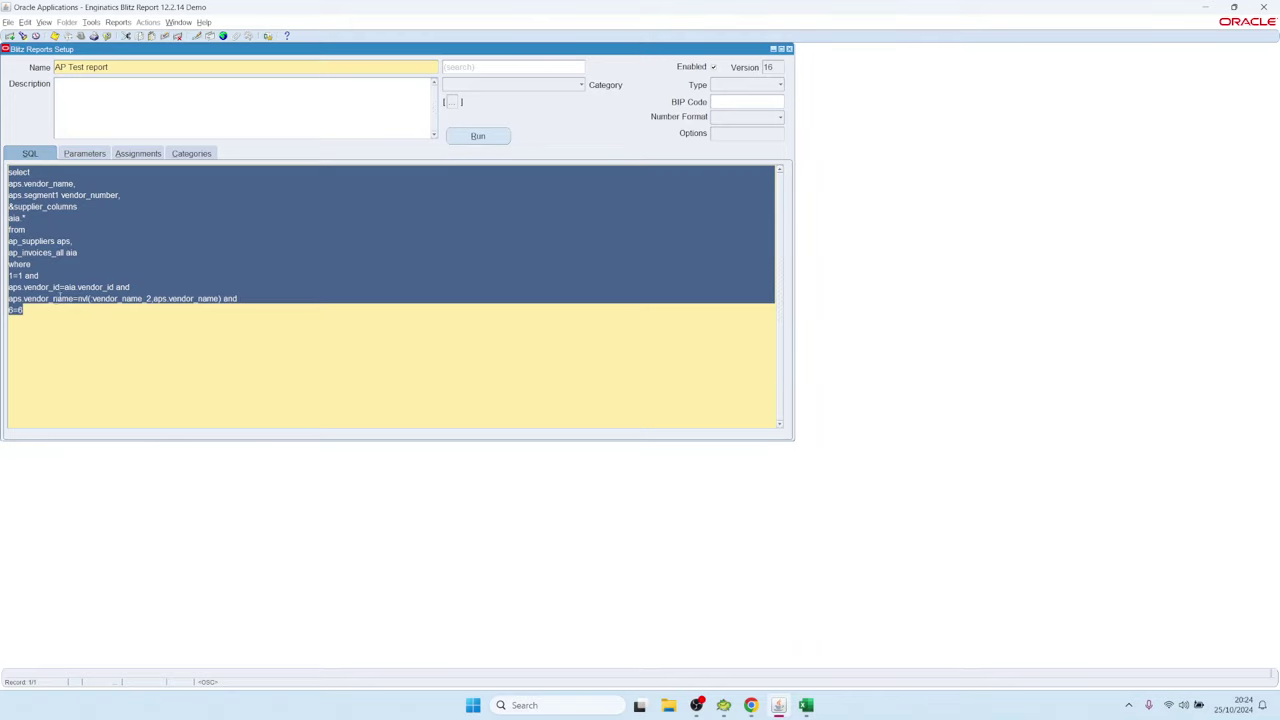
left_click(59, 298)
key("Home")
key("shift+End")
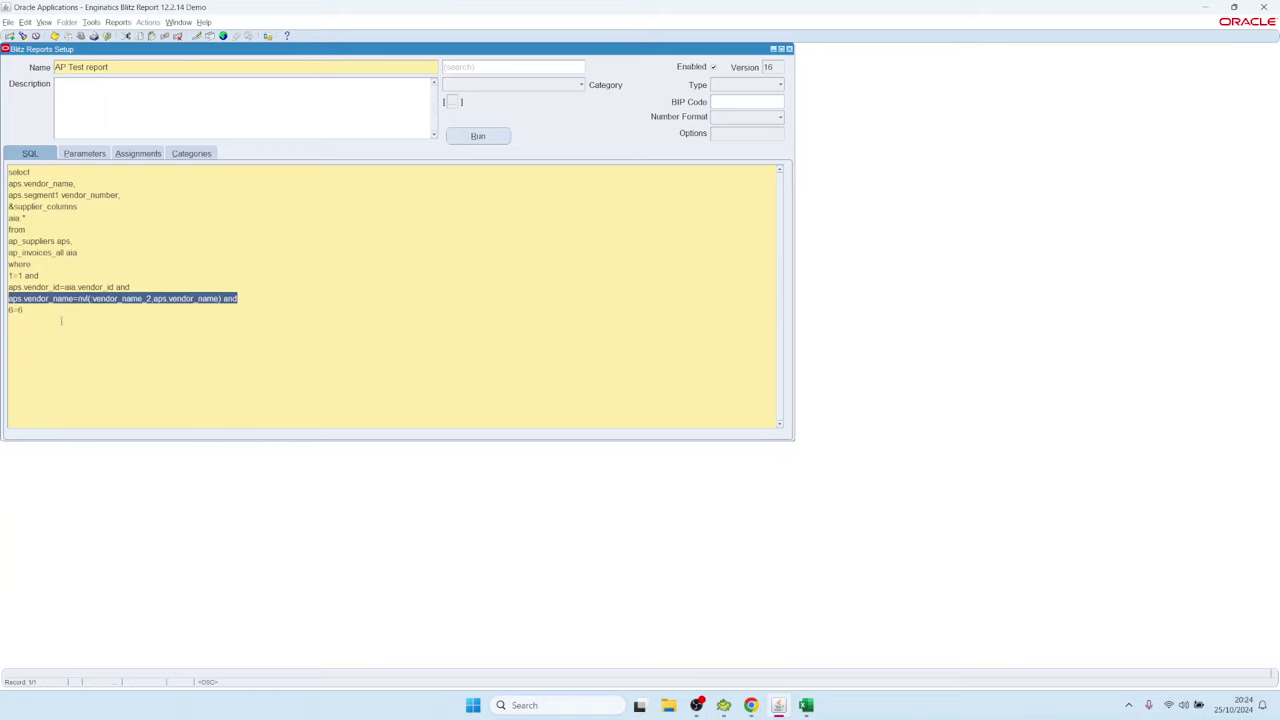
key("BackSpace")
key("BackSpace")
Set the Supplier parameter's anchor to 1=1 from the anchor list.
left_click(96, 156)
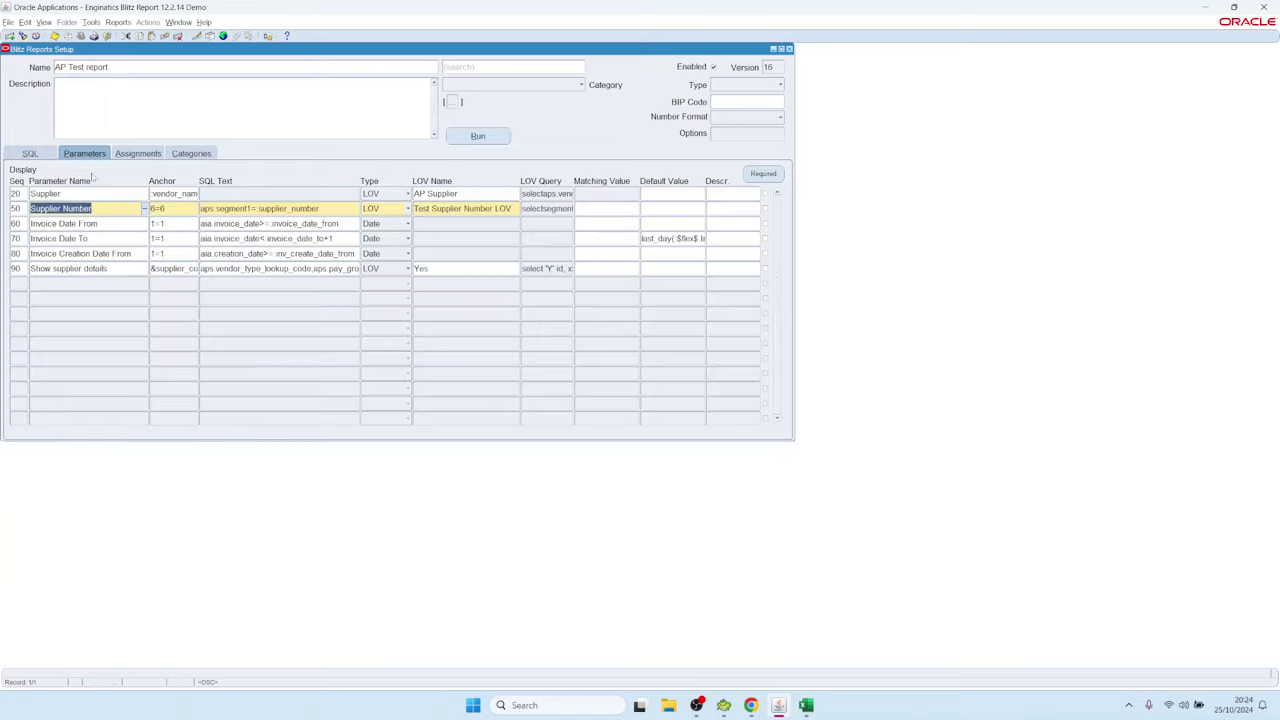
left_click(190, 195)
left_click(195, 194)
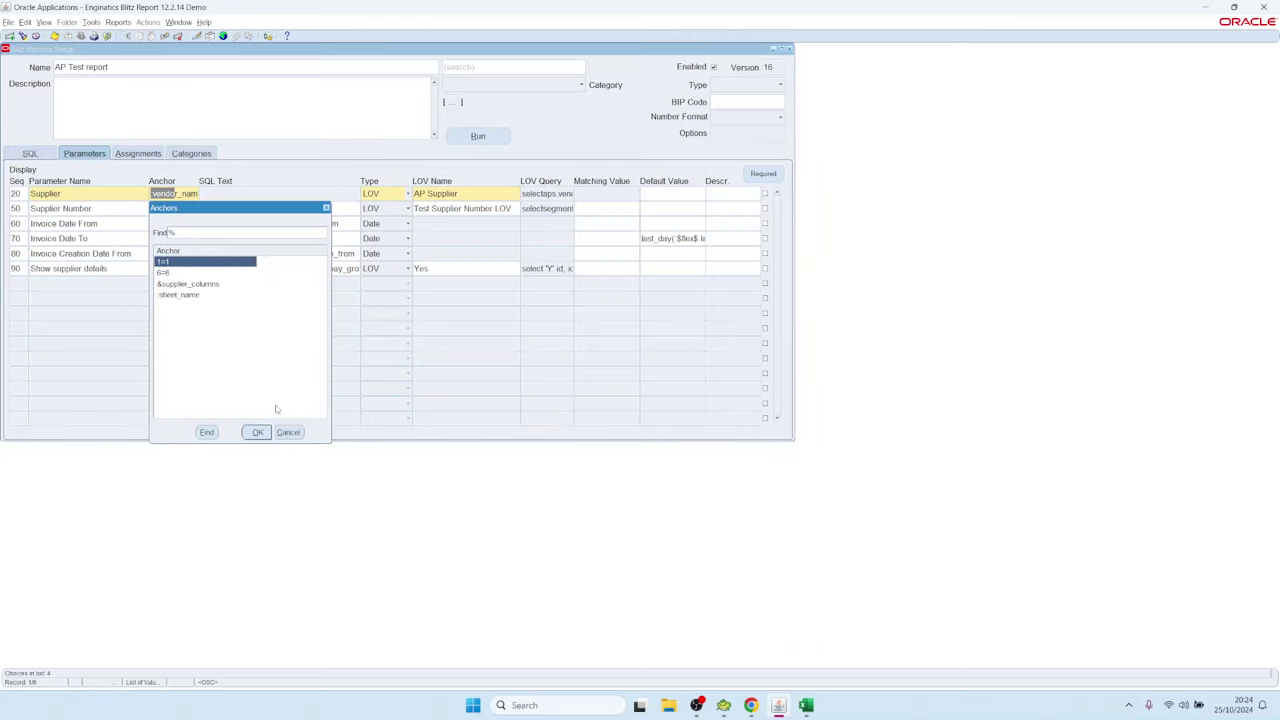
left_click(257, 432)
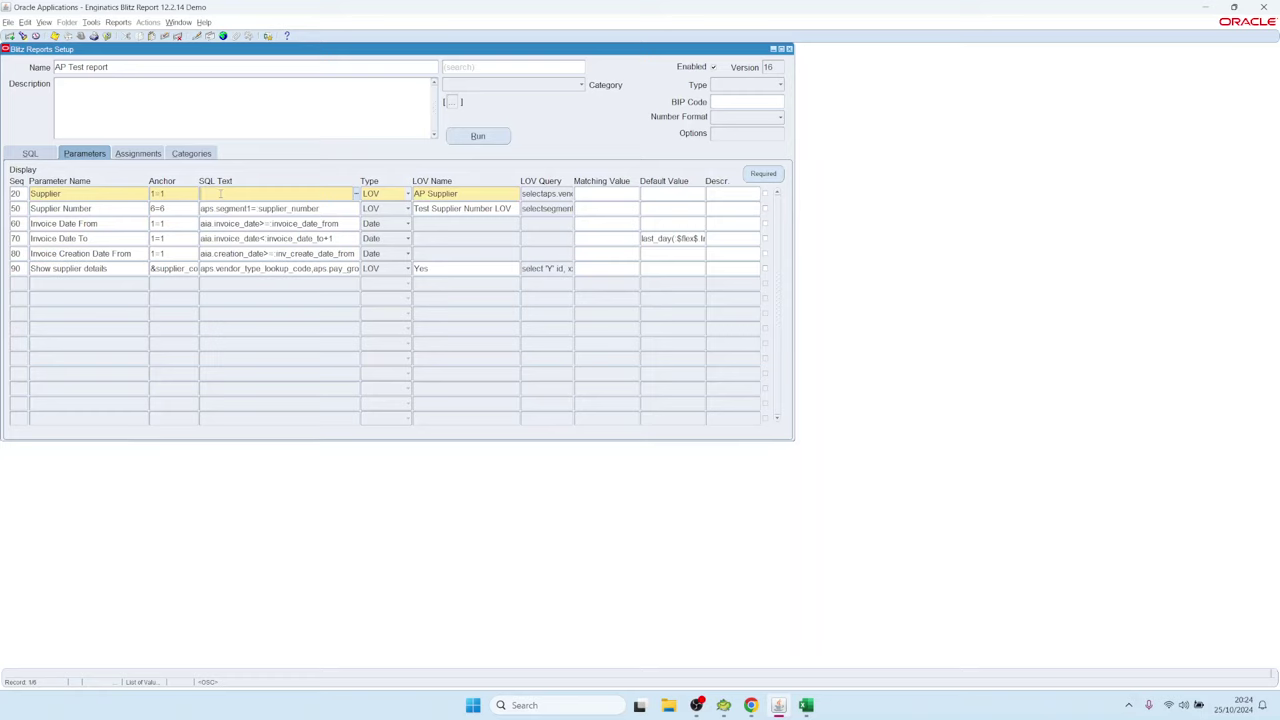
Enter aps.vendor_name=:bind1 as the Supplier parameter's SQL text.
type("aps.vendor_name=:vvndor_namee")
key("ctrl+shift+Left")
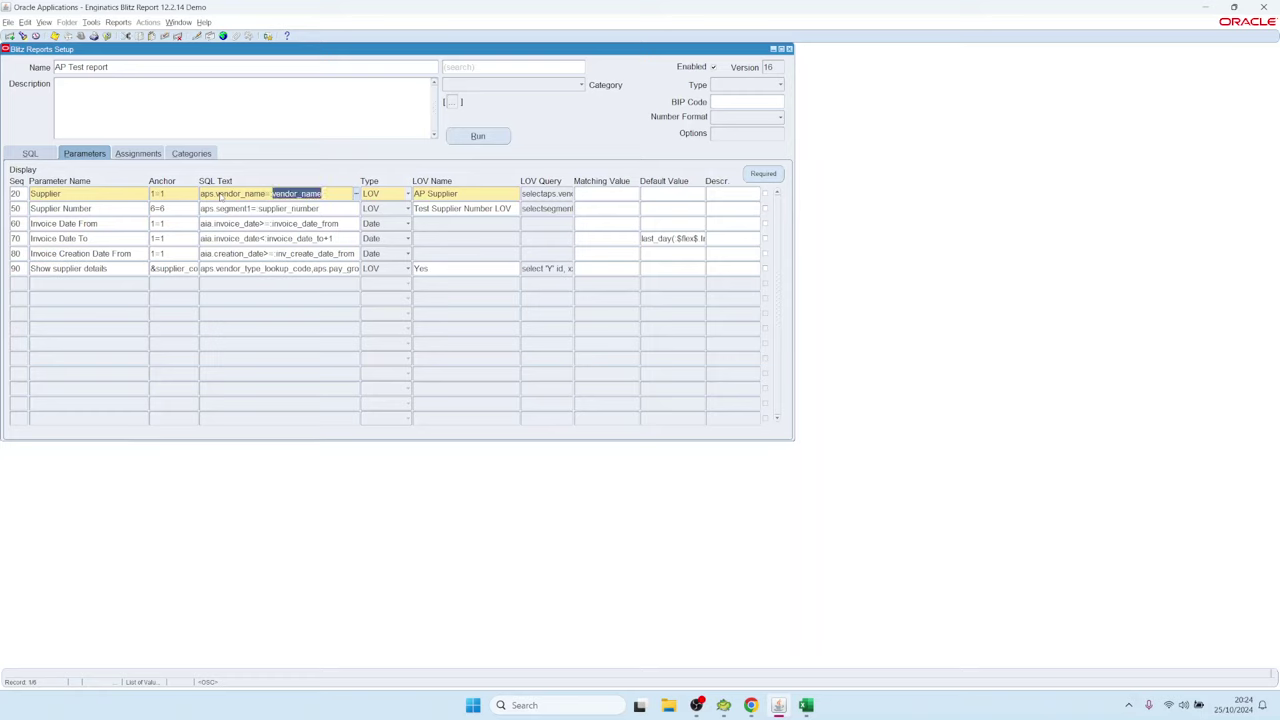
type("pend")
key("Down")
key("Down")
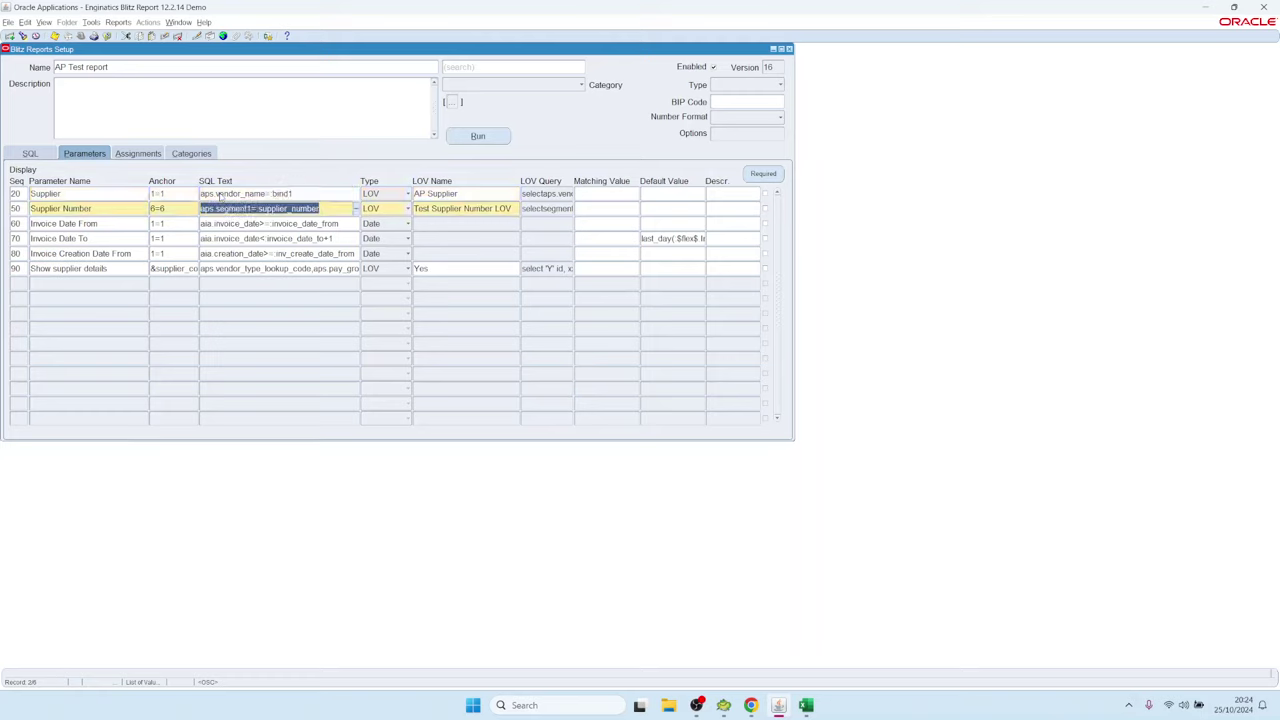
key("Up")
key("Up")
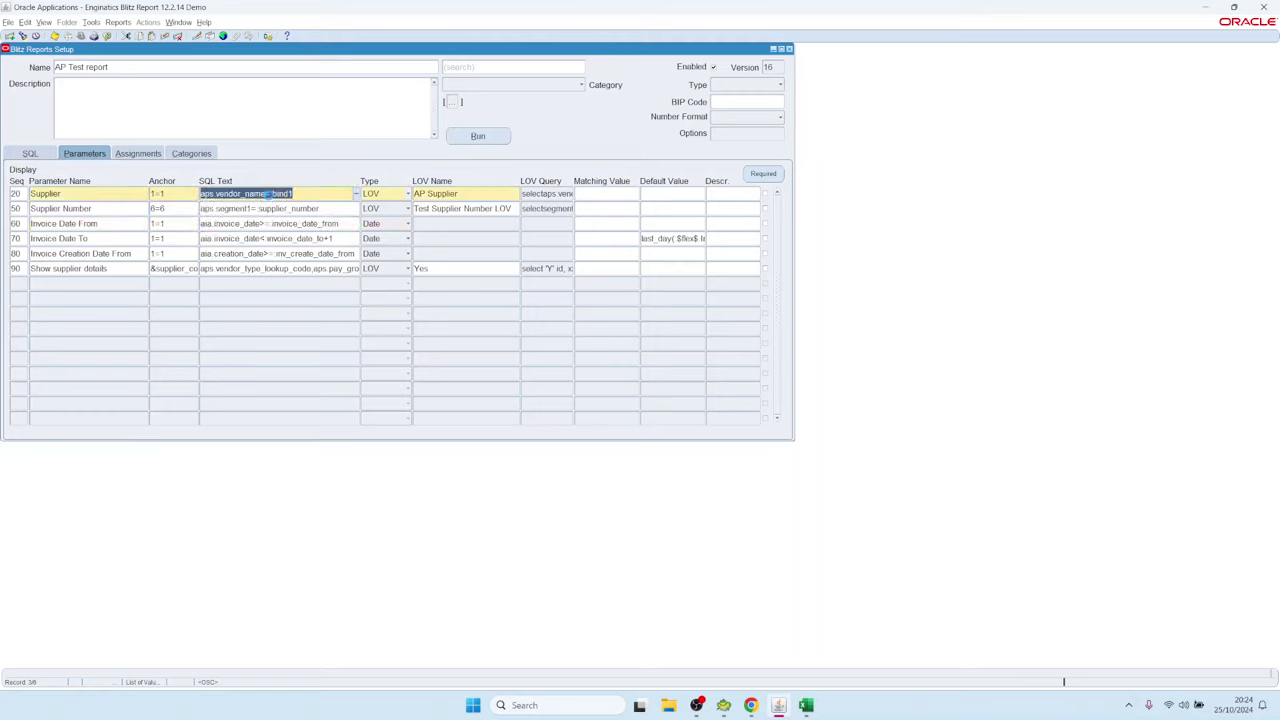
left_click_drag(272, 193, 297, 193)
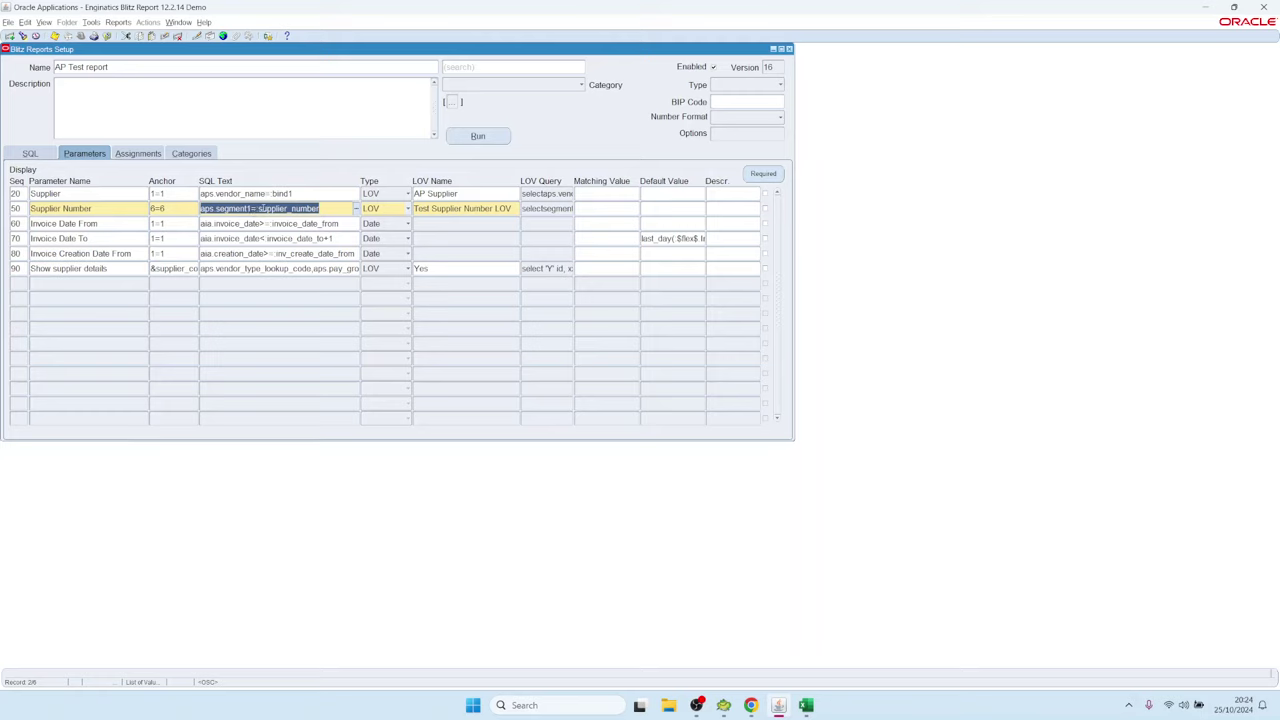
Replace the bind in the Supplier Number parameter's SQL text with :bind1 and compare it with the Supplier parameter's bind.
double_click(259, 208)
type("bind1")
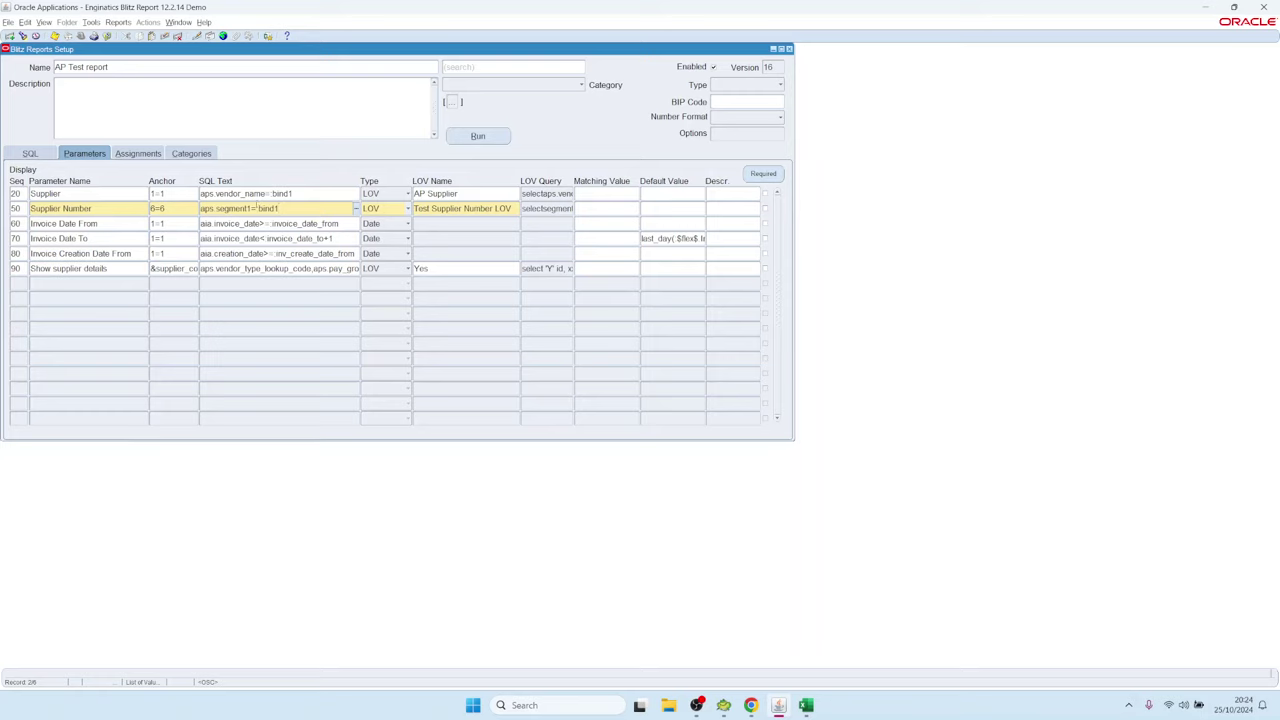
key("Up")
key("Down")
key("Up")
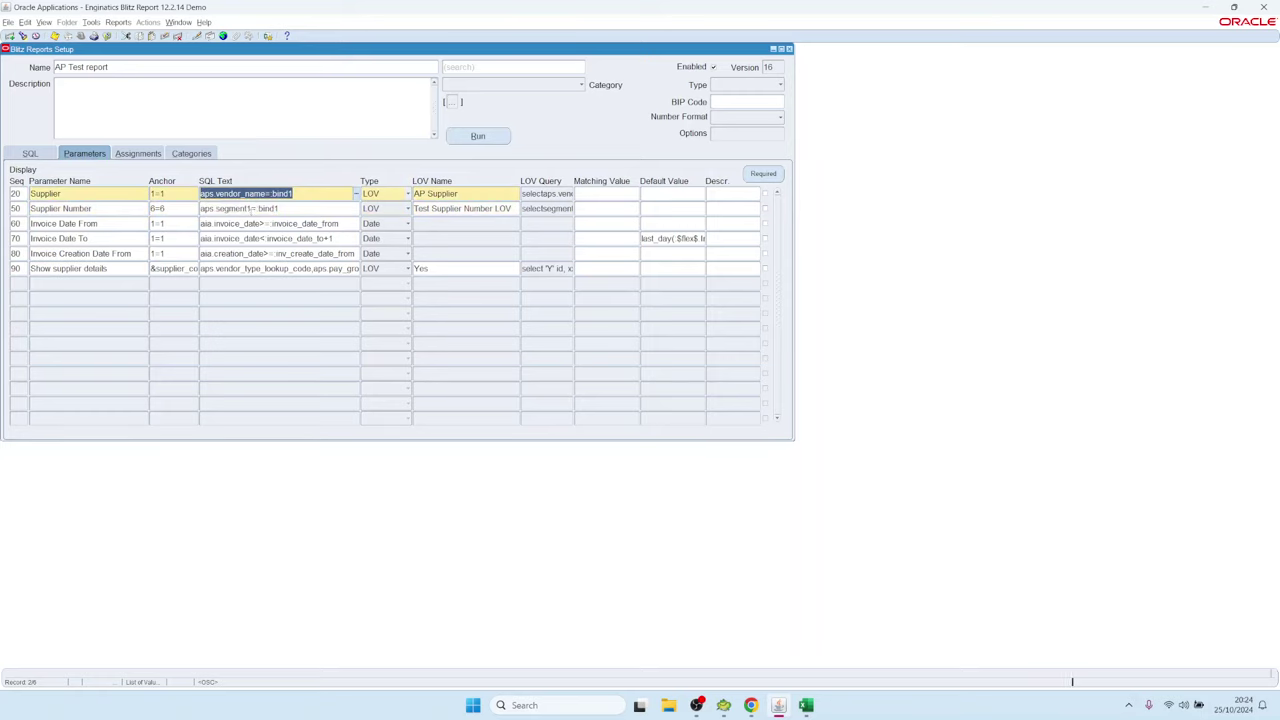
key("Down")
key("Up")
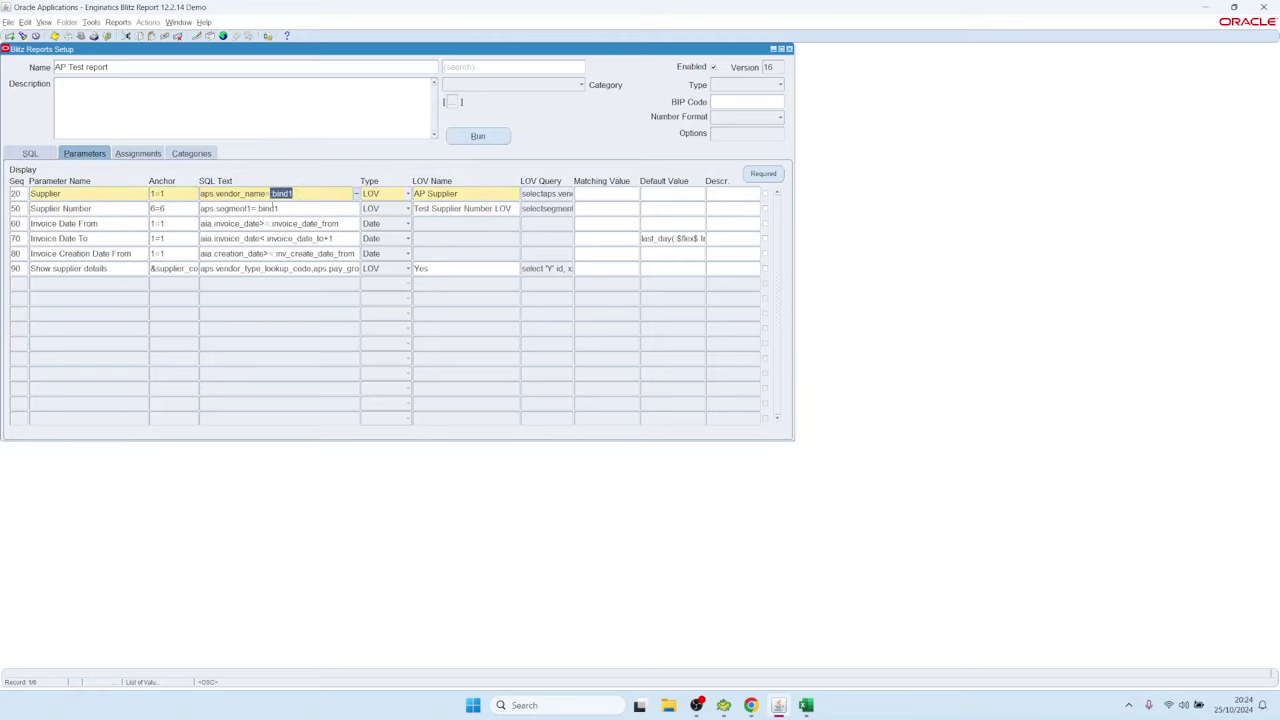
Rename the Supplier Number parameter's bind to :bind2 and select the SQL text of Show supplier details.
key("Down")
left_click(283, 207)
key("BackSpace")
type("2")
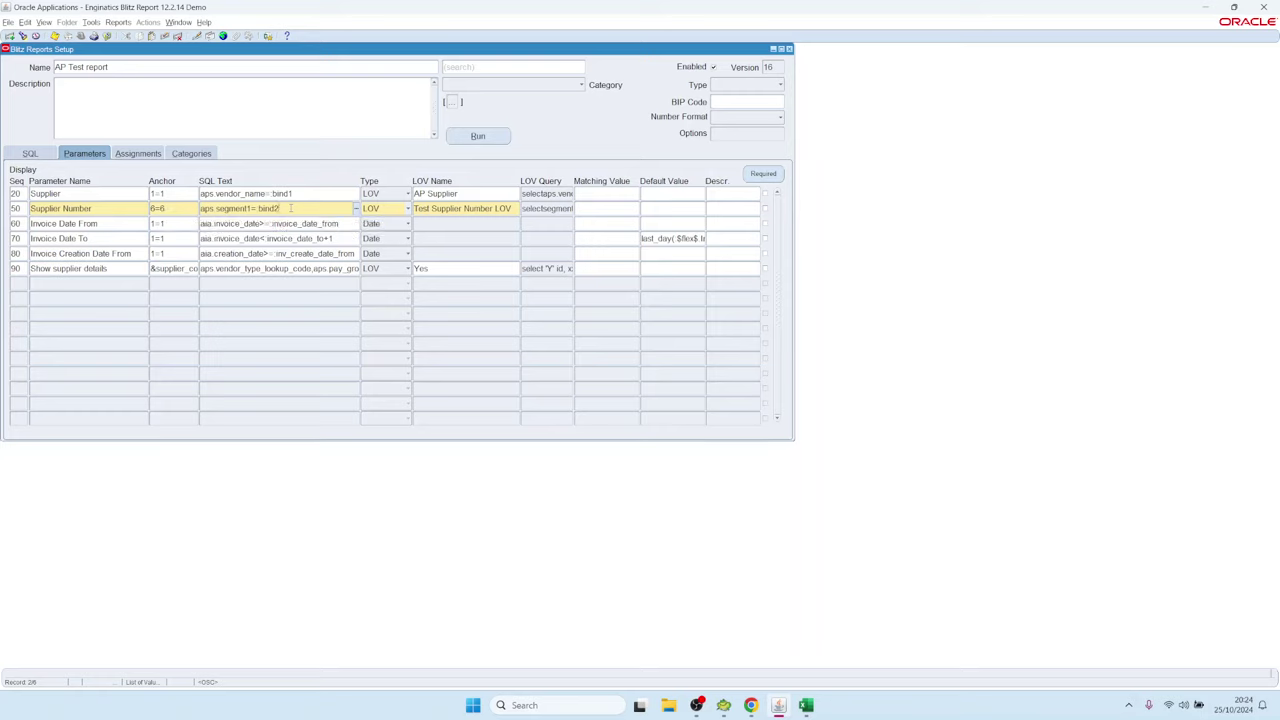
key("Up")
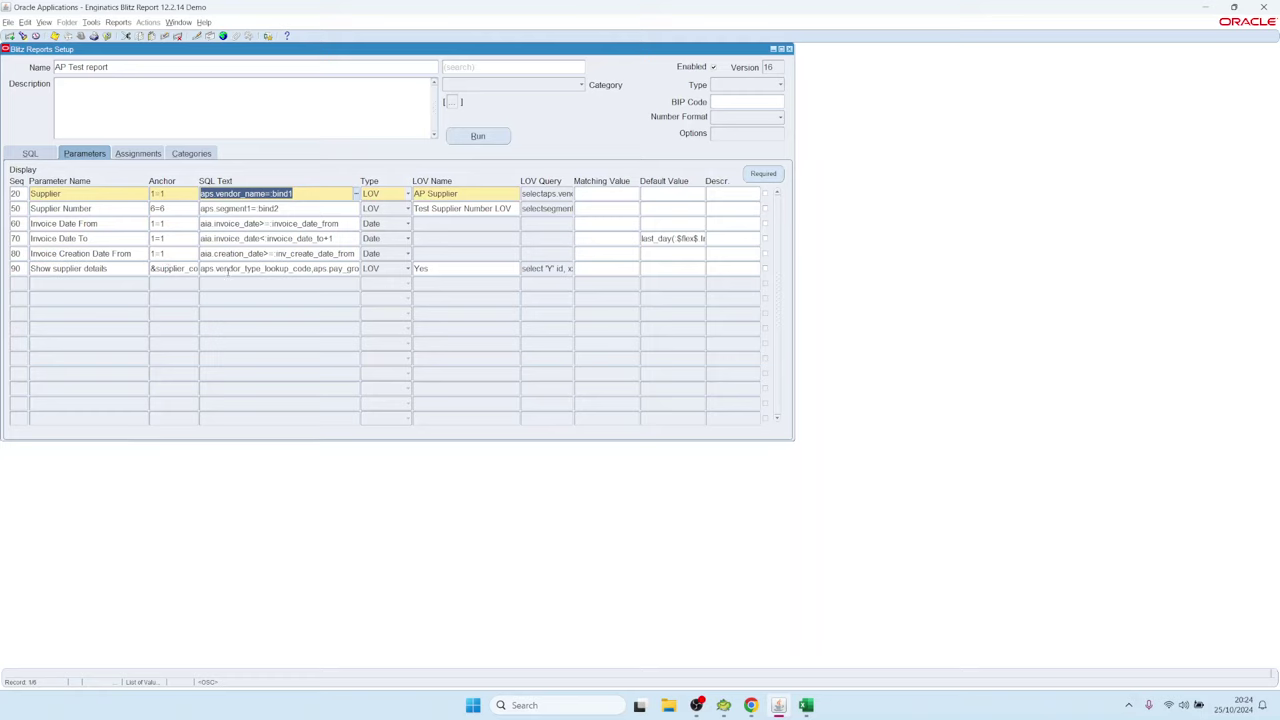
left_click(228, 269)
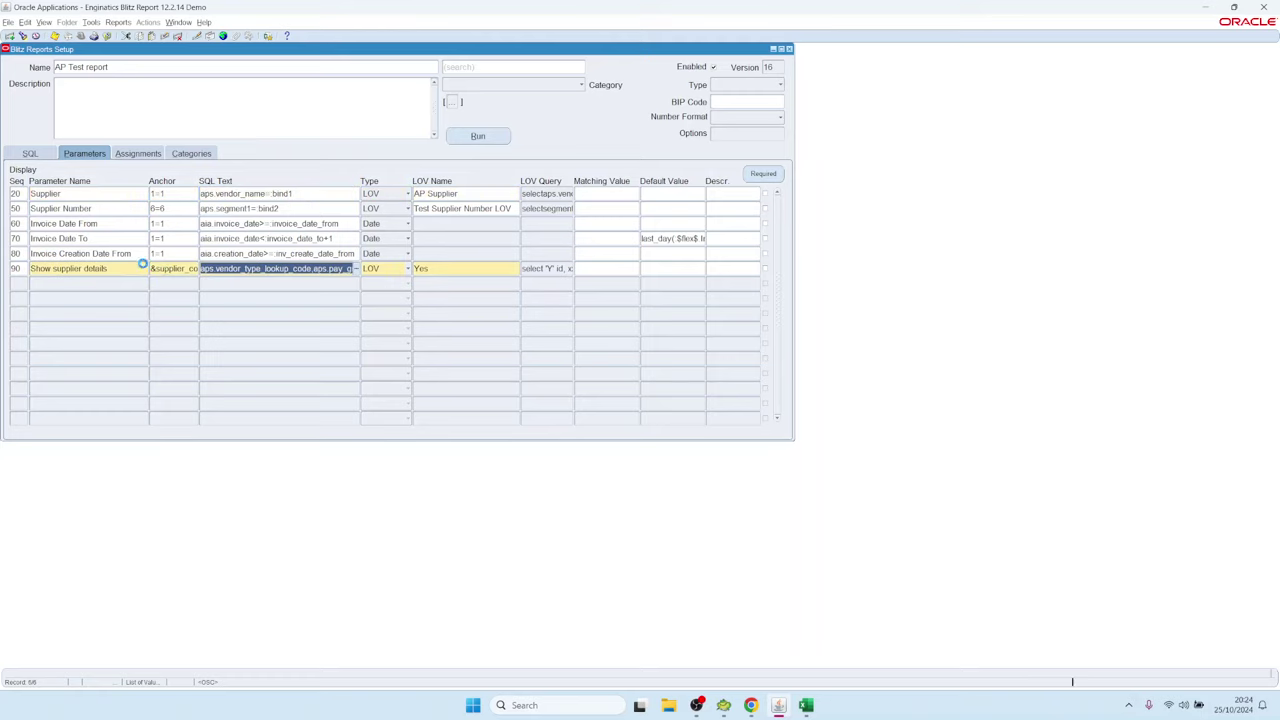
Save the AP Test report and open the AP Suppliers report in the report setup.
key("ctrl+s")
left_click(121, 68)
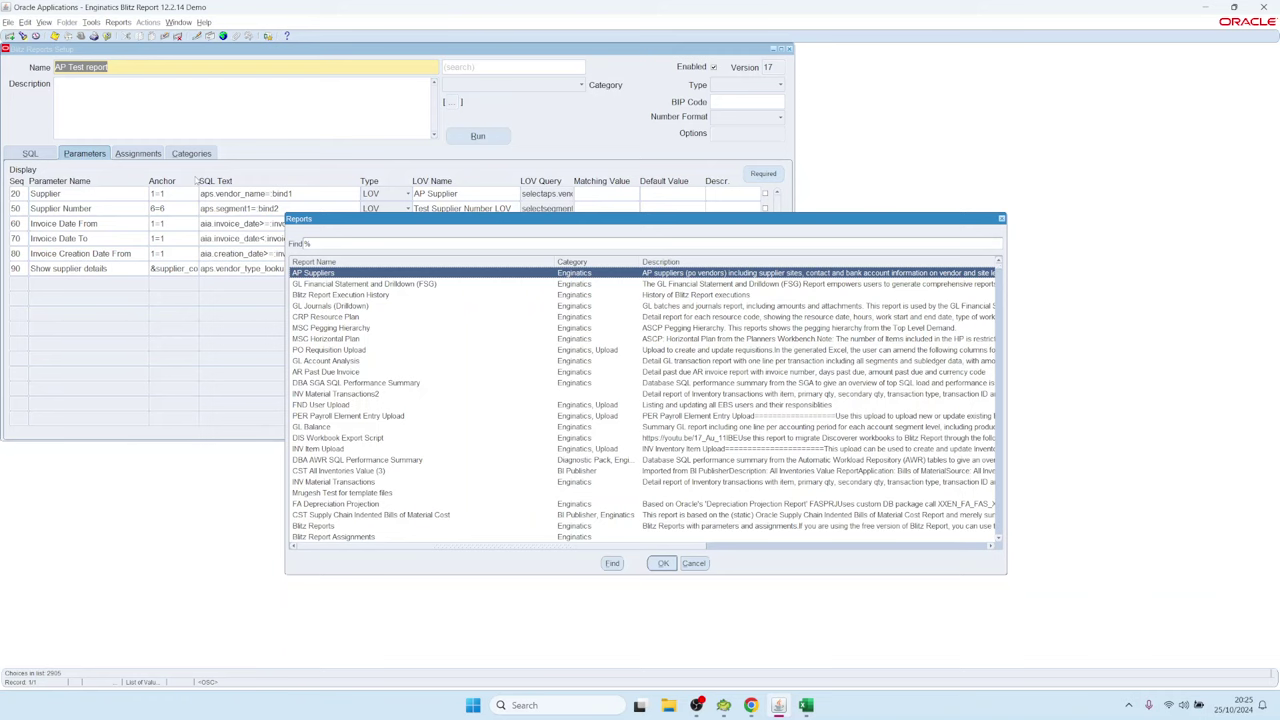
key("Return")
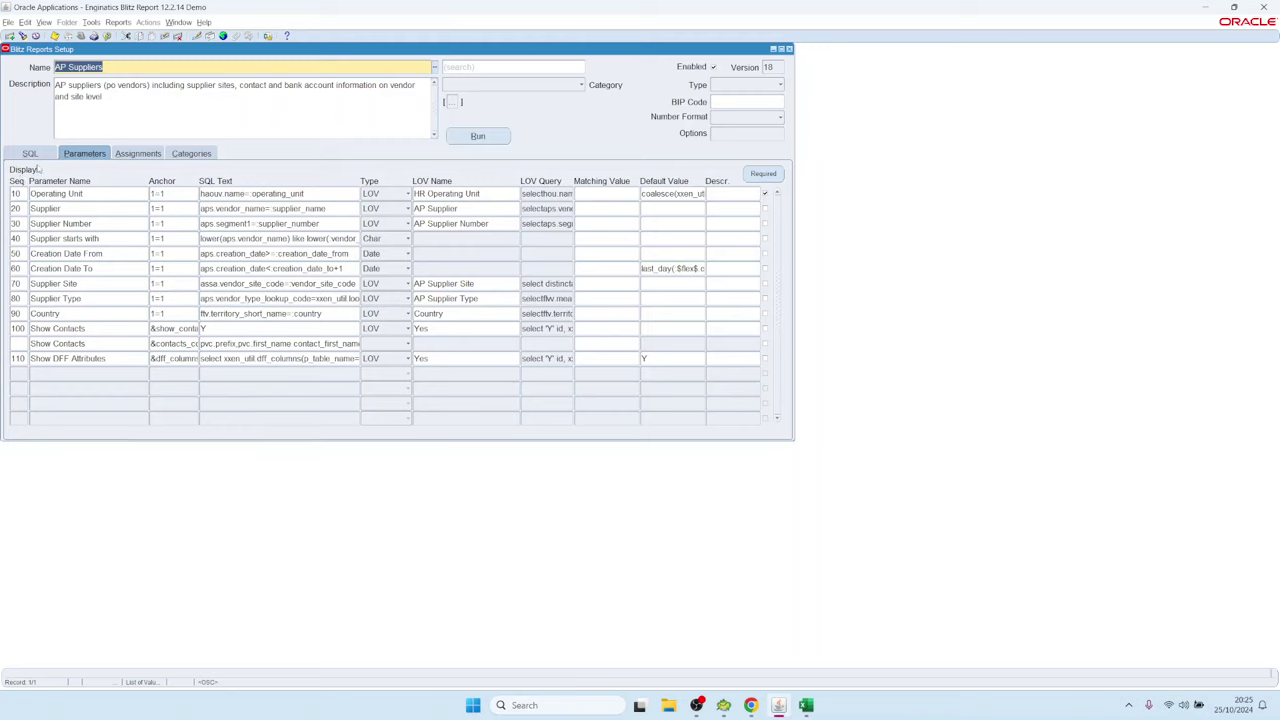
Examine the 1=1 anchors of the first three AP Suppliers parameters and the :supplier_name bind in the Supplier SQL text.
left_click(176, 193)
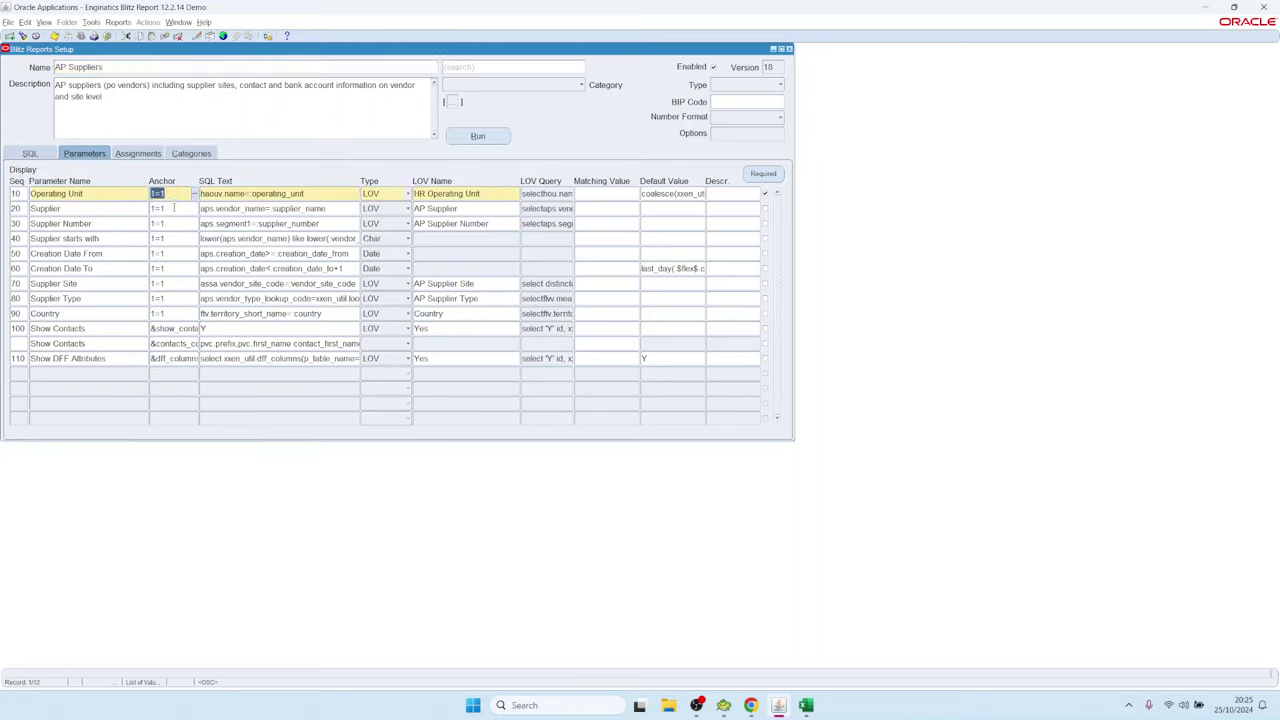
left_click(174, 208)
left_click(175, 223)
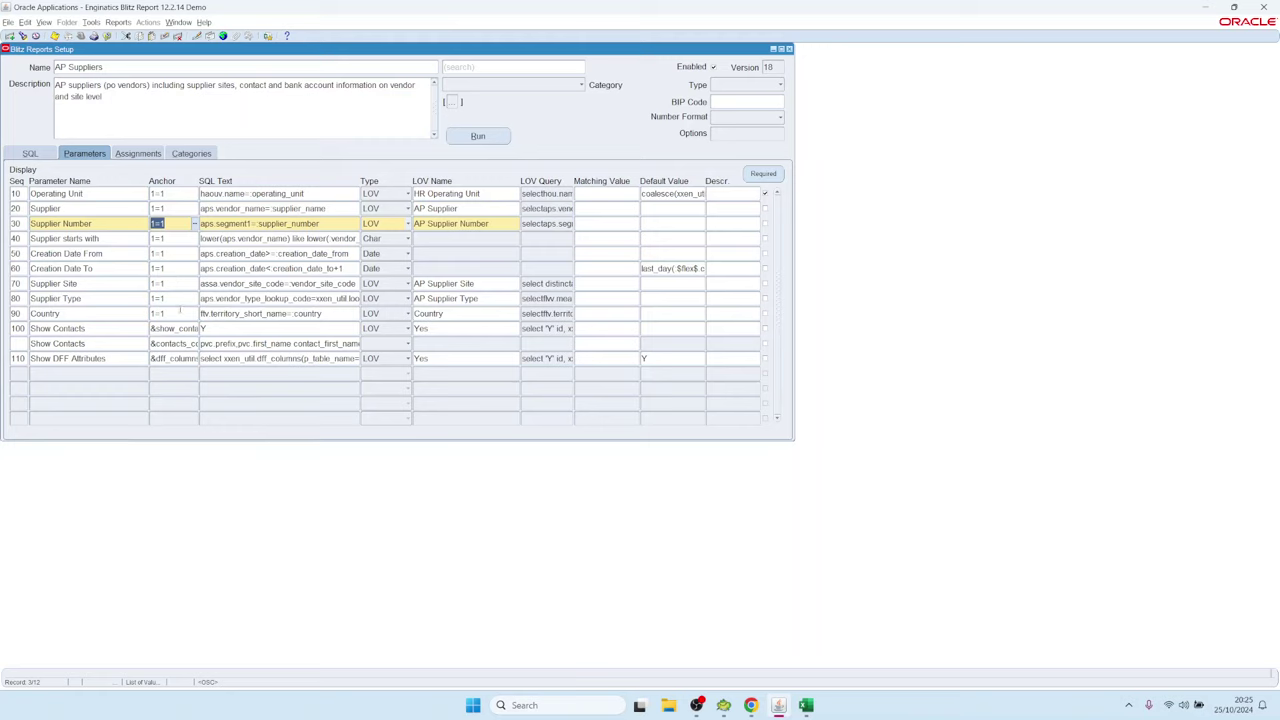
left_click(252, 209)
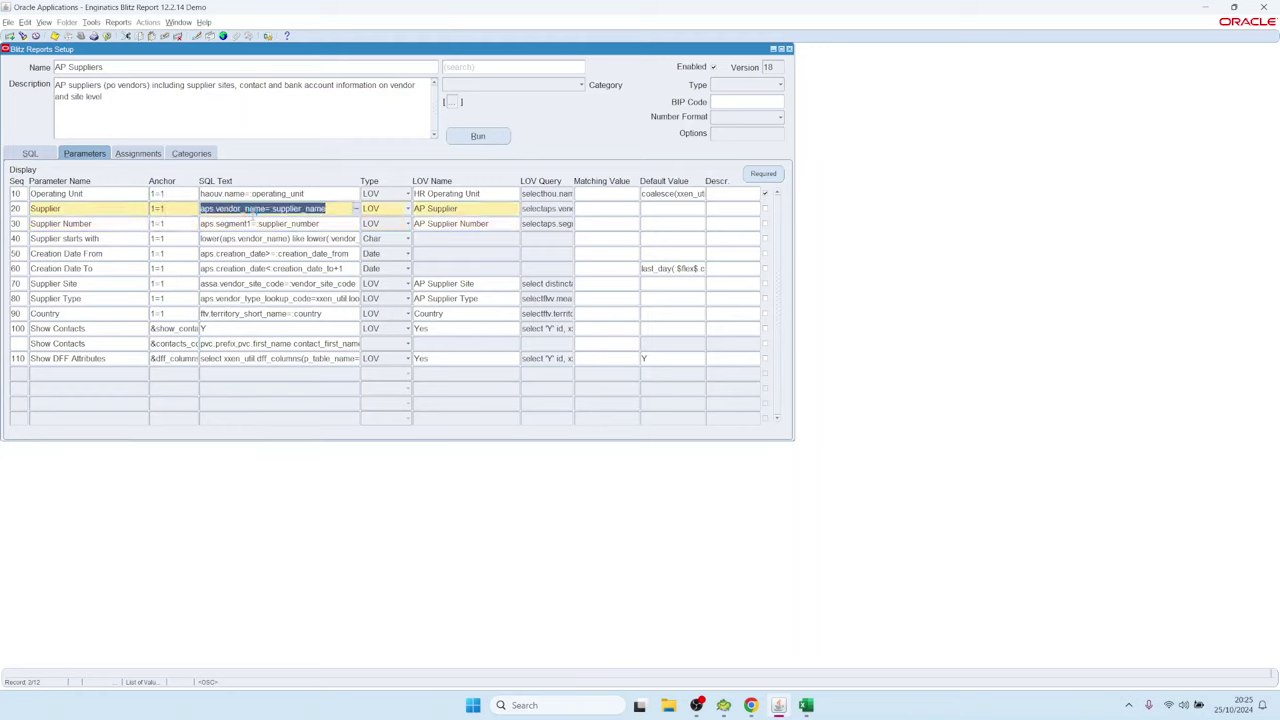
double_click(272, 208)
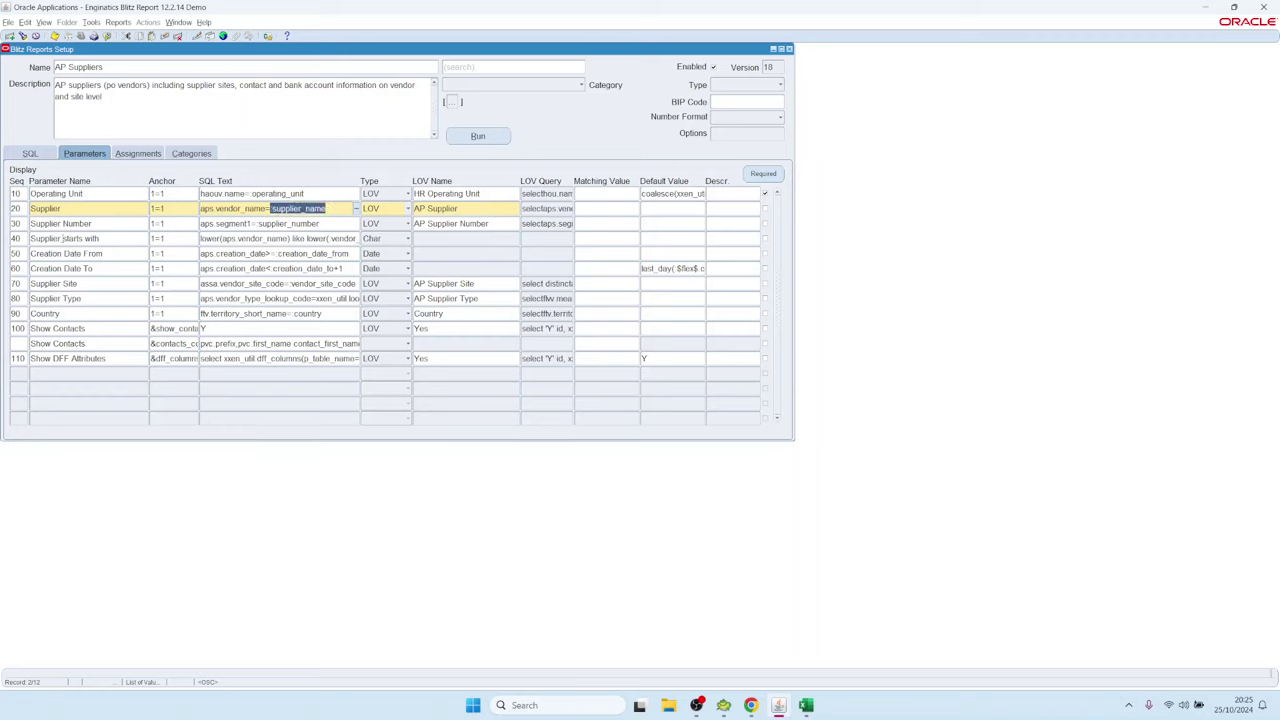
Examine the two Show Contacts parameter rows and the list of values assigned to the first one.
left_click(72, 314)
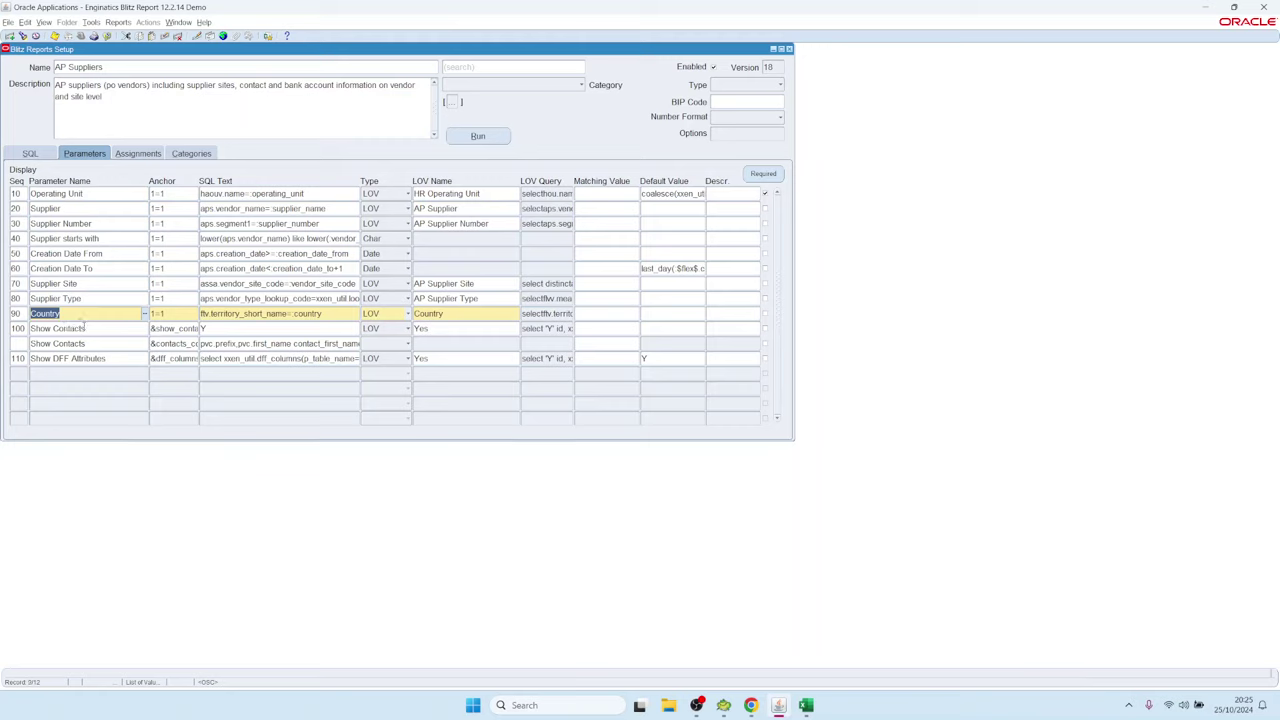
left_click(82, 328)
left_click(88, 344)
left_click(87, 329)
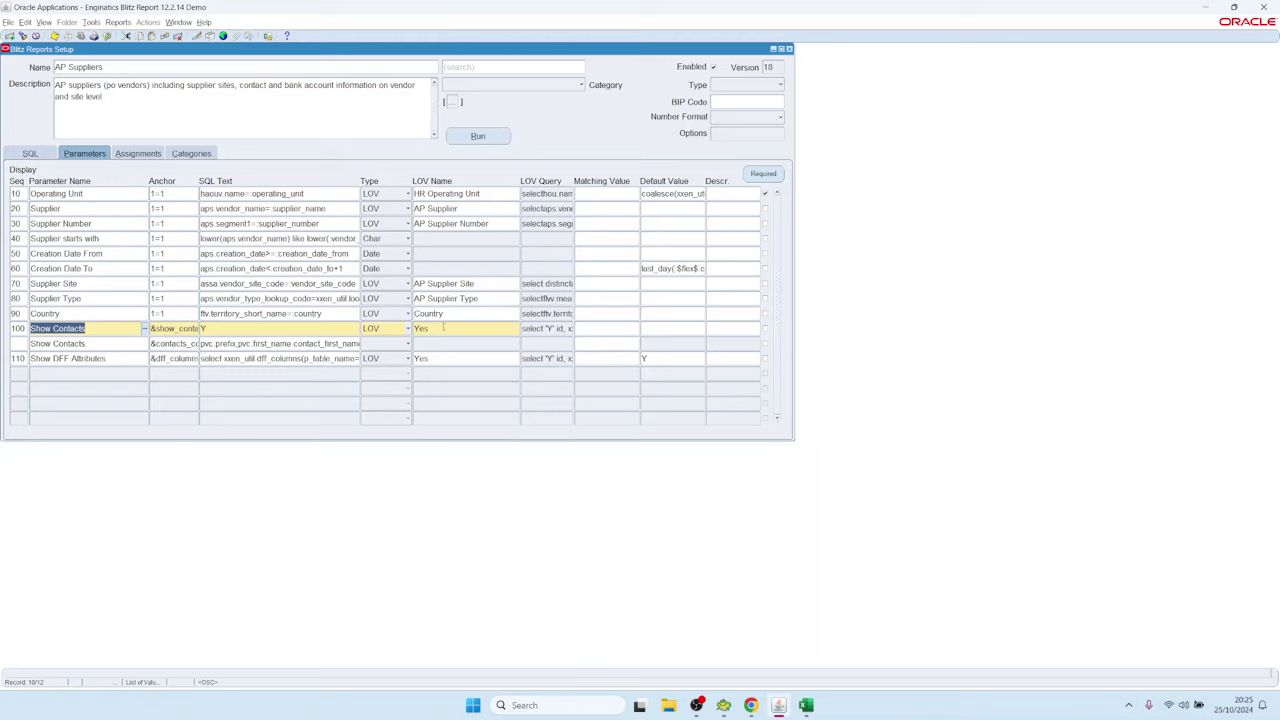
left_click(443, 328)
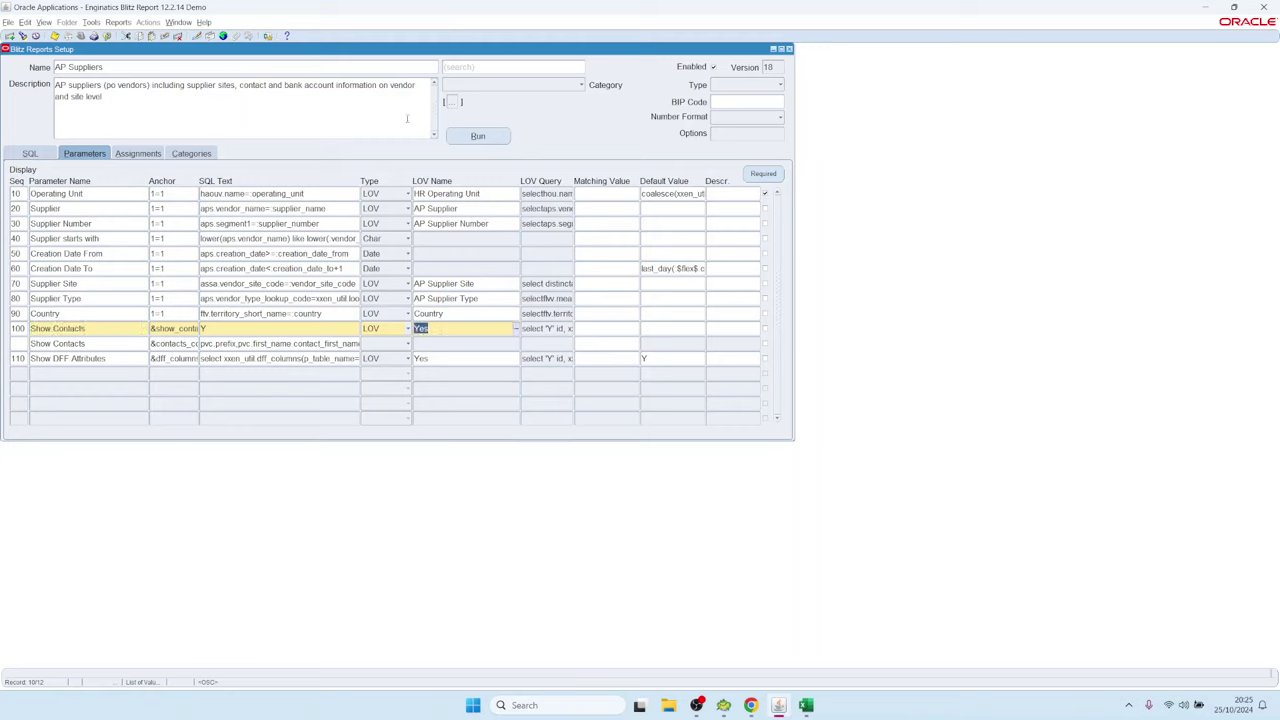
Open the AP Suppliers run form and inspect its Show Contacts and Show DFF Attributes parameters.
left_click(478, 136)
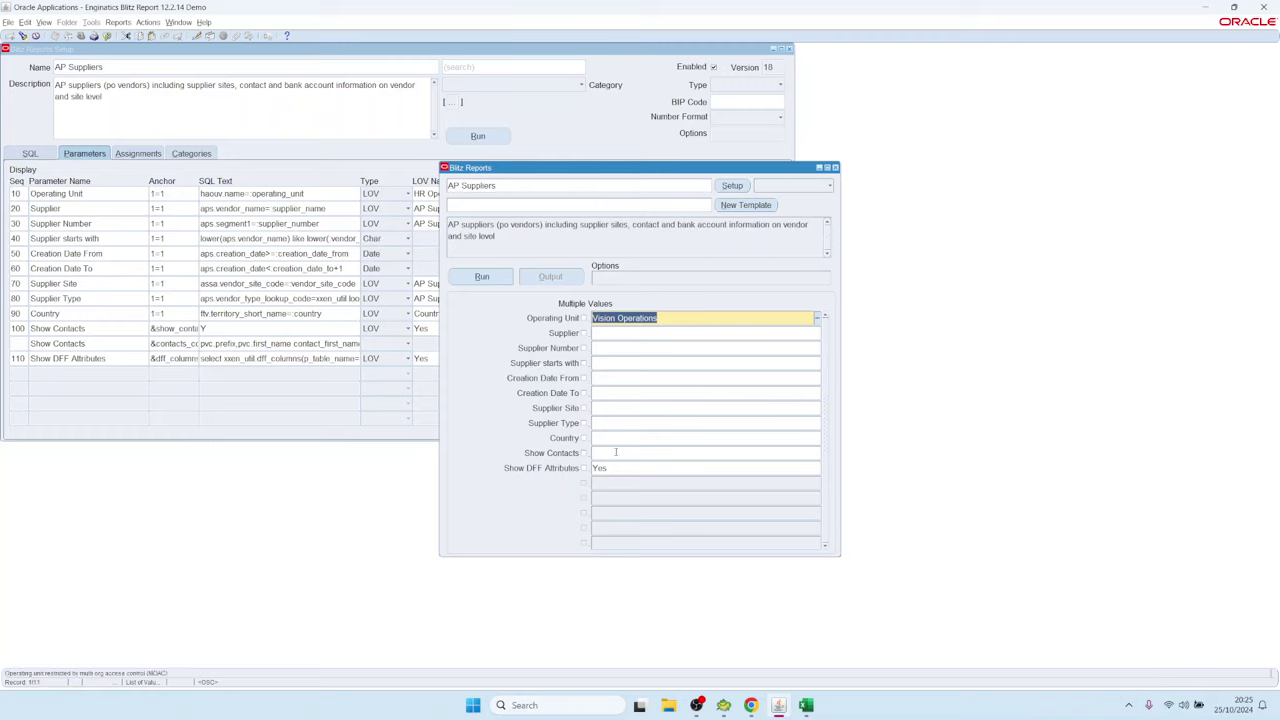
left_click(618, 452)
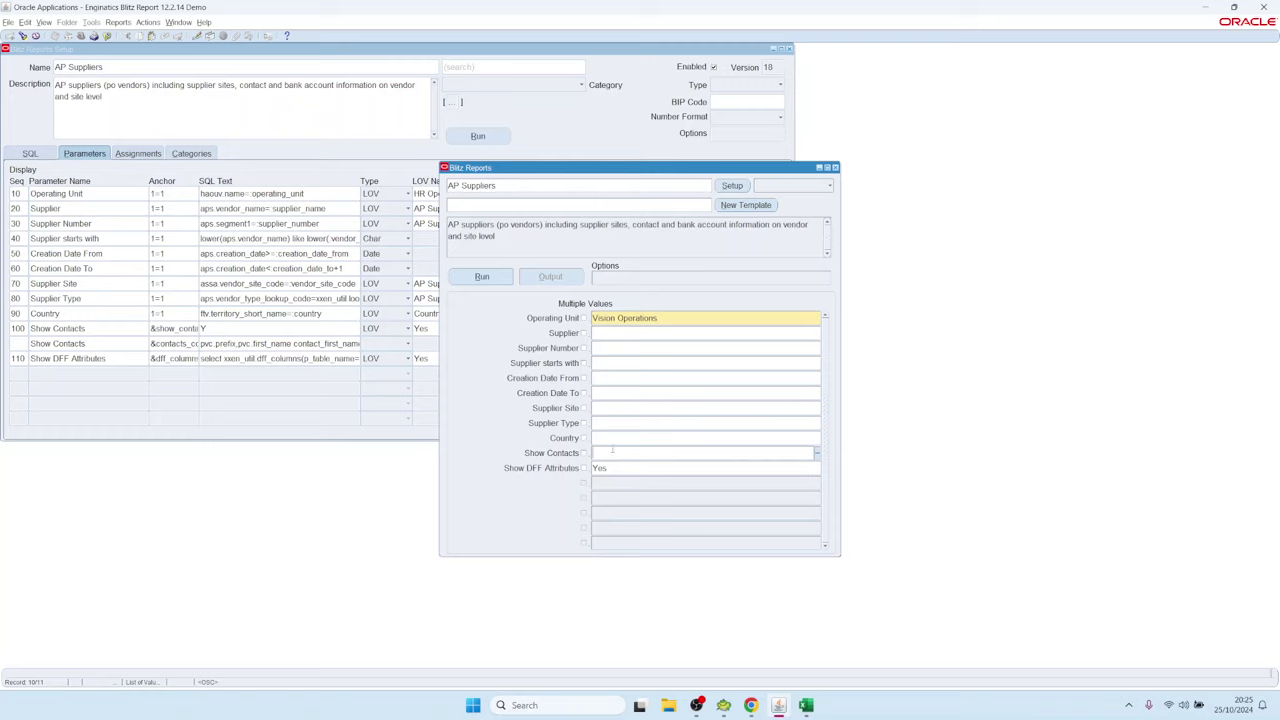
left_click(614, 452)
left_click(605, 465)
key("Delete")
Open the AP Suppliers SQL in an enlarged editor and search it for & to locate the &contacts_columns lexical.
left_click(733, 187)
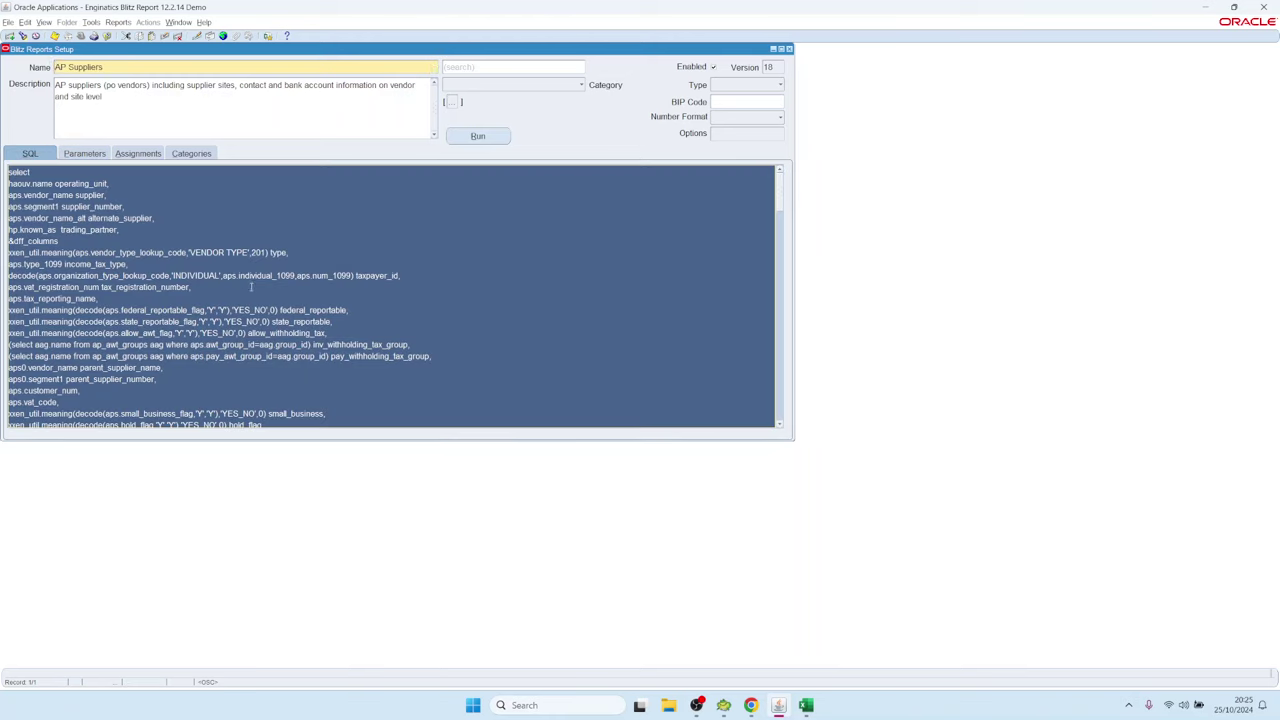
left_click(228, 214)
key("ctrl+e")
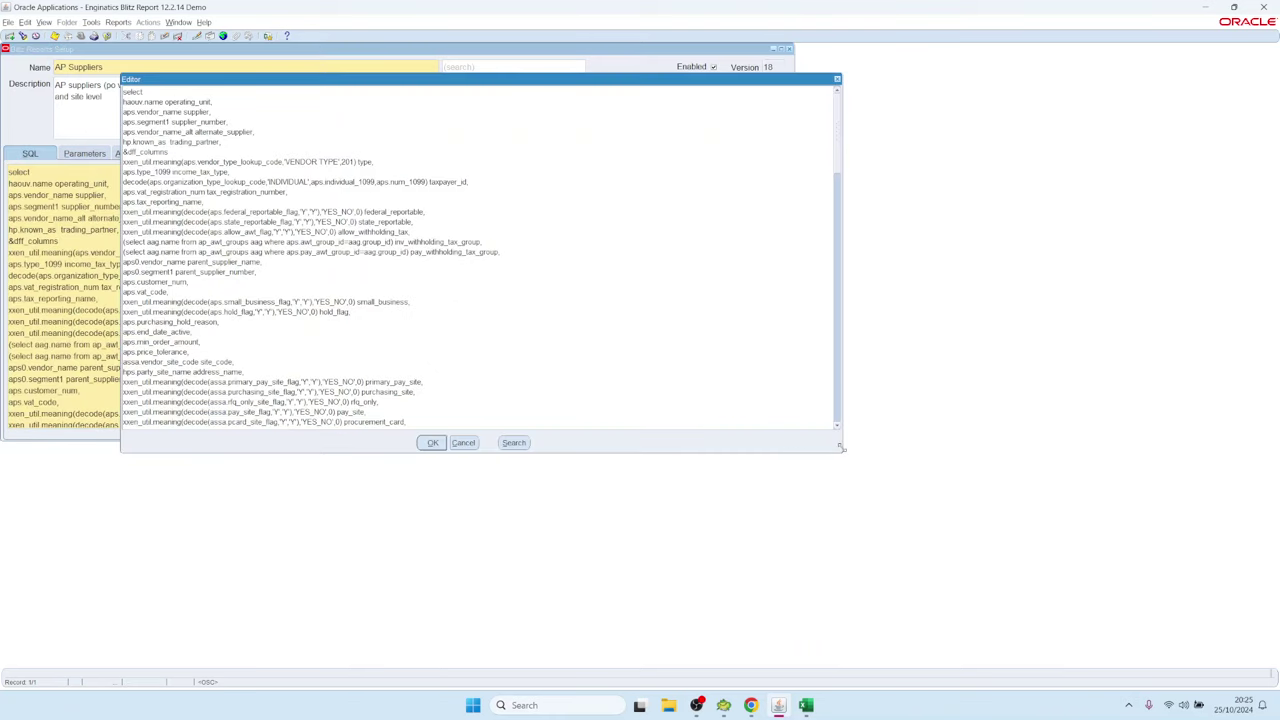
left_click_drag(841, 449, 1236, 637)
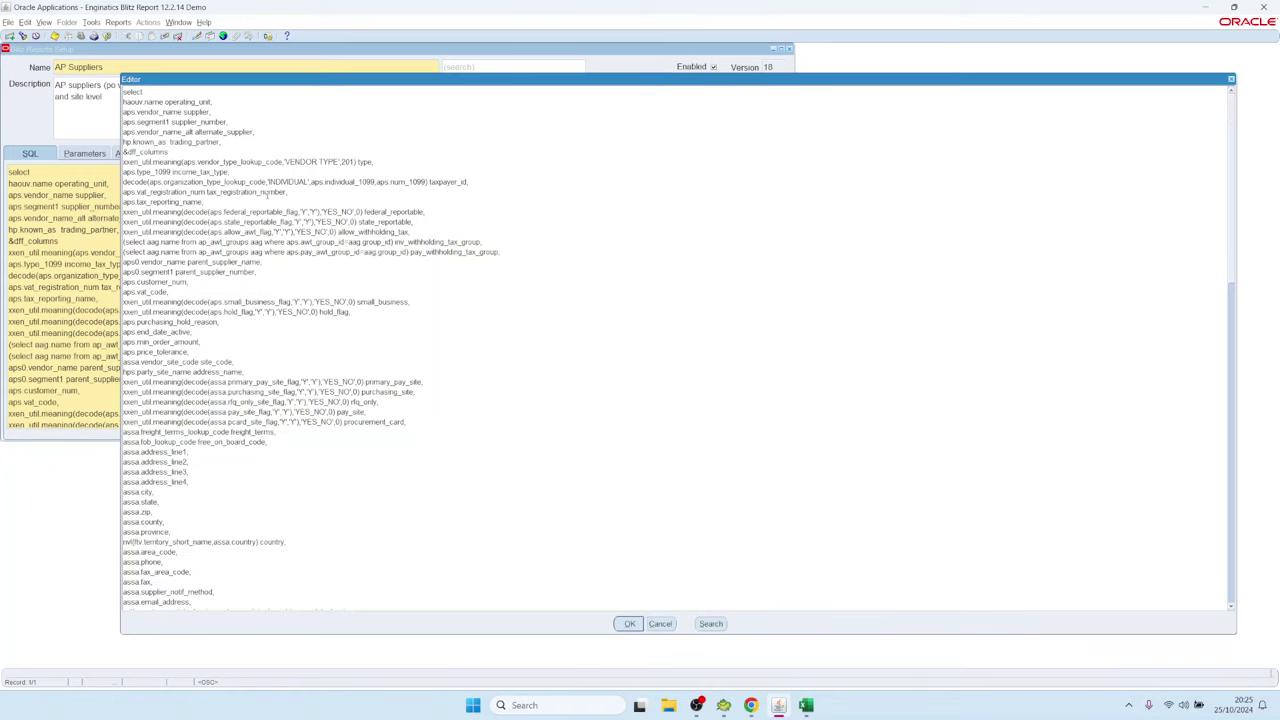
key("alt+s")
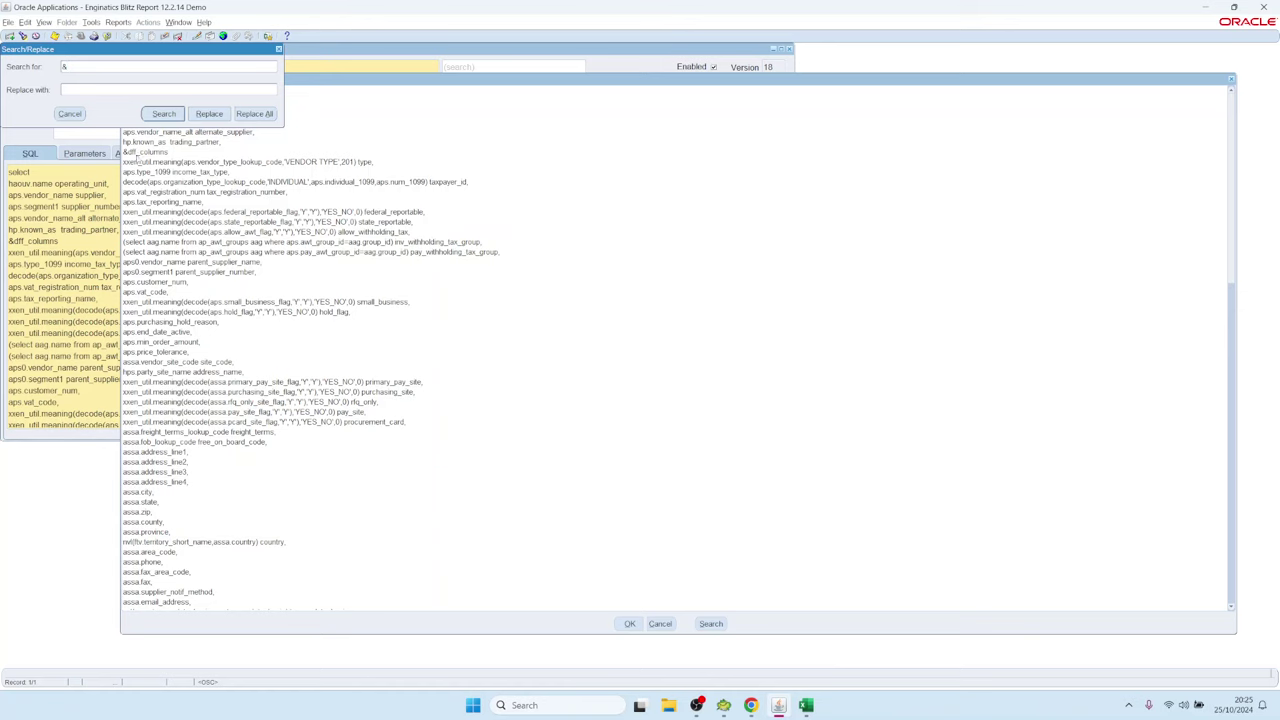
left_click(164, 114)
left_click(164, 114)
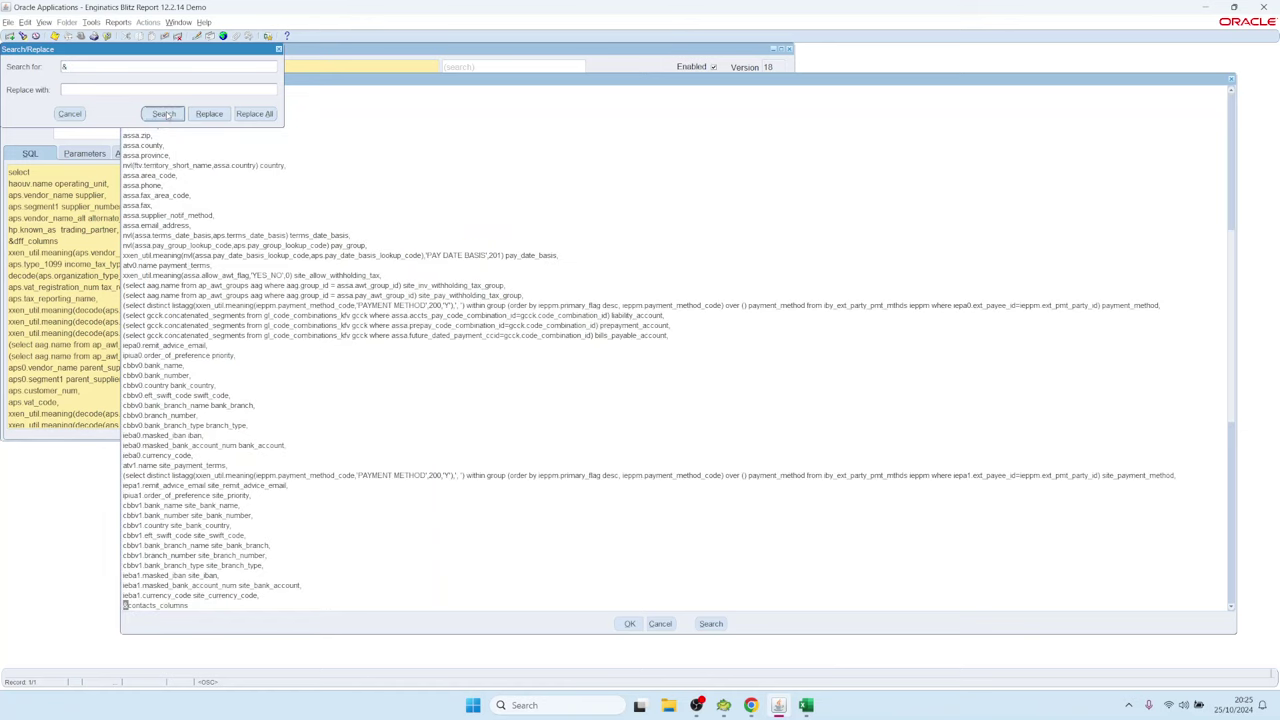
left_click(56, 113)
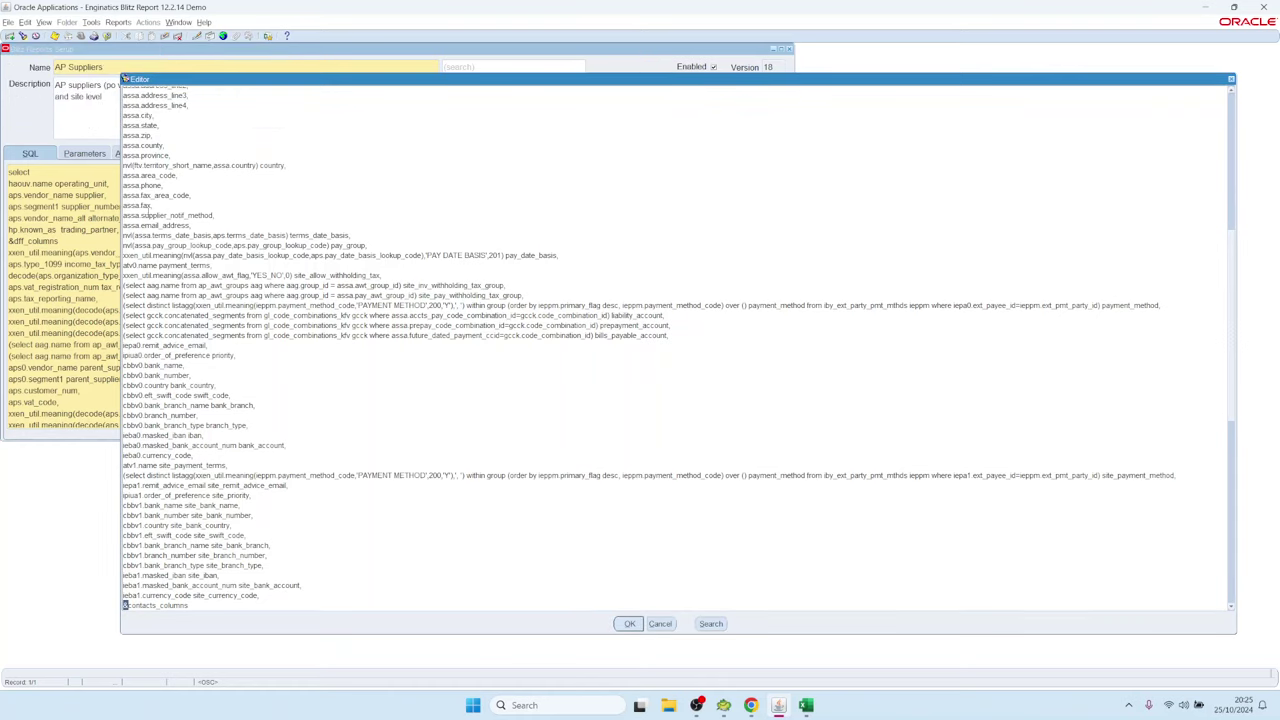
Highlight the &contacts_columns lexical and examine how &show_contacts is used in the po_vendor_contacts subquery.
left_click_drag(188, 191, 123, 191)
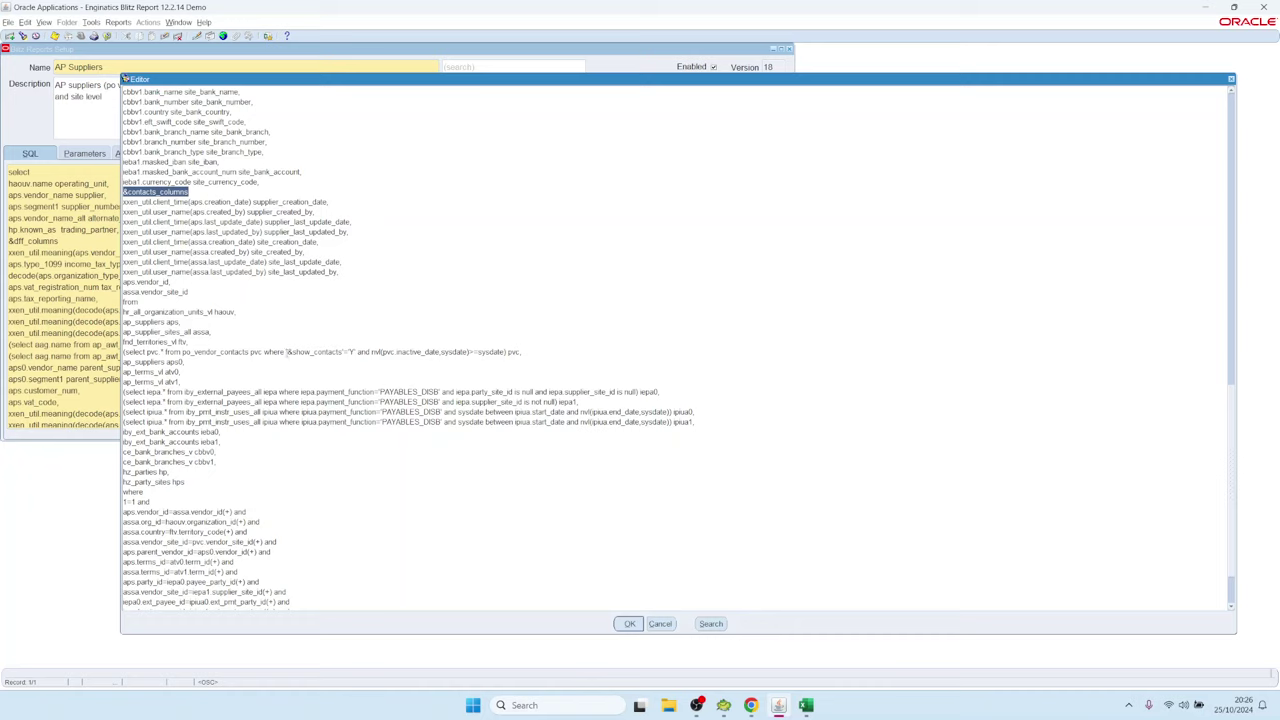
left_click_drag(288, 352, 344, 352)
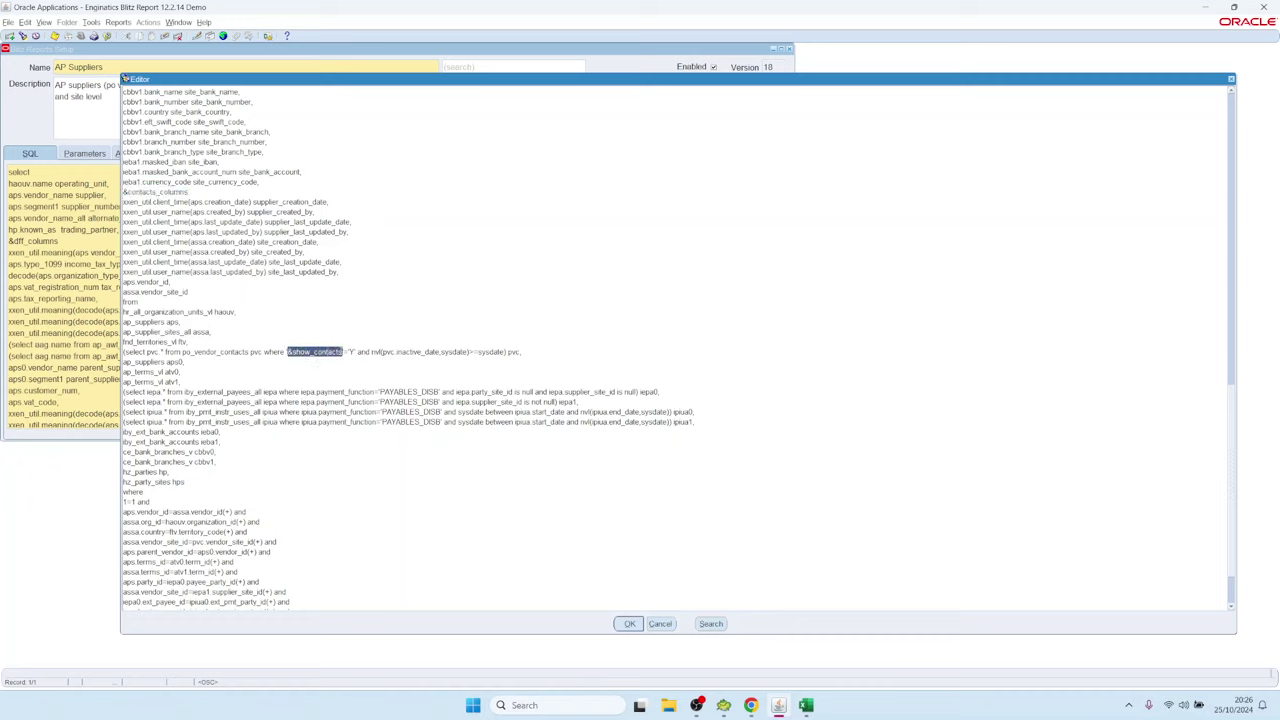
triple_click(531, 352)
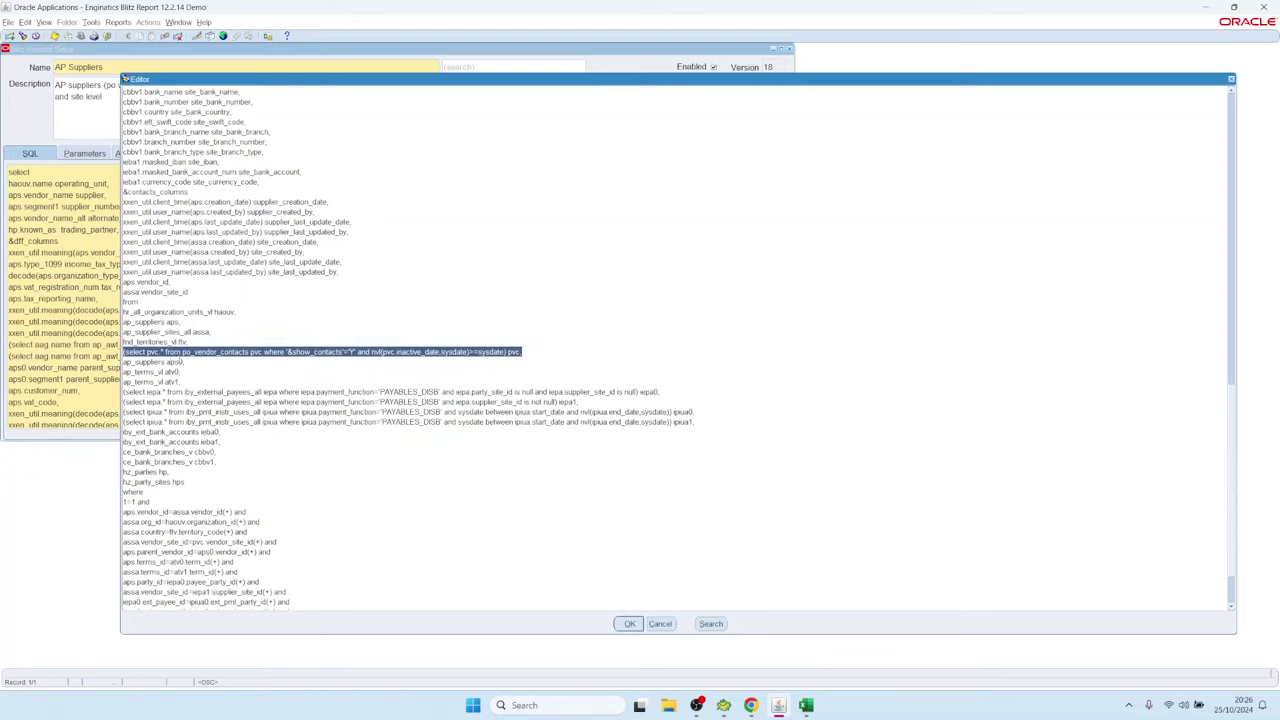
left_click_drag(182, 352, 250, 352)
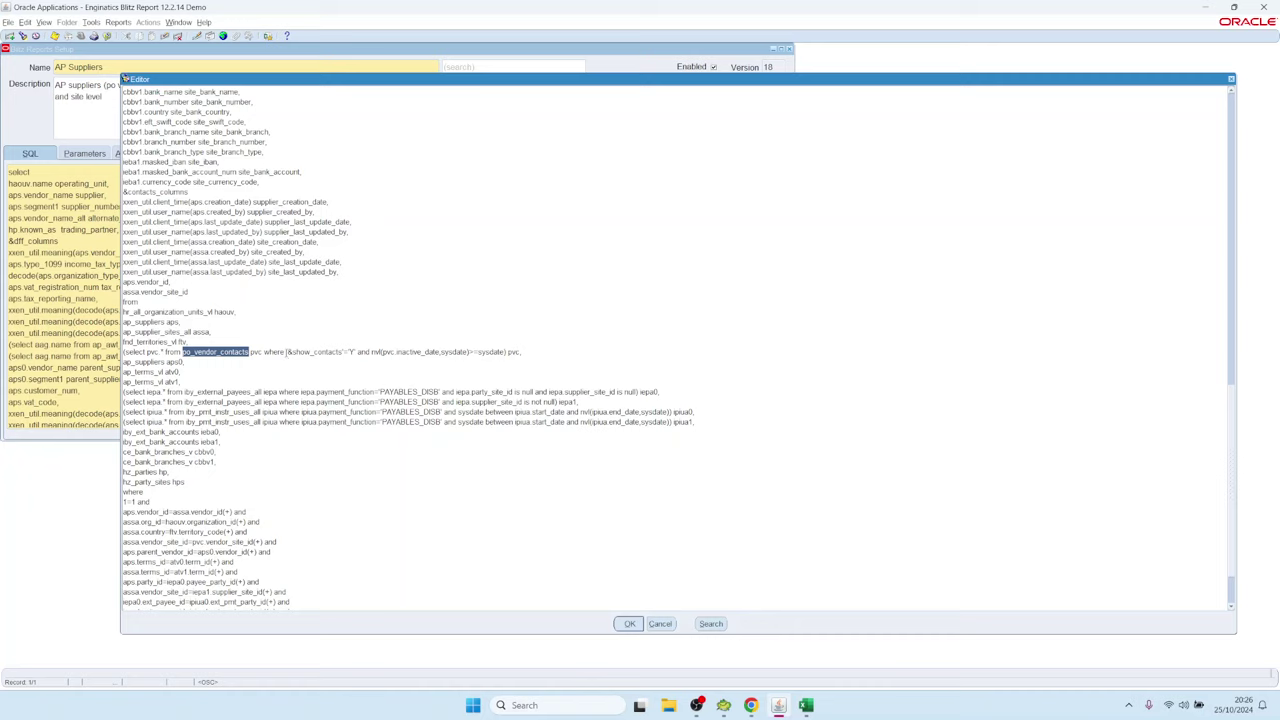
left_click_drag(287, 352, 344, 352)
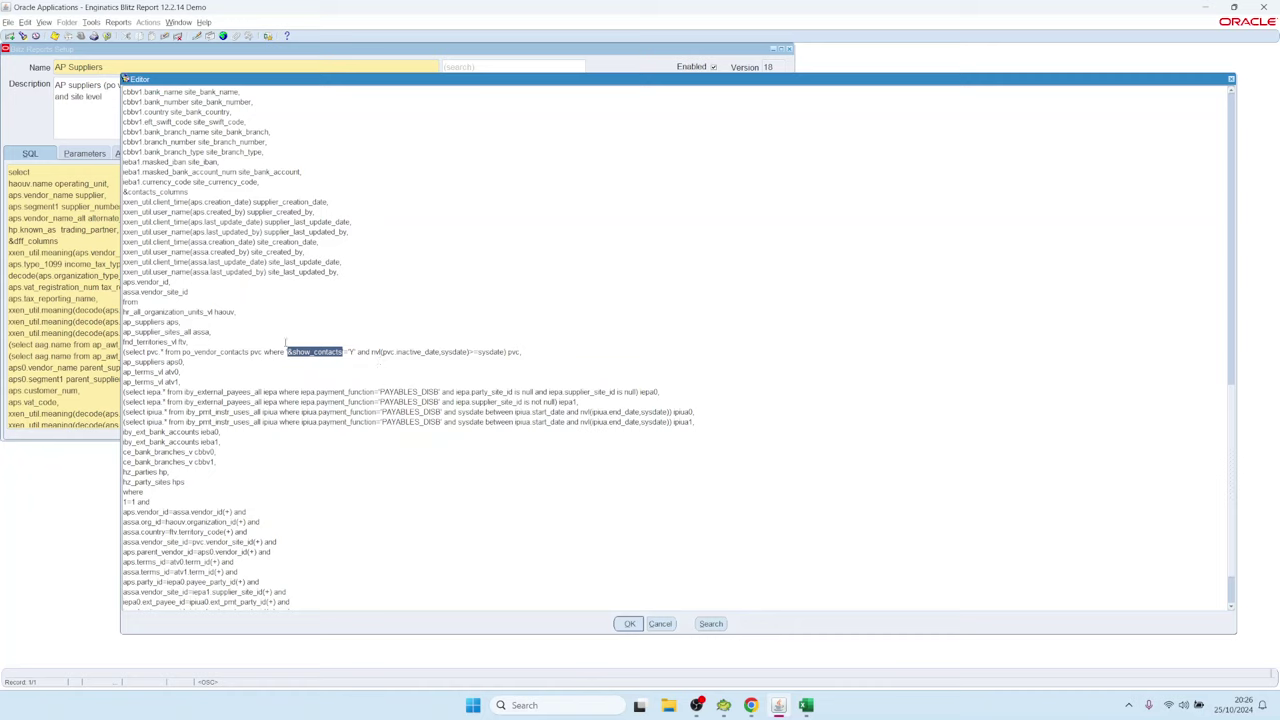
triple_click(519, 352)
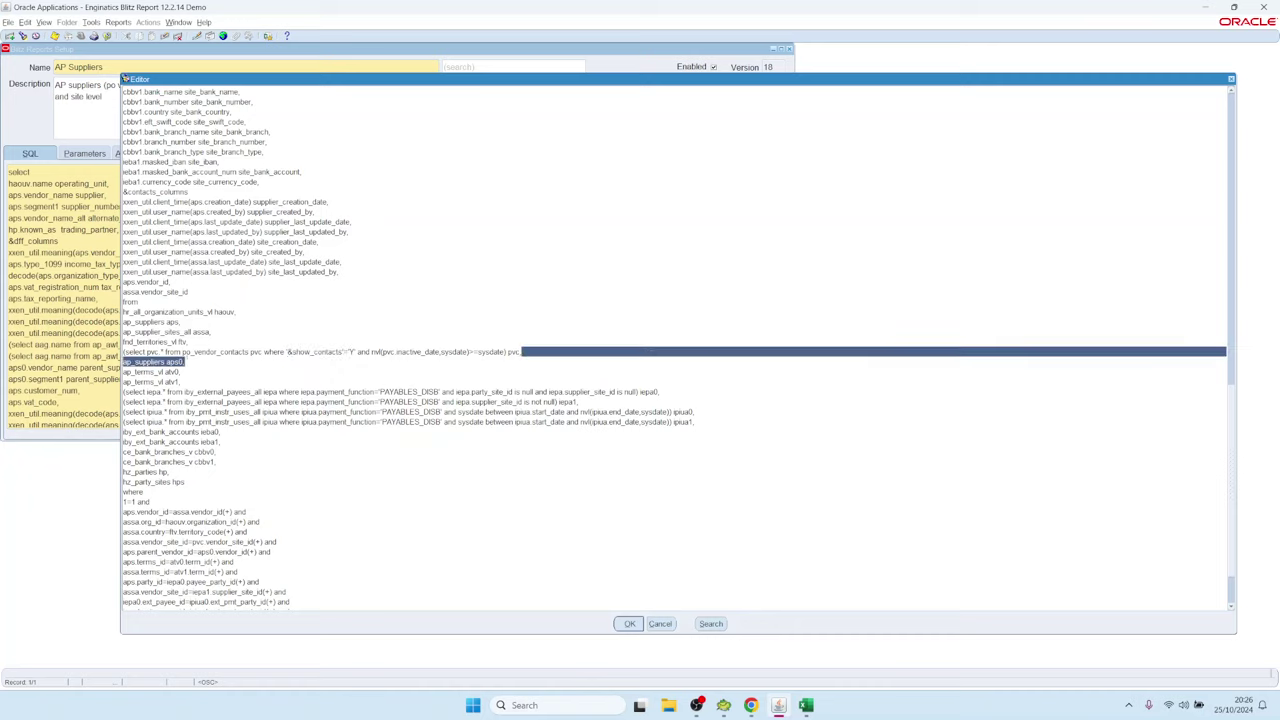
Trace the pvc alias from the contacts subquery to its pvc.vendor_site_id(+) outer join and close the SQL editor.
left_click(186, 362)
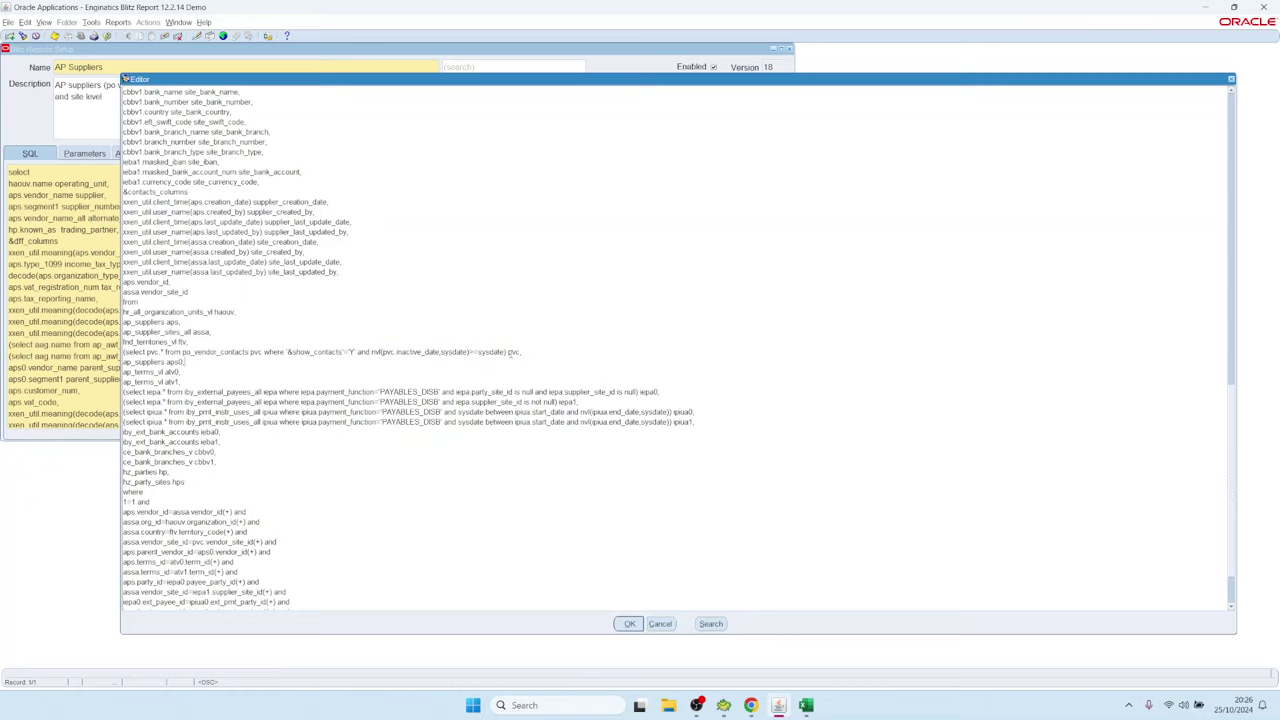
double_click(513, 352)
scroll(474, 446, "down", 2)
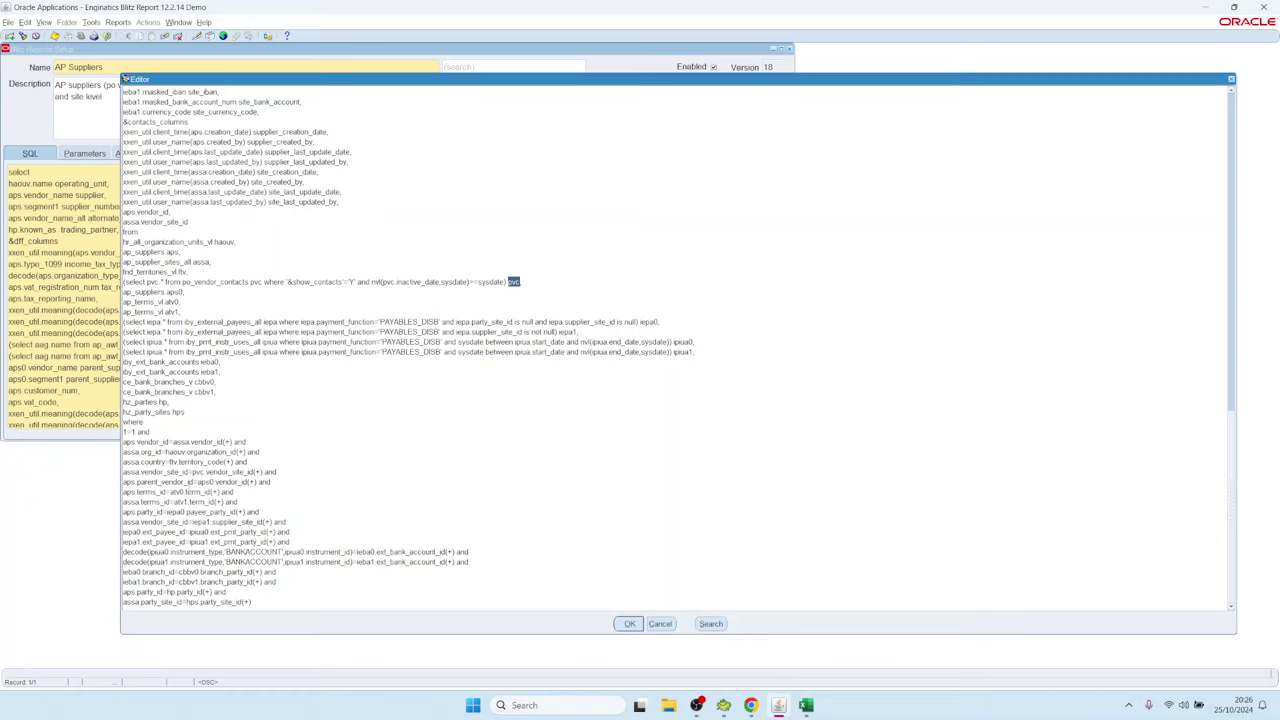
left_click_drag(192, 471, 277, 471)
left_click(629, 623)
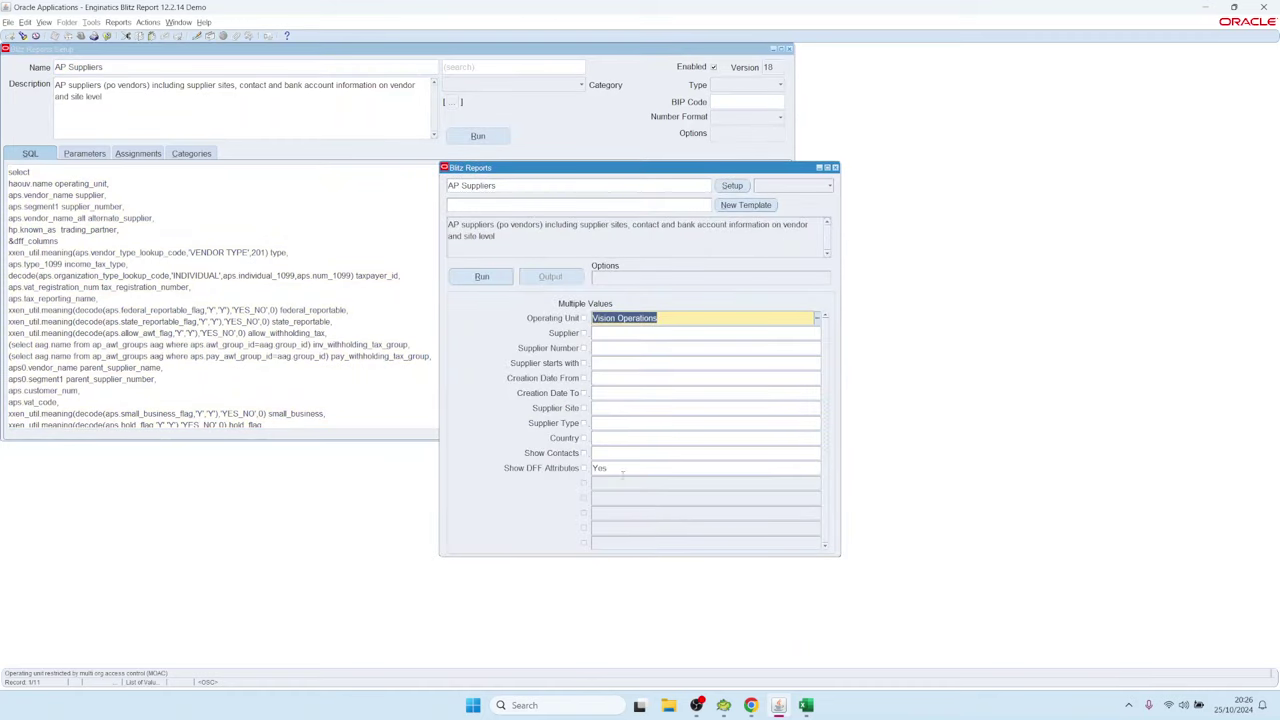
Run the AP Suppliers report with Show Contacts set to Yes.
left_click(626, 452)
type("Yes")
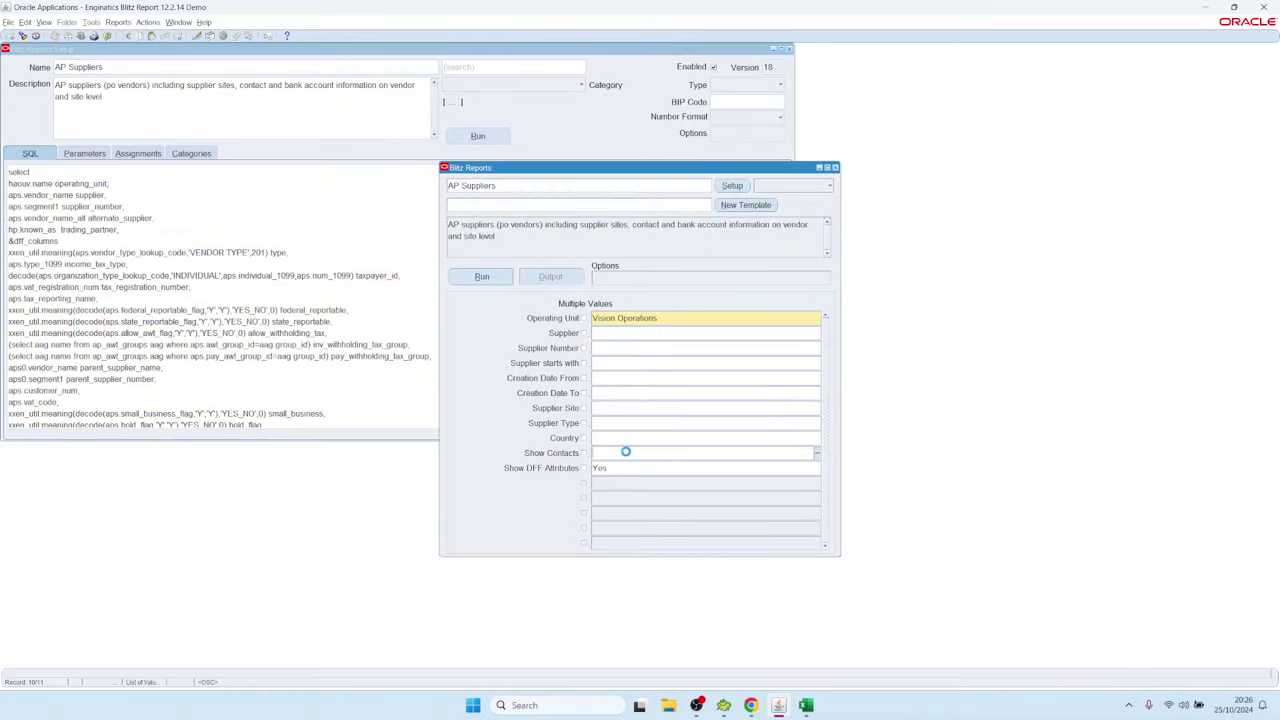
key("Tab")
left_click(481, 278)
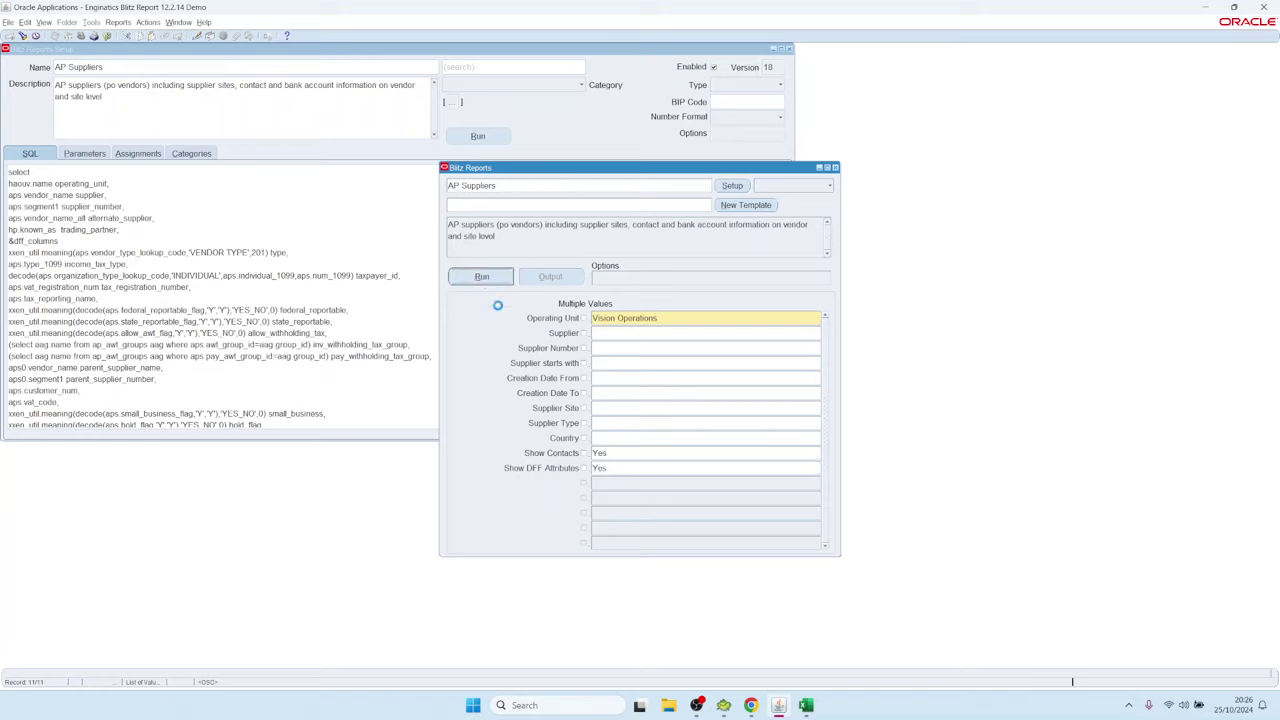
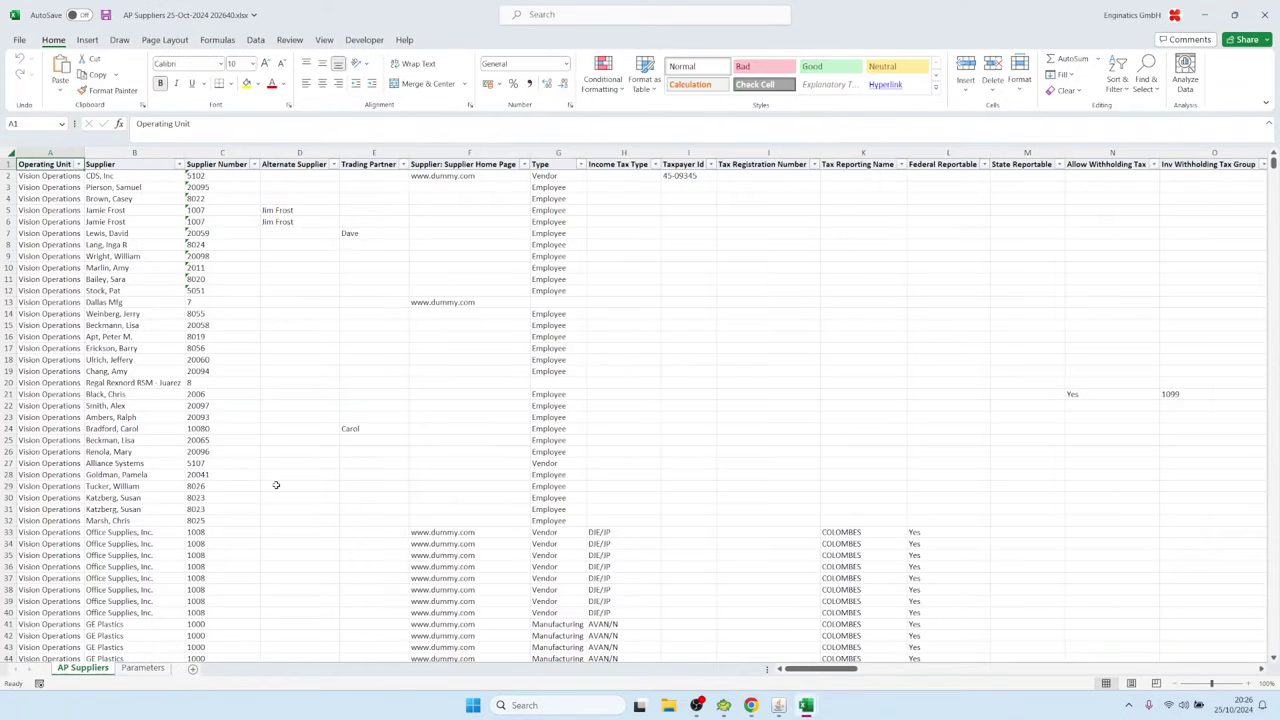
Review the AP Suppliers output workbook and read the full run-time SQL recorded on its Parameters sheet.
left_click(707, 308)
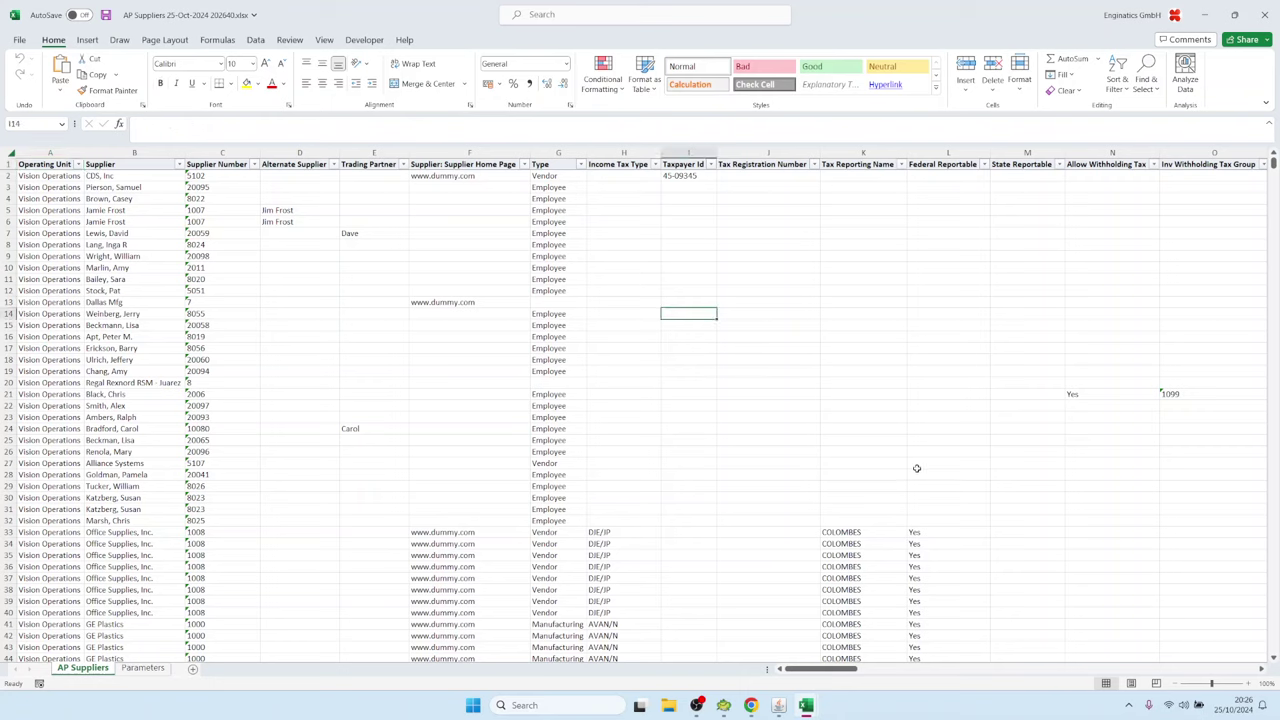
left_click(918, 464)
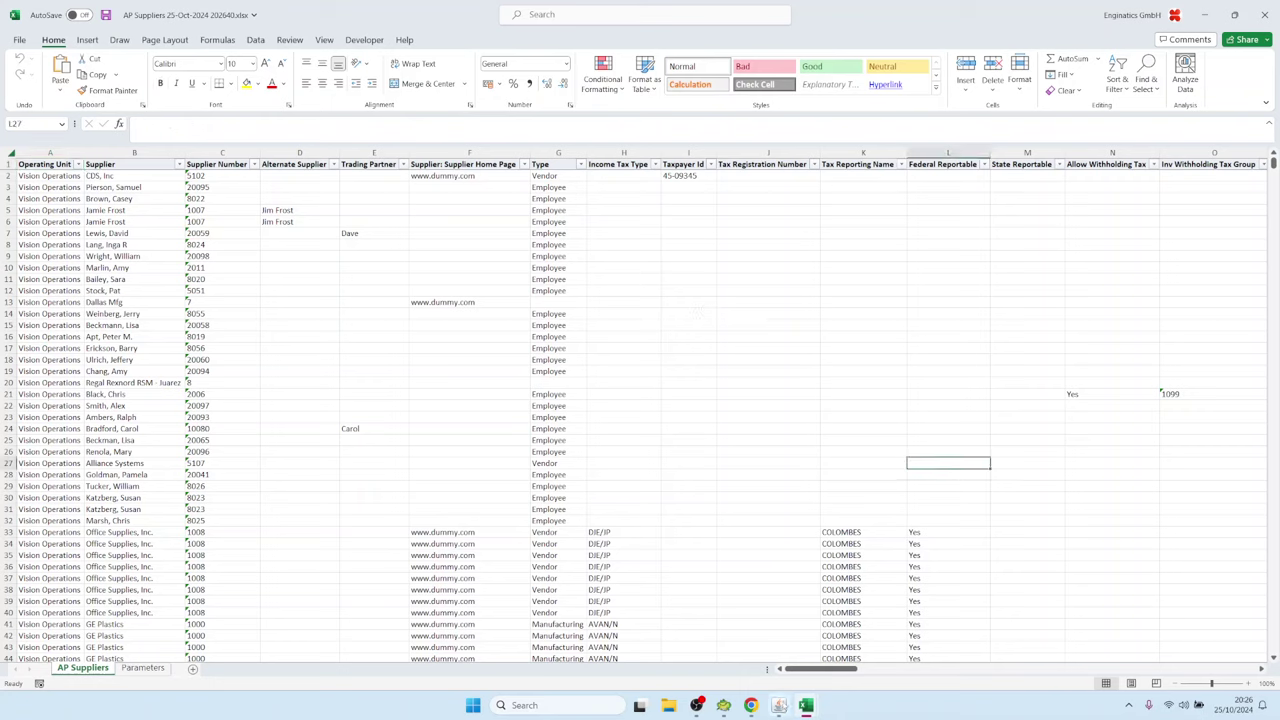
mouse_move(779, 705)
left_click(142, 667)
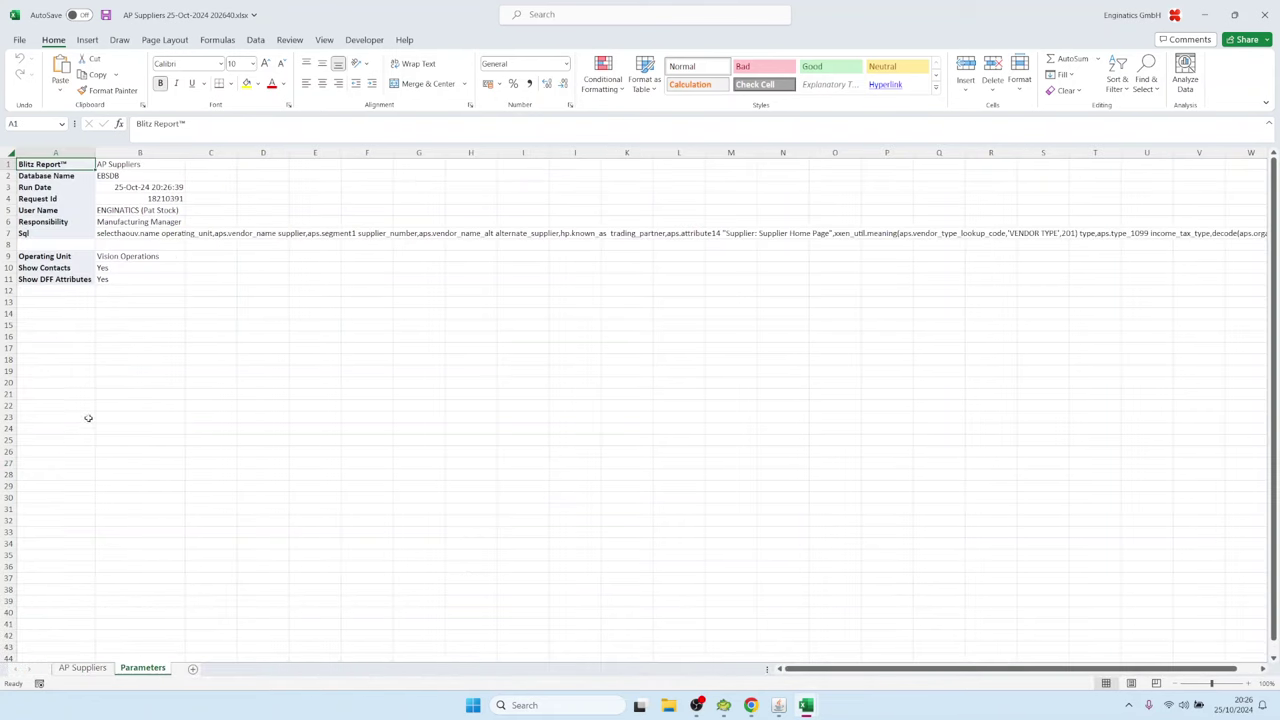
left_click(128, 234)
double_click(128, 234)
left_click_drag(128, 234, 697, 690)
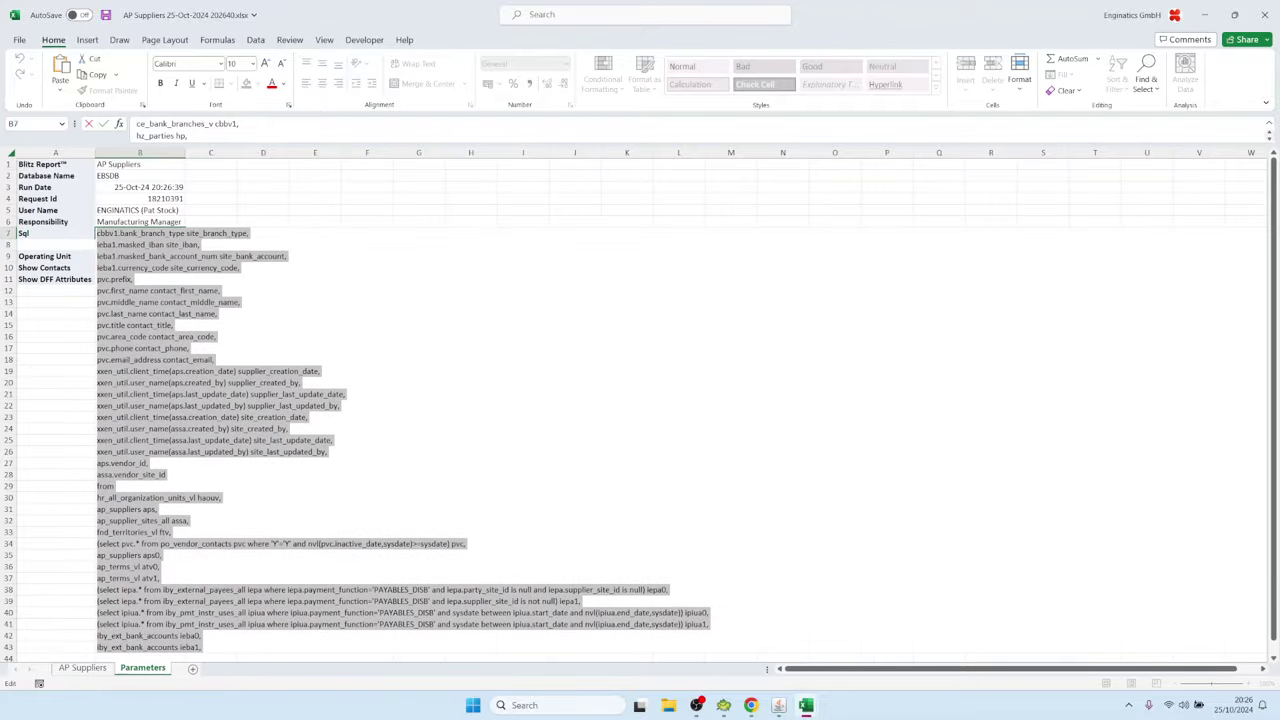
key("Escape")
Switch back to Oracle Applications and open the log of the AP Suppliers request.
left_click(778, 705)
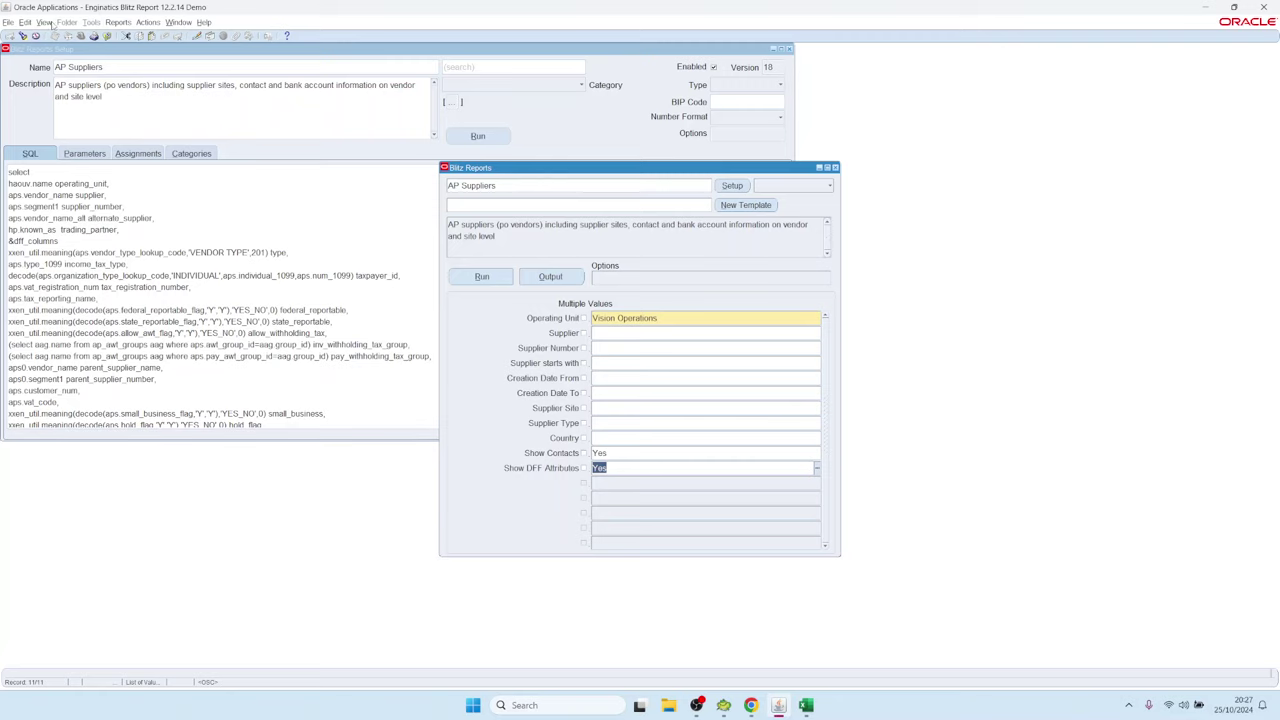
left_click(44, 22)
left_click(60, 169)
left_click(374, 341)
left_click(374, 343)
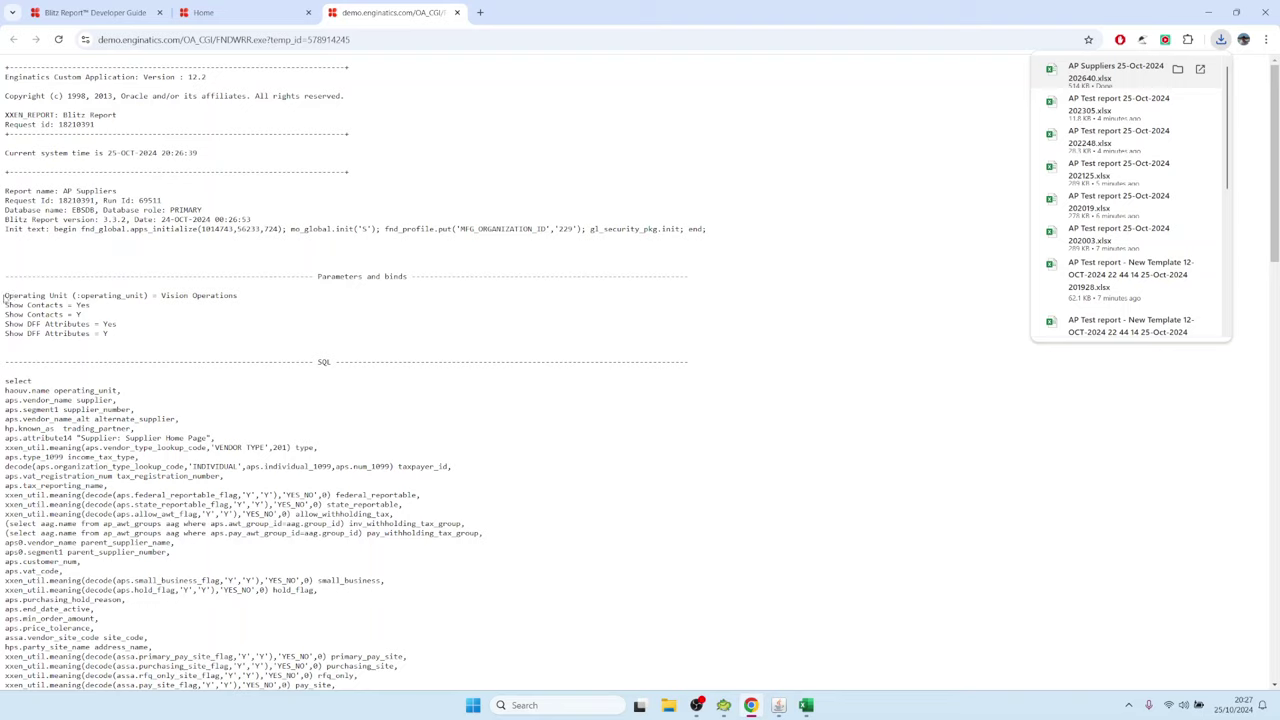
Review the Parameters and binds section of the AP Suppliers log, including Show Contacts and the :operating_unit bind.
left_click_drag(10, 297, 158, 342)
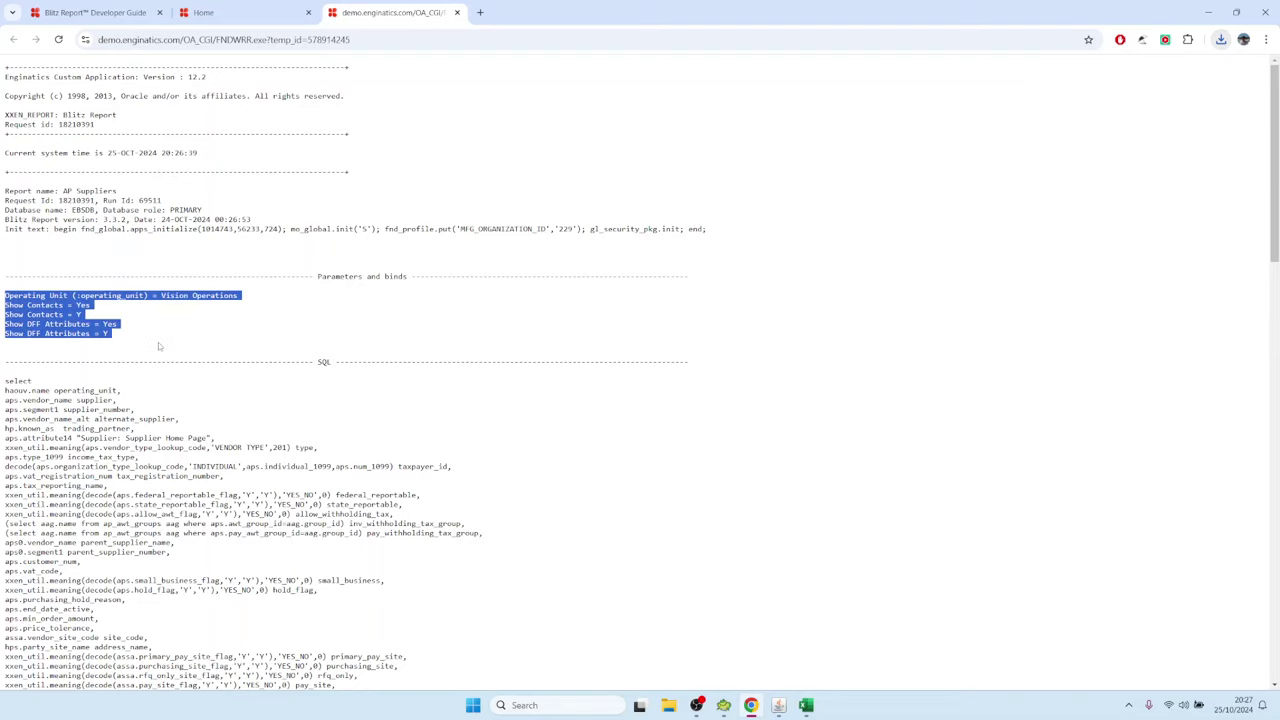
double_click(84, 305)
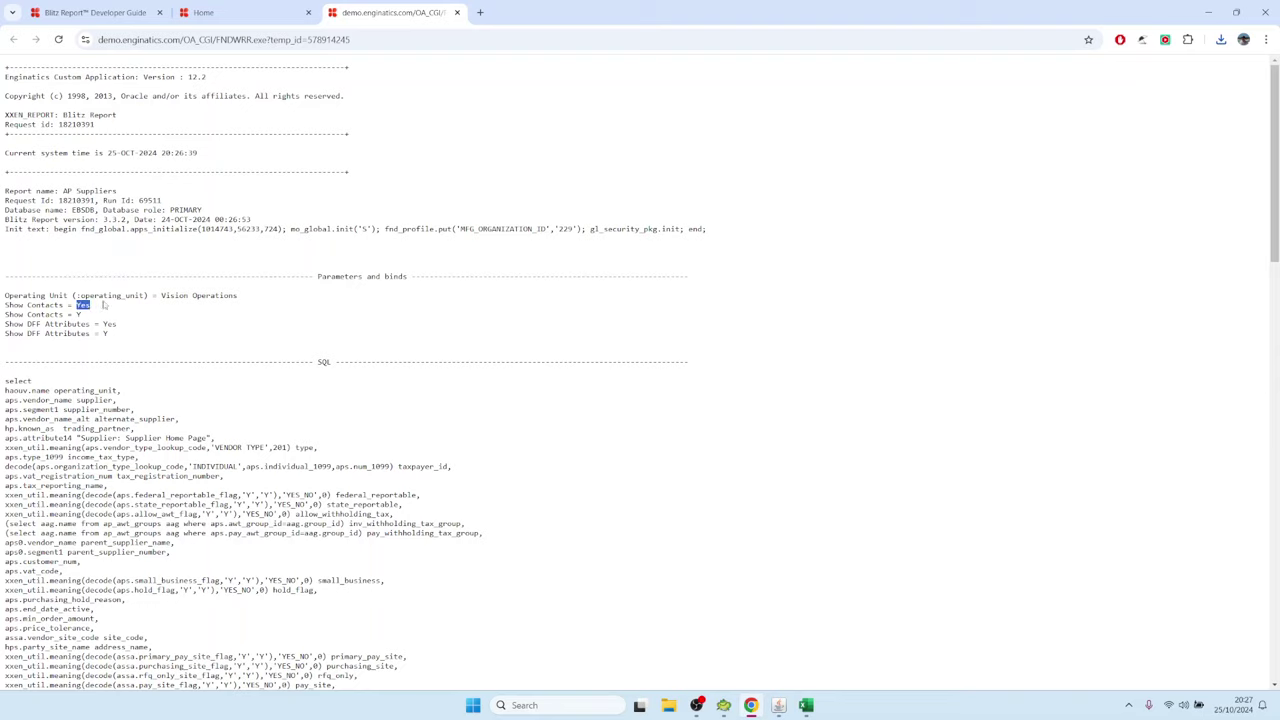
left_click(78, 314)
double_click(78, 314)
left_click_drag(162, 296, 244, 296)
left_click_drag(77, 296, 146, 294)
left_click(57, 338)
Examine the run-time SQL in the log, focusing on the 'Y'='Y' condition in the po_vendor_contacts subquery and the inserted pvc contact columns.
scroll(184, 480, "down", 4)
scroll(166, 441, "up", 2)
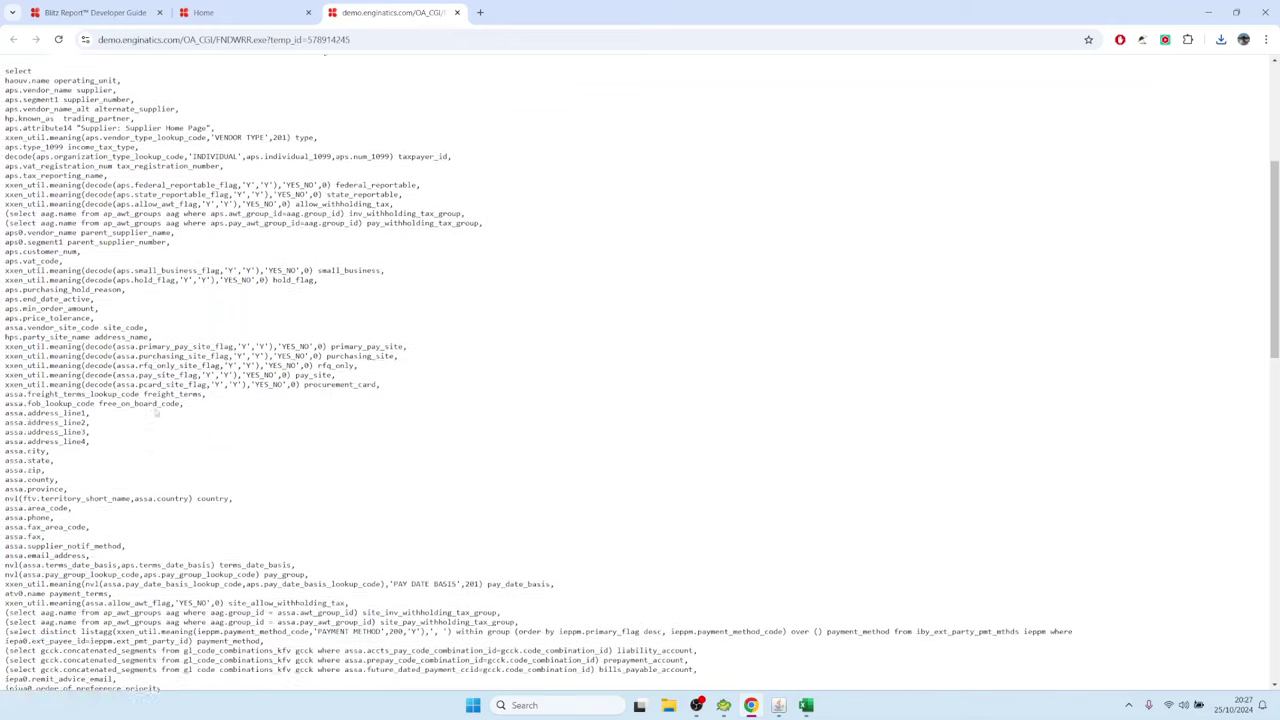
scroll(139, 390, "down", 3)
scroll(139, 390, "down", 3)
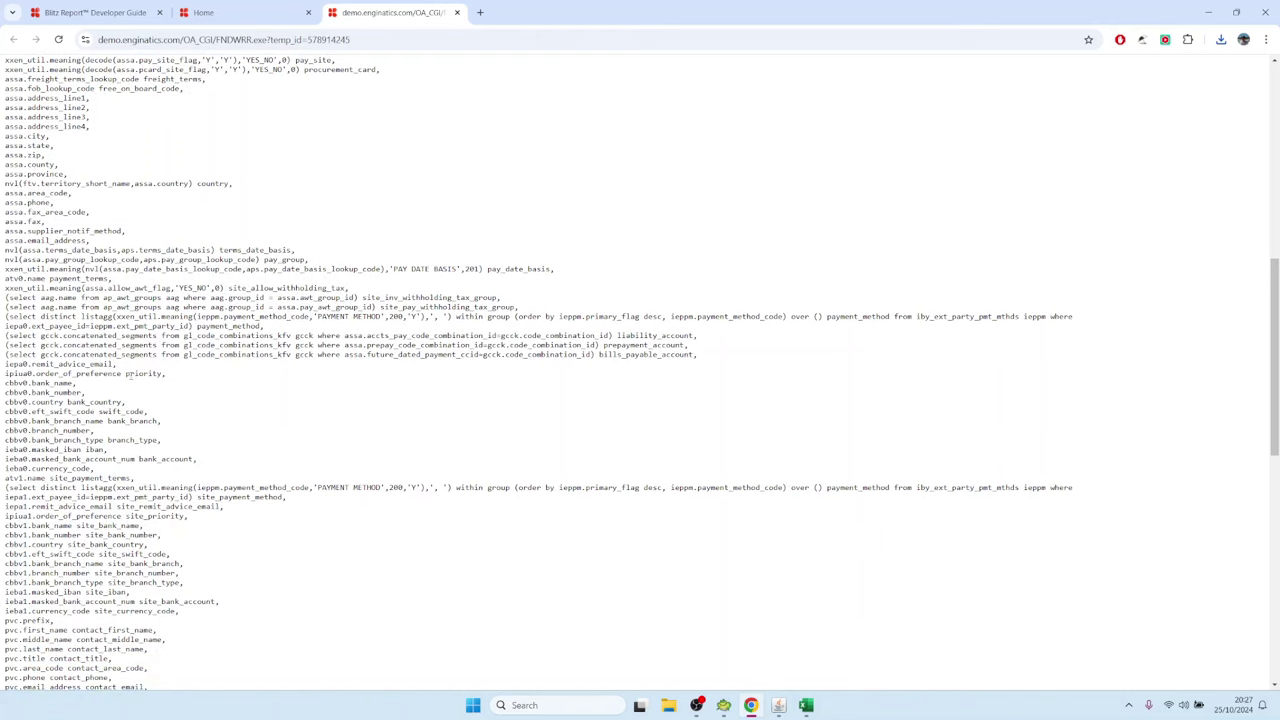
scroll(93, 315, "down", 10)
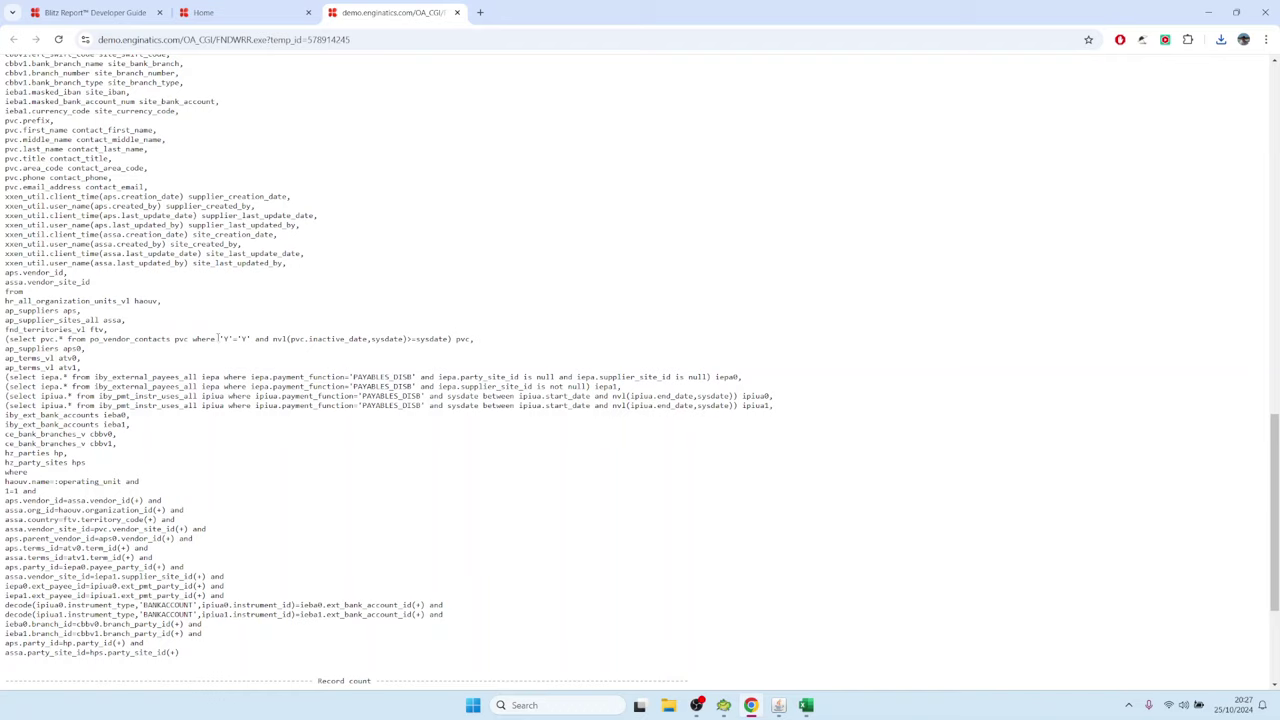
left_click_drag(219, 339, 232, 340)
left_click(230, 347)
double_click(226, 339)
left_click_drag(240, 331, 448, 341)
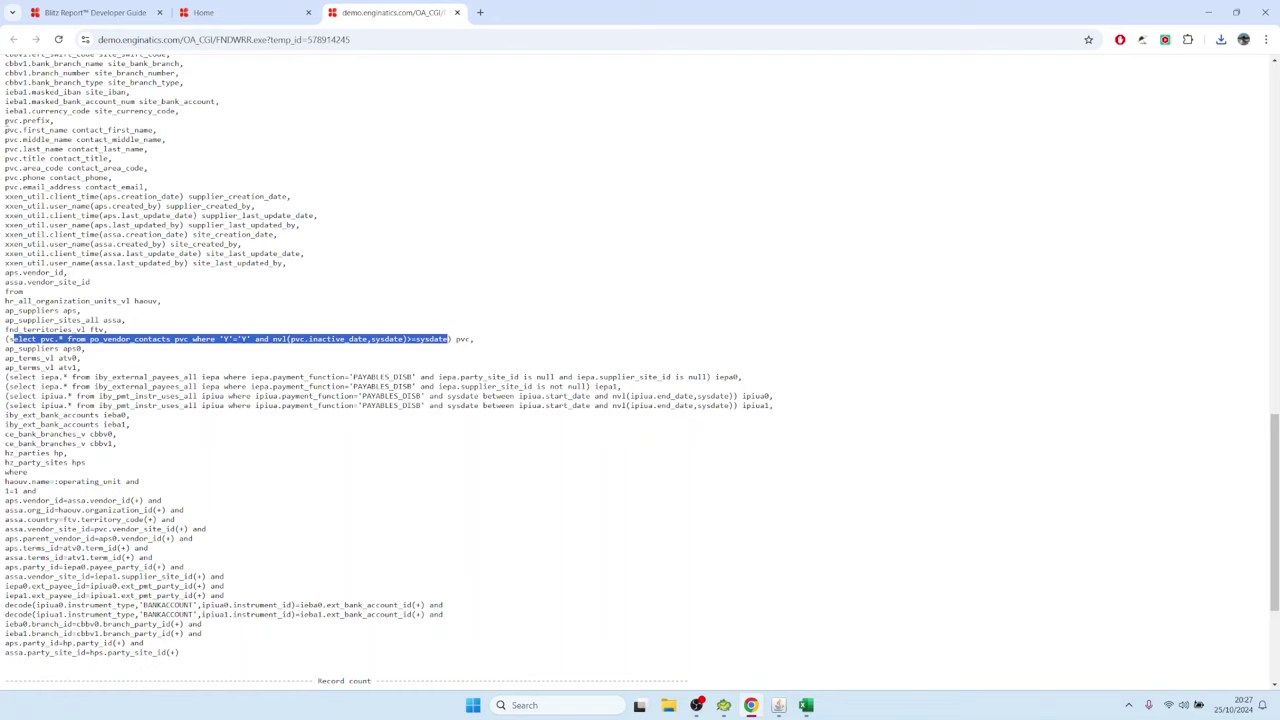
left_click_drag(5, 120, 150, 188)
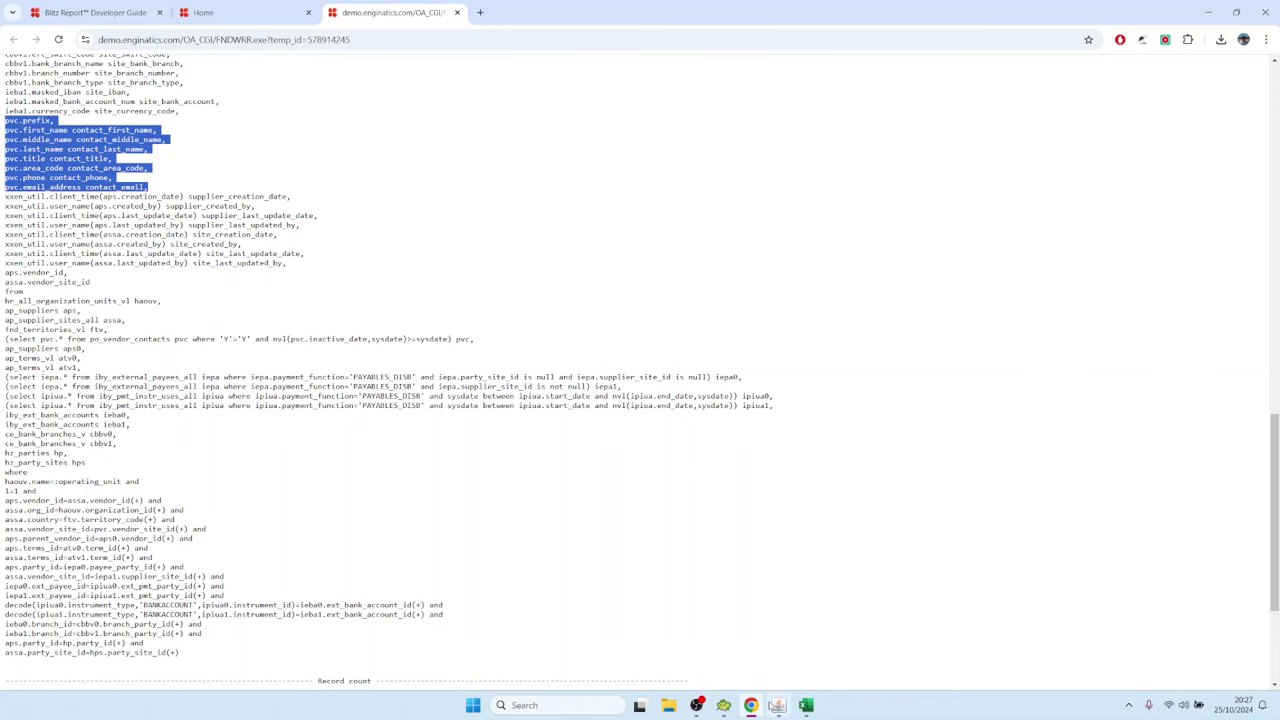
Switch back to Oracle Applications and inspect the full SQL text of the second Show Contacts parameter row in the AP Suppliers setup.
left_click(779, 703)
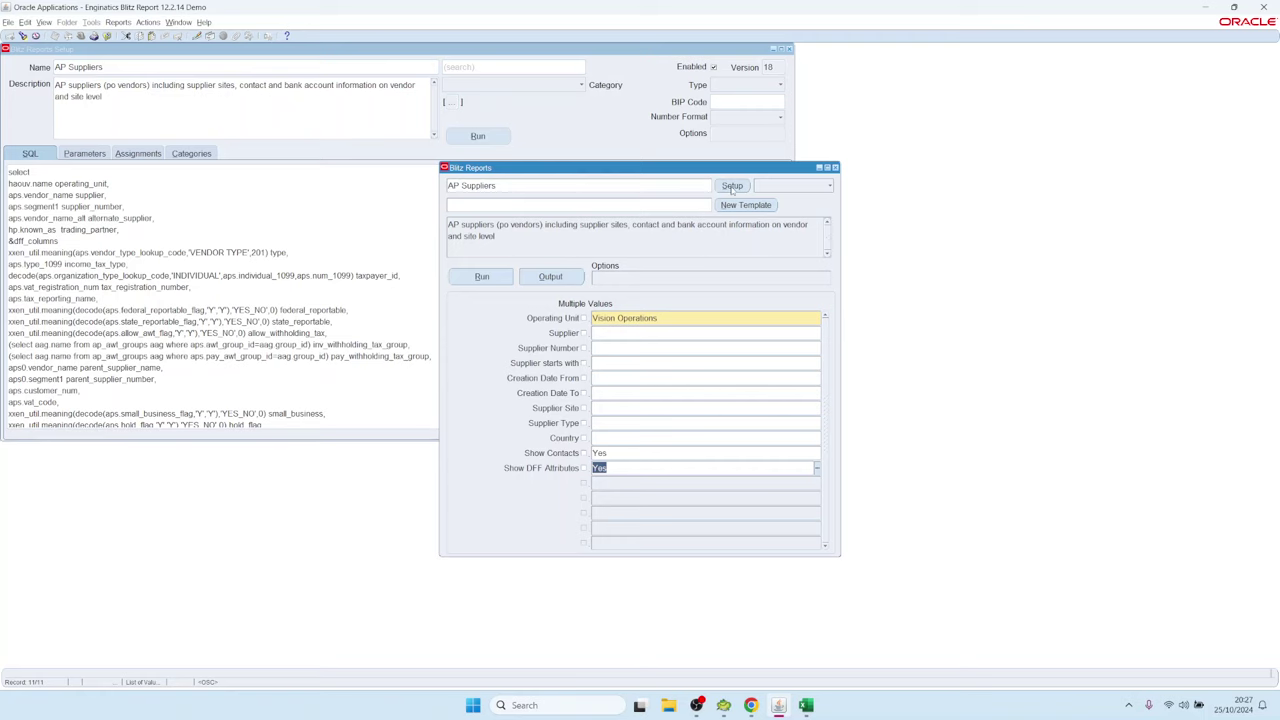
left_click(90, 156)
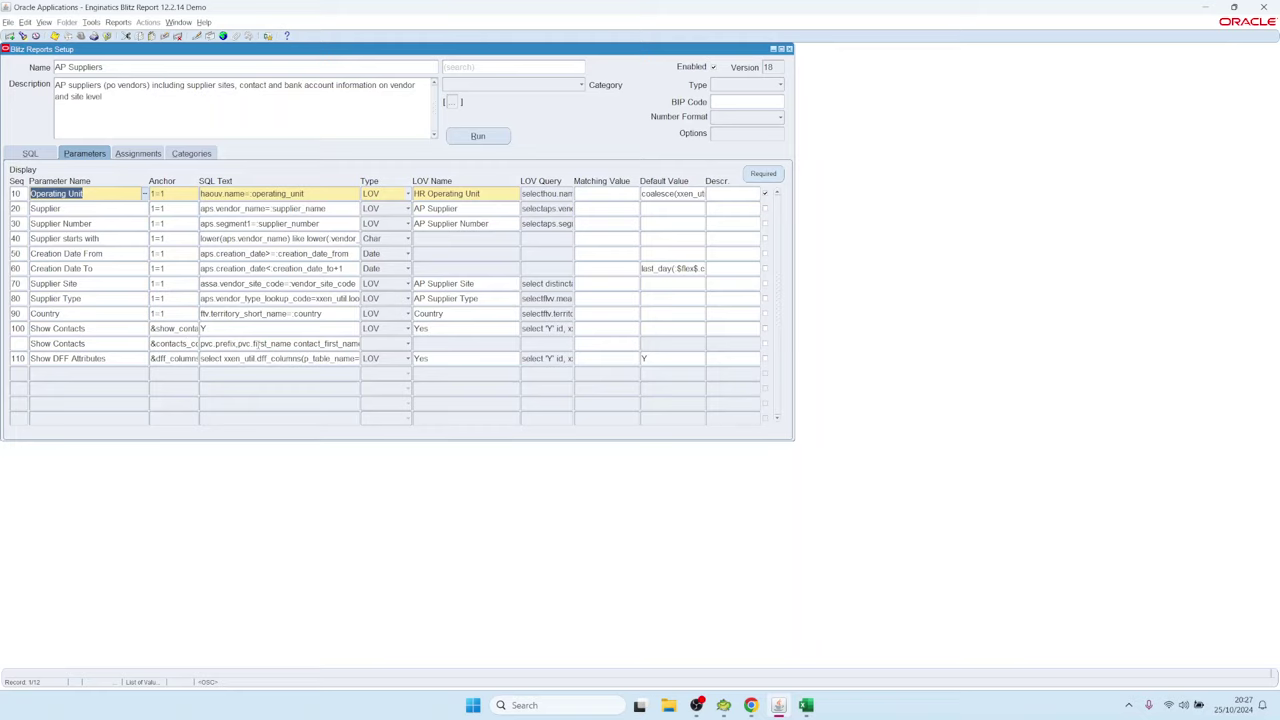
left_click(278, 343)
key("ctrl+e")
left_click_drag(288, 190, 123, 91)
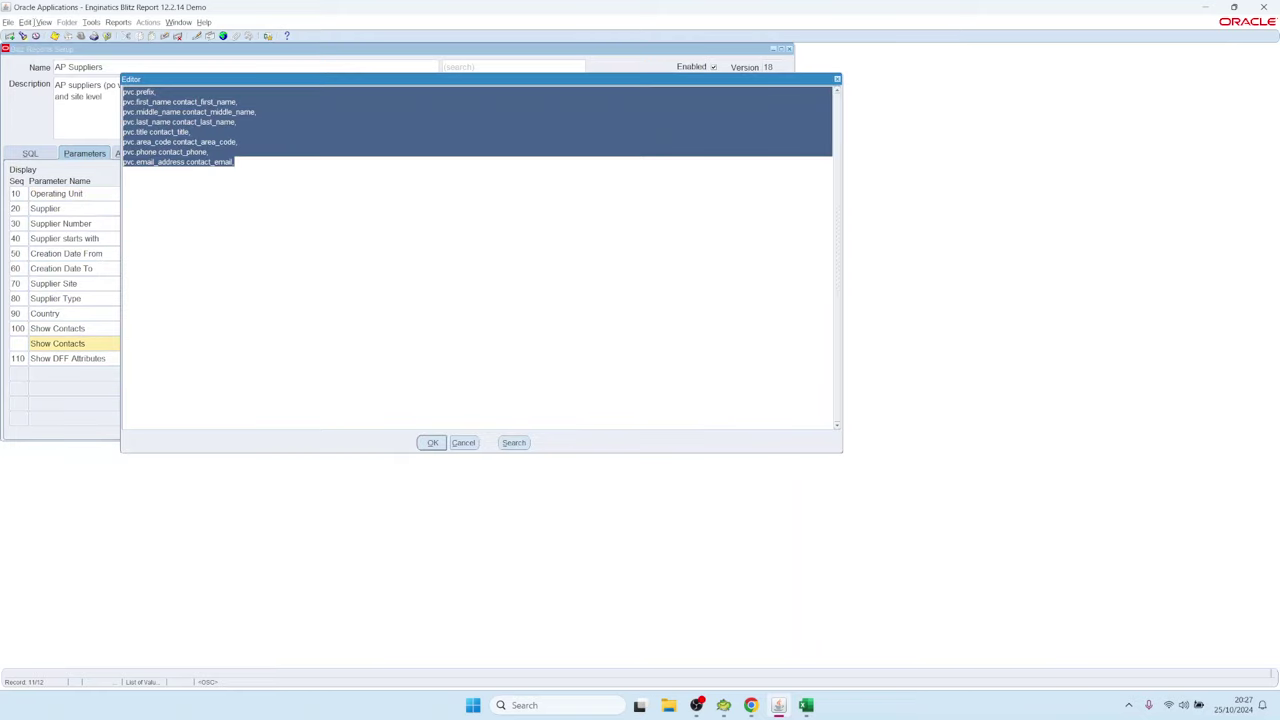
left_click(463, 444)
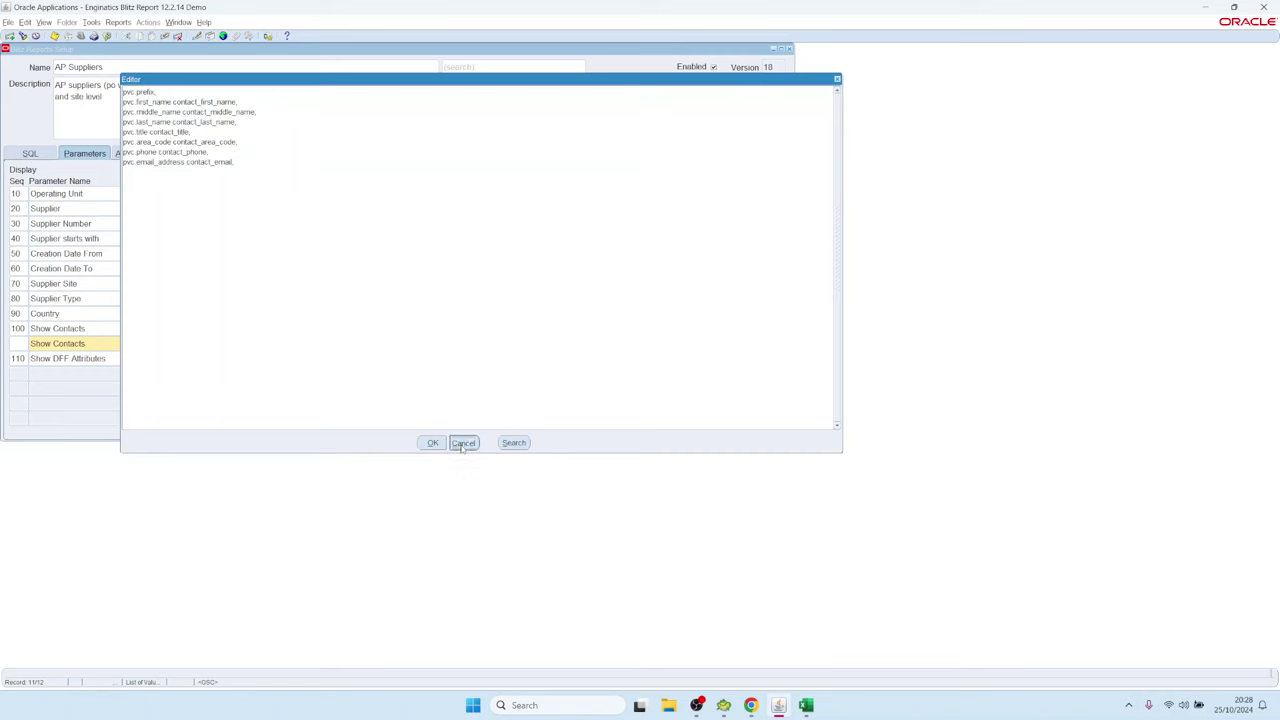
Compare the anchors and SQL texts of the two Show Contacts parameter rows, viewing the contact columns text in the editor.
left_click(107, 330)
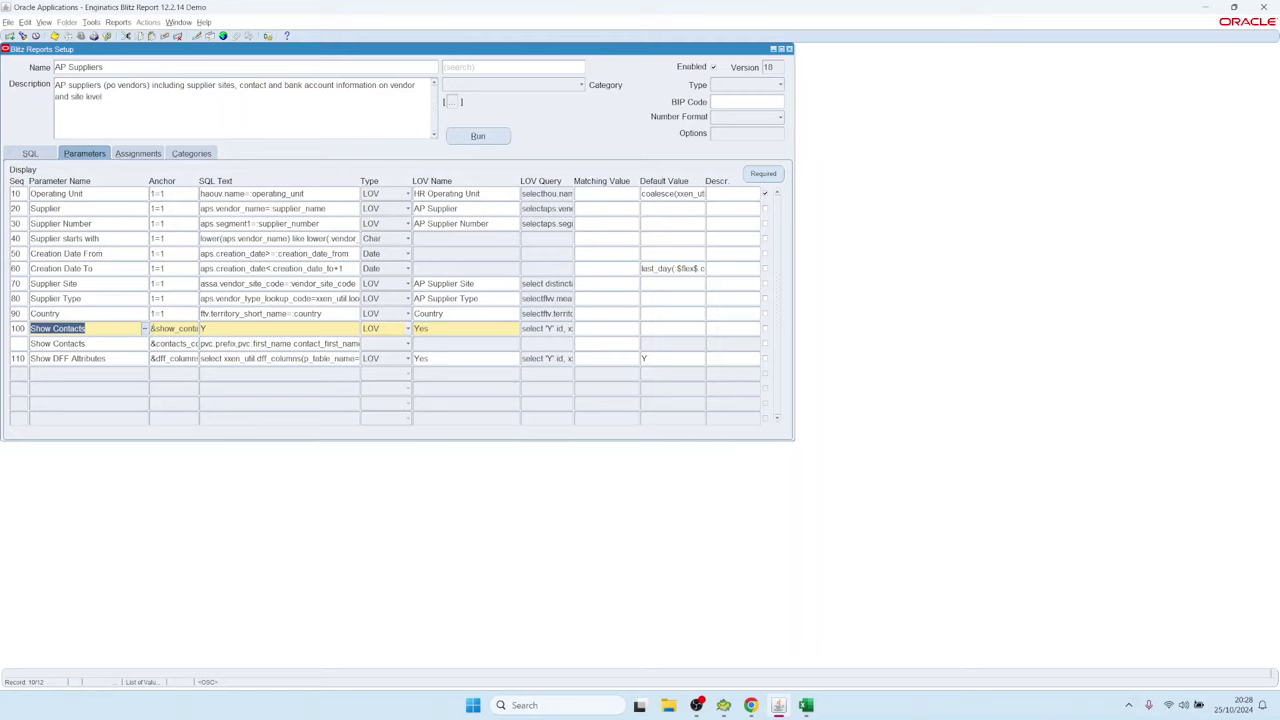
left_click_drag(153, 329, 85, 311)
double_click(157, 328)
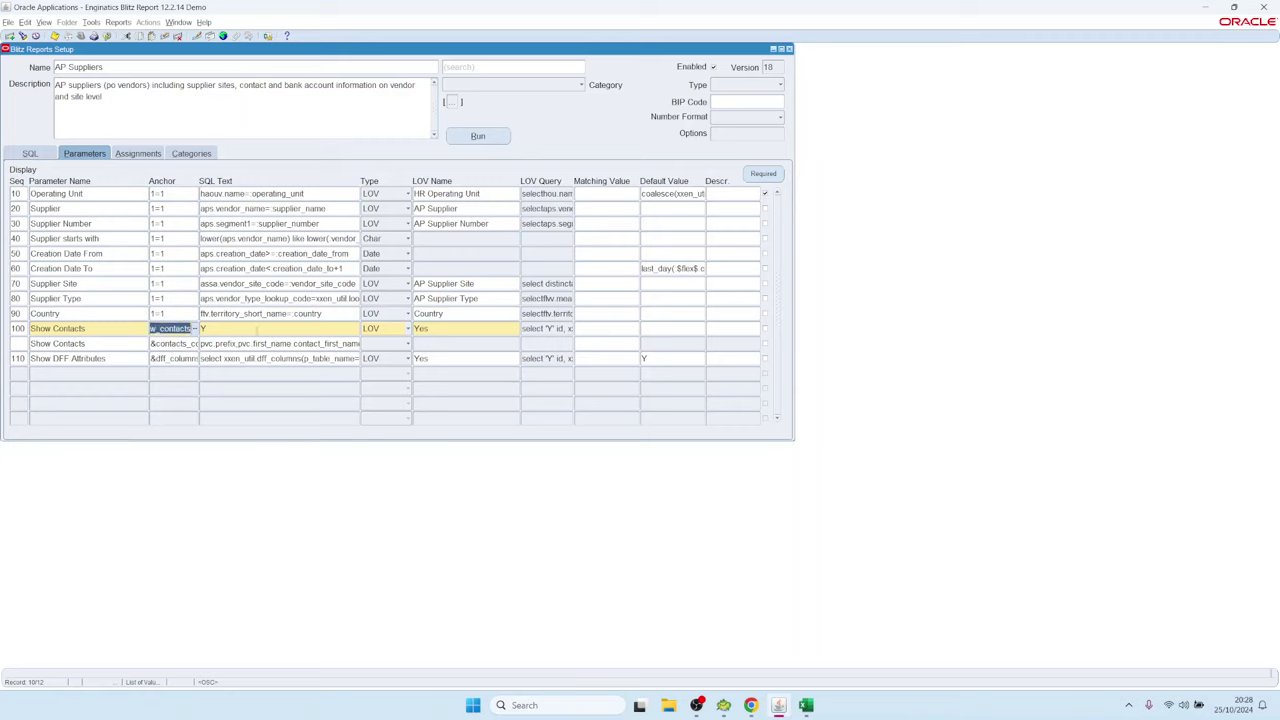
left_click(155, 343)
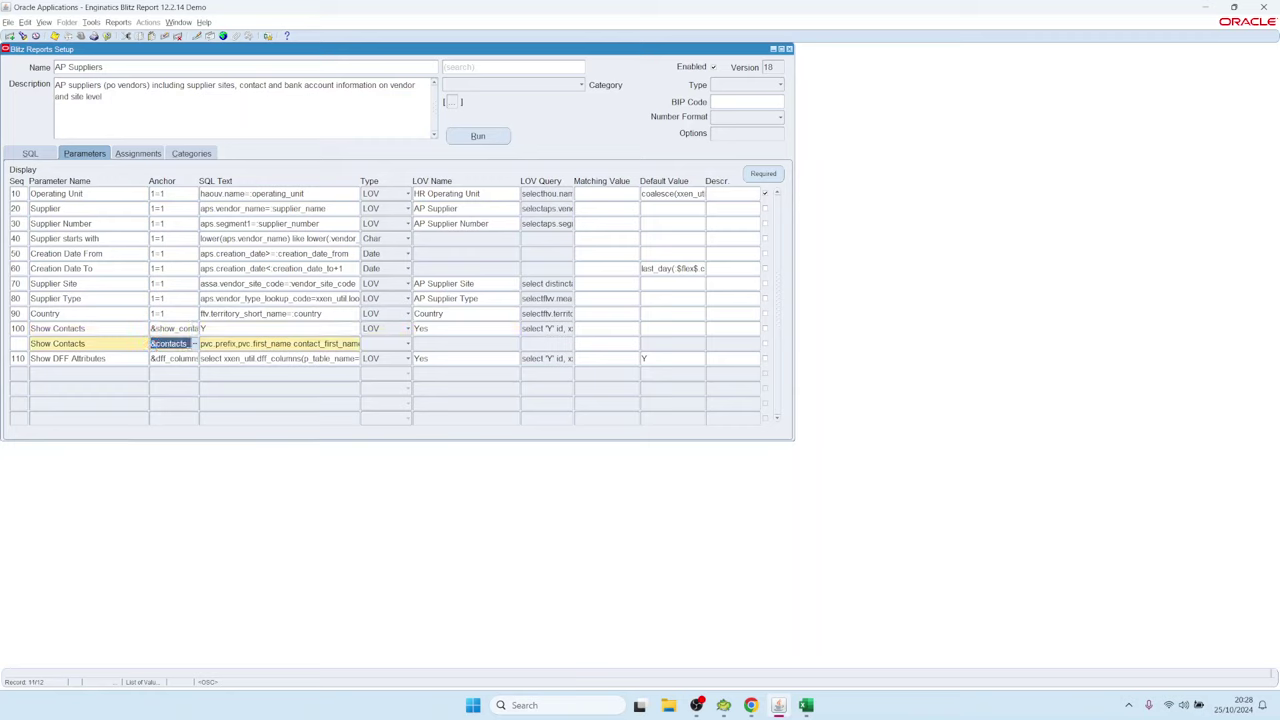
left_click_drag(155, 343, 216, 343)
left_click(200, 328)
double_click(170, 328)
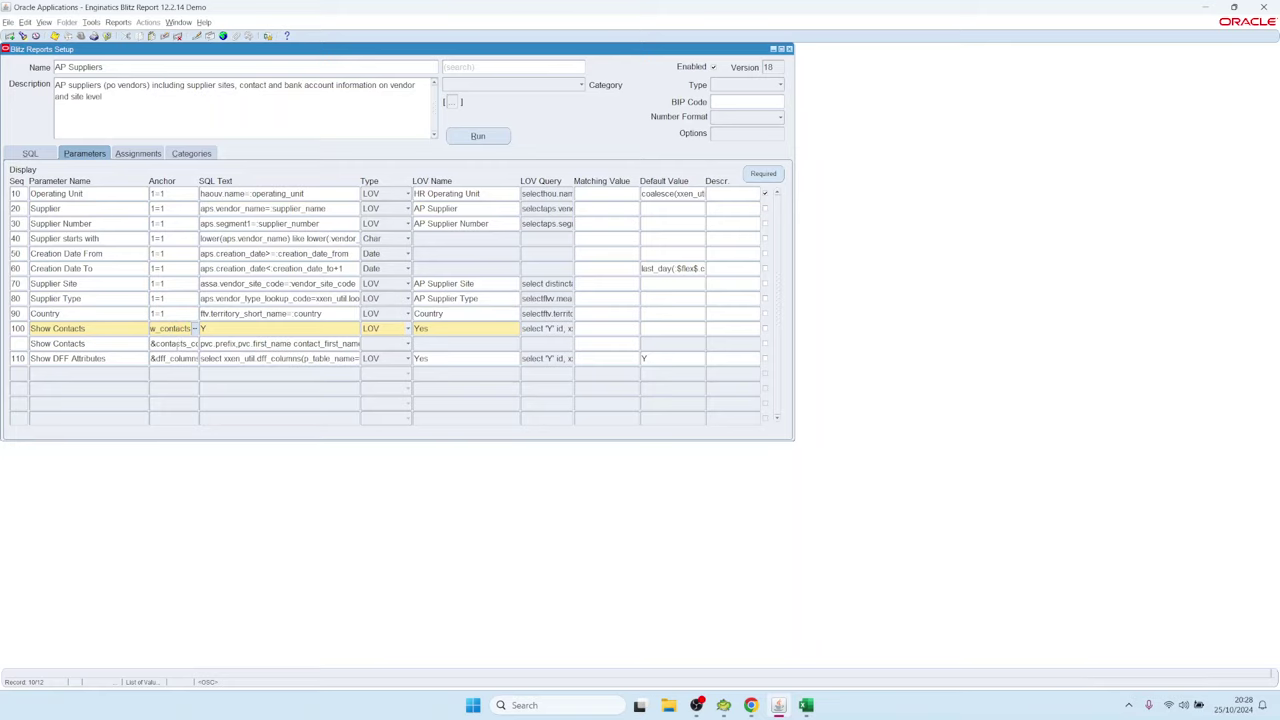
double_click(168, 343)
double_click(243, 345)
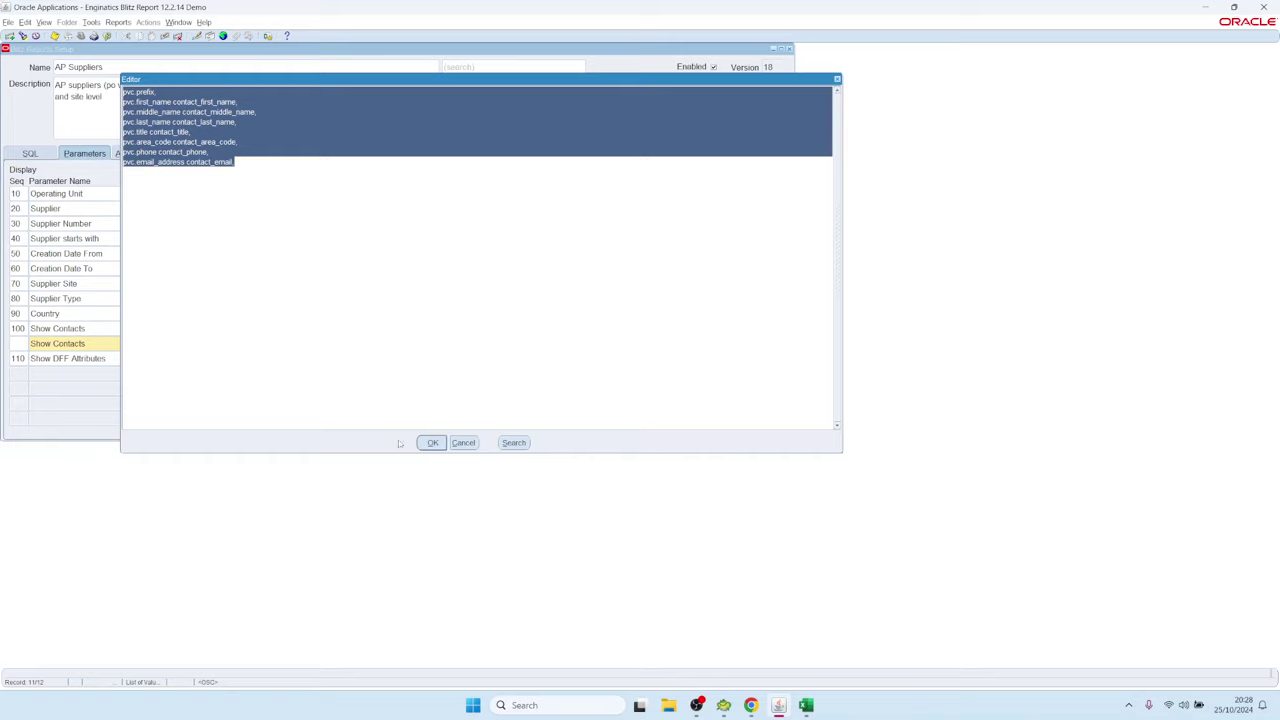
left_click(461, 444)
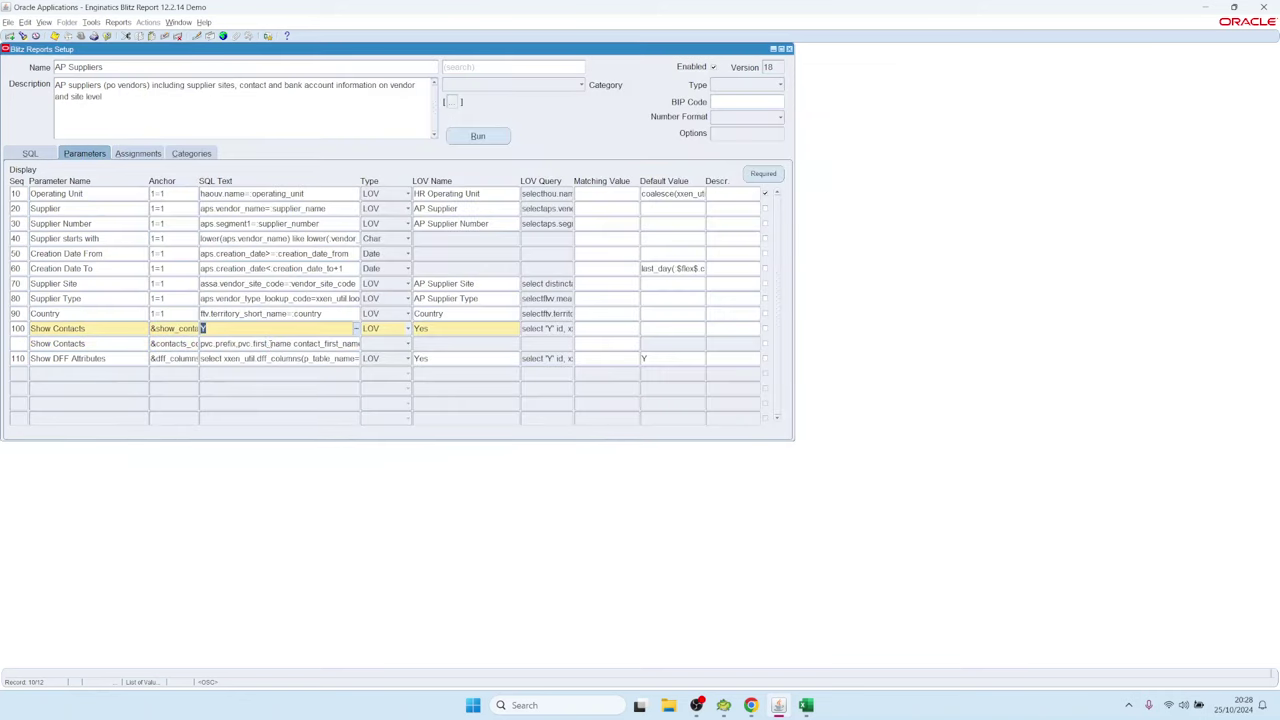
Check the display sequence fields of the first and second Show Contacts rows.
left_click(91, 328)
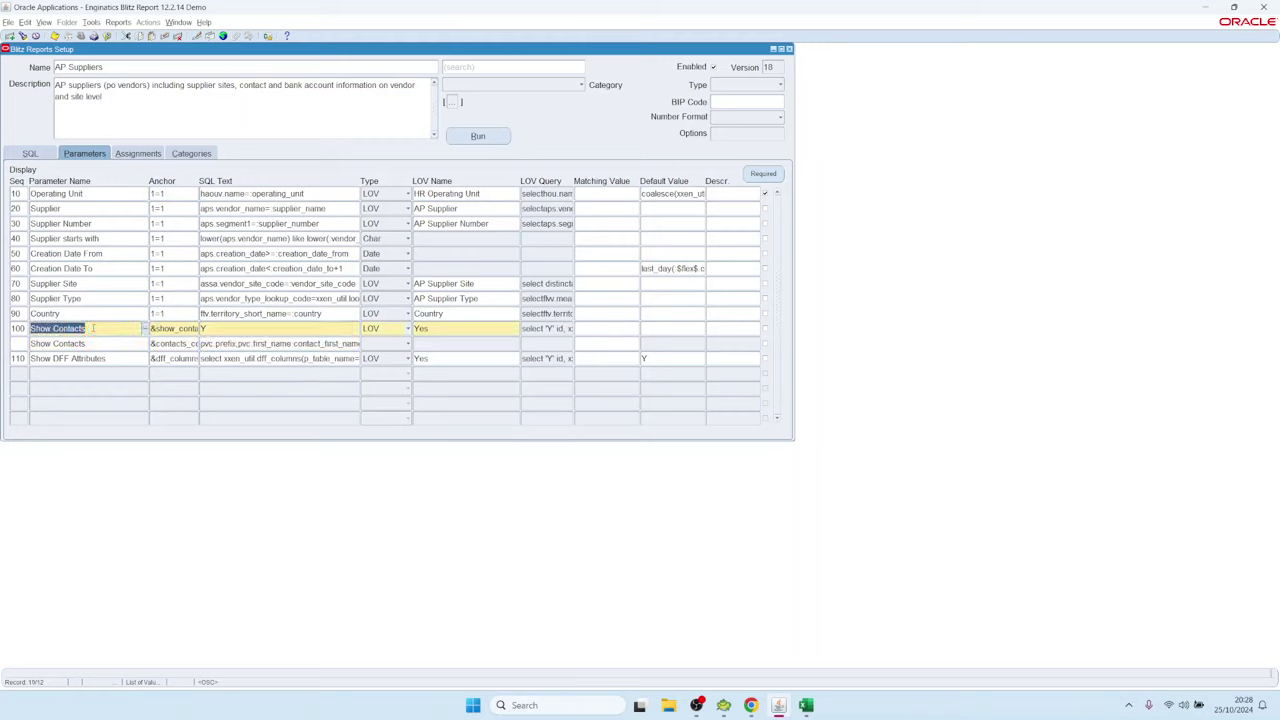
left_click(14, 328)
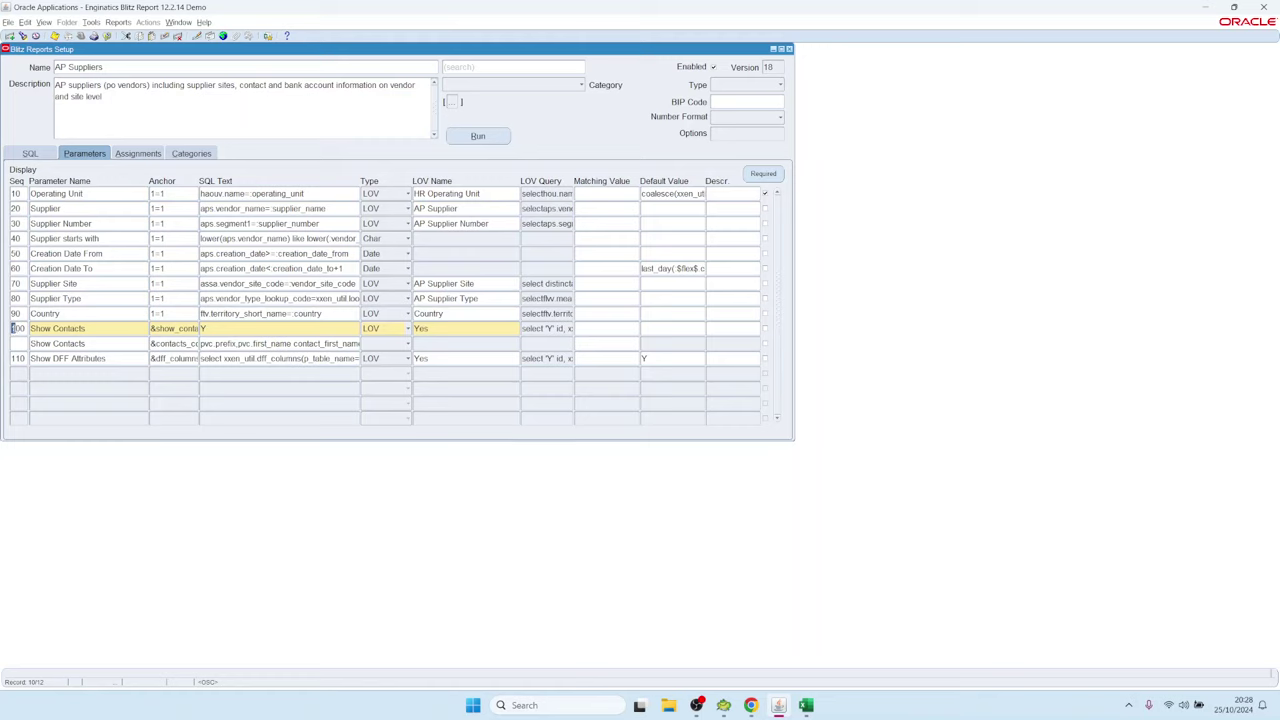
double_click(16, 328)
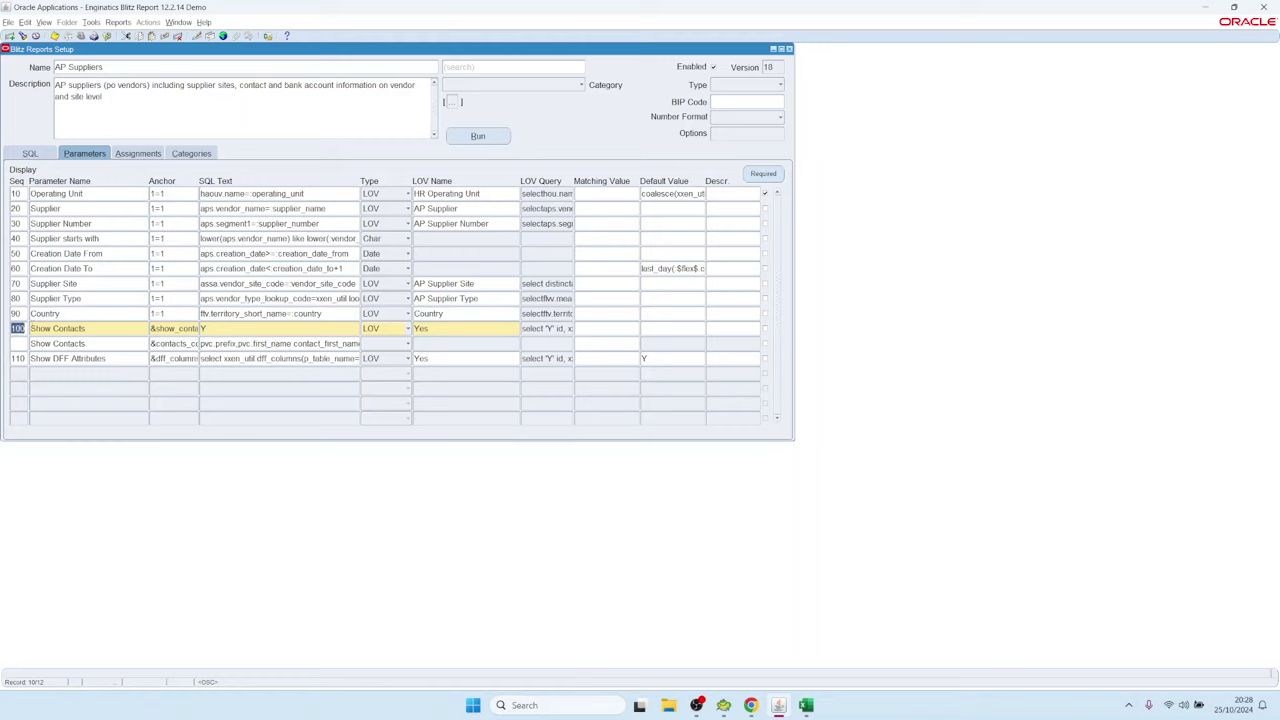
left_click(17, 343)
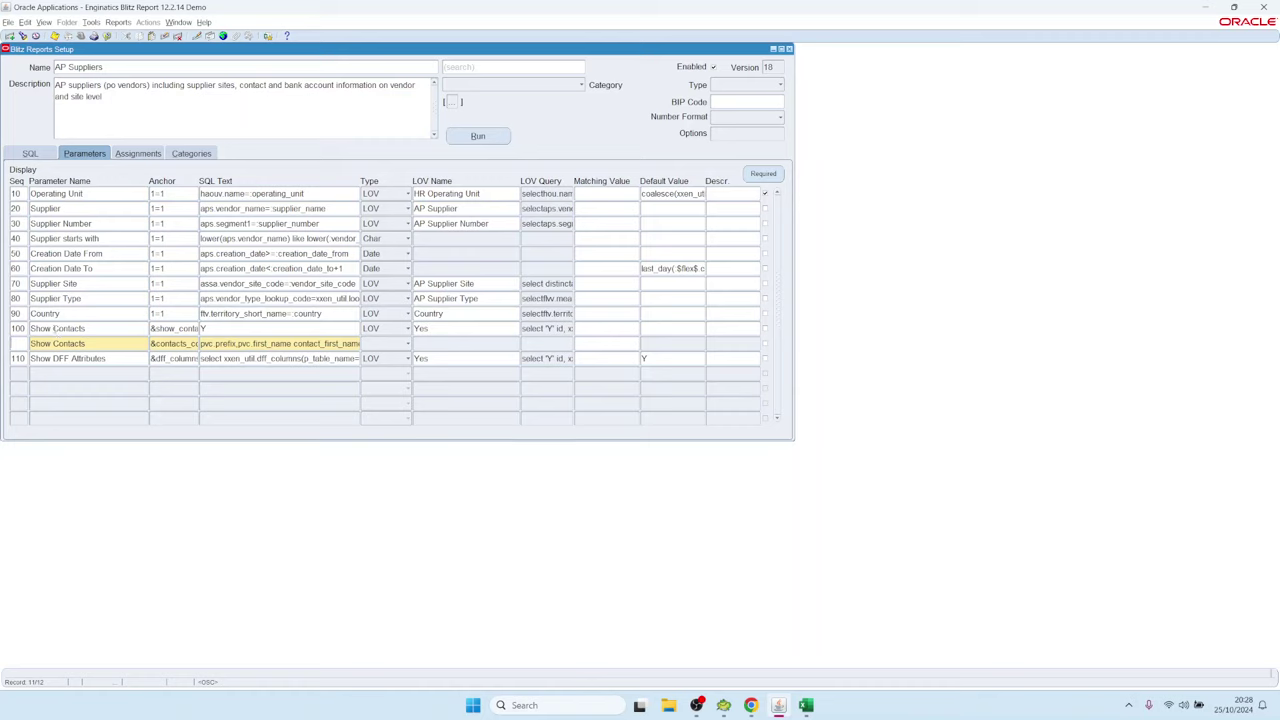
Try an extra Show Contacts row with anchor 1=1 and SQL text wefw, and delete that row again.
left_click(55, 328)
key("shift+F6")
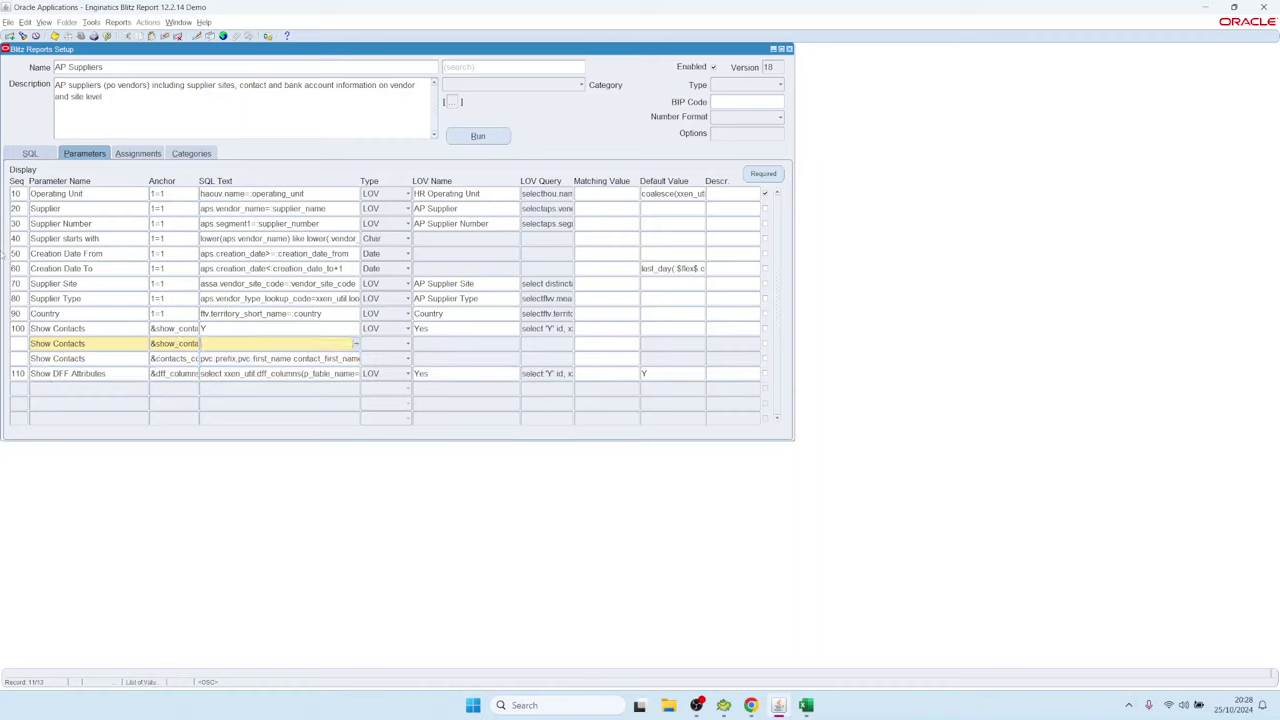
left_click(195, 345)
key("ctrl+l")
left_click(186, 423)
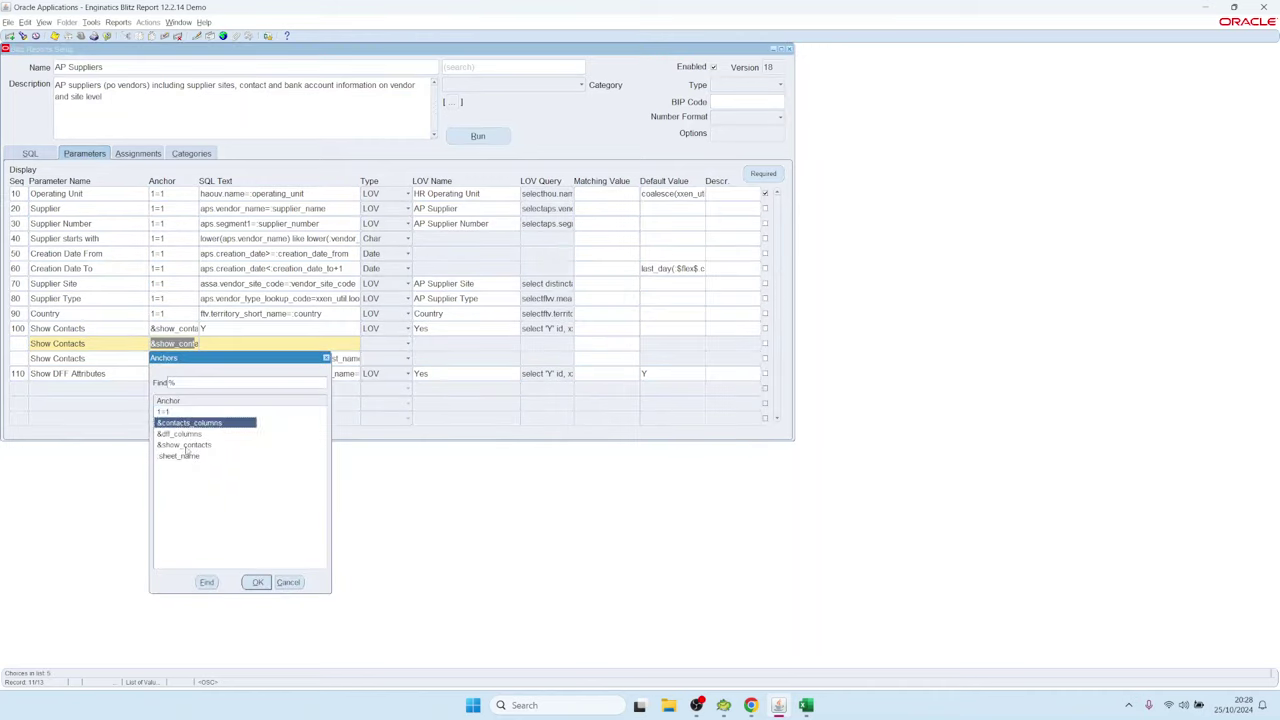
left_click(188, 456)
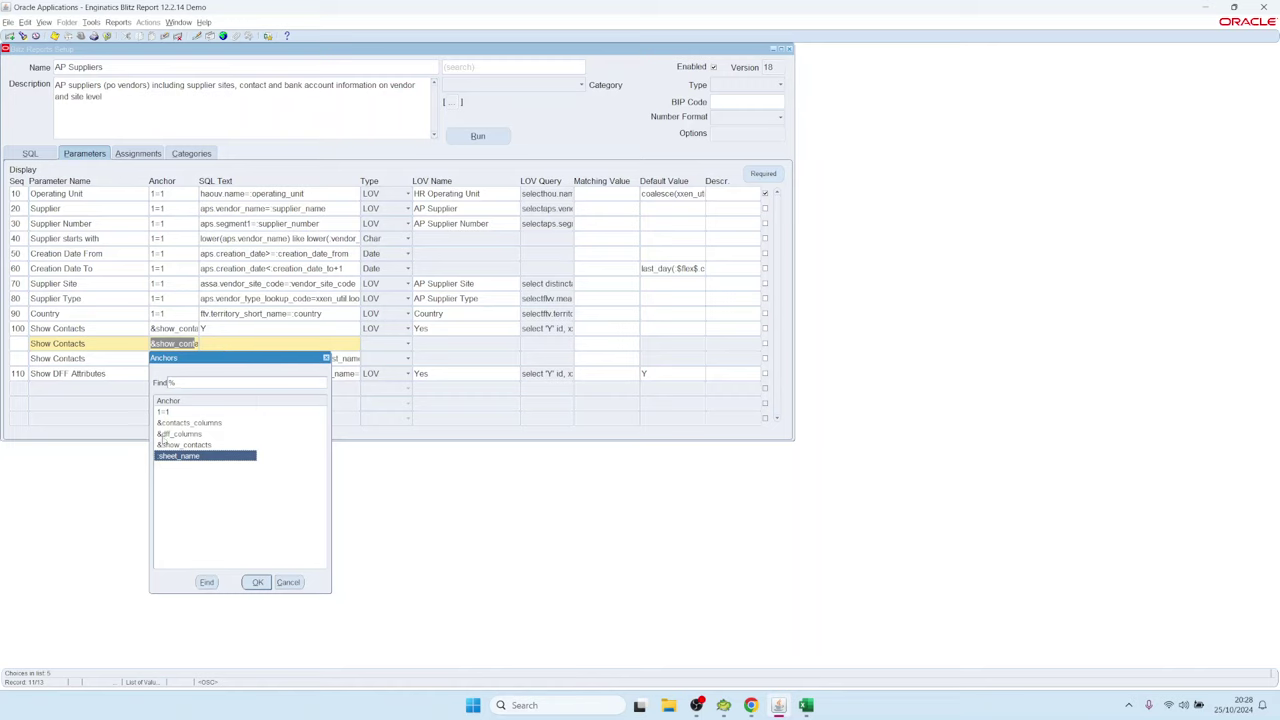
double_click(166, 412)
type("wefw")
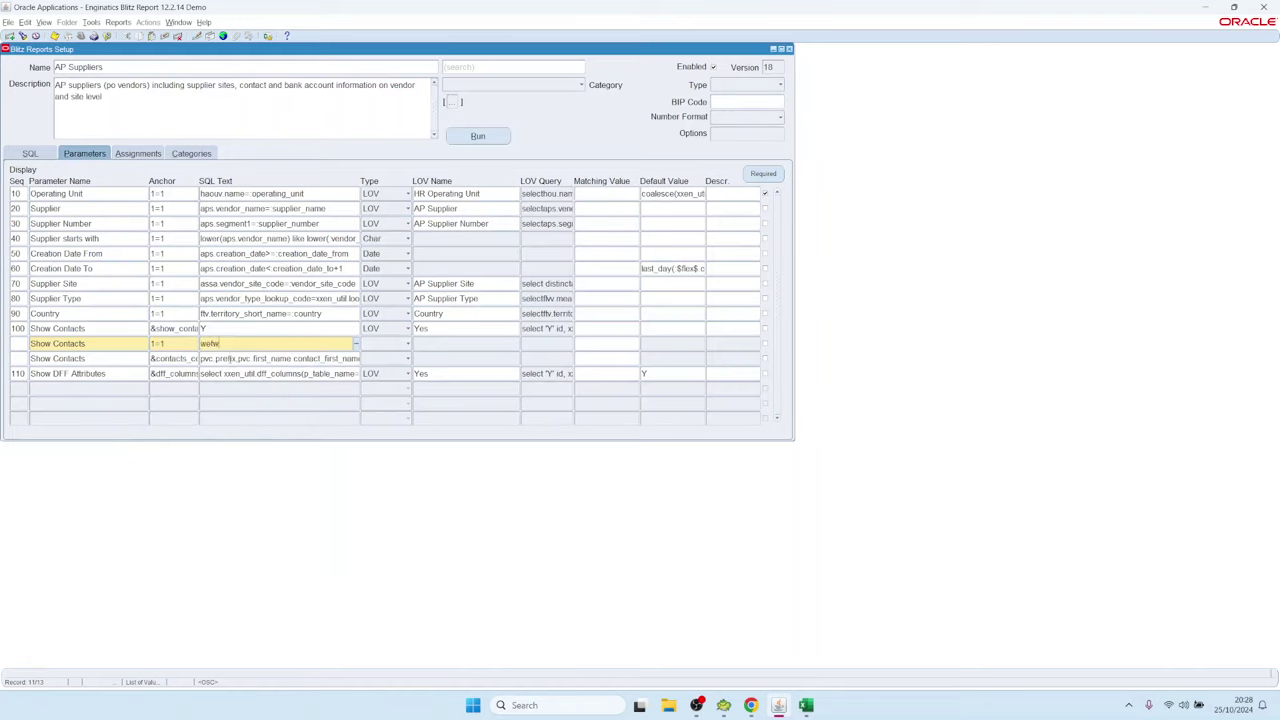
left_click(177, 36)
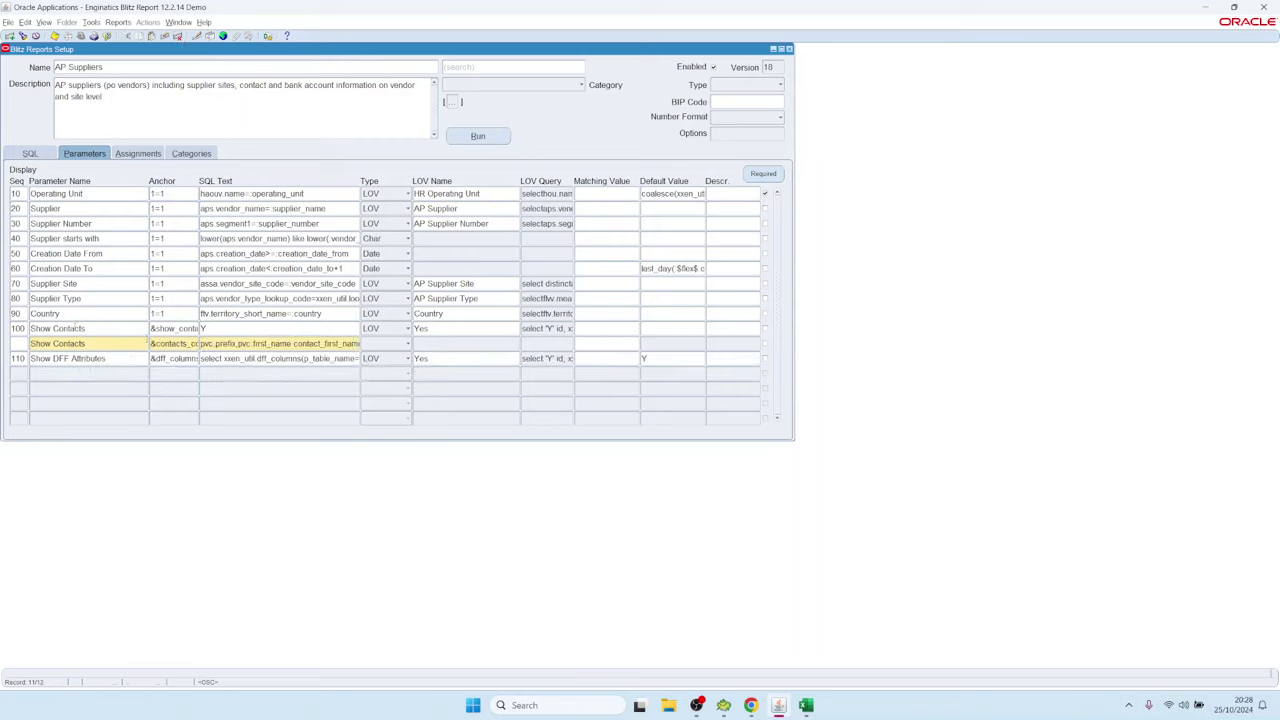
left_click(110, 328)
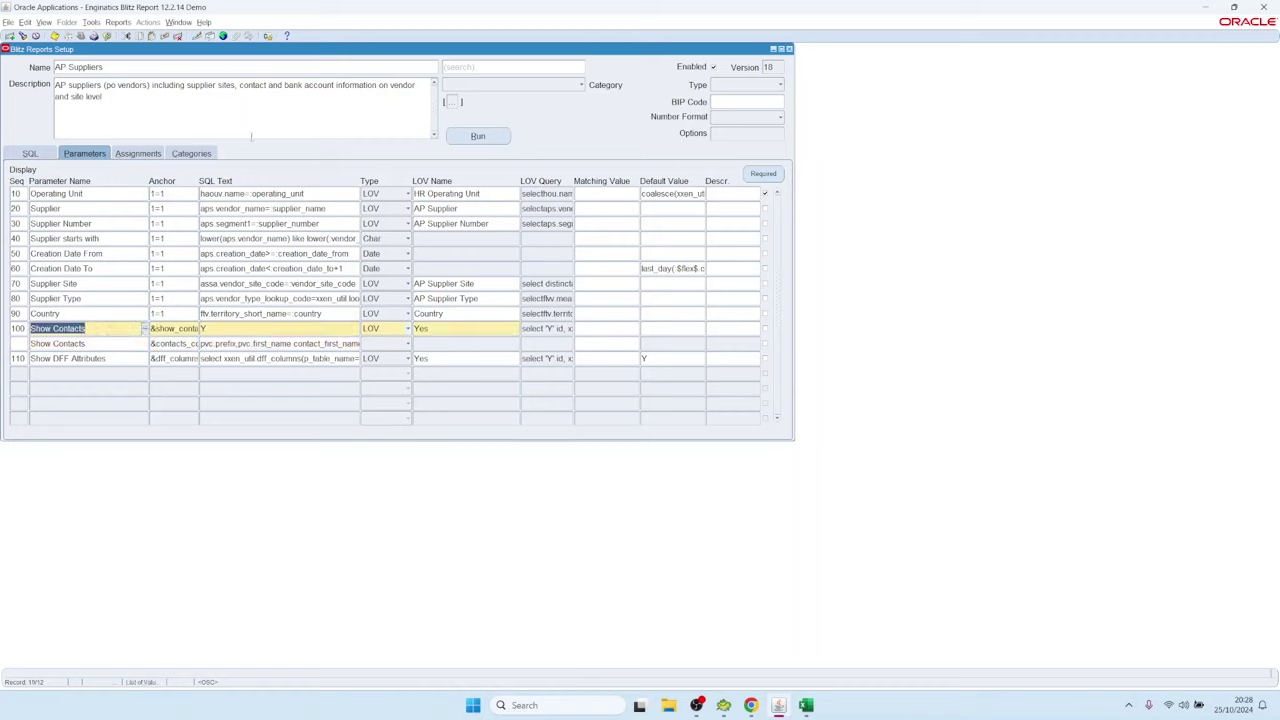
Load AP Test report in the report setup and show its SQL.
left_click(113, 67)
key("ctrl+l")
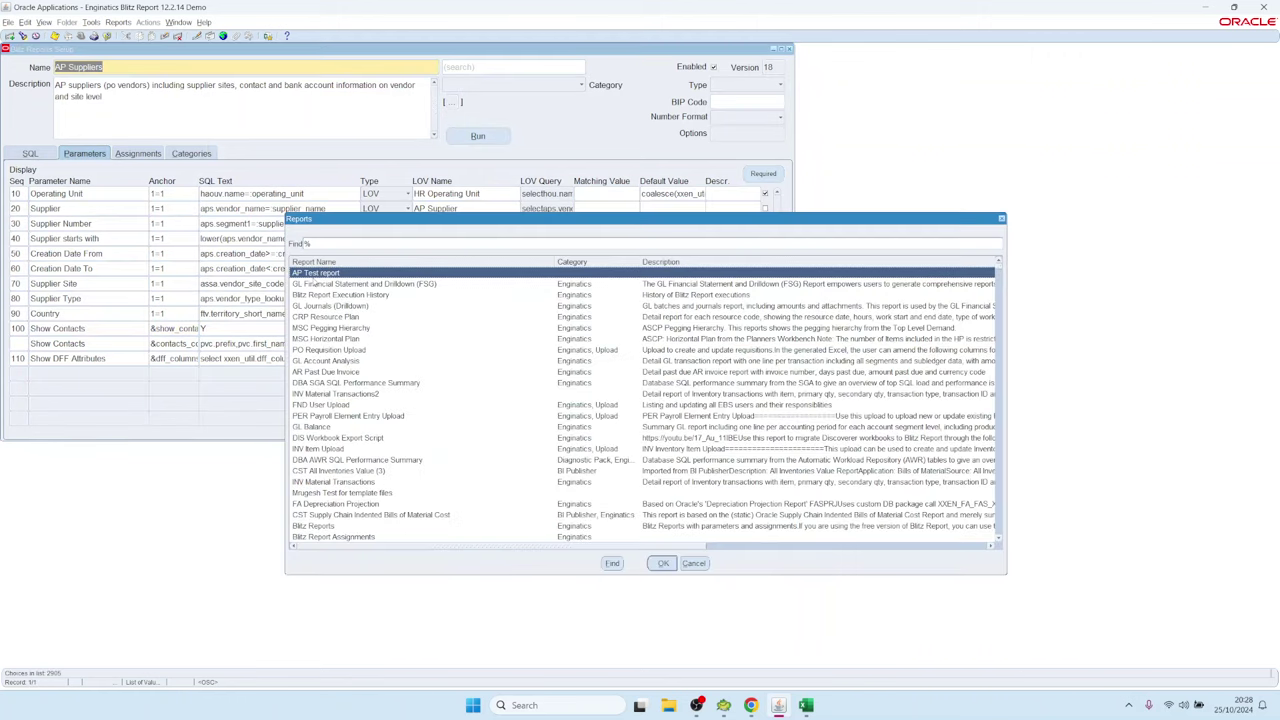
double_click(314, 273)
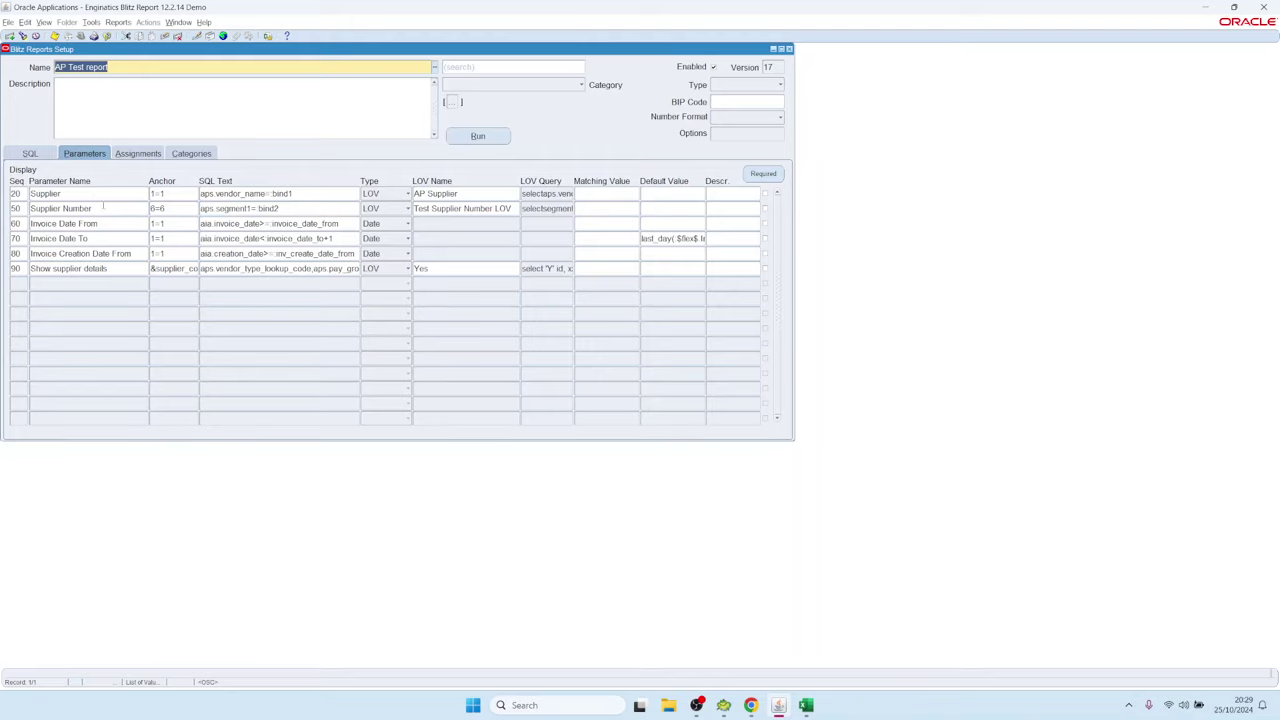
left_click(37, 156)
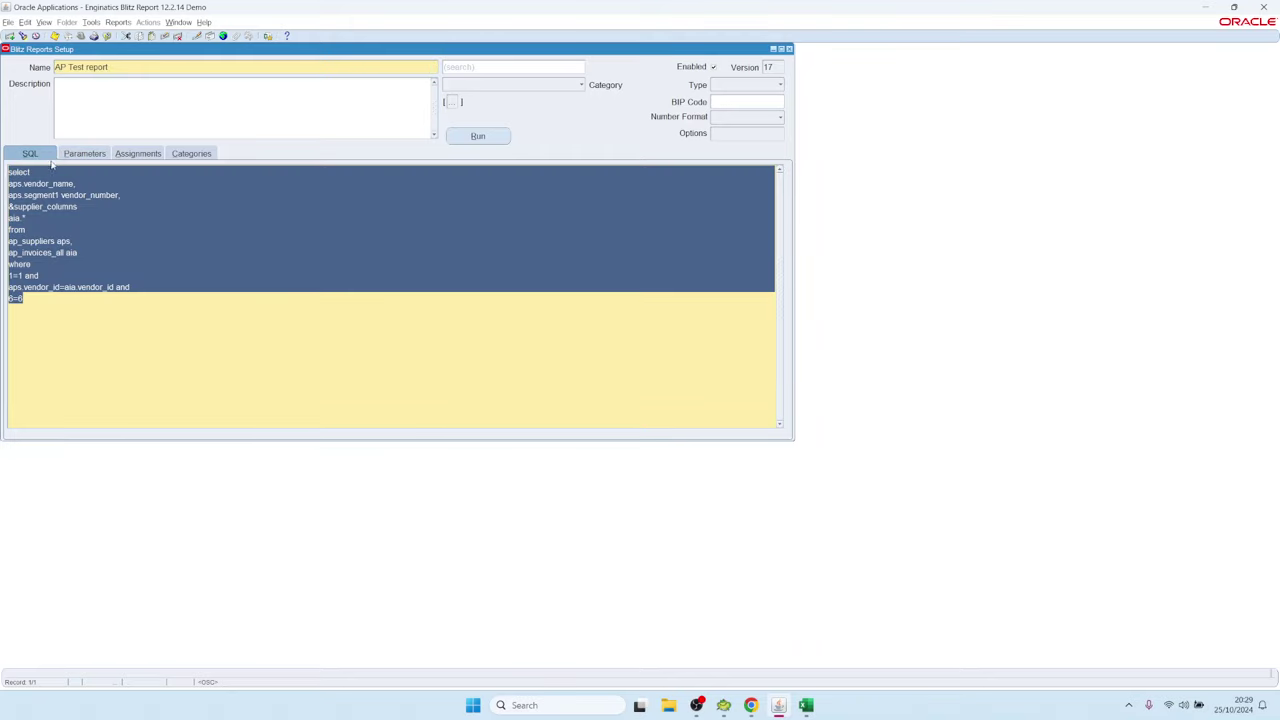
Review AP Test report's parameters and their Matching Value fields, especially for Invoice Creation Date From and Show supplier details.
left_click(84, 153)
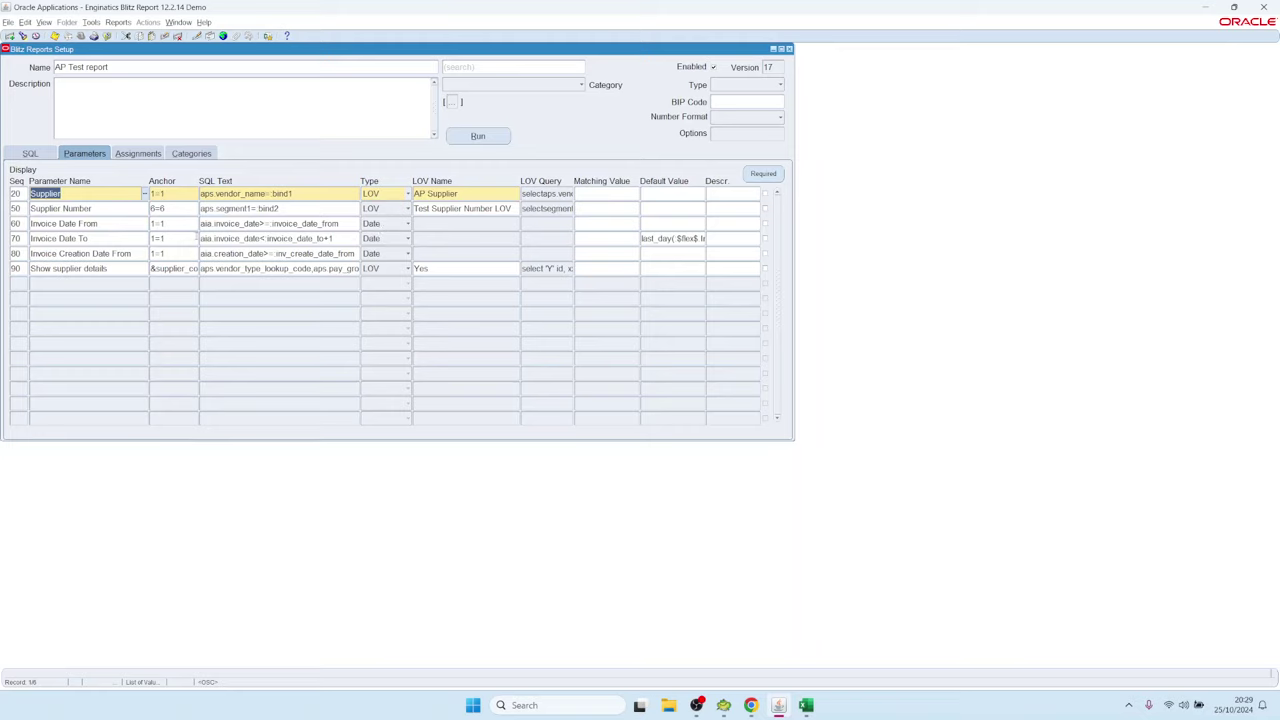
left_click(85, 252)
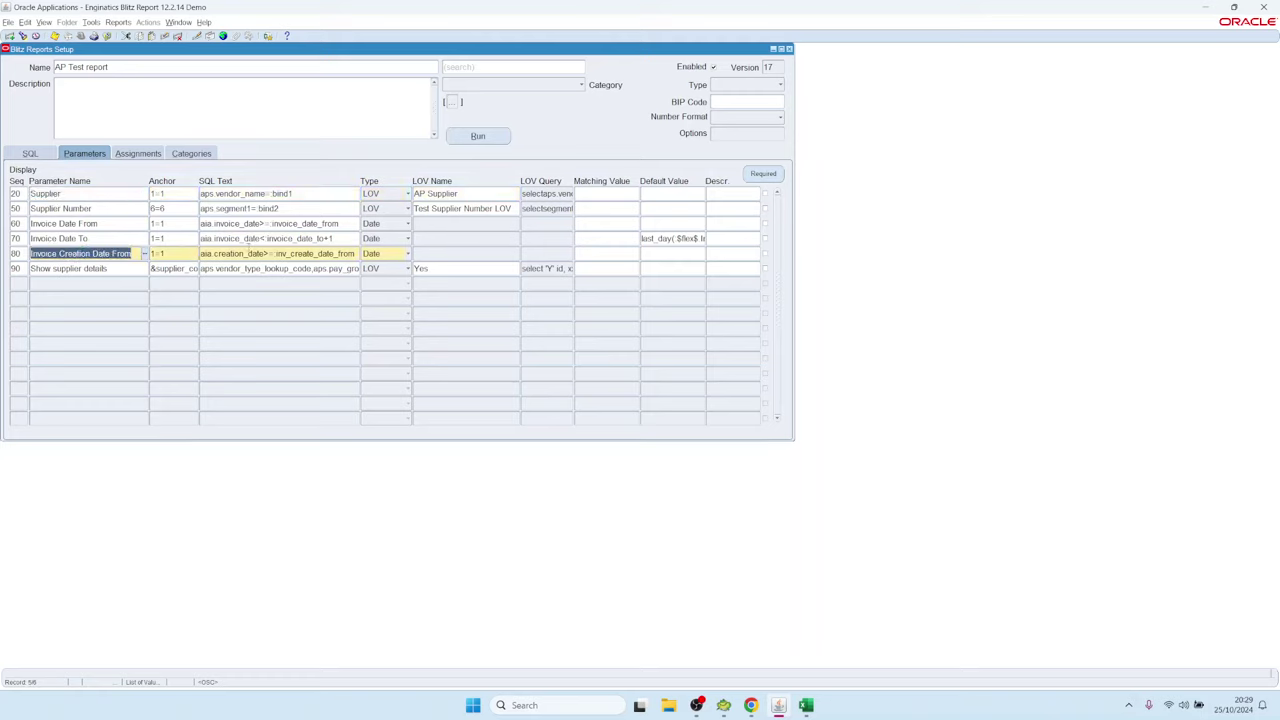
left_click(608, 193)
left_click(606, 254)
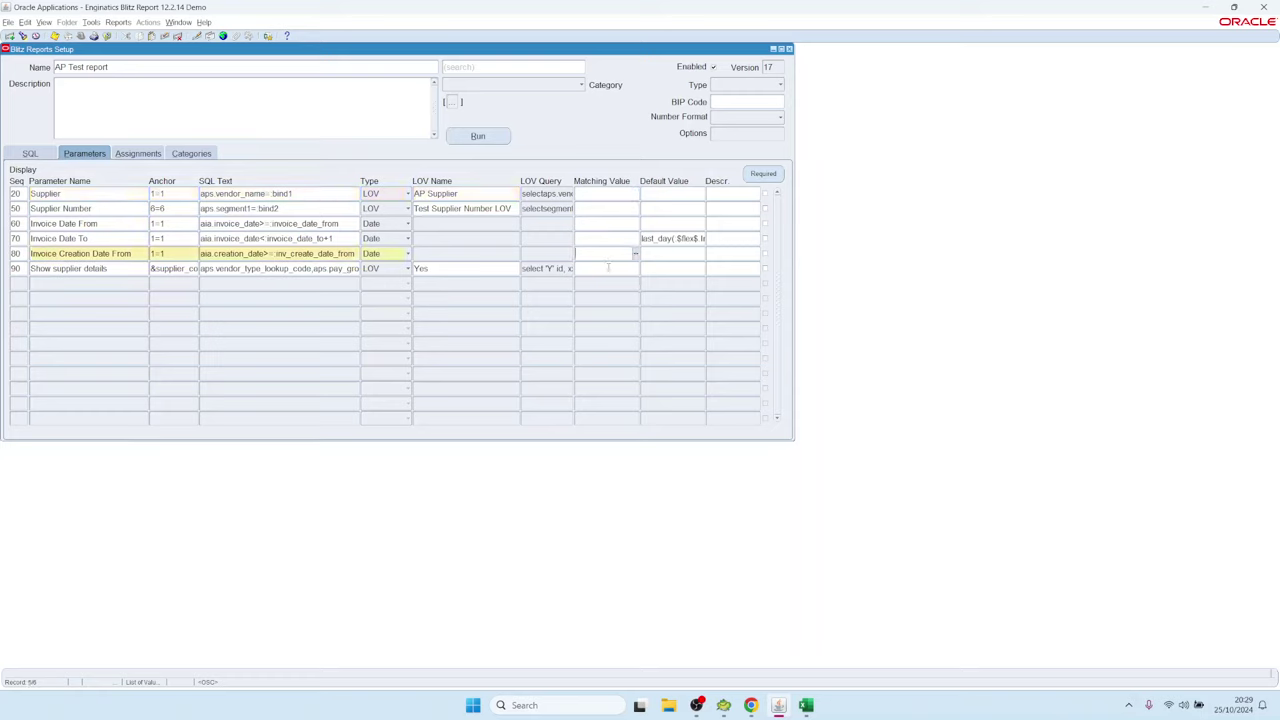
left_click(636, 268)
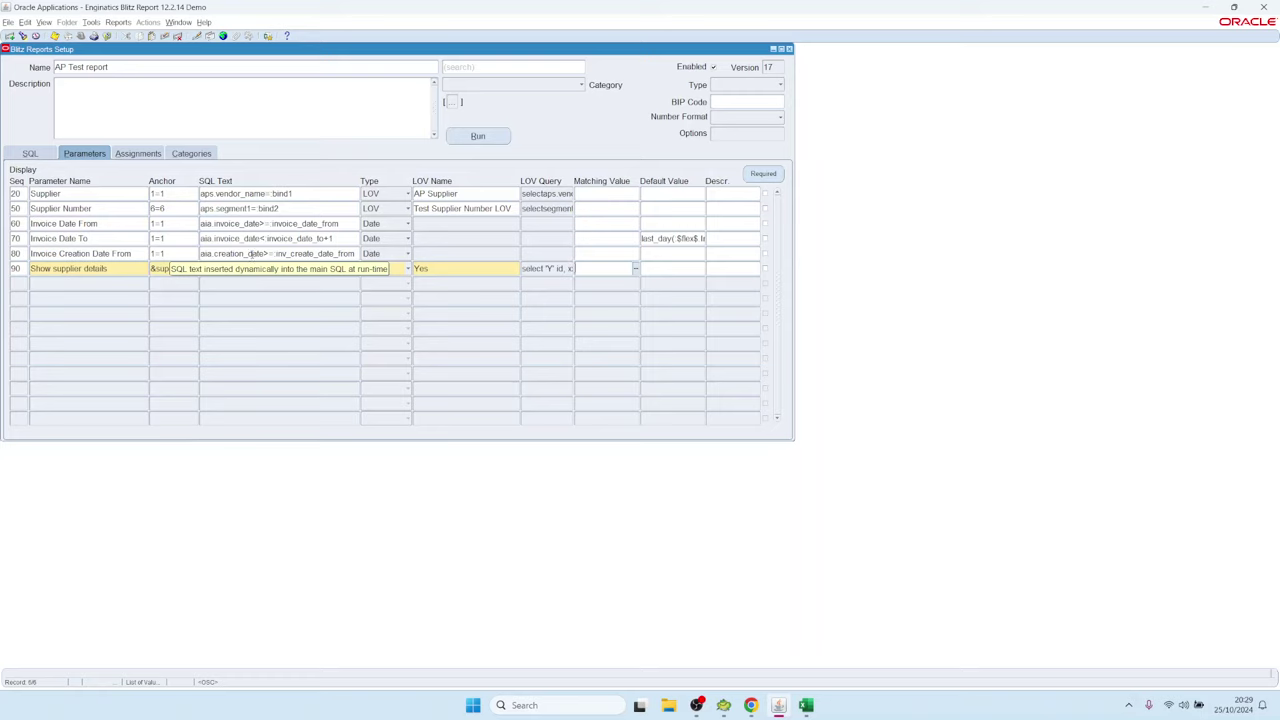
left_click(251, 253)
left_click(109, 253)
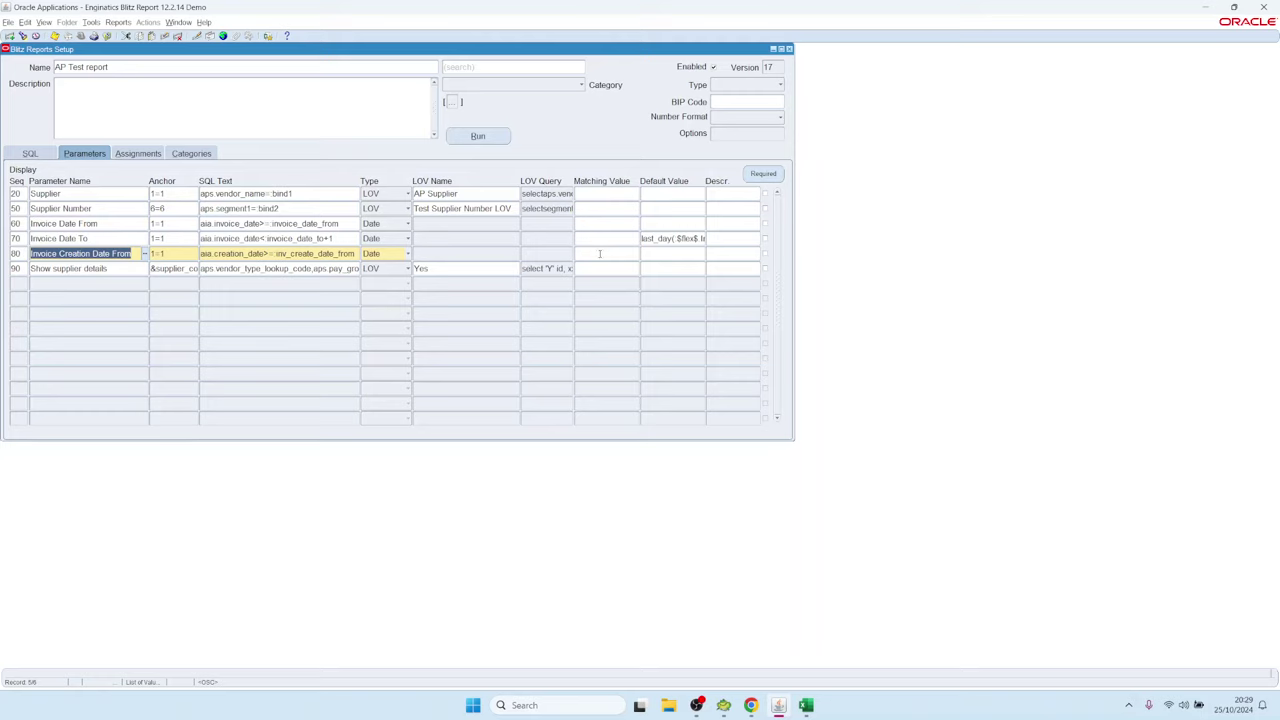
Compare the SQL text of Invoice Creation Date From and Show supplier details, and check the former's Matching Value field.
left_click(273, 254)
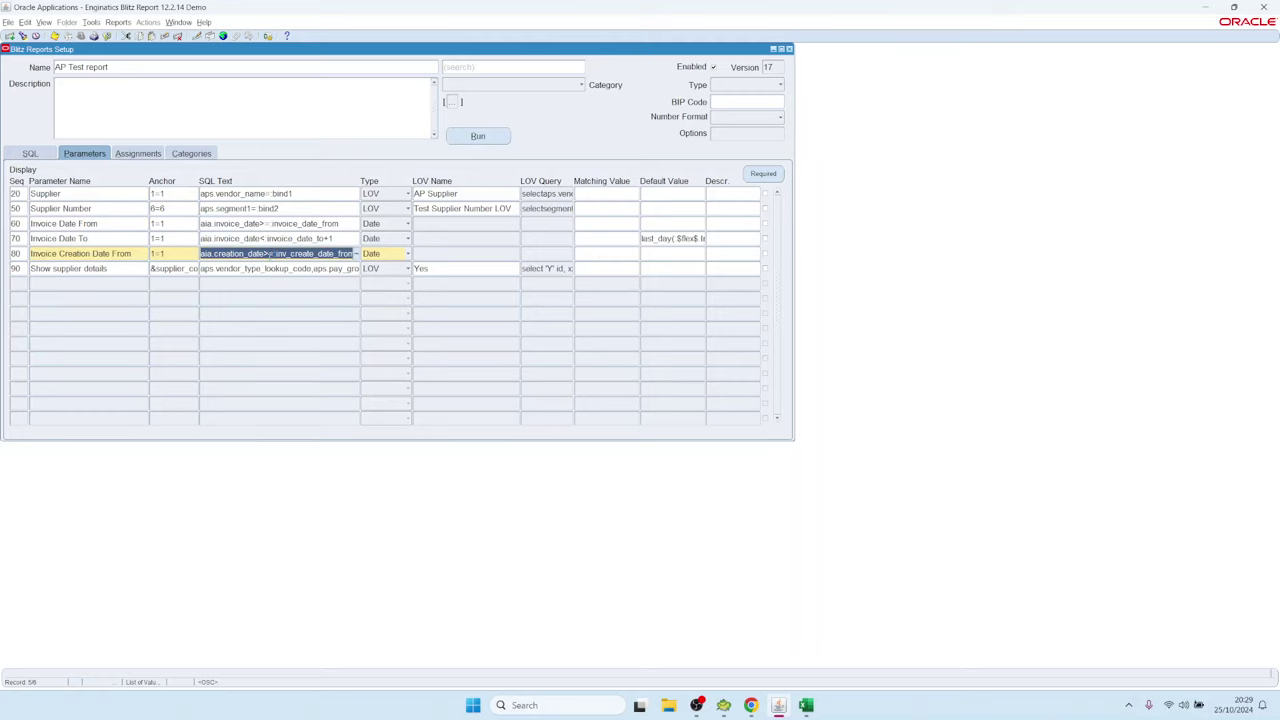
left_click_drag(201, 269, 257, 269)
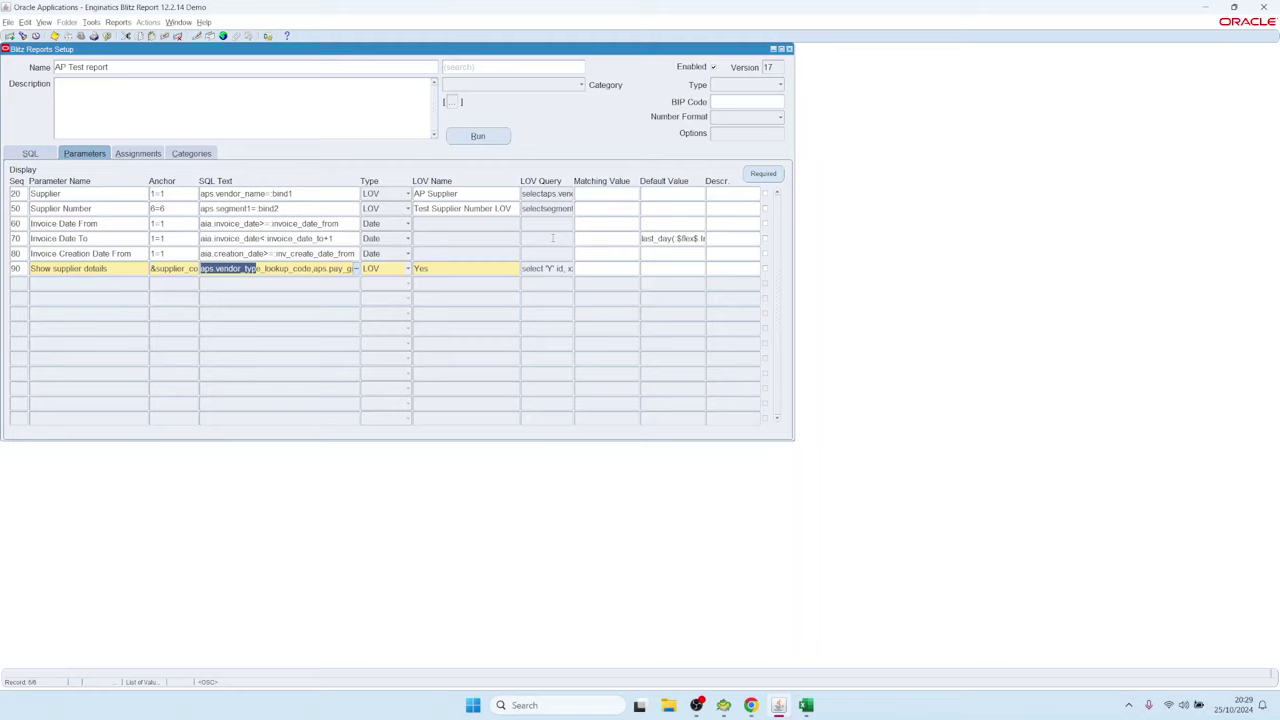
left_click(614, 256)
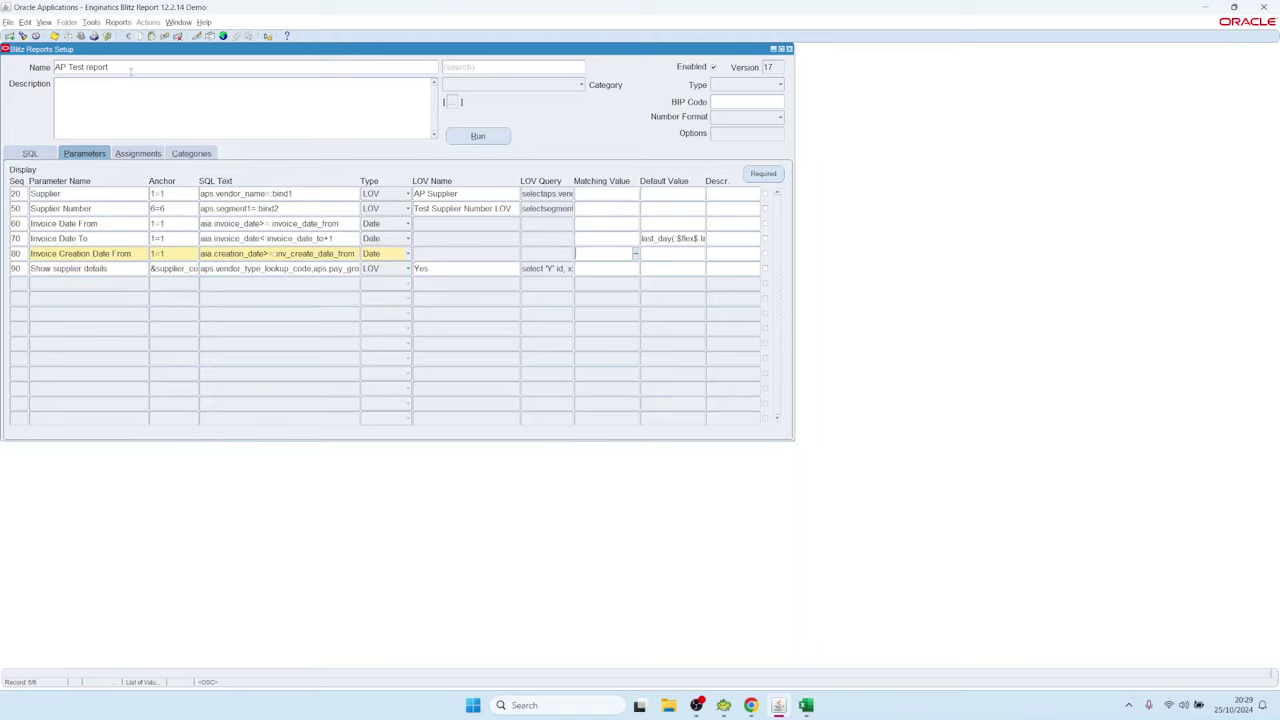
Search the report setup for "ap in" and load the AP Invoices and Lines report.
double_click(130, 69)
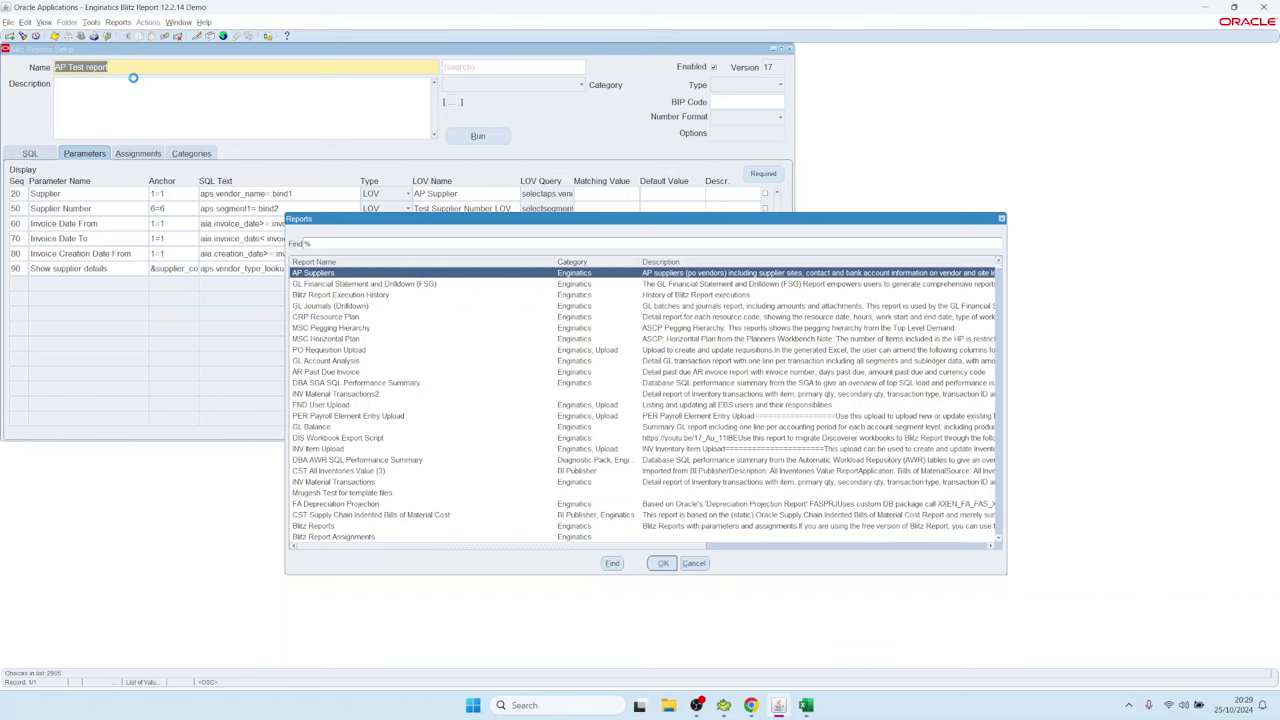
type("ap in")
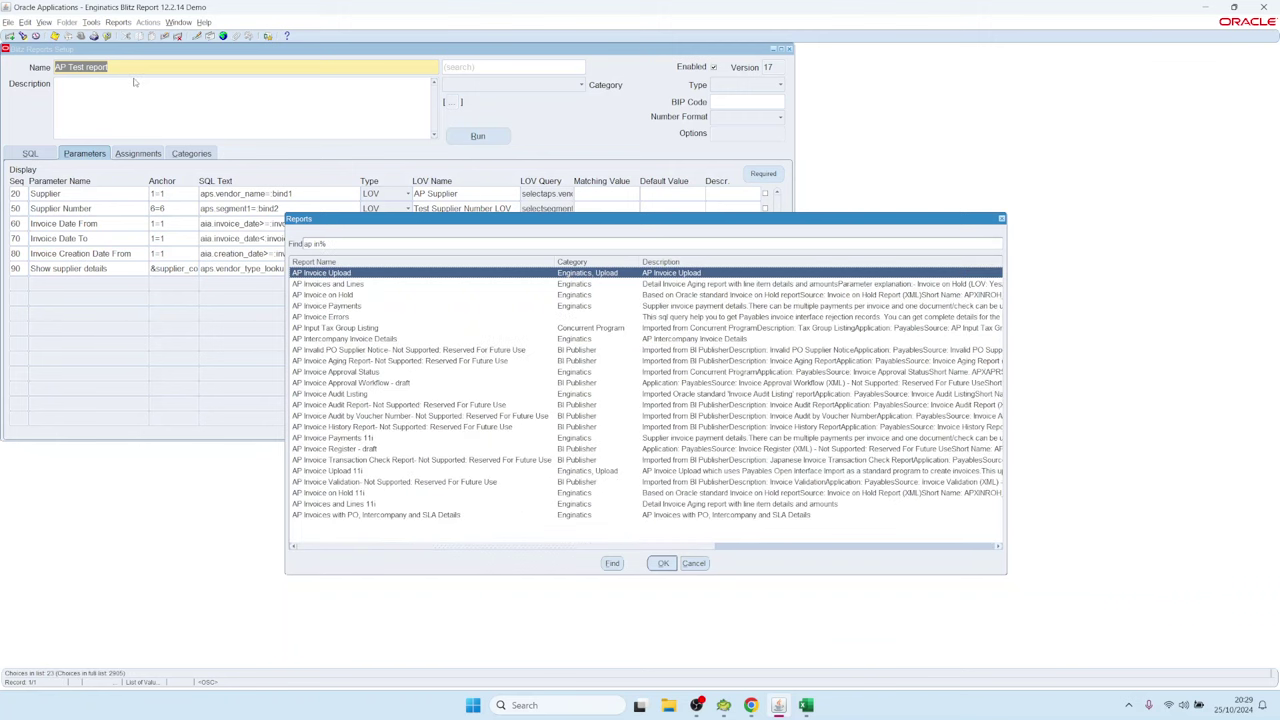
key("Down")
key("Return")
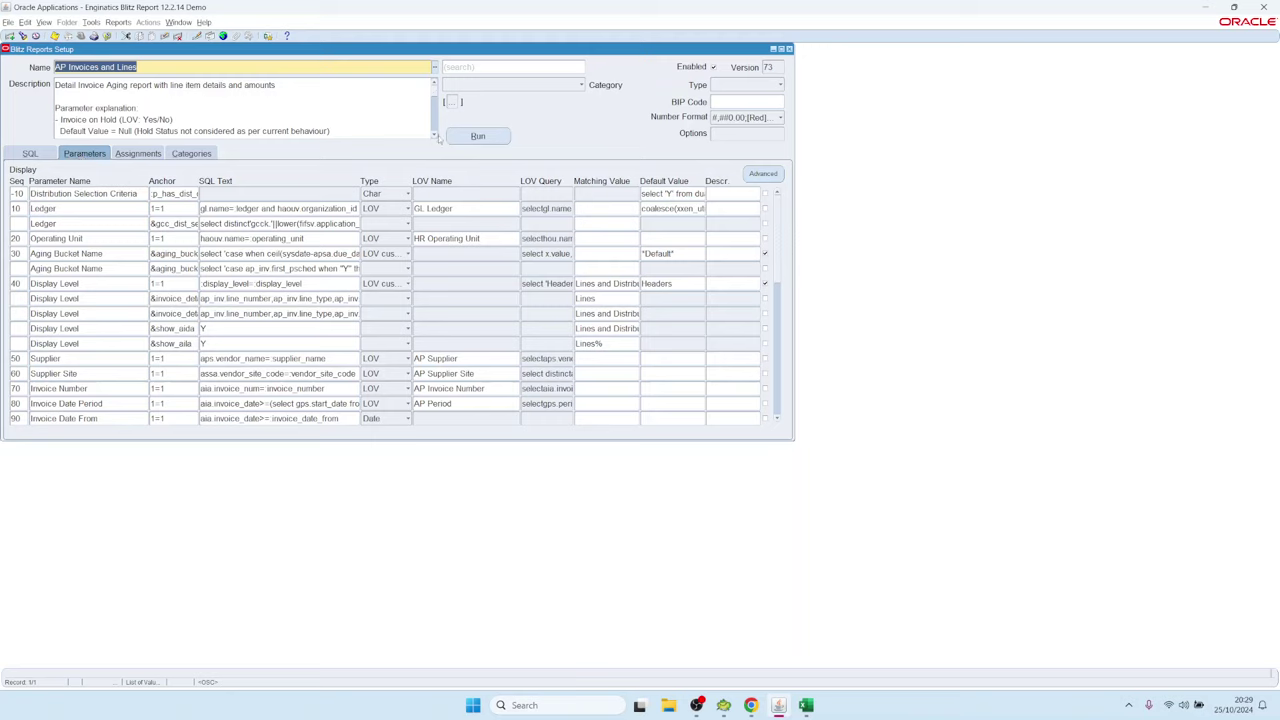
Open AP Invoices and Lines in the run window, review the Display Level choices without changing the selection, and return to the setup.
left_click(477, 135)
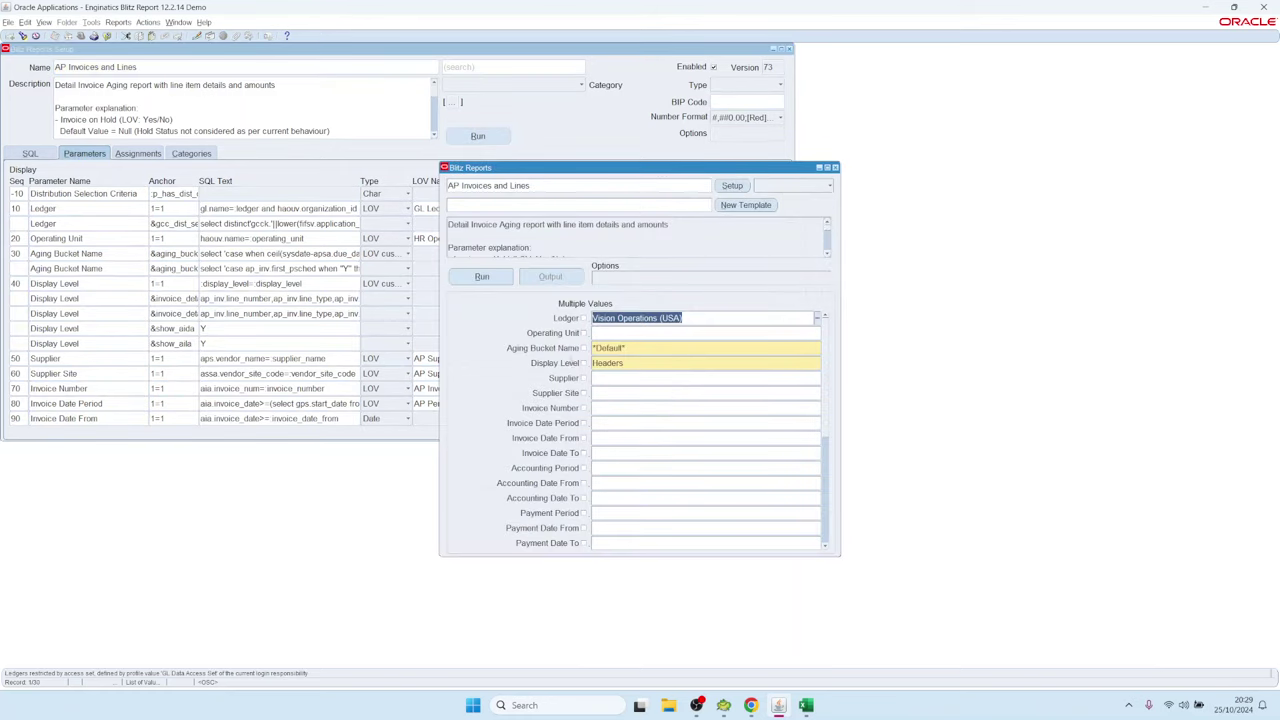
left_click(606, 364)
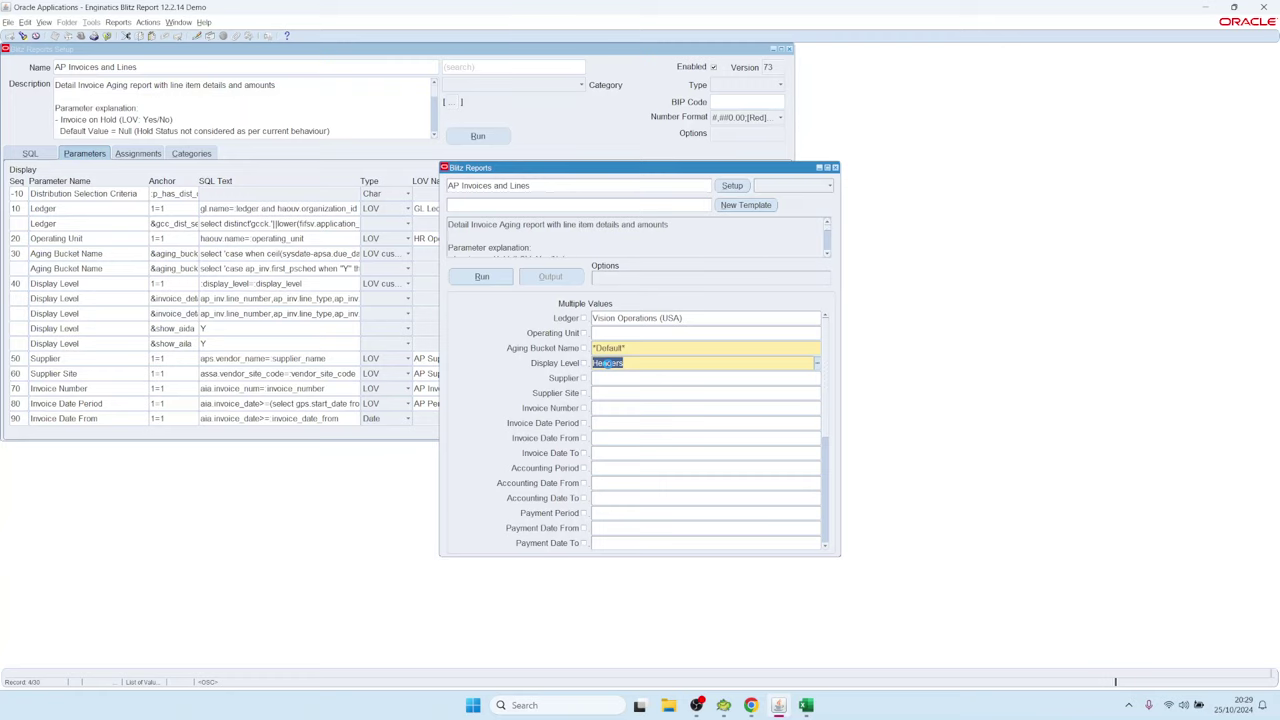
double_click(607, 363)
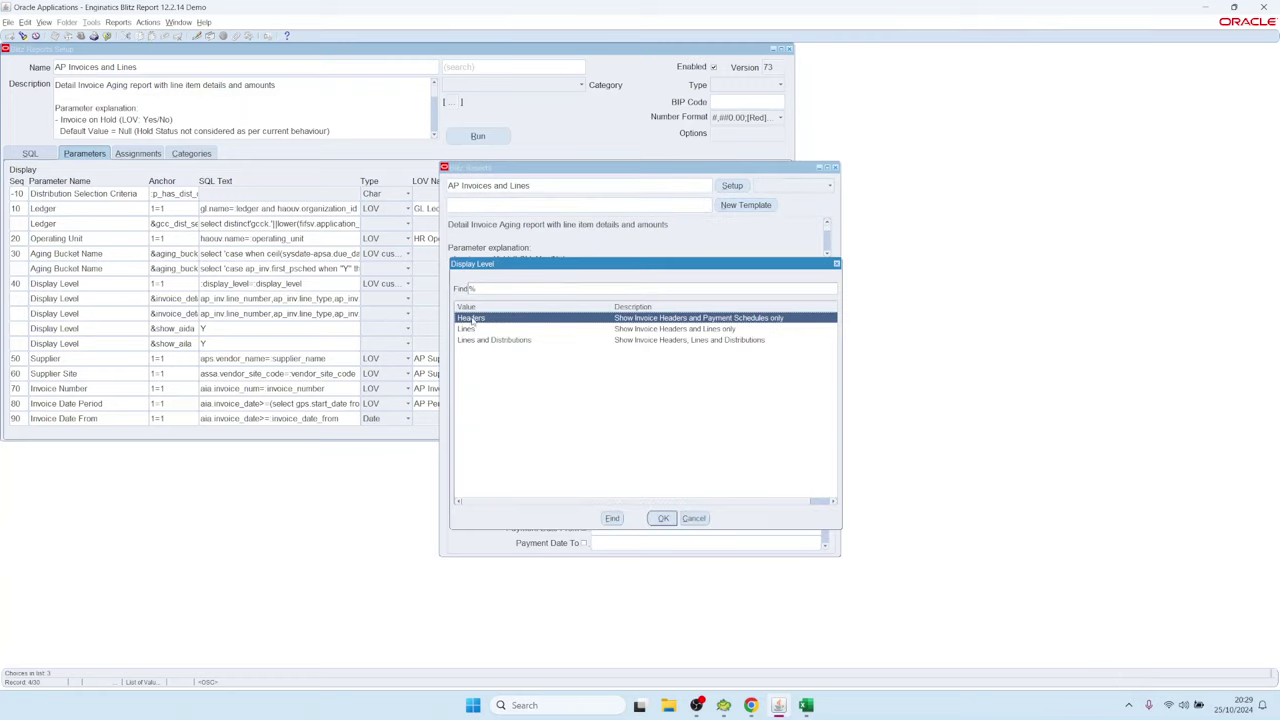
left_click(471, 330)
left_click(490, 342)
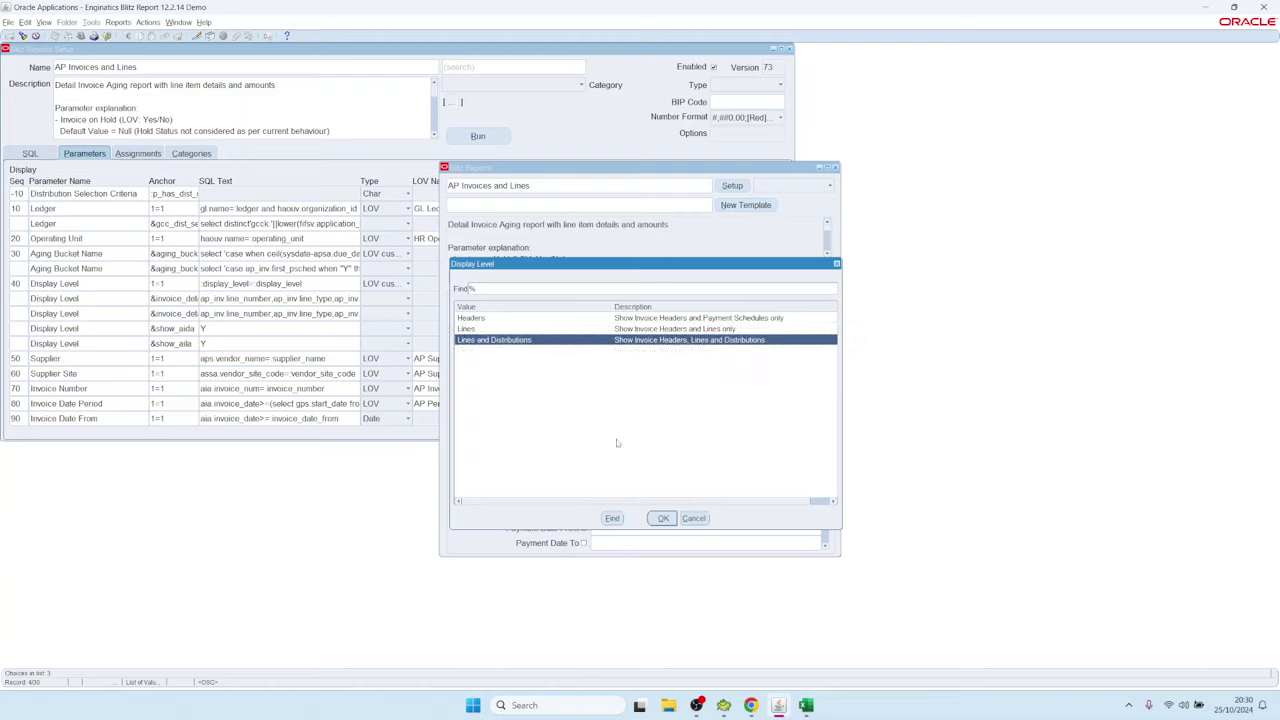
left_click(470, 319)
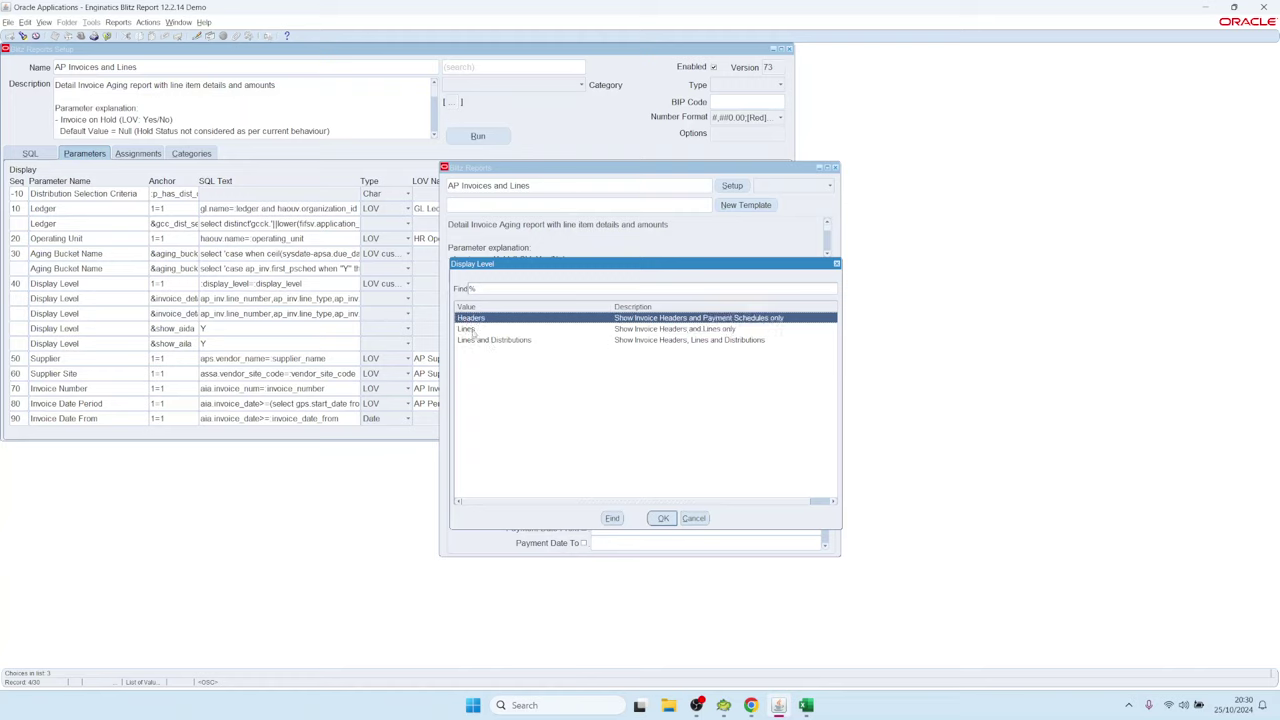
left_click(472, 331)
left_click(476, 341)
left_click(474, 327)
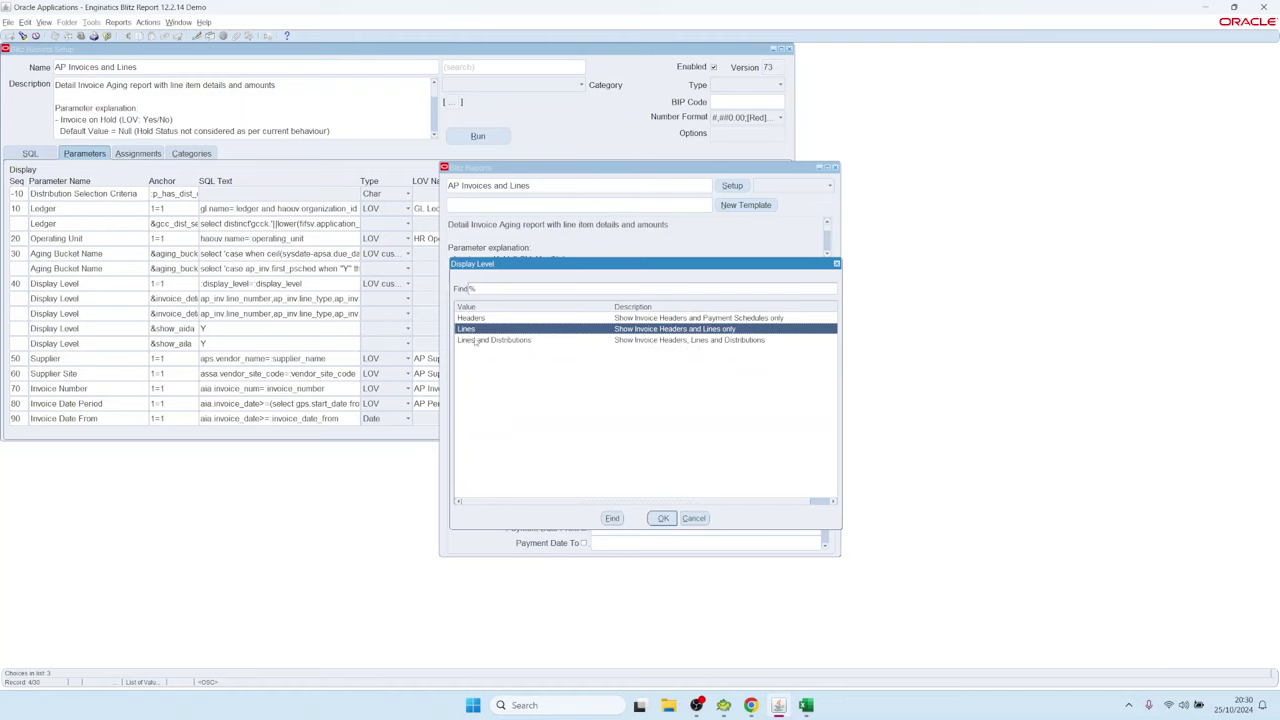
left_click(692, 518)
left_click_drag(599, 174, 468, 152)
left_click(603, 162)
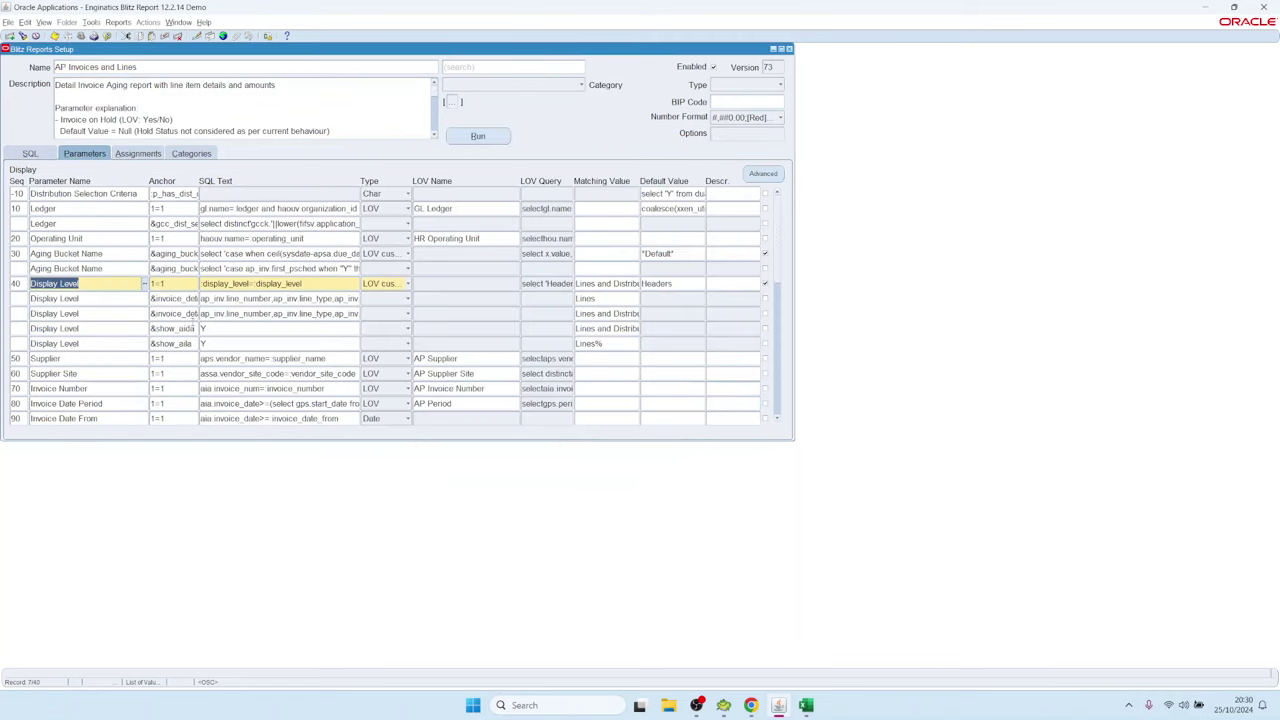
Examine the display sequence of the Display Level rows and the invoice detail anchor in the row matching Lines.
left_click(17, 283)
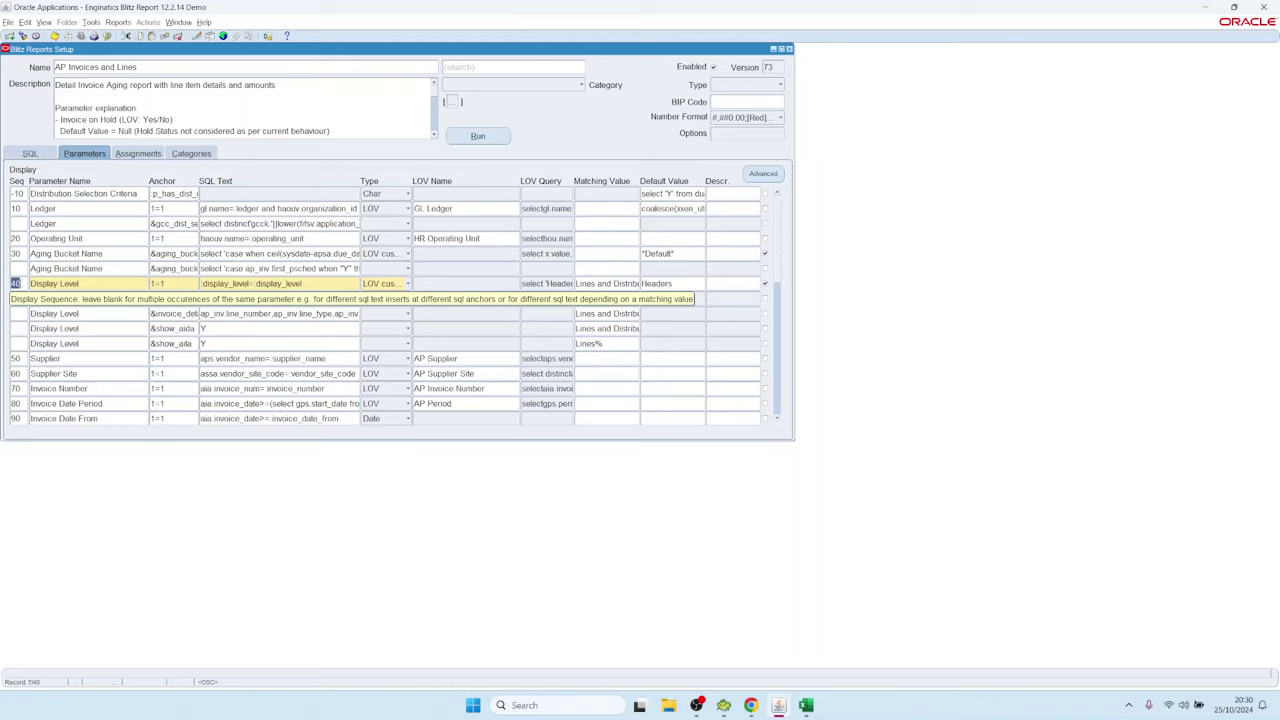
left_click(46, 298)
left_click(44, 314)
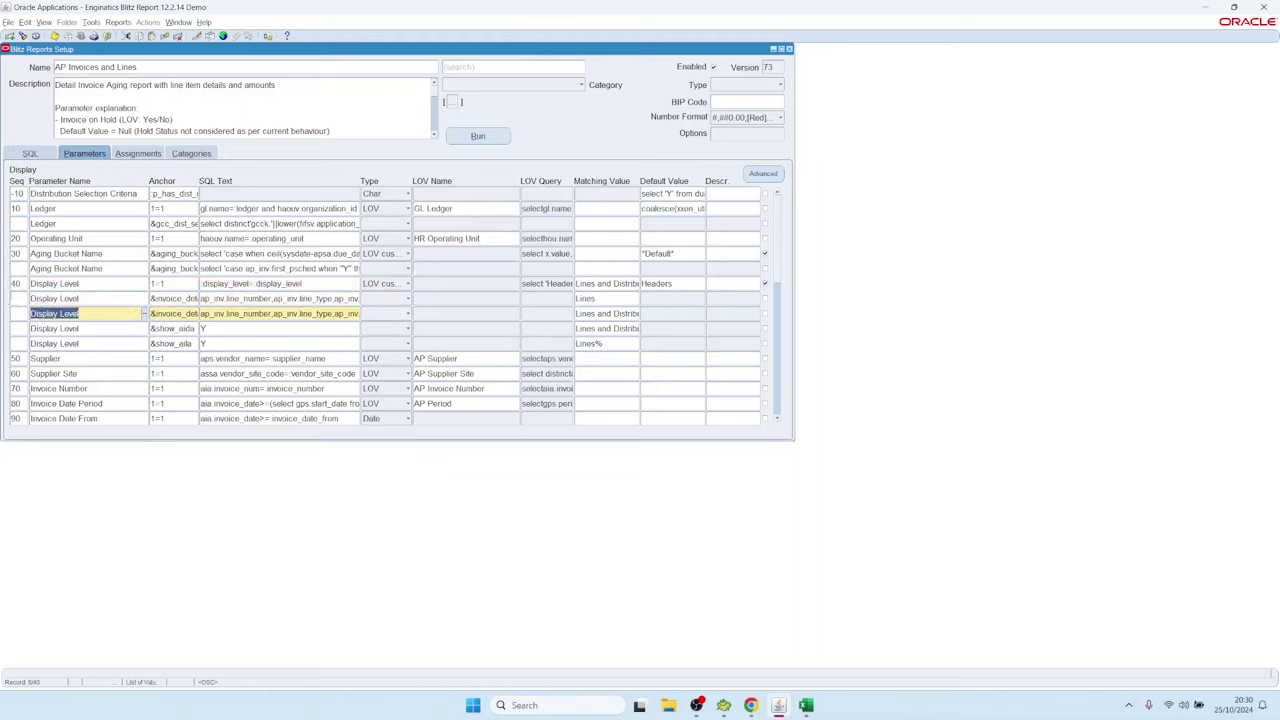
left_click(181, 298)
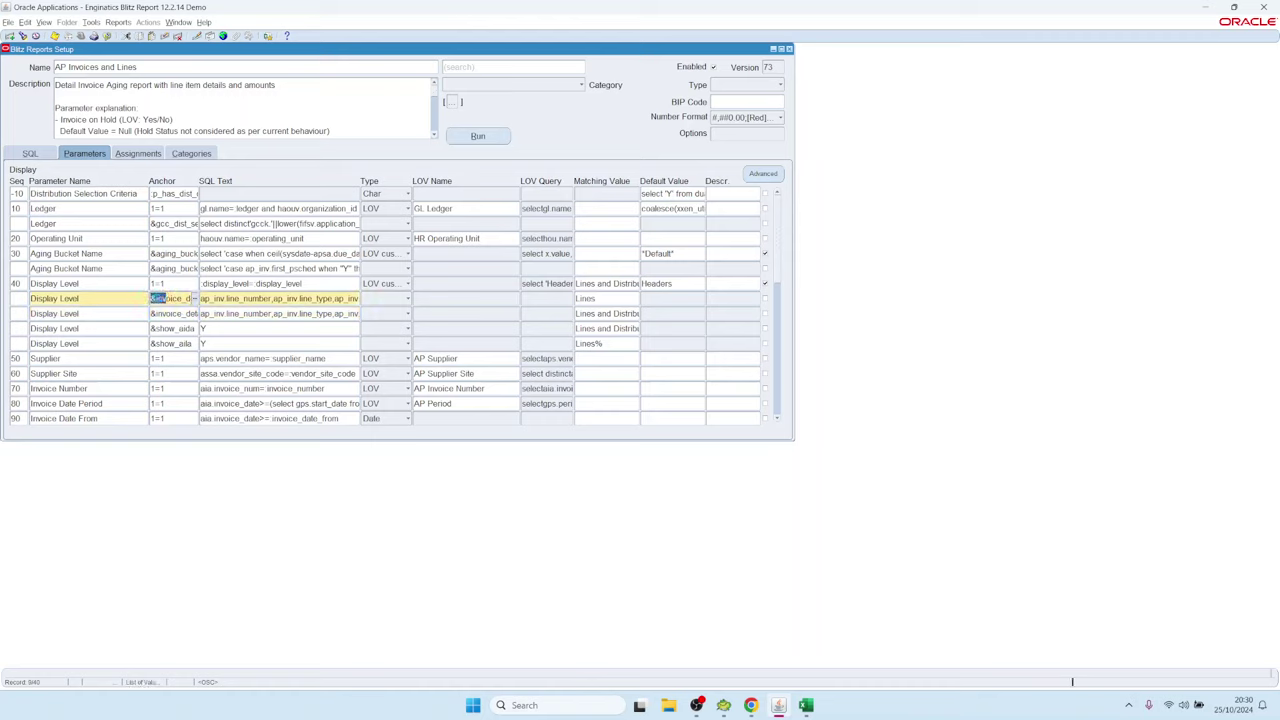
double_click(181, 298)
Open the SQL of AP Invoices and Lines in the editor and enlarge the editor window.
left_click(32, 154)
left_click(174, 283)
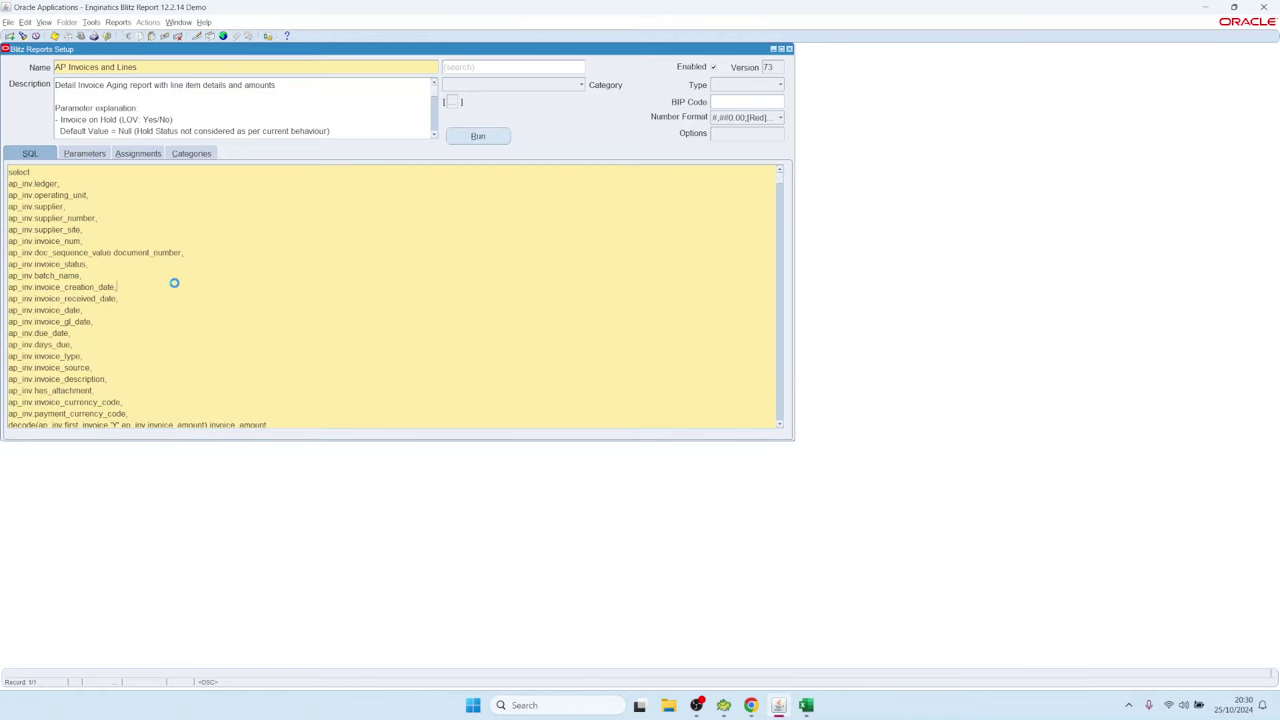
scroll(165, 264, "down", 6)
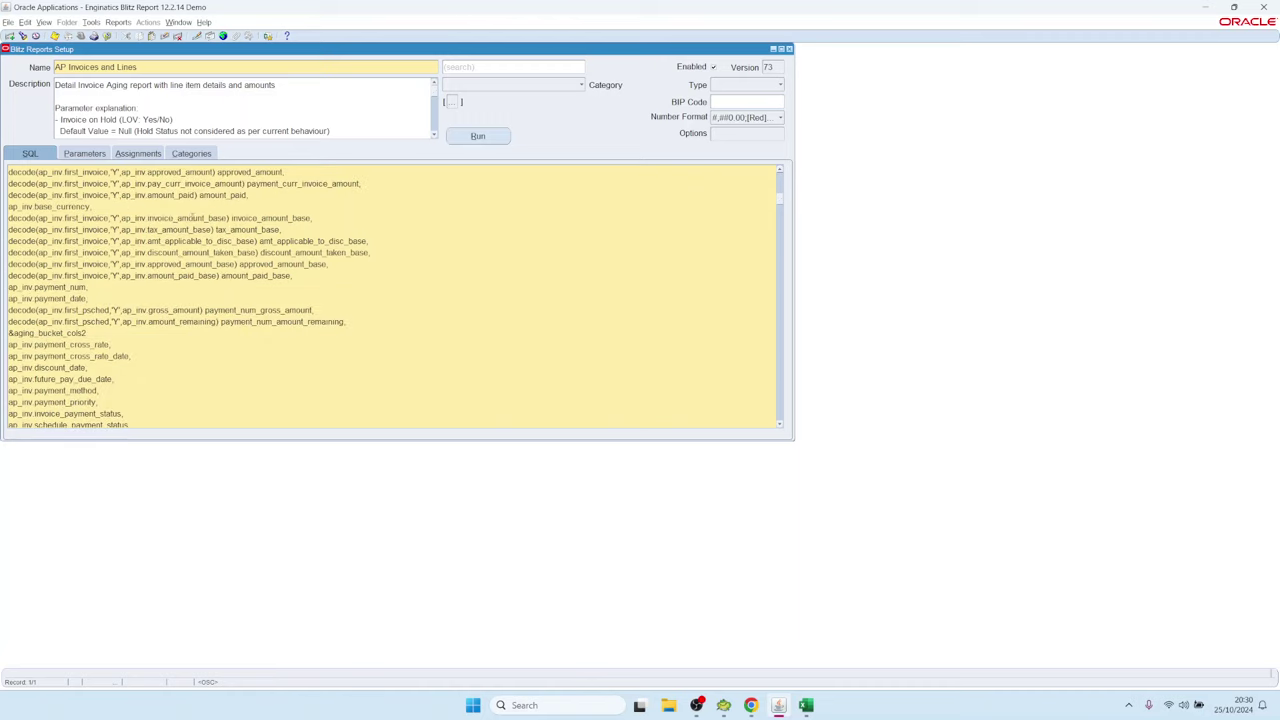
double_click(200, 269)
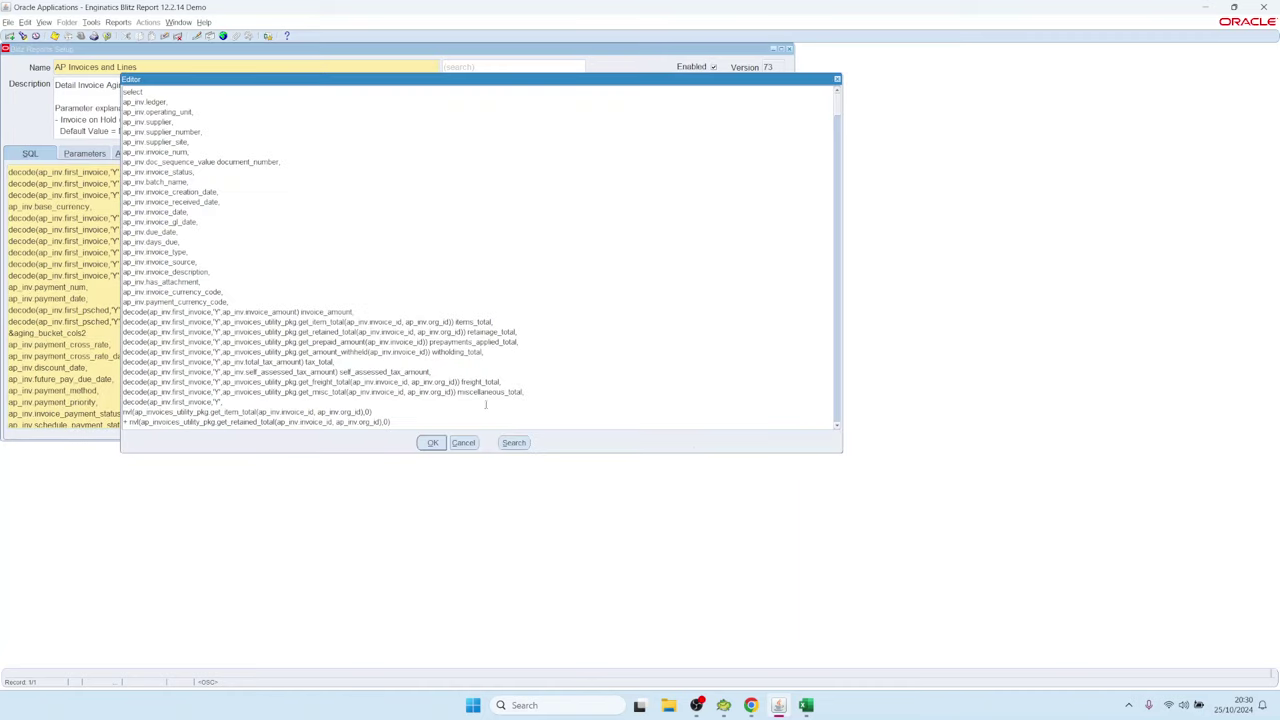
left_click_drag(829, 453, 1195, 625)
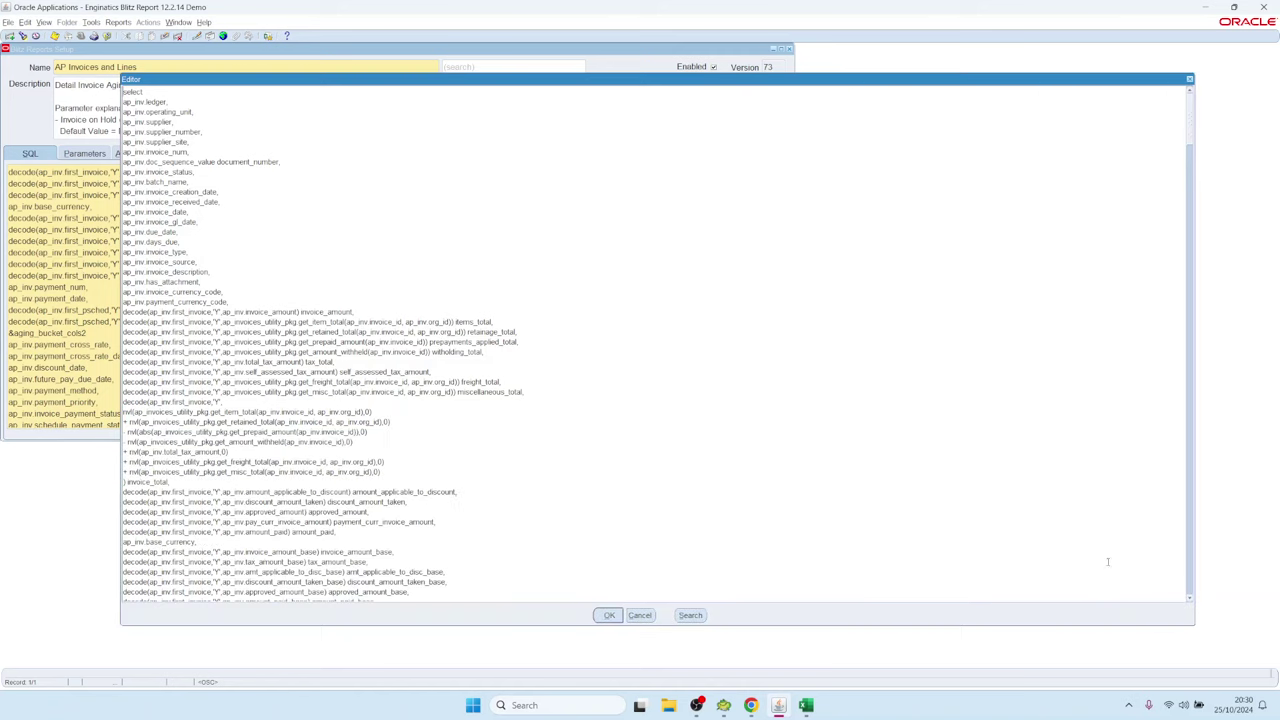
Search the SQL for each & lexical reference up to &show_aila, and close the editor without keeping changes.
left_click_drag(269, 118, 254, 106)
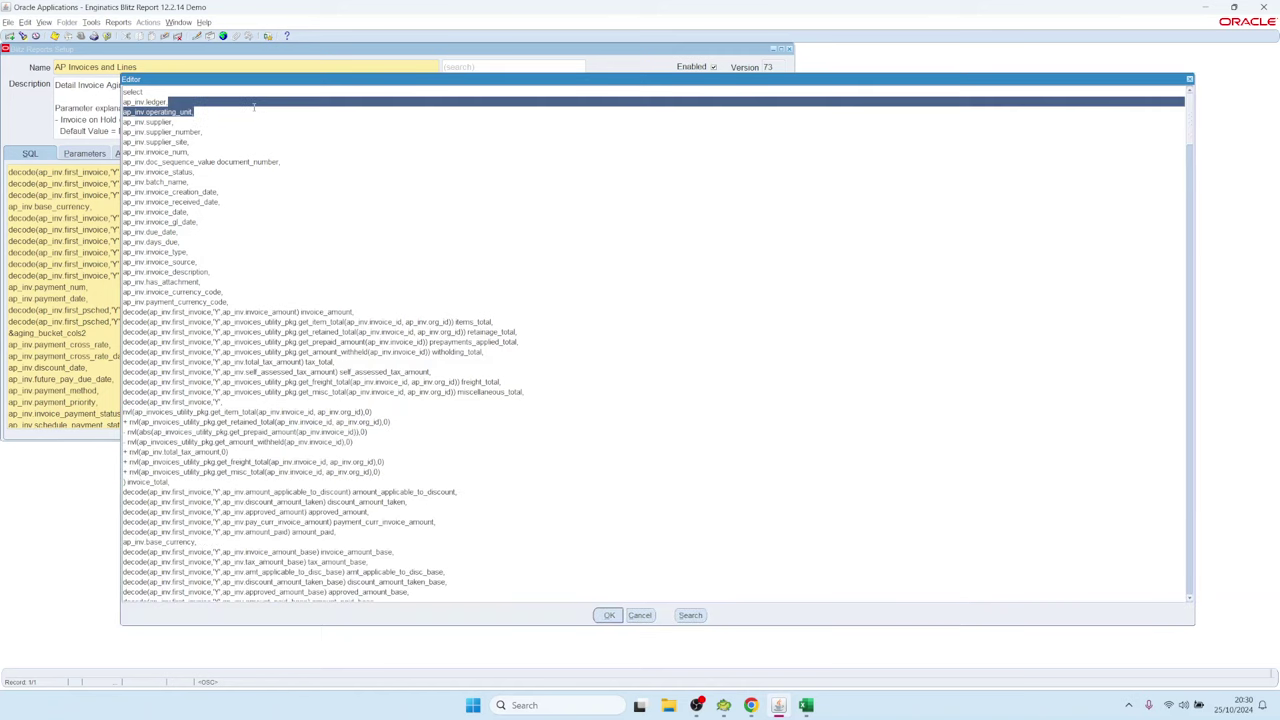
key("Delete")
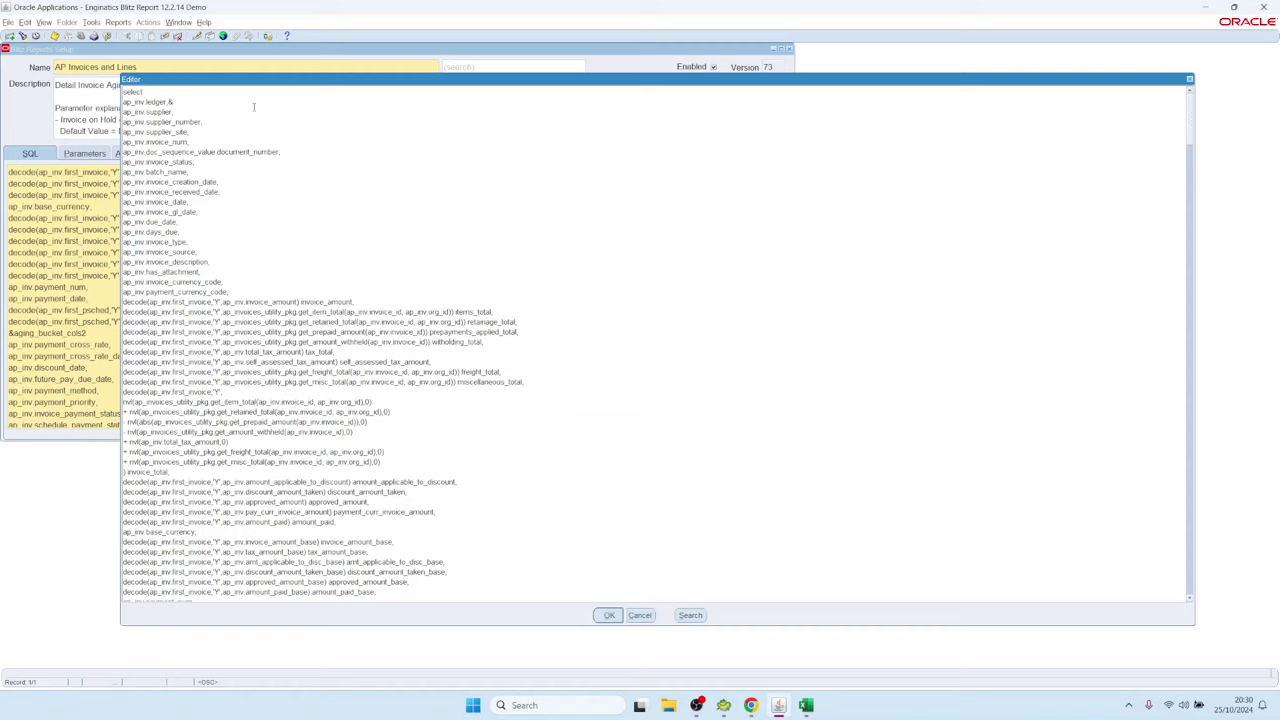
key("alt+s")
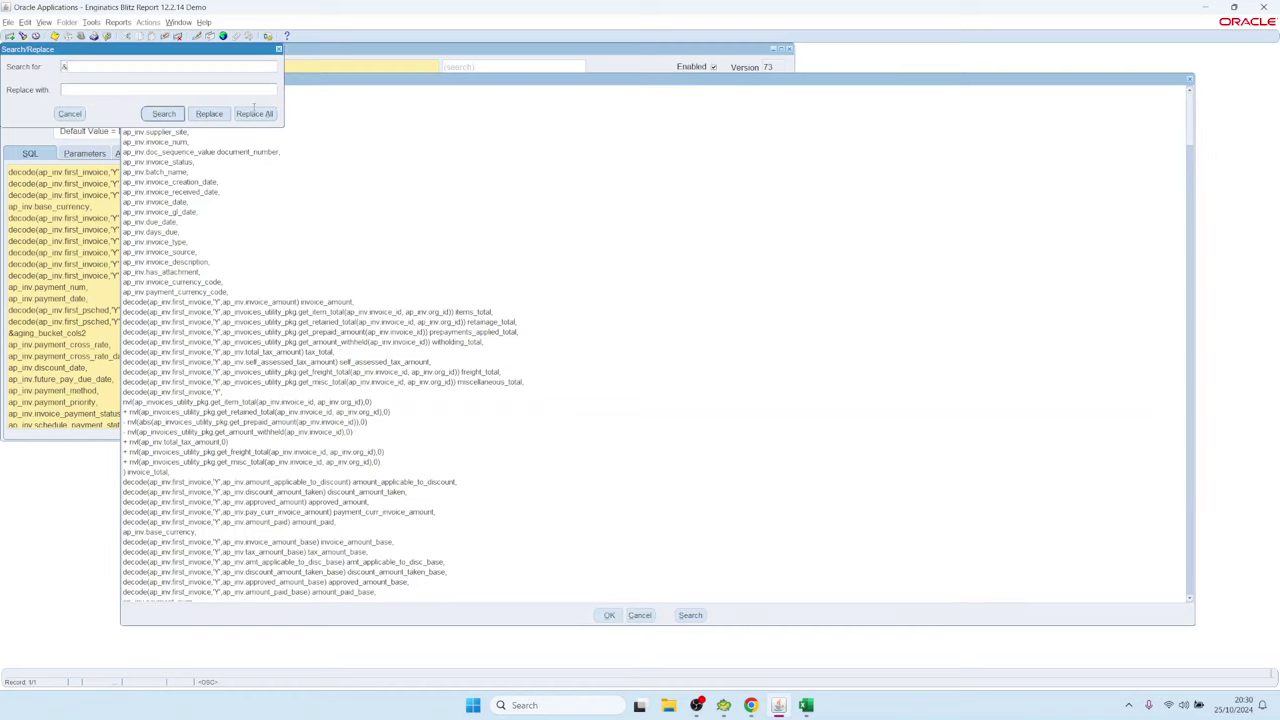
key("alt+s")
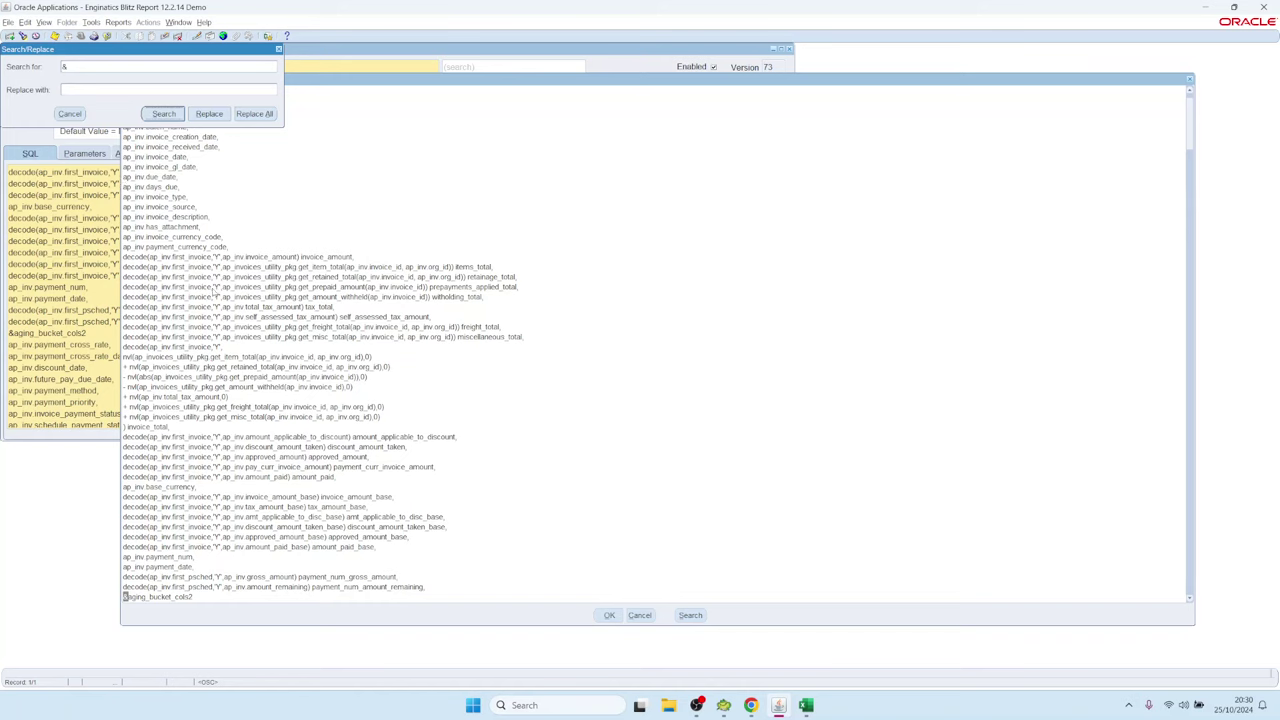
left_click(173, 115)
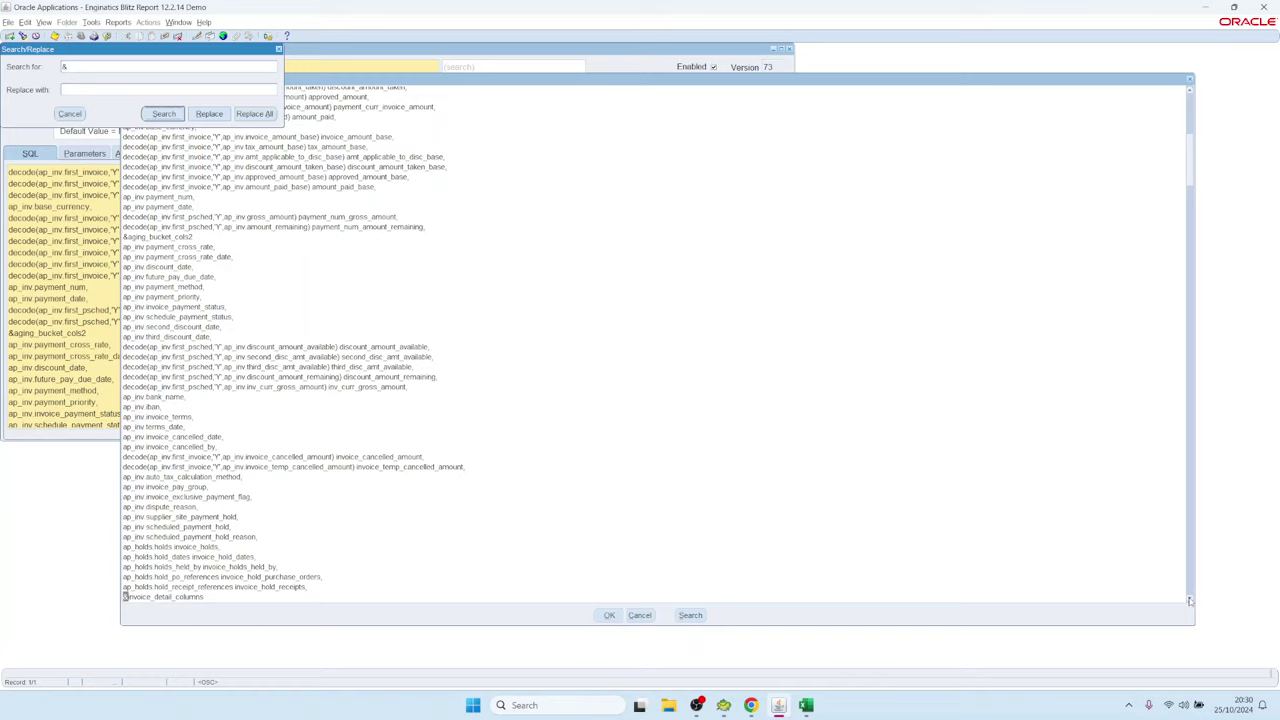
left_click(173, 115)
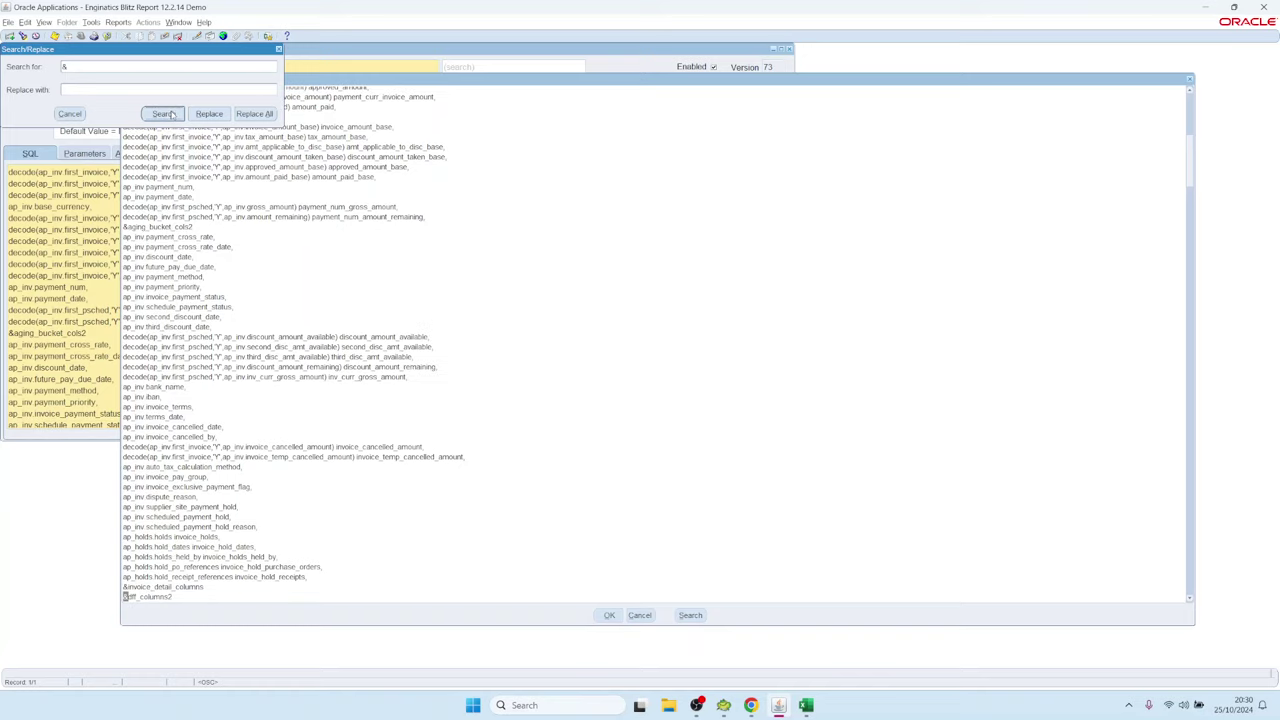
left_click(173, 115)
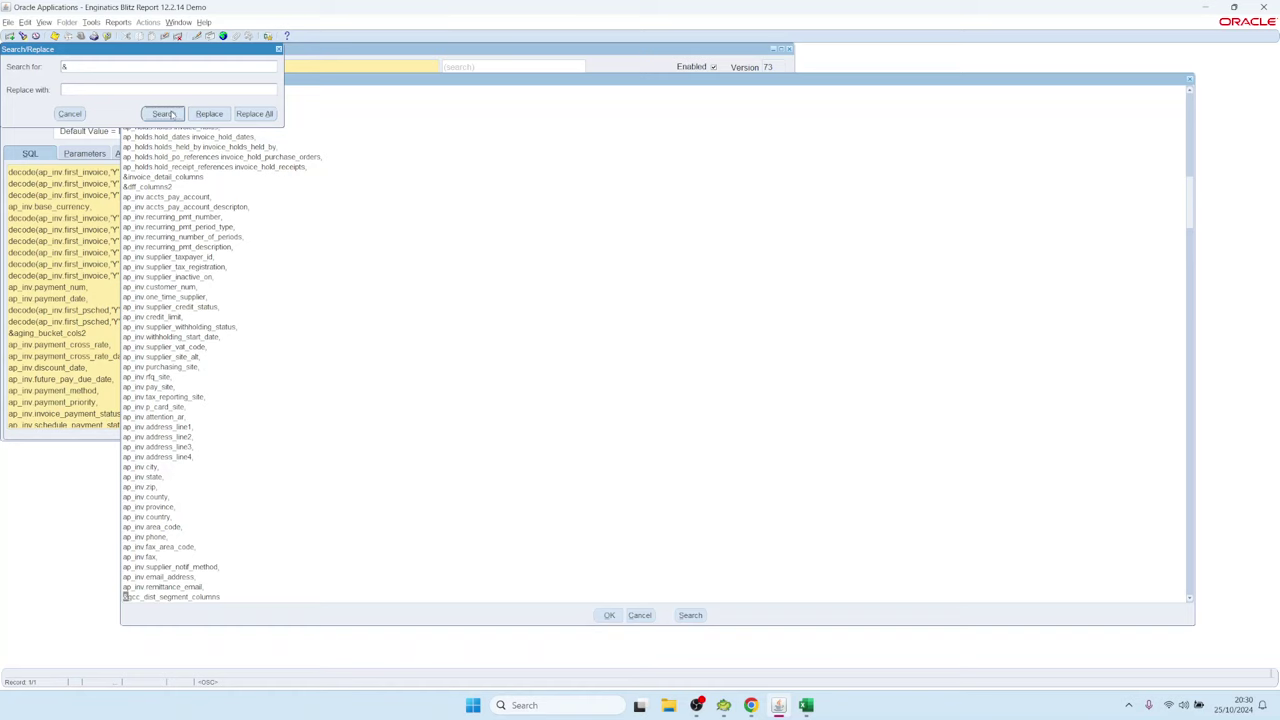
left_click(173, 115)
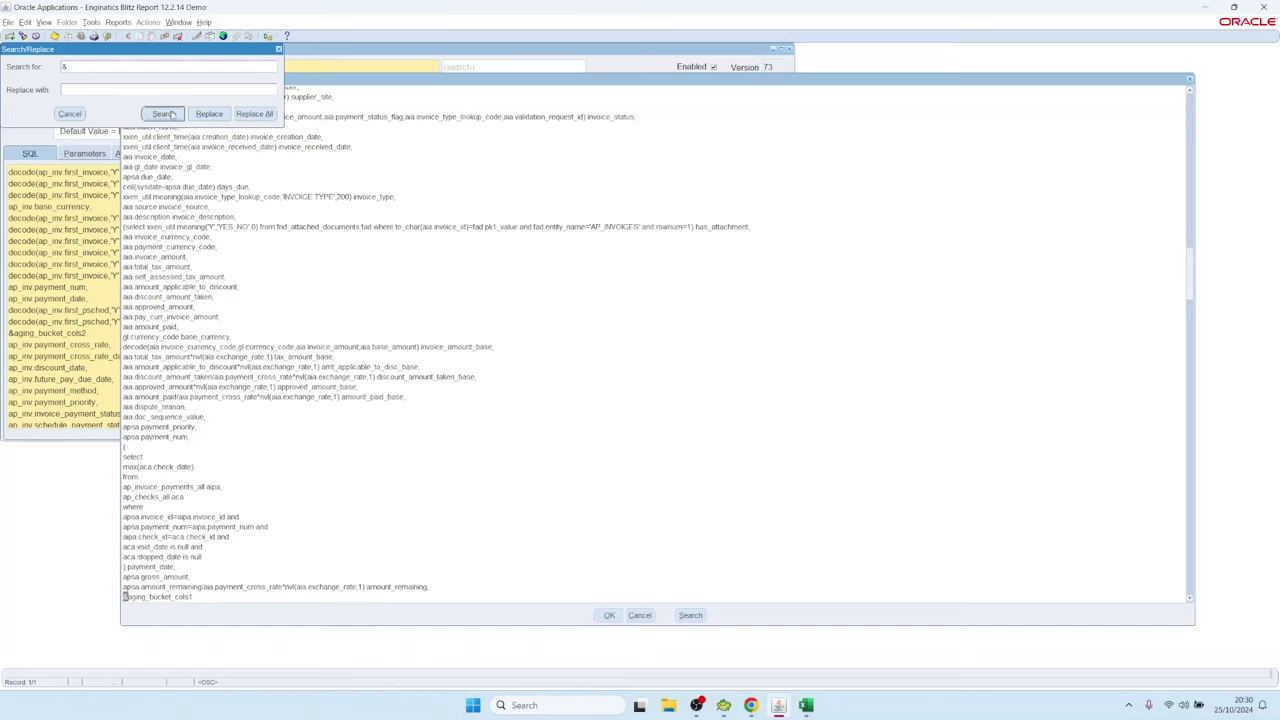
left_click(173, 115)
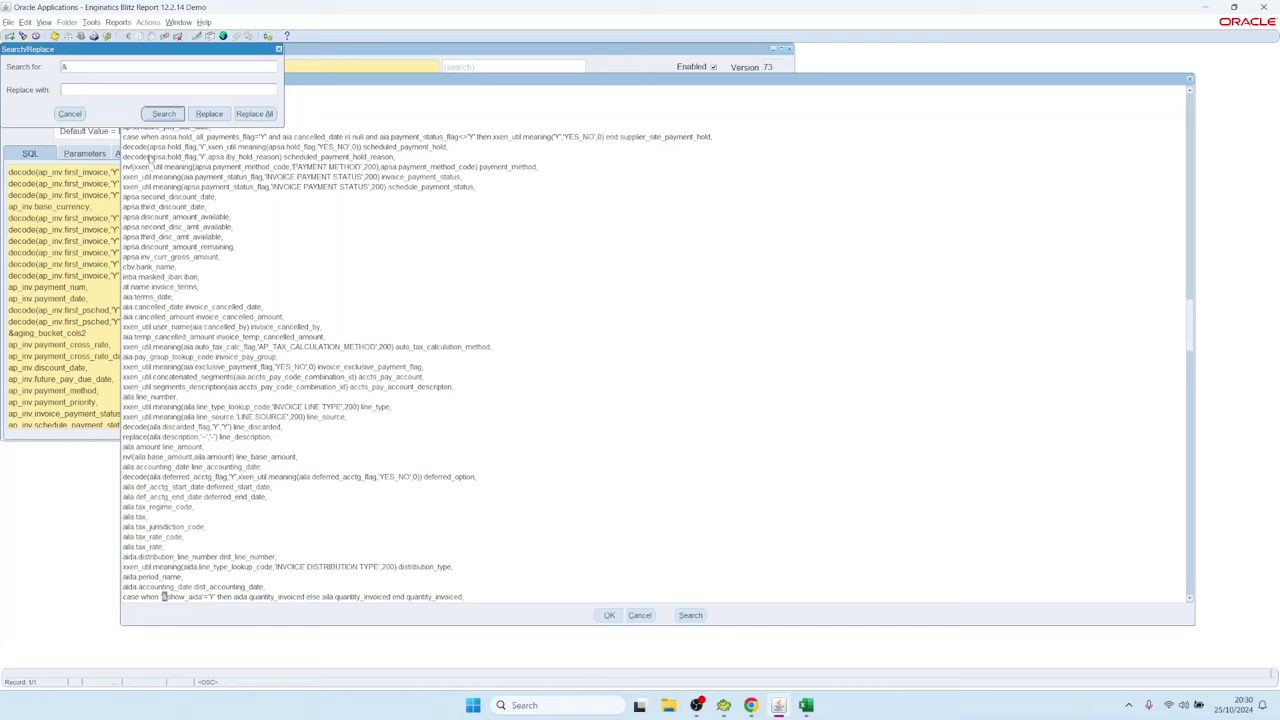
left_click(164, 115)
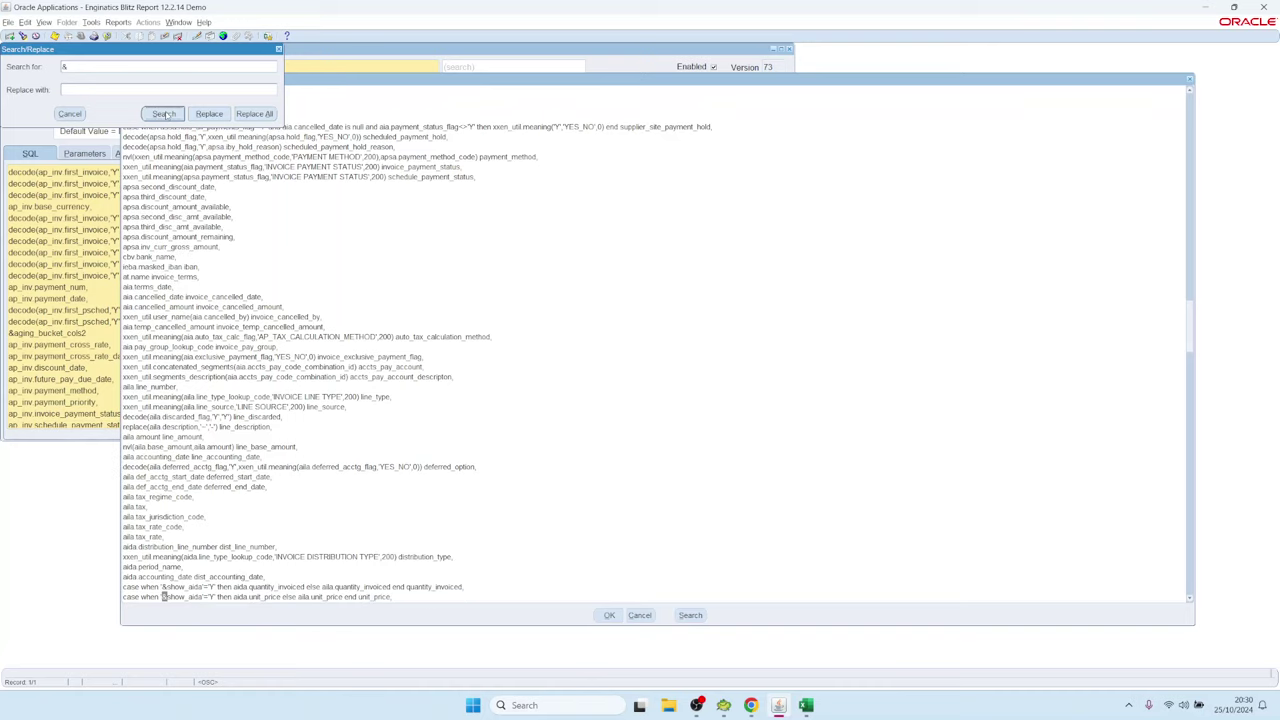
left_click(164, 115)
left_click(164, 115)
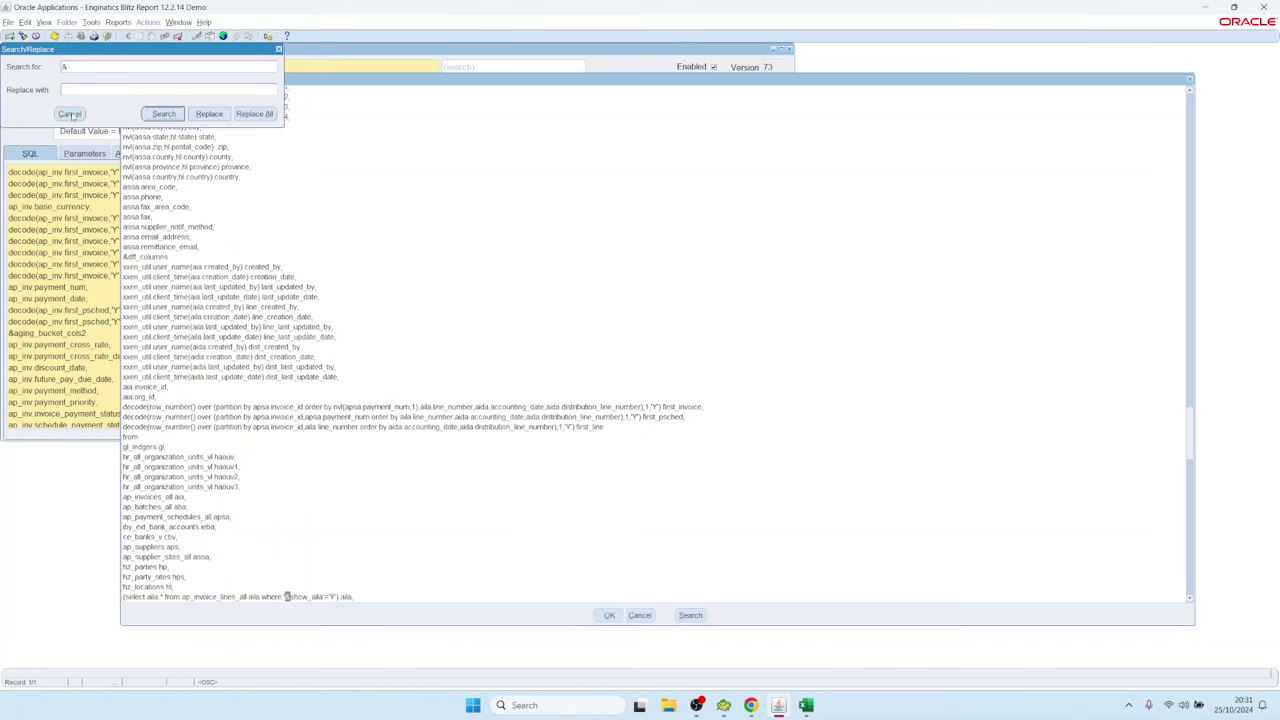
left_click(70, 114)
left_click(639, 615)
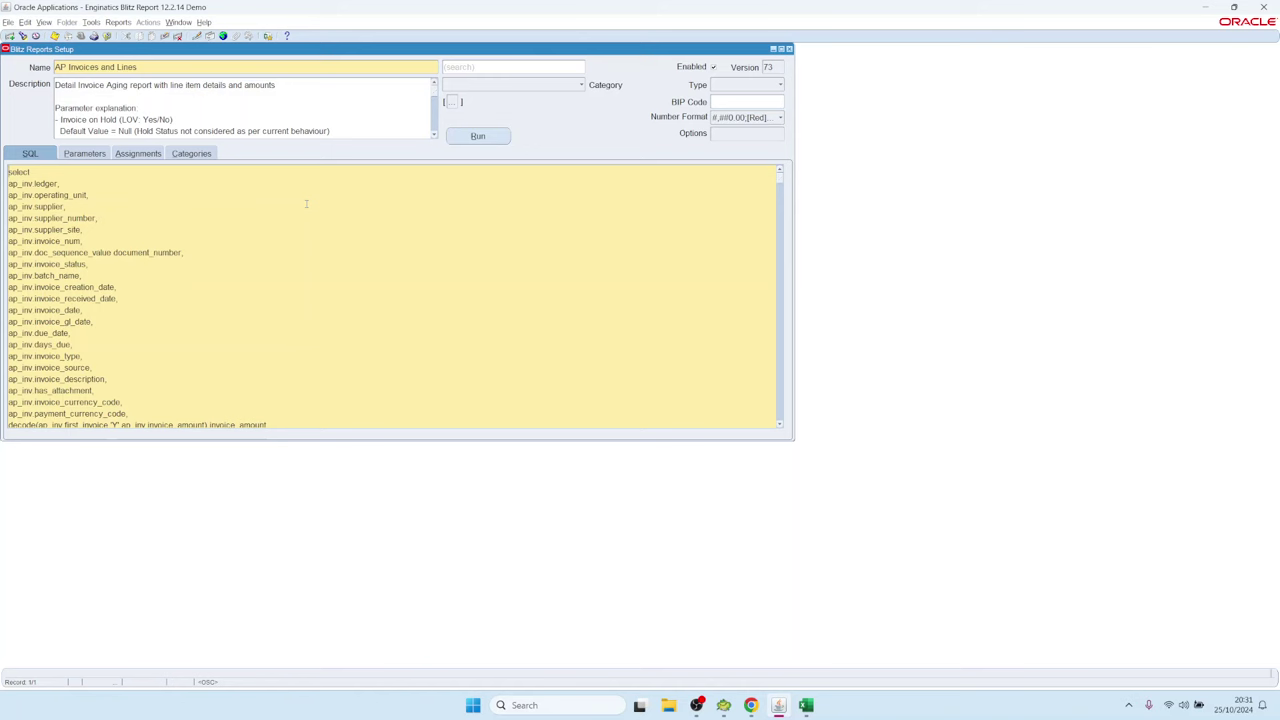
Return to the report parameters, check the invoice detail anchors, and open the SQL text of the Display Level row matching Lines in the editor.
left_click(85, 154)
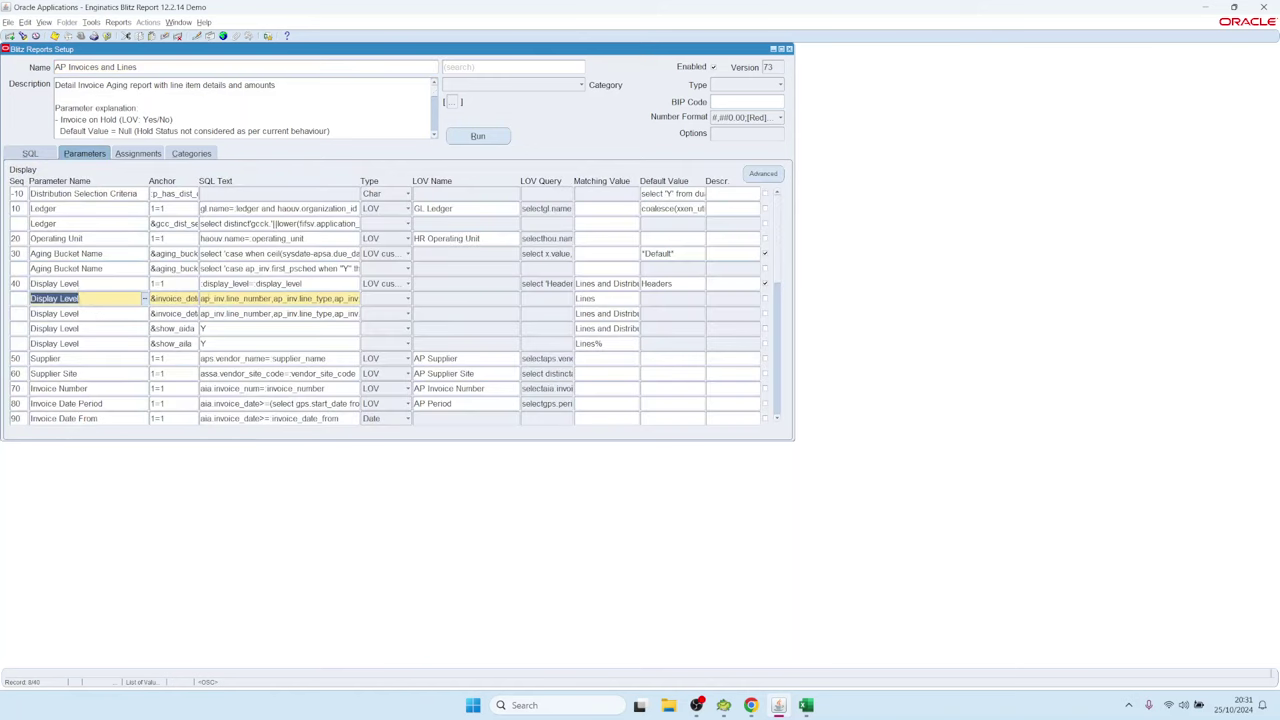
left_click(170, 313)
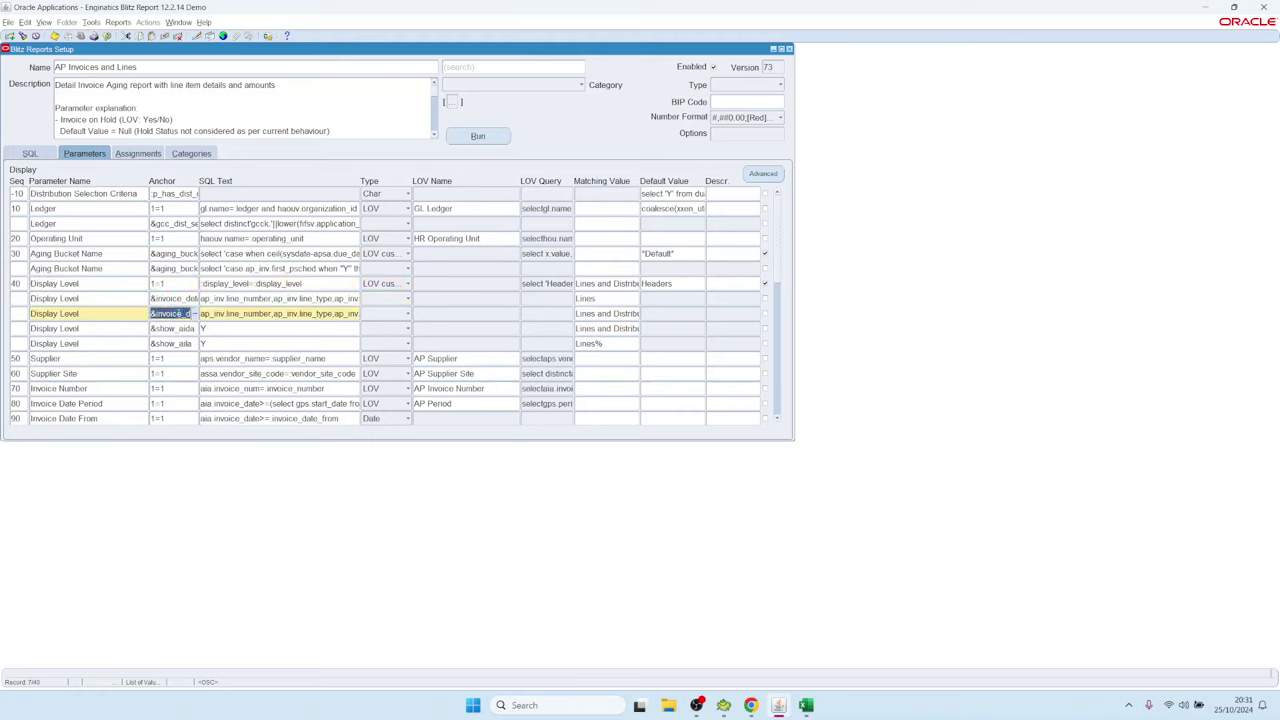
left_click(262, 298)
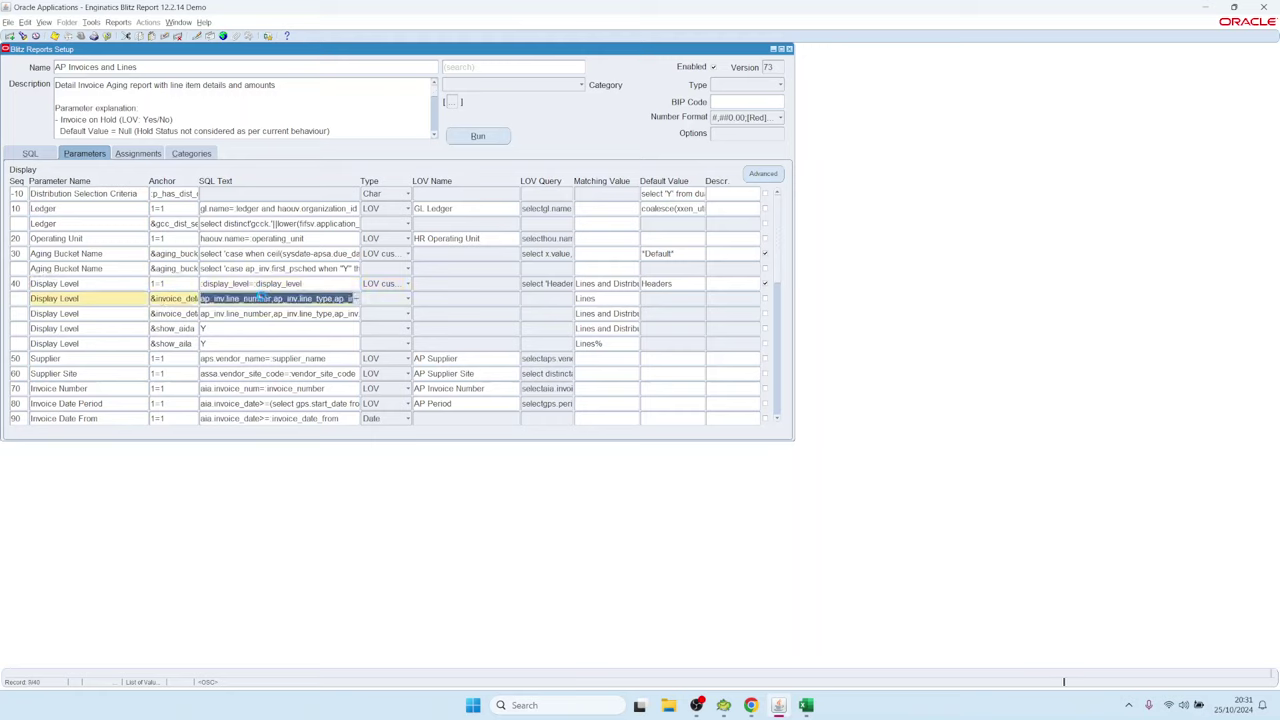
key("shift+End")
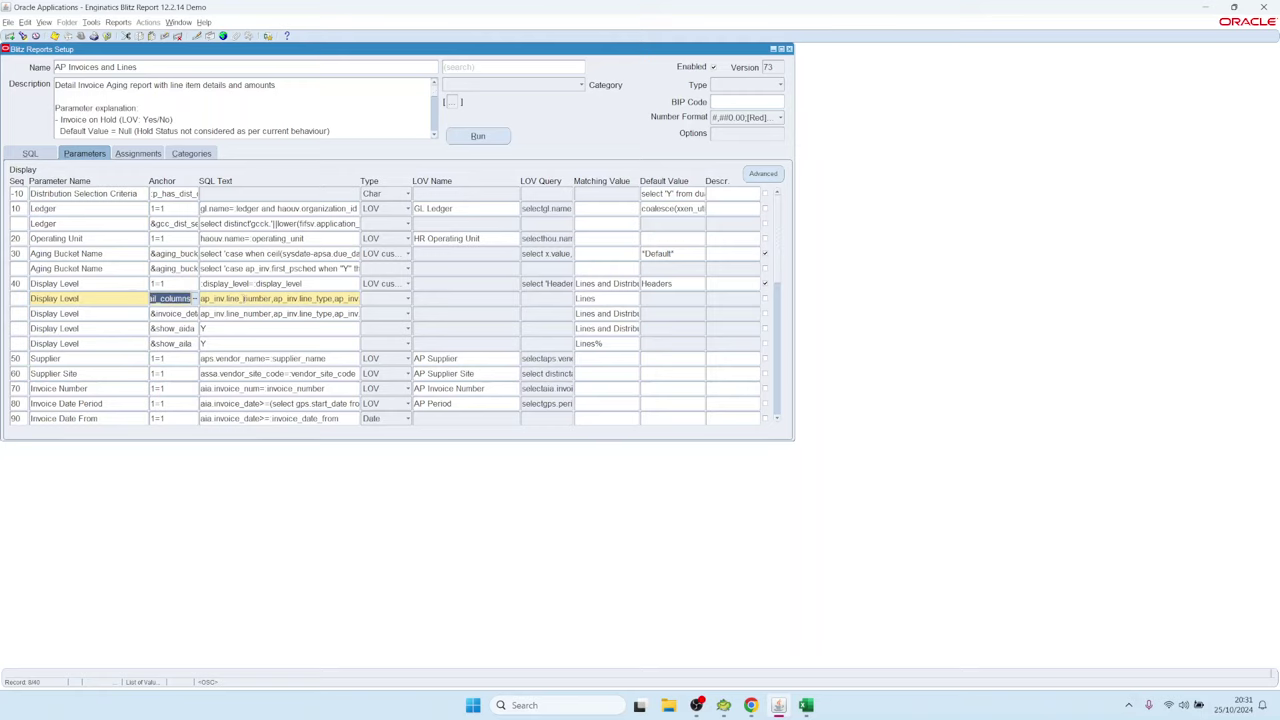
key("Tab")
key("ctrl+e")
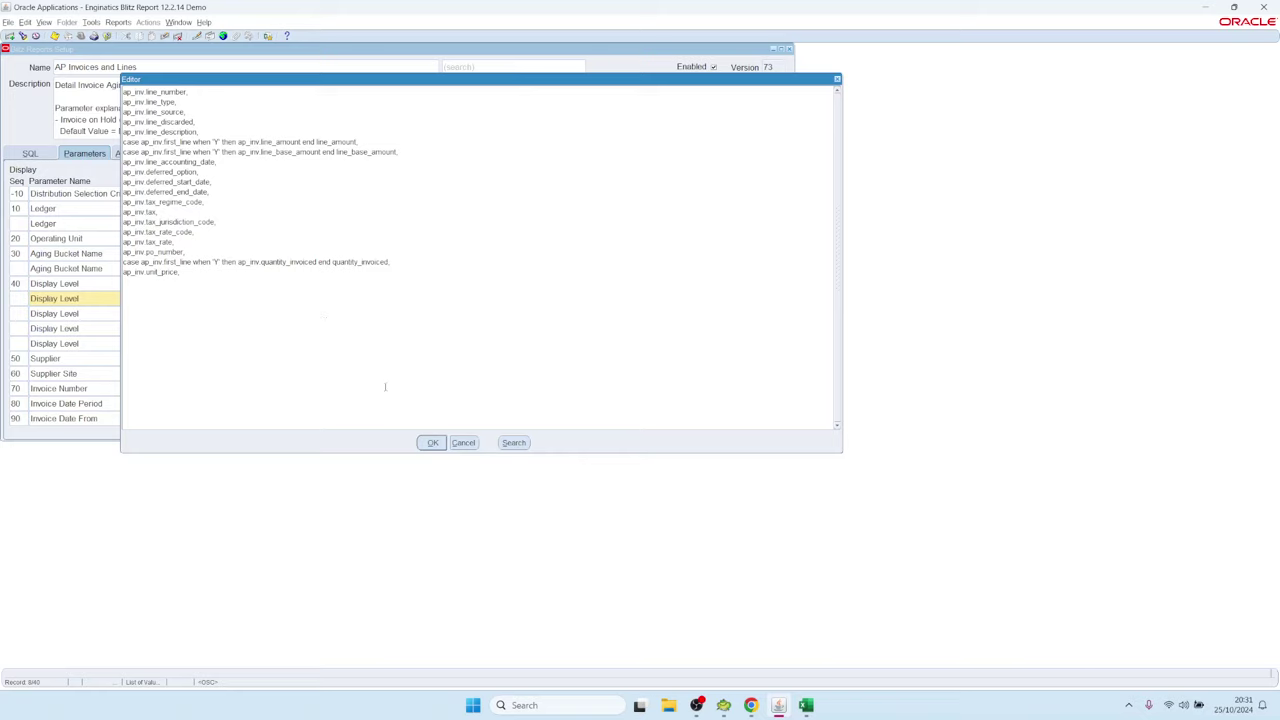
Examine the line columns from ap_inv.line_number to ap_inv.unit_price in the editor, and close it with the text unedited.
key("ctrl+a")
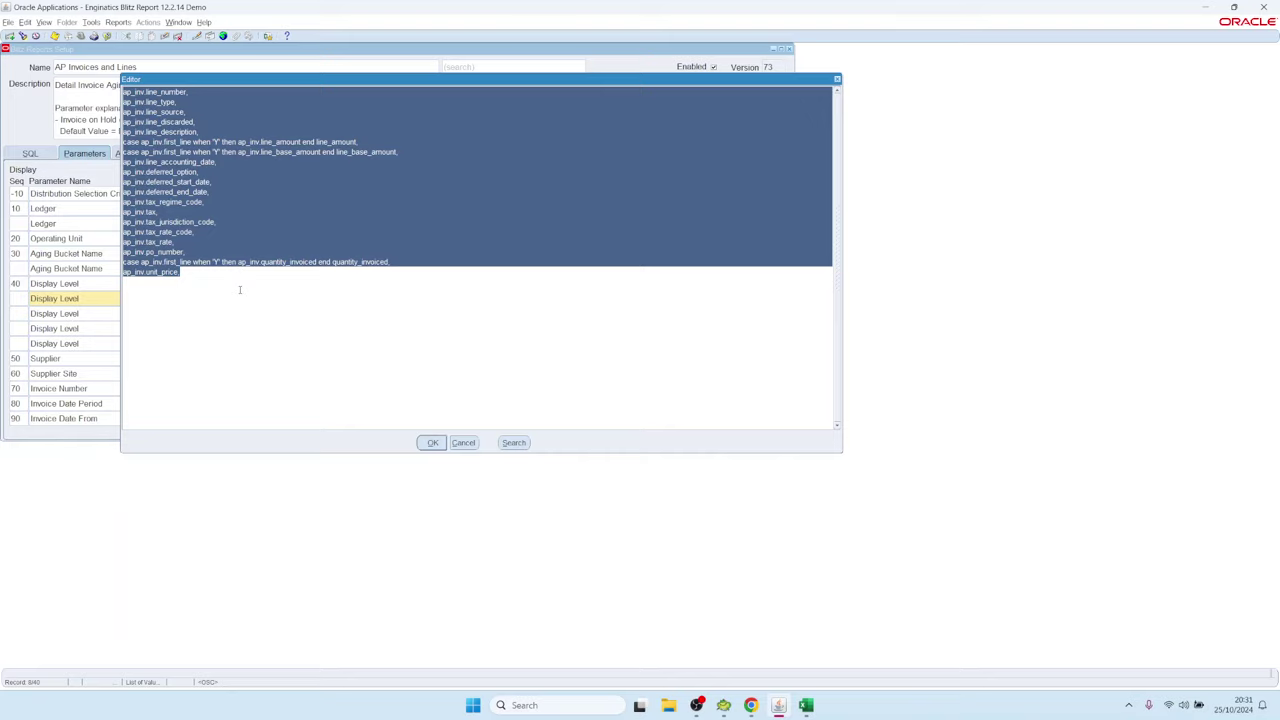
left_click_drag(150, 102, 240, 279)
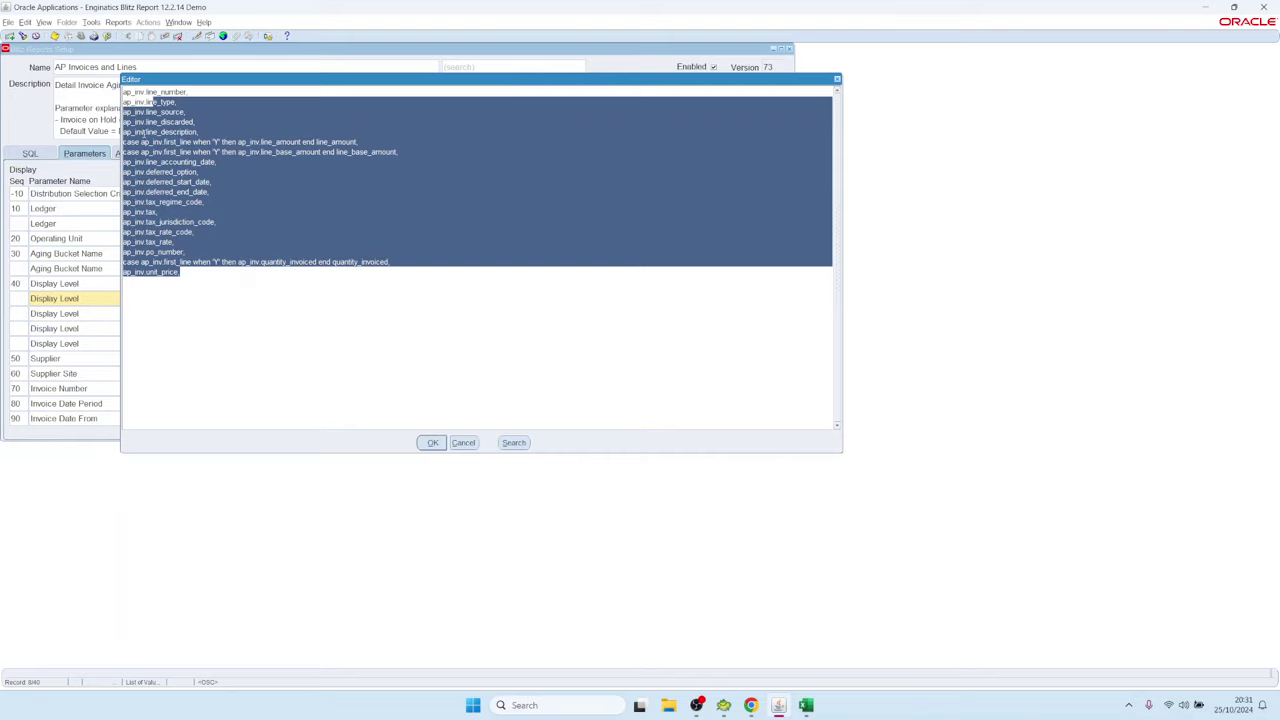
left_click(196, 288)
key("ctrl+a")
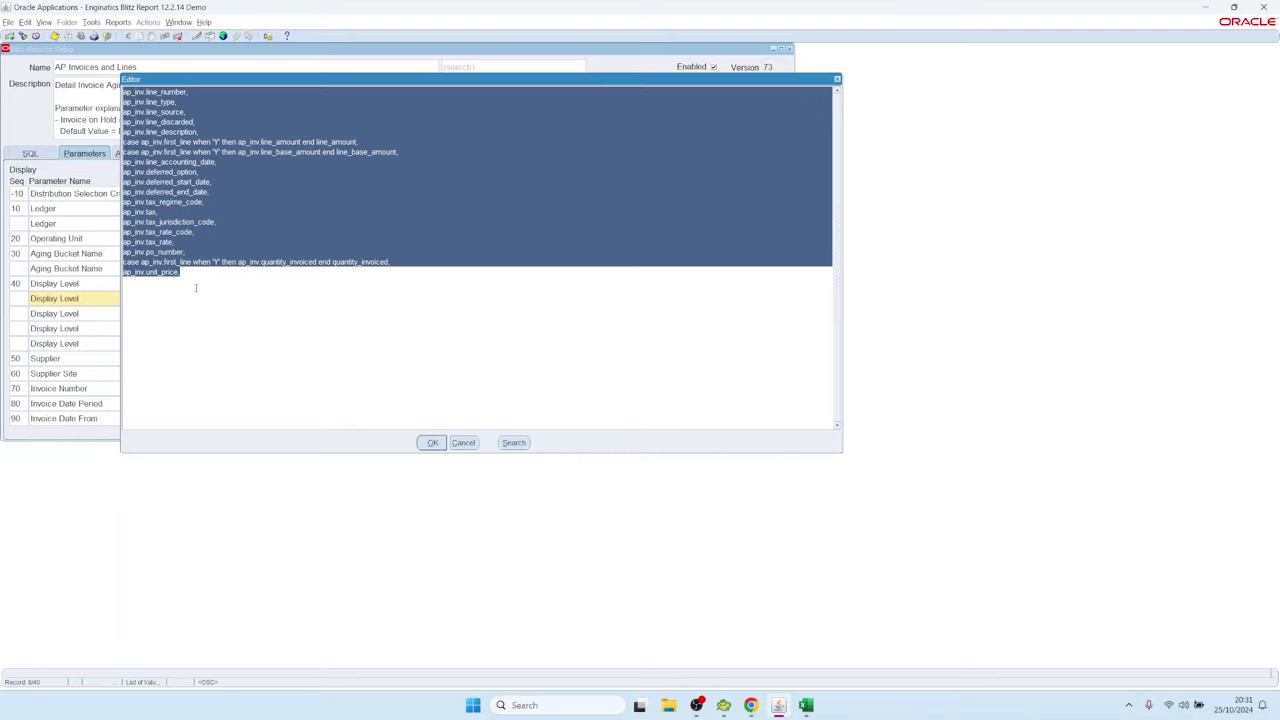
left_click(190, 267)
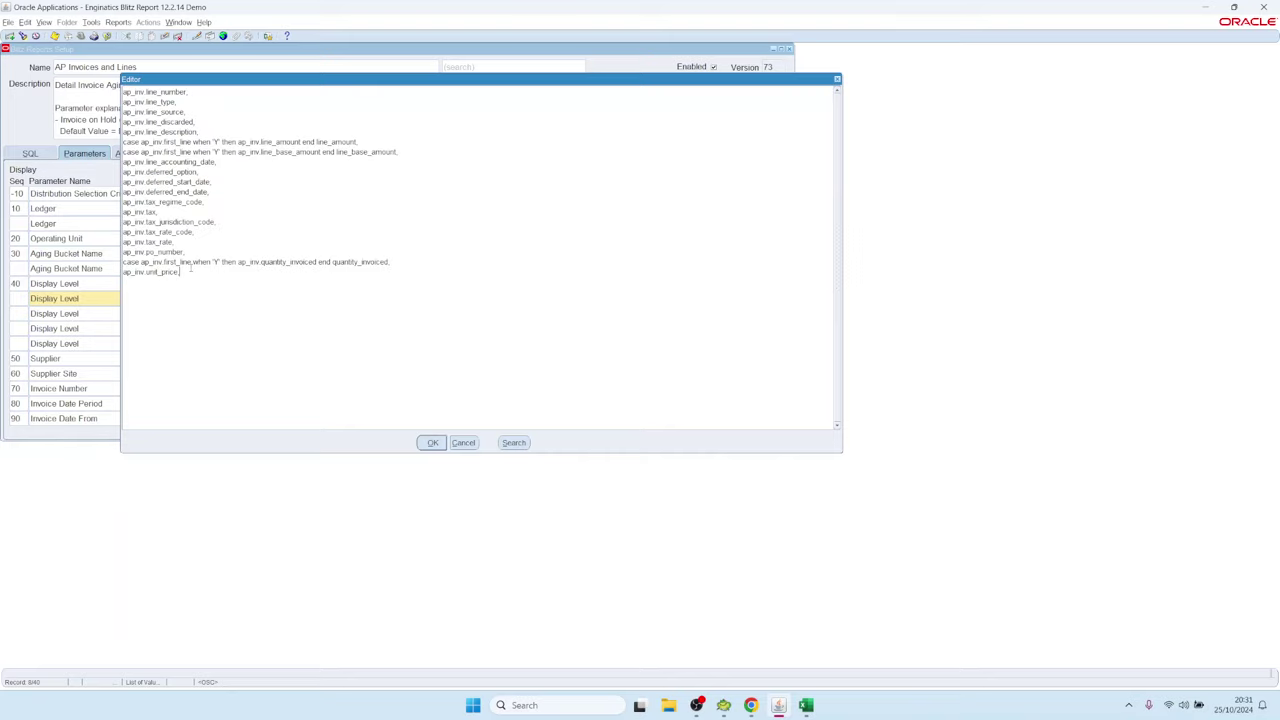
left_click(438, 442)
Review the available matching values for the Display Level row set to Lines, and leave the list without choosing another value.
left_click(618, 300)
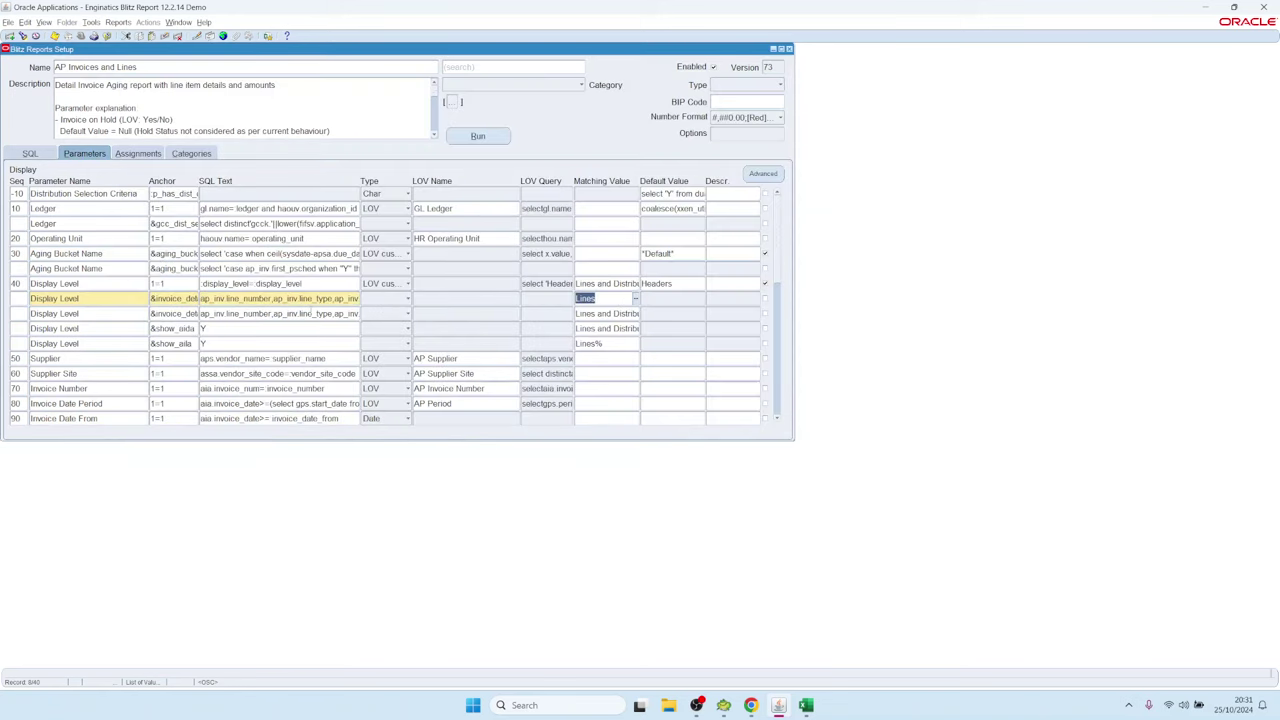
left_click(596, 300)
left_click(634, 299)
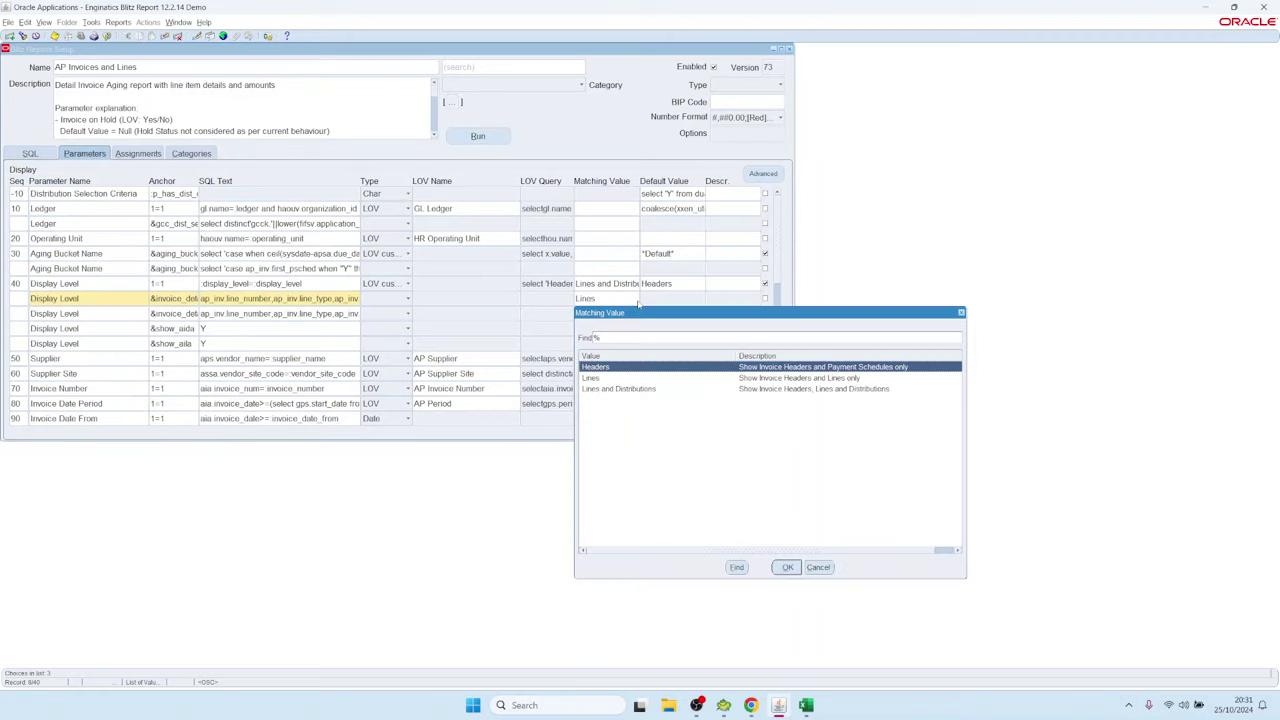
left_click(818, 567)
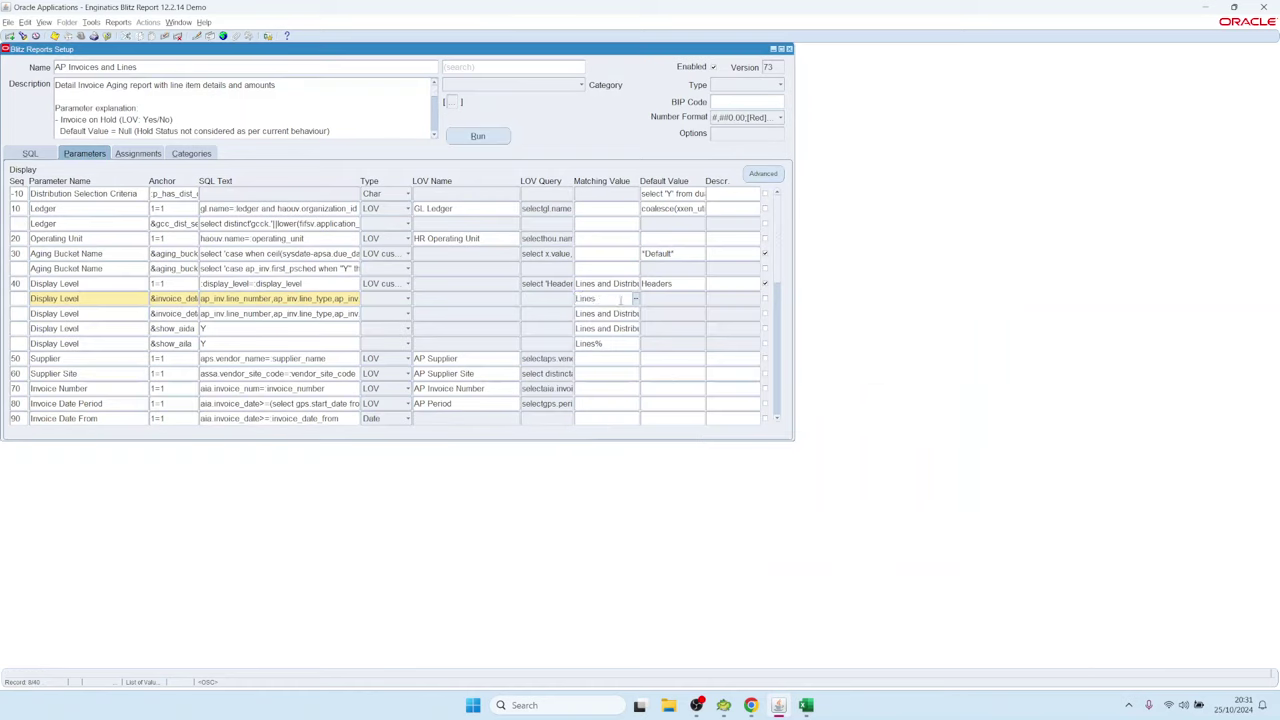
Check the Lines matching value against the whole SQL text of its row in the editor, and cancel the editor.
double_click(581, 299)
double_click(280, 298)
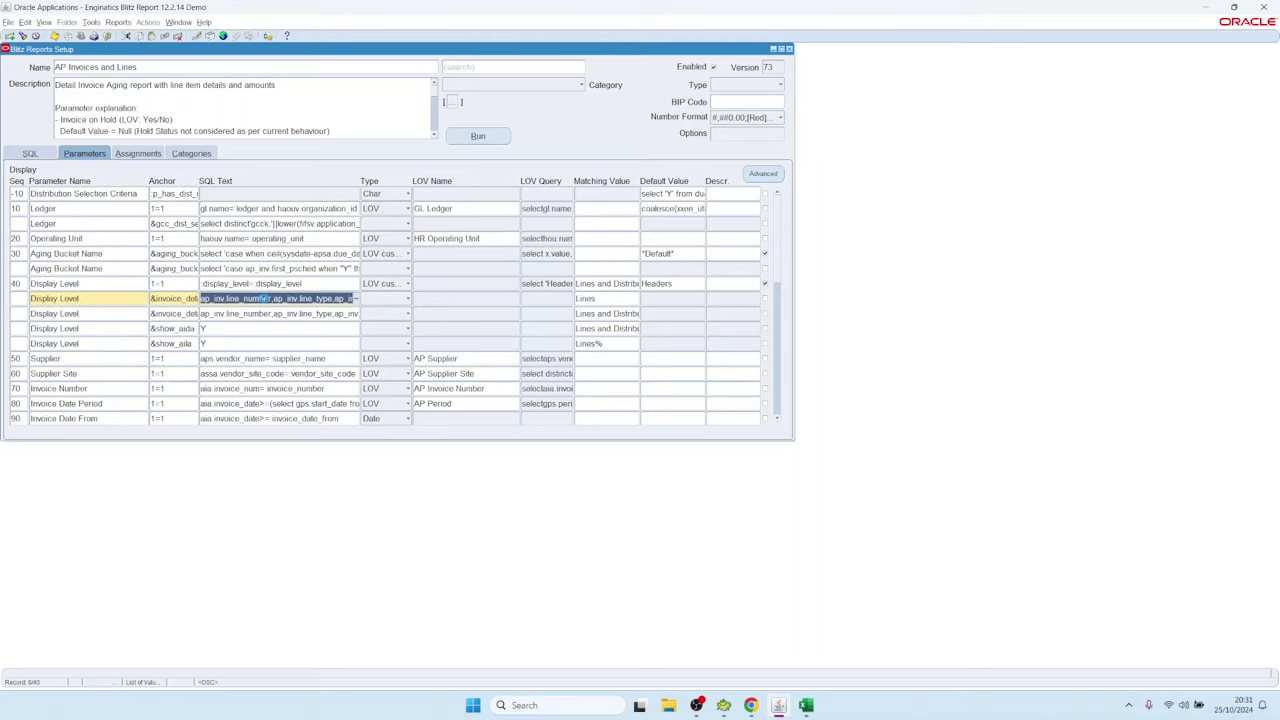
key("ctrl+a")
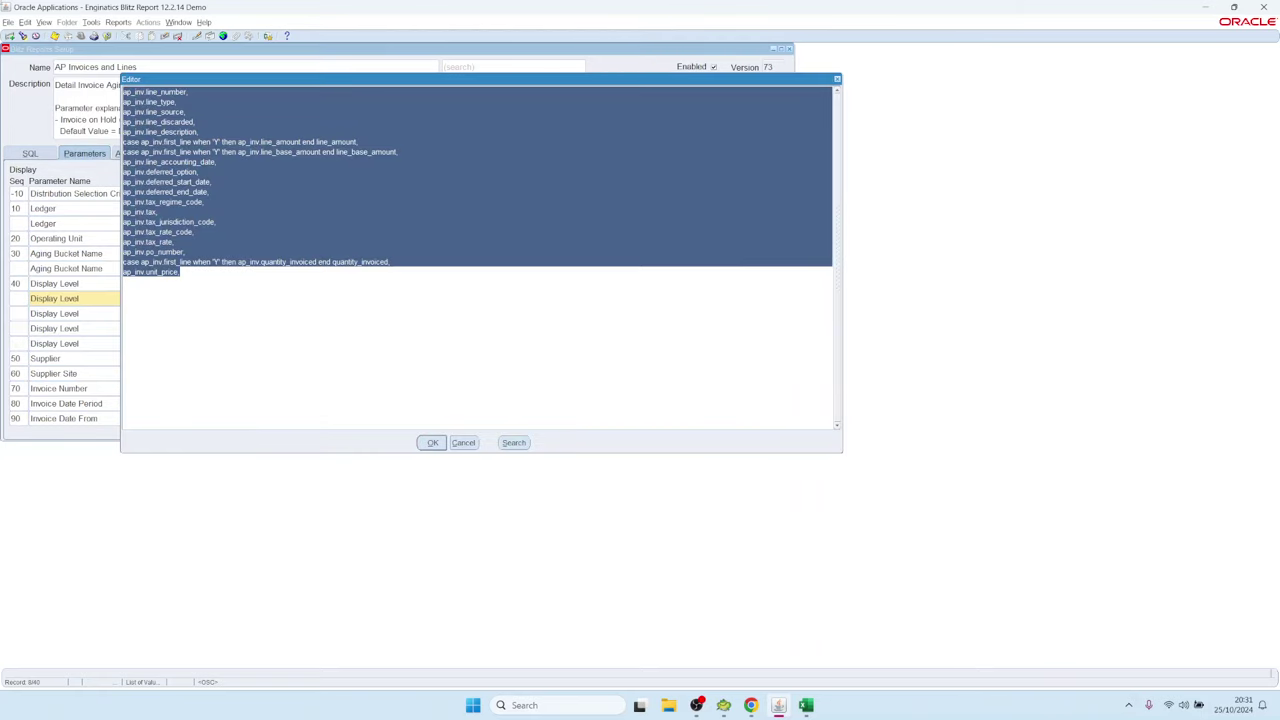
left_click(463, 443)
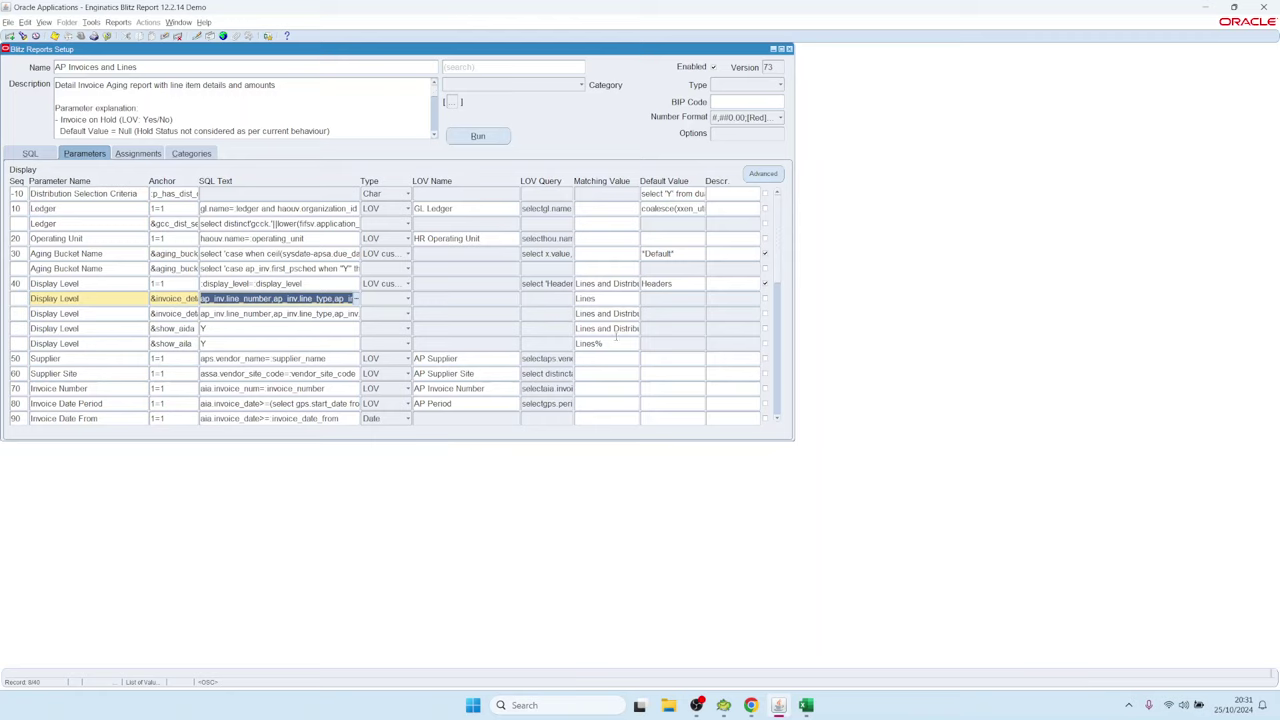
Examine the line and distribution columns in the SQL text of the invoice detail row matching Lines and Distributions, and cancel the editor.
left_click(597, 310)
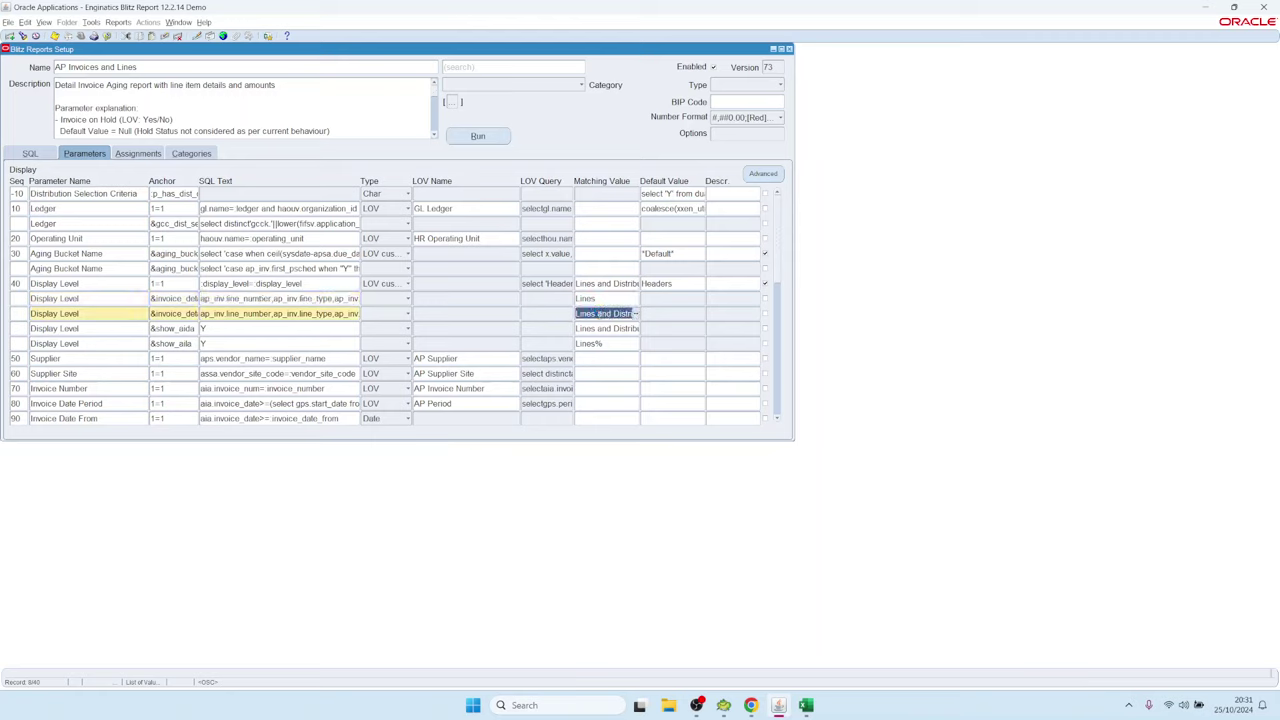
left_click_drag(577, 313, 642, 313)
double_click(317, 313)
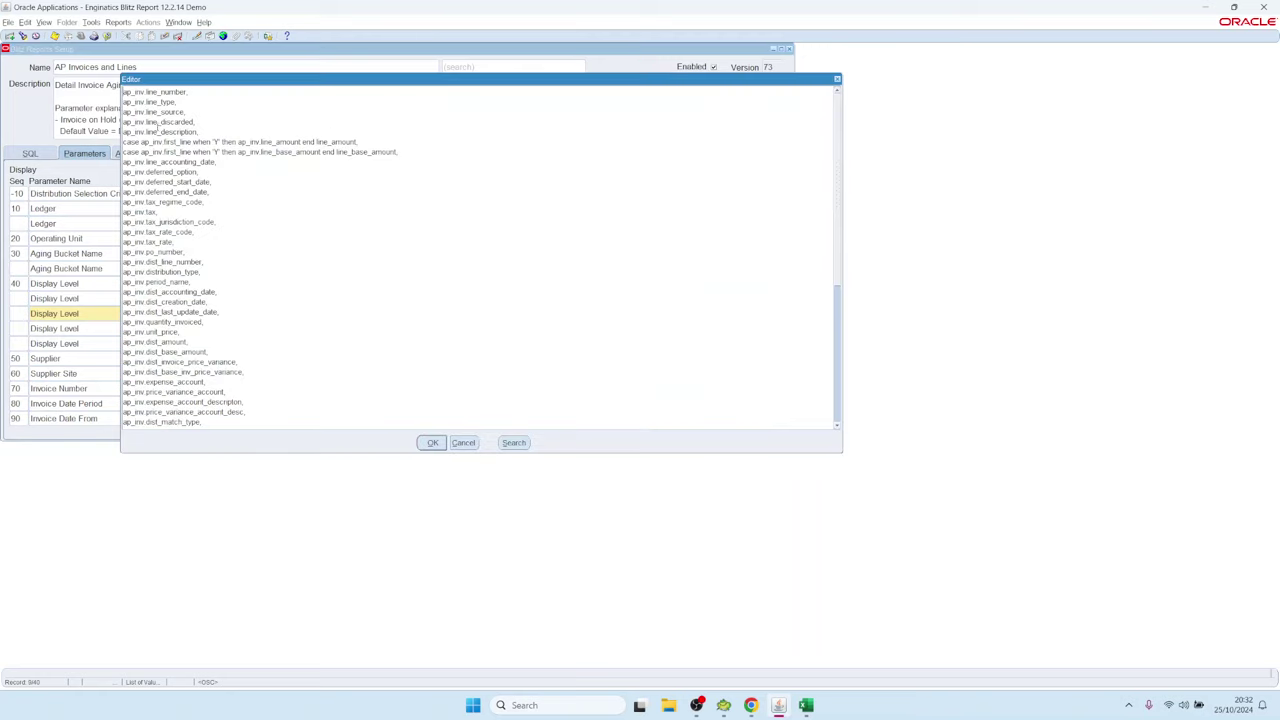
left_click_drag(157, 127, 270, 486)
left_click(199, 319)
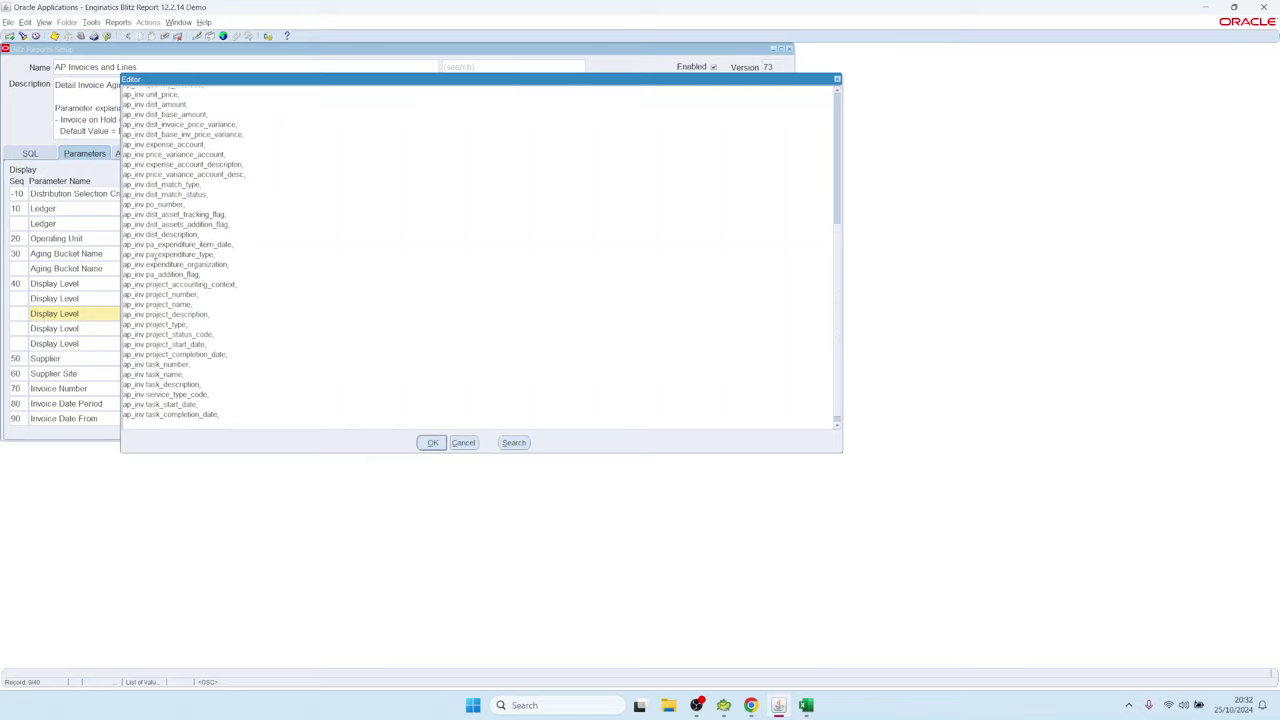
left_click_drag(144, 194, 248, 423)
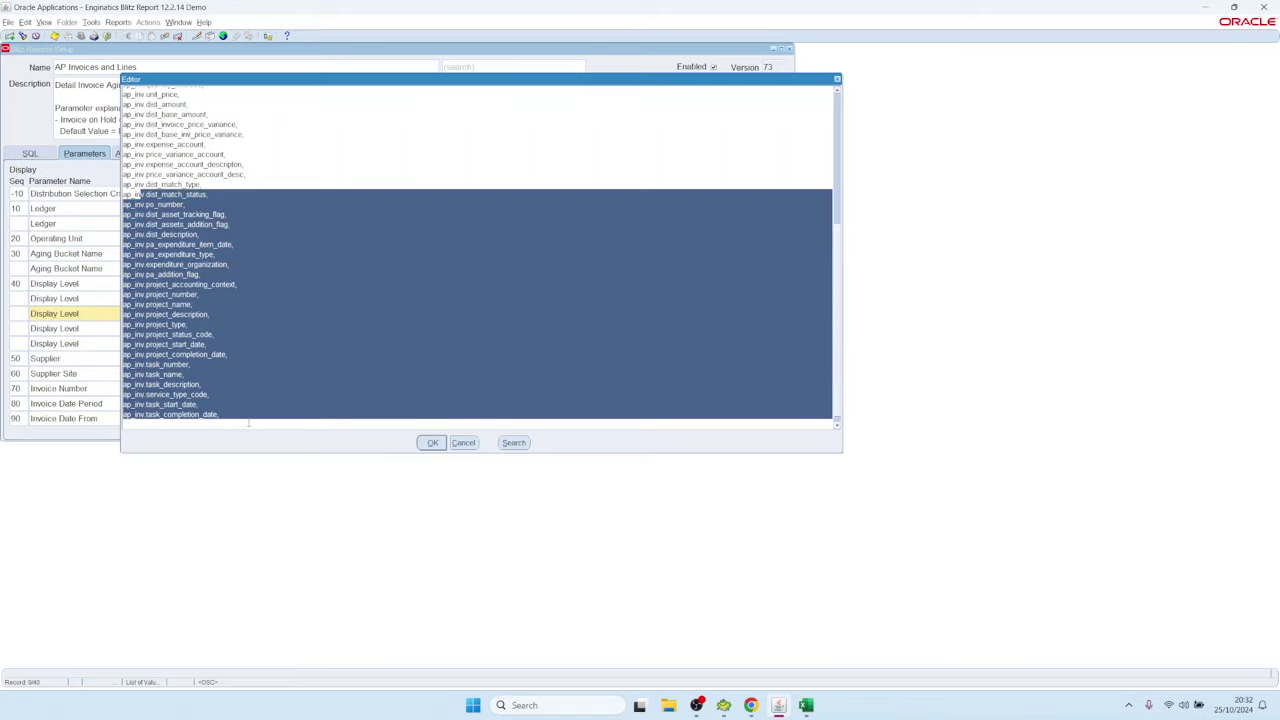
left_click(291, 285)
left_click(465, 442)
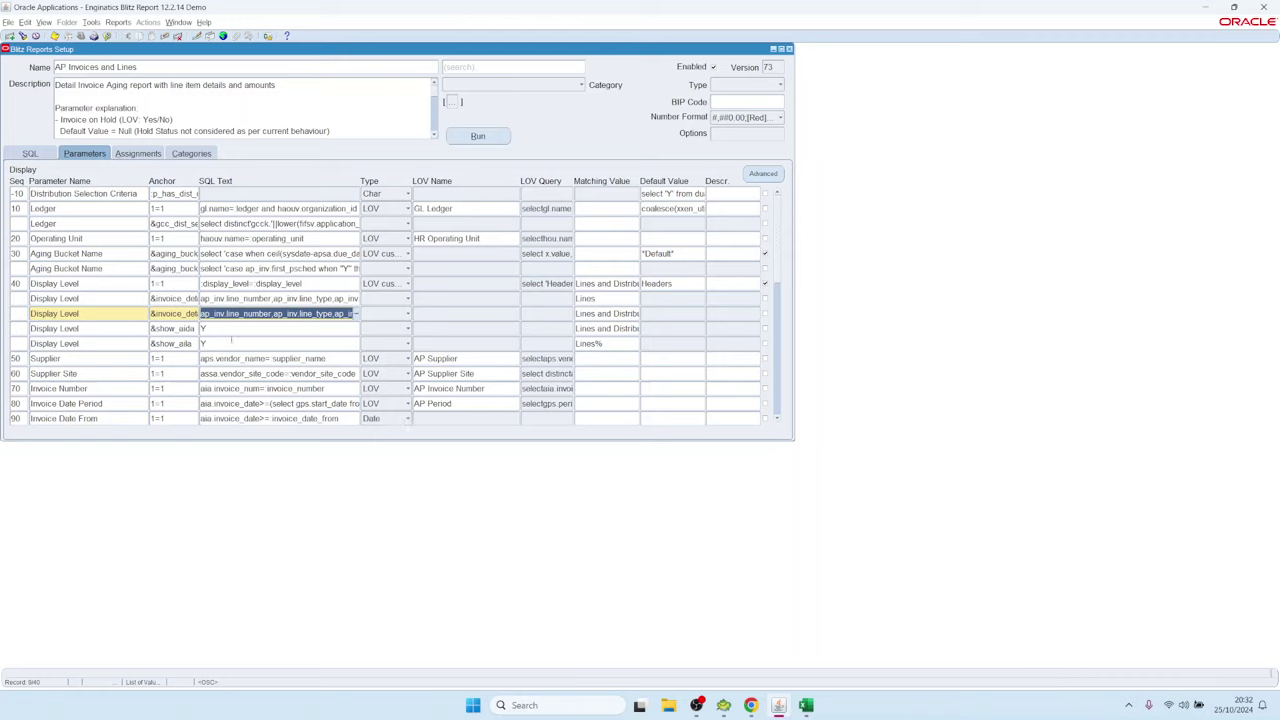
Compare the matching values of the &show_aida and &show_aila rows with those of the two invoice detail rows.
left_click(605, 328)
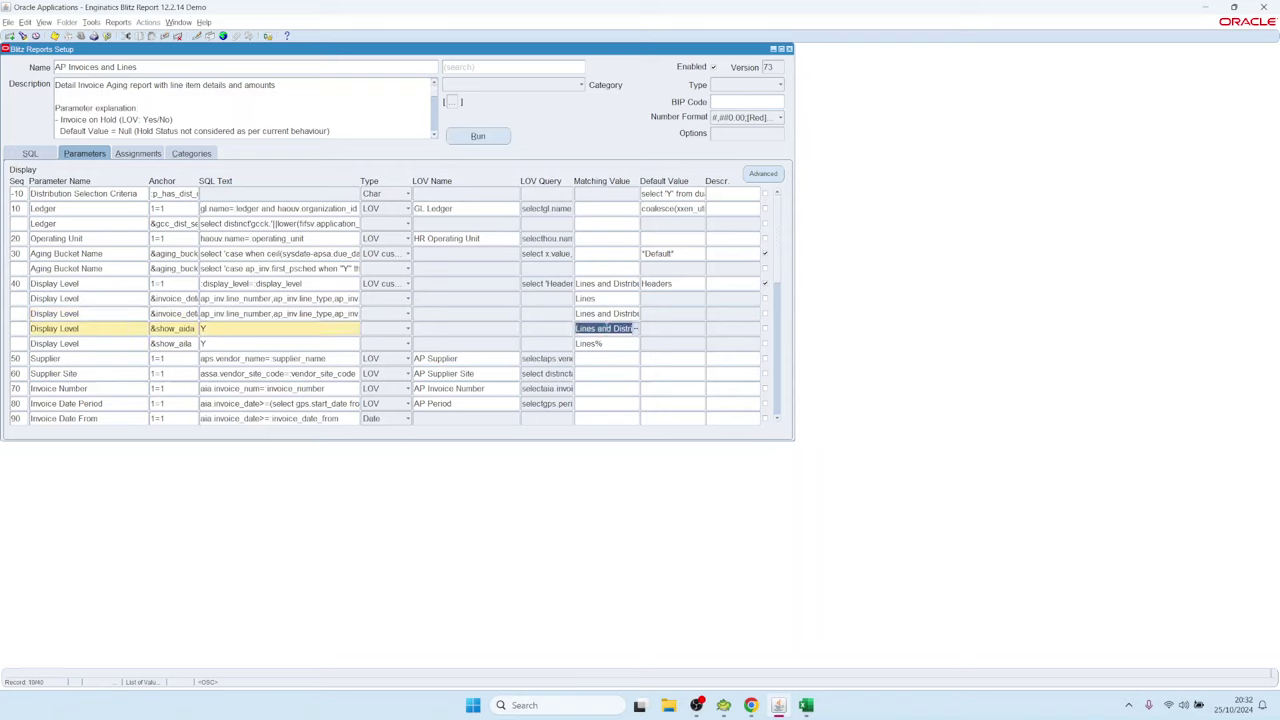
left_click(590, 343)
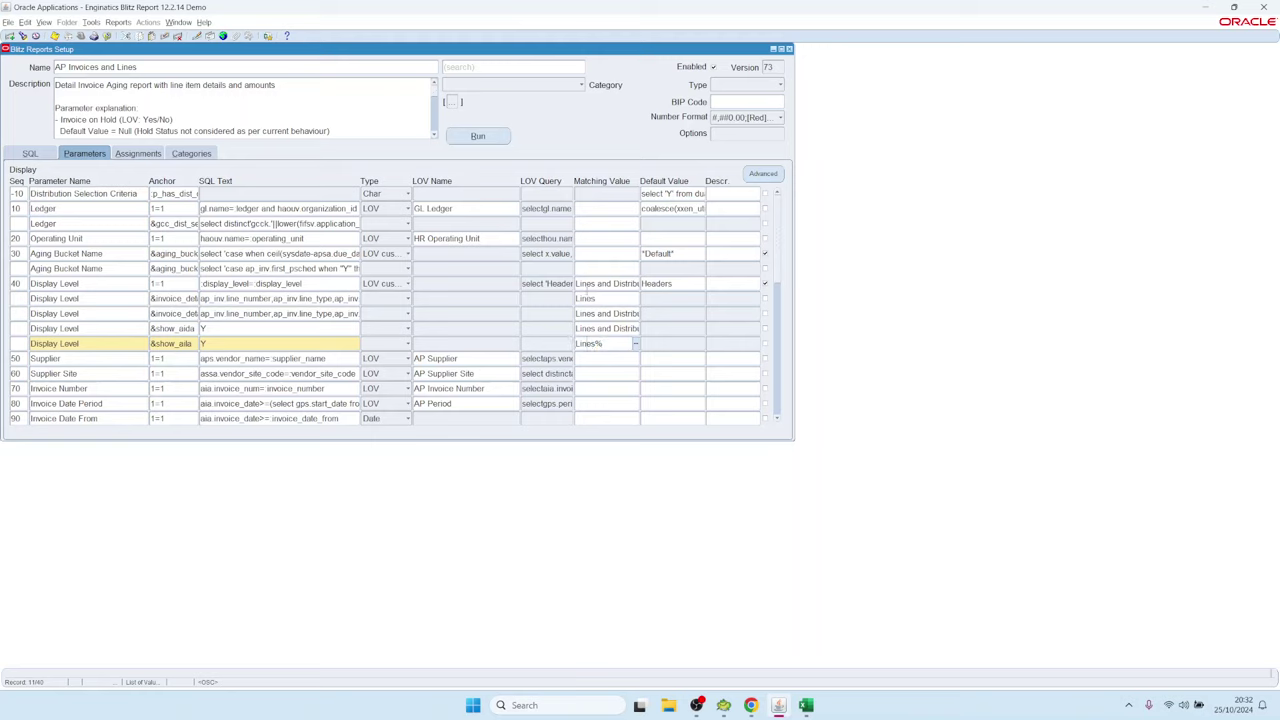
left_click(584, 298)
key("Down")
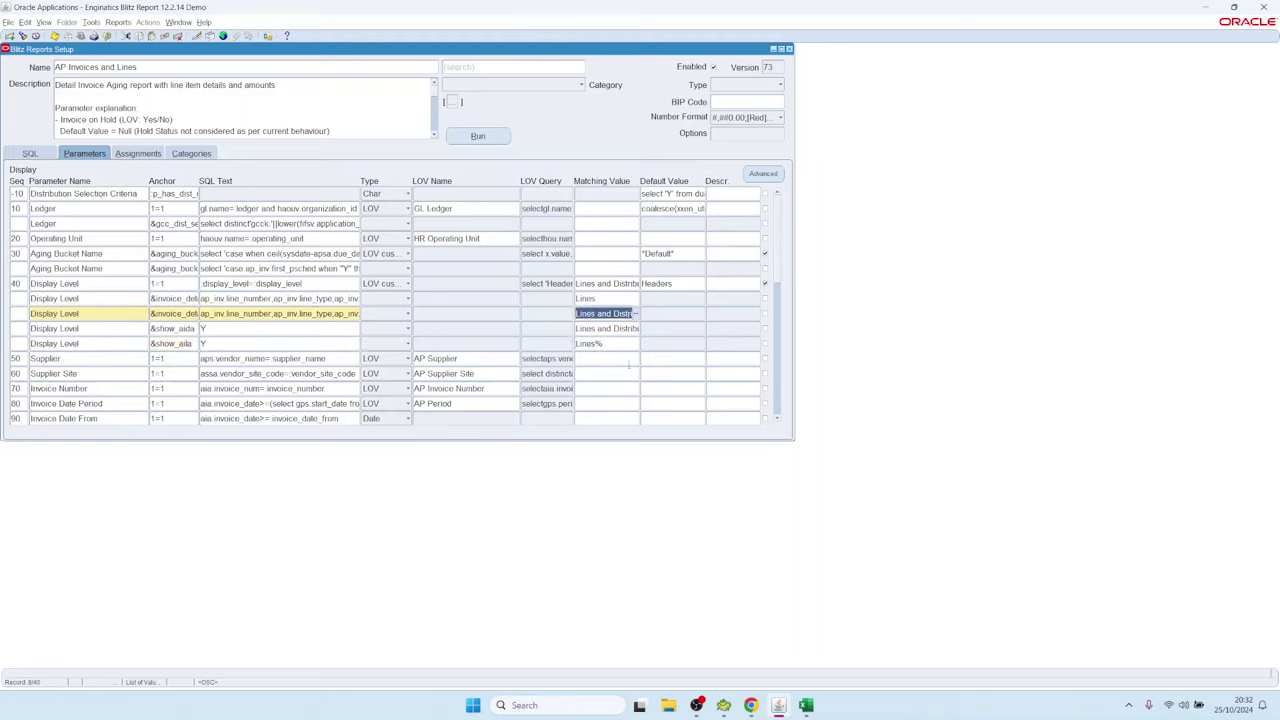
left_click(590, 343)
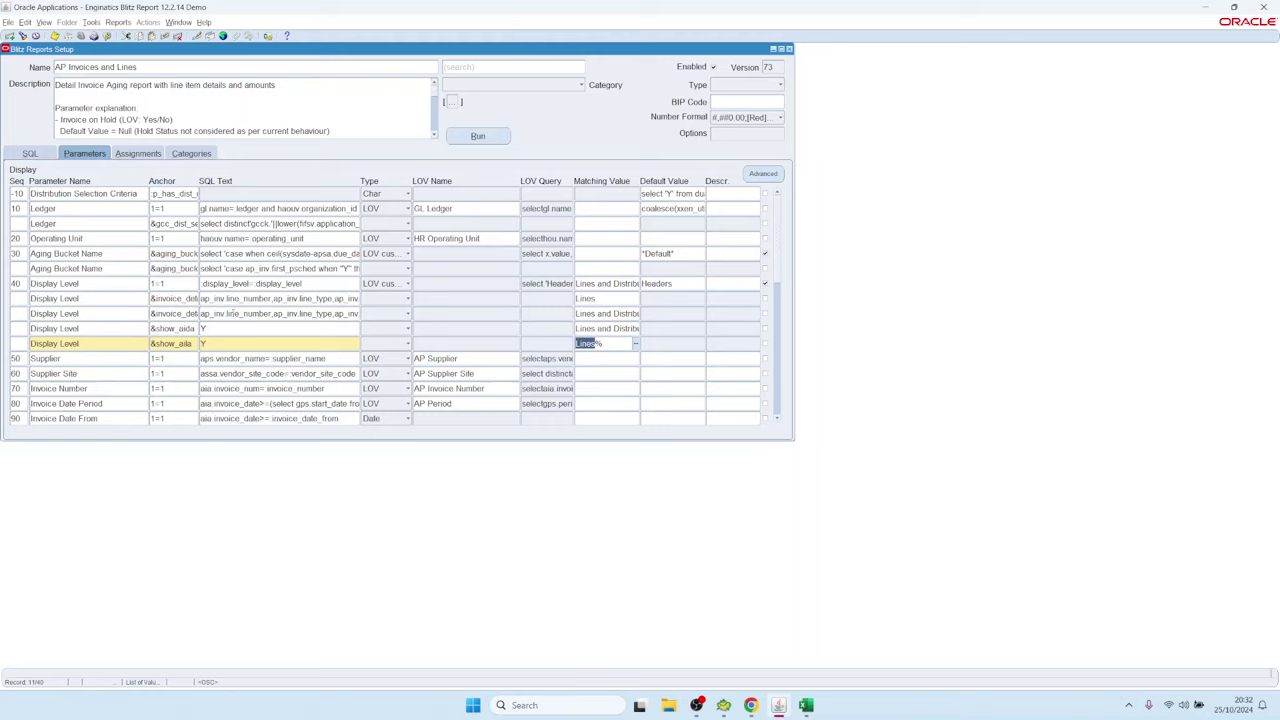
Reopen the SQL text of the Display Level row matching Lines in the editor and select all of its columns.
left_click(238, 299)
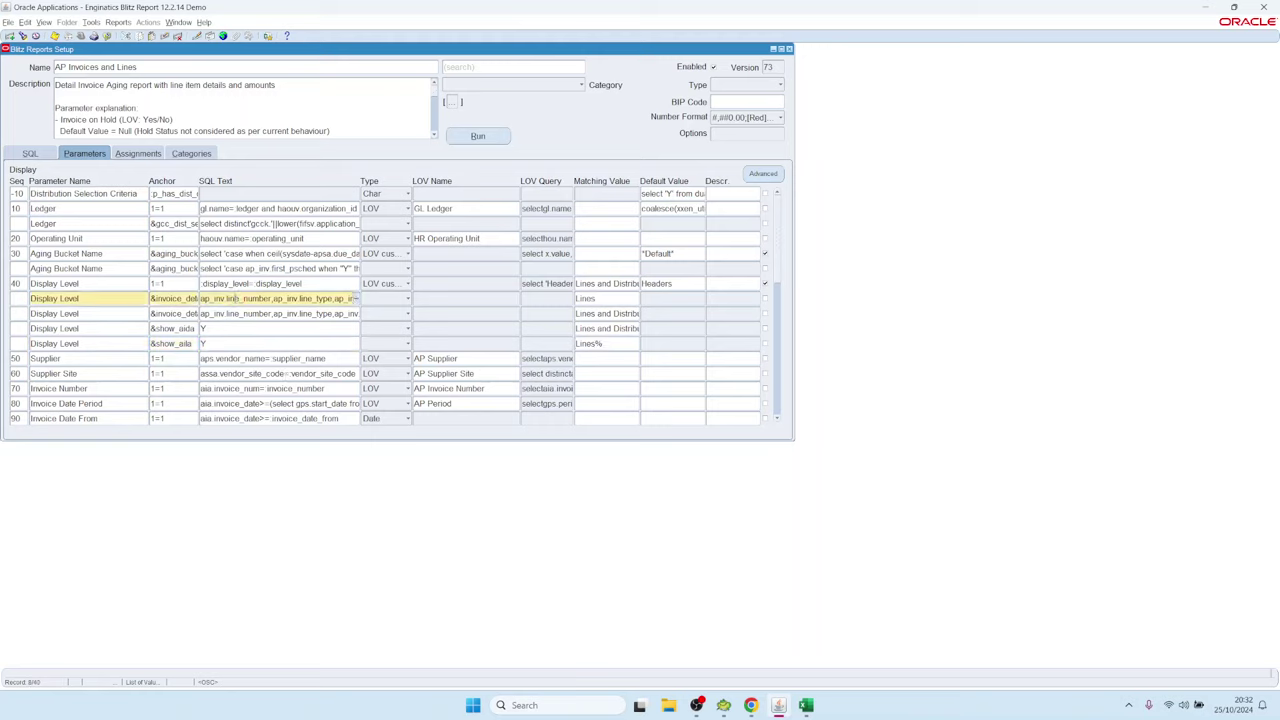
double_click(265, 300)
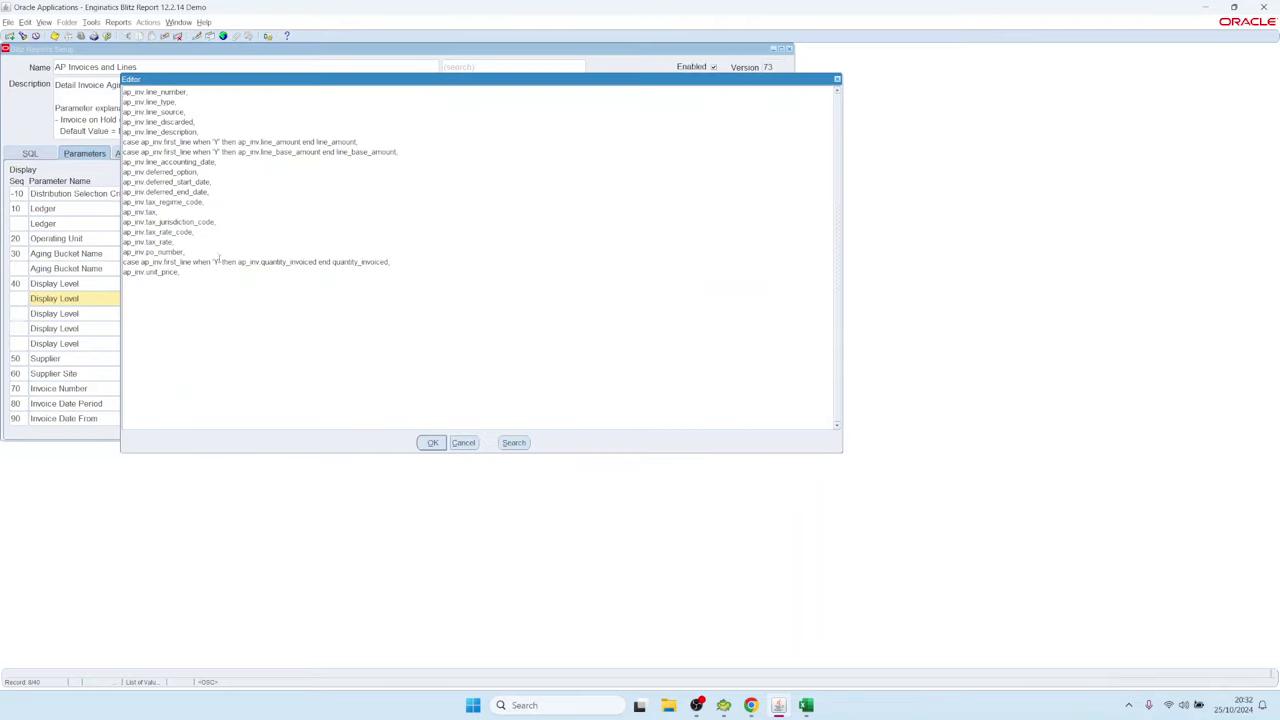
key("ctrl+a")
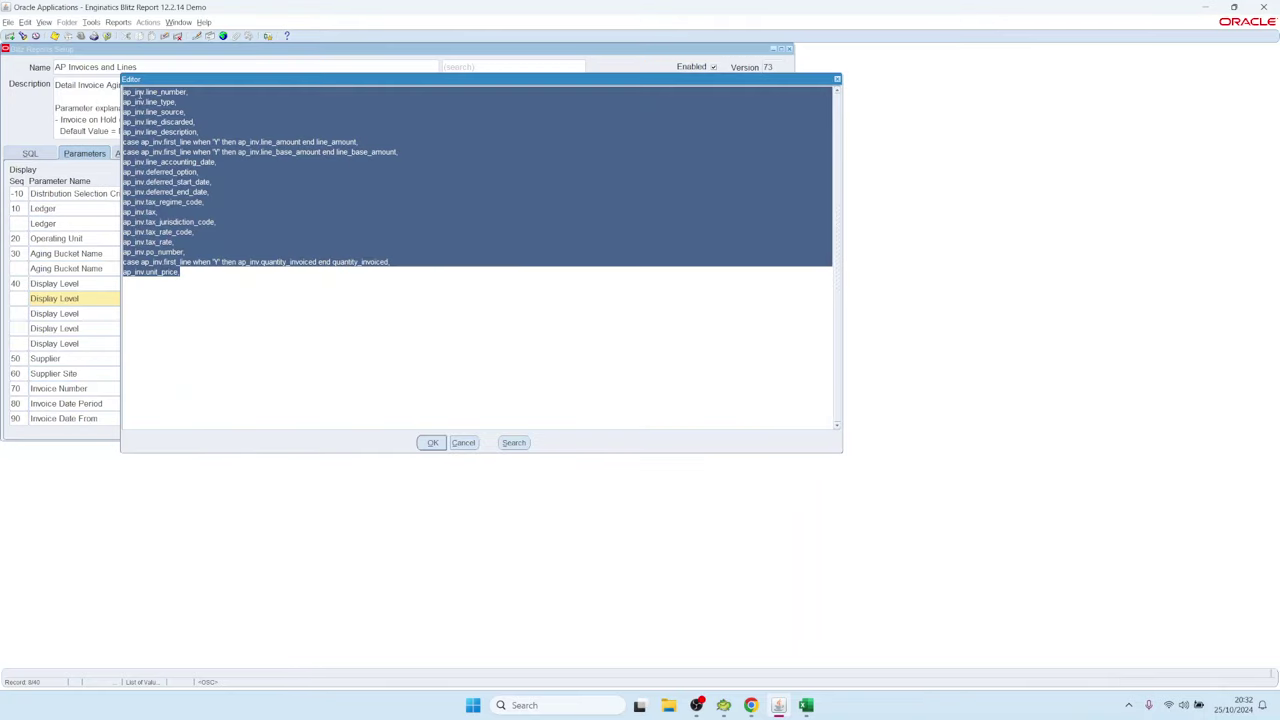
Close the Display Level SQL editor without changes and open the SQL text of the second Ledger parameter row.
key("ctrl+c")
left_click(463, 443)
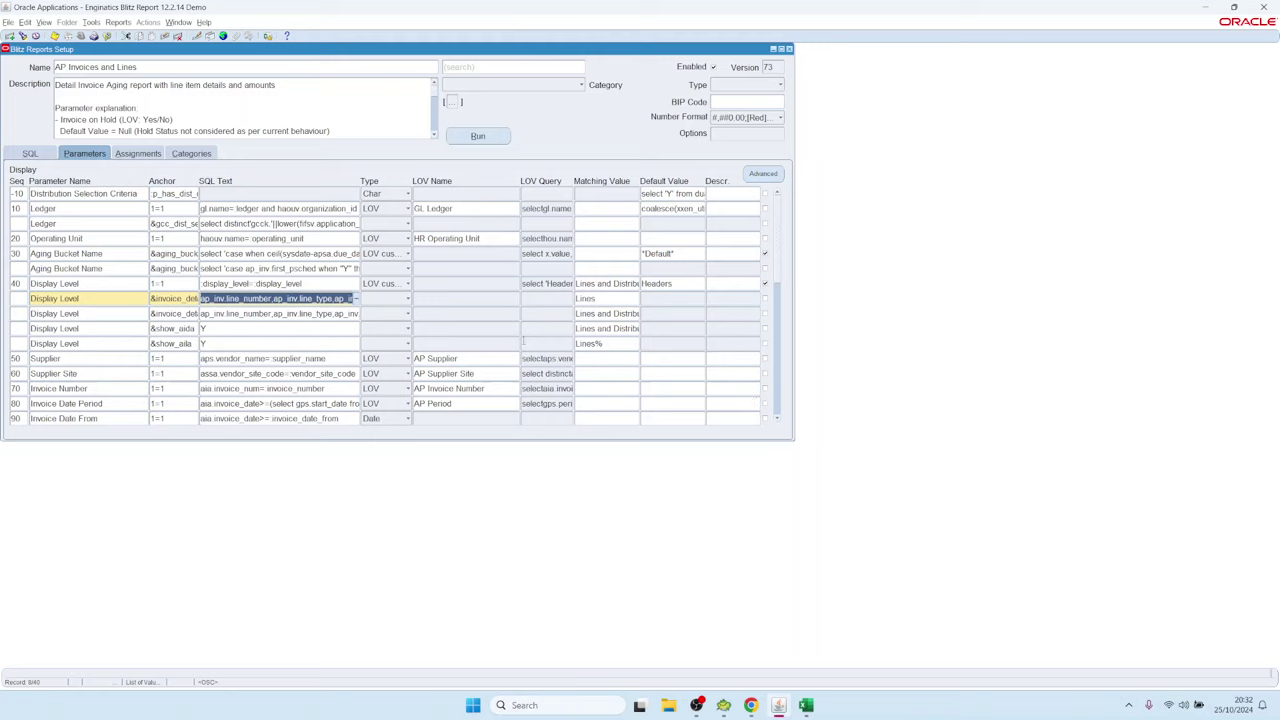
left_click(101, 222)
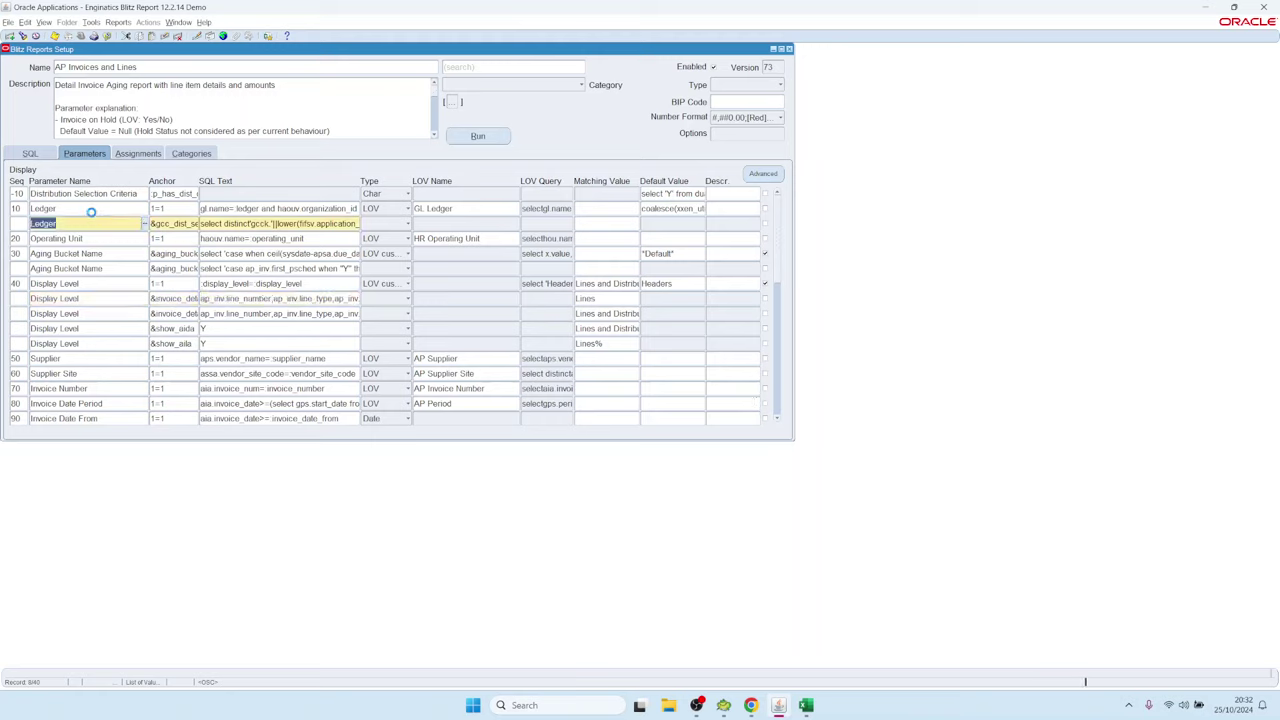
key("Up")
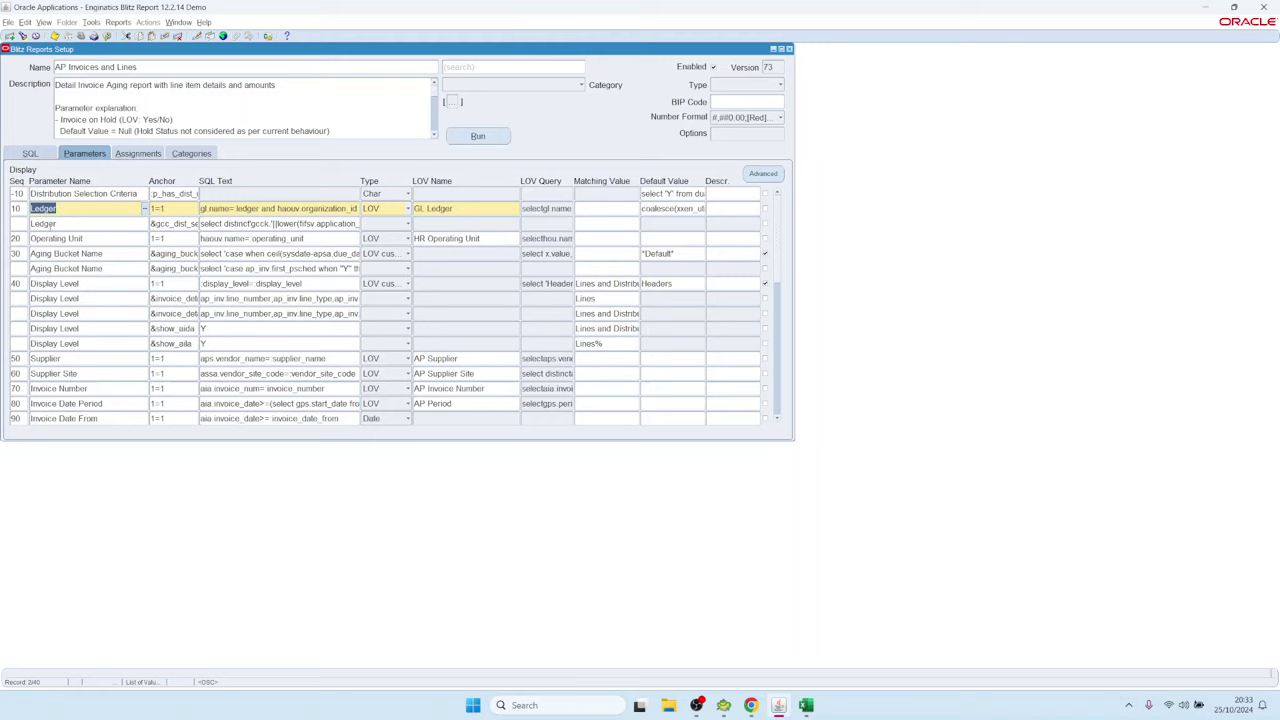
key("Down")
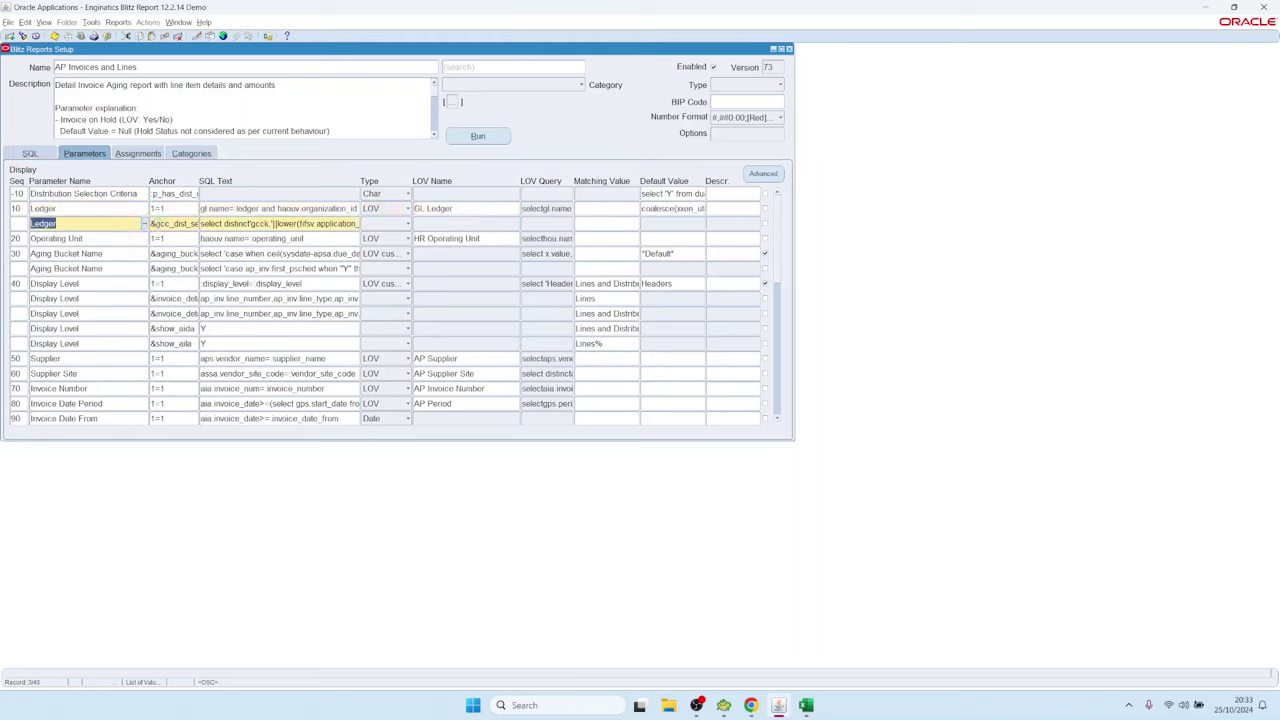
key("Tab")
left_click(153, 223)
left_click_drag(153, 223, 231, 228)
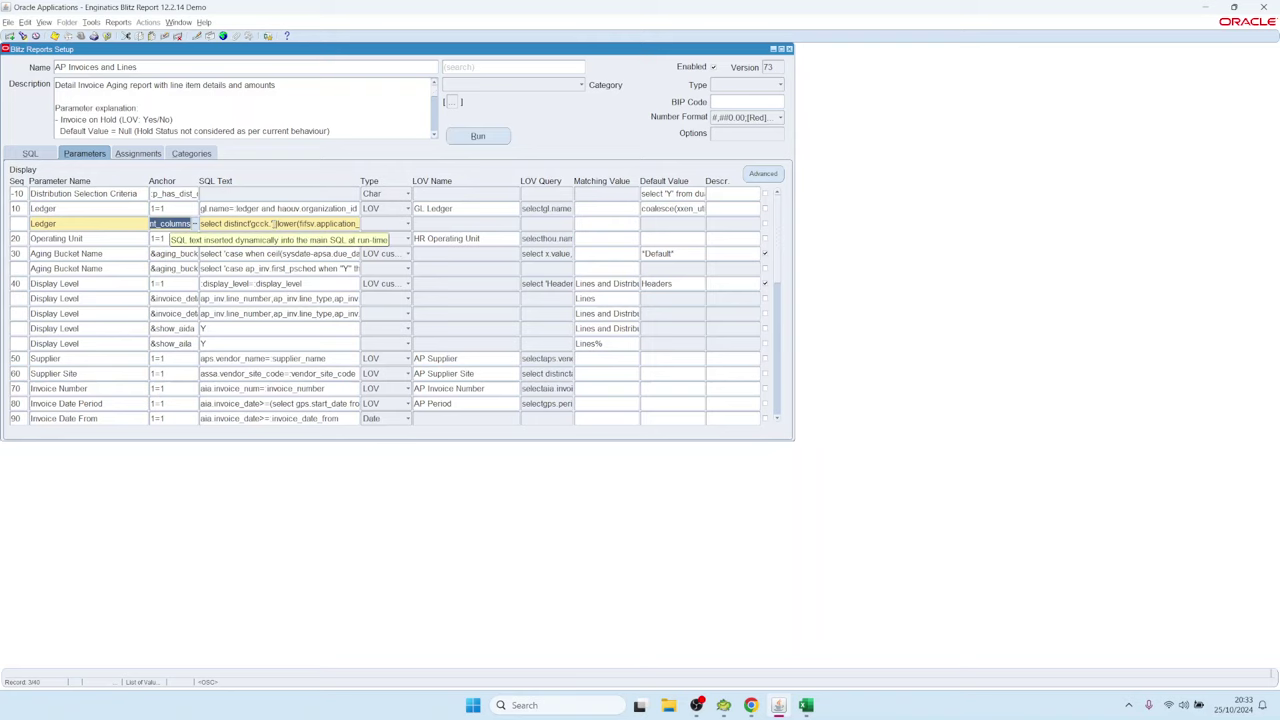
double_click(270, 223)
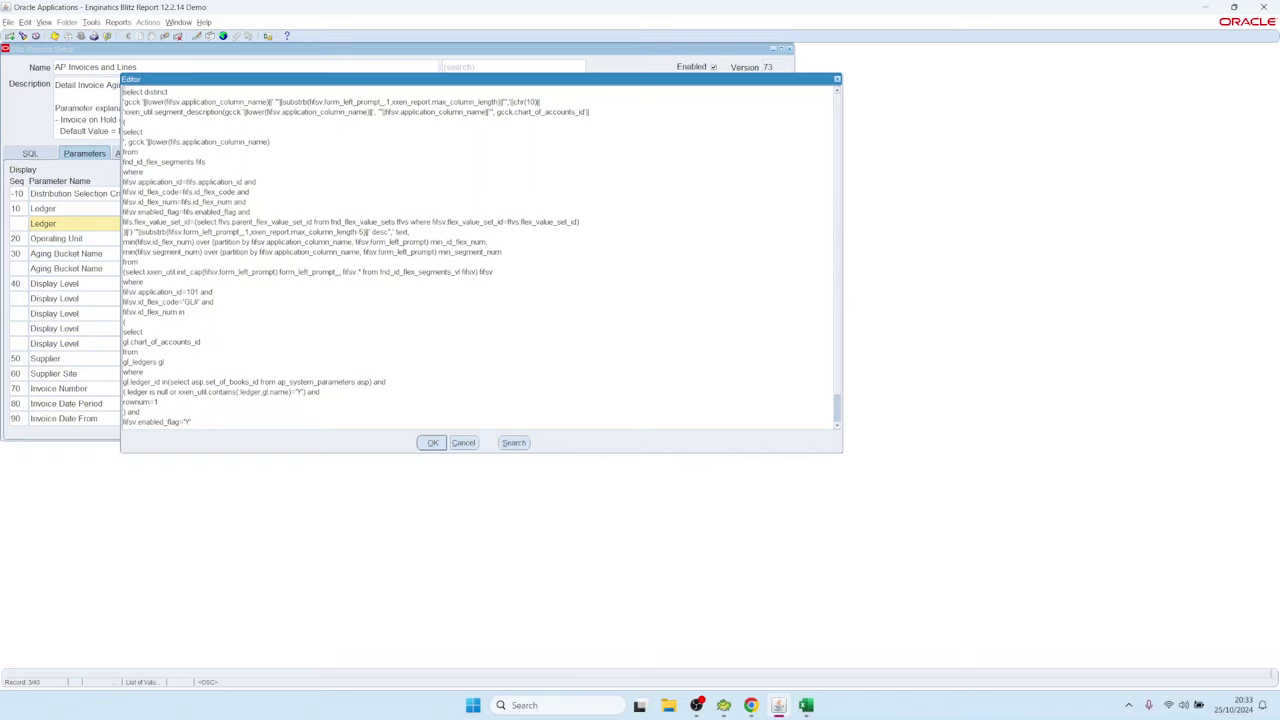
Copy the entire Ledger parameter query and paste it over the existing statement in Toad for Oracle.
key("shift+Down")
key("shift+Down")
key("shift+Down")
key("shift+Down")
key("shift+Down")
key("shift+Down")
key("shift+Down")
key("shift+Down")
key("shift+Down")
key("shift+Down")
key("shift+Down")
key("shift+Down")
key("shift+Down")
key("shift+Down")
key("shift+Down")
key("shift+Down")
key("shift+Down")
key("shift+Down")
key("shift+Down")
key("shift+Down")
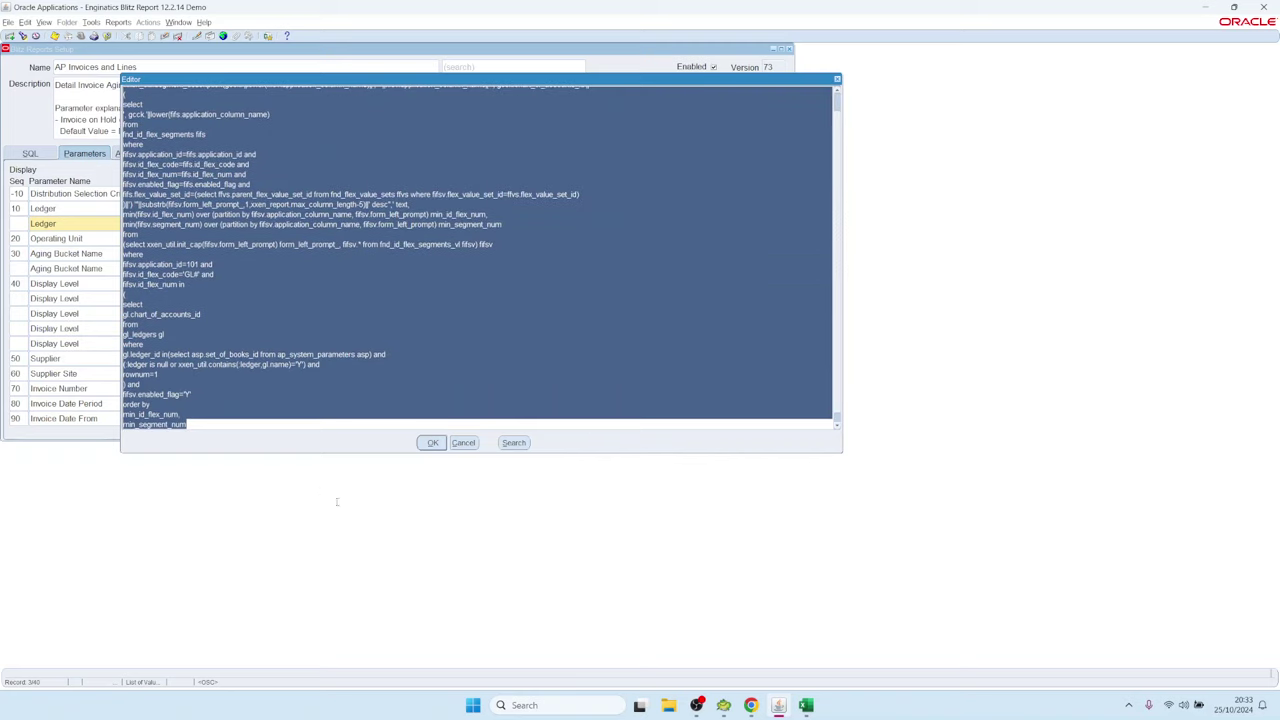
key("ctrl+Home")
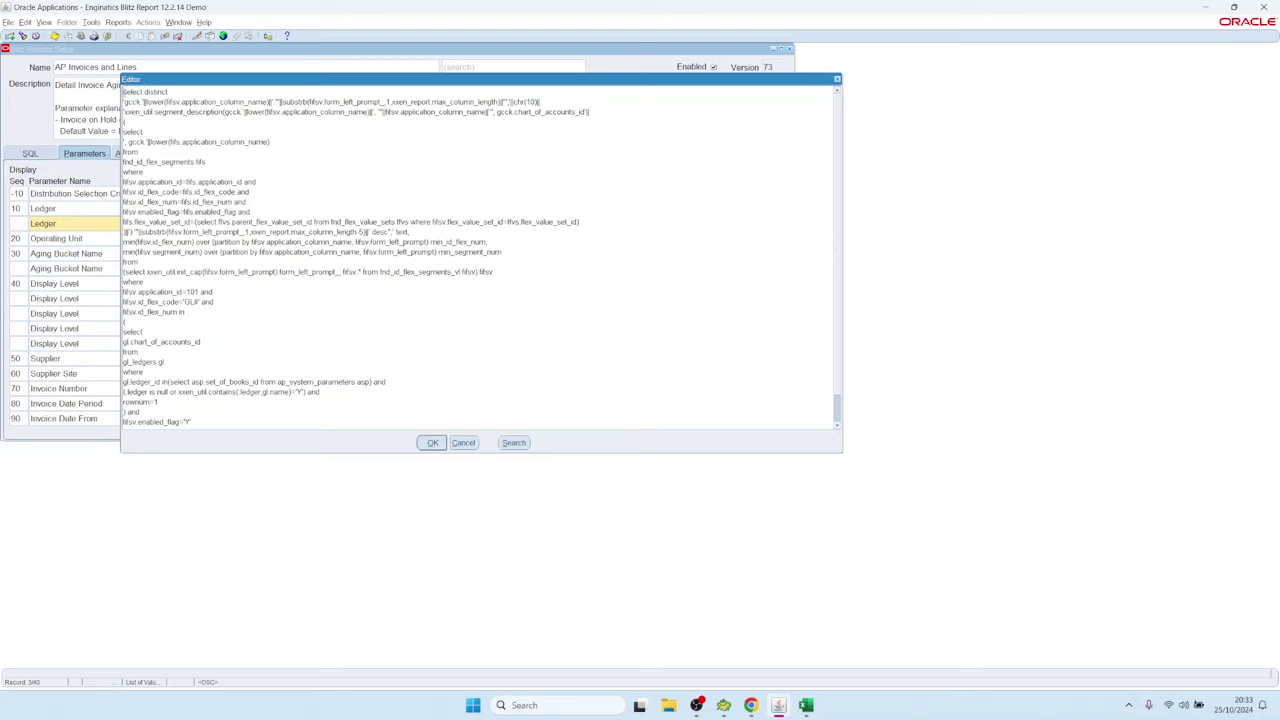
left_click_drag(122, 90, 338, 459)
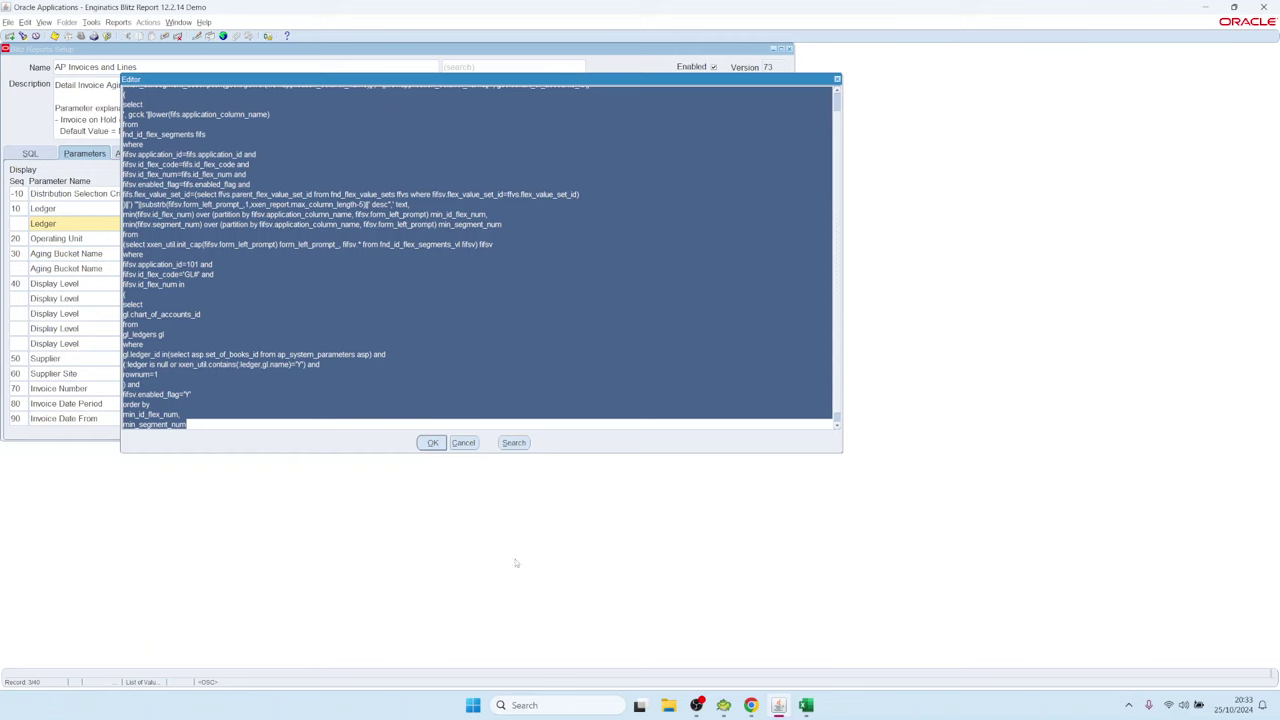
left_click(723, 705)
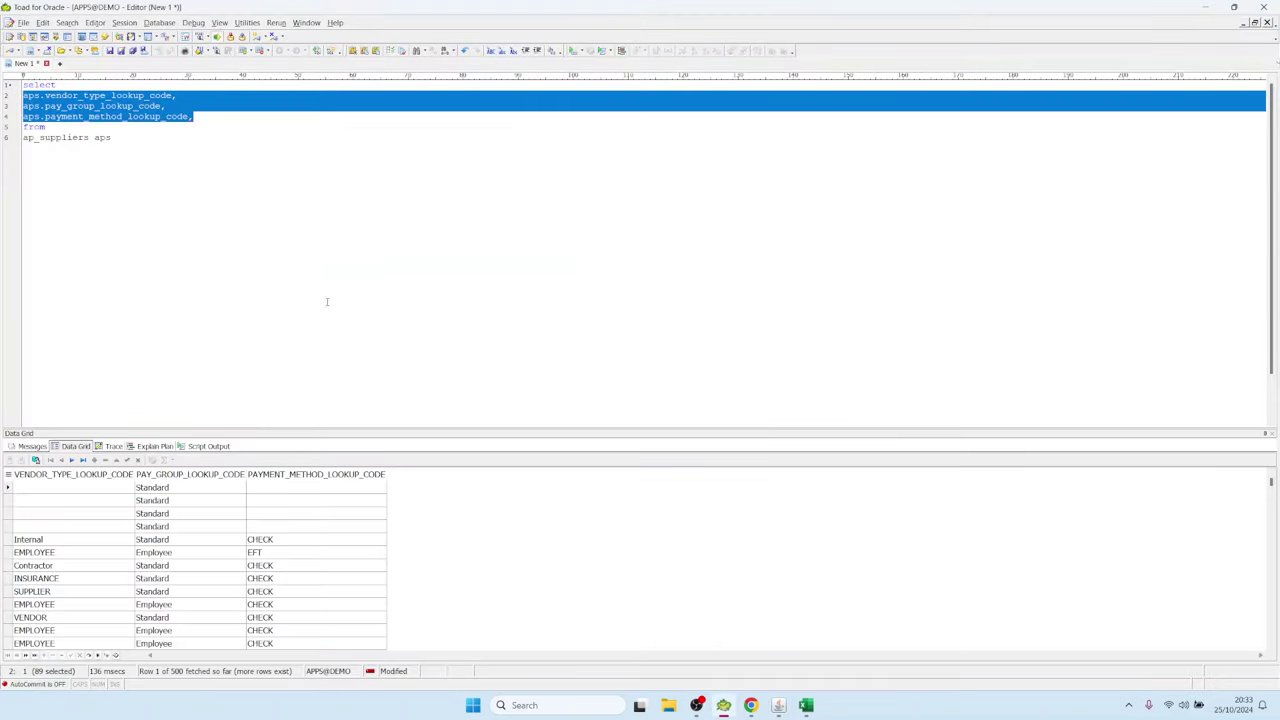
key("ctrl+a")
key("ctrl+v")
left_click(337, 147)
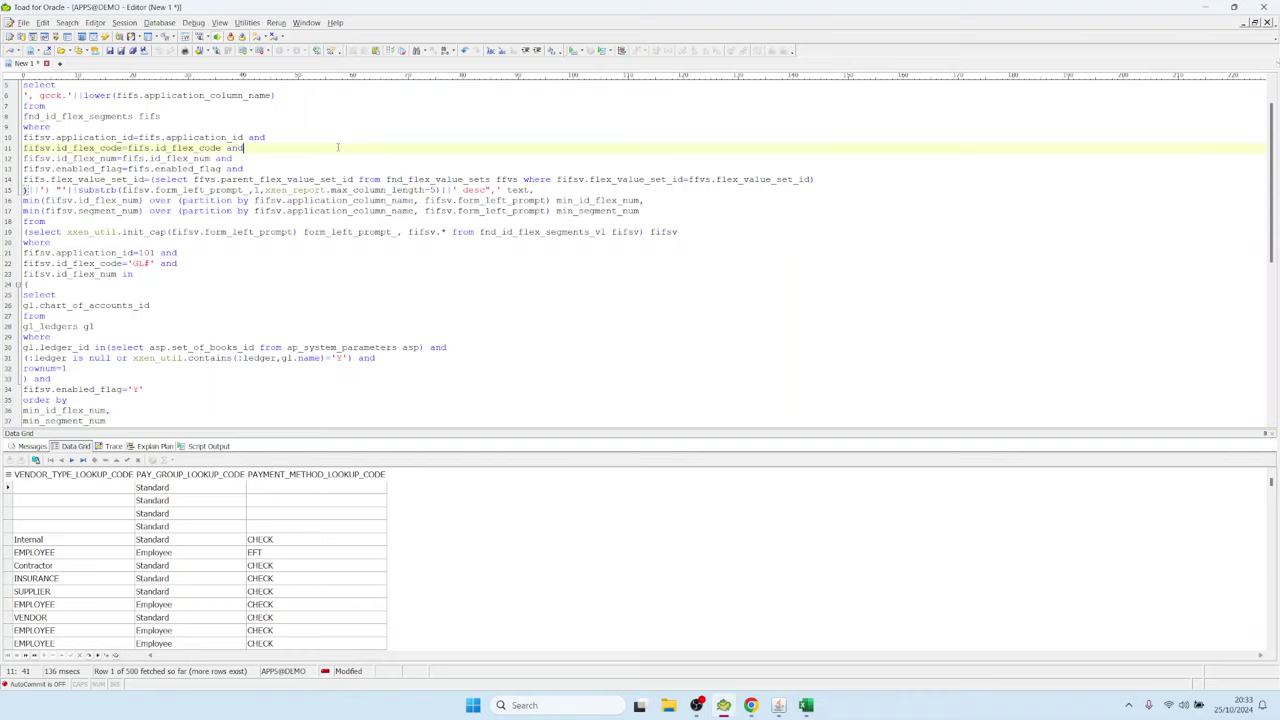
Execute the query for the ledger Vision Operations (USA) and examine its ledger and chart of accounts conditions.
key("F9")
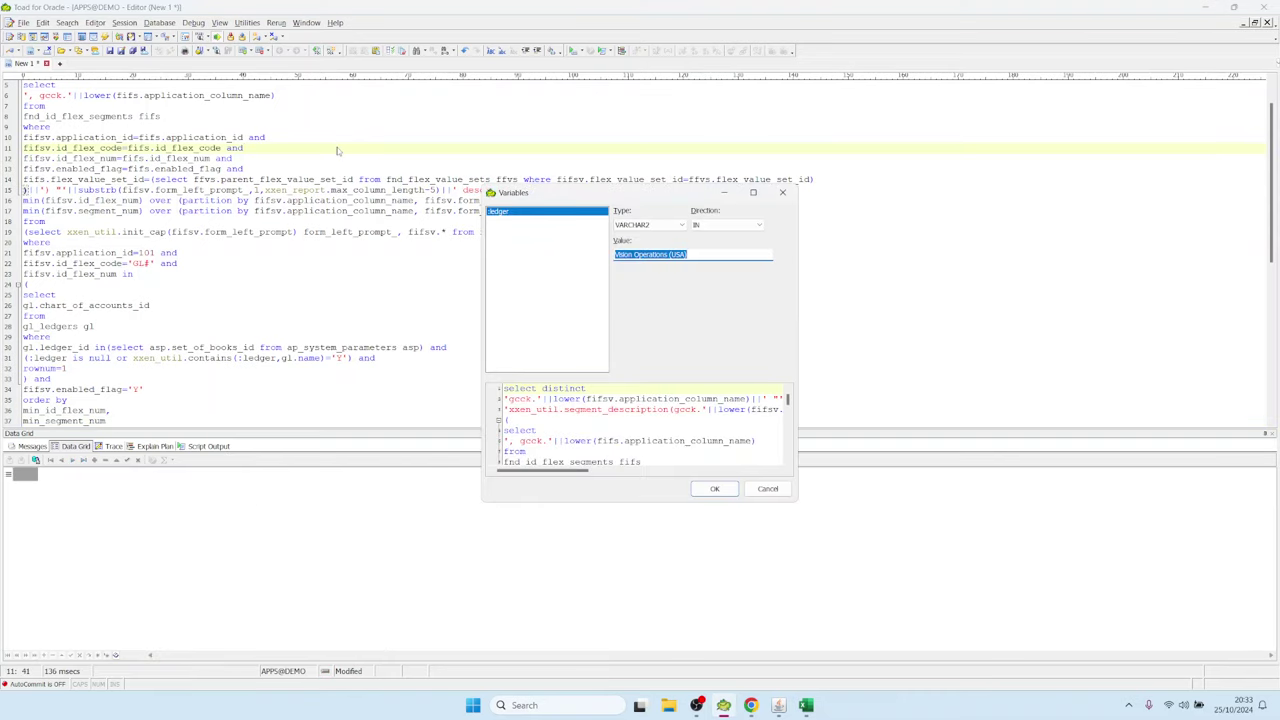
left_click(714, 488)
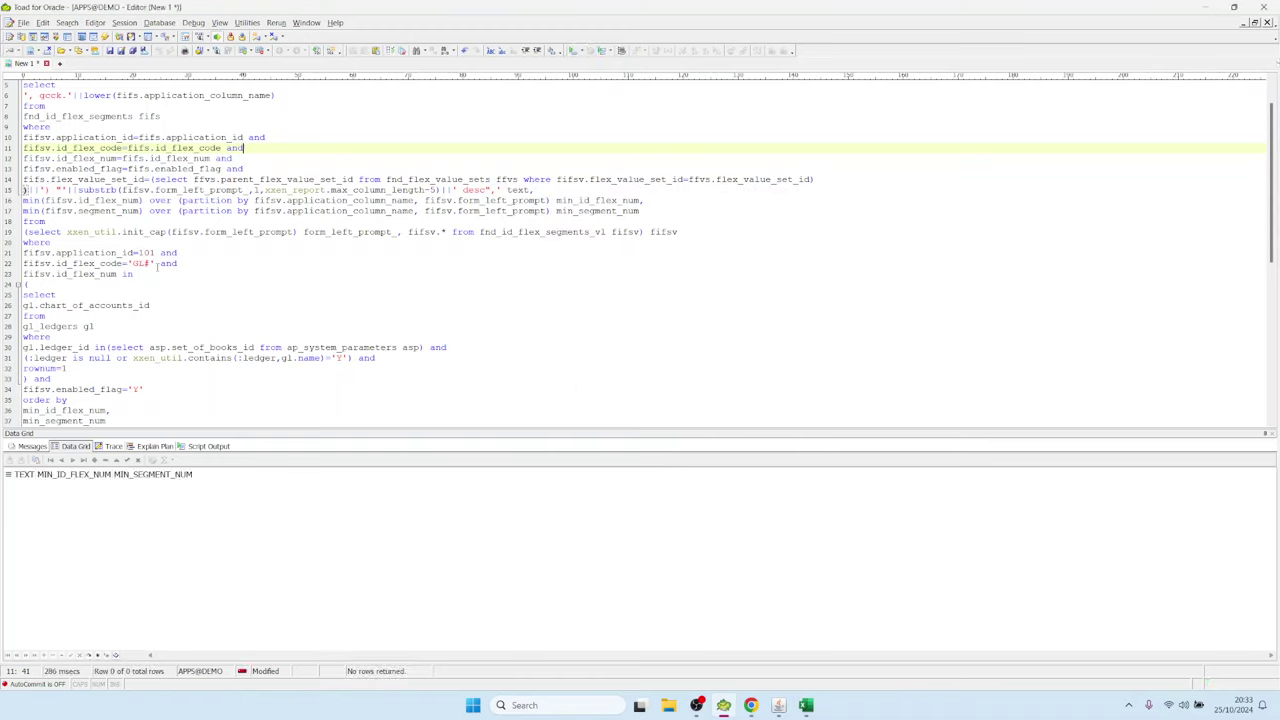
left_click(168, 264)
key("F9")
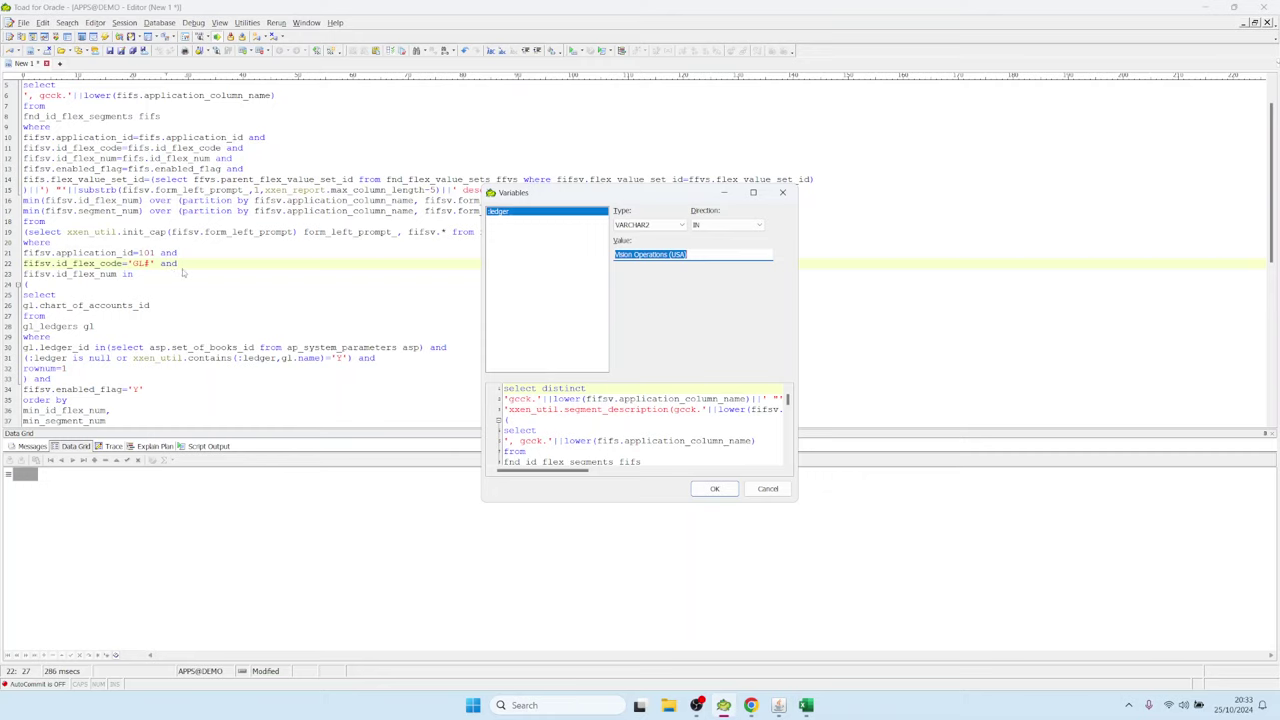
left_click(712, 489)
left_click(299, 190)
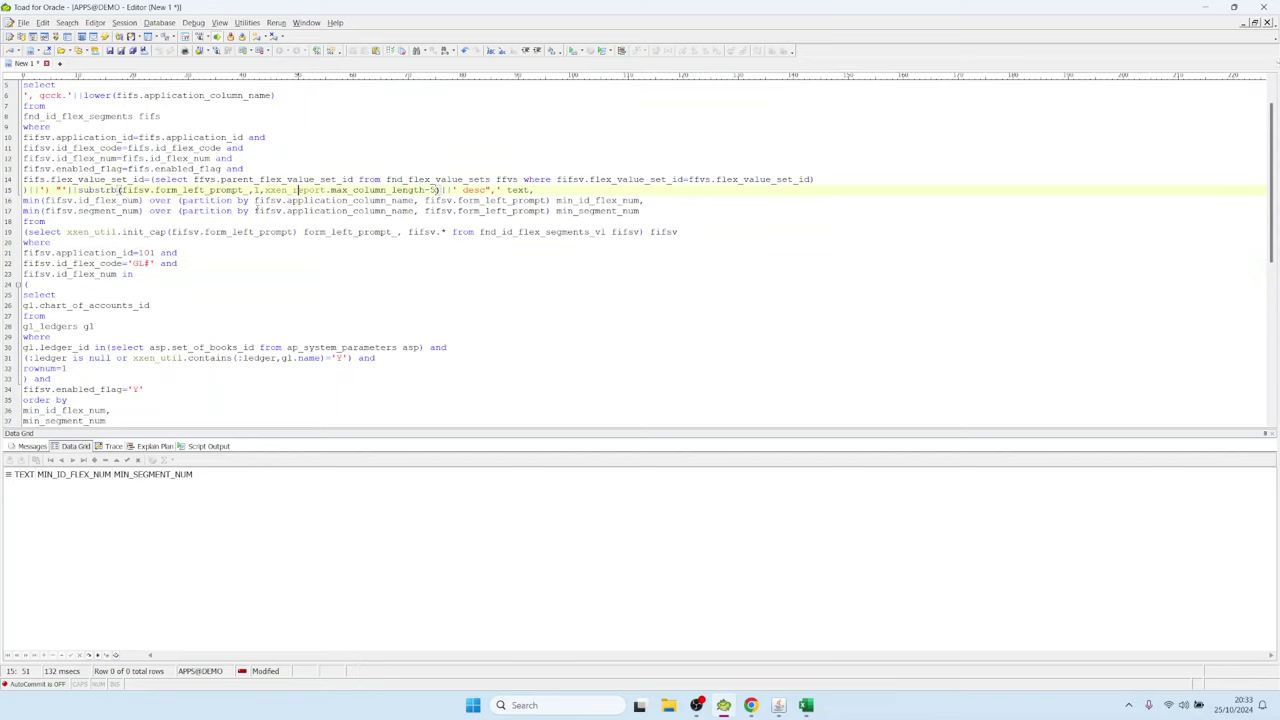
scroll(183, 198, "down", 4)
left_click(163, 231)
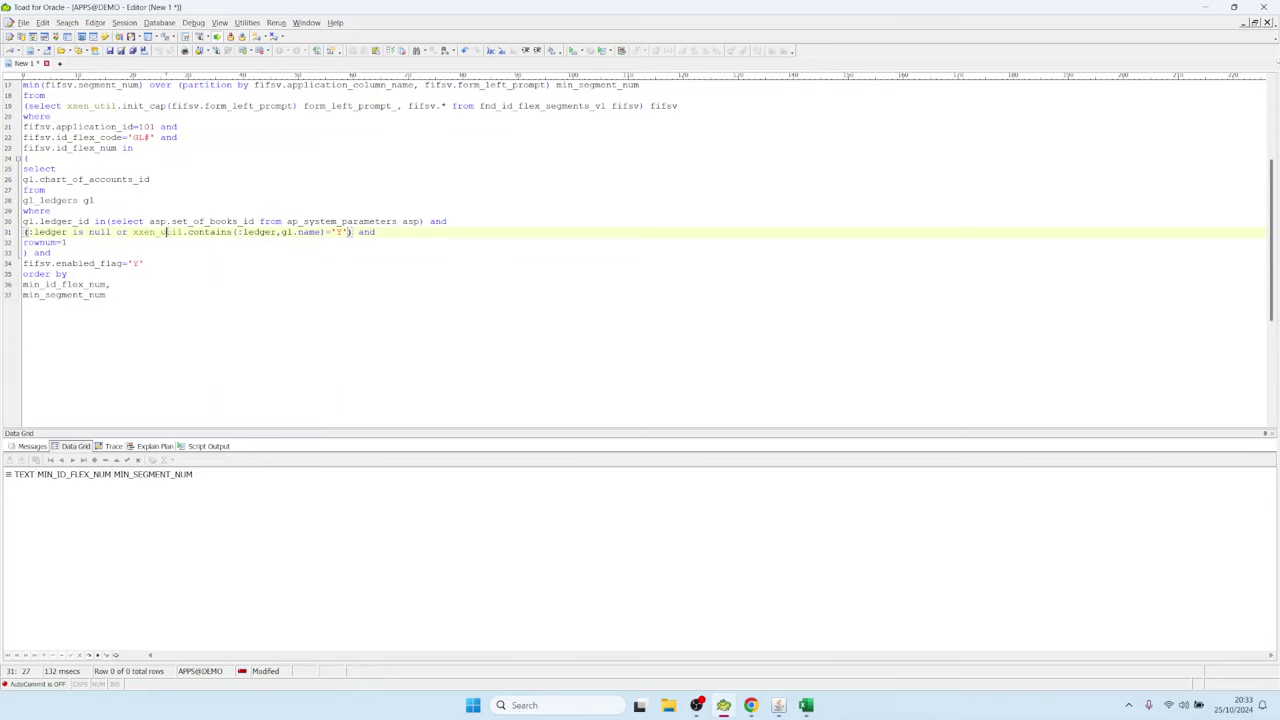
scroll(140, 200, "up", 5)
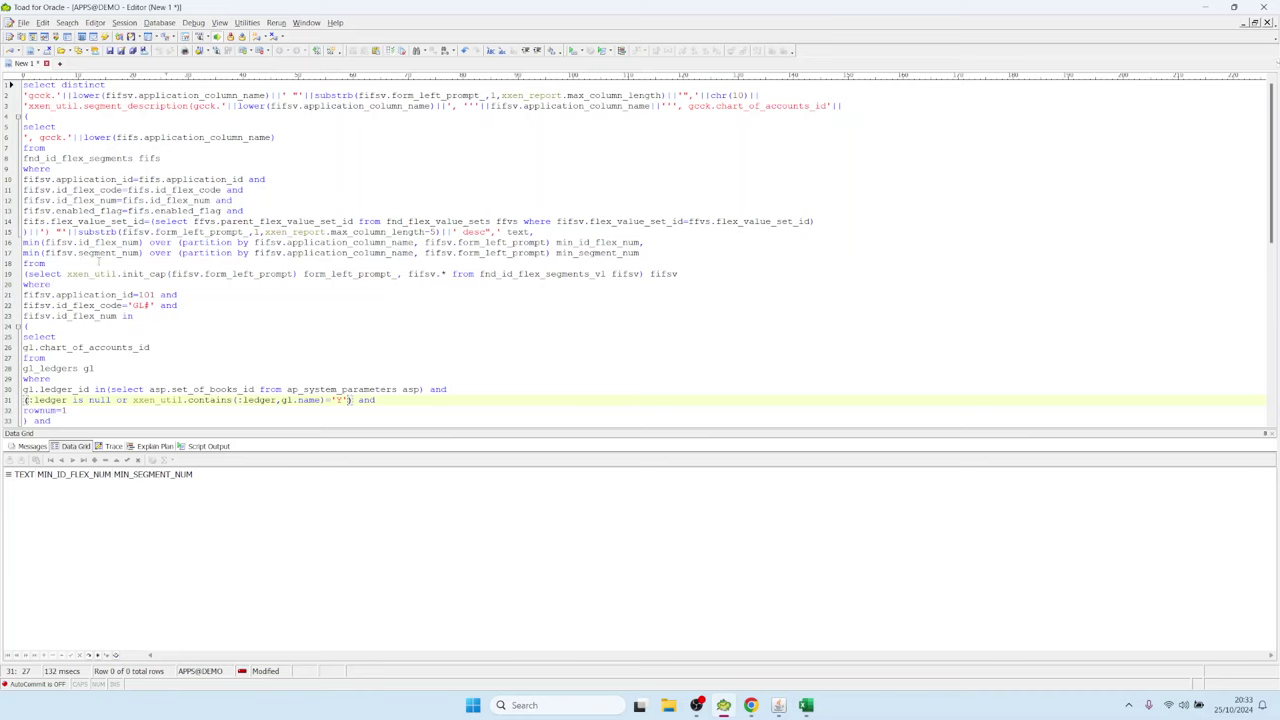
left_click(240, 347)
scroll(249, 306, "down", 1)
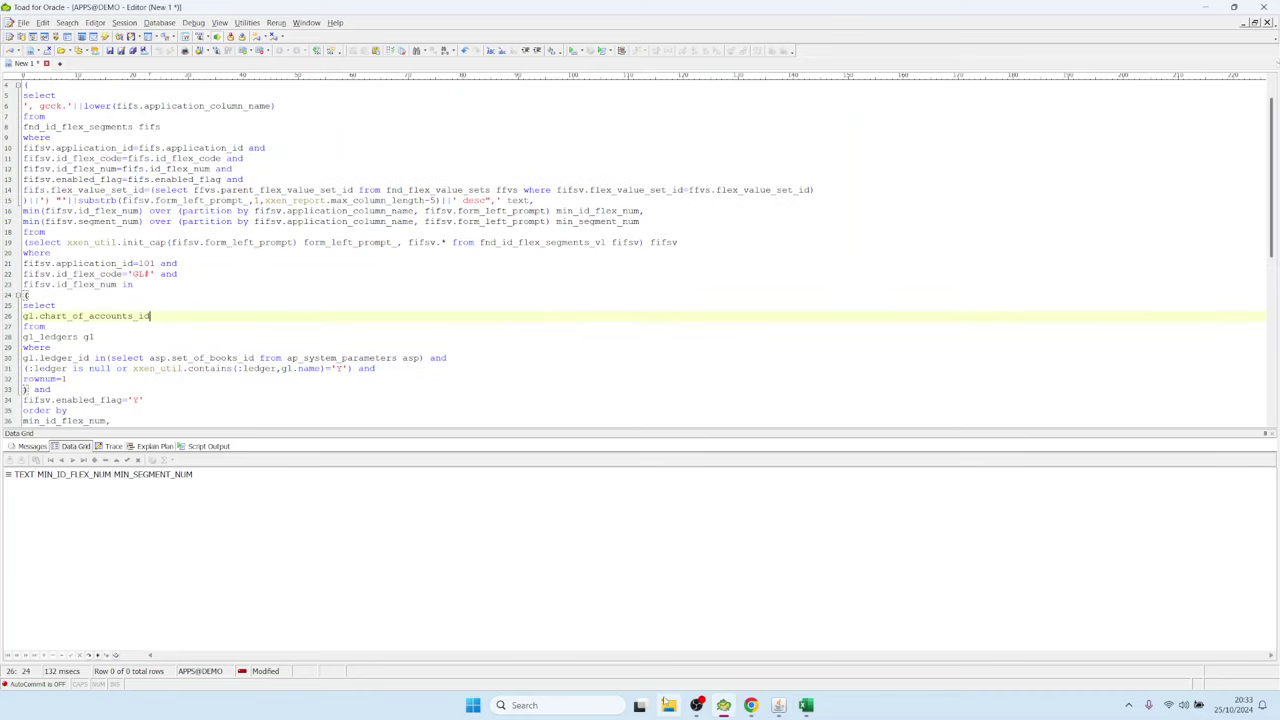
Return to Oracle Applications, close the SQL editor and load the AP Suppliers report in the setup window.
left_click(778, 705)
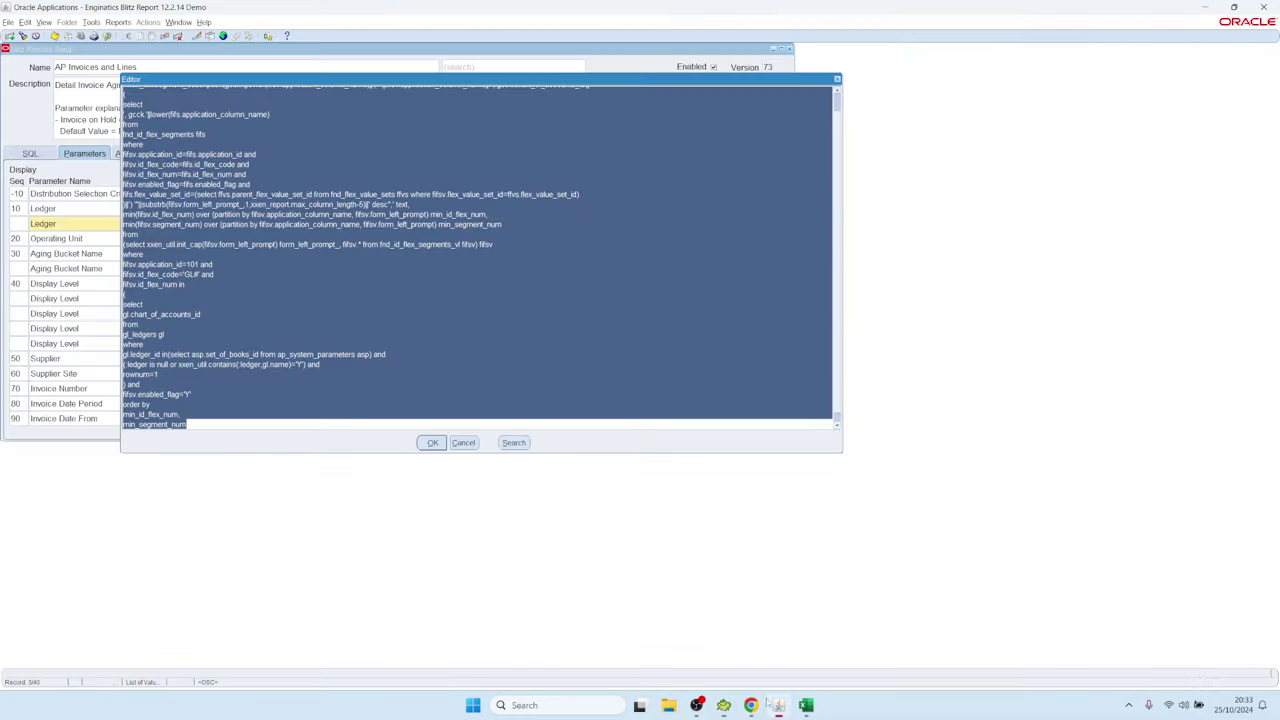
left_click(458, 447)
key("ctrl+f")
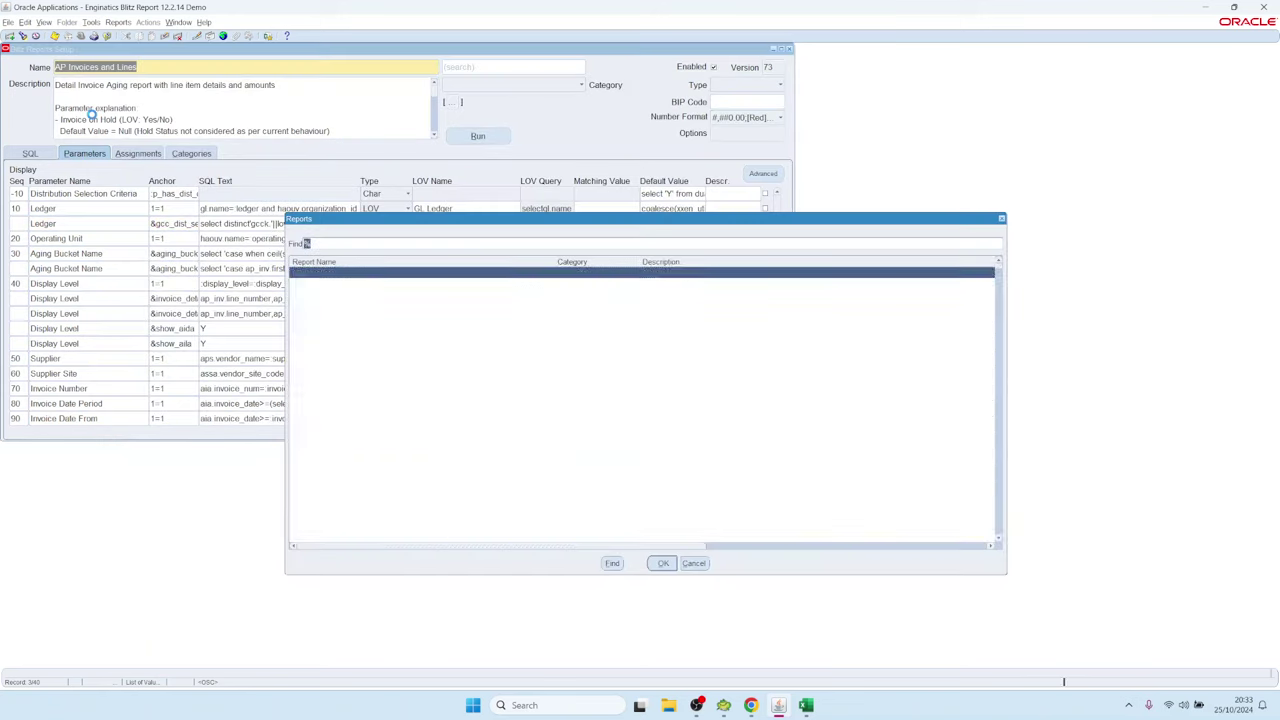
key("Return")
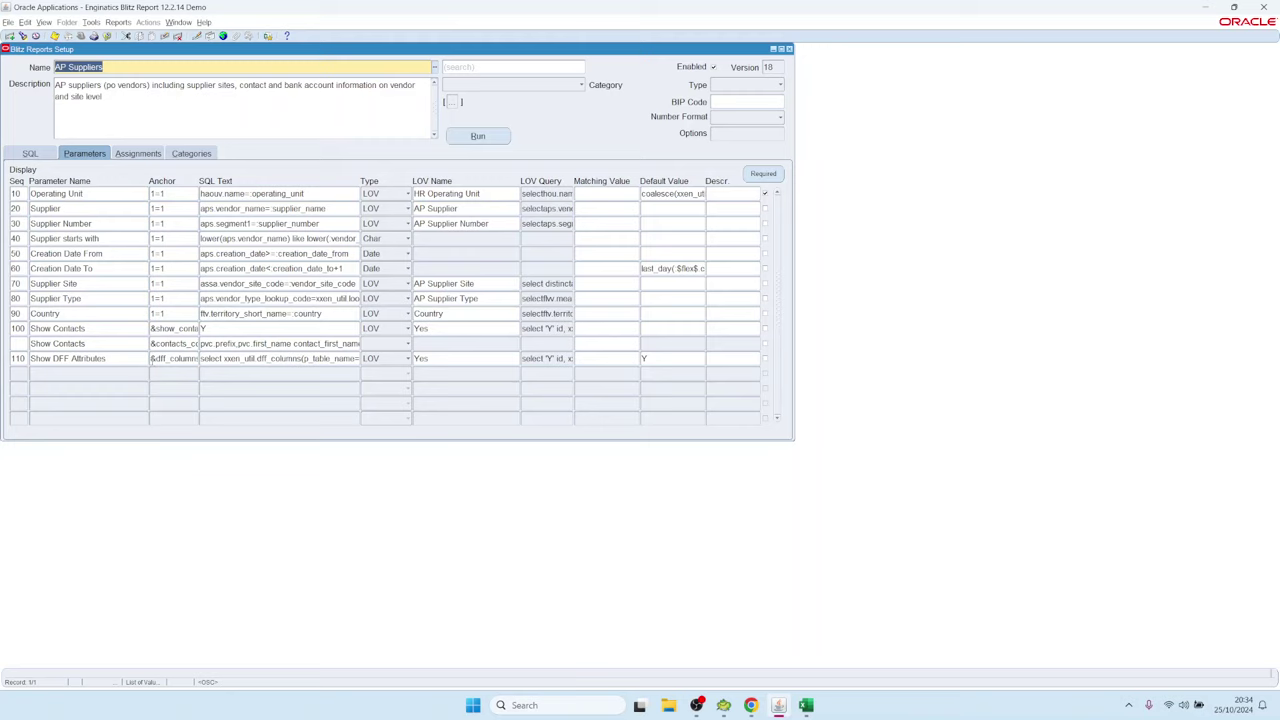
Open the SQL text of the Show DFF Attributes parameter and copy the full xxen_util.dff_columns statement.
double_click(170, 358)
left_click(94, 358)
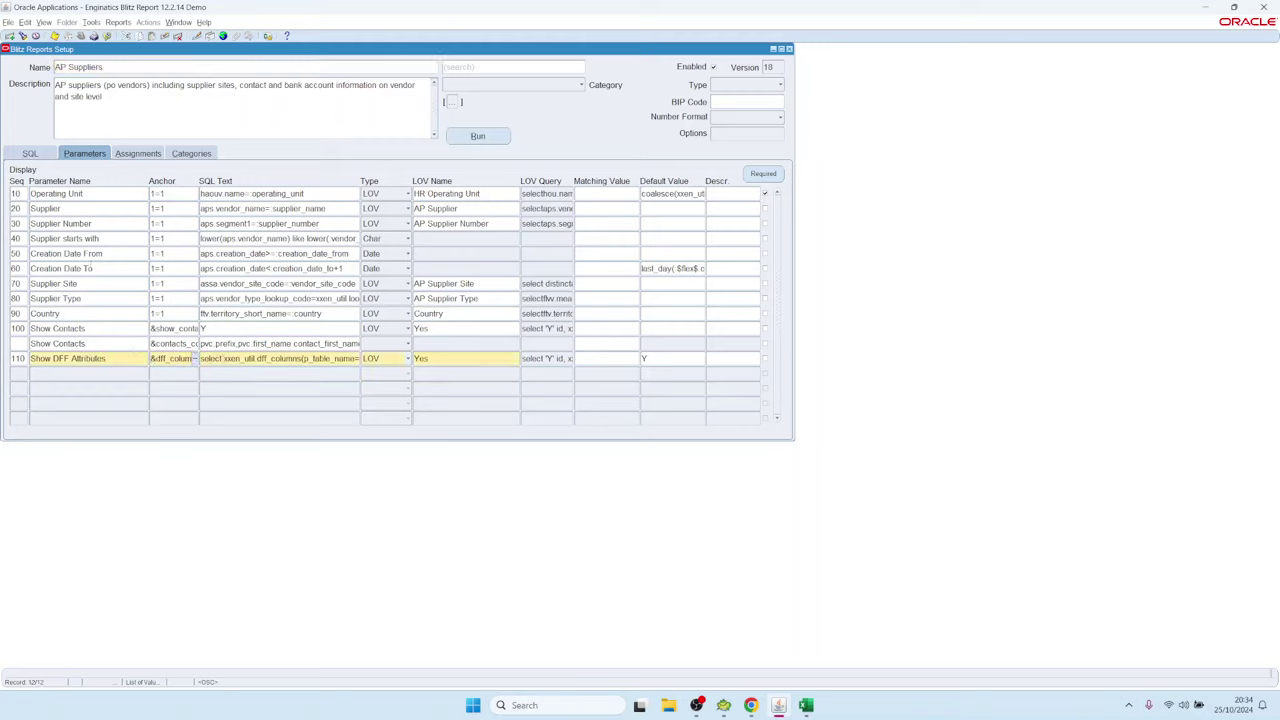
double_click(210, 358)
left_click(266, 360)
key("ctrl+e")
left_click_drag(144, 92, 505, 92)
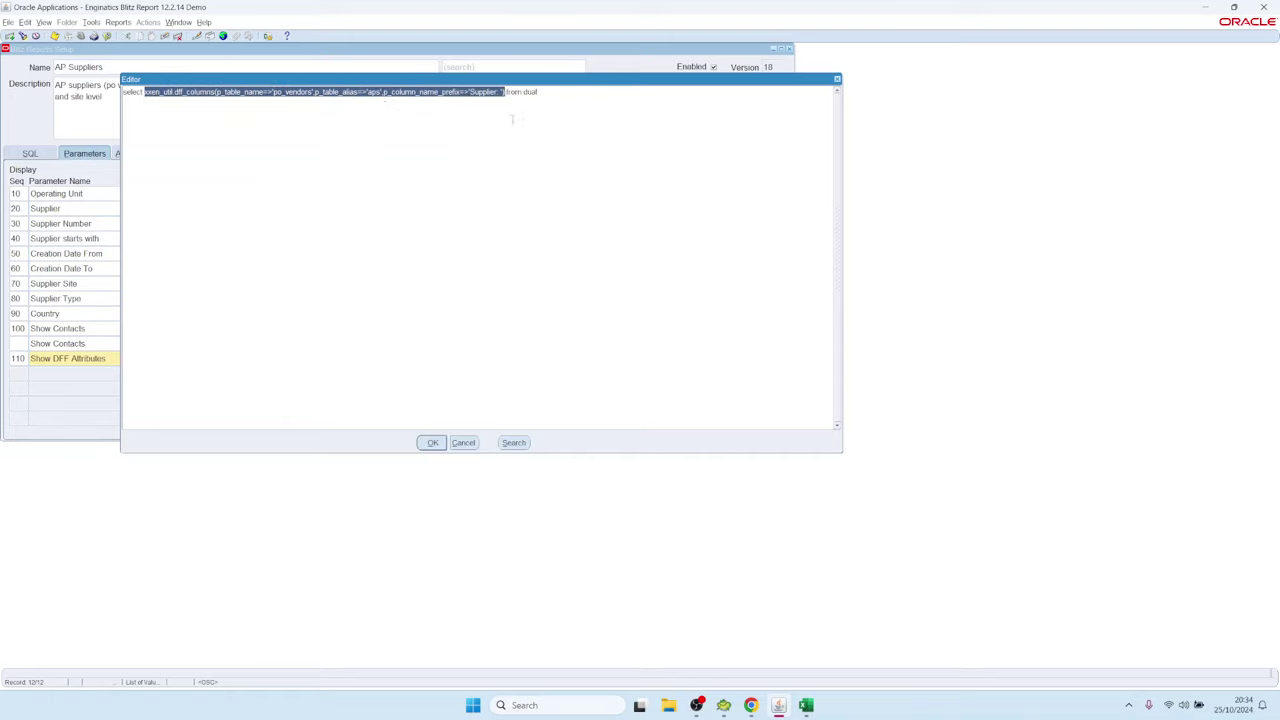
left_click(475, 177)
key("ctrl+a")
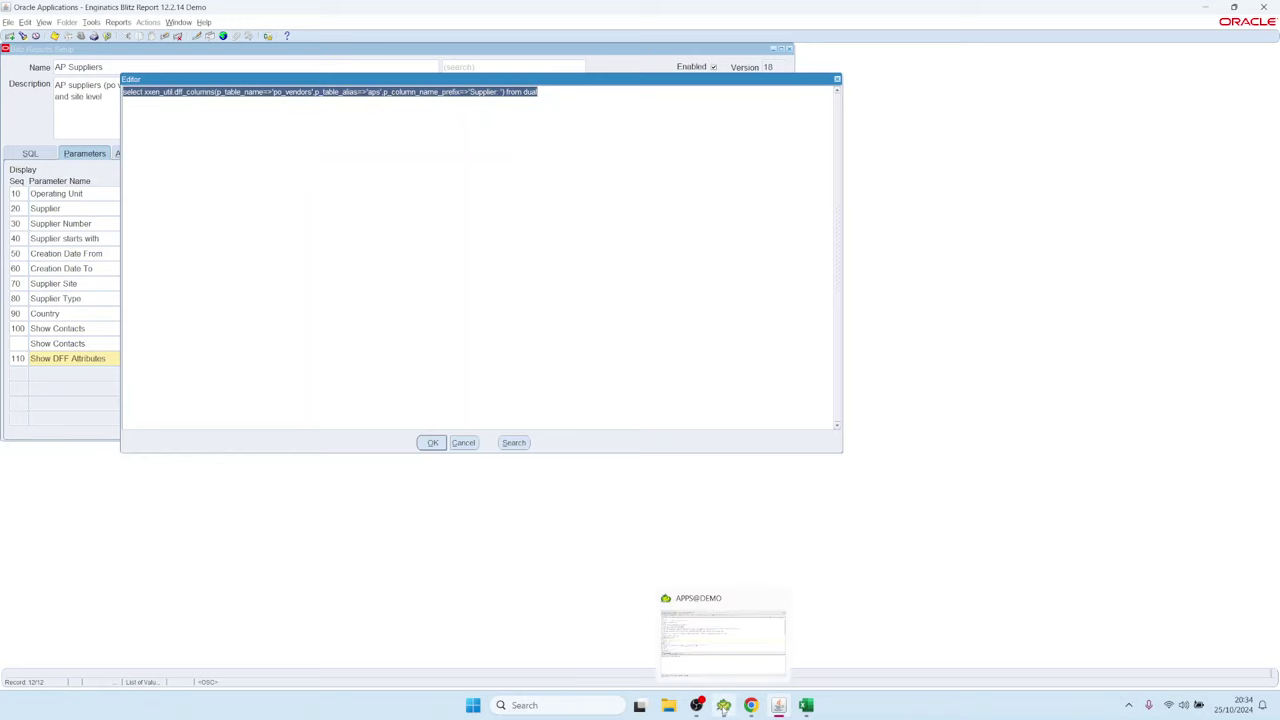
Replace the query in Toad for Oracle with the copied dff_columns statement and execute it.
left_click(724, 705)
key("ctrl+a")
key("ctrl+v")
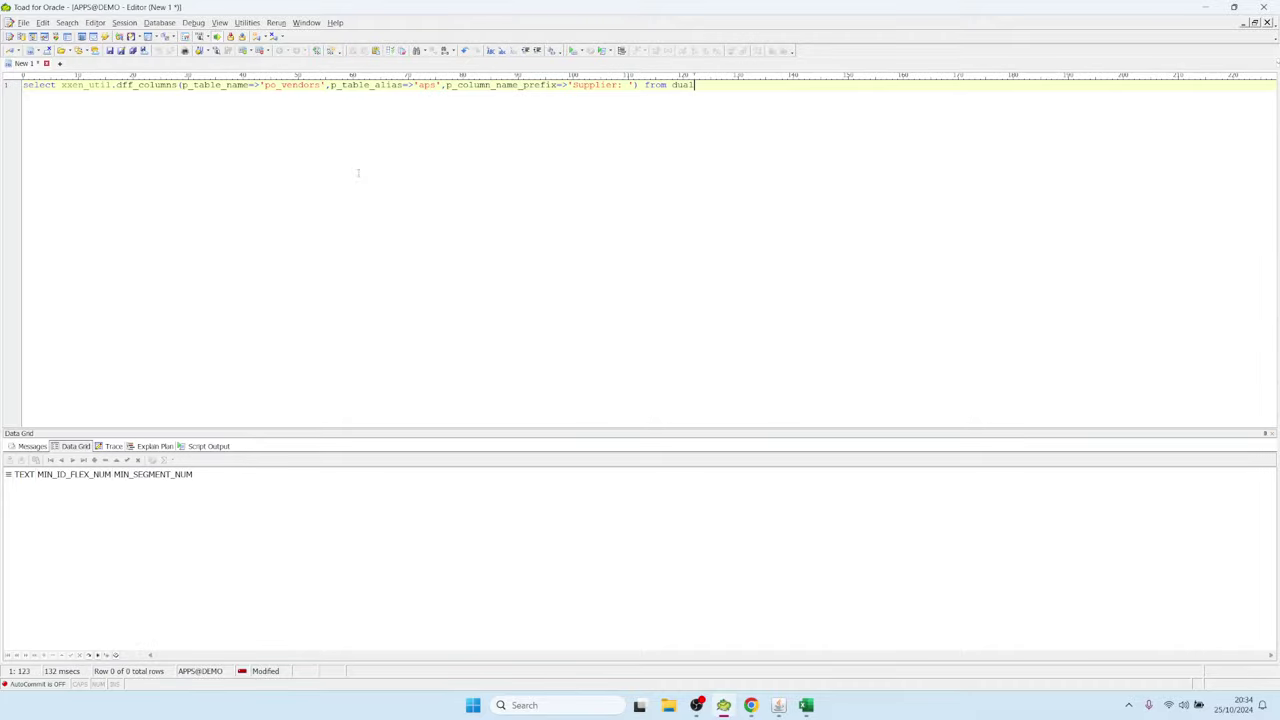
key("F9")
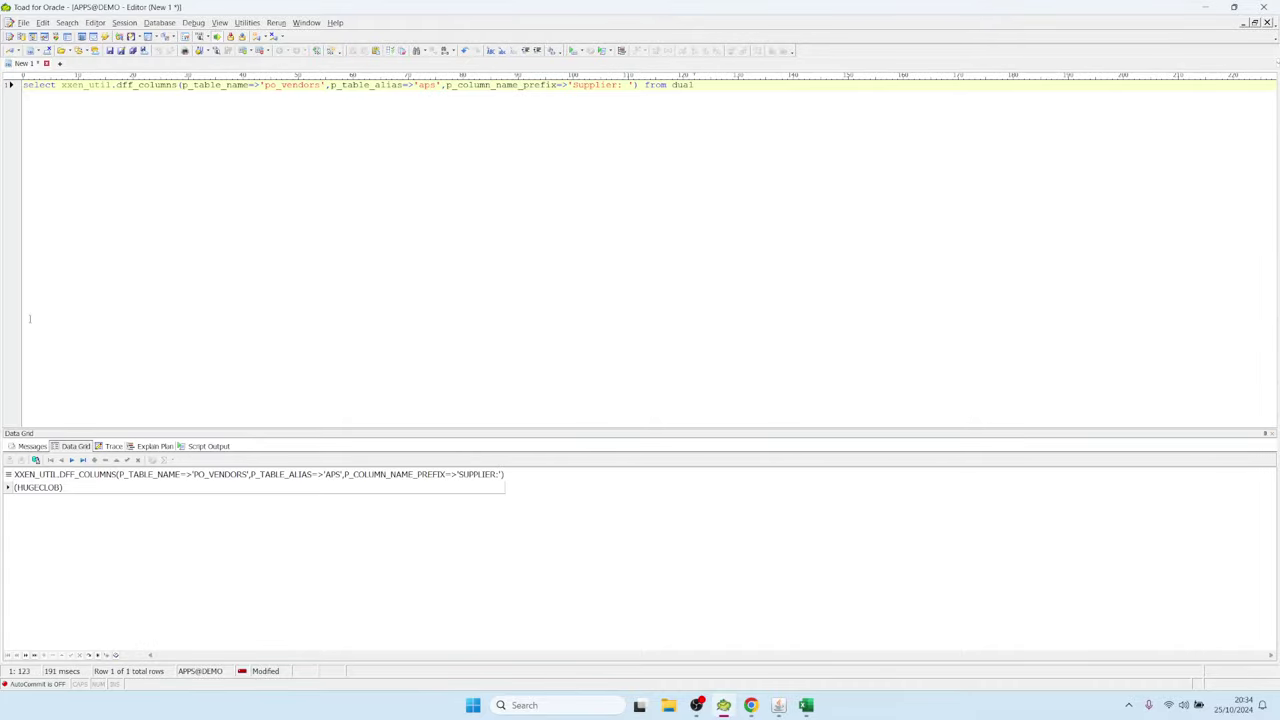
Open the returned CLOB value and examine the generated attribute column and its alias, then close it.
double_click(38, 490)
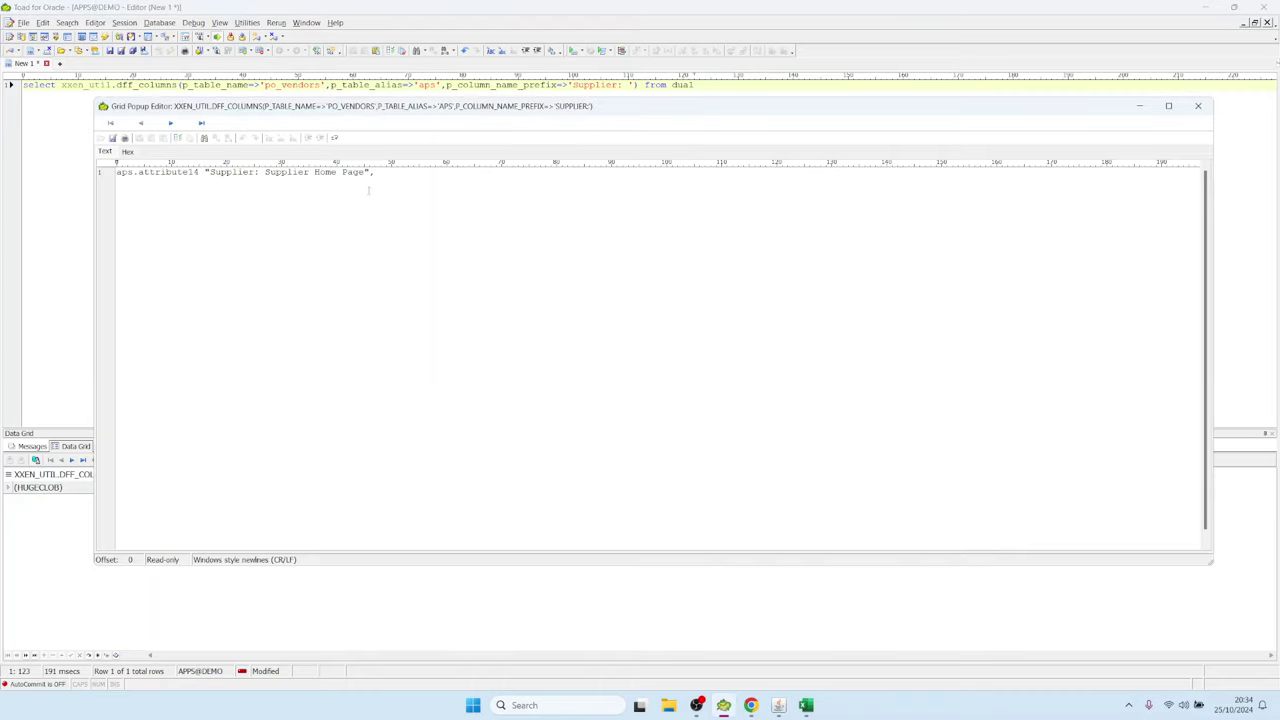
left_click(404, 174)
key("ctrl+a")
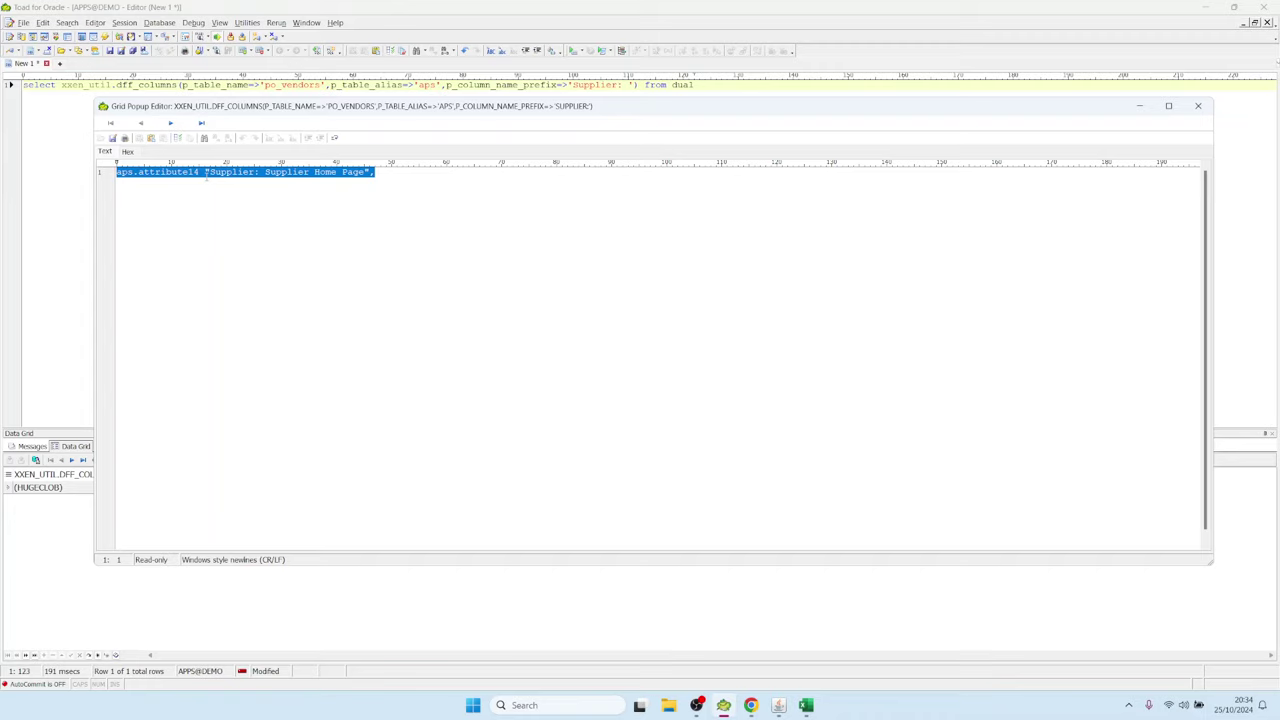
left_click(143, 178)
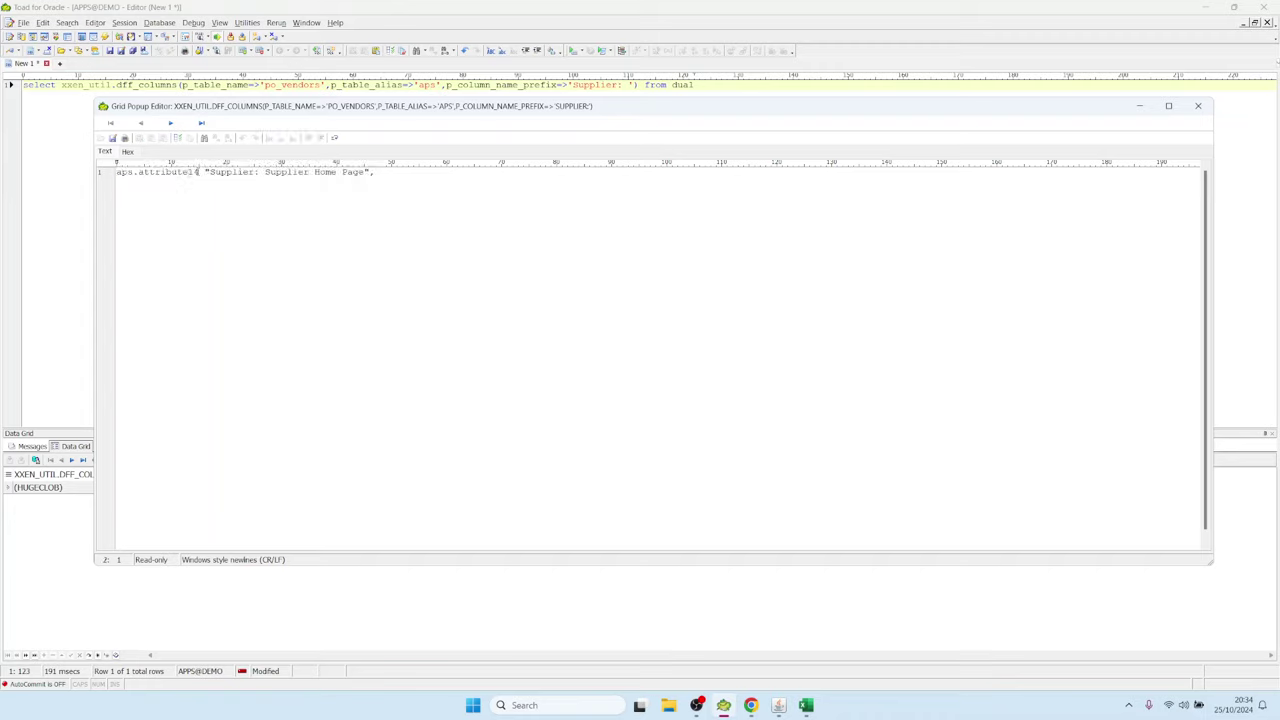
left_click_drag(198, 172, 106, 172)
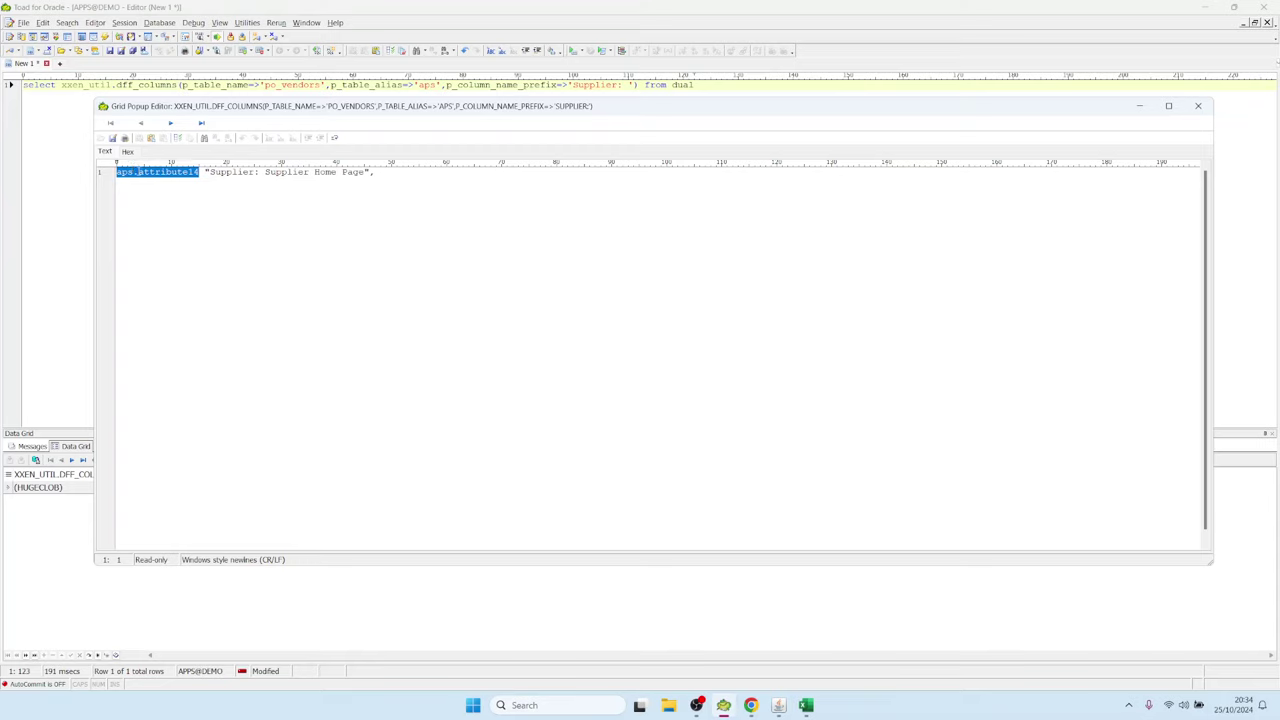
left_click_drag(208, 172, 375, 183)
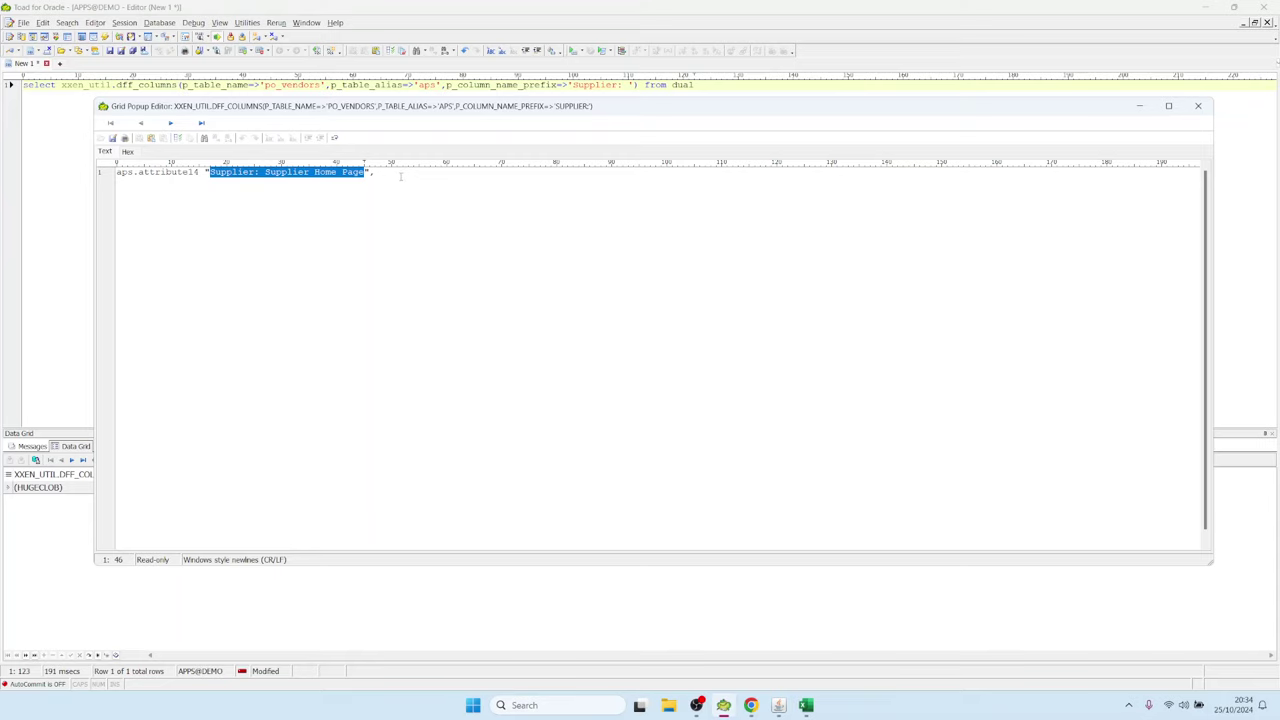
left_click(400, 204)
key("Escape")
Close the SQL editor in Oracle Applications and run AP Suppliers for Vision Operations with Show DFF Attributes set to Yes.
left_click(778, 705)
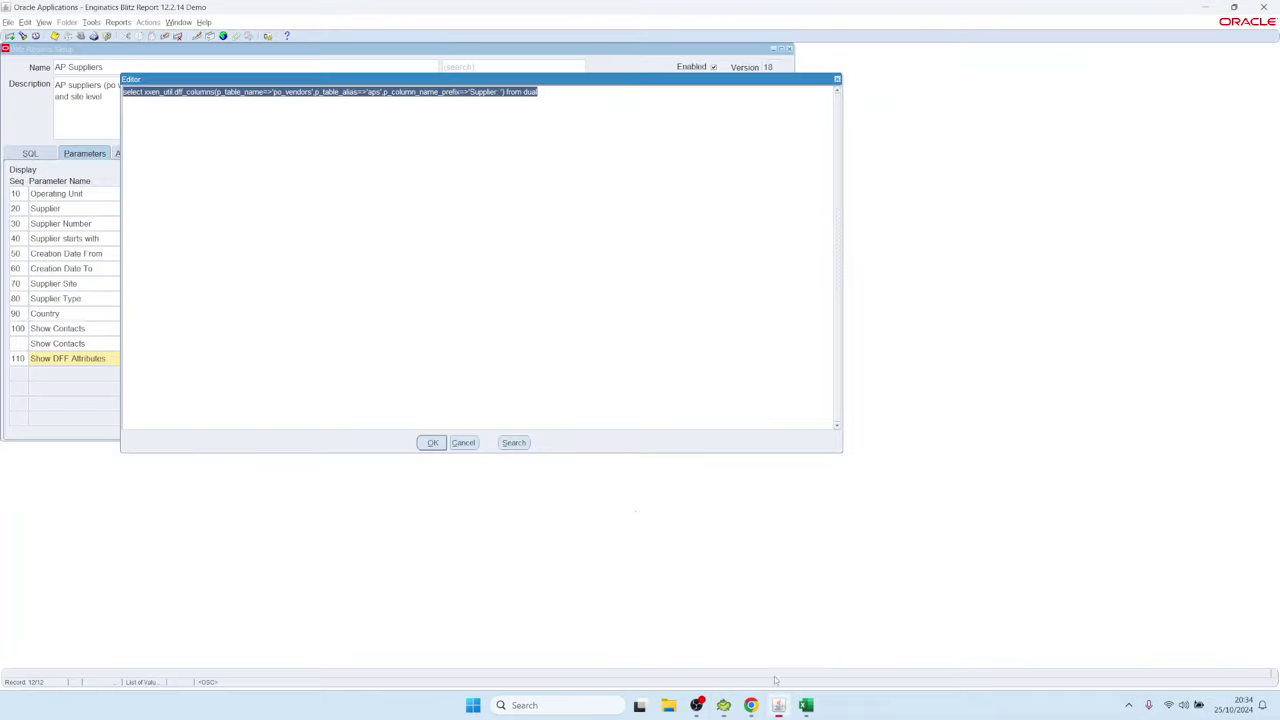
left_click(466, 444)
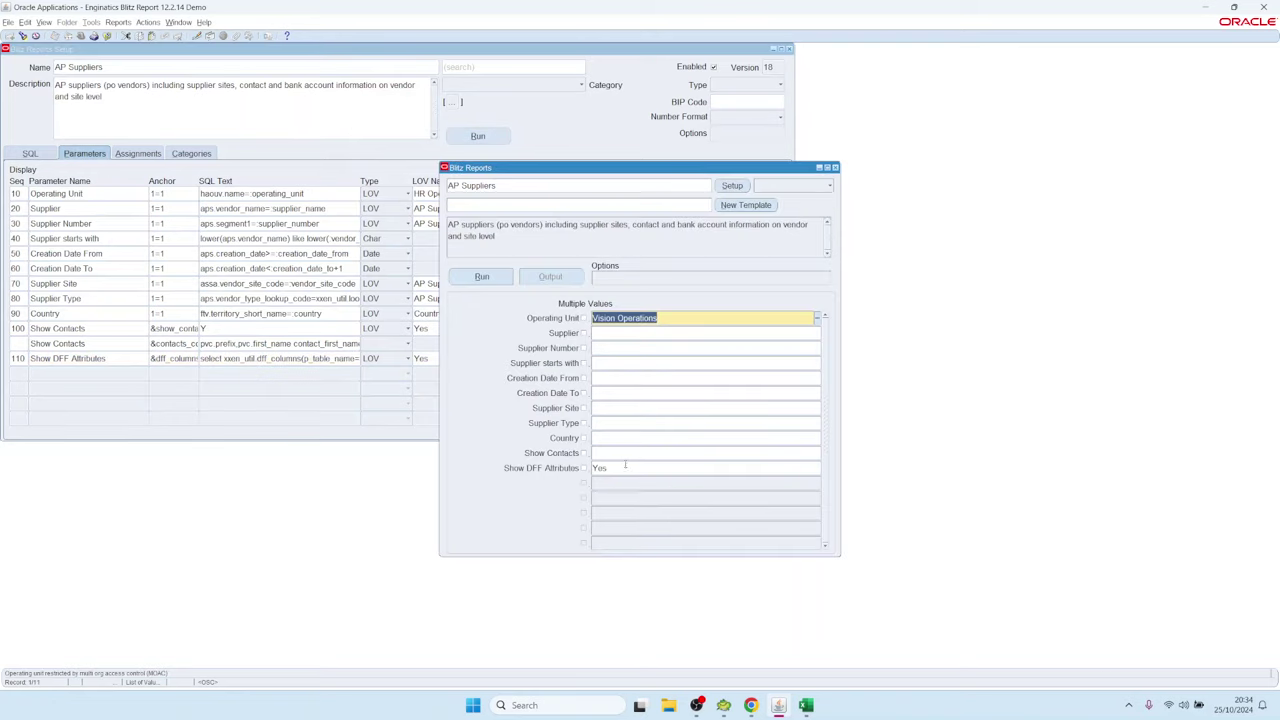
left_click(606, 467)
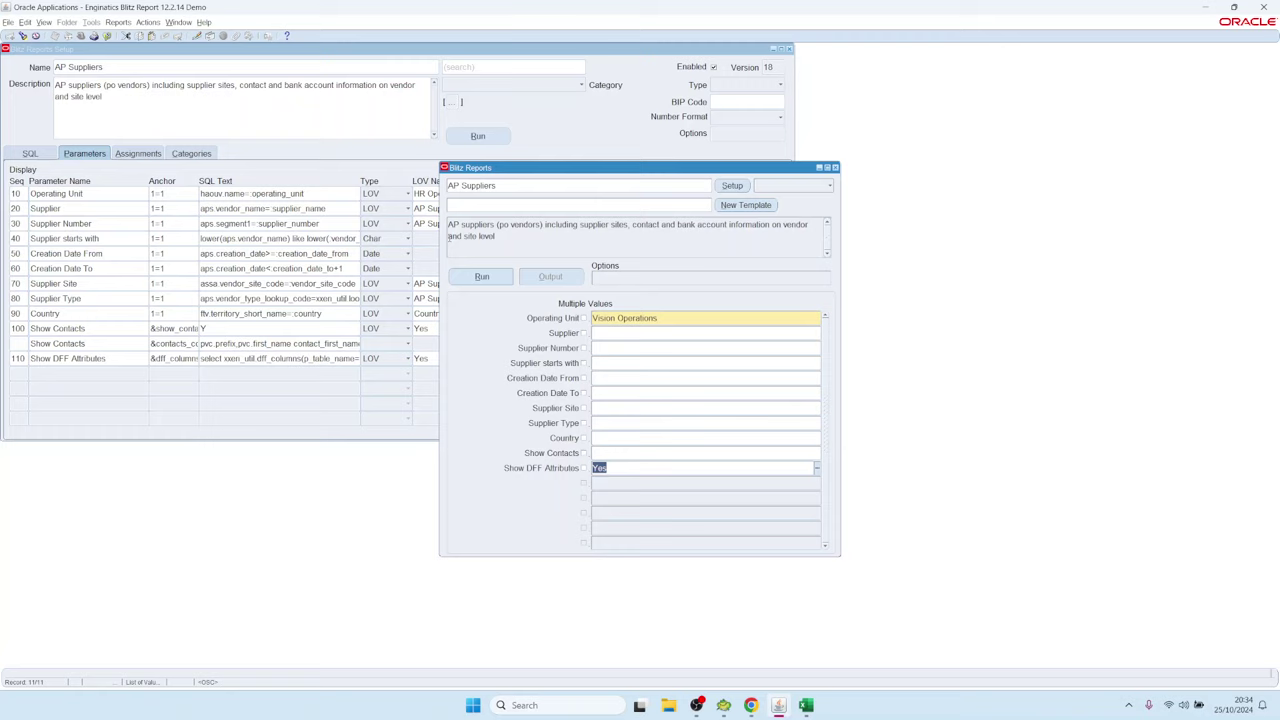
left_click(484, 276)
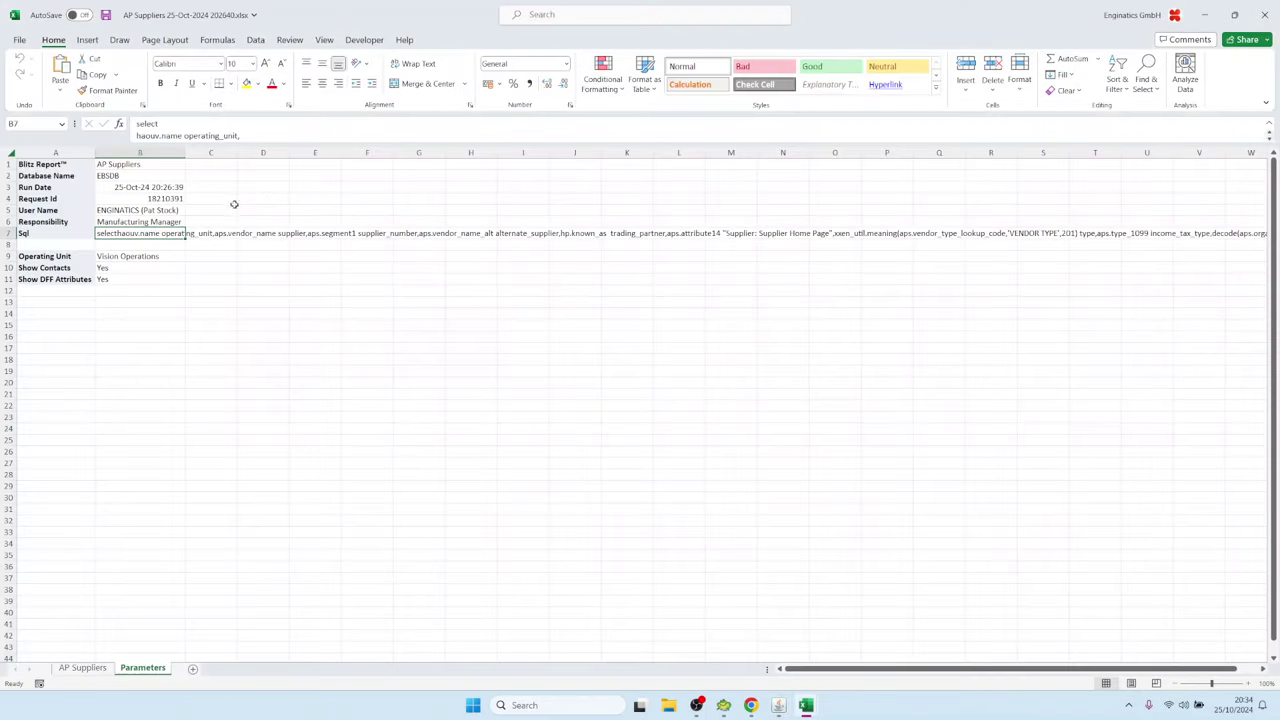
Examine the Supplier: Supplier Home Page column in the AP Suppliers output worksheet.
left_click(323, 360)
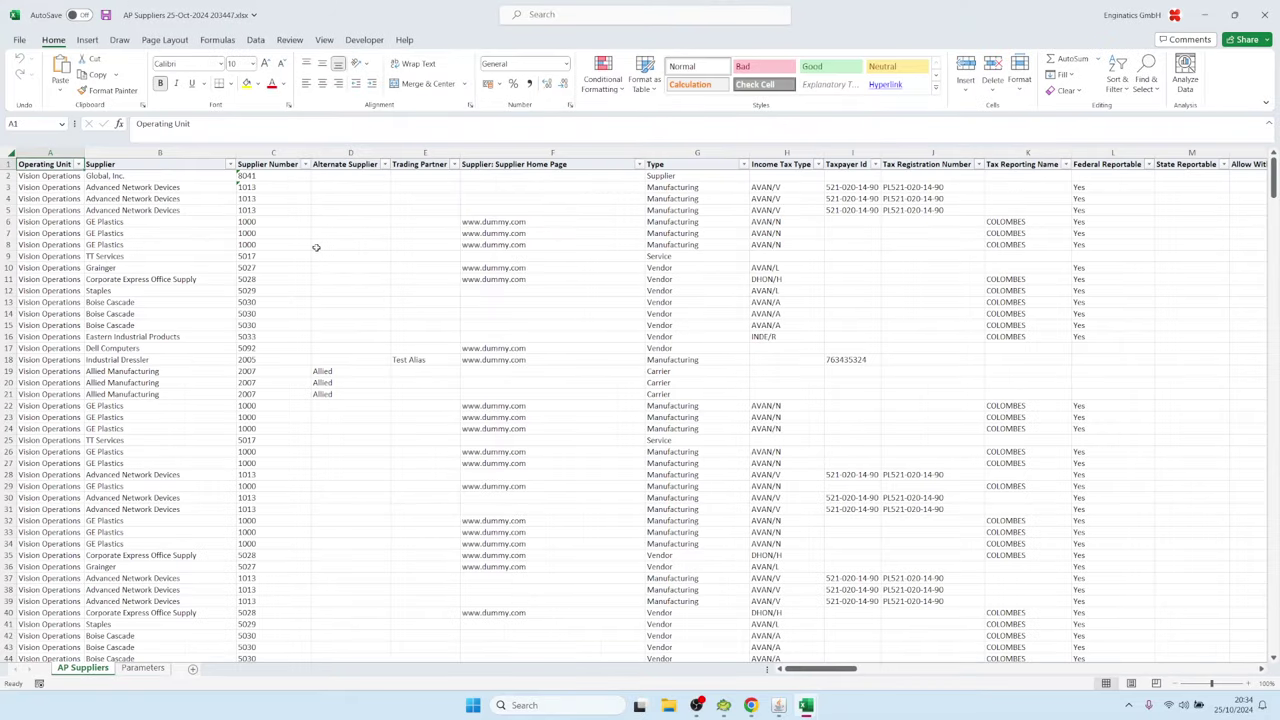
left_click(530, 153)
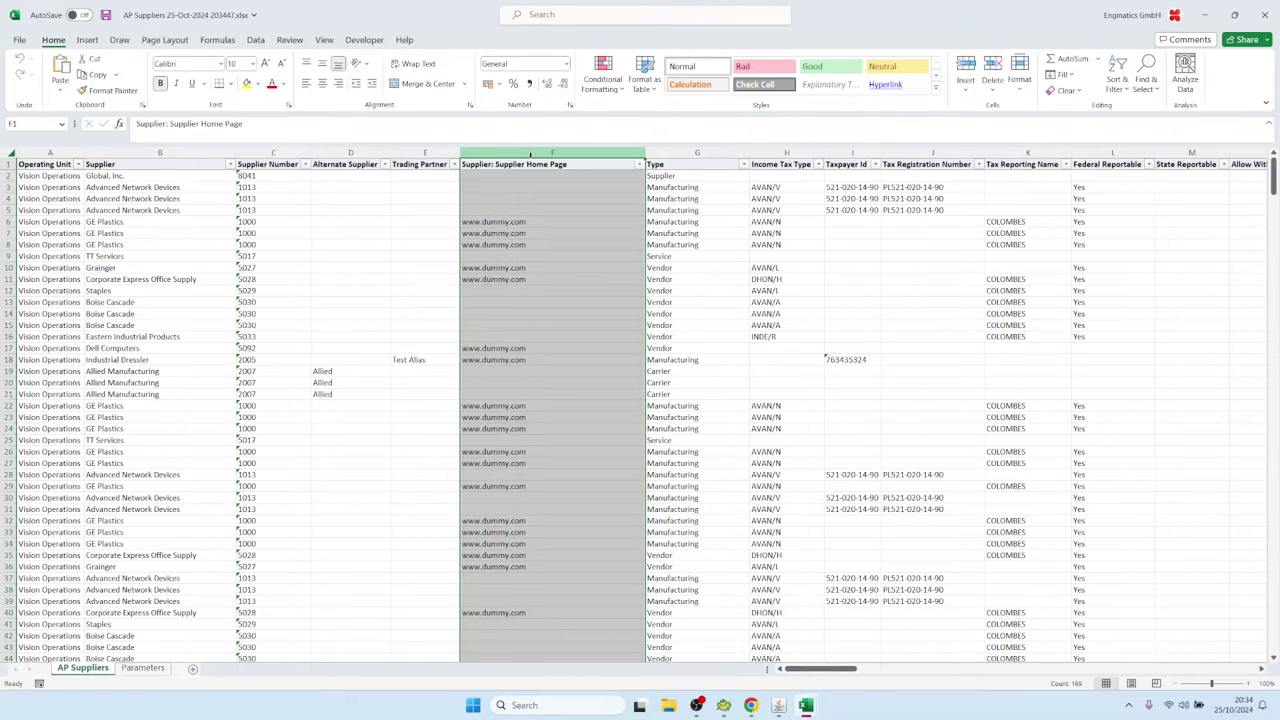
scroll(517, 289, "down", 2)
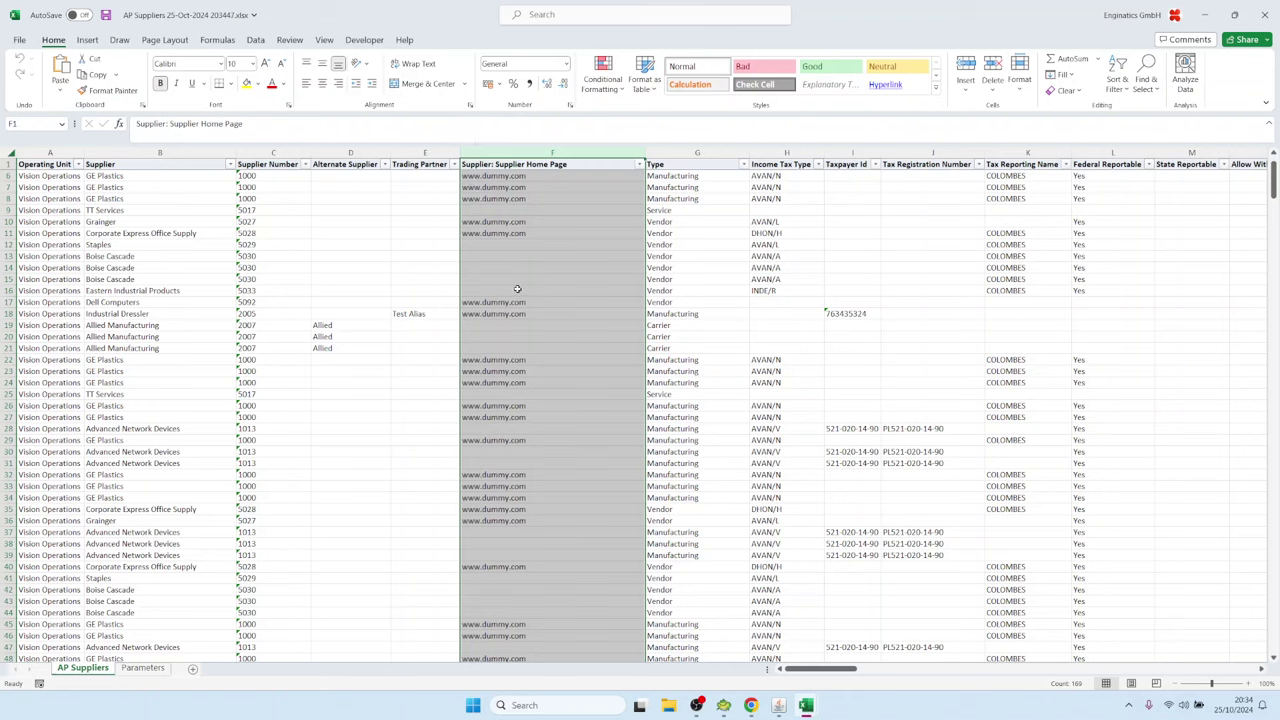
left_click(521, 196)
left_click_drag(521, 196, 550, 640)
left_click(548, 401)
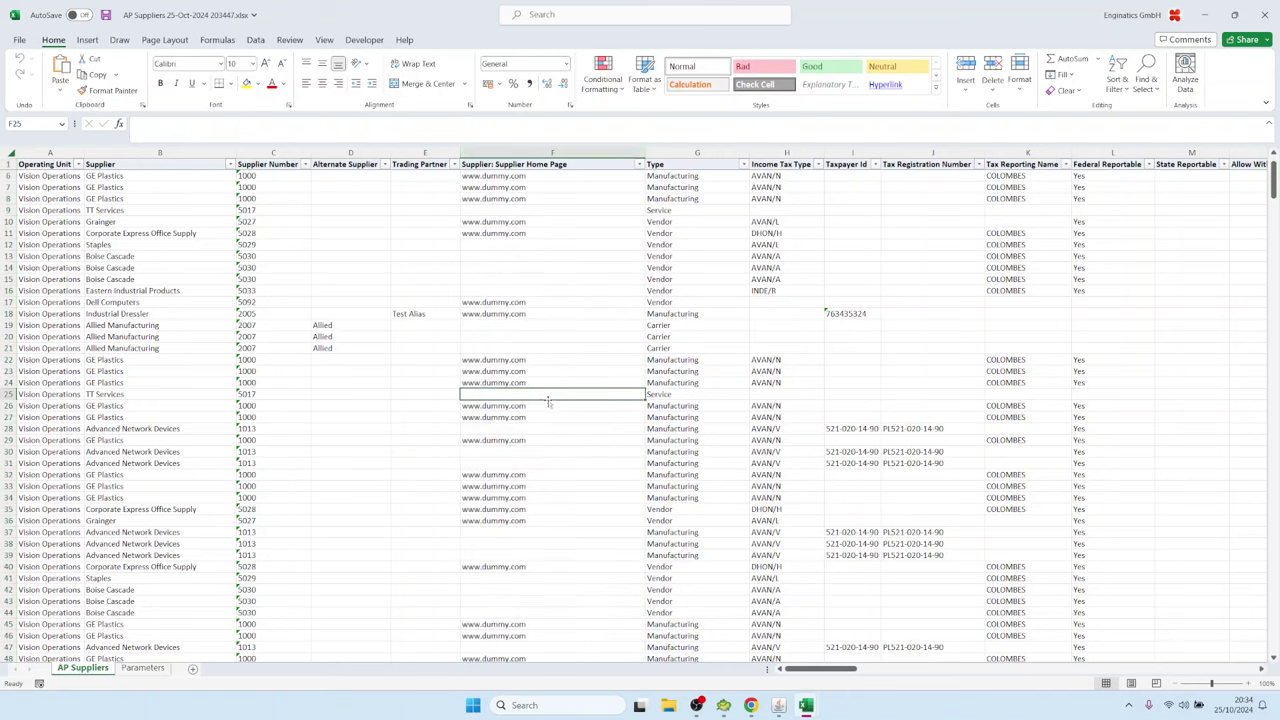
Switch to Oracle Applications, open the latest AP Suppliers request's log and highlight the aps.attribute14 "Supplier: Supplier Home Page" column in its SQL.
mouse_move(779, 708)
left_click(778, 642)
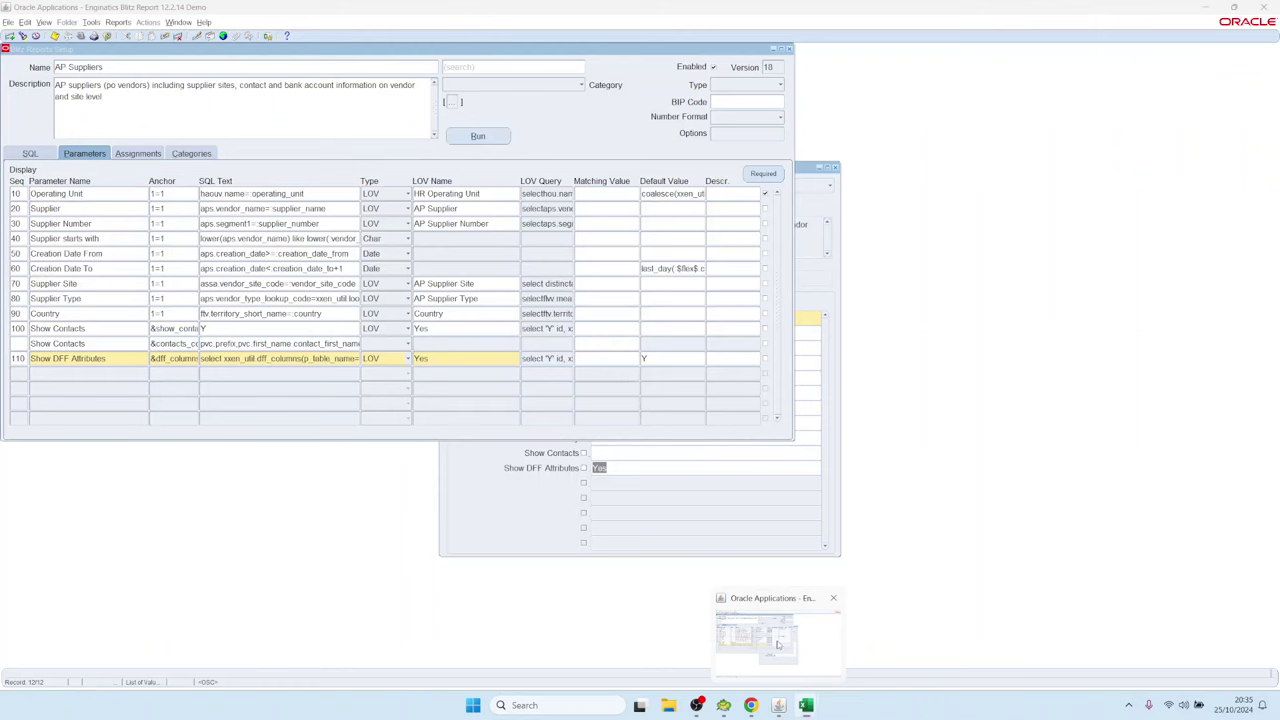
left_click(43, 22)
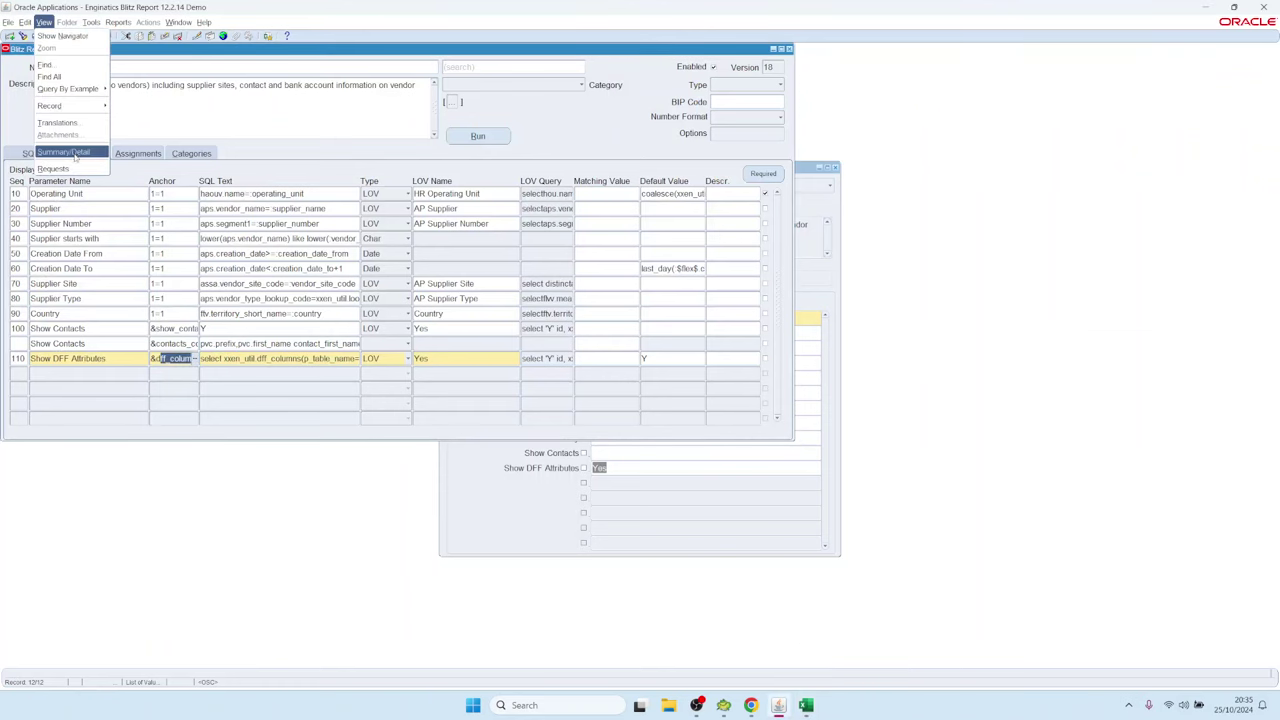
left_click(70, 169)
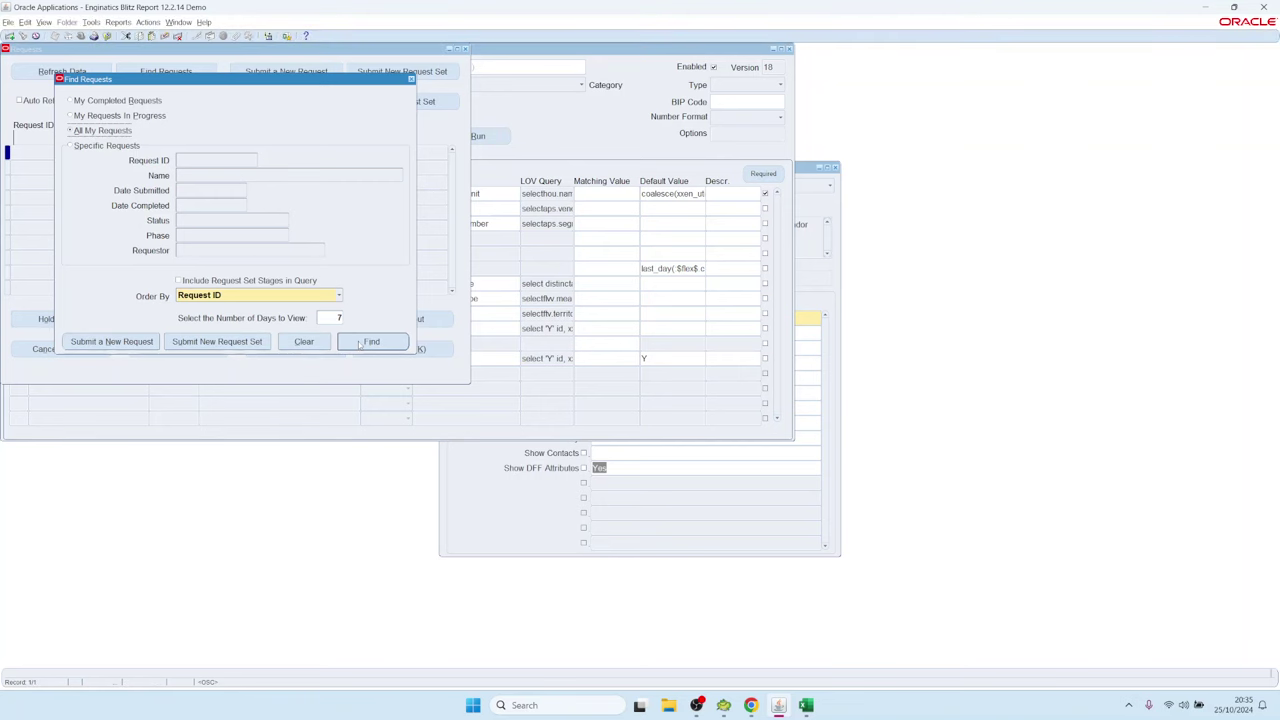
left_click(367, 342)
left_click(398, 349)
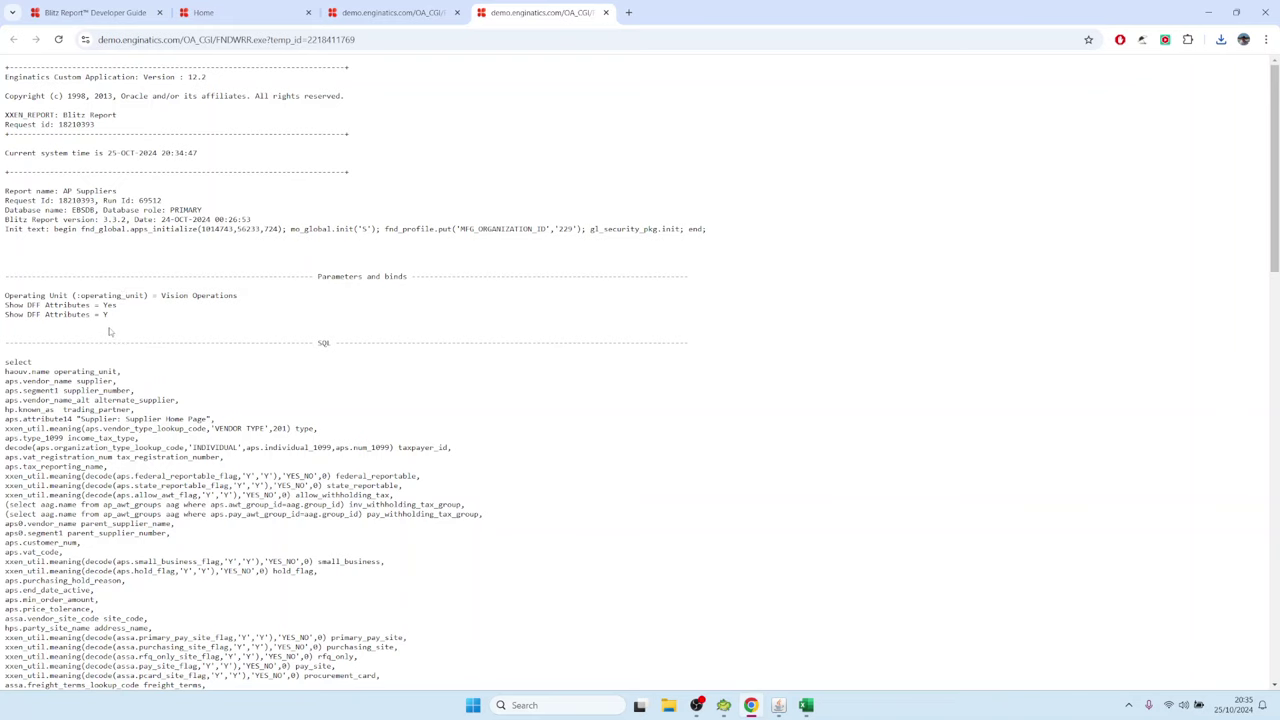
scroll(110, 330, "down", 3)
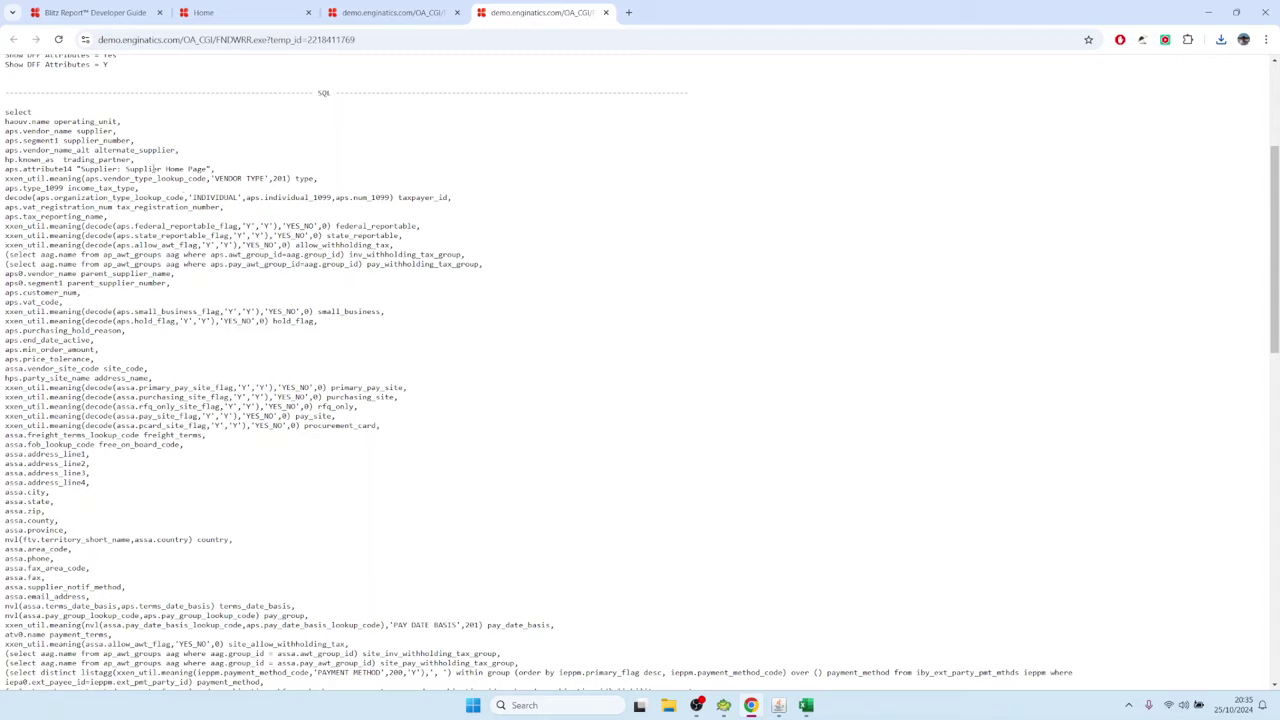
left_click_drag(213, 172, 5, 170)
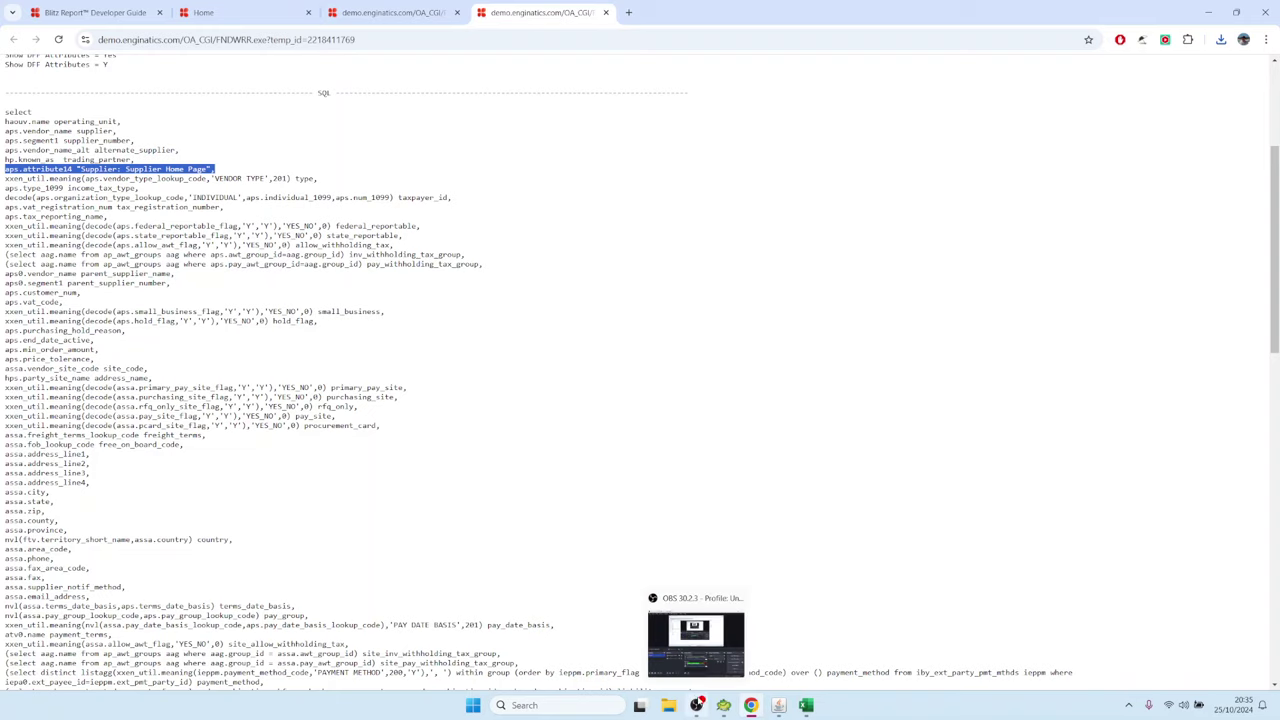
Check the dff_columns query in Toad for Oracle, return to Oracle Applications and highlight the &dff_columns anchor in the AP Suppliers SQL.
mouse_move(720, 707)
left_click(722, 645)
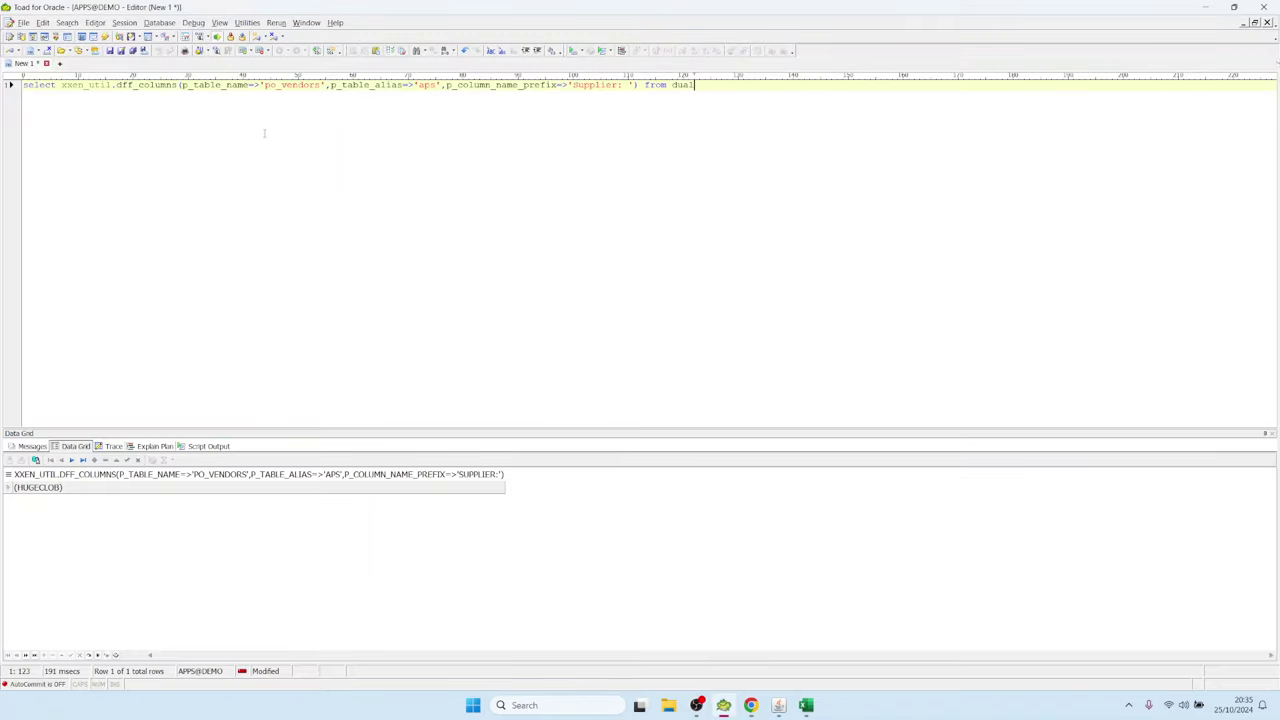
mouse_move(778, 707)
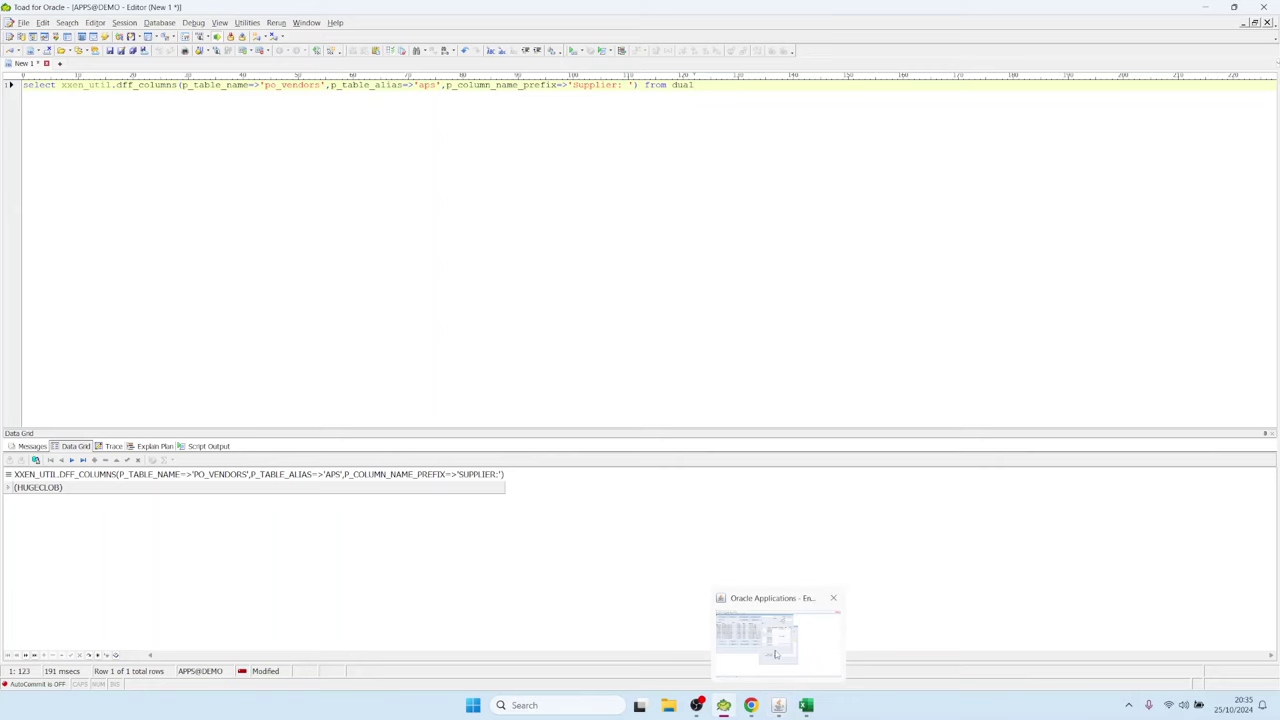
left_click(775, 652)
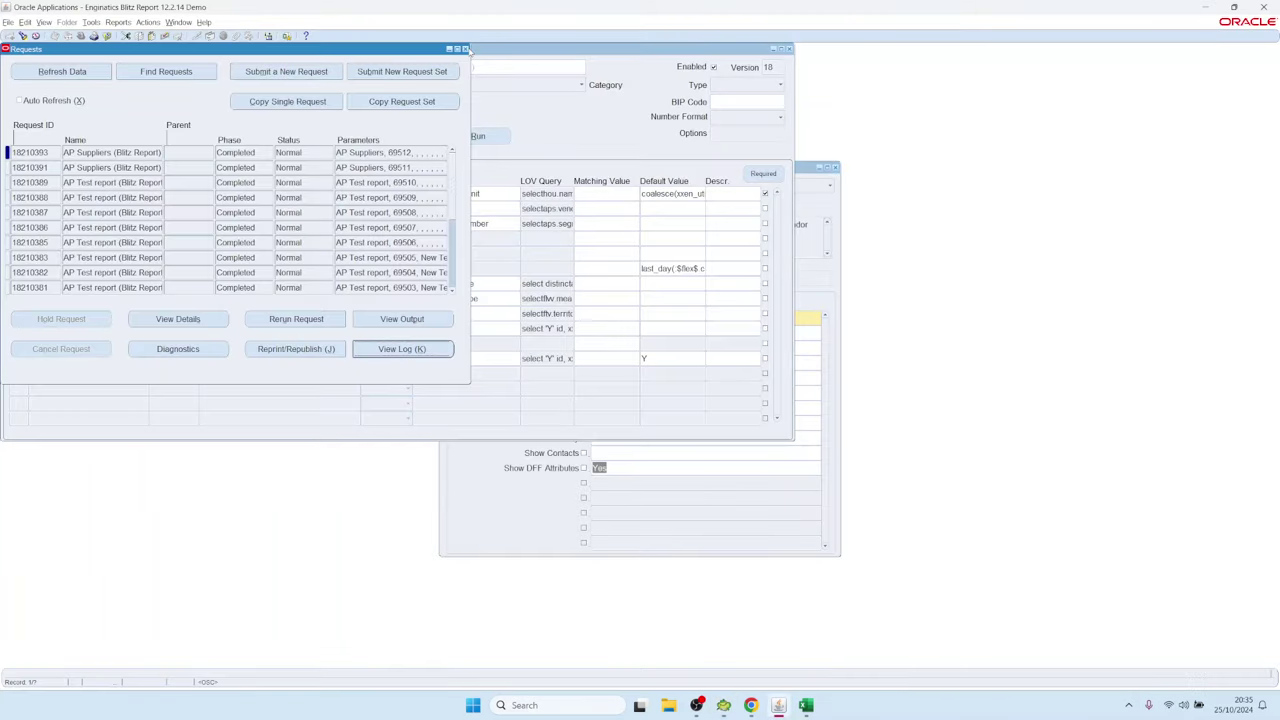
left_click(491, 141)
left_click(491, 141)
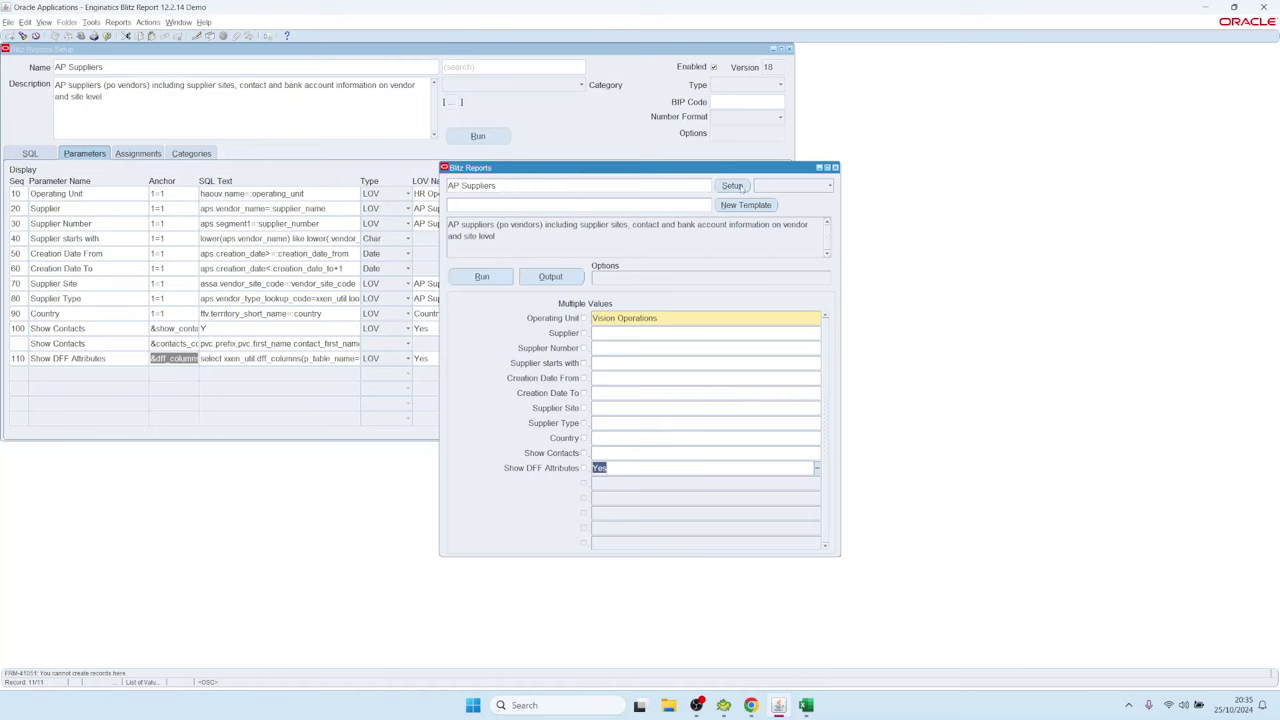
left_click(30, 153)
left_click(30, 206)
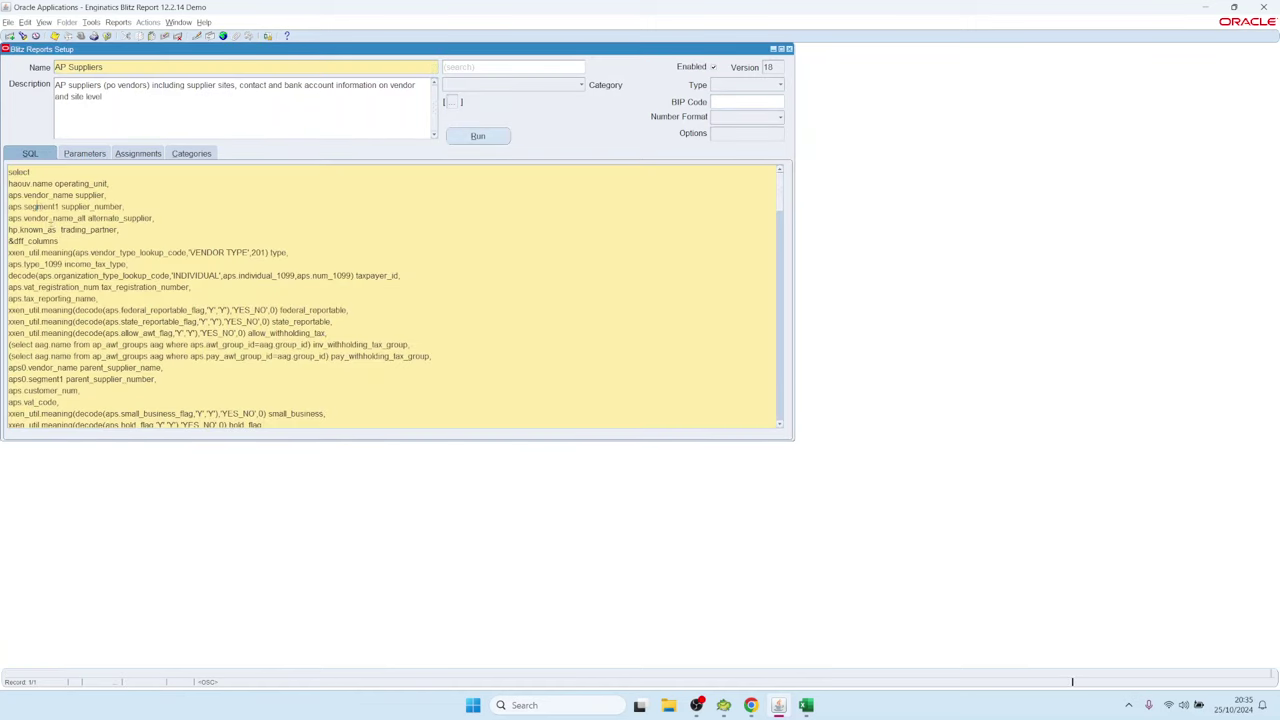
left_click_drag(67, 242, 9, 241)
Display the AP Suppliers parameters and review the parameter types available for Operating Unit.
left_click(85, 154)
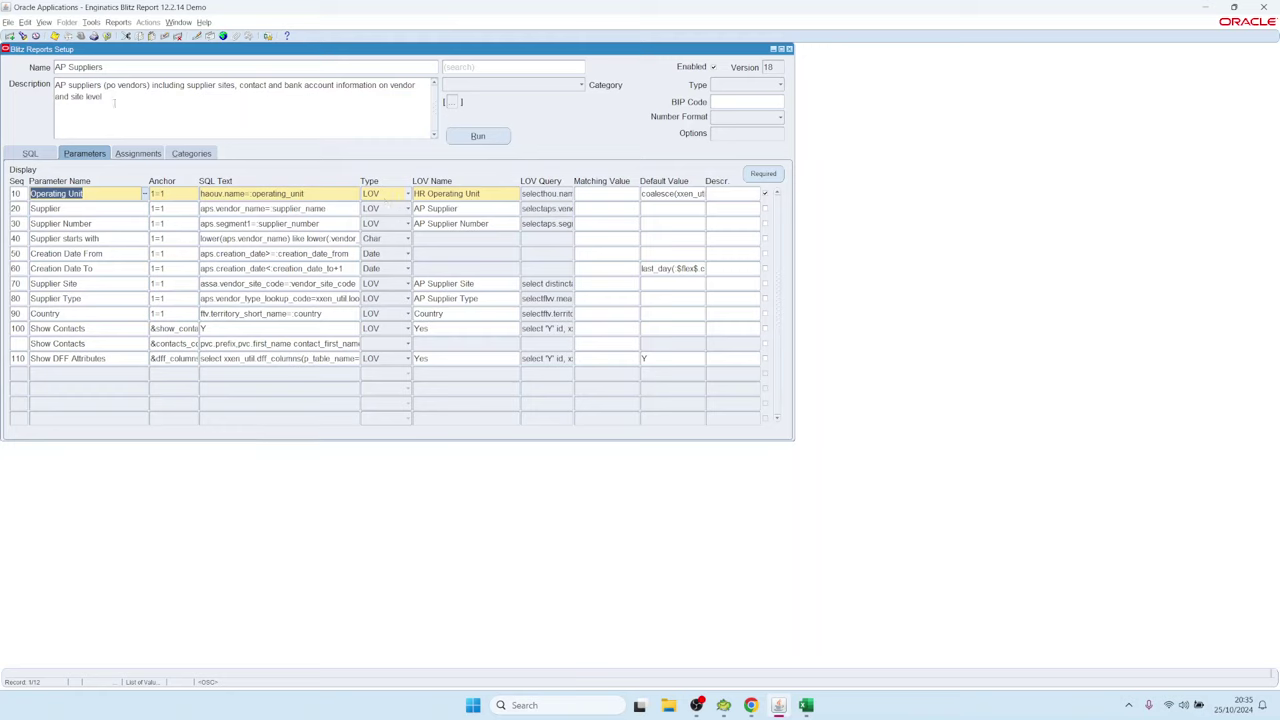
left_click(380, 196)
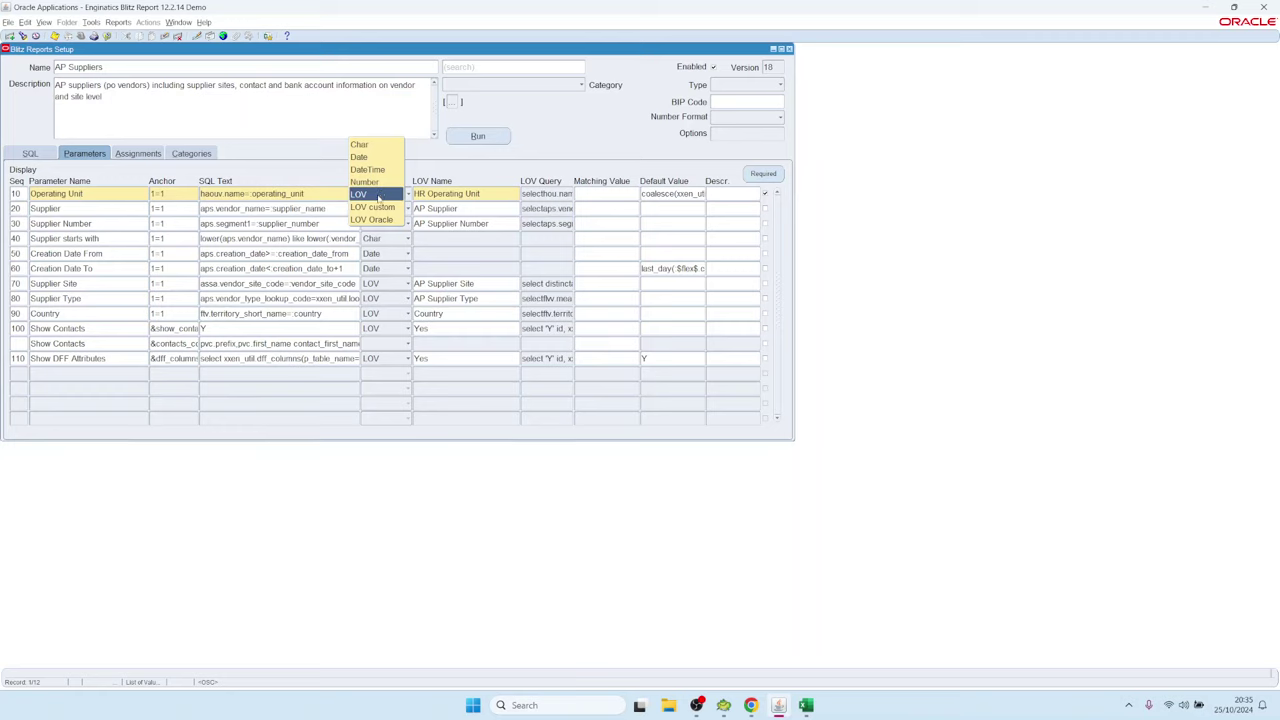
left_click(290, 157)
Load AP Test report in the Blitz Reports Setup window.
left_click(152, 68)
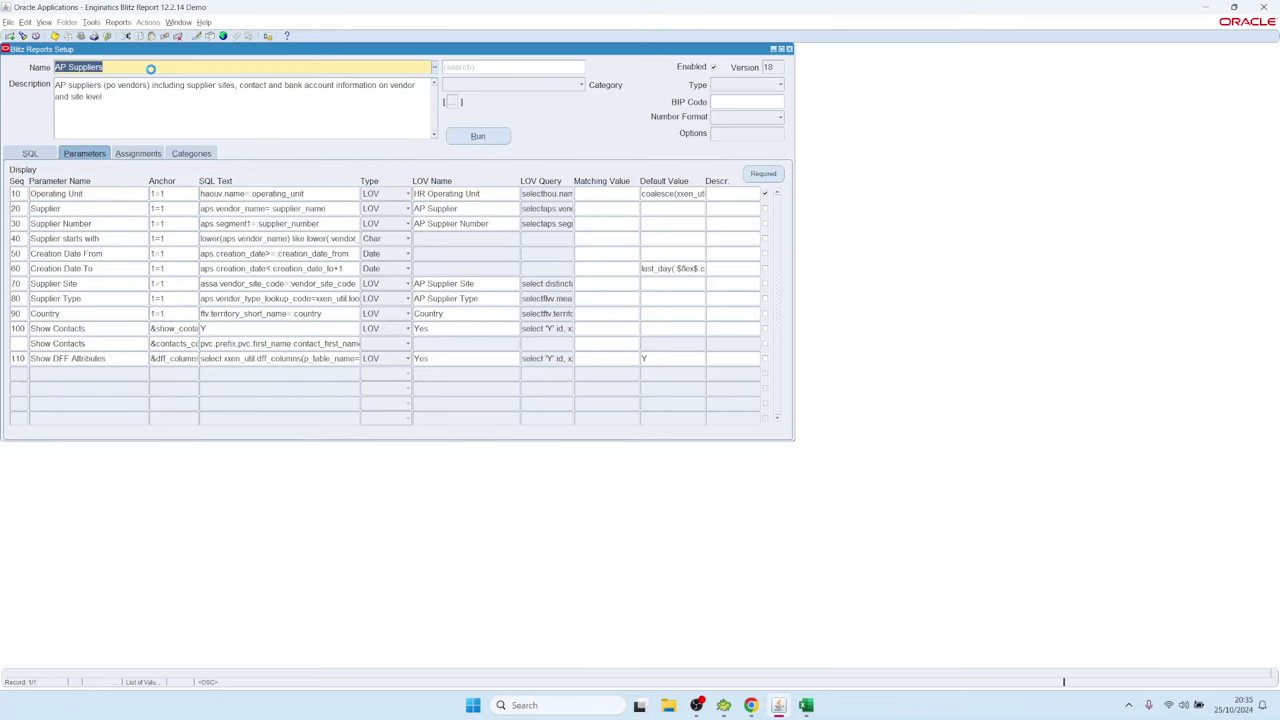
key("ctrl+l")
key("Return")
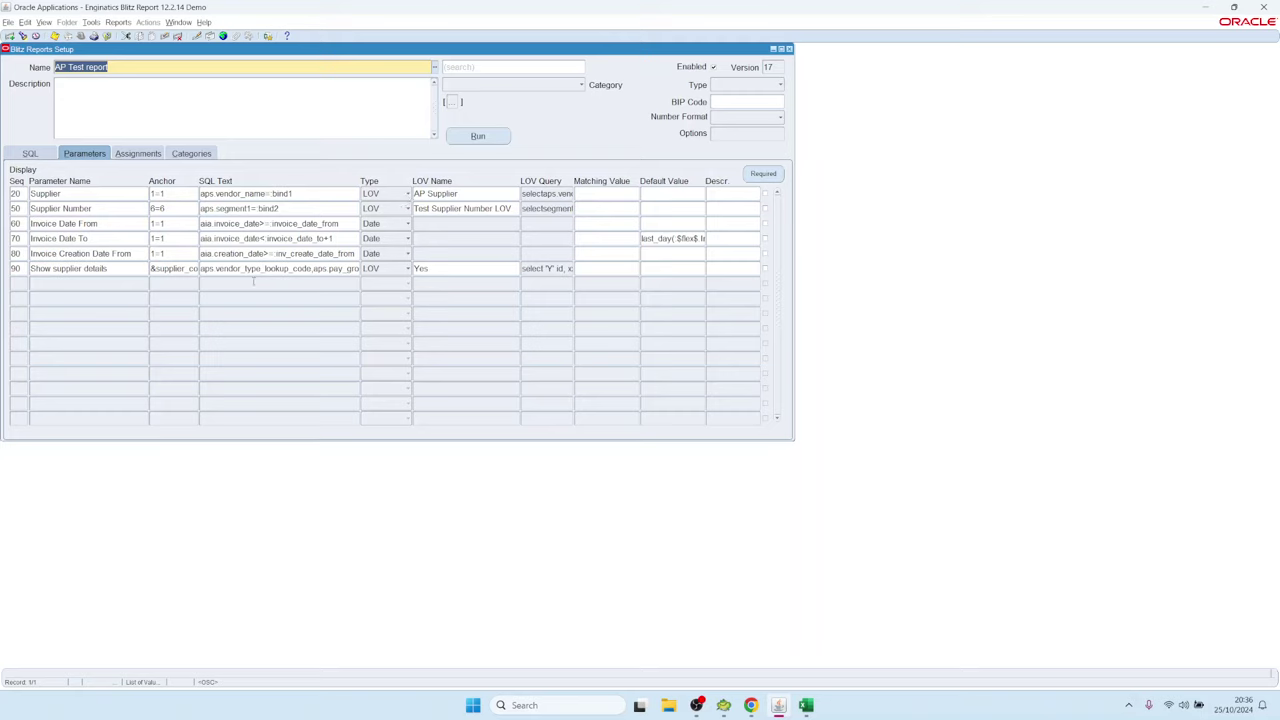
Change the Supplier parameter's type to LOV Oracle, search for %Vendor% and assign the AP_SRS_VENDOR_NAME value set.
left_click(324, 193)
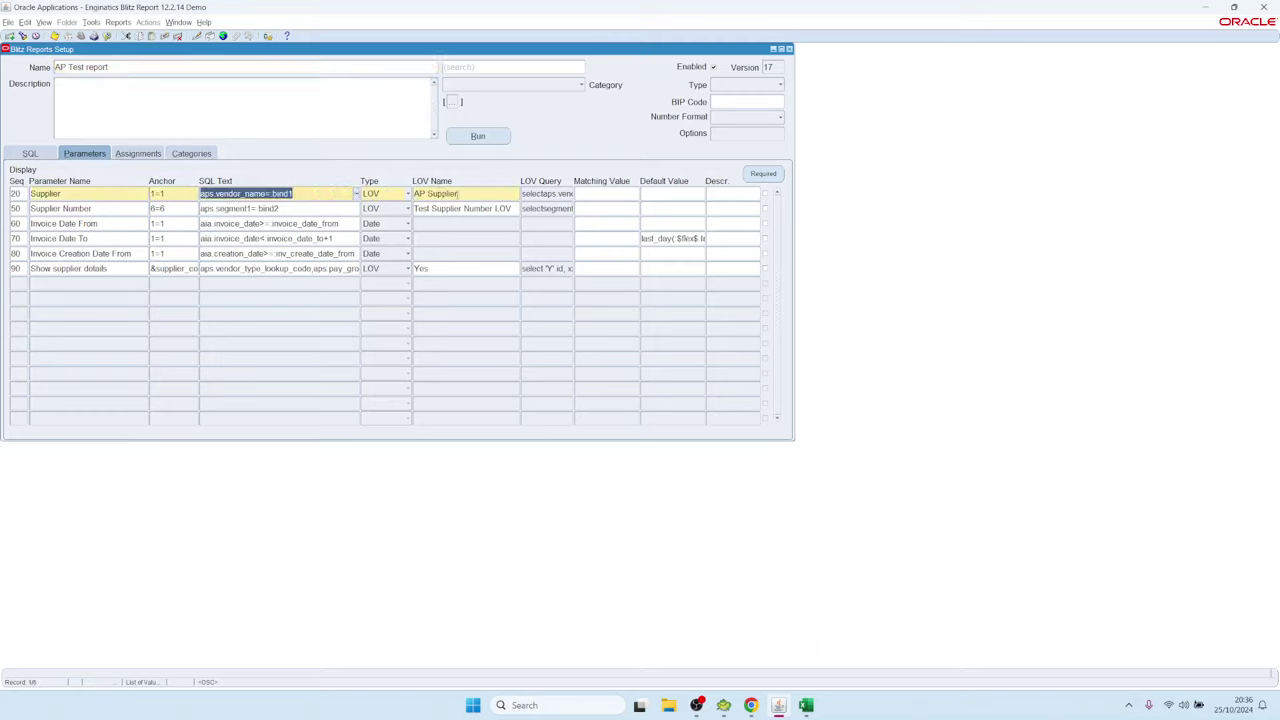
left_click(391, 197)
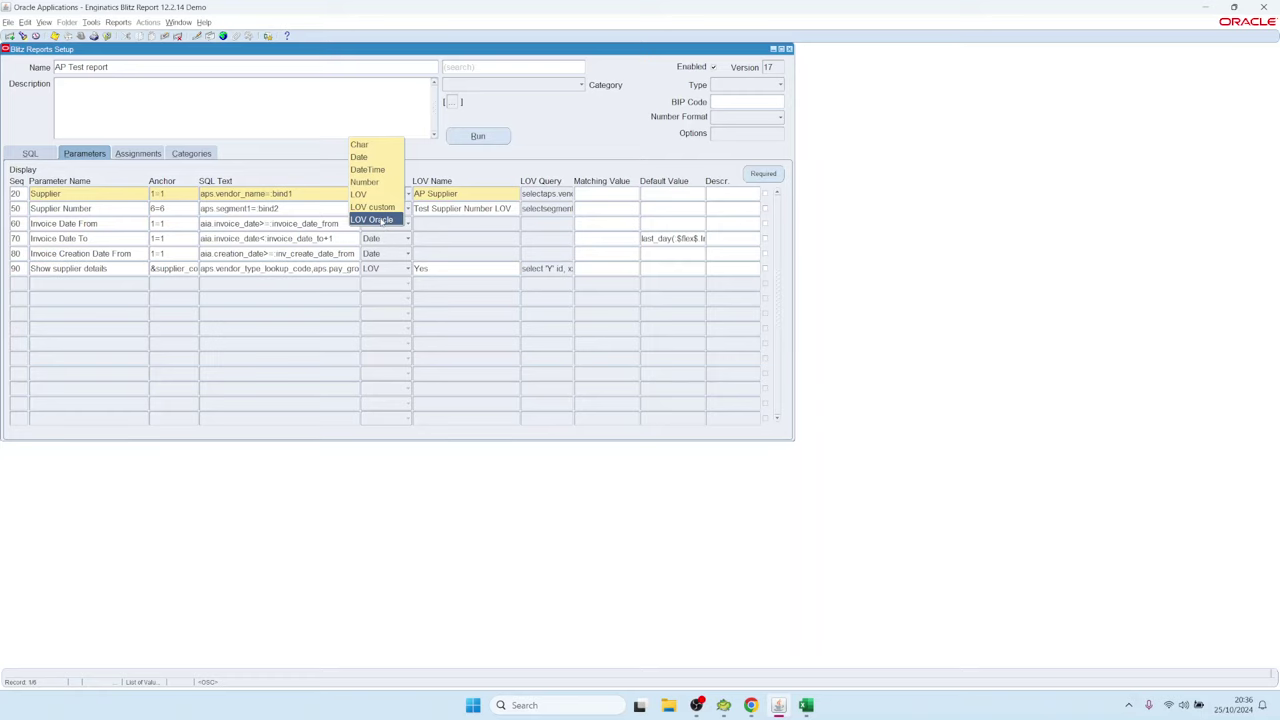
left_click(381, 221)
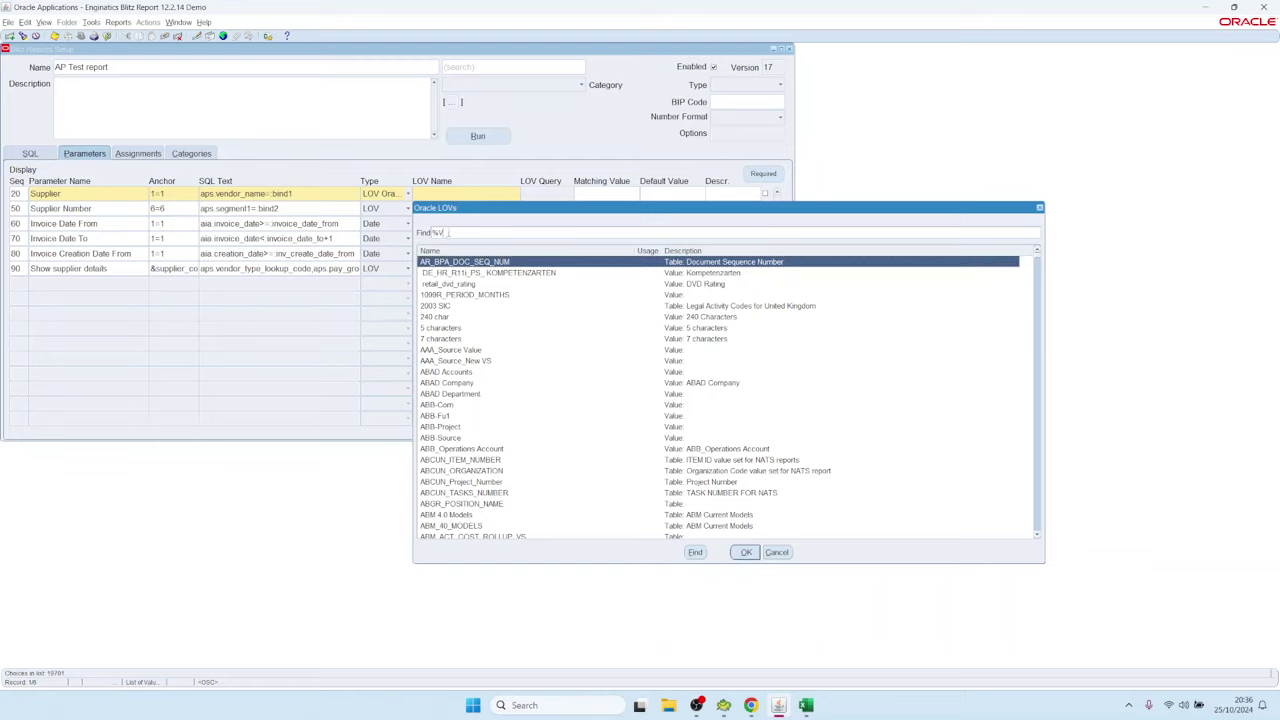
type("endor%")
key("Return")
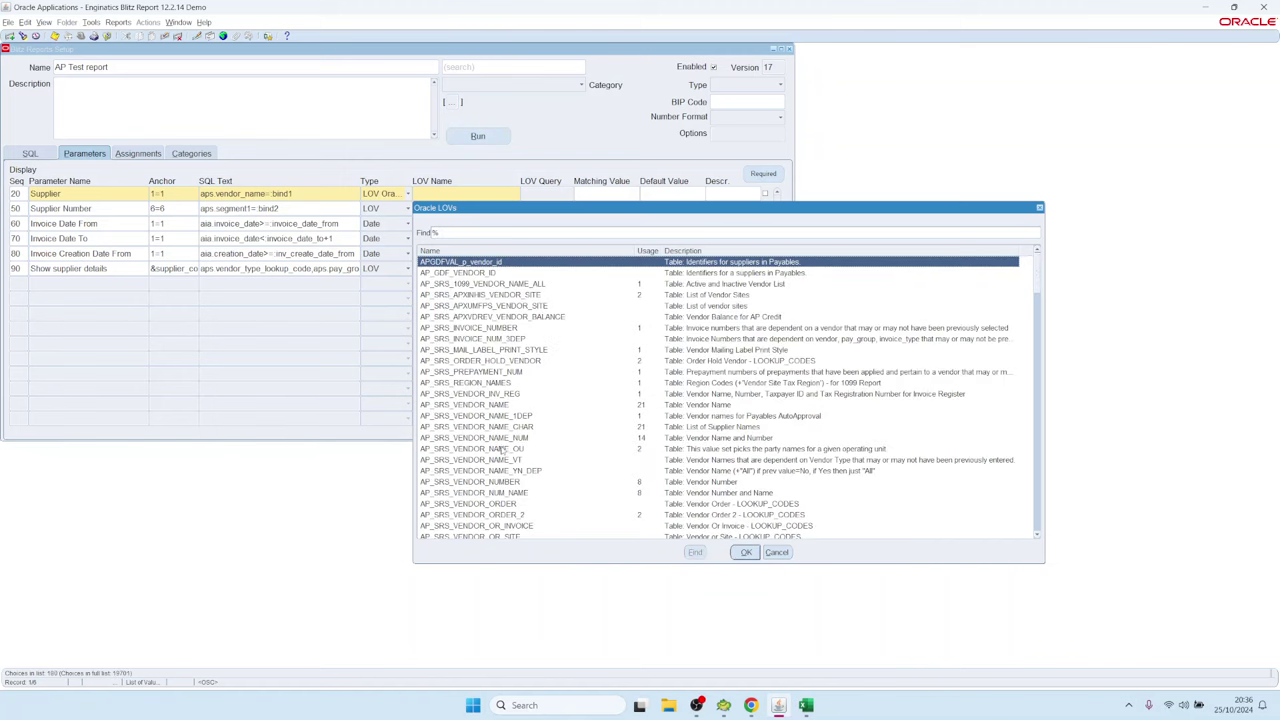
left_click(481, 405)
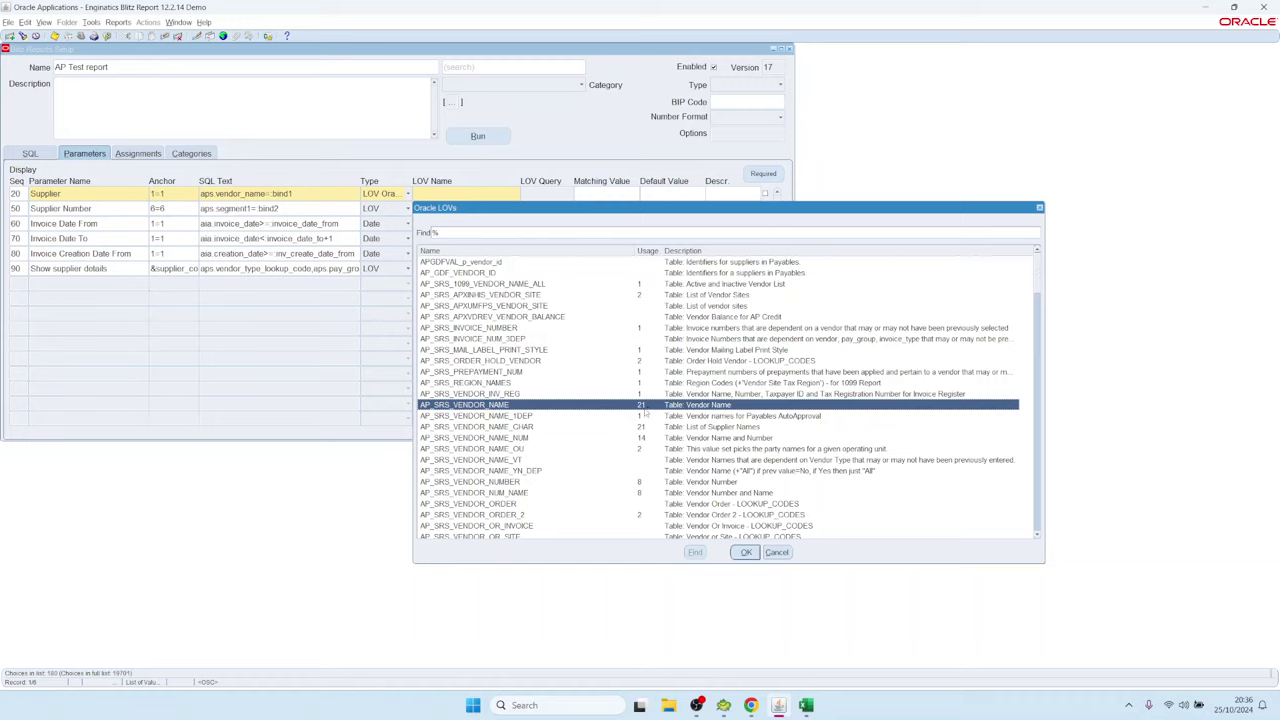
double_click(643, 405)
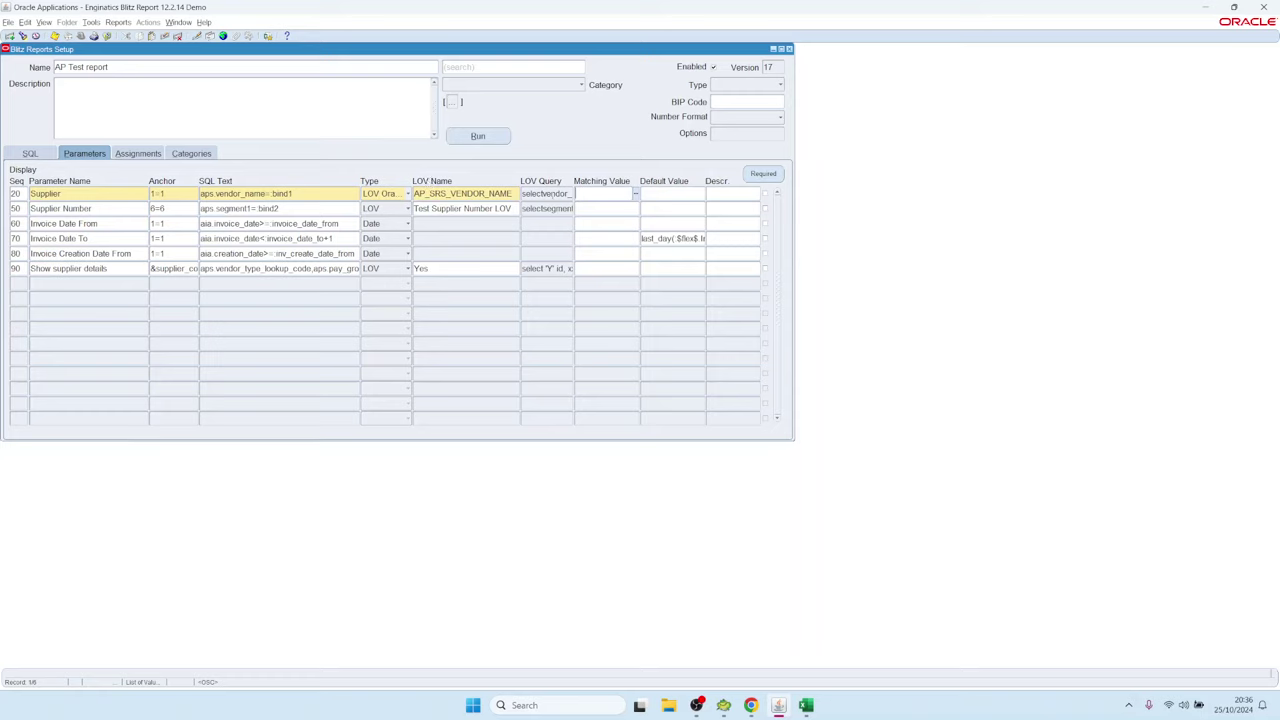
Open the Supplier parameter's AP_SRS_VENDOR_NAME LOV definition, examine its query, then save and close it.
double_click(554, 192)
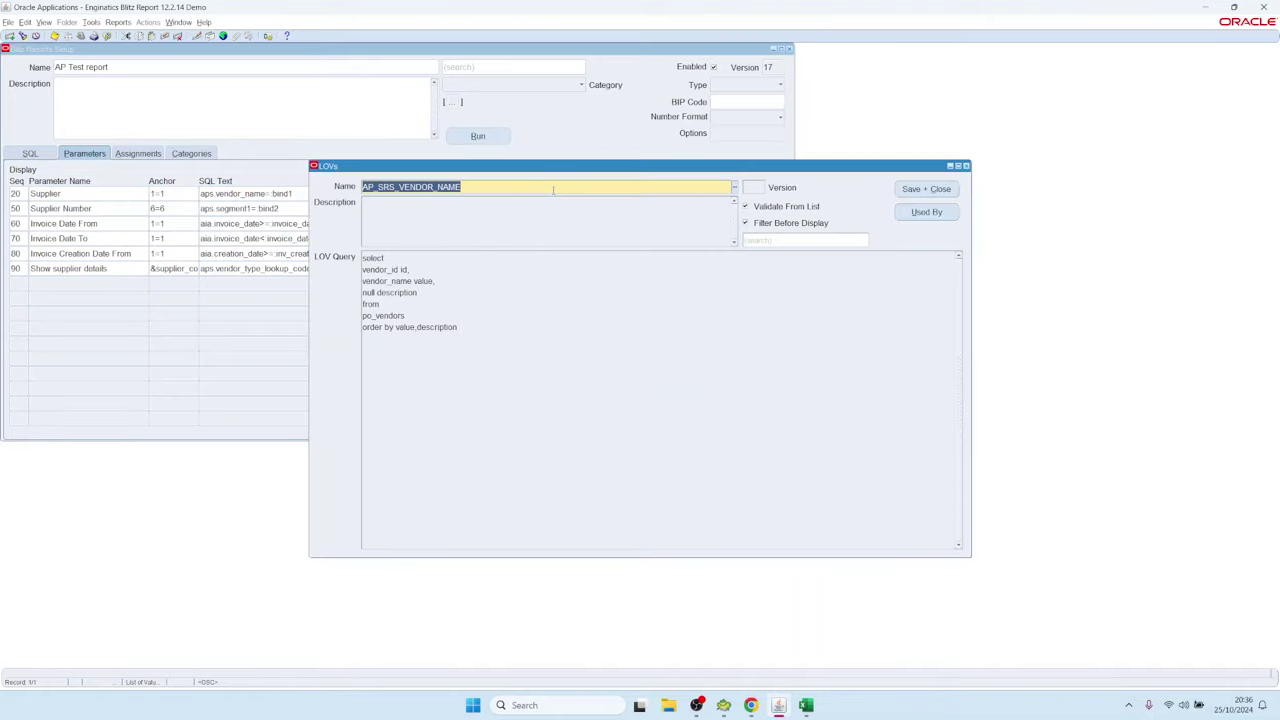
left_click(600, 389)
key("ctrl+a")
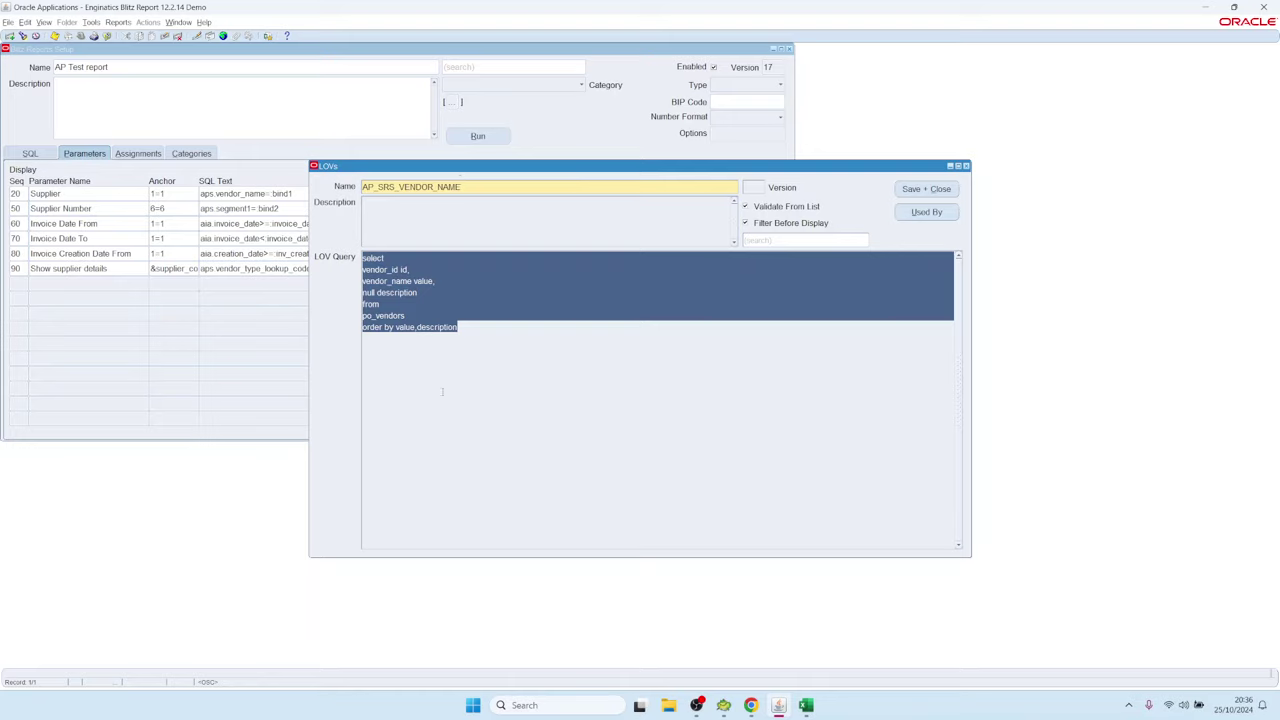
left_click(569, 370)
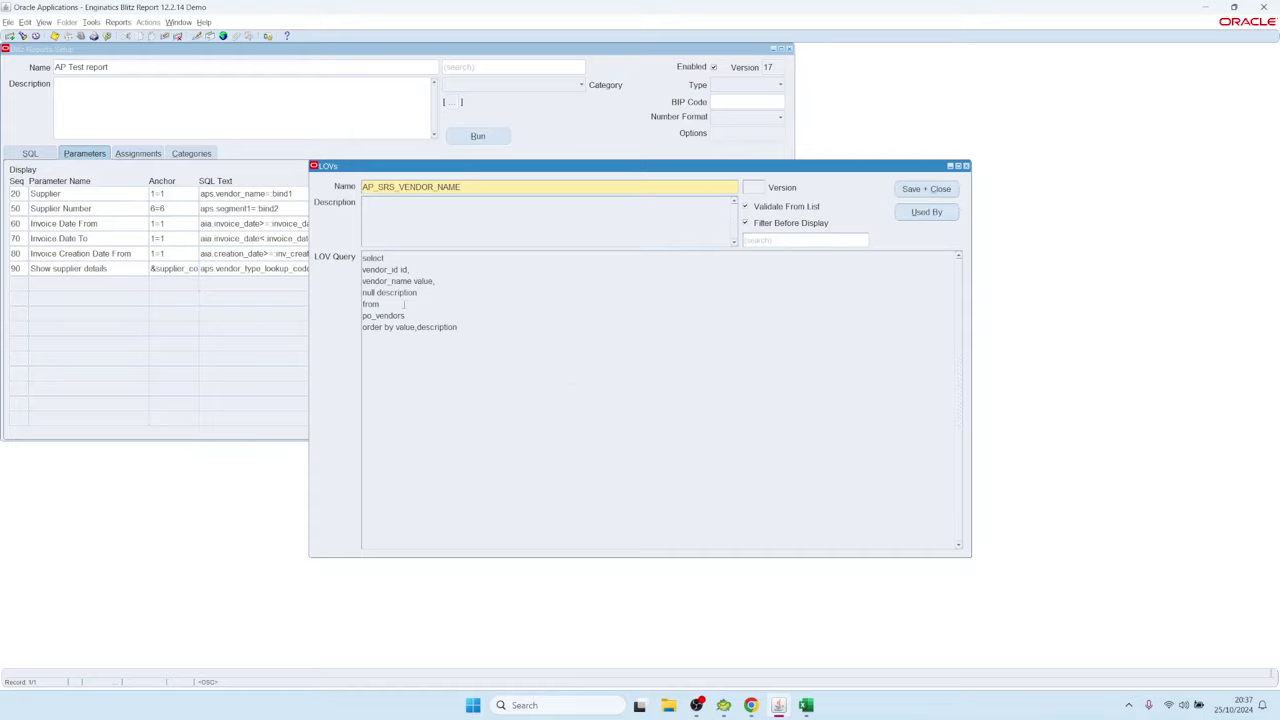
left_click_drag(381, 259, 430, 327)
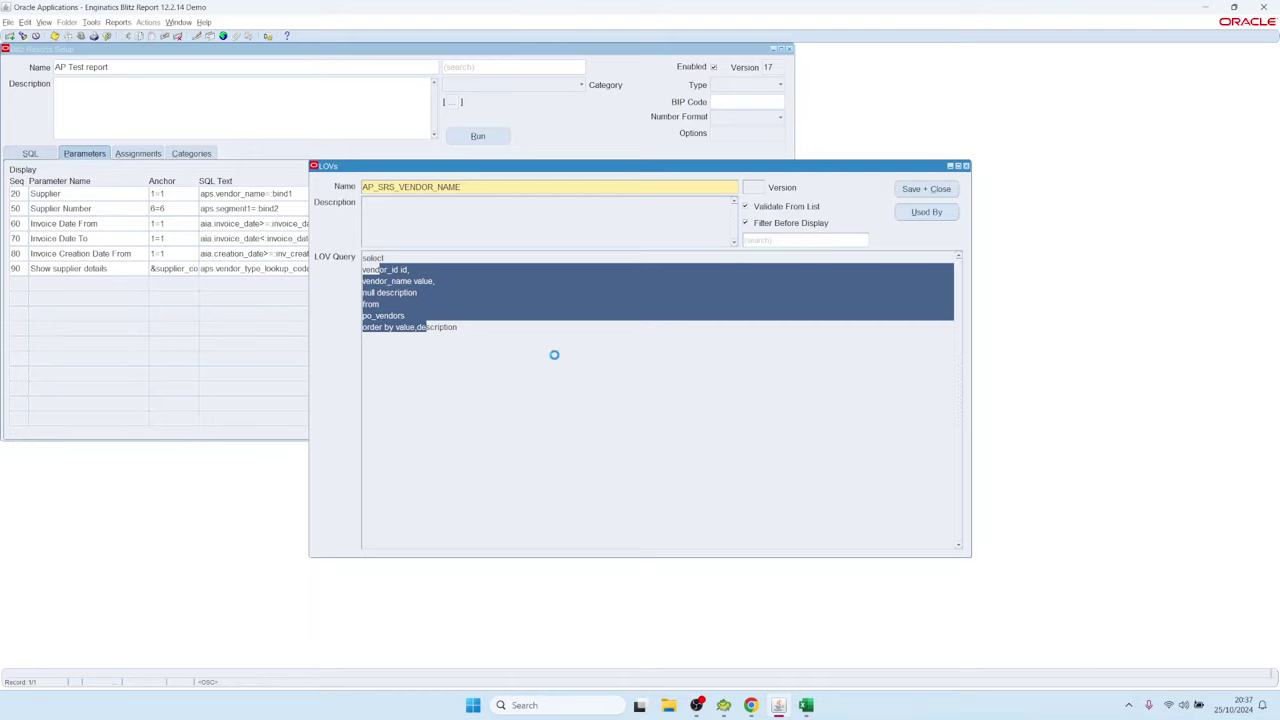
left_click(547, 373)
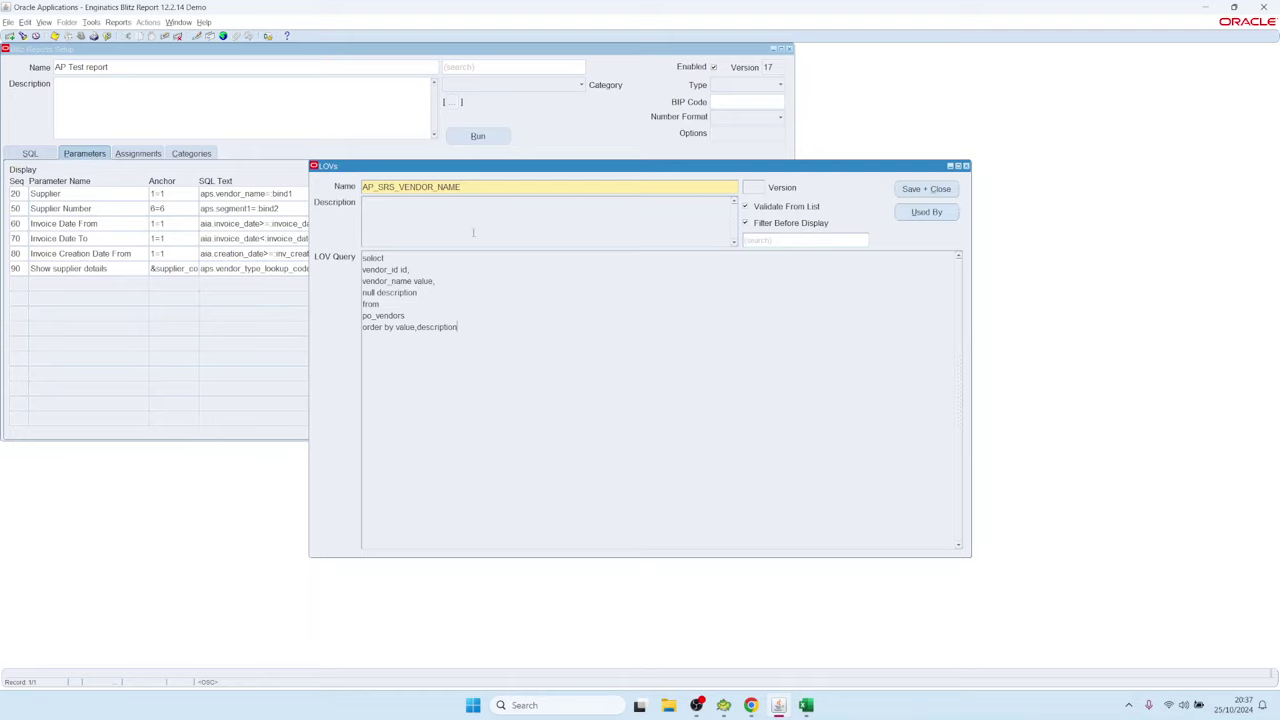
left_click(546, 339)
left_click(912, 190)
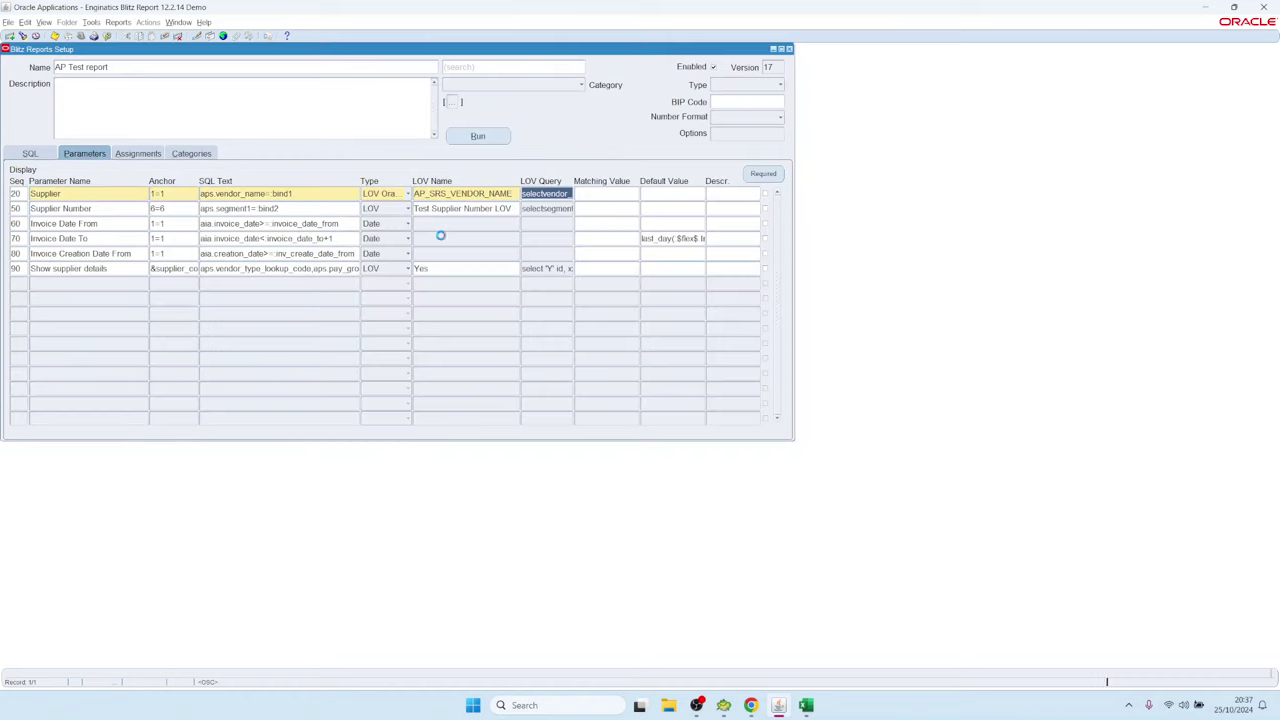
Change the Supplier parameter's type to LOV custom, open its LOV query and select the whole query text.
left_click(388, 195)
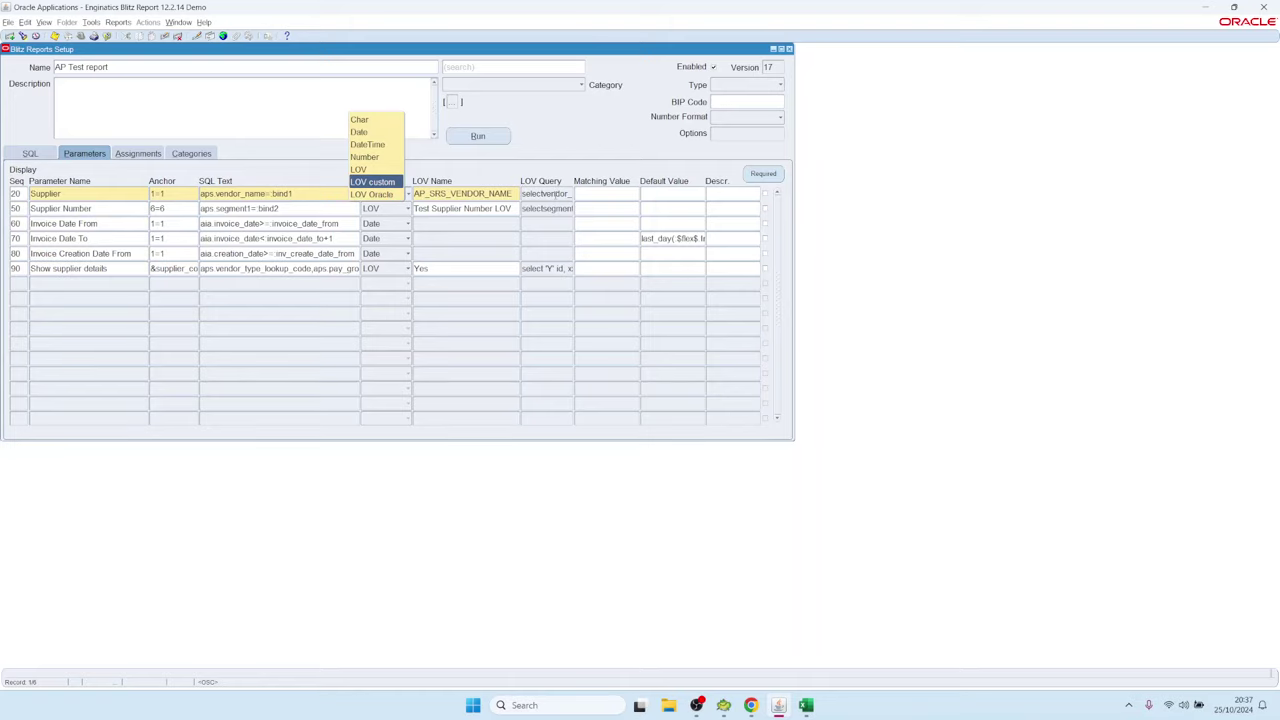
left_click(389, 182)
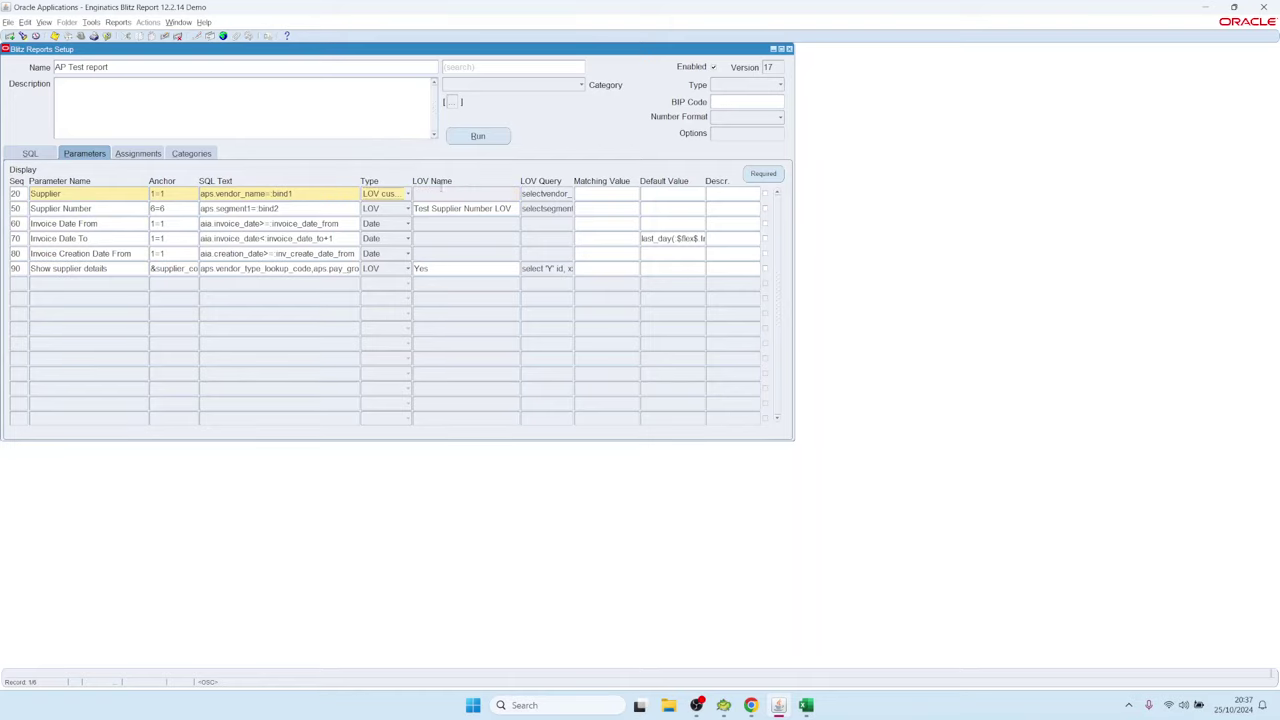
double_click(546, 194)
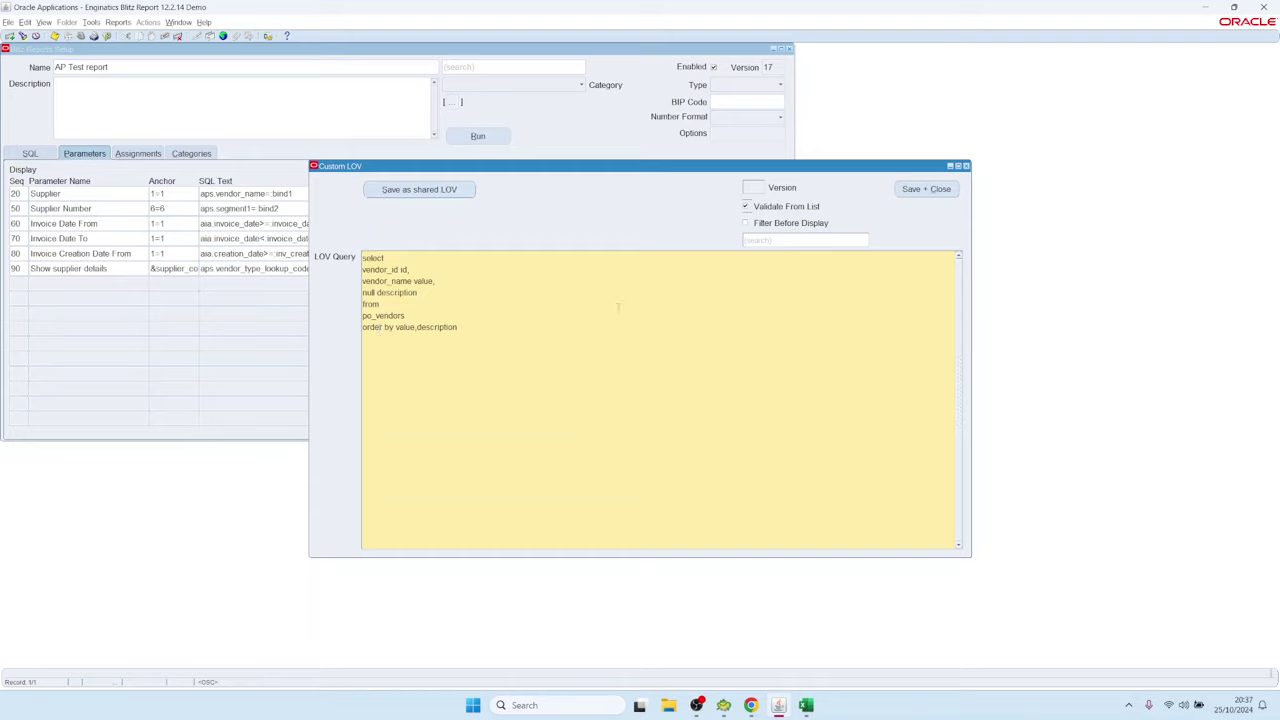
key("ctrl+a")
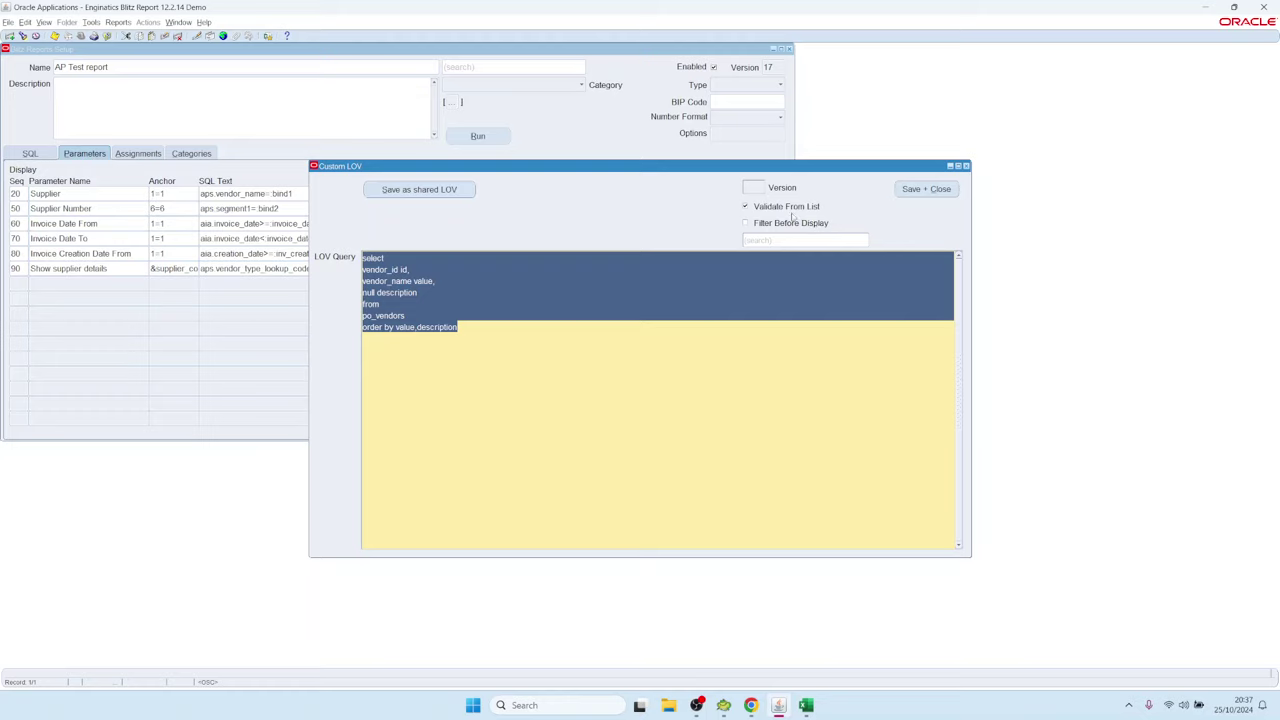
Remove the "vendor_id id," line from the Supplier parameter's custom LOV query and save the query.
left_click(480, 330)
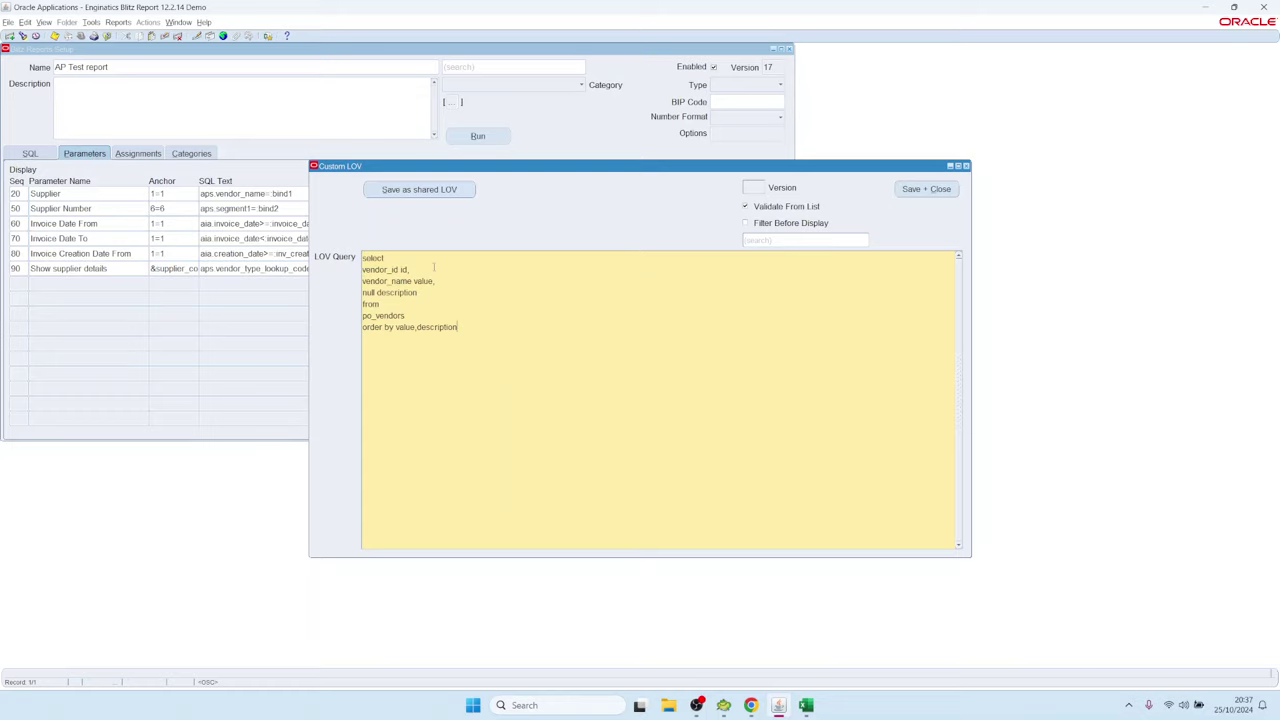
left_click_drag(499, 171, 613, 221)
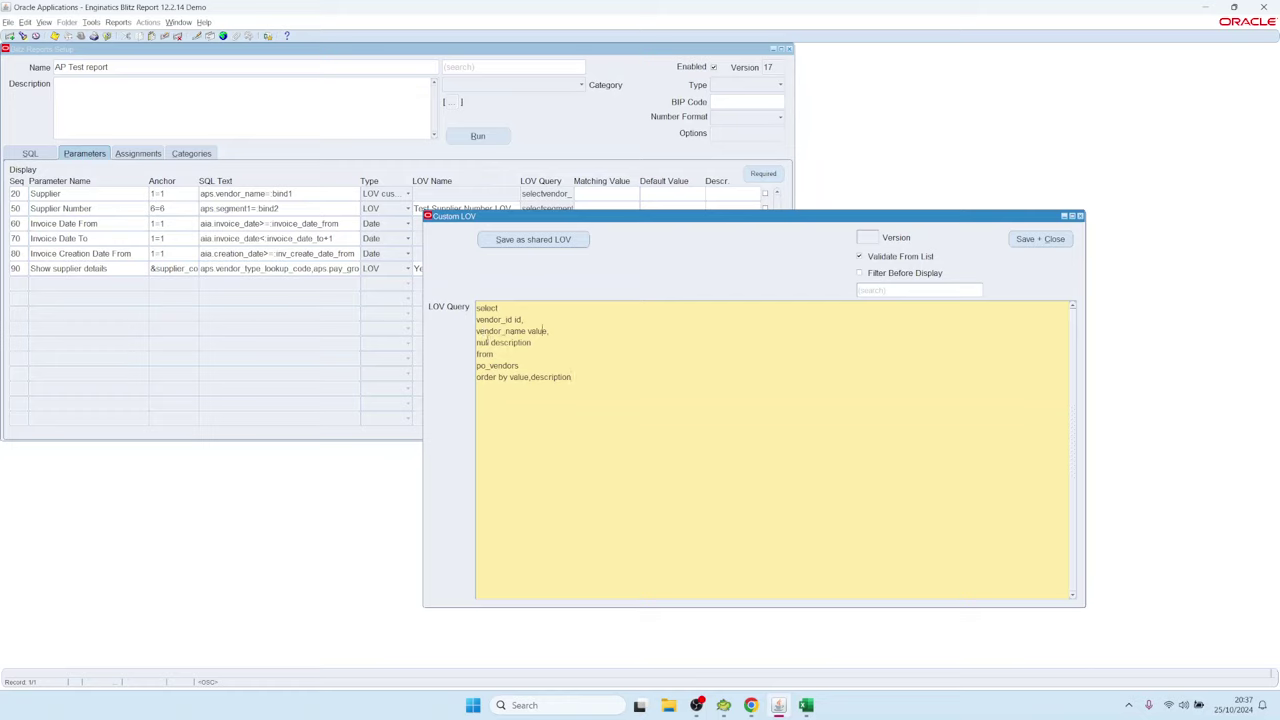
left_click_drag(490, 343, 470, 320)
left_click(524, 319)
key("BackSpace")
key("BackSpace")
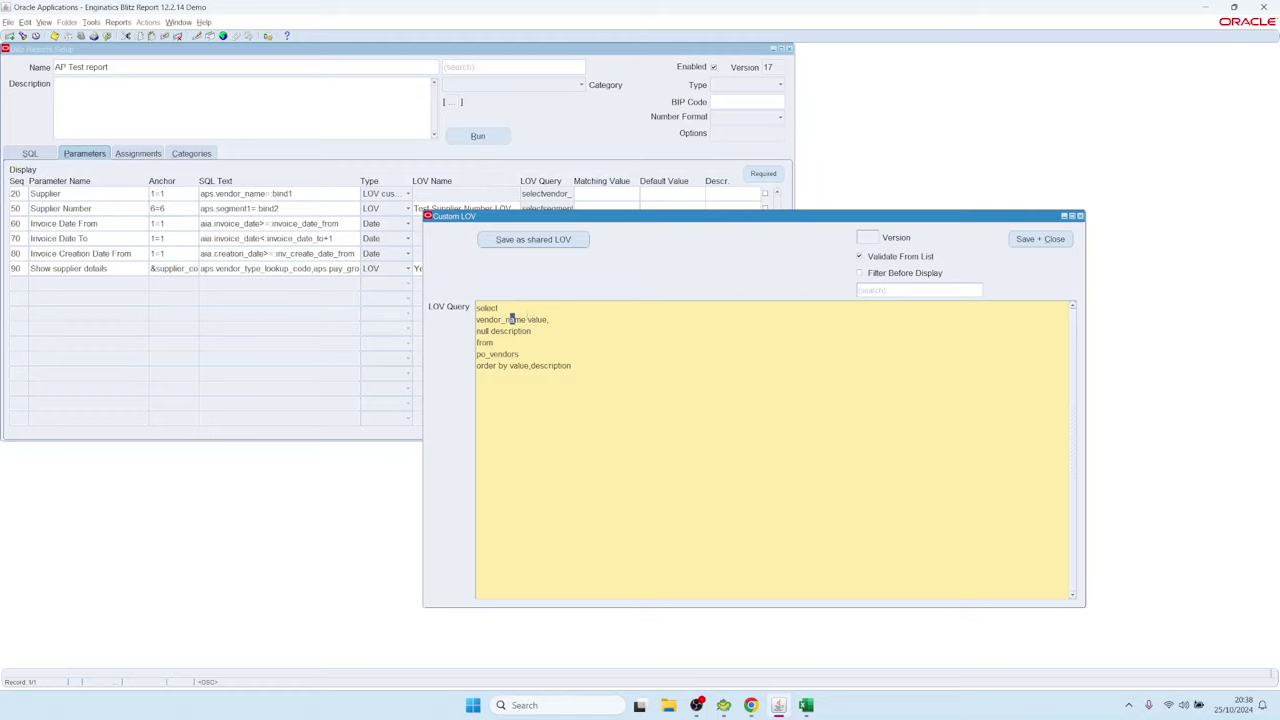
left_click_drag(526, 319, 478, 319)
left_click(1039, 239)
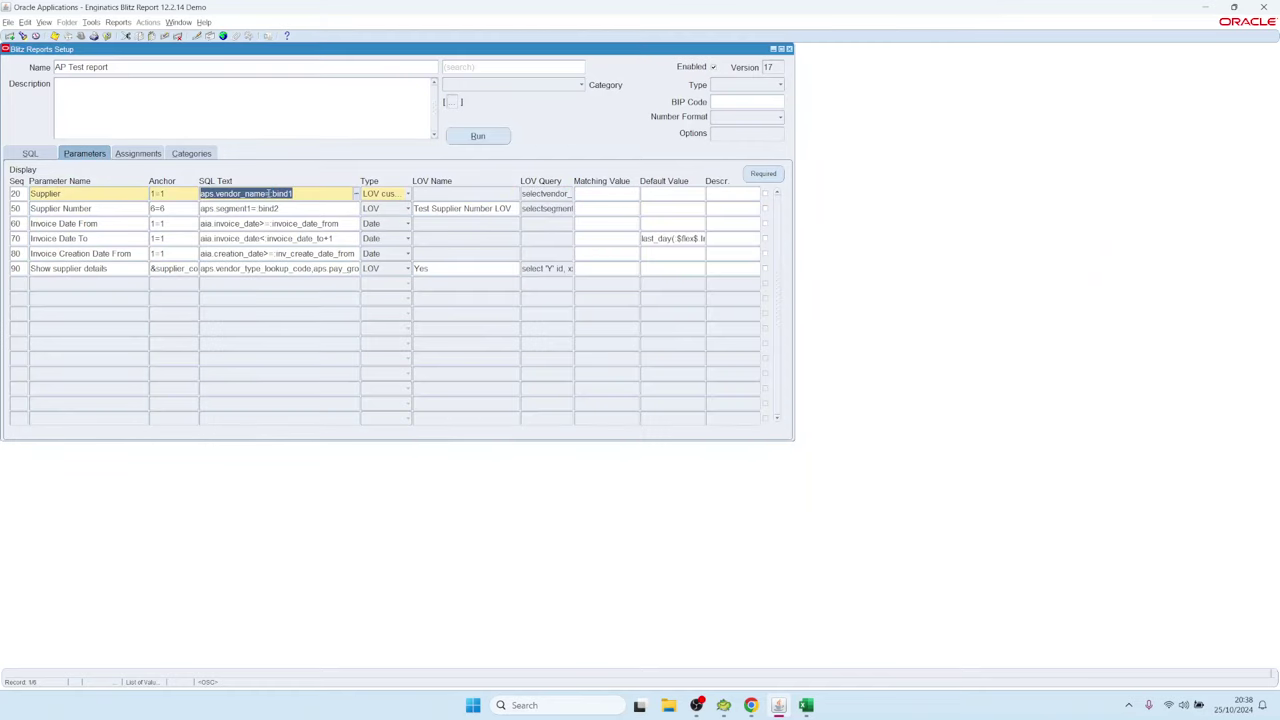
Reopen the Supplier parameter's custom LOV query, add the line "vendor_id id," below select and save it.
left_click_drag(284, 193, 420, 196)
double_click(545, 193)
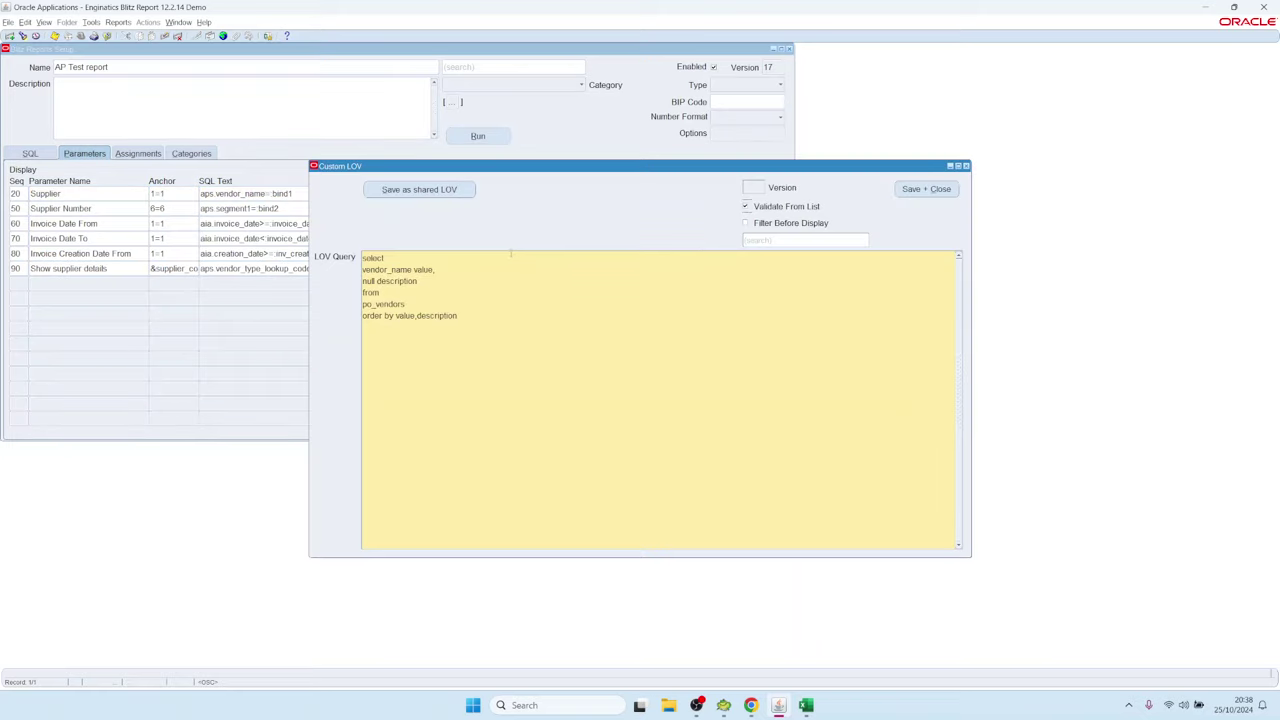
key("ctrl+a")
key("Up")
key("Return")
type("vendor_id id,")
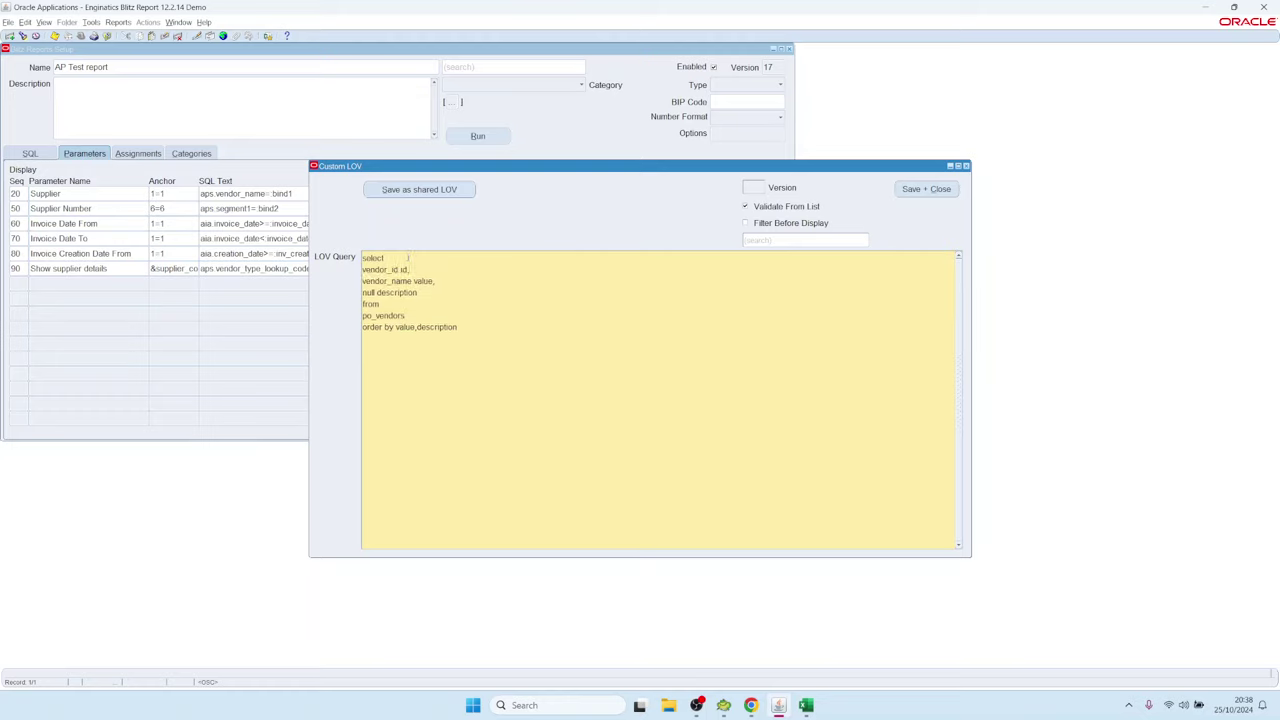
left_click_drag(410, 269, 347, 279)
left_click(414, 269)
left_click_drag(410, 269, 362, 269)
left_click(384, 269)
left_click(904, 192)
Change the Supplier parameter's SQL text to aps.vendor_id=:bind1.
left_click(220, 194)
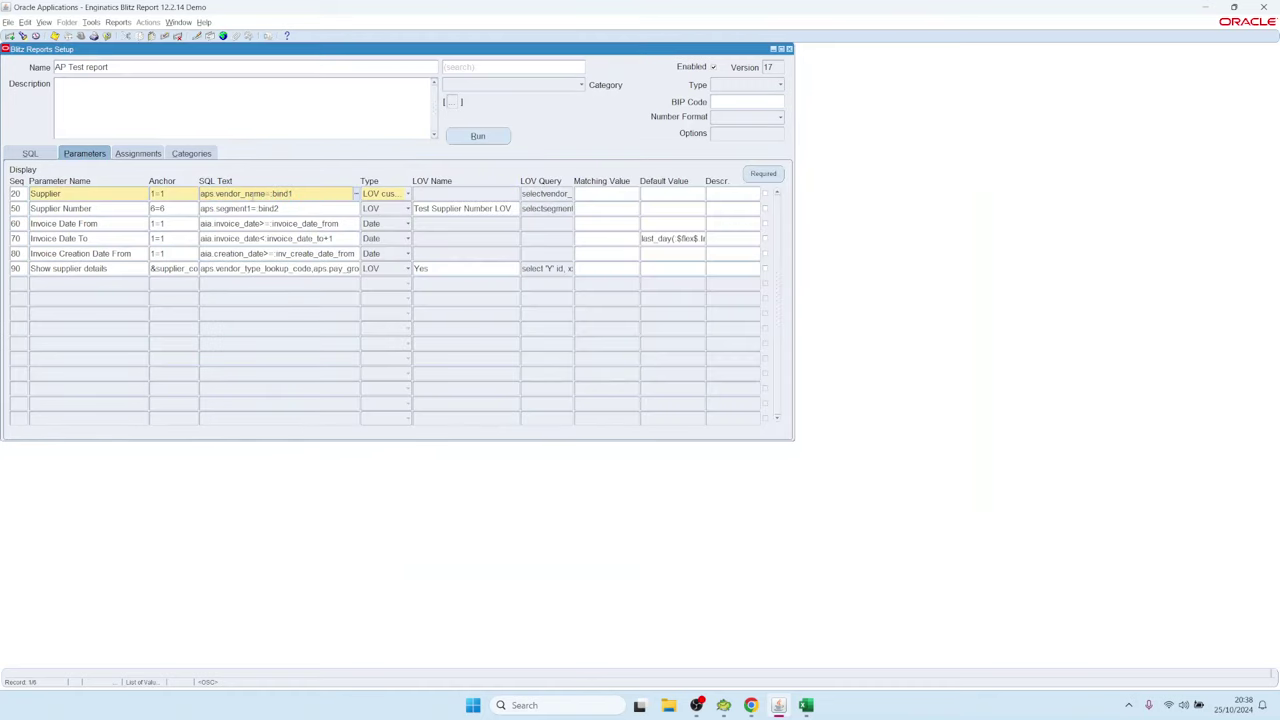
key("ctrl+shift+Right")
type("id")
Open AP Test report's run form, choose 3M Health Care as the Supplier and run the report.
left_click(466, 140)
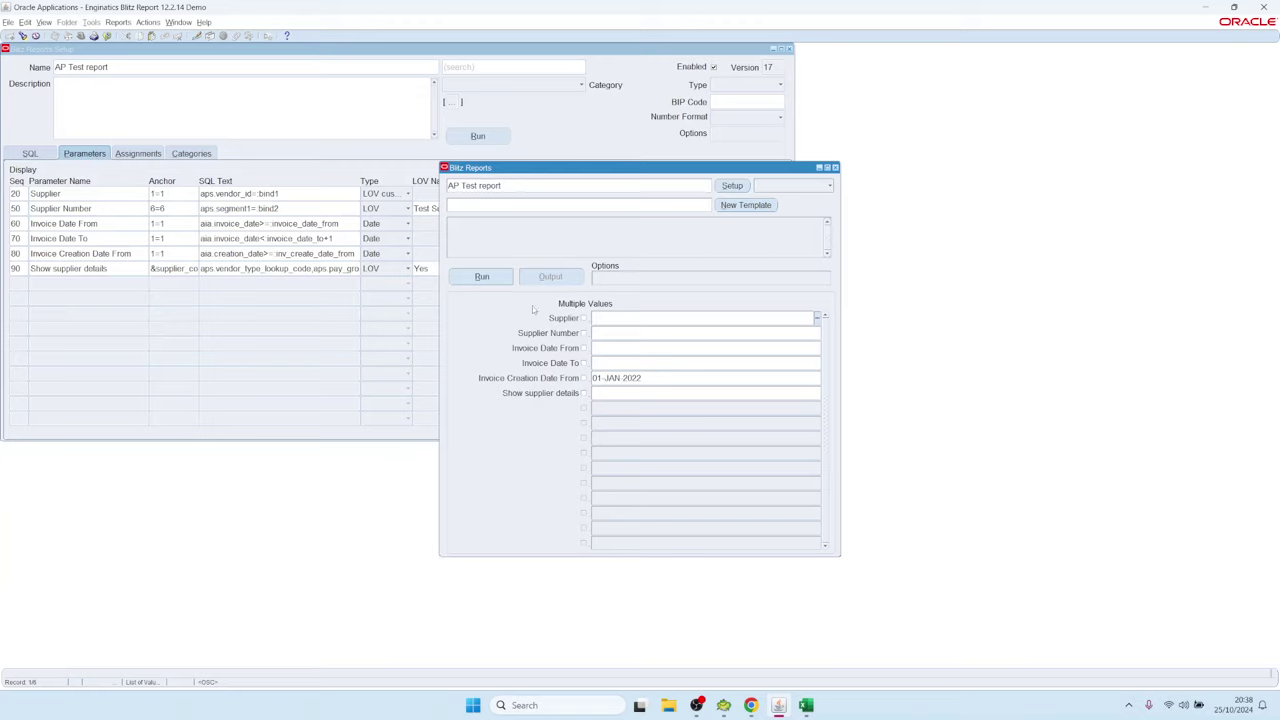
double_click(624, 318)
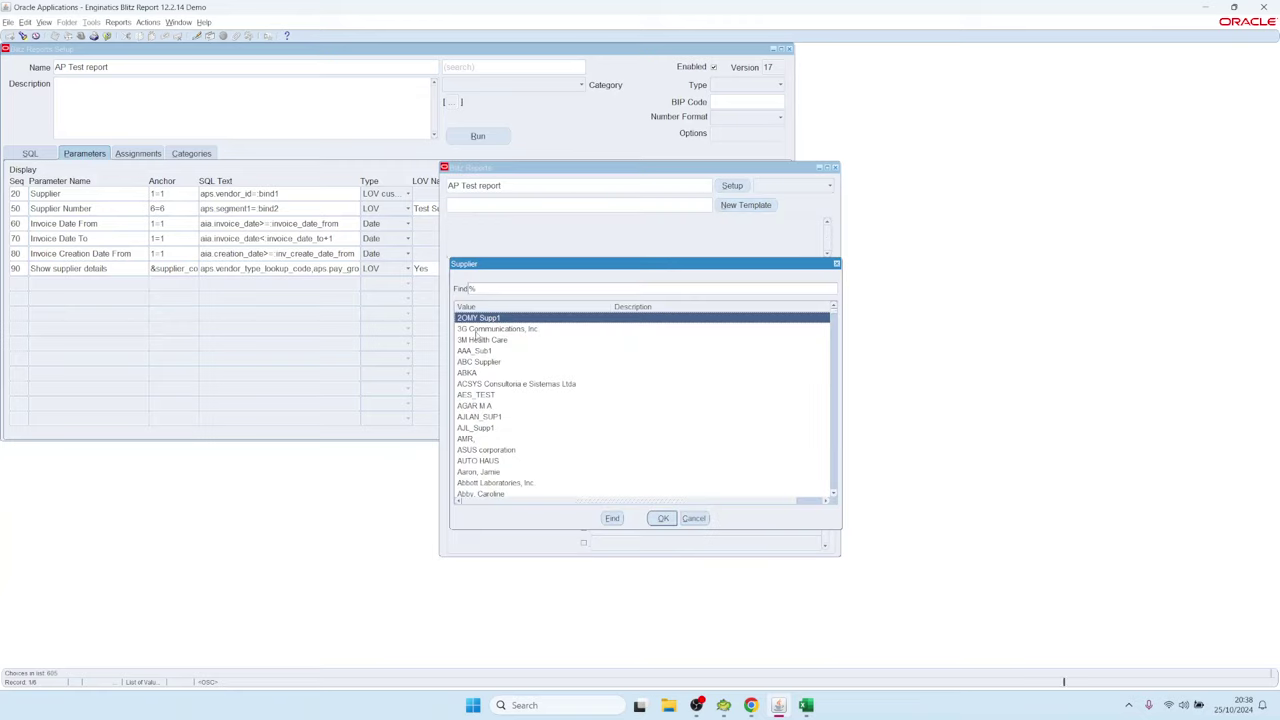
double_click(480, 339)
left_click(480, 276)
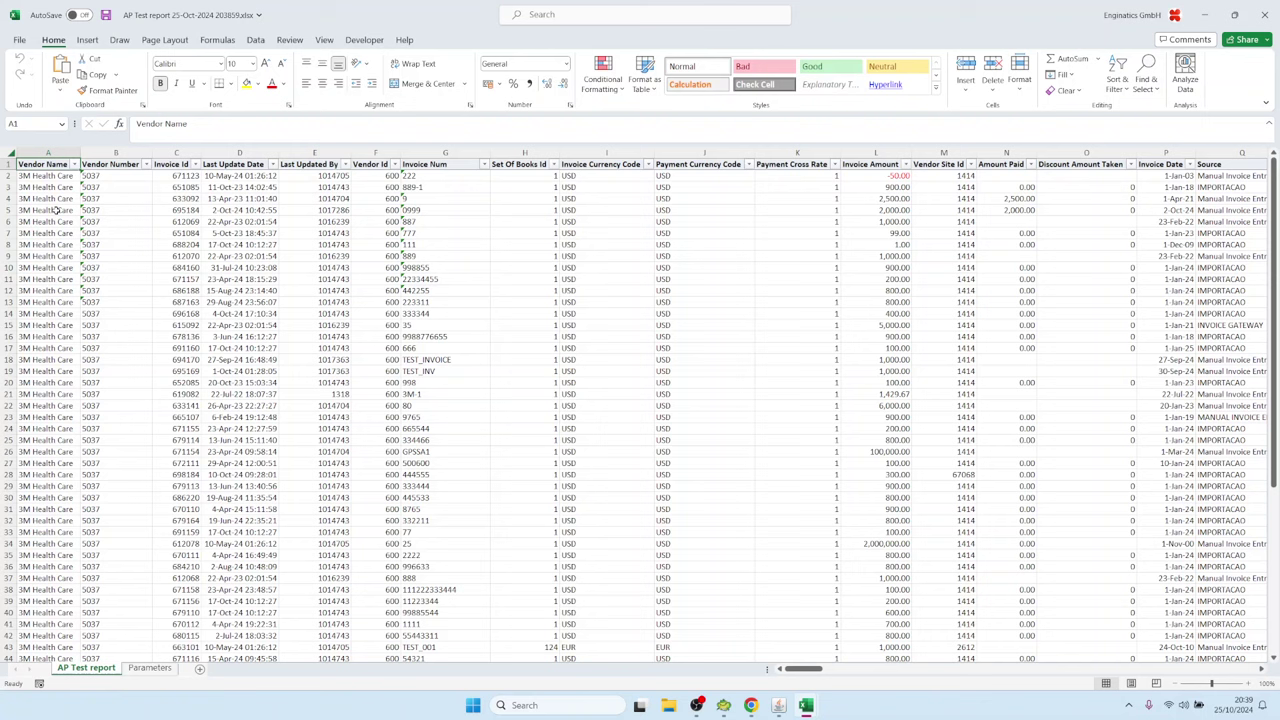
Examine the Vendor Name column of the Excel output and the executed SQL on the Parameters sheet.
left_click_drag(57, 210, 86, 420)
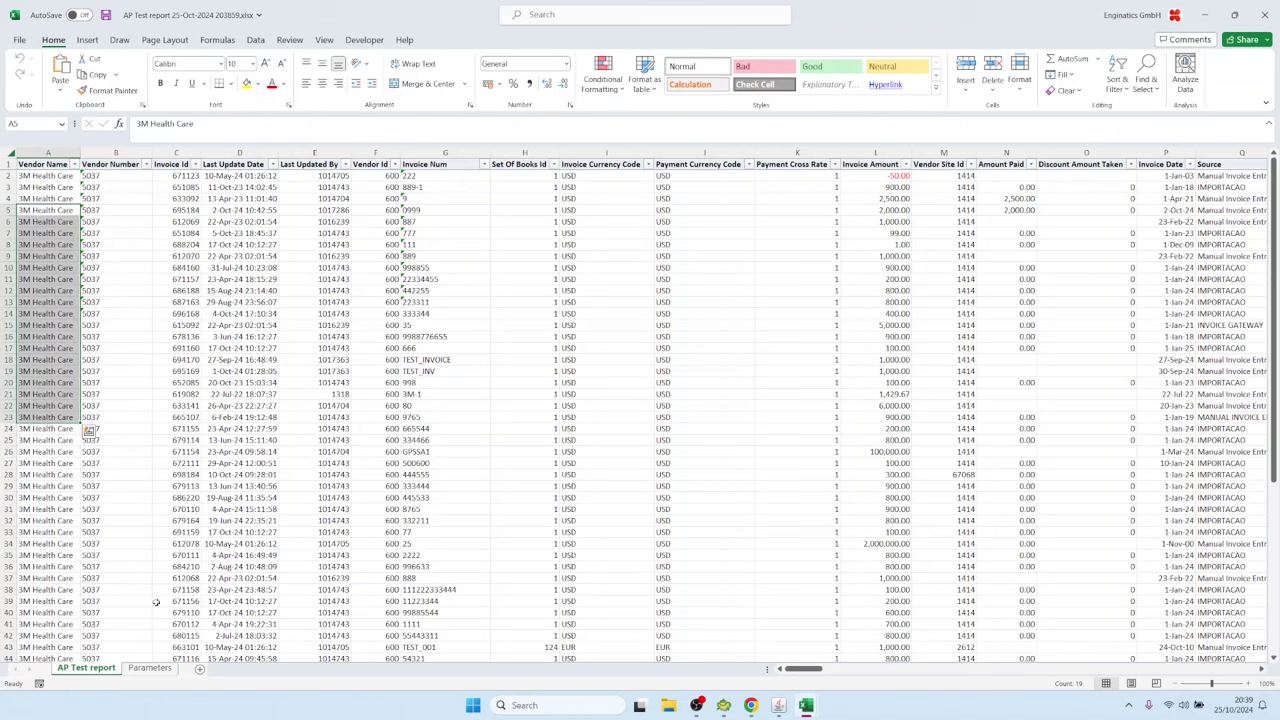
left_click(150, 667)
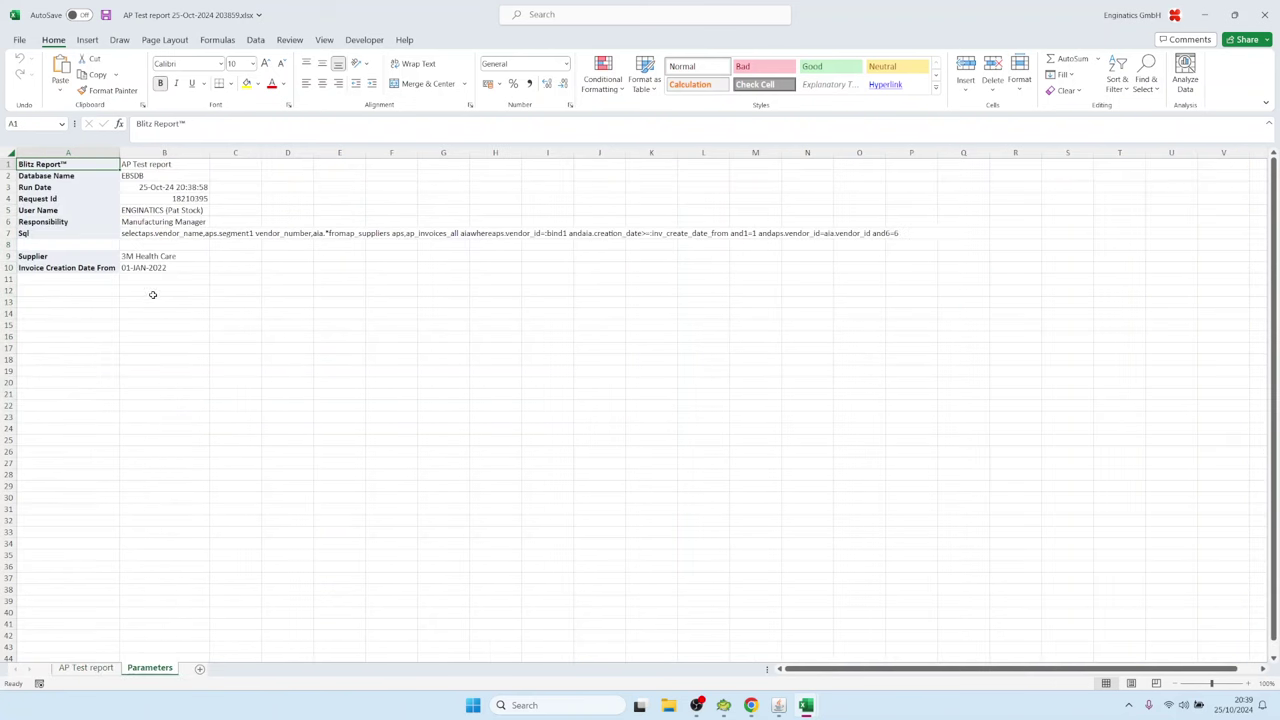
double_click(150, 233)
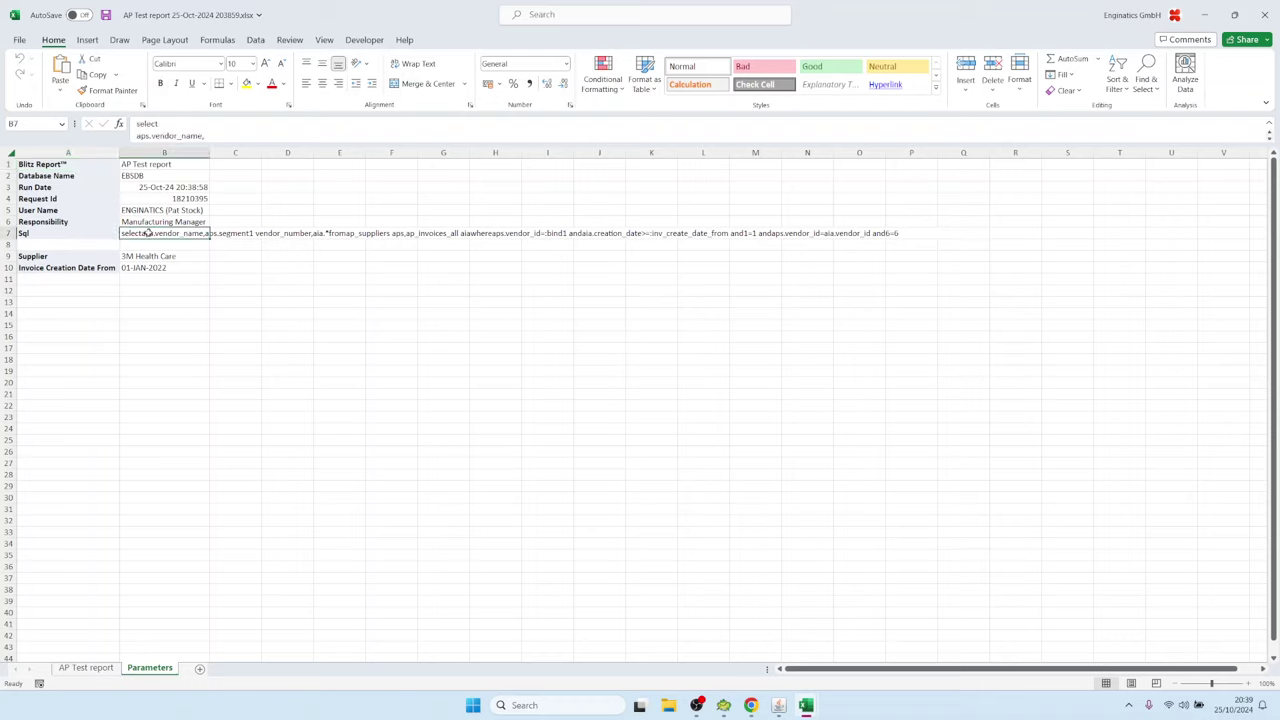
left_click_drag(213, 325, 121, 325)
key("Escape")
Switch back to Oracle Applications and save the Supplier parameter's custom LOV as a shared LOV named Supplier test LOV.
left_click(778, 705)
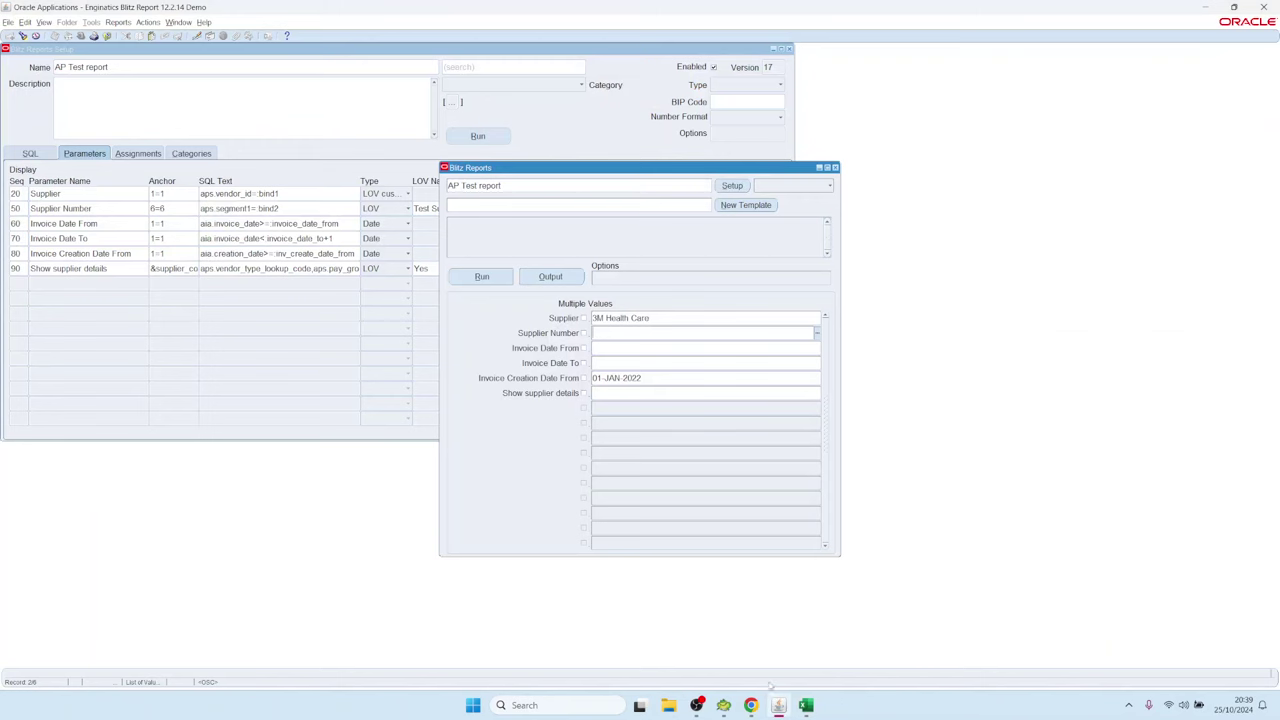
left_click(732, 186)
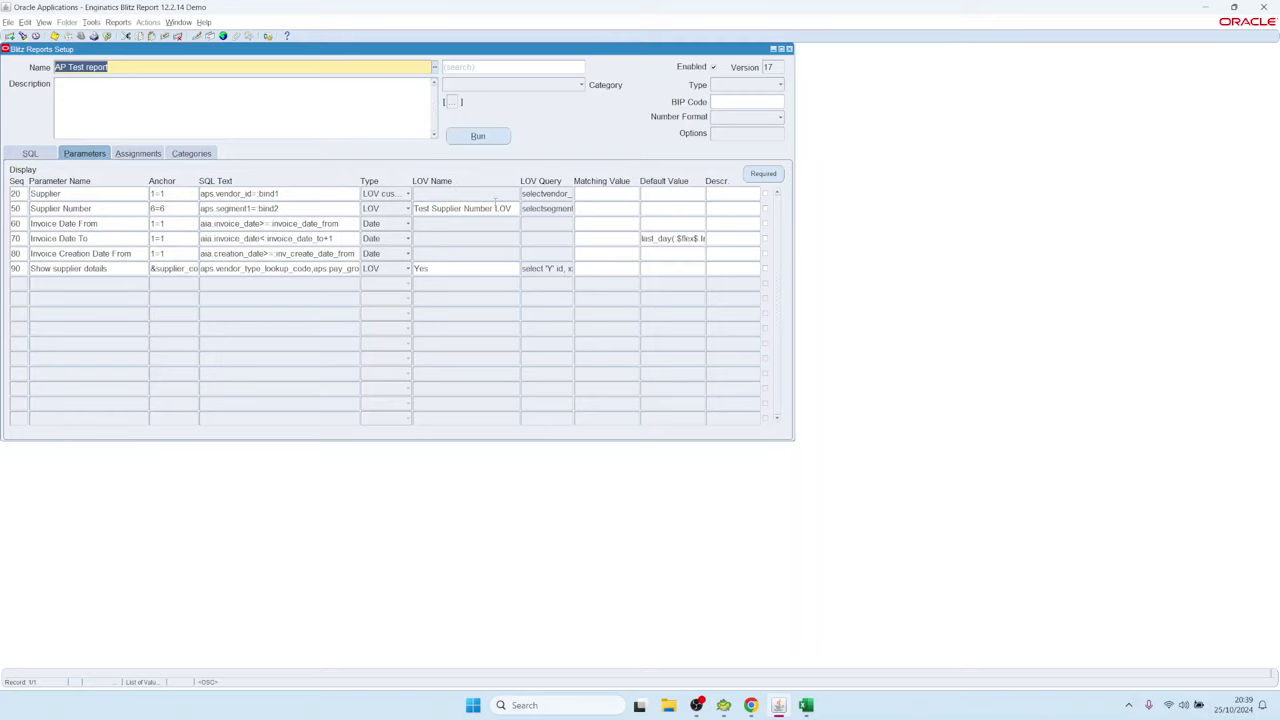
double_click(540, 193)
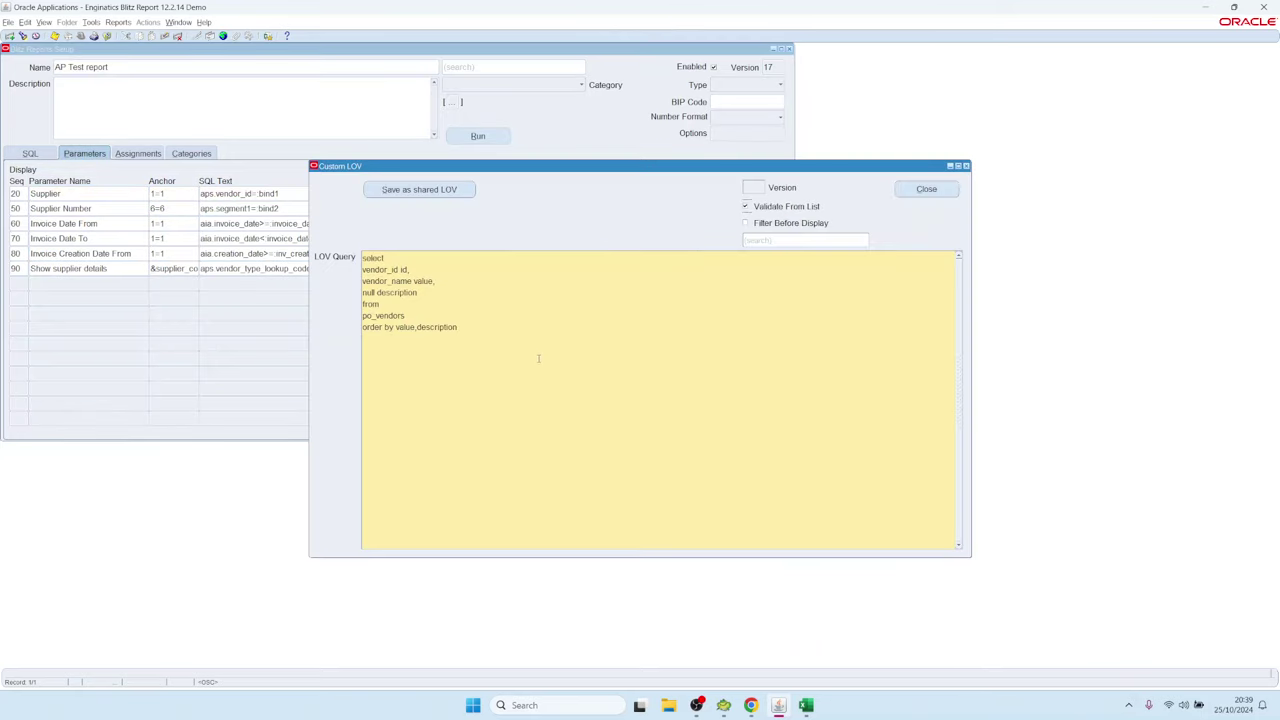
key("ctrl+a")
left_click_drag(643, 167, 691, 177)
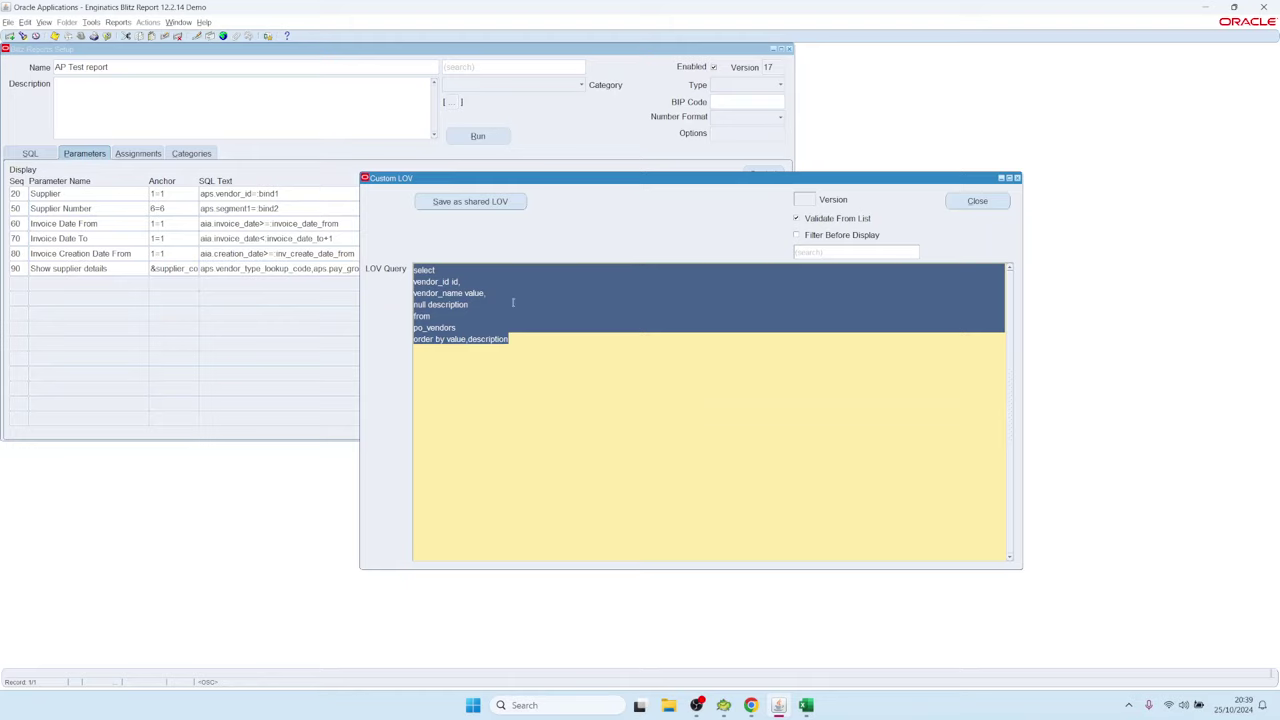
left_click(466, 202)
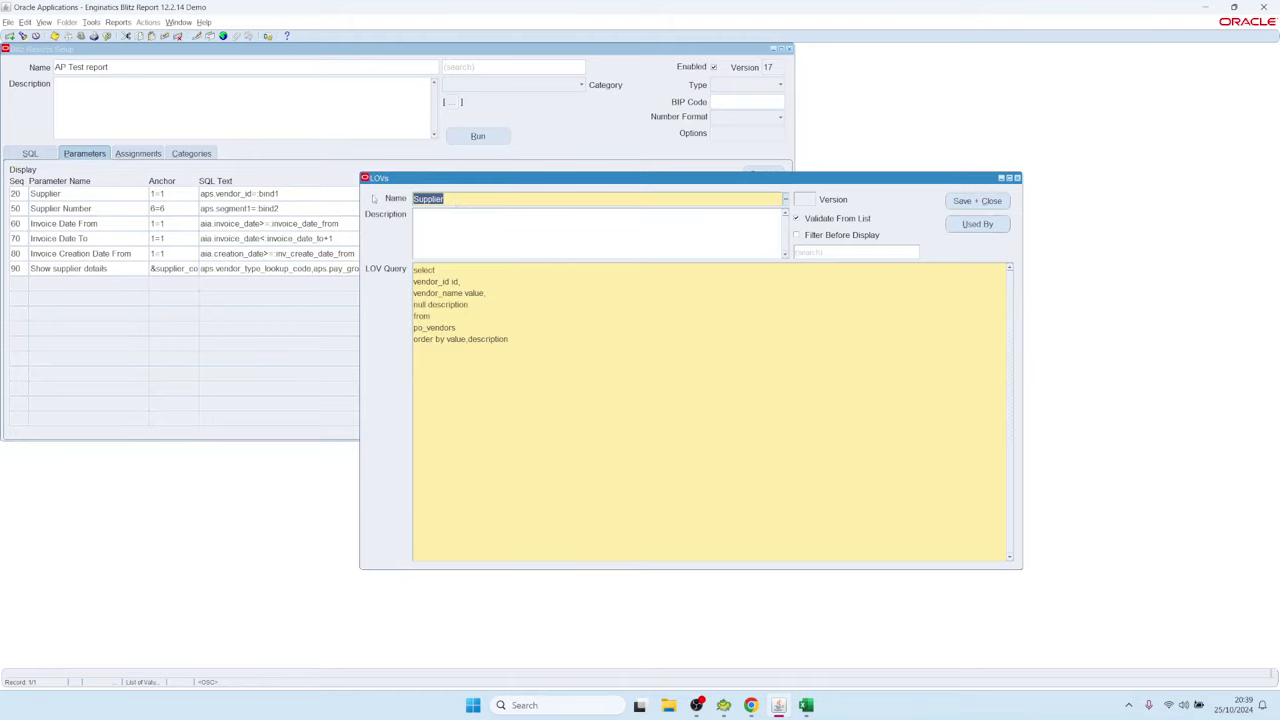
left_click(441, 253)
type("test LOV")
left_click(977, 201)
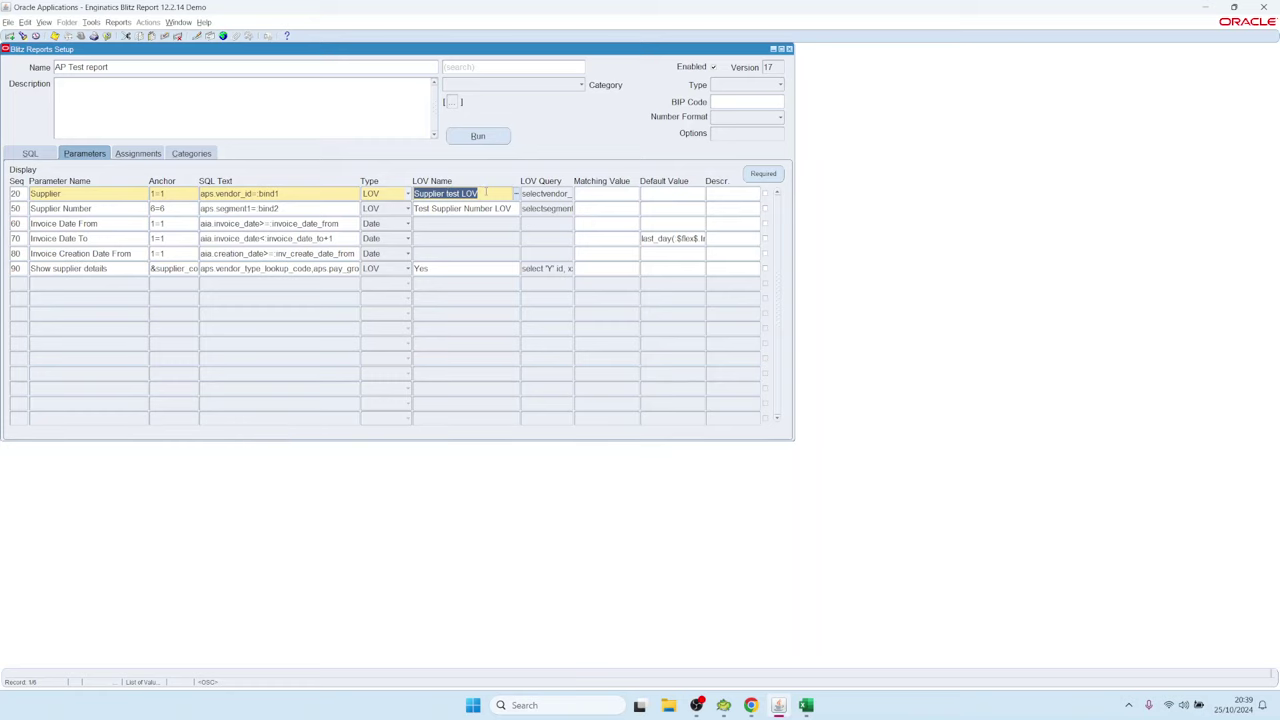
Search the shared LOVs for "ap s" and assign AP Supplier to the Supplier parameter.
left_click(487, 193)
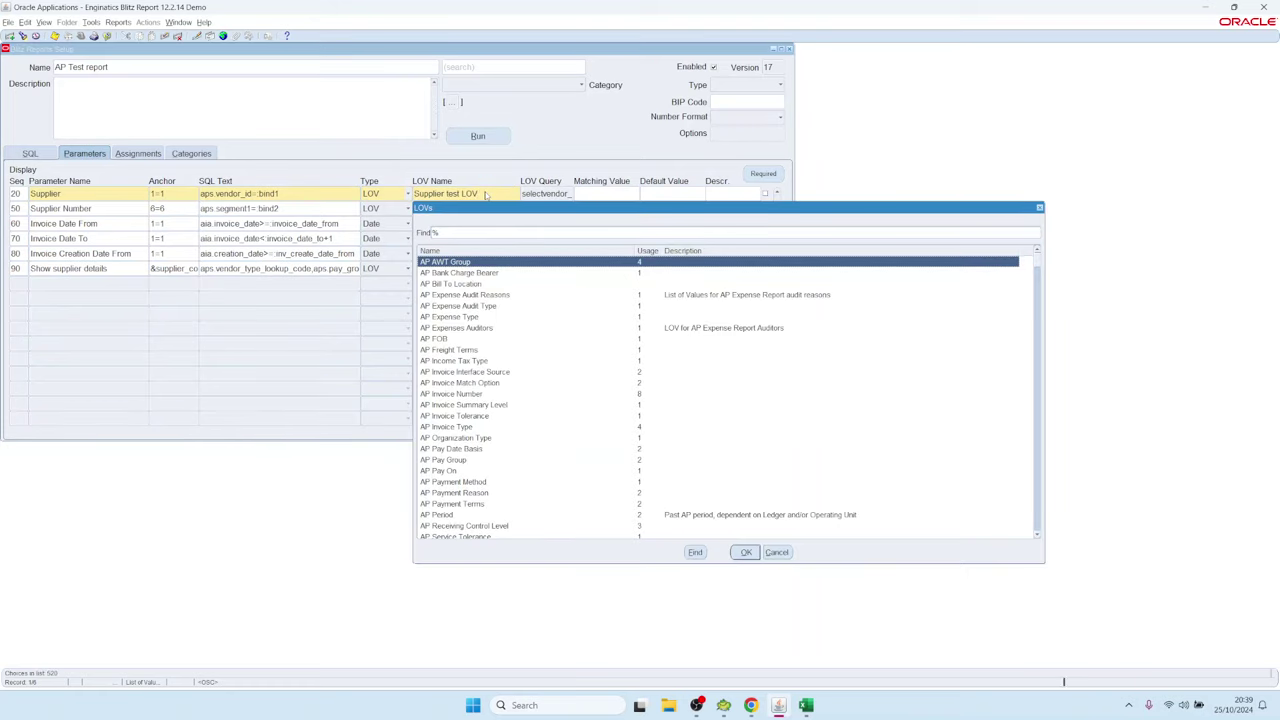
type("ap")
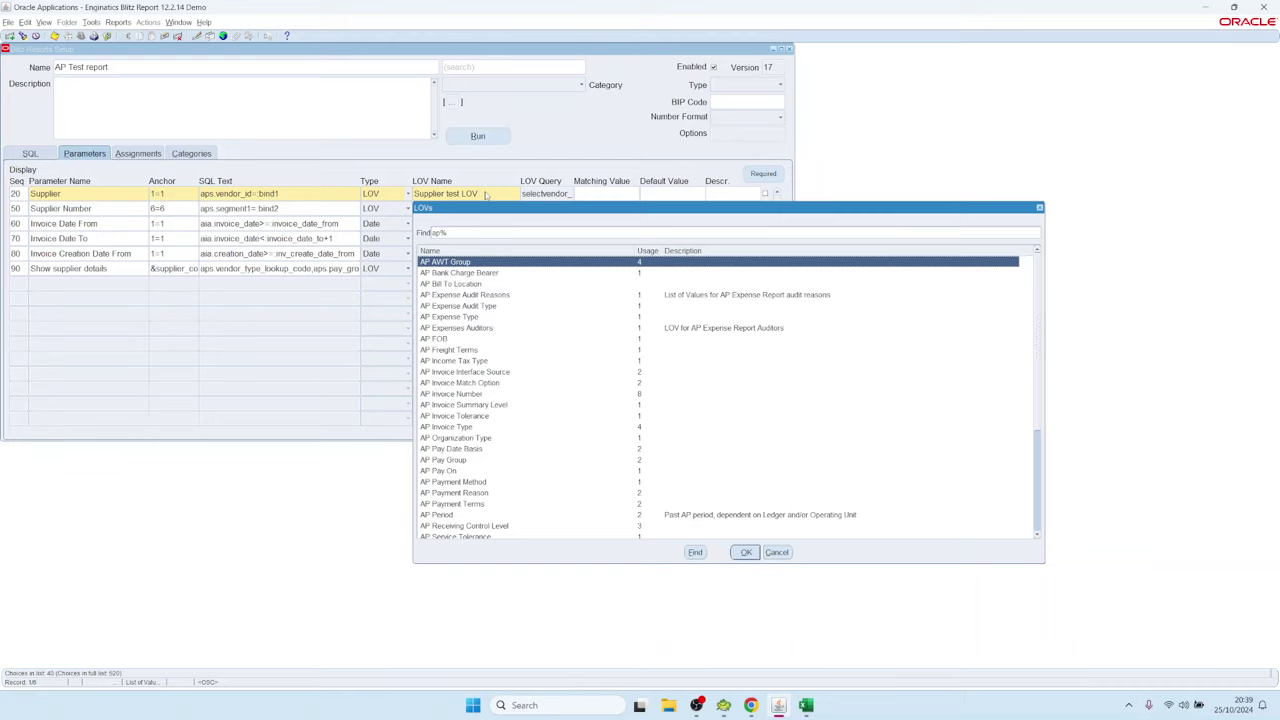
key("Down")
key("Down")
key("Down")
key("Down")
key("Down")
key("Down")
key("Down")
type("s")
key("Down")
key("Down")
key("Down")
key("Down")
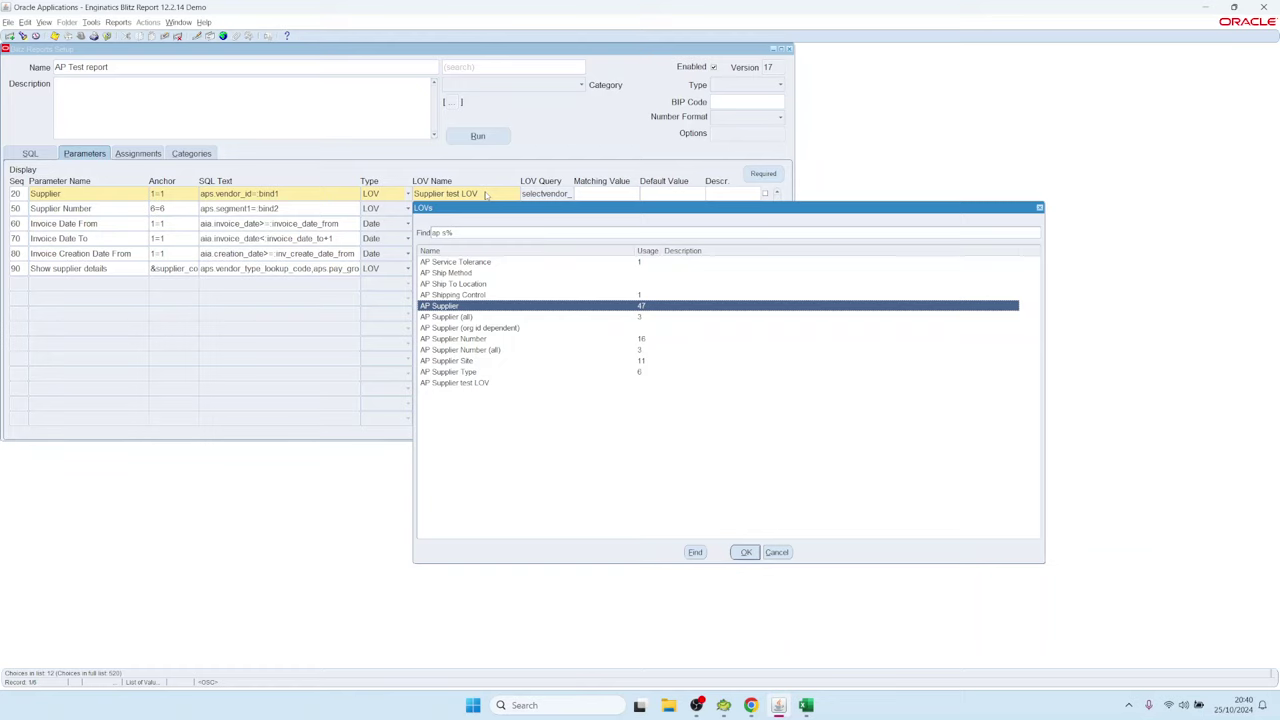
double_click(642, 308)
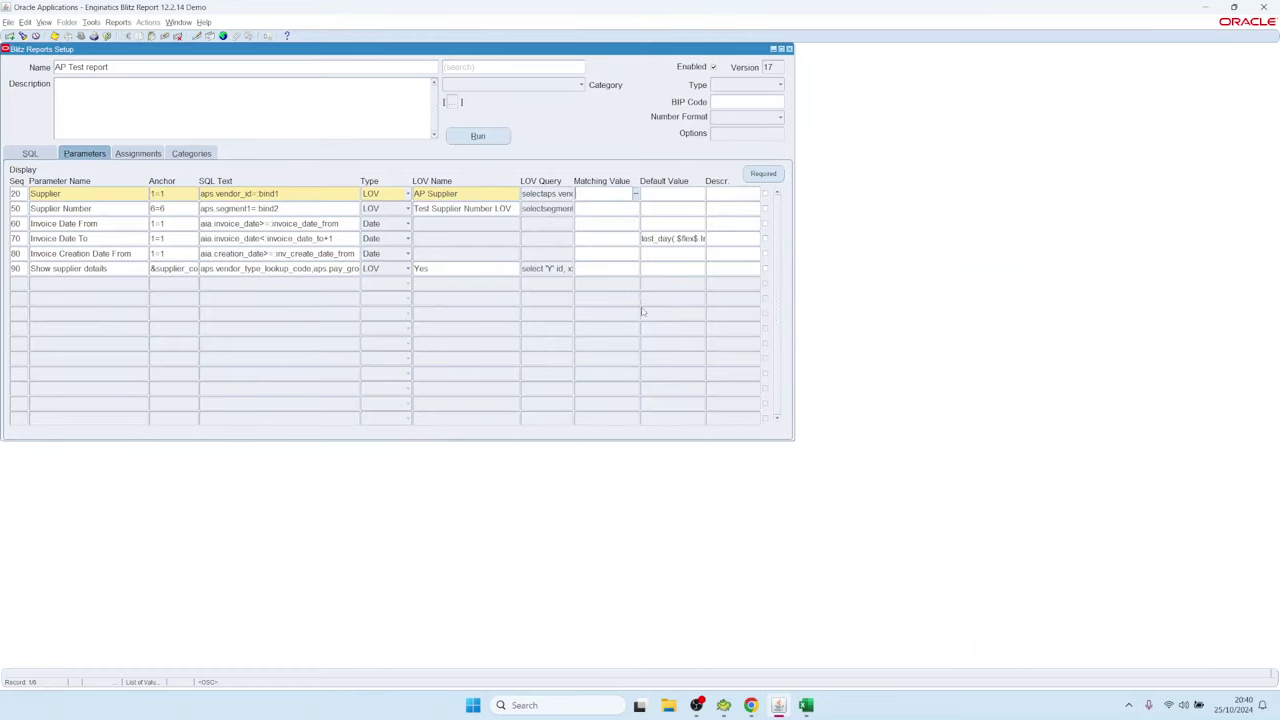
Change the Supplier parameter's SQL text to aps.vendor_name=:bind1.
left_click(246, 193)
left_click(246, 193)
key("Delete")
key("Delete")
type("name")
key("Tab")
Open the Supplier parameter's AP Supplier LOV, turn off Filter Before Display and save it.
double_click(548, 193)
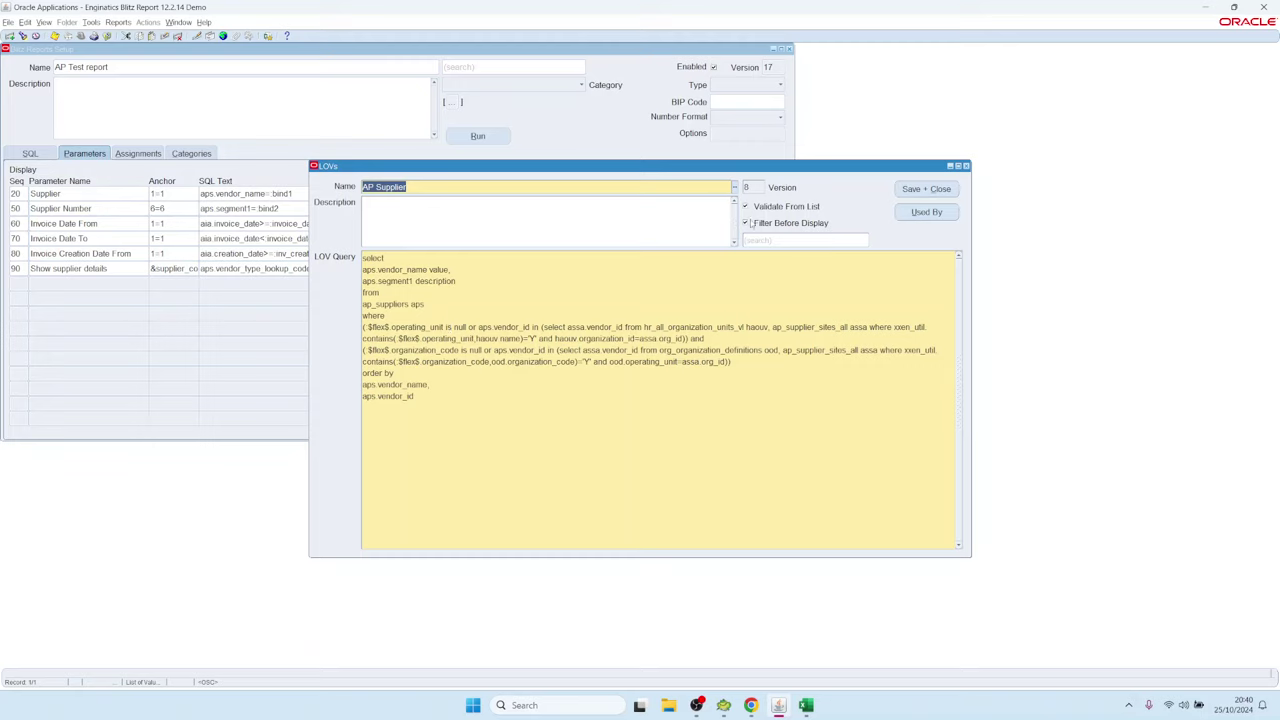
left_click(745, 223)
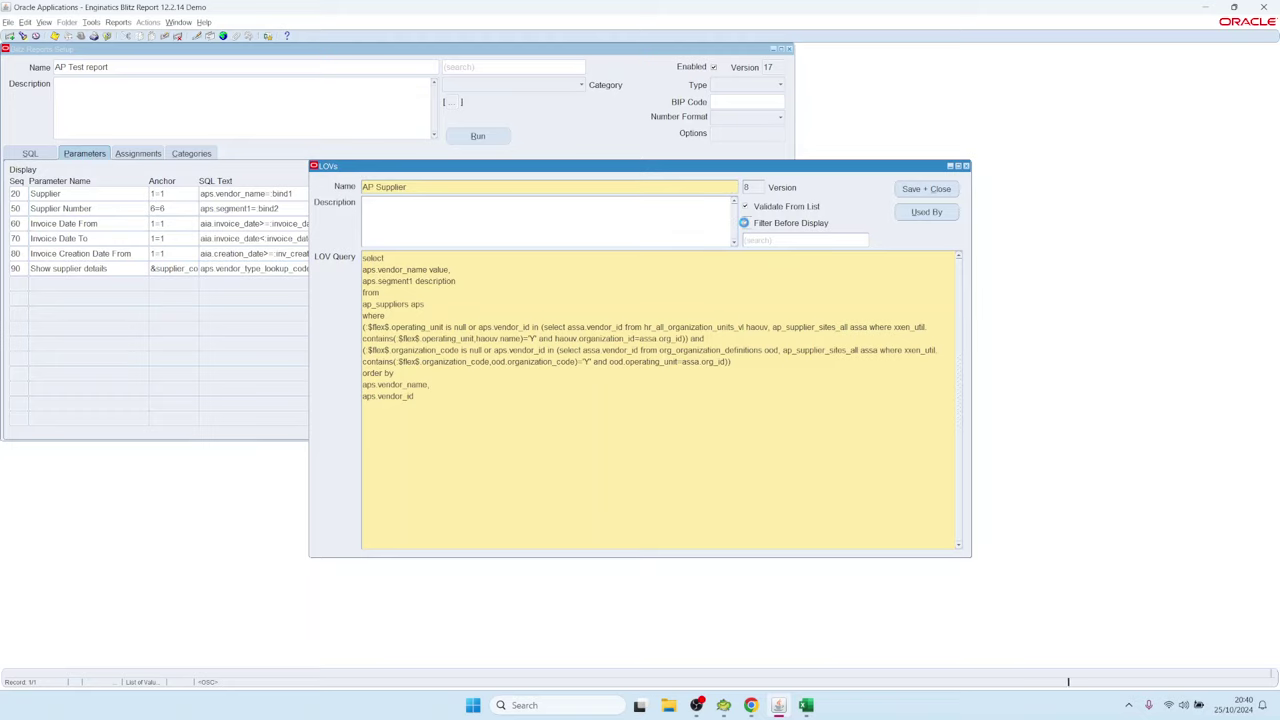
left_click(926, 189)
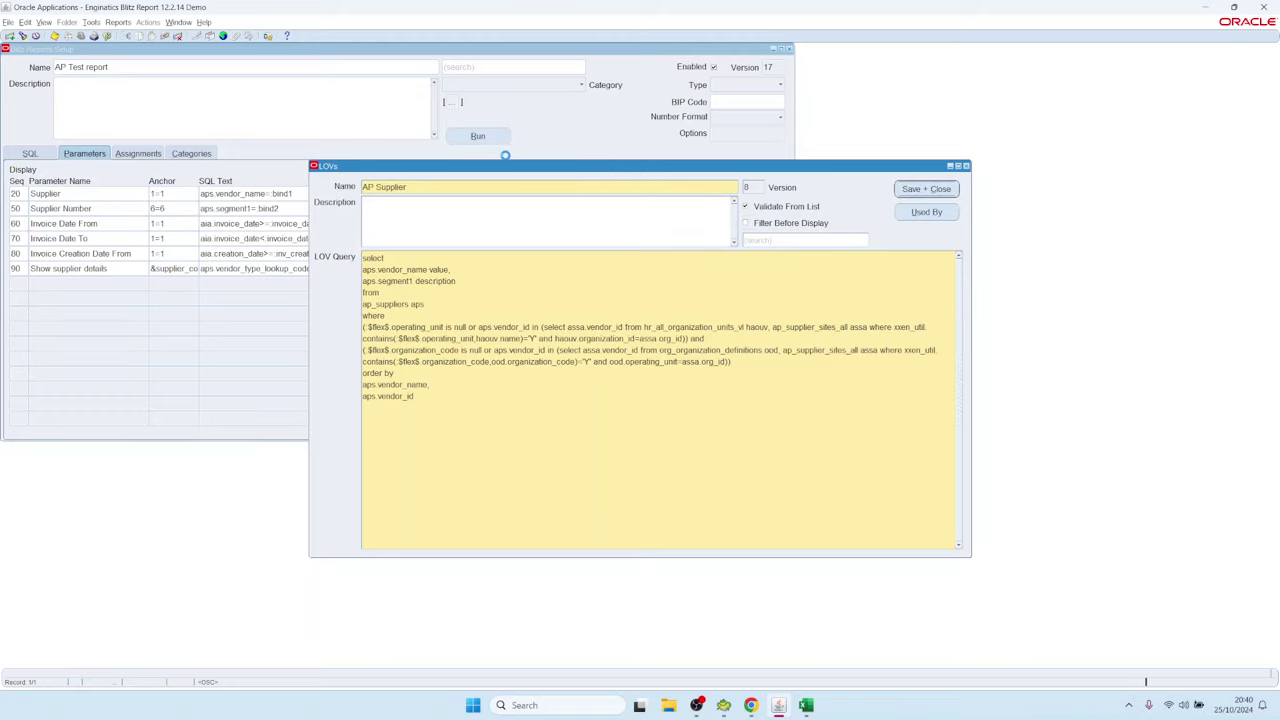
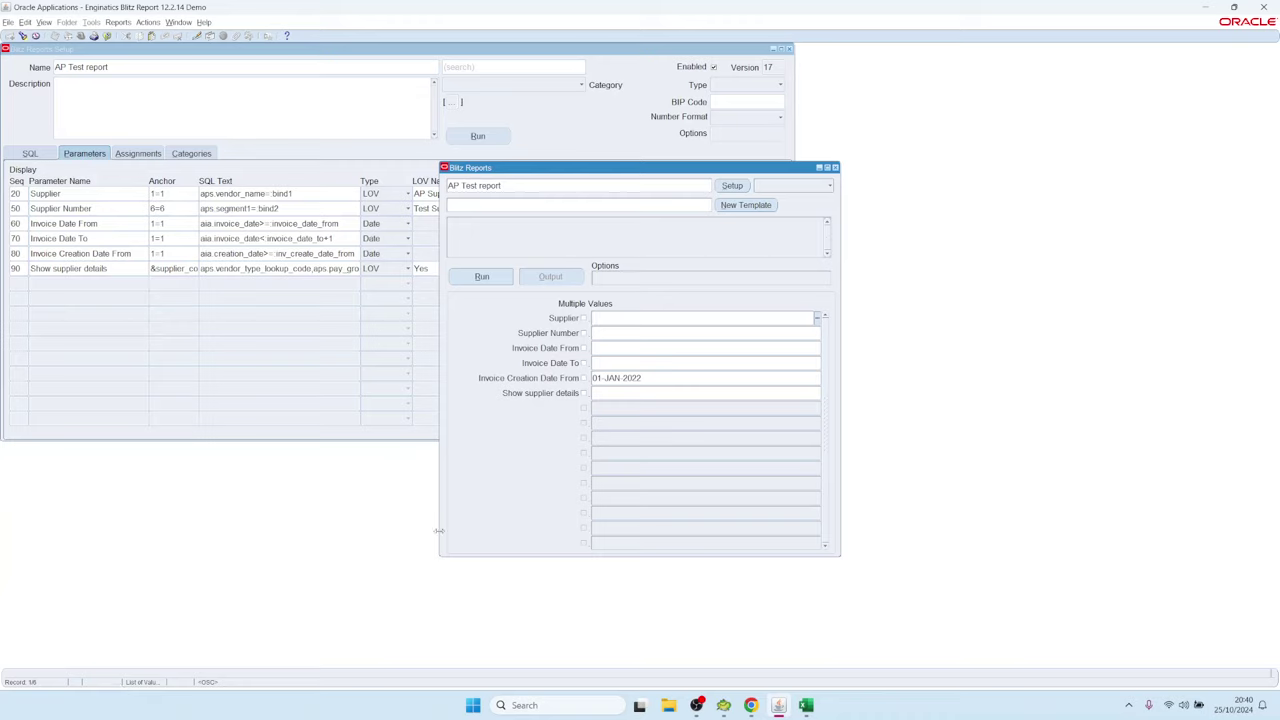
Reopen AP Test report's run form from the setup and pick 3M Health Care from the Supplier list of values.
left_click(733, 186)
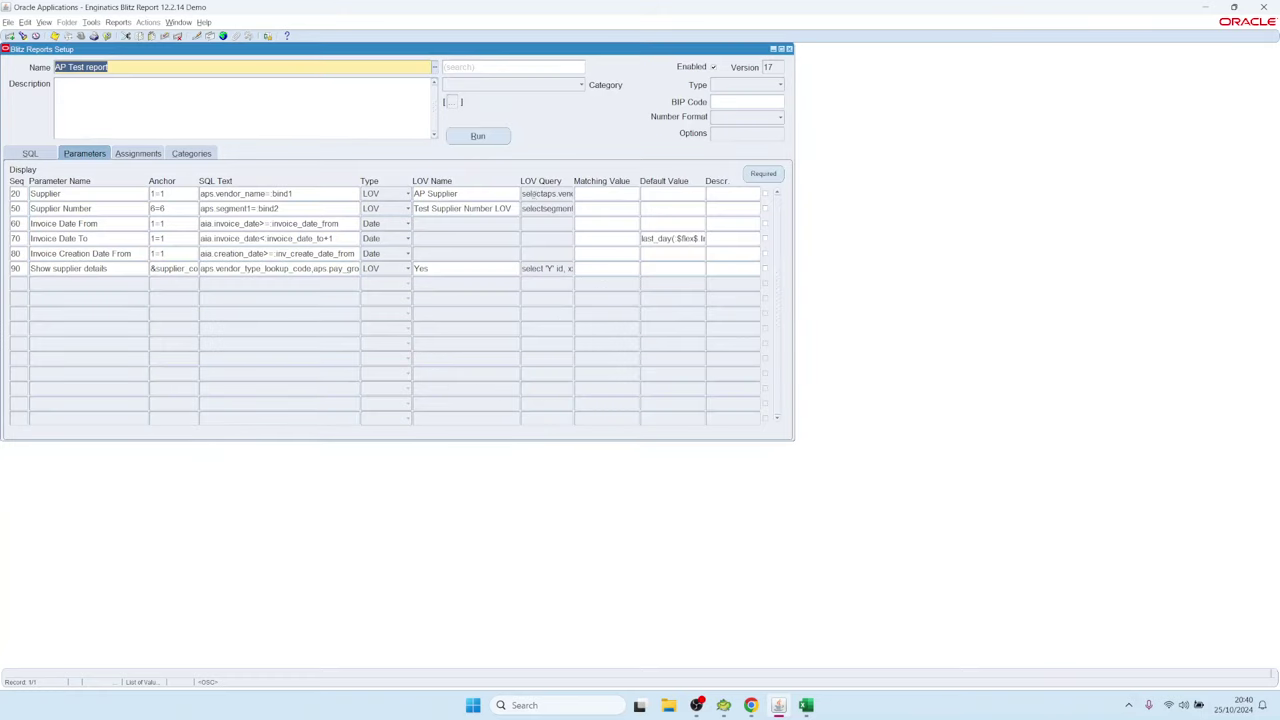
left_click(478, 136)
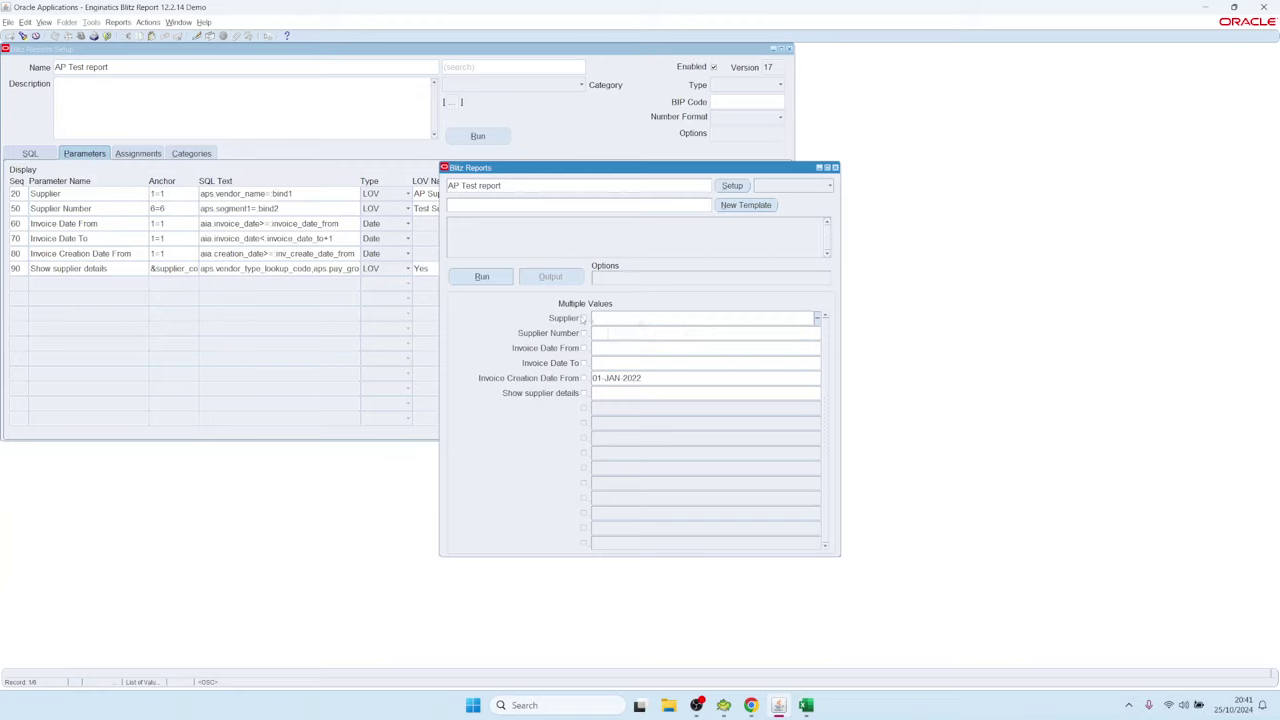
double_click(677, 320)
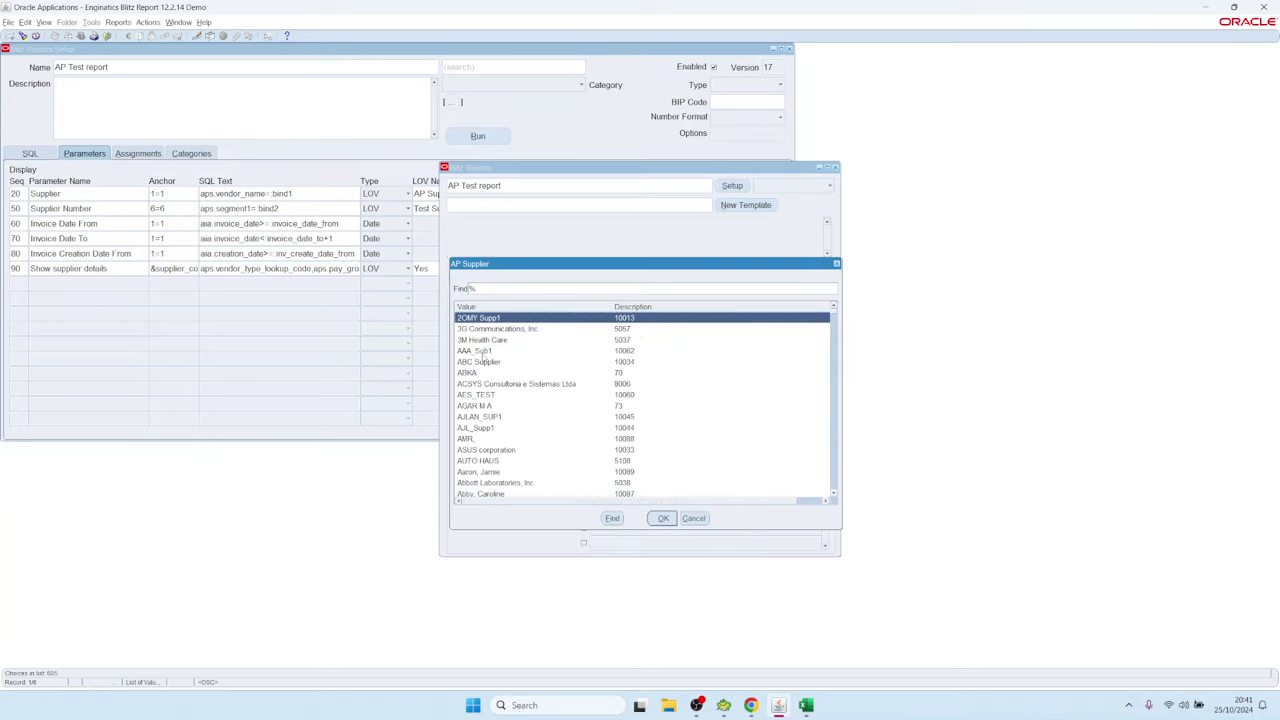
left_click(484, 342)
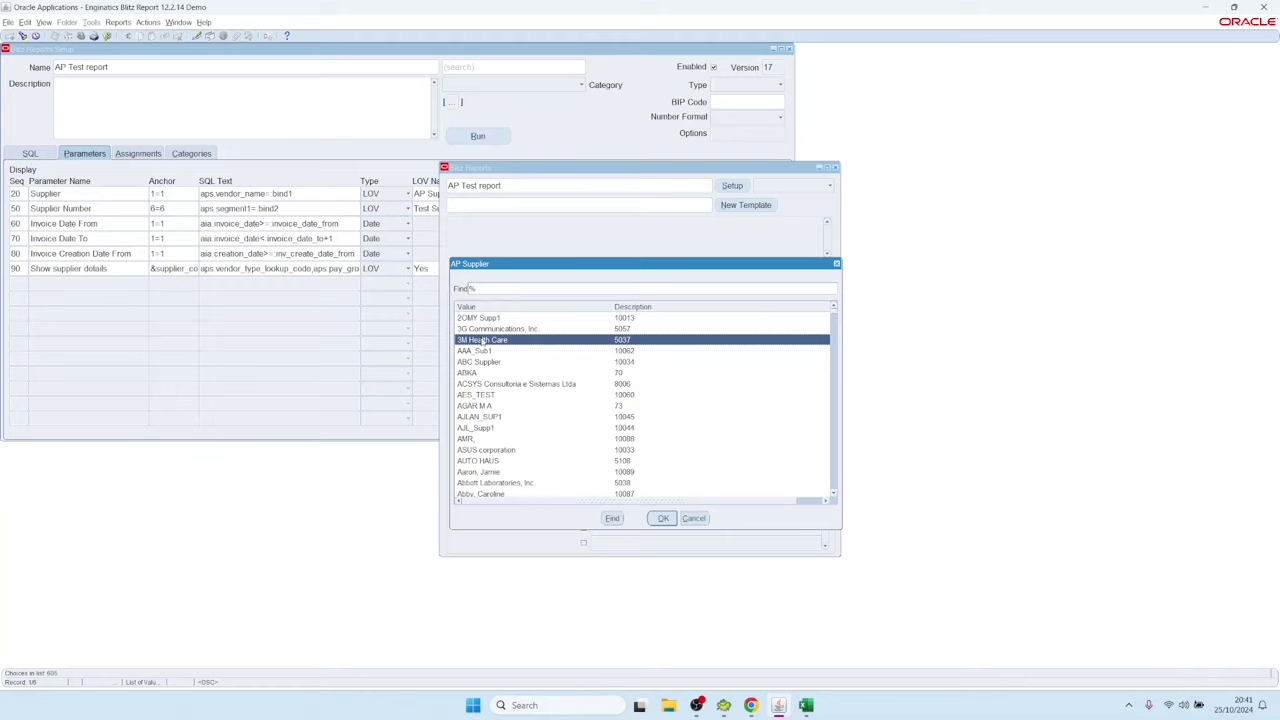
double_click(484, 341)
Replace the Supplier value by entering "a" and choosing ABC Supplier from the filtered list.
left_click(674, 320)
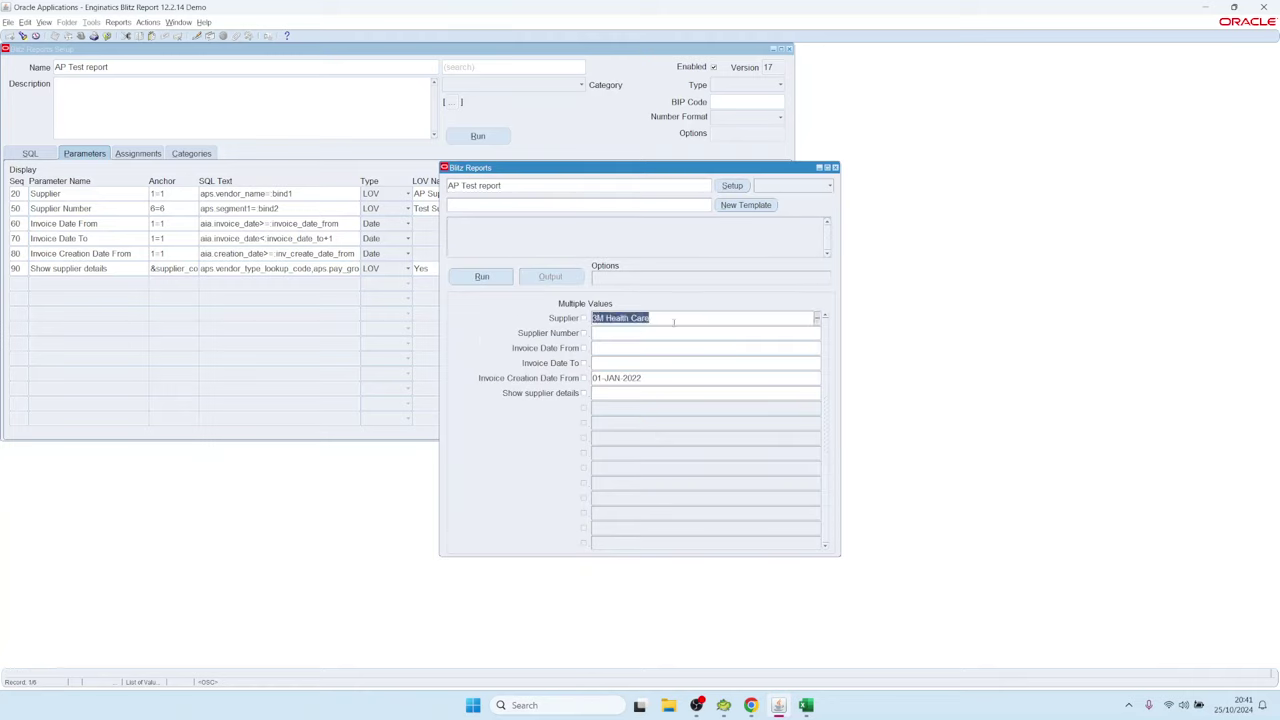
type("a")
left_click(679, 334)
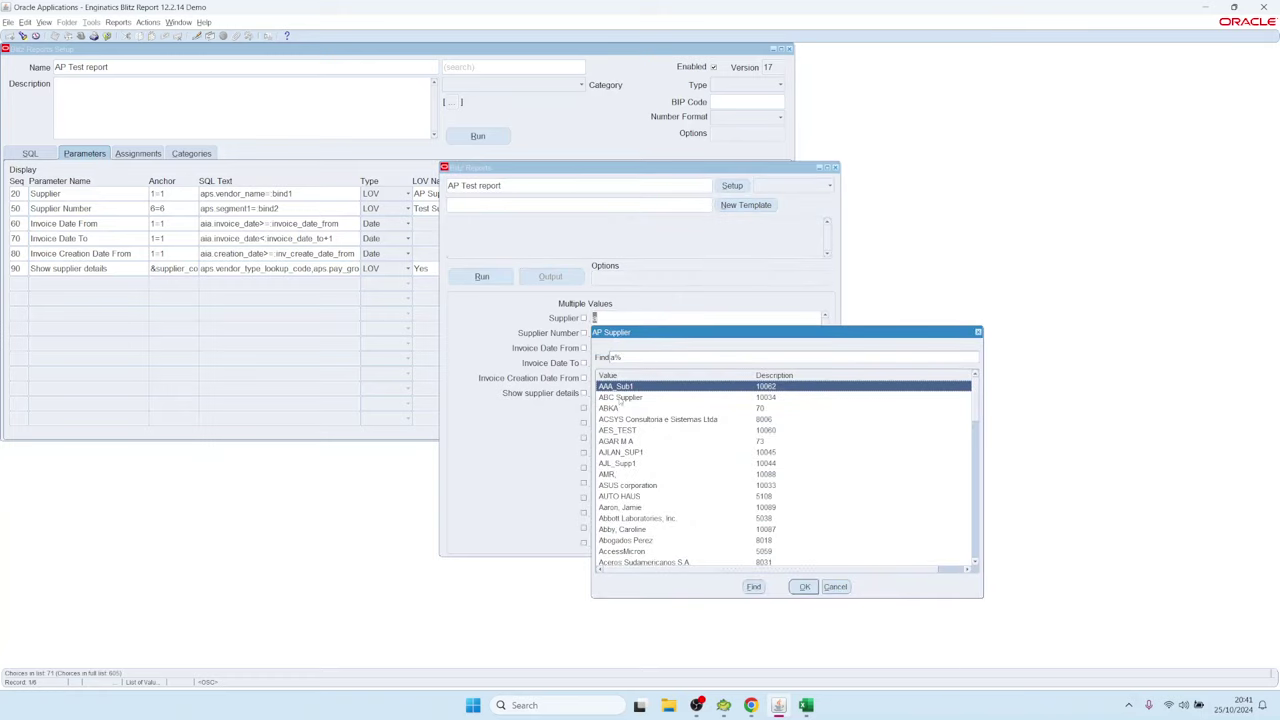
double_click(620, 398)
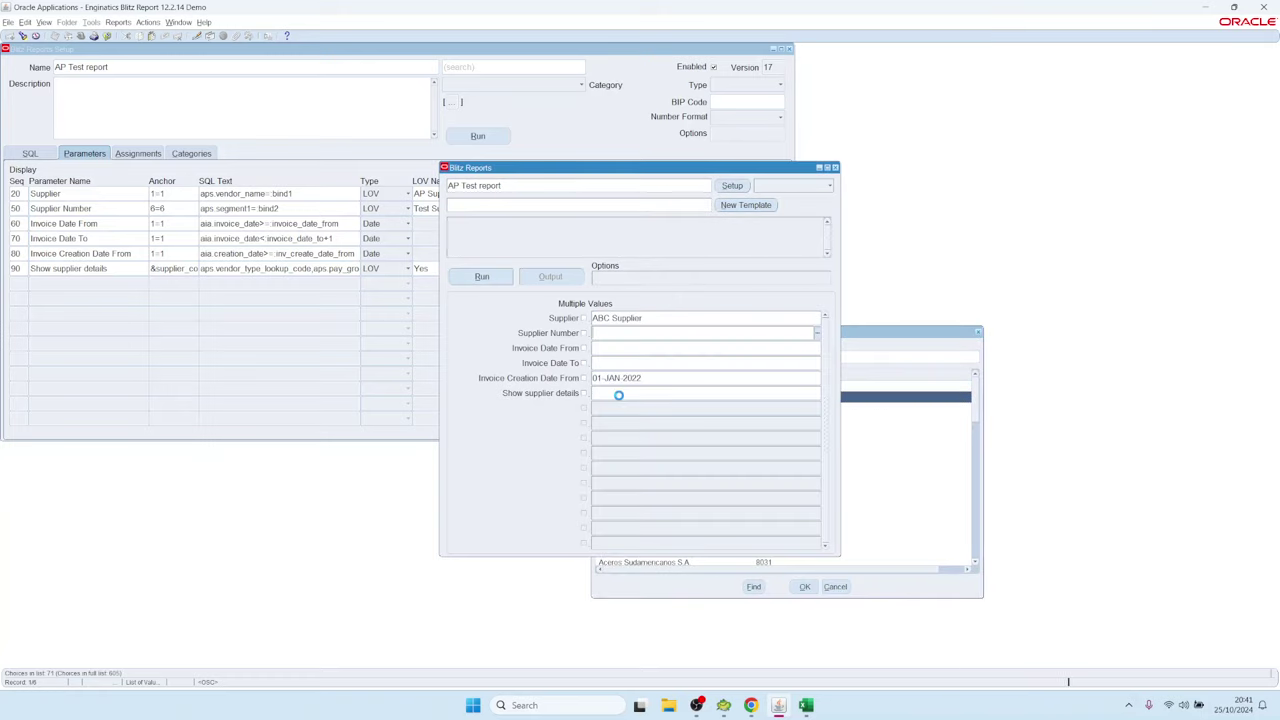
Return to the AP Test report setup, turn on Filter Before Display for the Supplier parameter's AP Supplier LOV and save it.
left_click(731, 187)
double_click(554, 194)
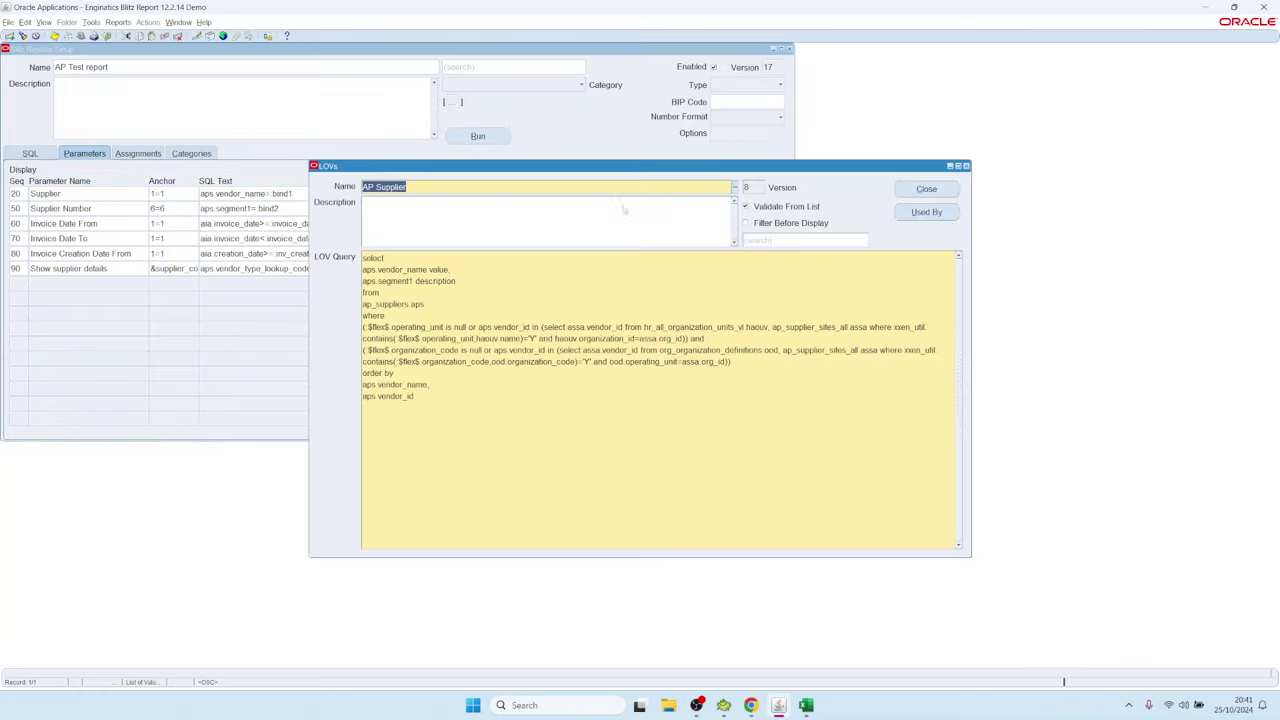
left_click(746, 224)
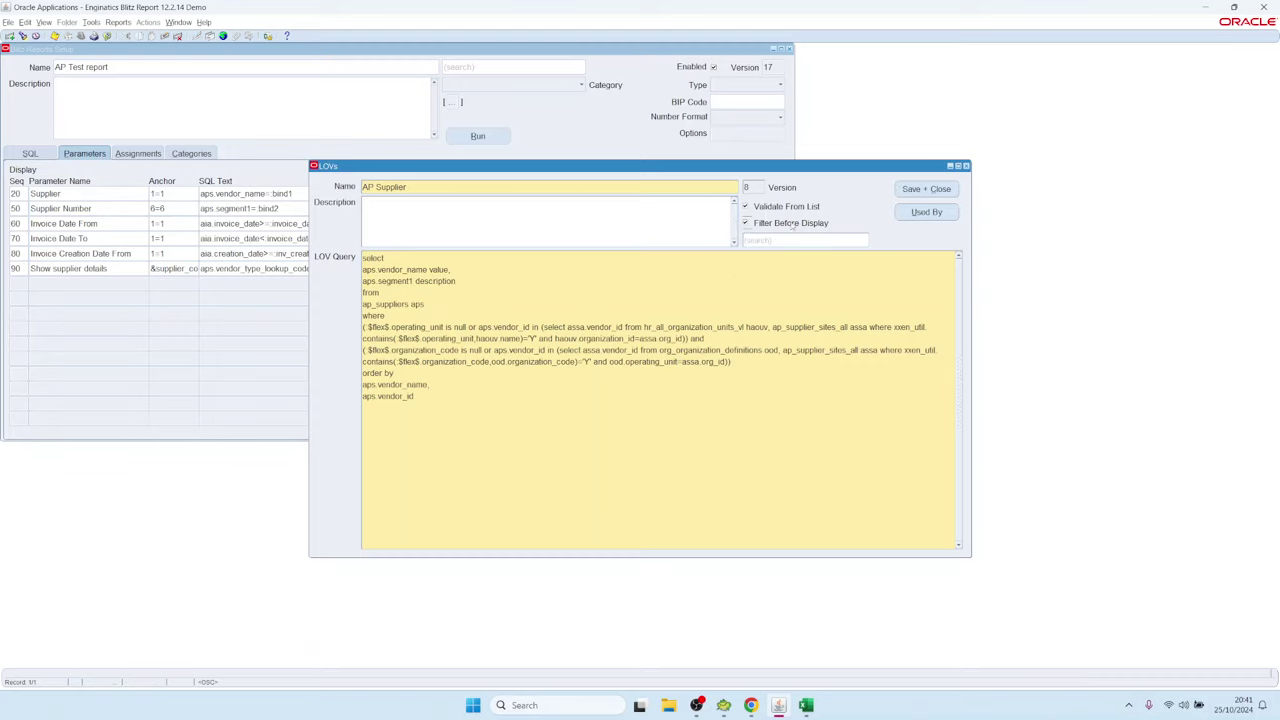
left_click(924, 189)
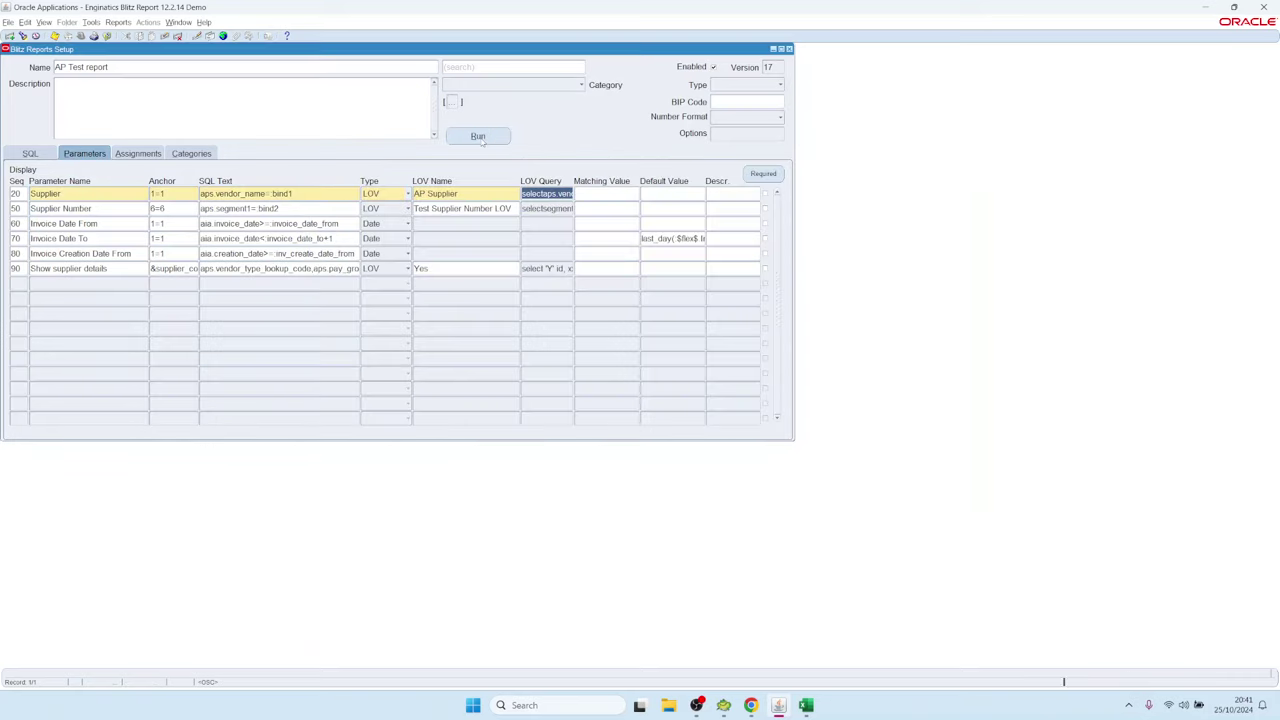
Open AP Test report's run form, filter the Supplier list of values by 3% and pick 3M Health Care.
left_click(479, 137)
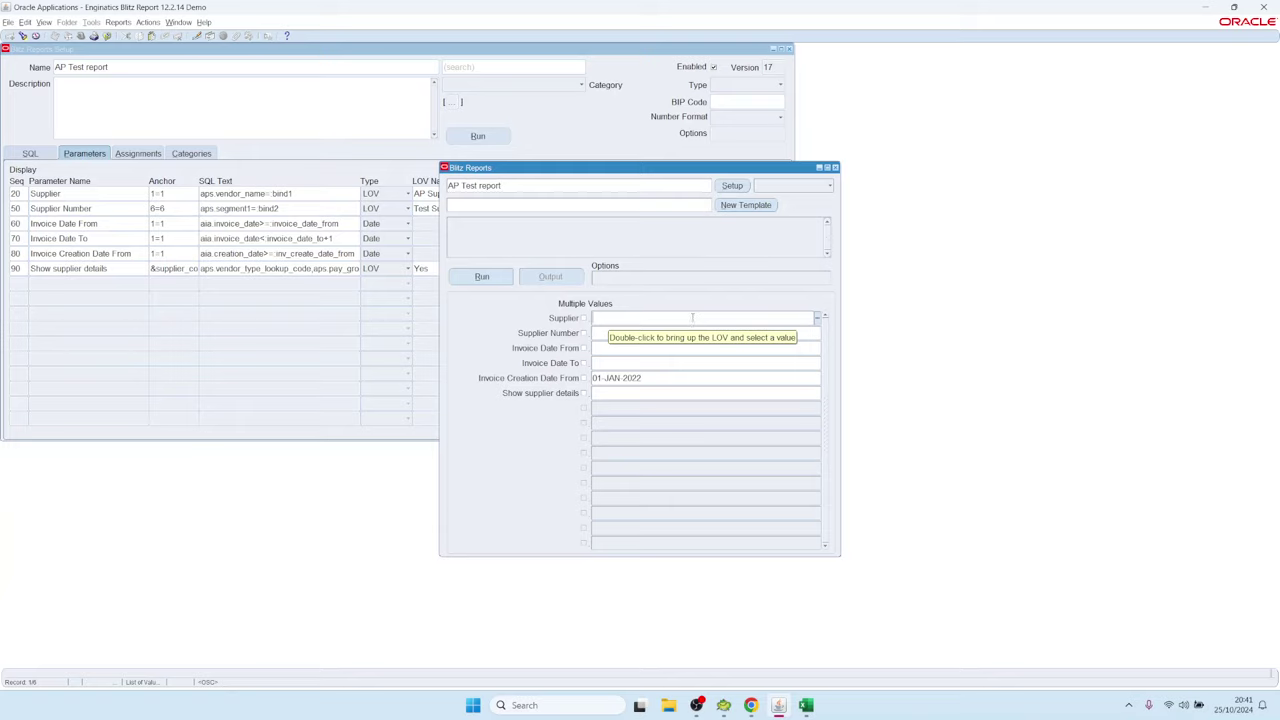
double_click(692, 317)
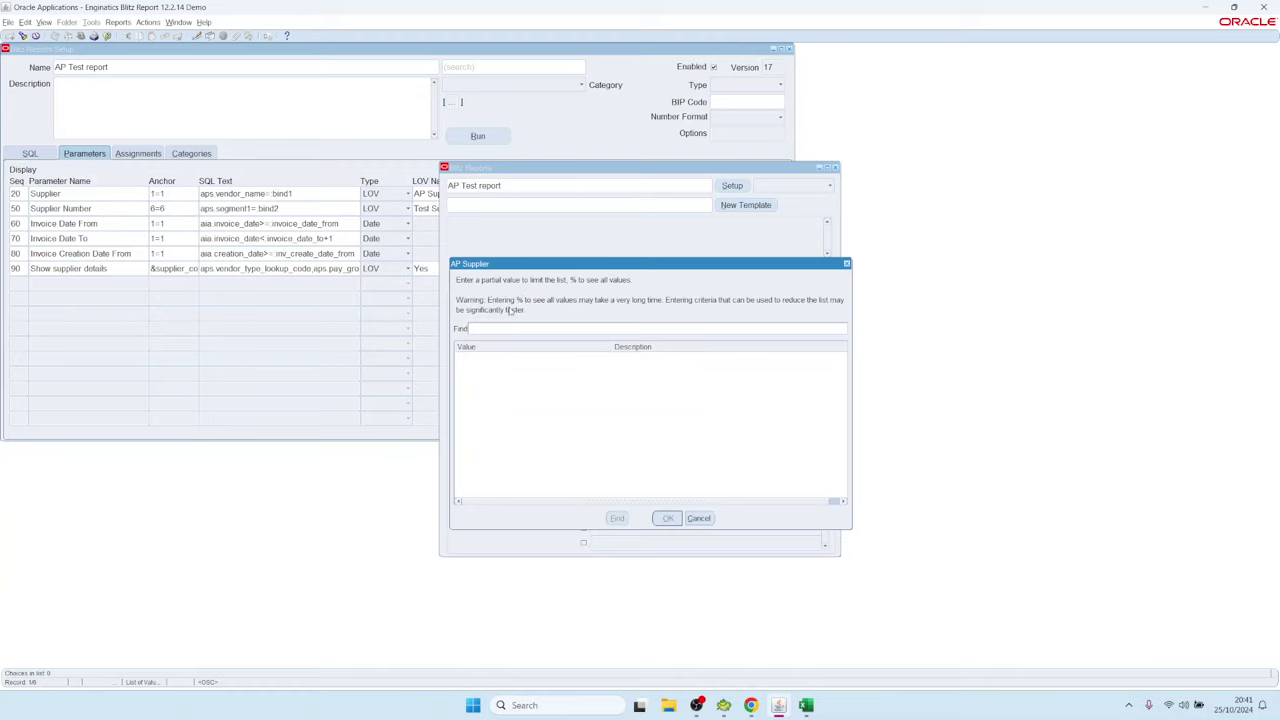
type("3%")
key("Return")
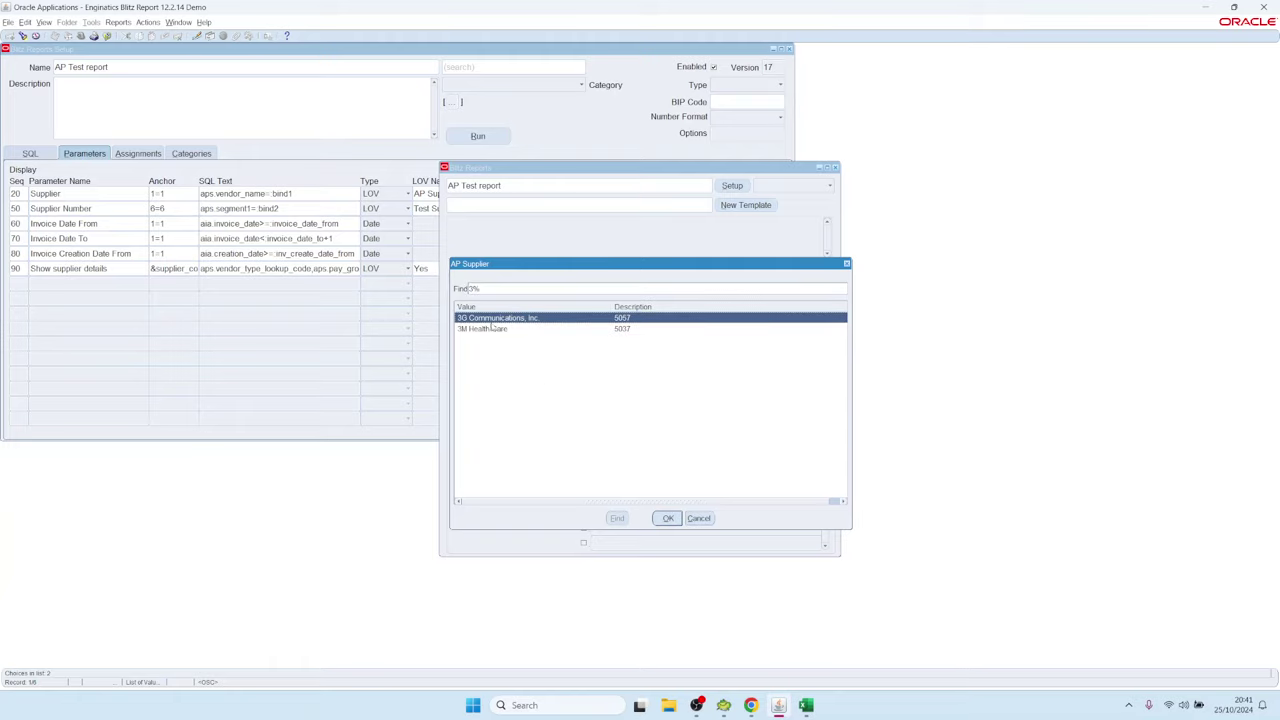
left_click(488, 330)
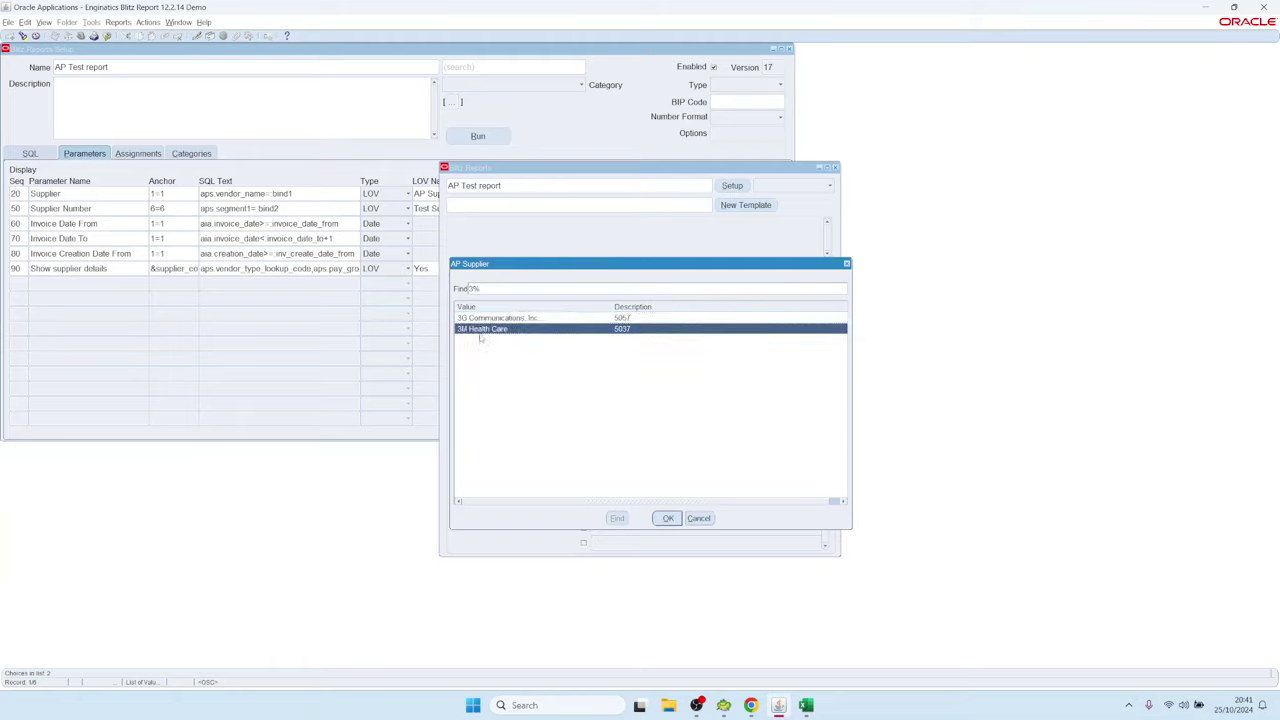
left_click(668, 518)
Replace the Supplier value by entering "a" and choosing ABC Supplier from the matching suppliers.
left_click(670, 318)
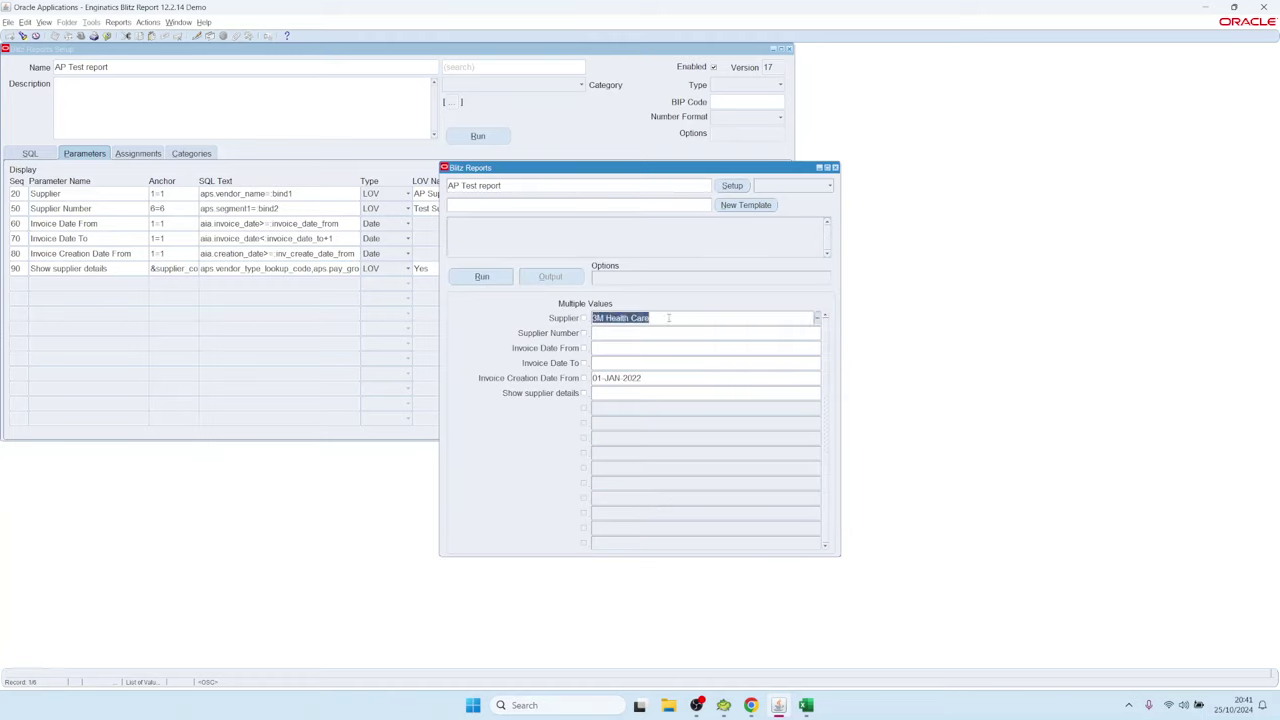
type("a")
key("Tab")
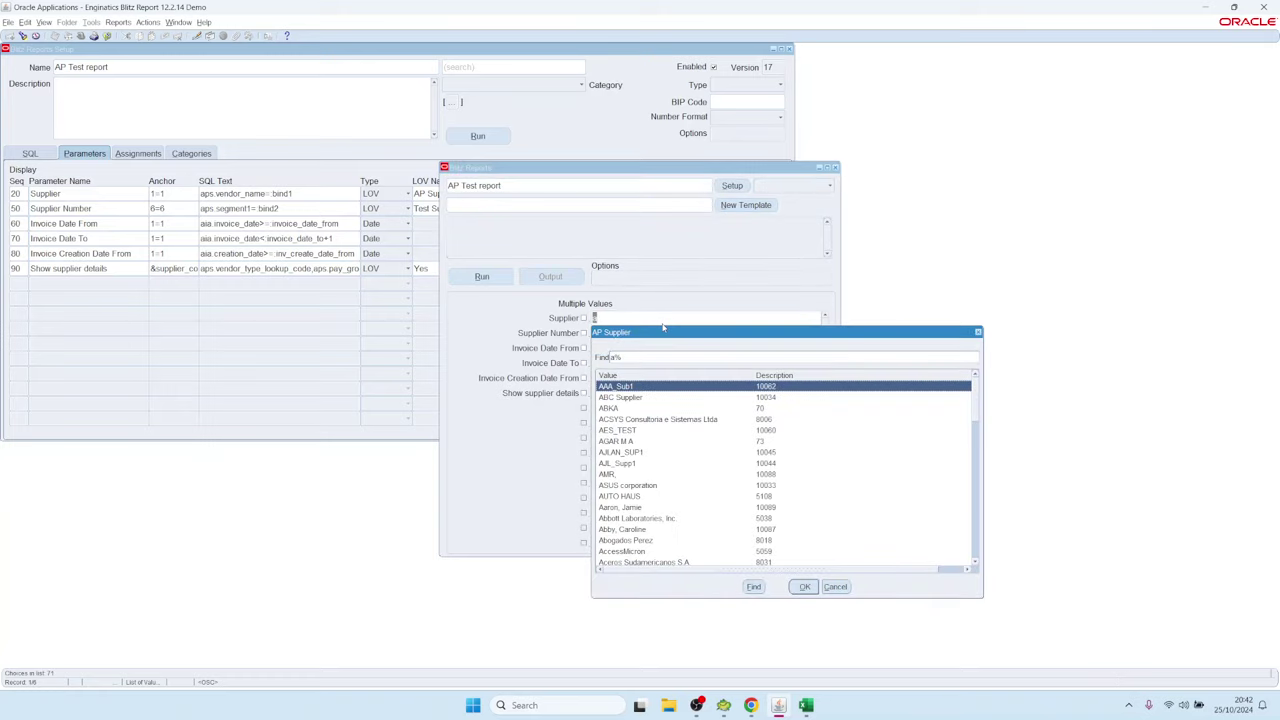
double_click(628, 398)
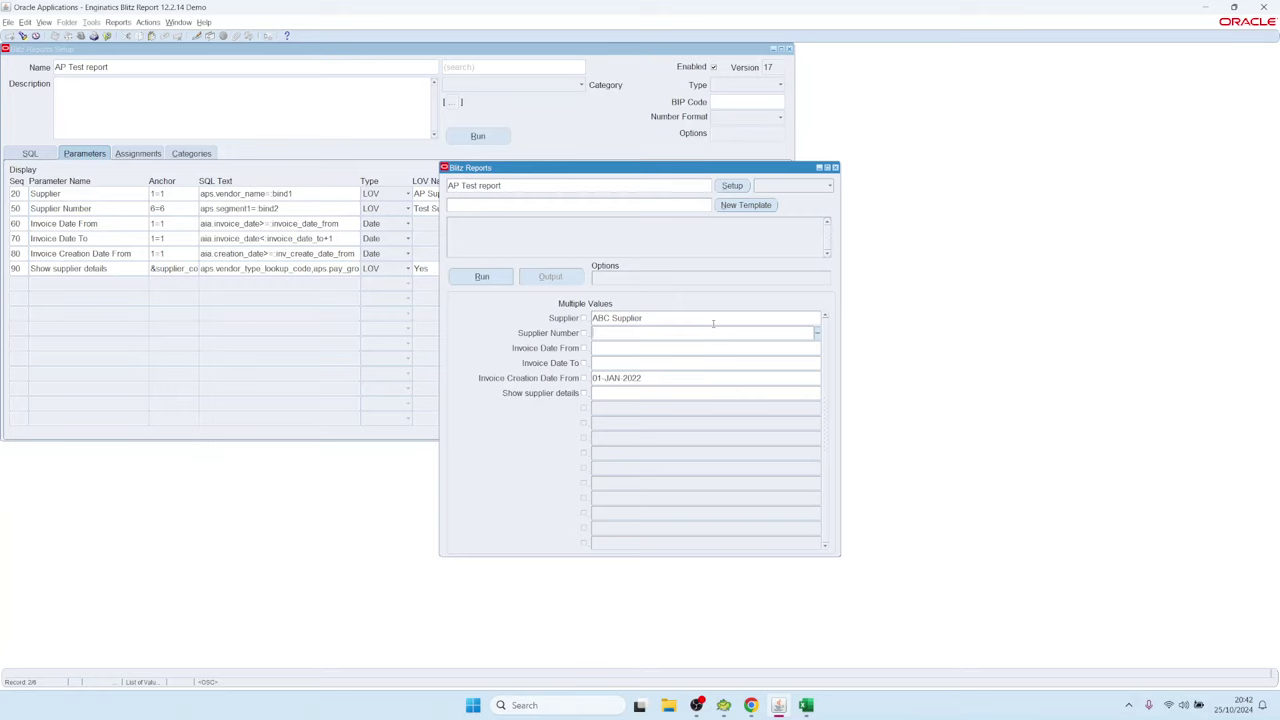
Return to the report setup, reopen the AP Supplier LOV, turn off Filter Before Display and save the LOV.
left_click(732, 187)
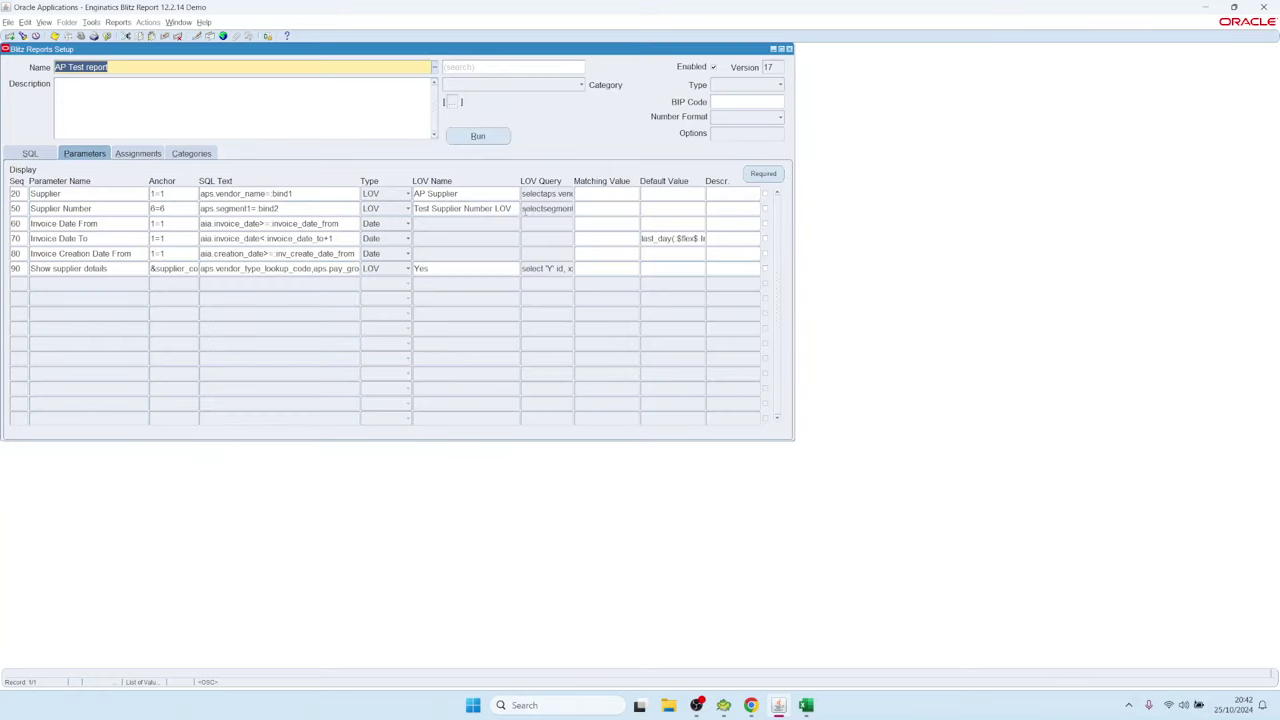
double_click(545, 194)
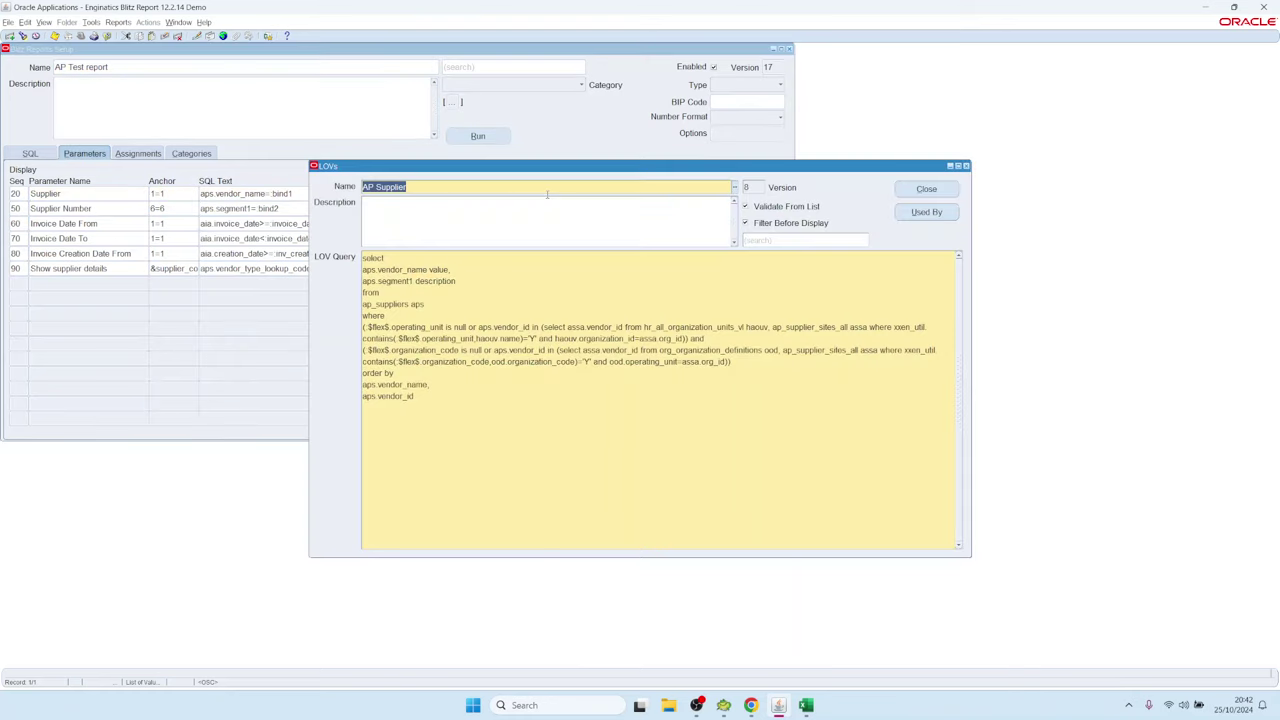
left_click(746, 223)
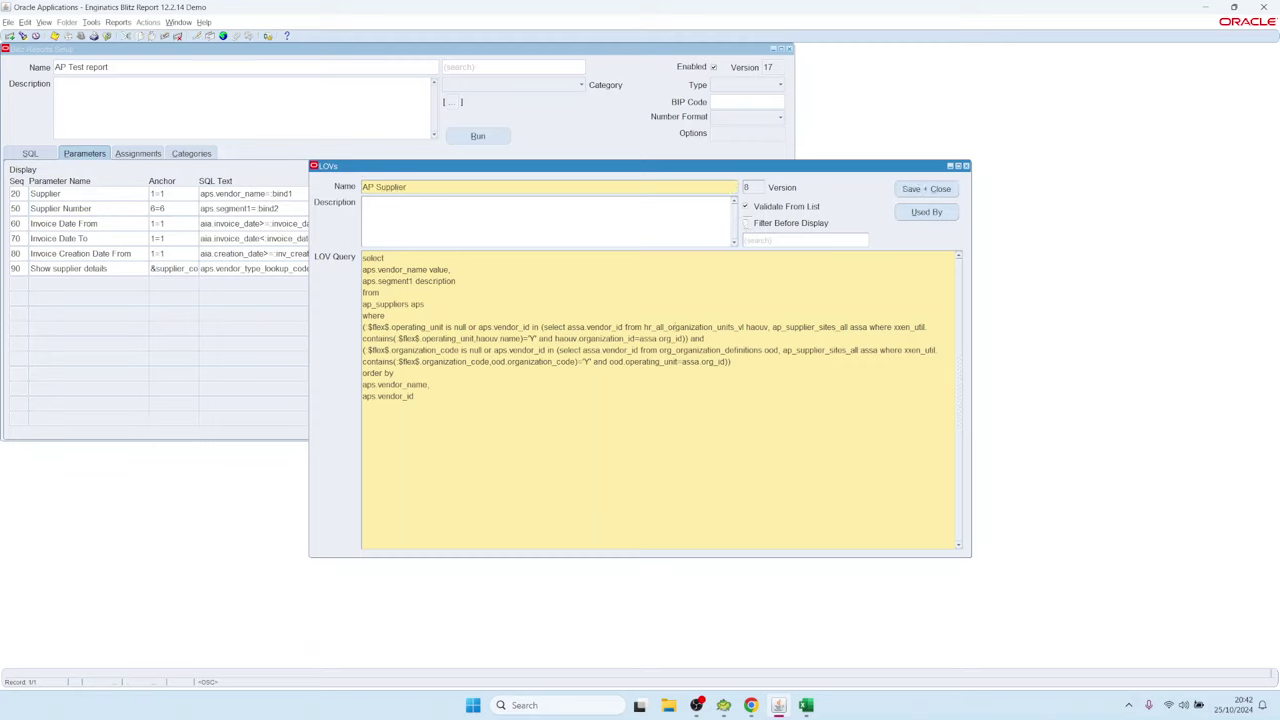
key("ctrl+s")
left_click(417, 186)
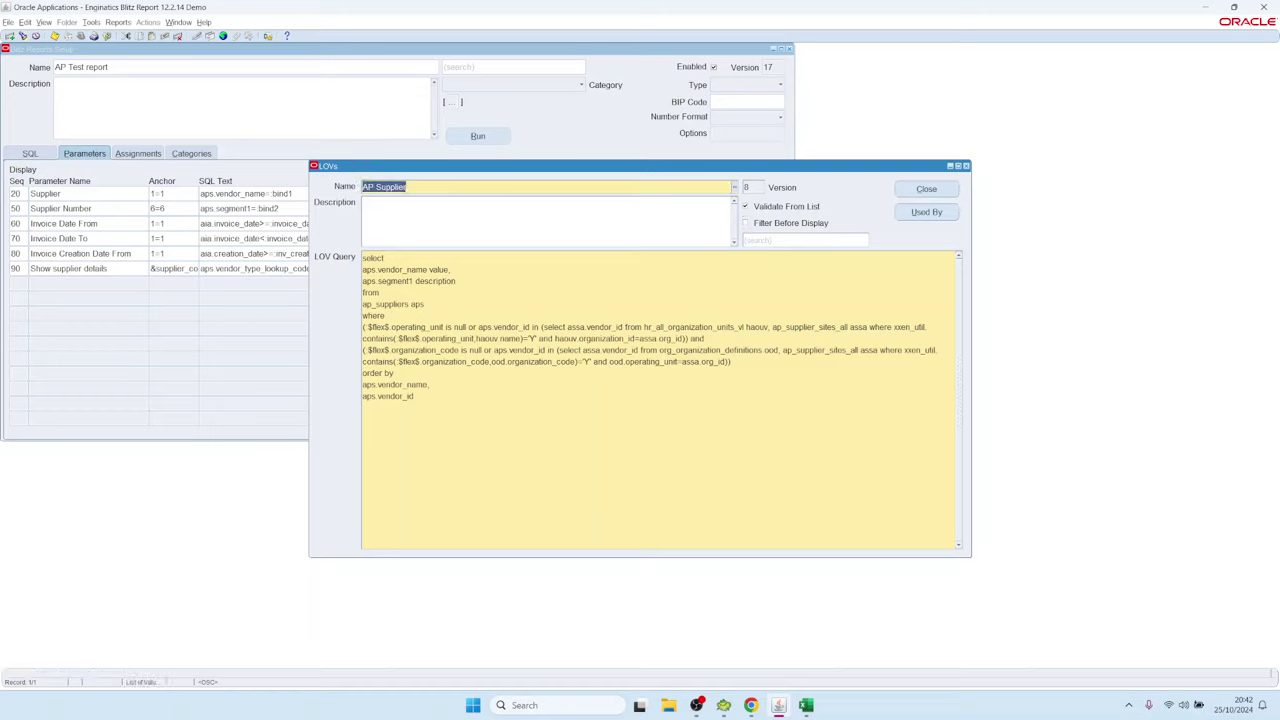
left_click_drag(552, 171, 556, 166)
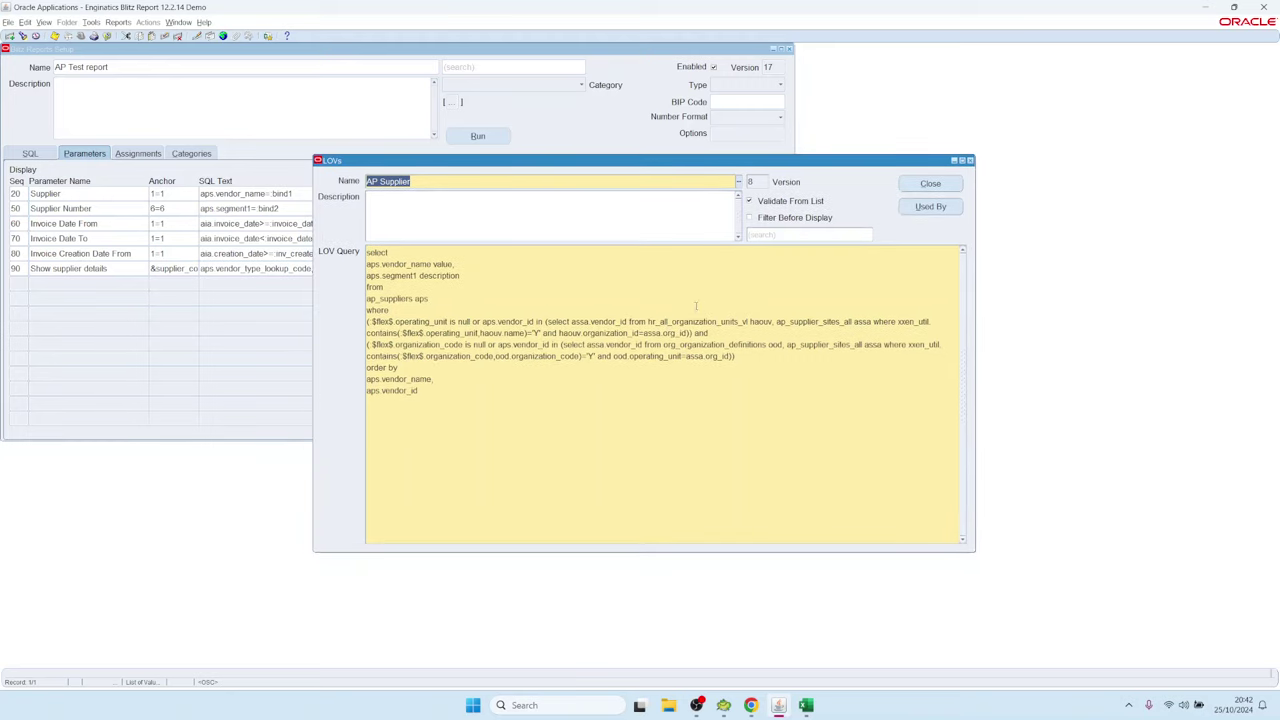
Display the reports that use the AP Supplier LOV and open AP Invoice Payments from that list.
left_click(930, 206)
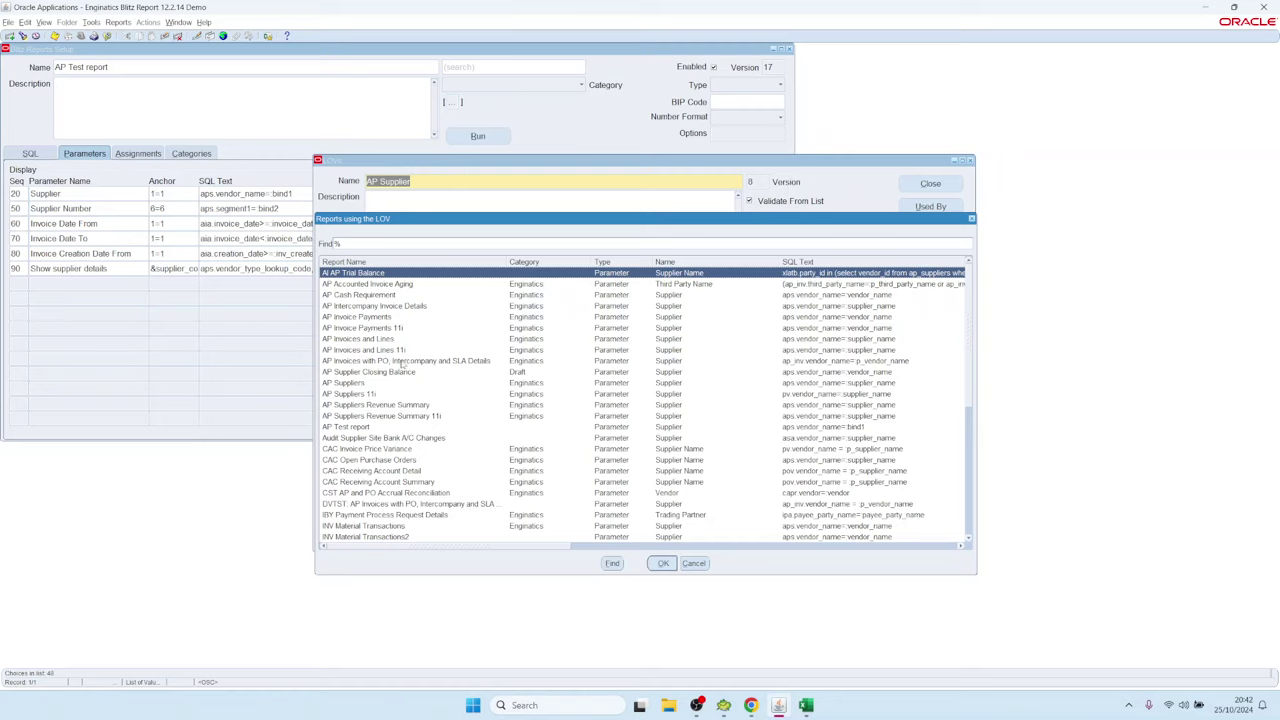
left_click(618, 329)
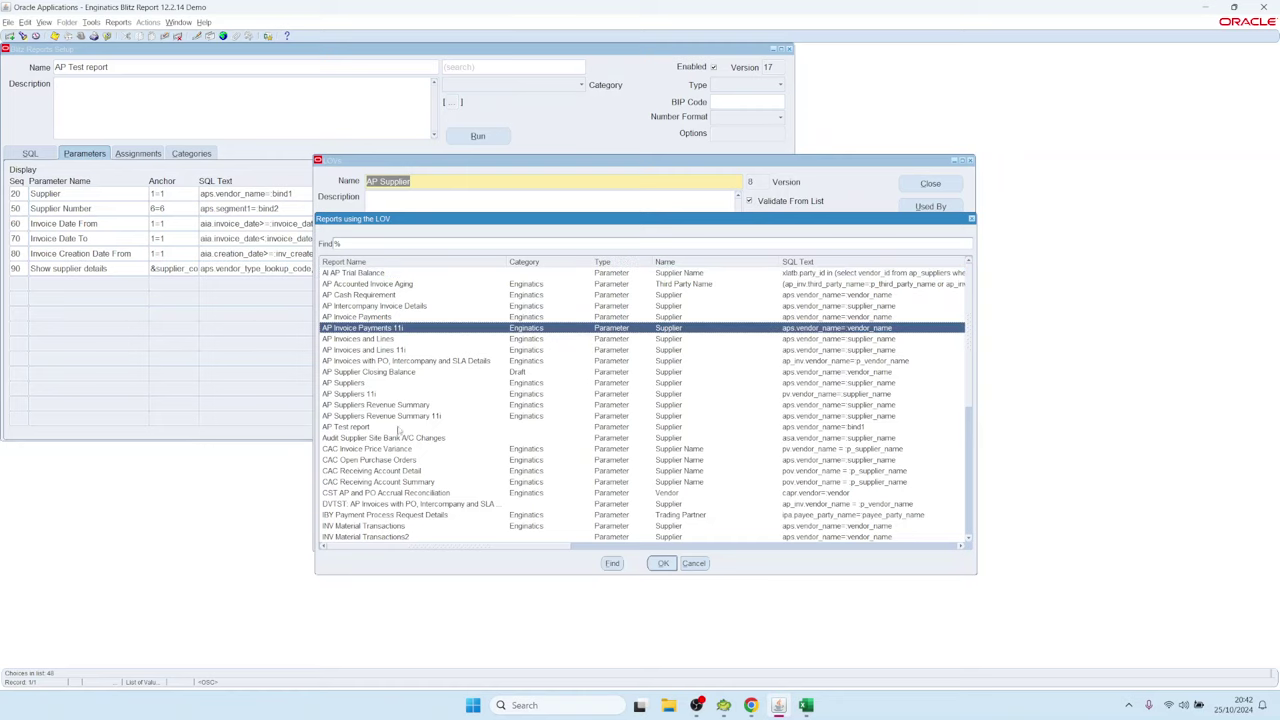
left_click(400, 428)
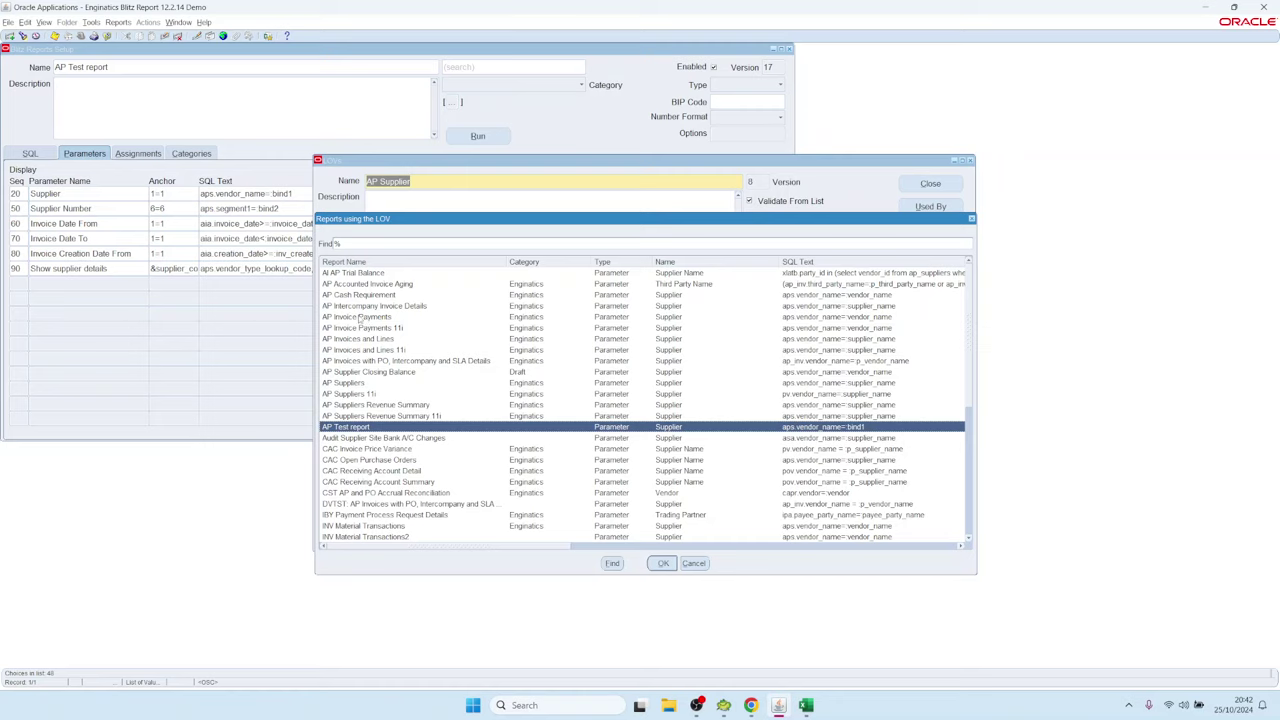
left_click(360, 319)
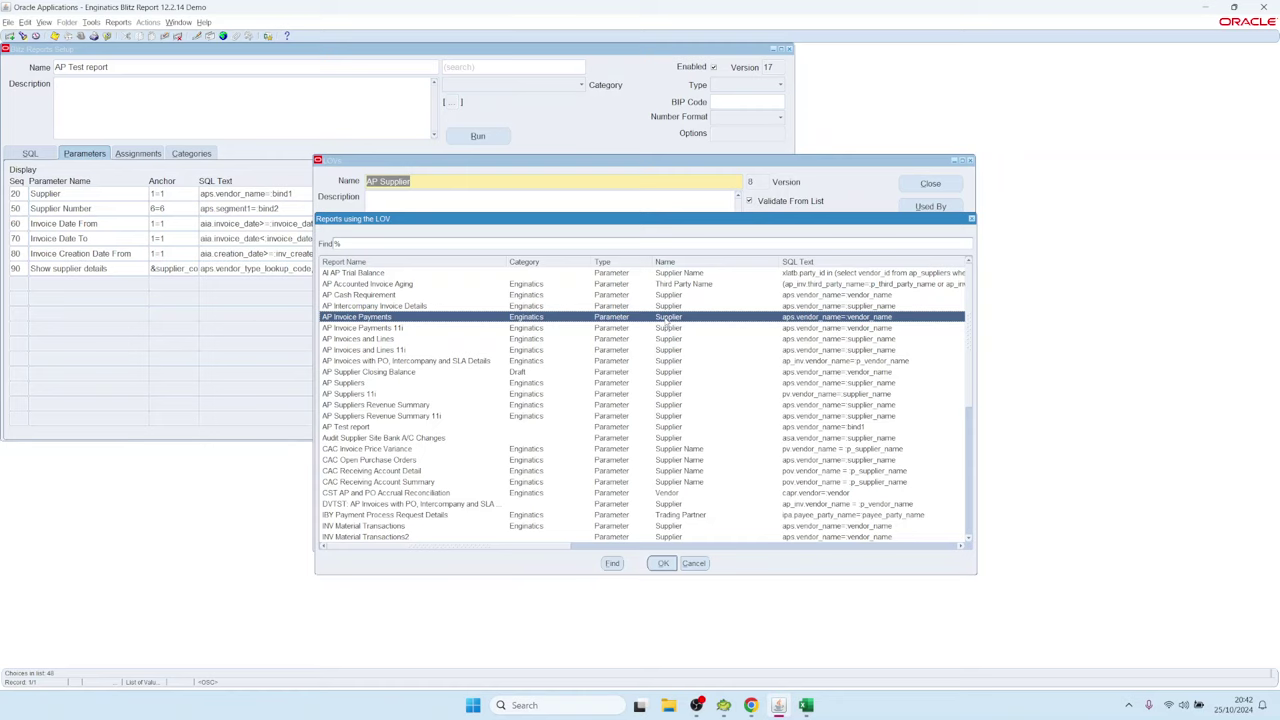
double_click(666, 319)
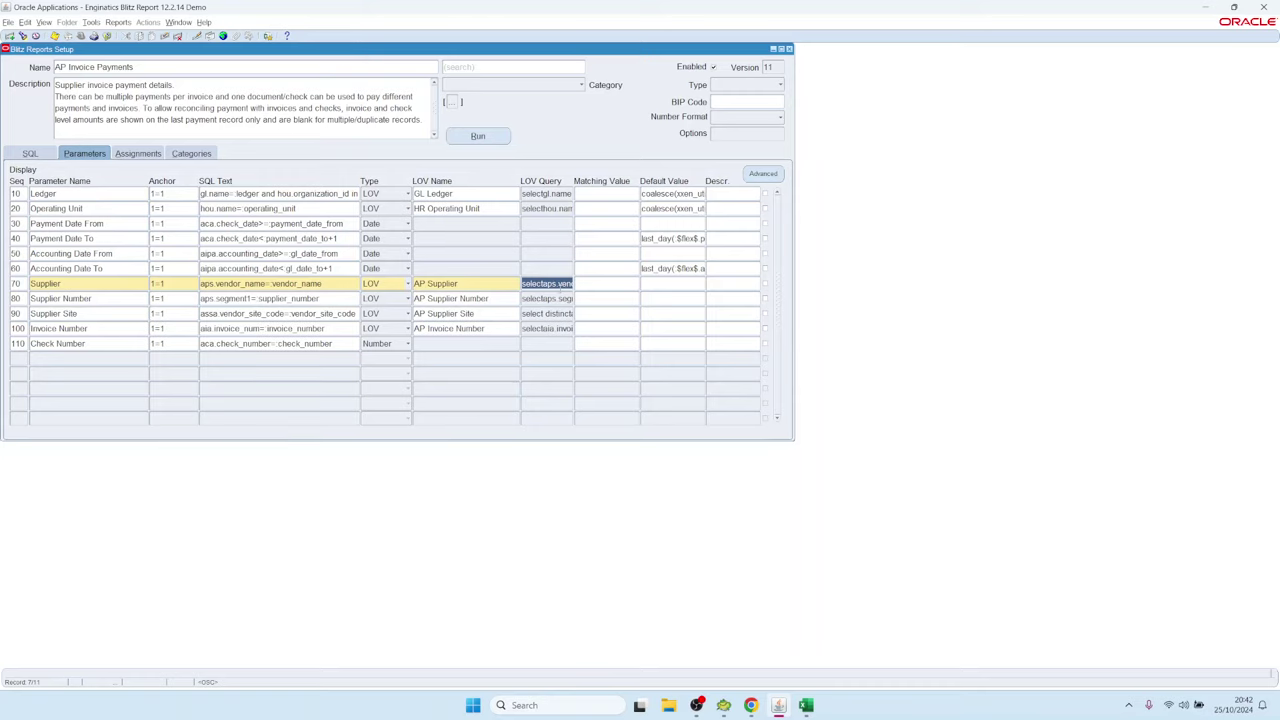
Open the AP Supplier LOV from AP Invoice Payments and go back to AP Test report through its list of using reports.
double_click(554, 284)
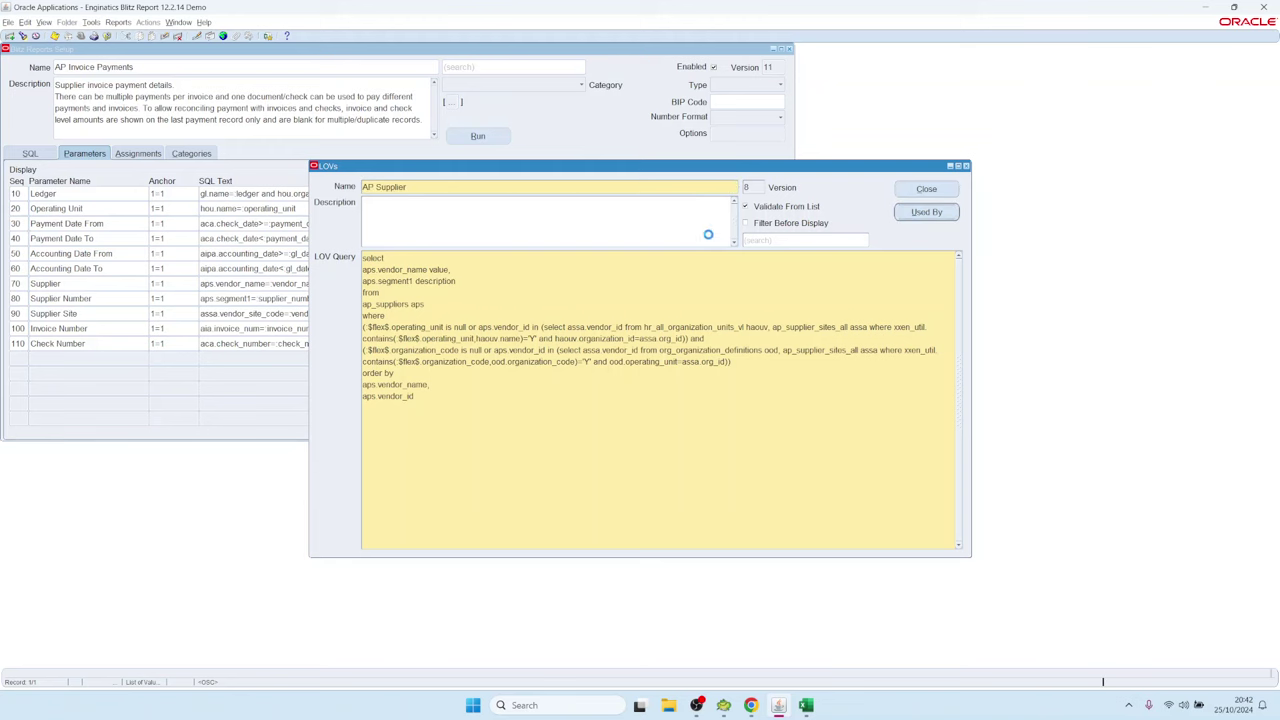
left_click(362, 427)
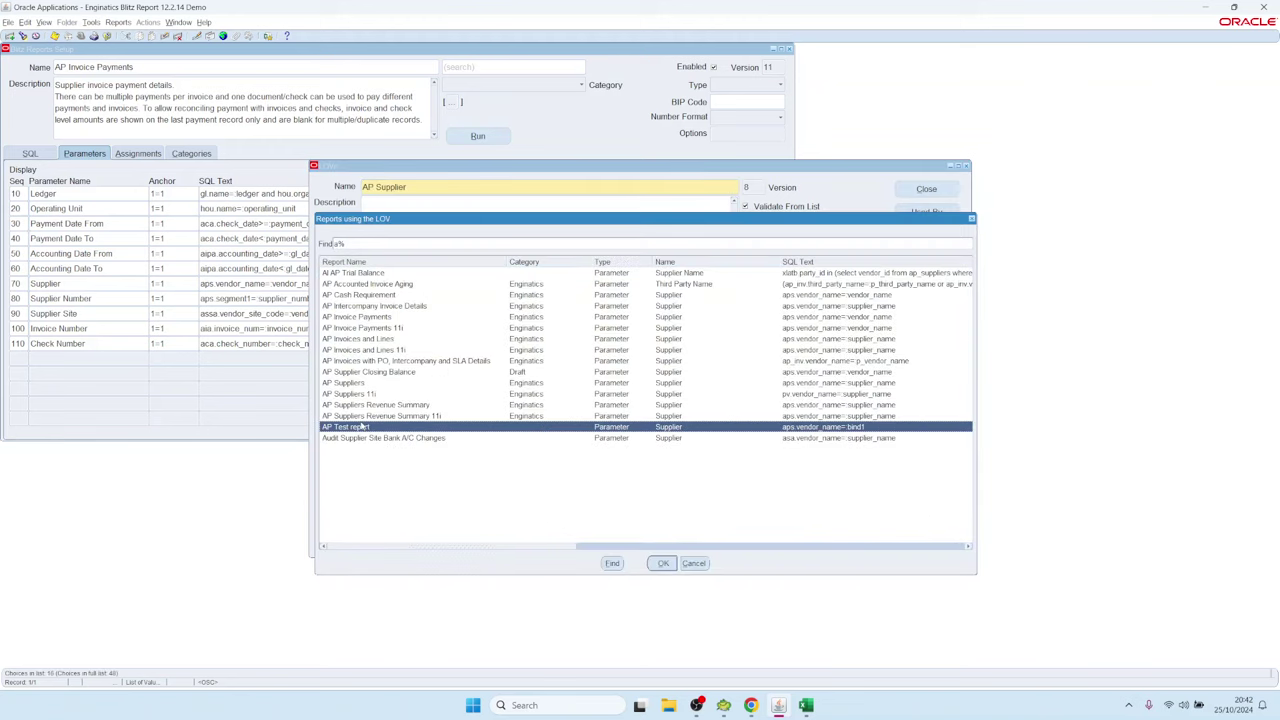
double_click(362, 427)
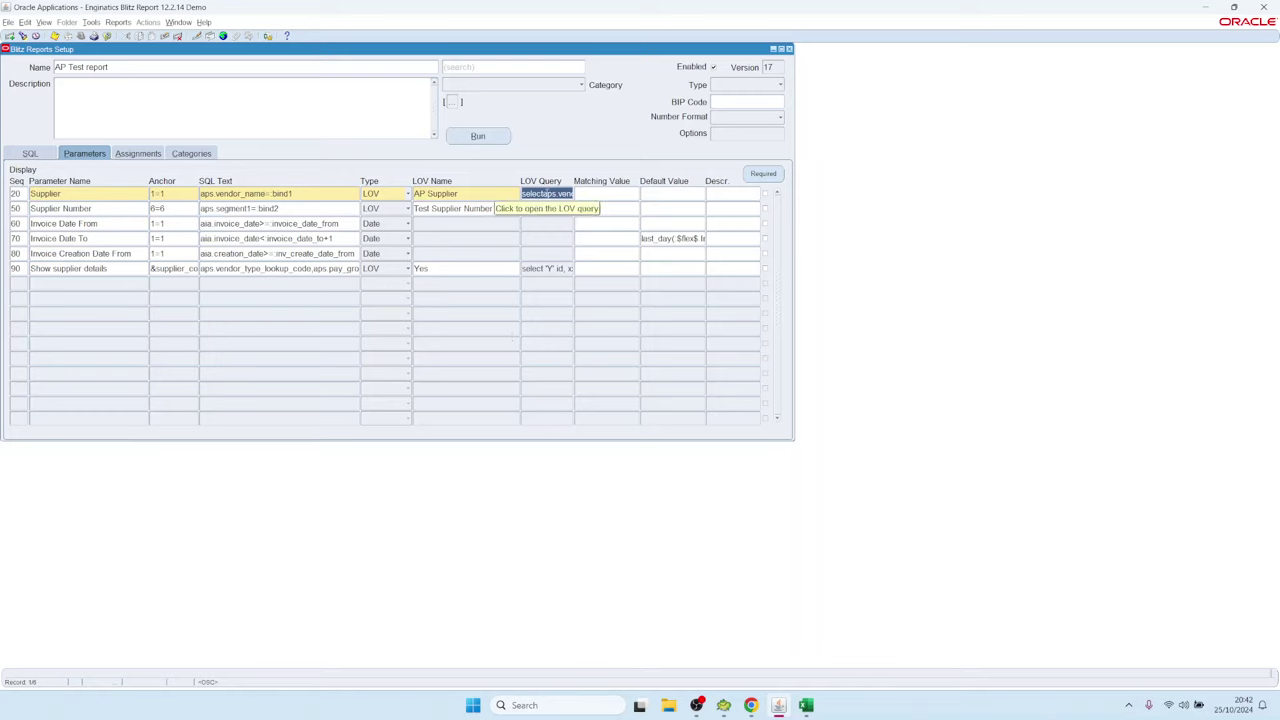
Open the Supplier parameter's LOV, search the LOVs for ap_suppliers, look through the matching LOVs, and clear the search.
double_click(546, 193)
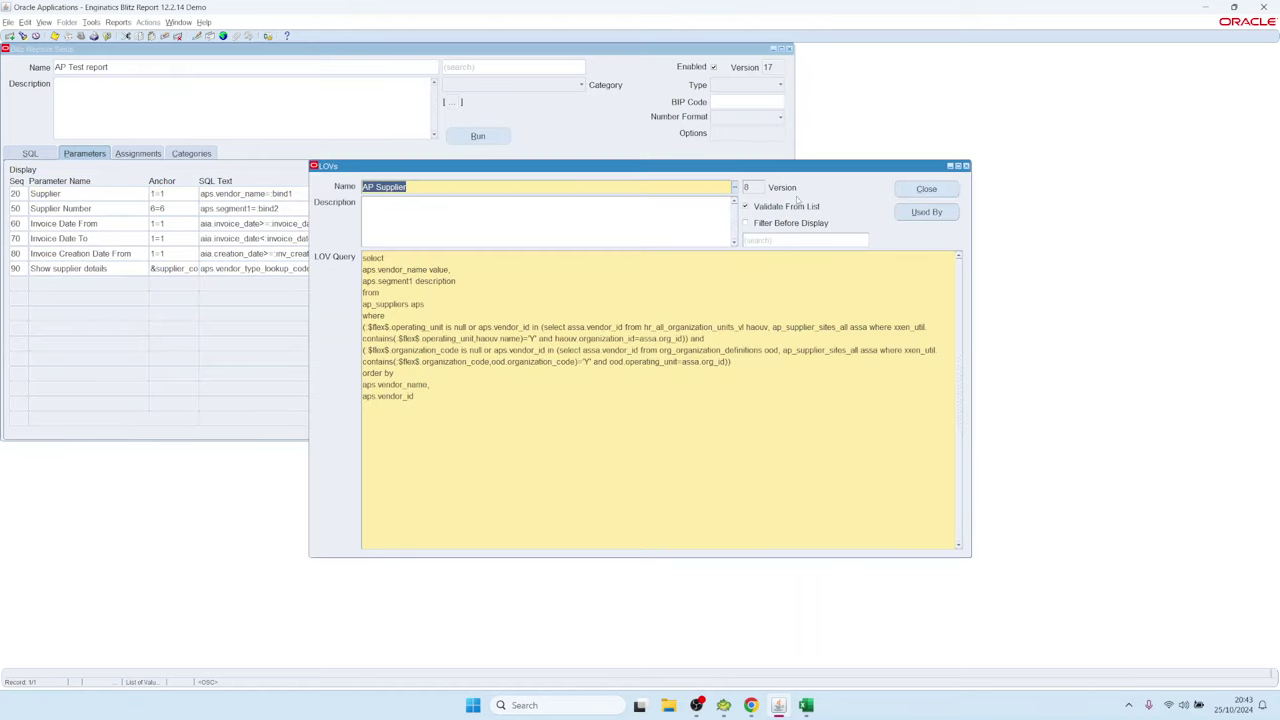
left_click(775, 241)
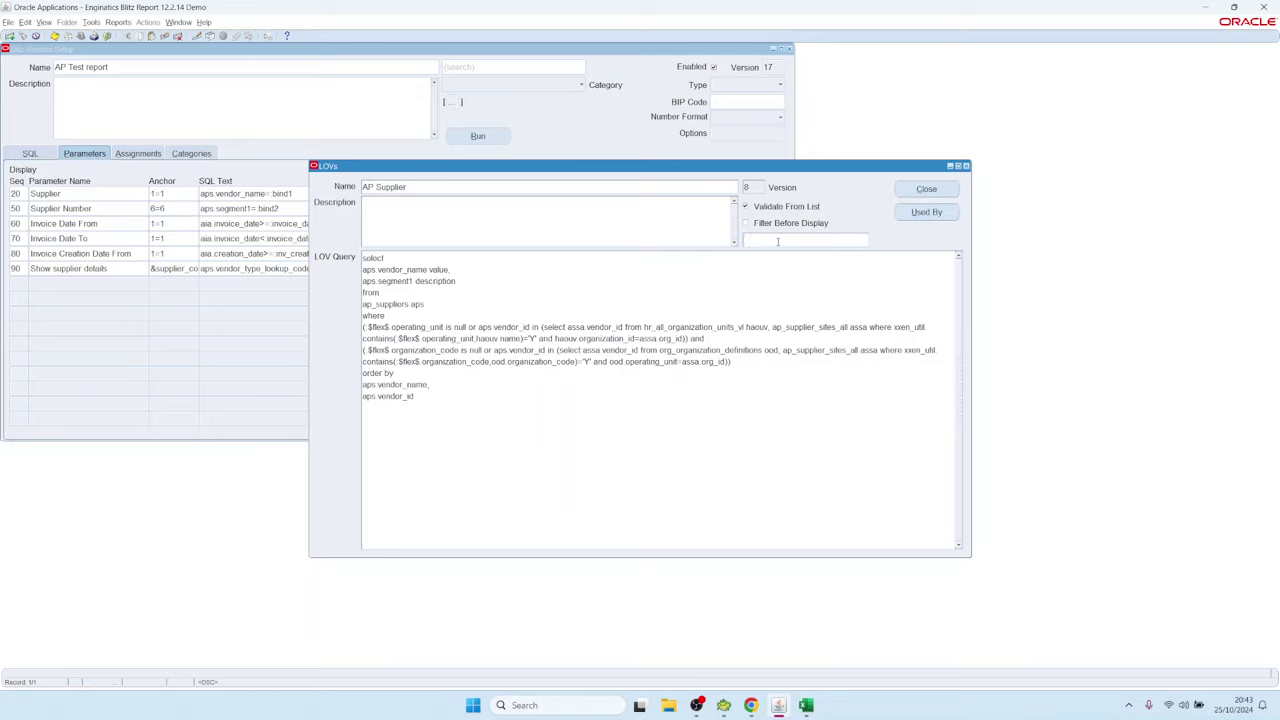
type("ap_suppliers")
key("Return")
key("Down")
key("Down")
key("Down")
key("Down")
key("Down")
key("Down")
key("Down")
key("Down")
key("Down")
key("Down")
key("Down")
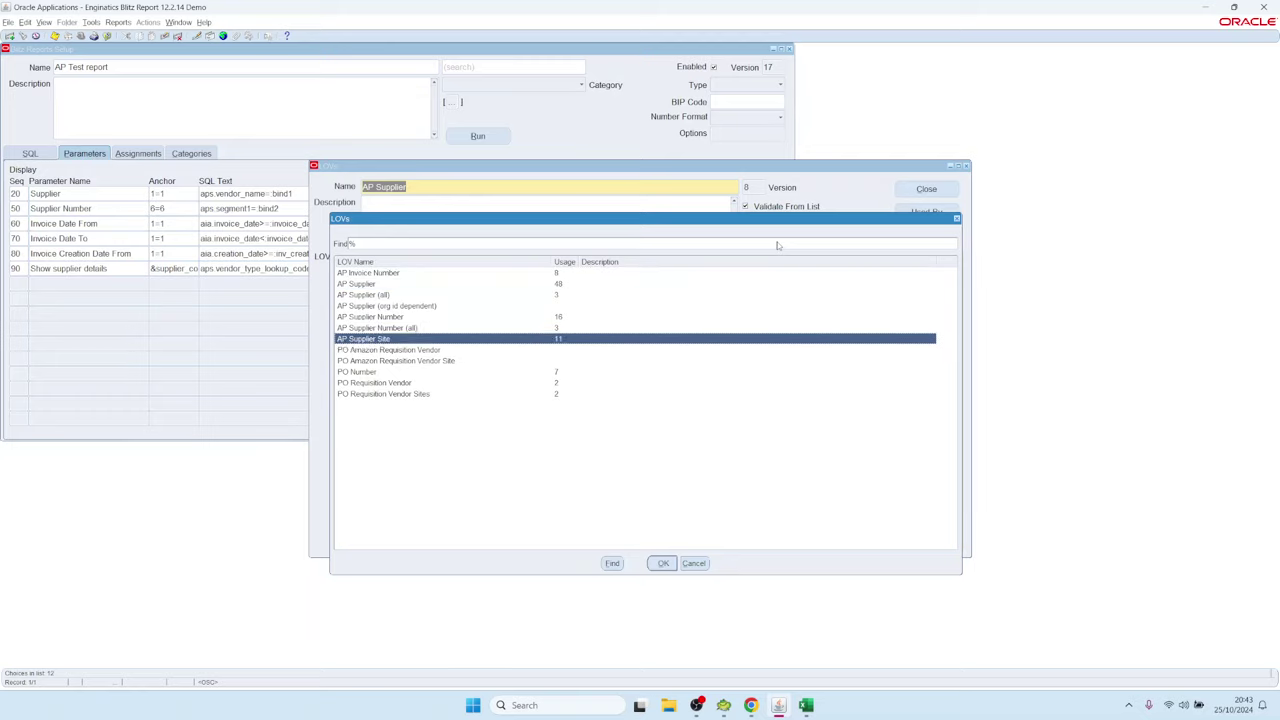
key("Up")
key("Up")
key("Up")
key("Up")
key("Up")
key("Up")
key("Up")
key("Up")
key("Up")
key("Up")
key("Up")
key("Down")
key("Down")
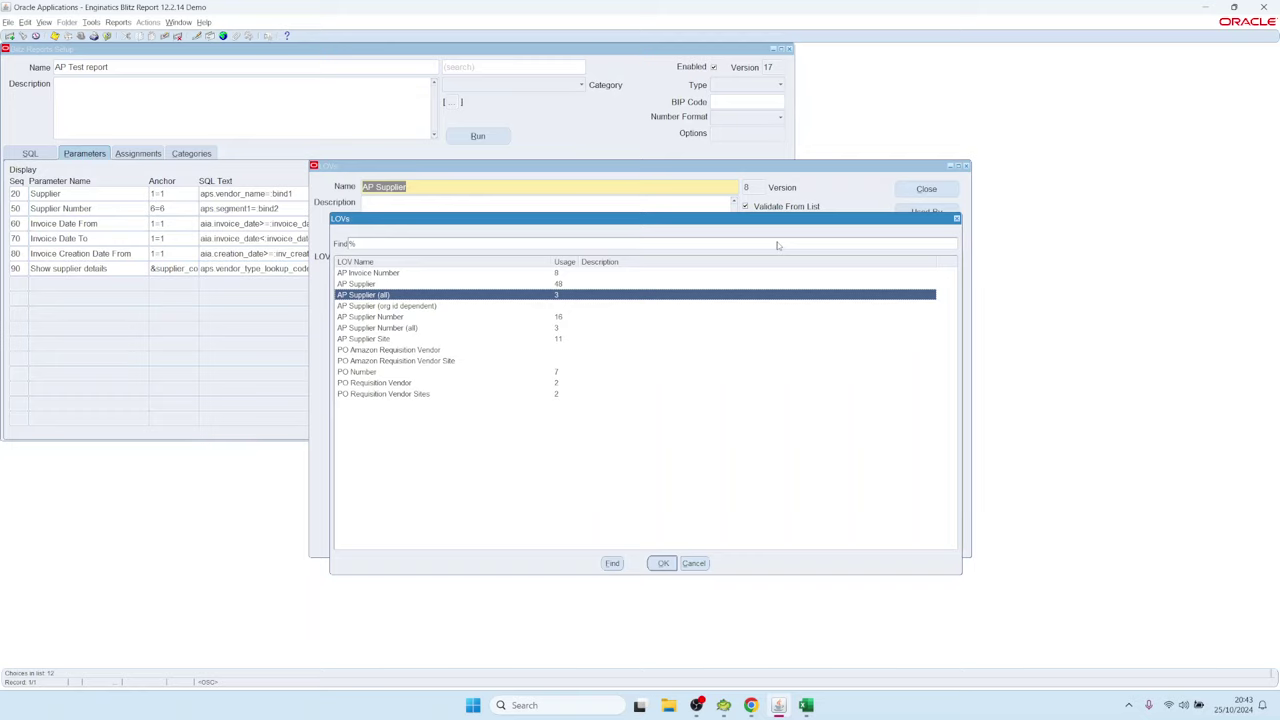
left_click(695, 564)
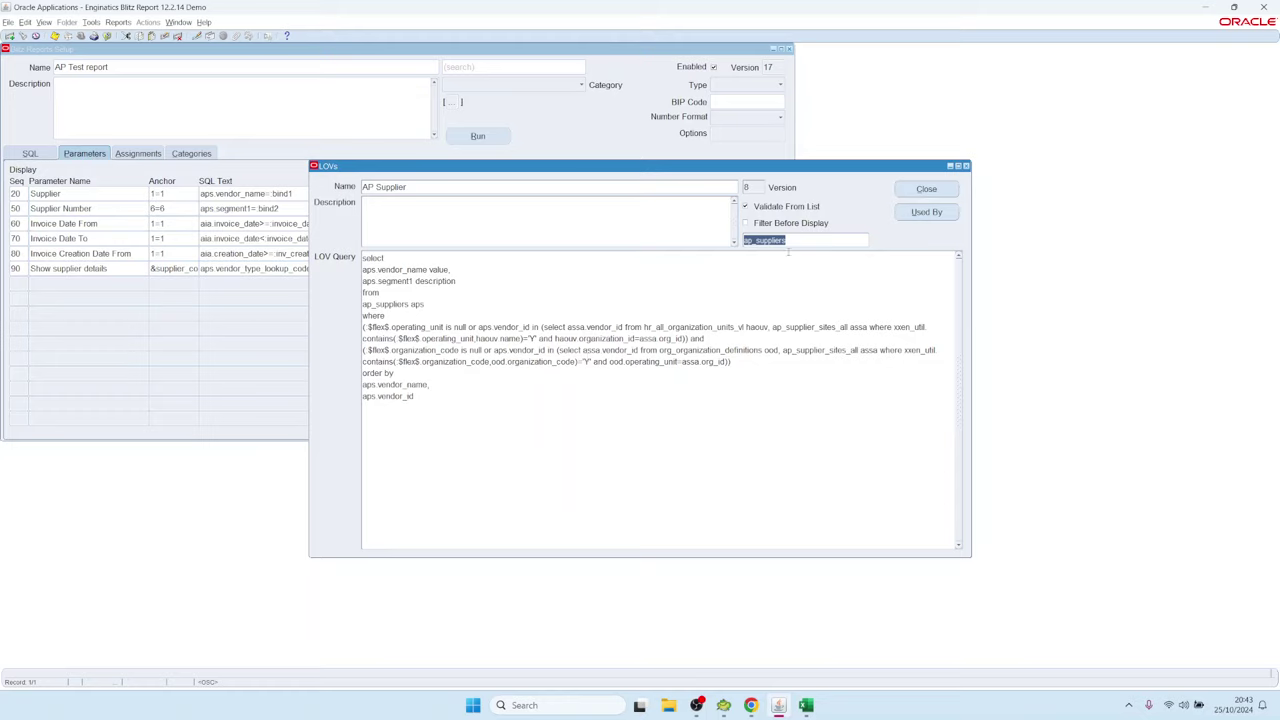
key("Delete")
Close the LOV, reopen AP Test report's run form and choose ABC Supplier from the Supplier values starting with "a".
left_click(926, 189)
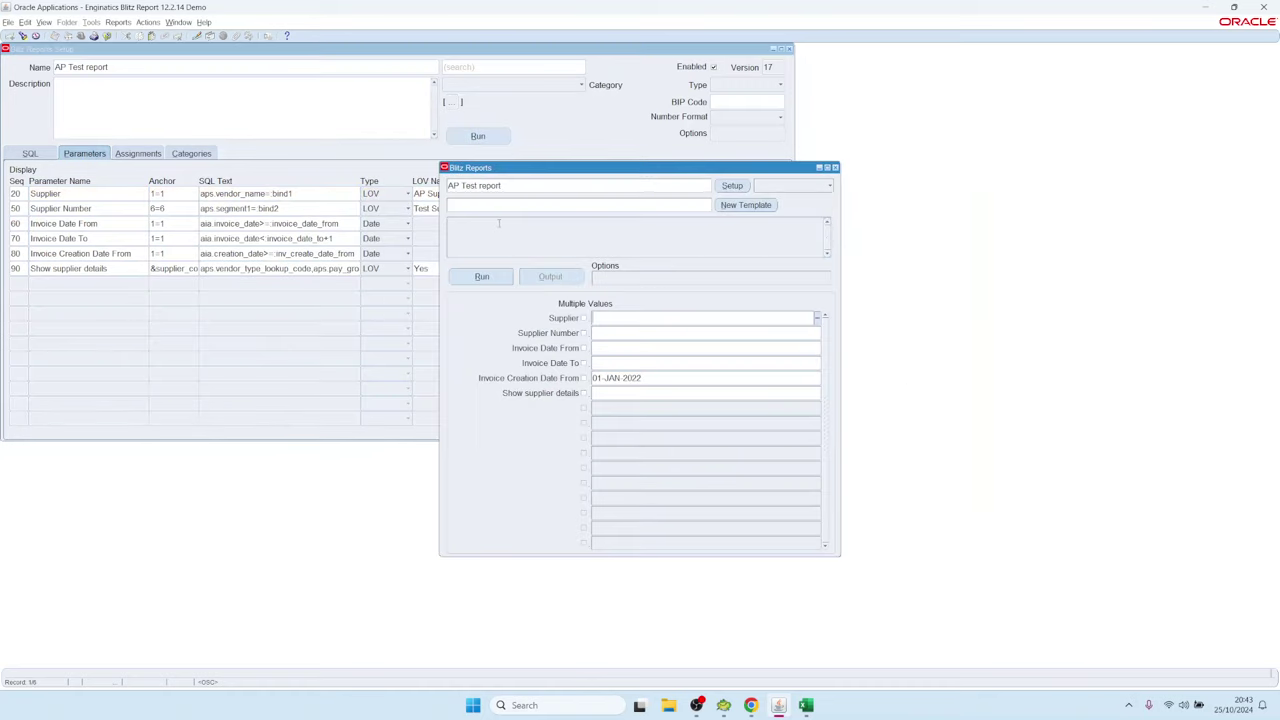
double_click(605, 320)
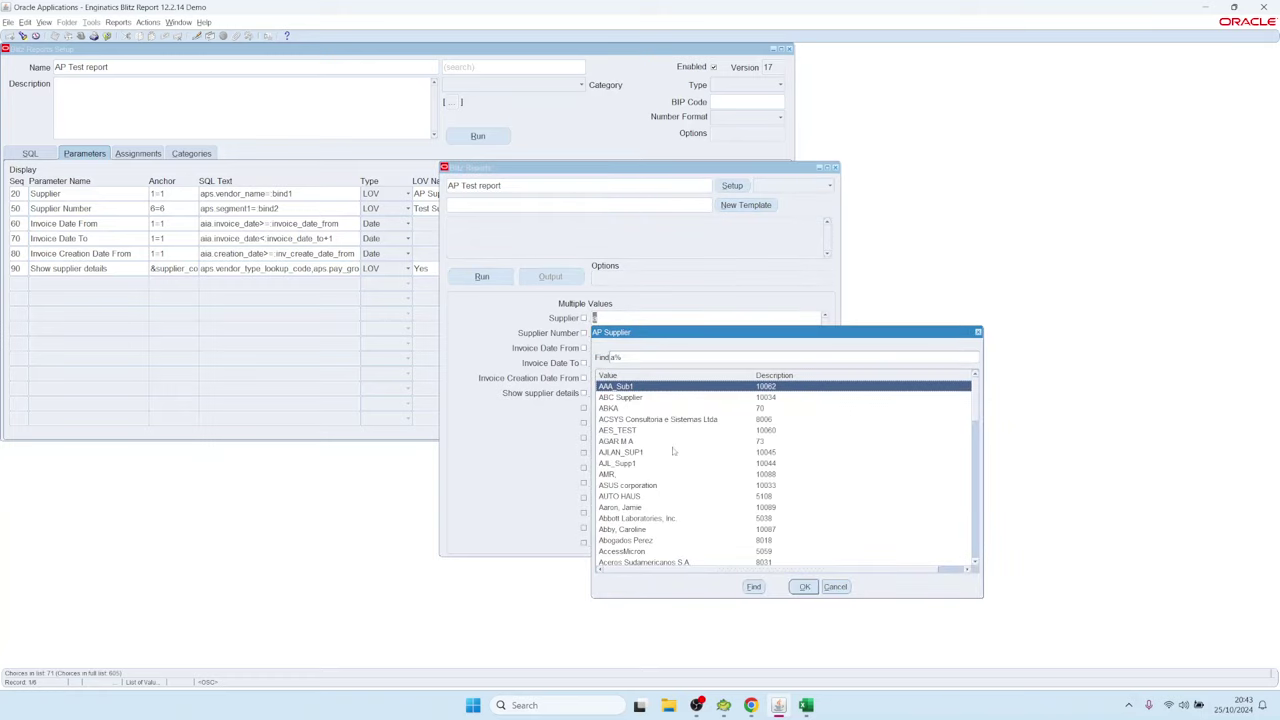
double_click(622, 399)
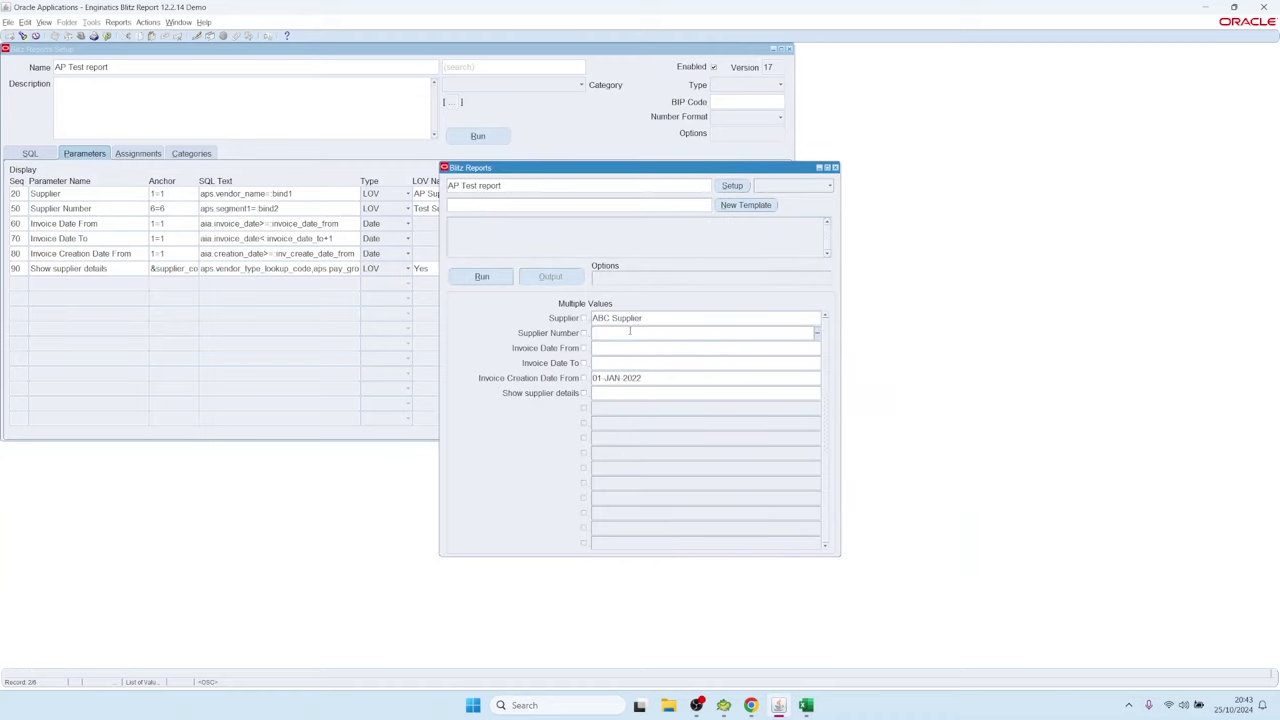
Re-enter the Supplier value as A% and choose ABC Supplier from the list of values.
key("Up")
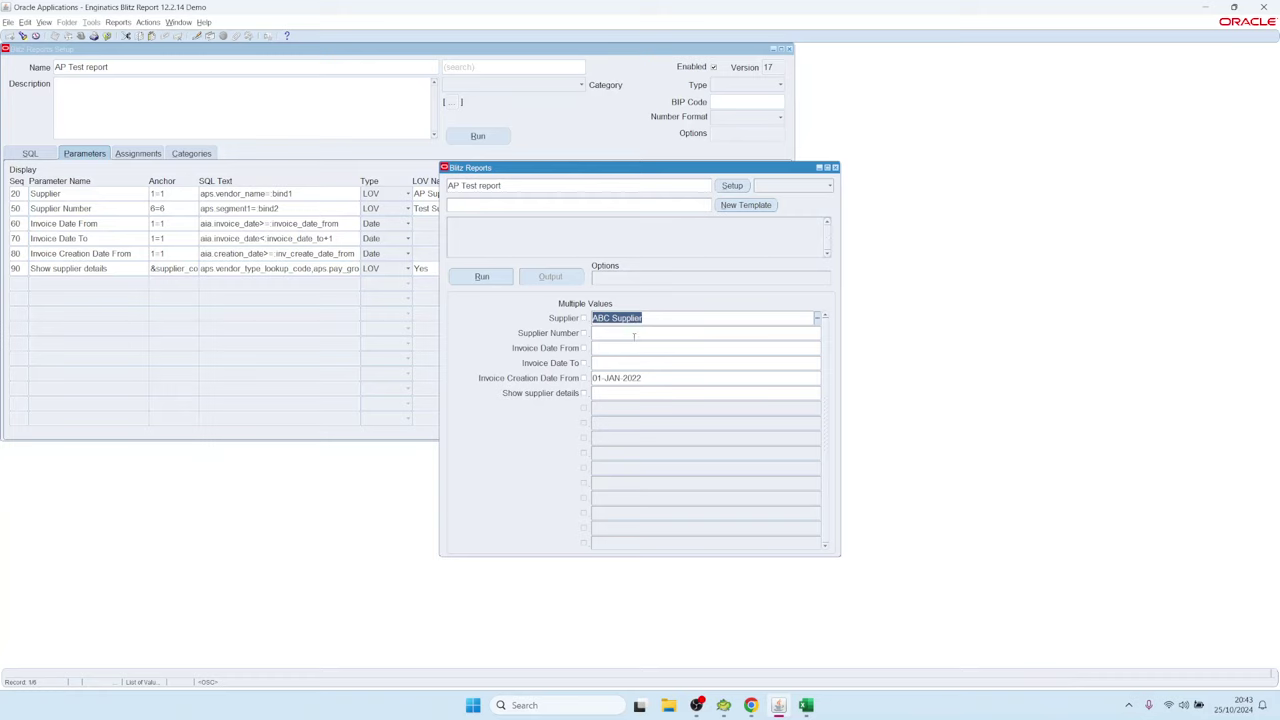
type("A%")
key("Tab")
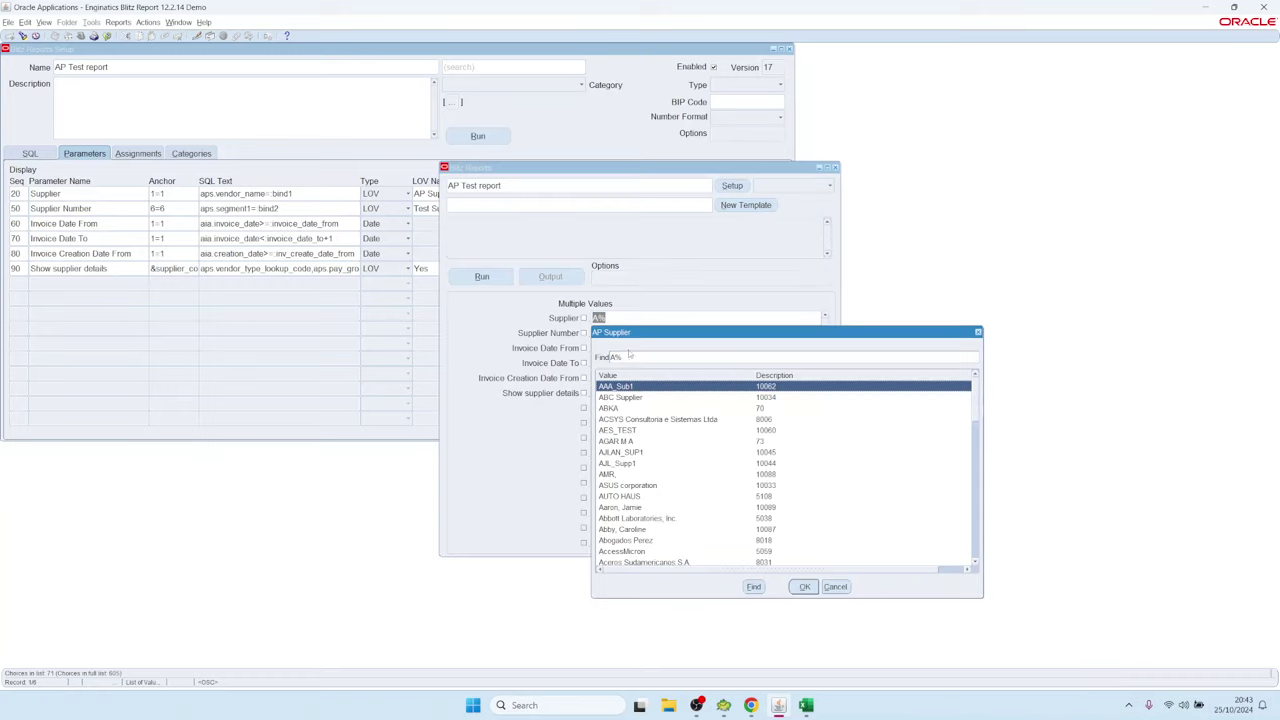
double_click(626, 398)
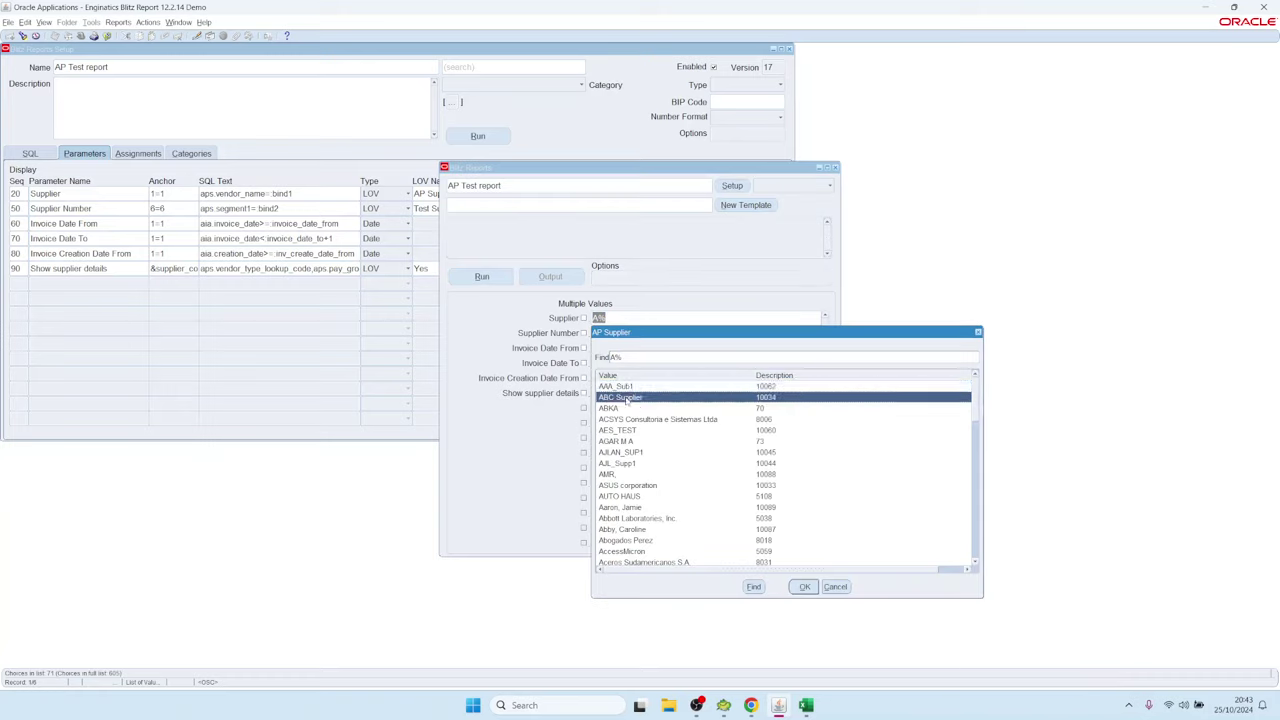
Return to the report setup and change the Supplier parameter's SQL text to upper(aps.vendor_name) like upper(:bind1).
left_click(732, 188)
left_click(263, 194)
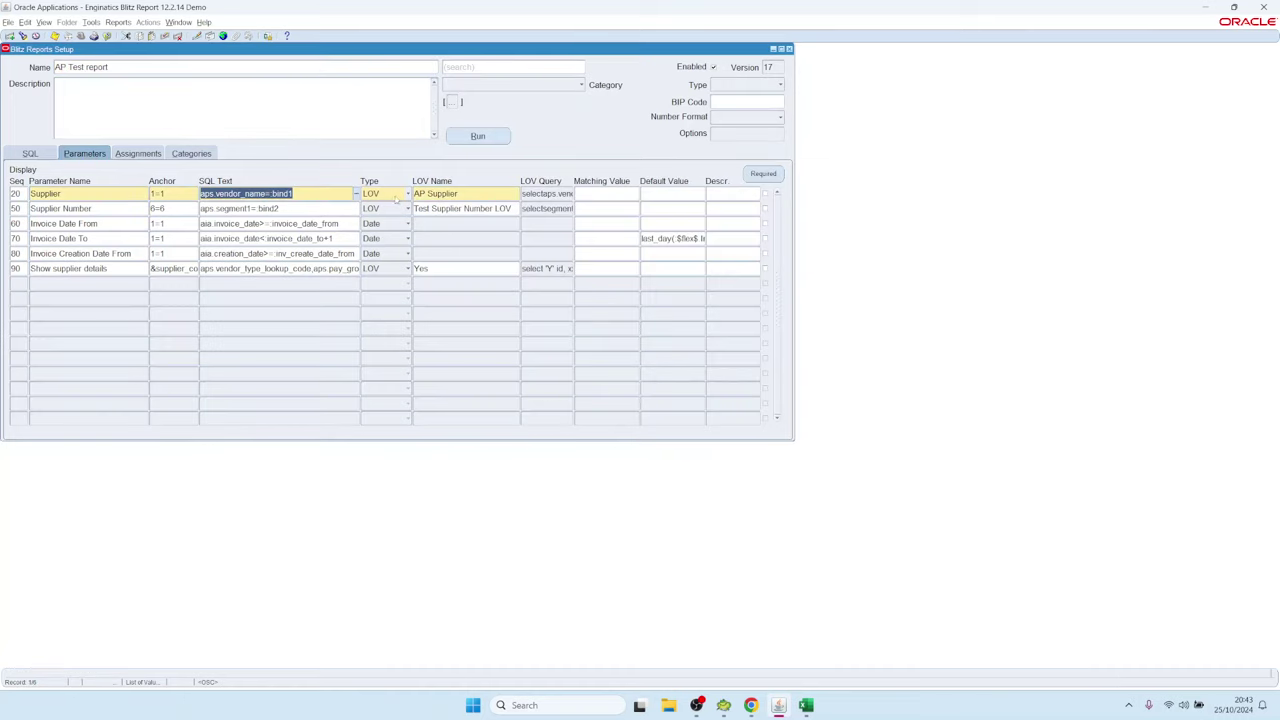
left_click(267, 193)
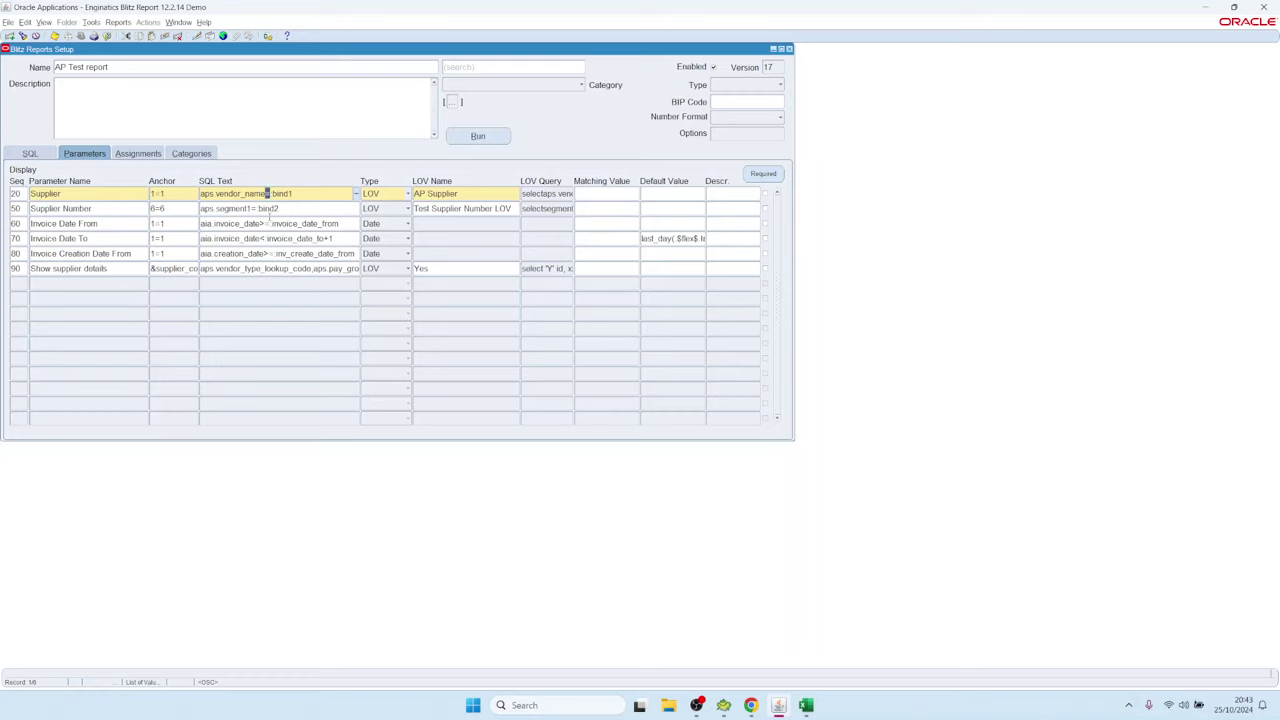
key("BackSpace")
type("like")
key("Home")
type("upper(")
type(")")
key("Right")
key("Right")
key("Right")
key("Right")
key("Right")
key("Right")
type("upper(")
key("End")
type(")")
Rename the Supplier parameter as Supplier like, check it in the report's run form, and return to the setup.
key("shift+Tab")
key("shift+Tab")
type("like")
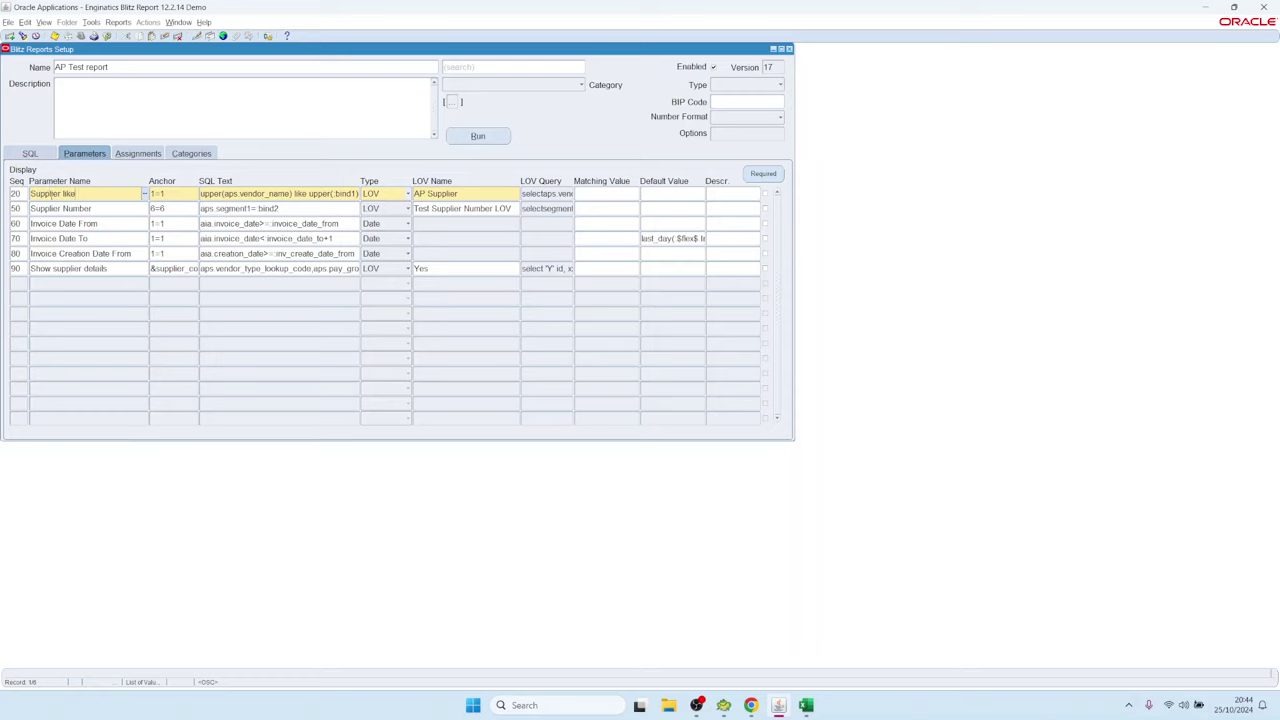
key("shift+Home")
left_click(478, 135)
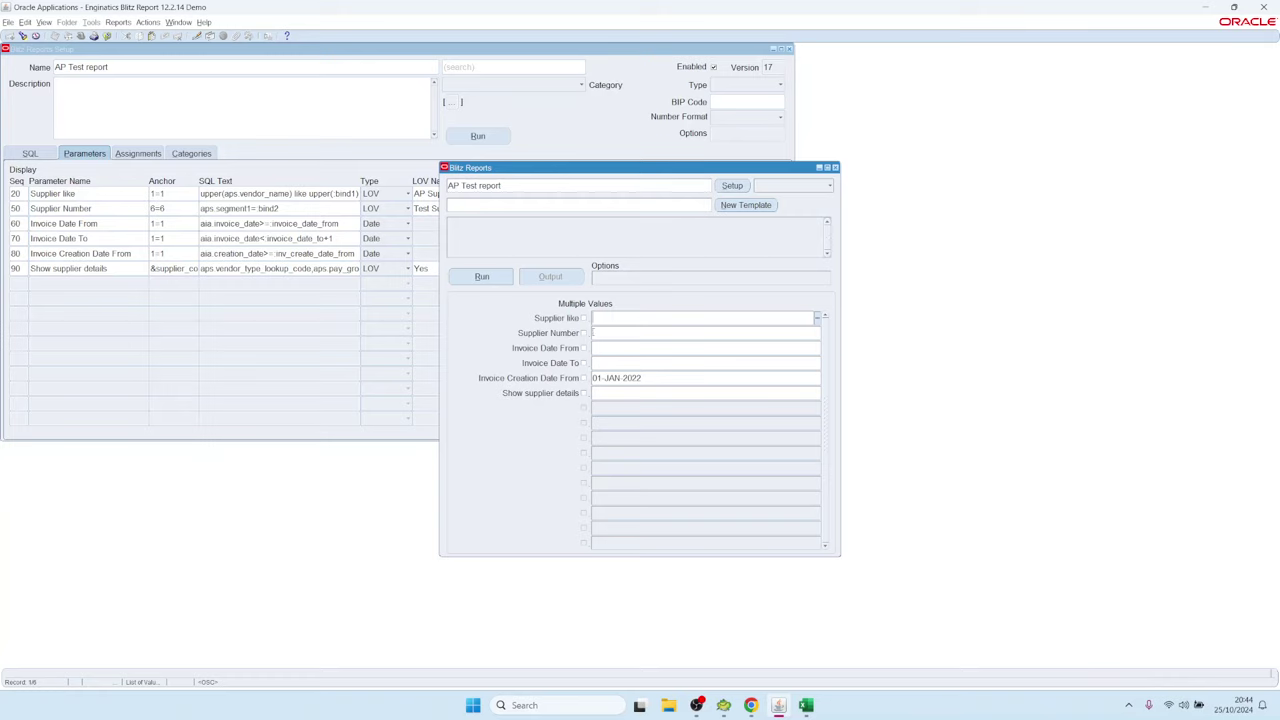
left_click(732, 186)
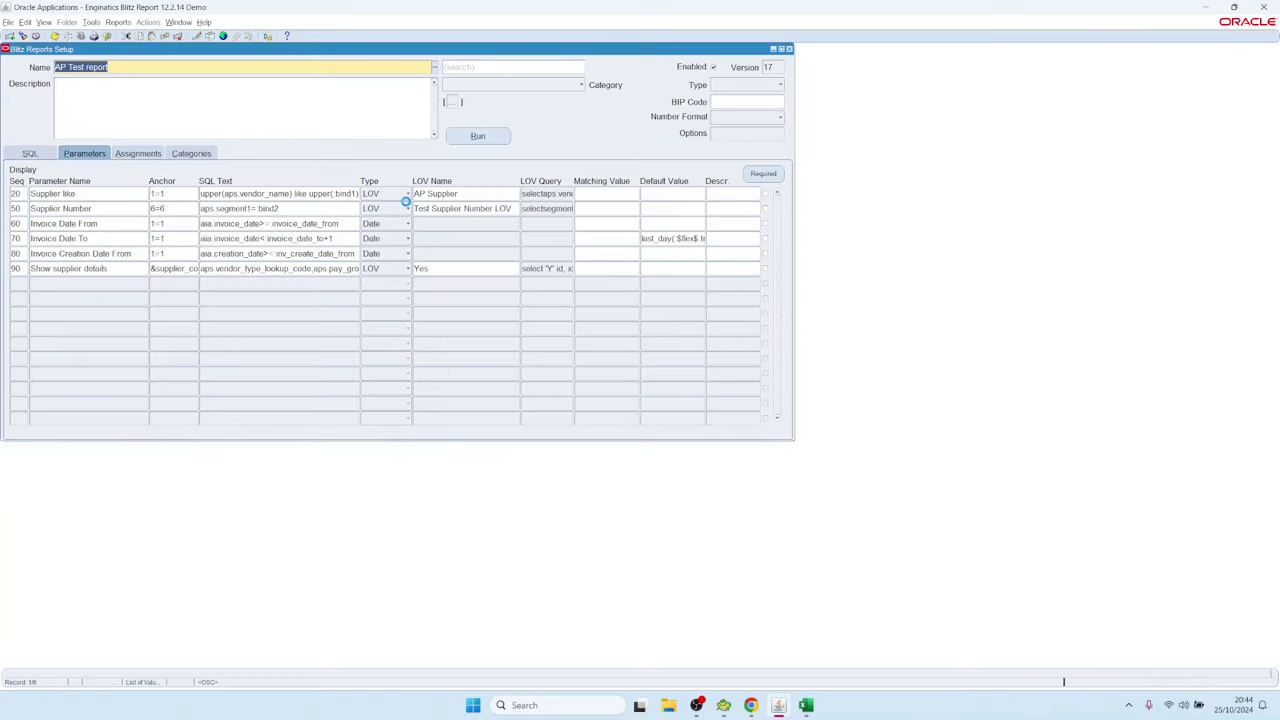
Open the shared LOV of the Supplier like parameter, check its name and validation options, and close it.
double_click(560, 193)
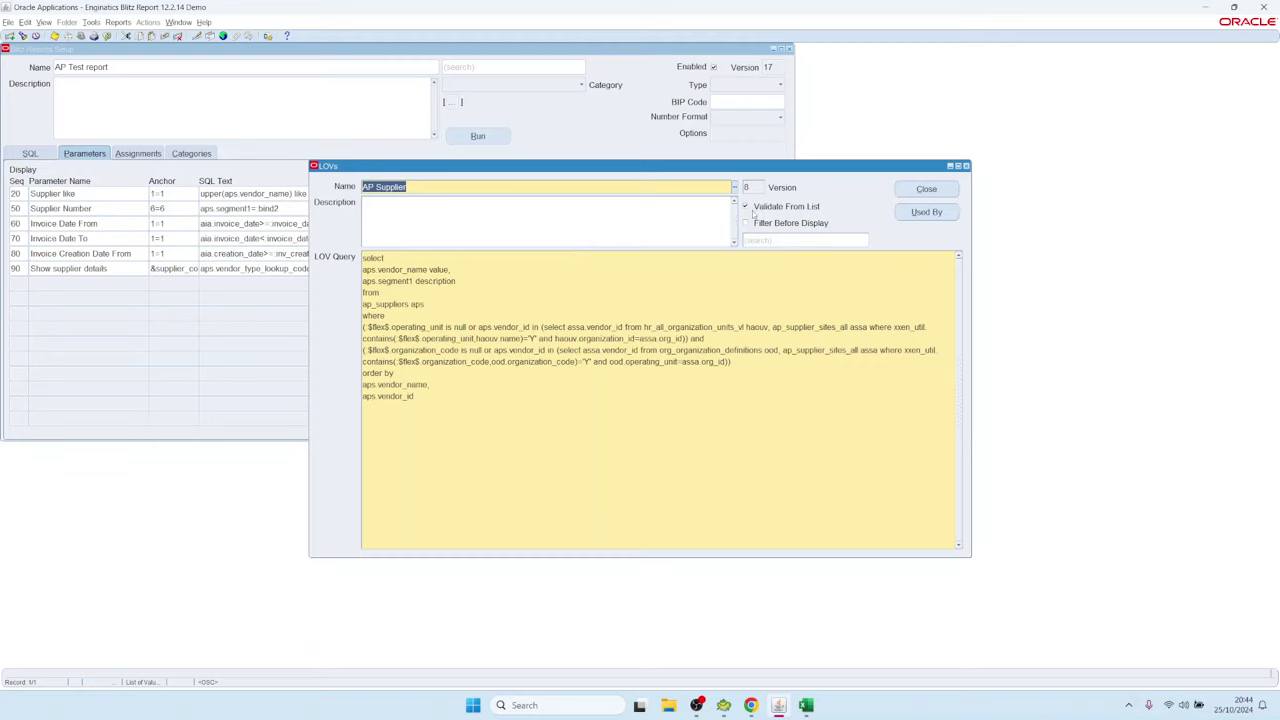
left_click_drag(445, 187, 358, 187)
left_click(927, 189)
Change the Supplier like parameter's type to LOV custom and turn off Validate From List in its custom LOV.
left_click(386, 193)
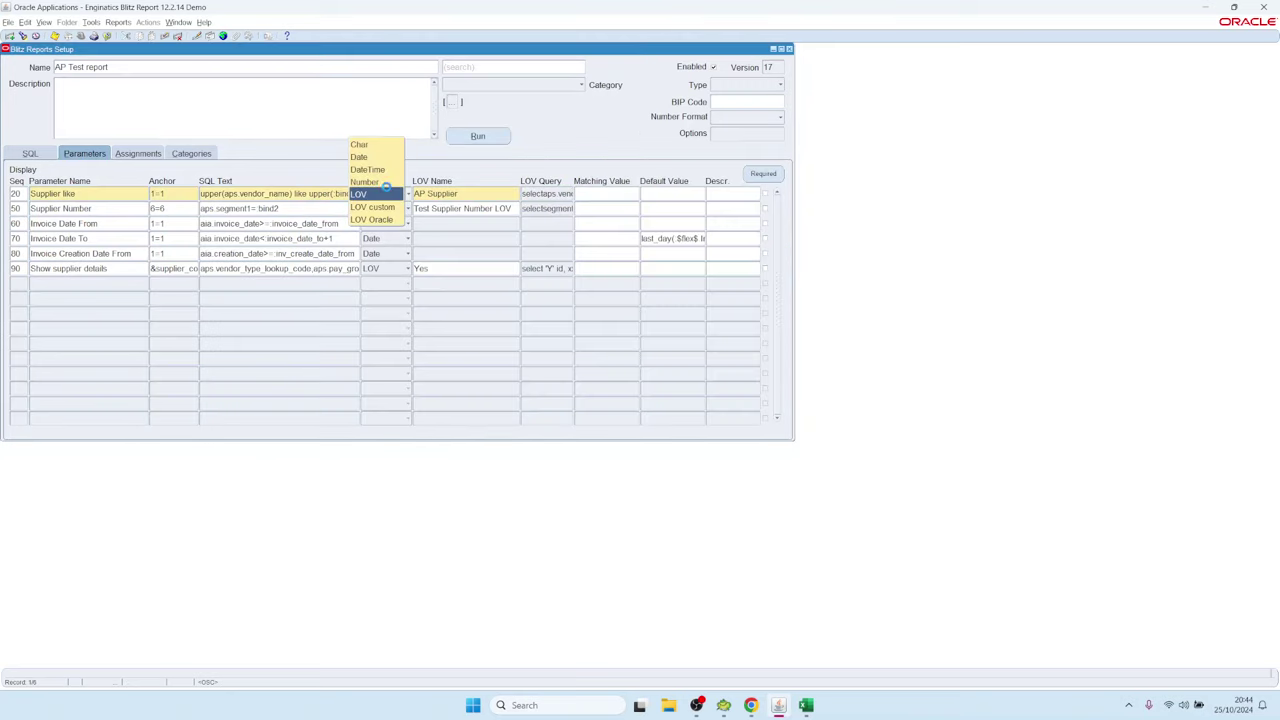
left_click(381, 207)
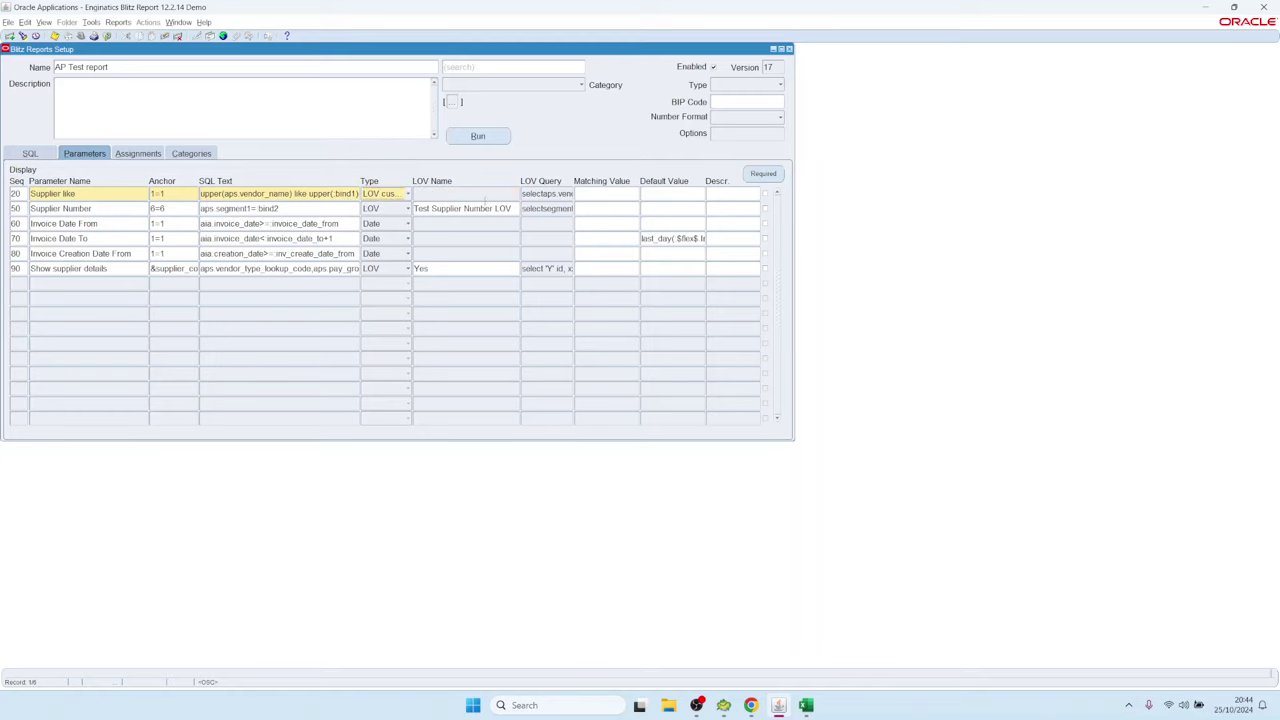
double_click(547, 193)
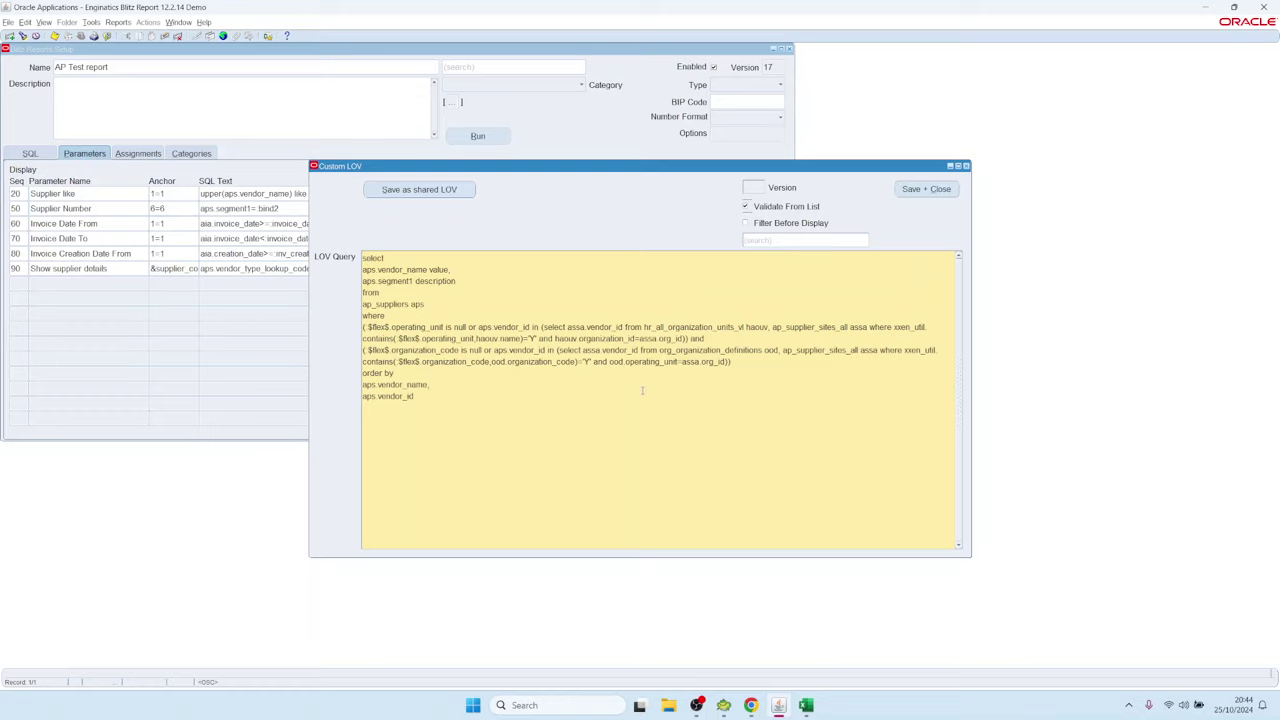
left_click(746, 206)
left_click(926, 189)
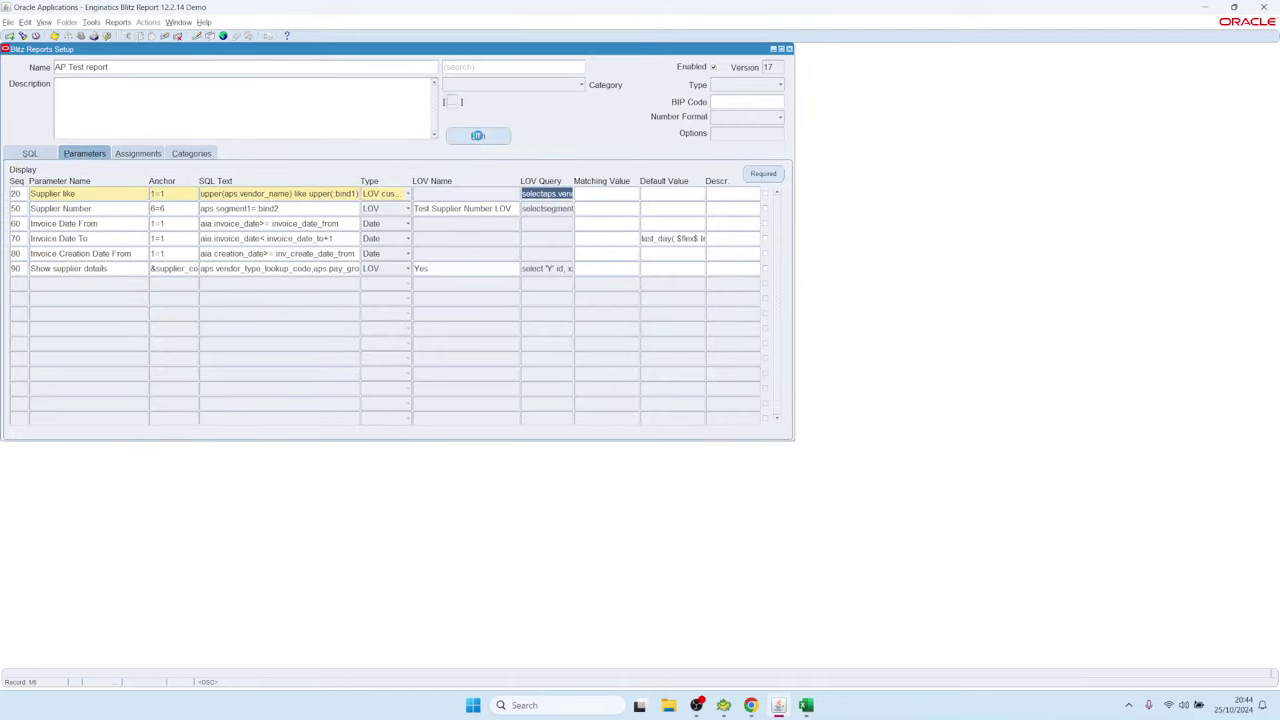
Run AP Test report with the Supplier like parameter set to a%.
left_click(478, 135)
left_click(597, 317)
type("a")
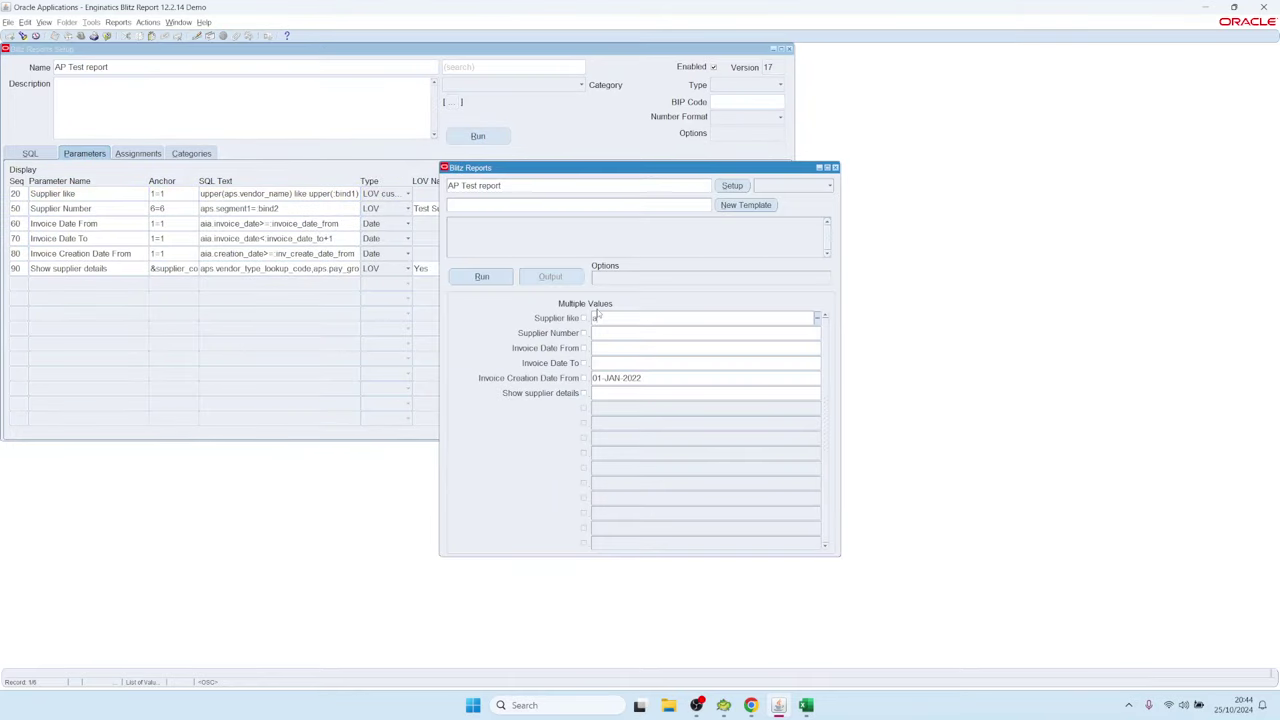
type("%")
left_click(481, 276)
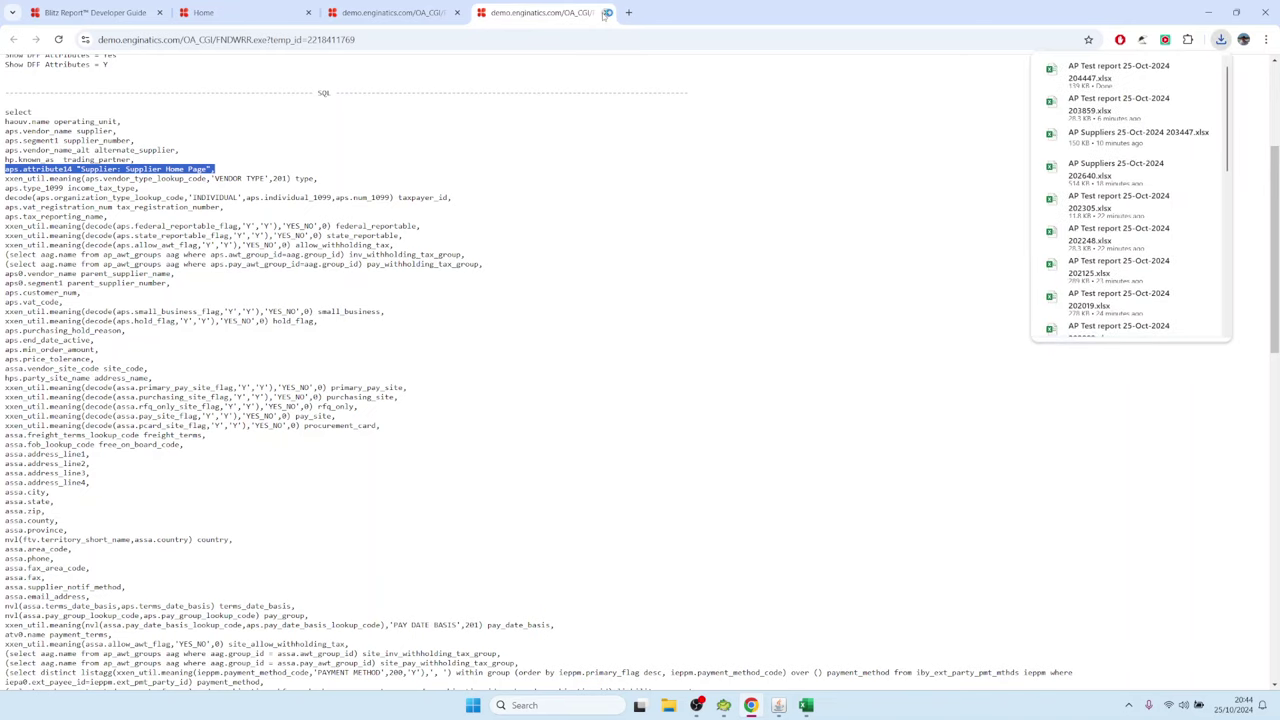
Close the two leftover request output pages in the browser and switch to the newest AP Test report workbook in Excel.
left_click(605, 12)
left_click(457, 12)
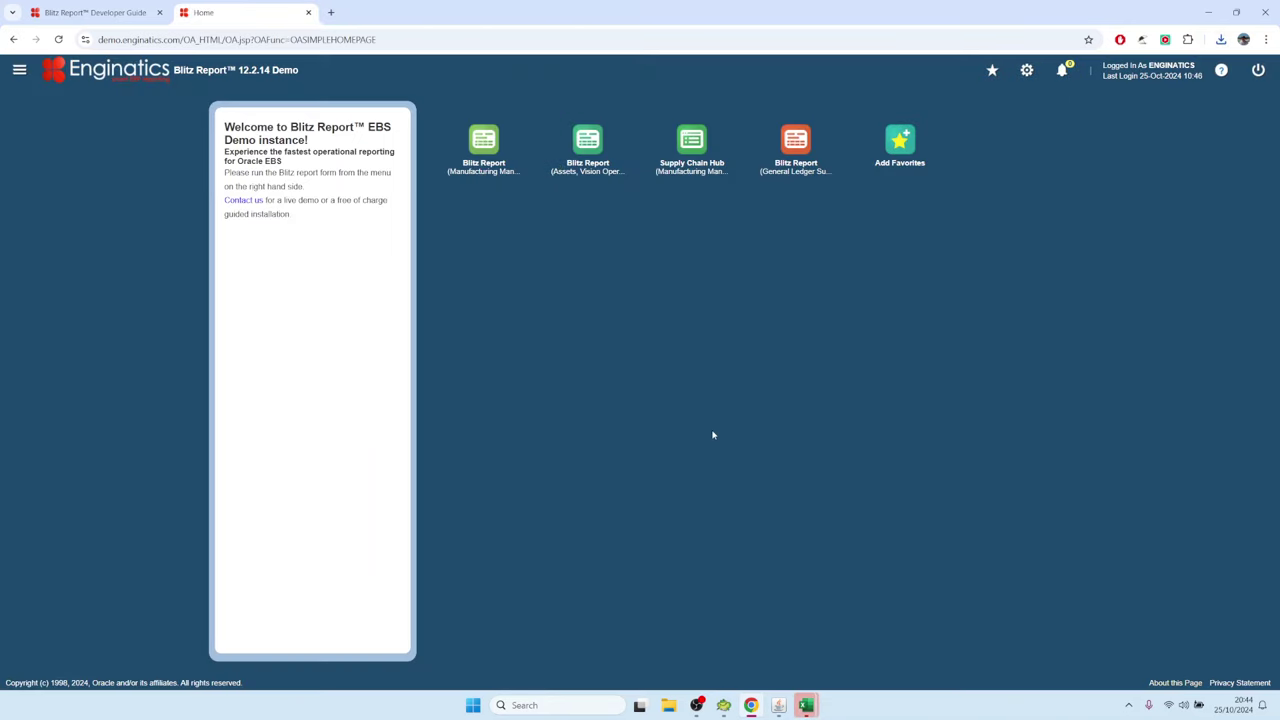
left_click(806, 705)
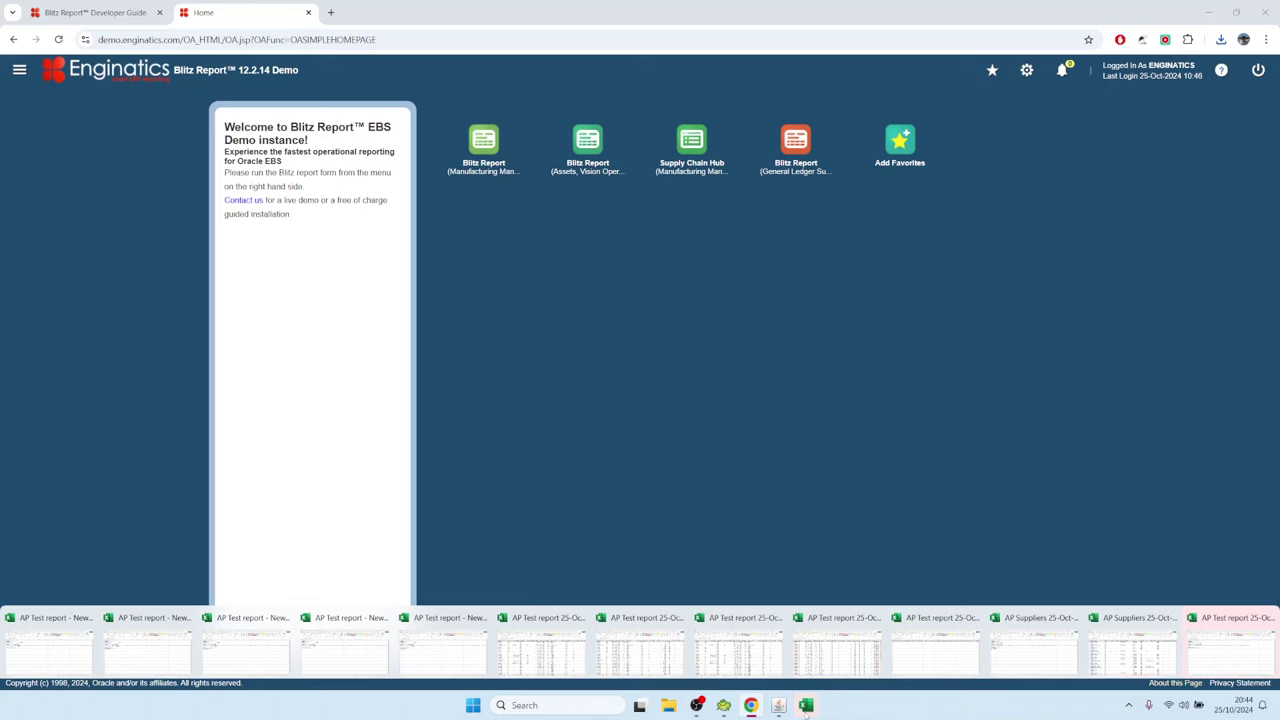
left_click(806, 709)
left_click(806, 708)
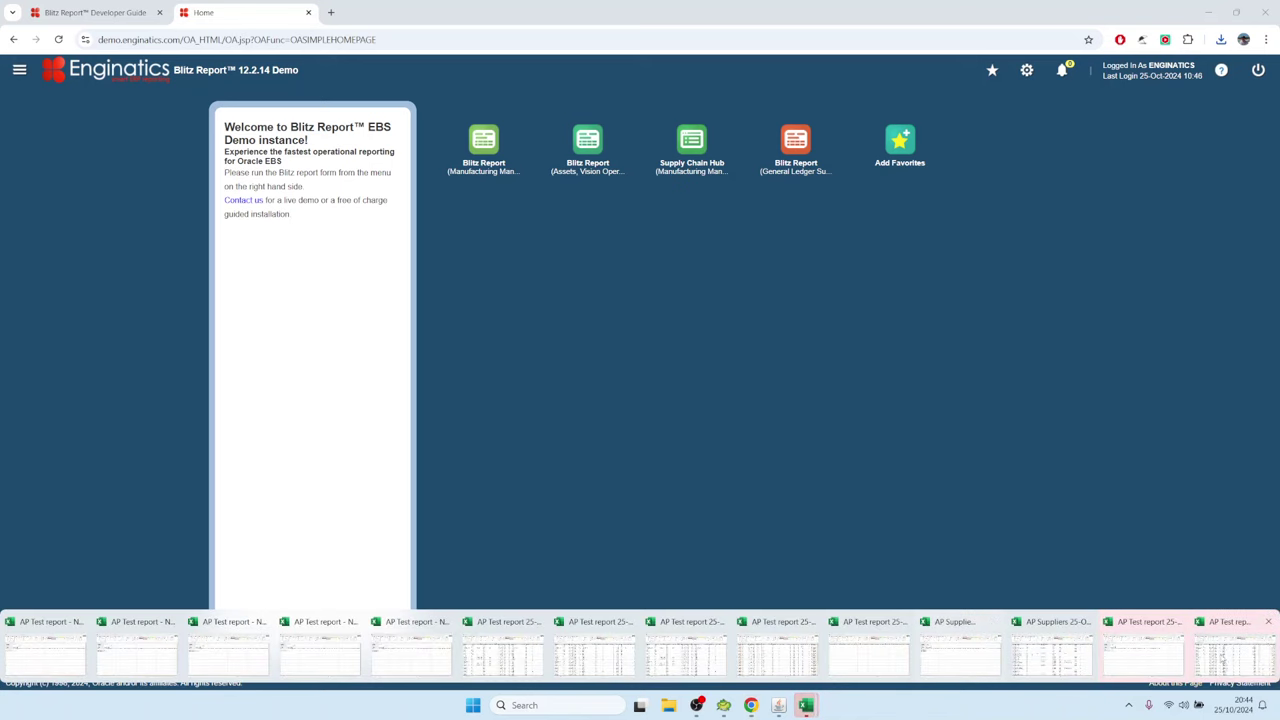
left_click(1240, 650)
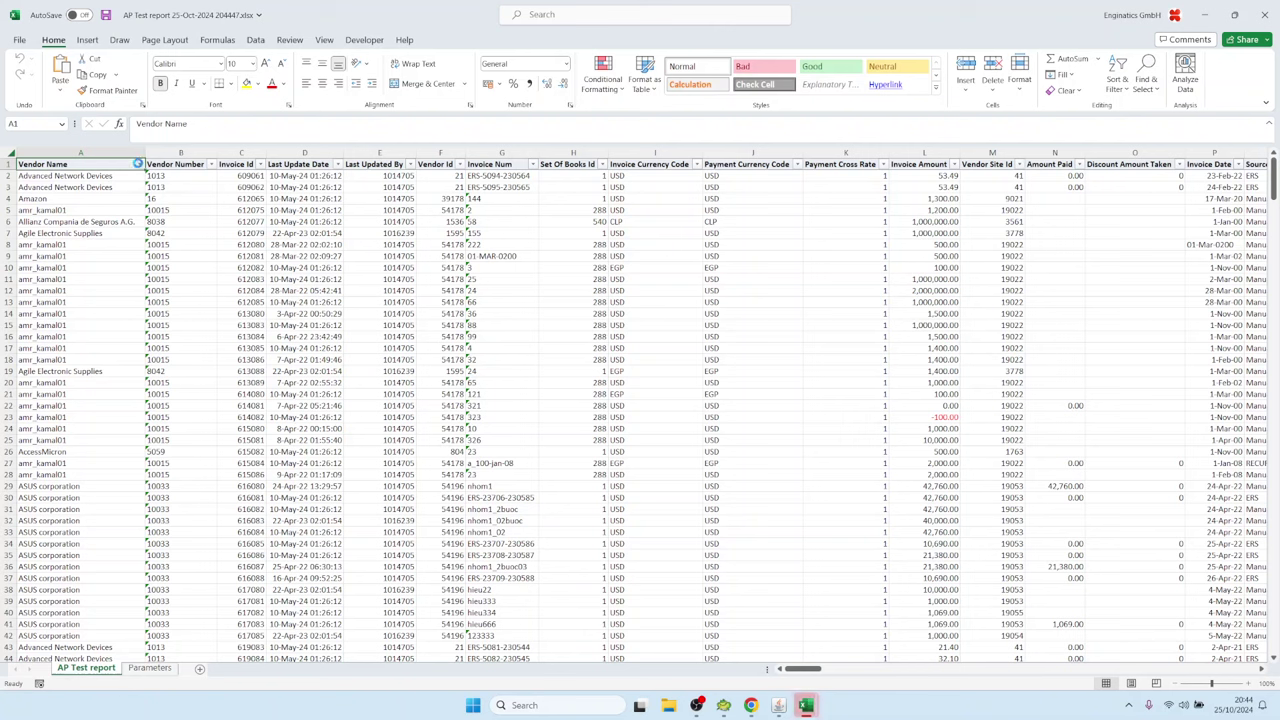
Check the supplier names in the Vendor Name filter list of the output and close it without filtering.
left_click(139, 164)
scroll(140, 347, "down", 3)
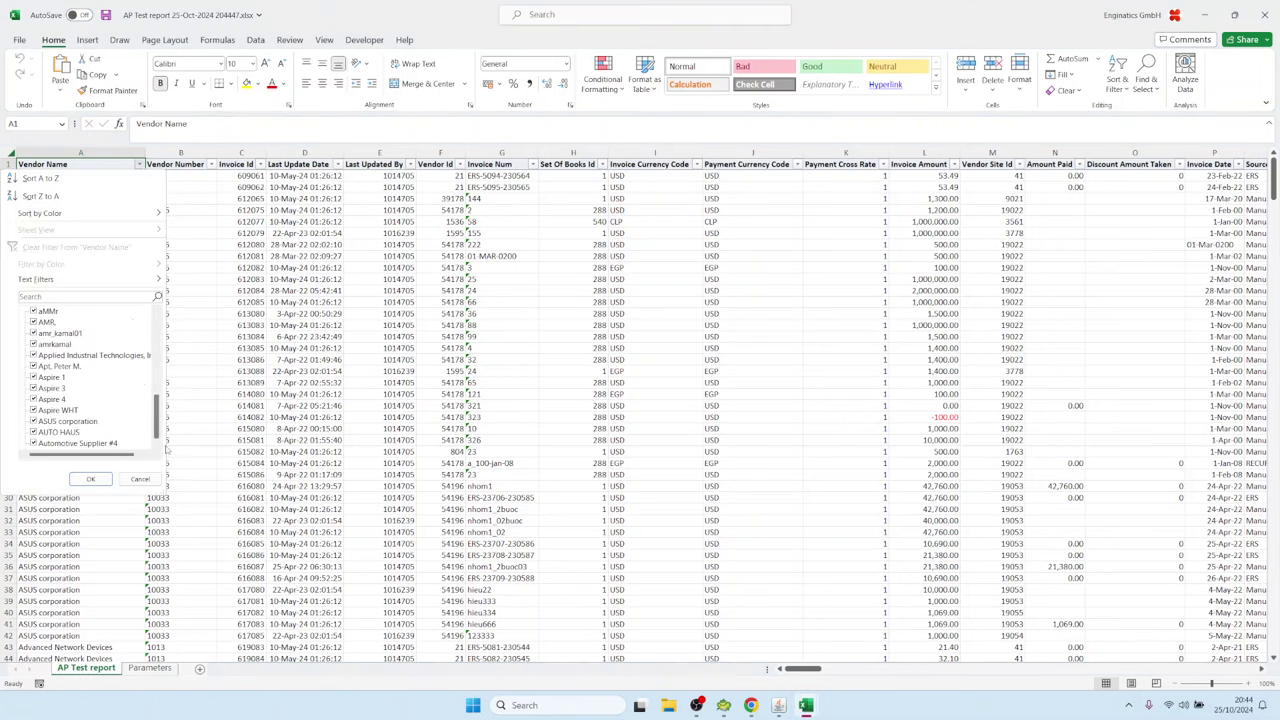
scroll(140, 347, "up", 3)
left_click(141, 479)
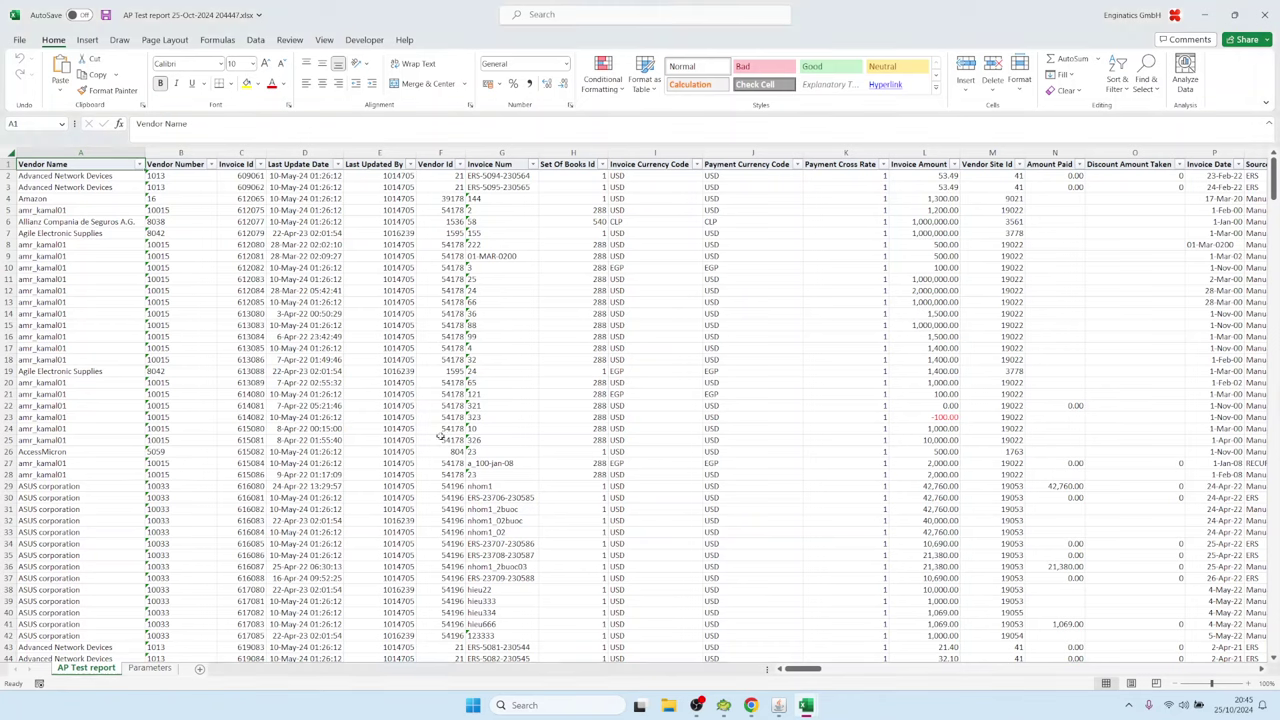
Switch back to the Oracle run form and choose 3M Health Care from the Supplier like list of values.
left_click(779, 705)
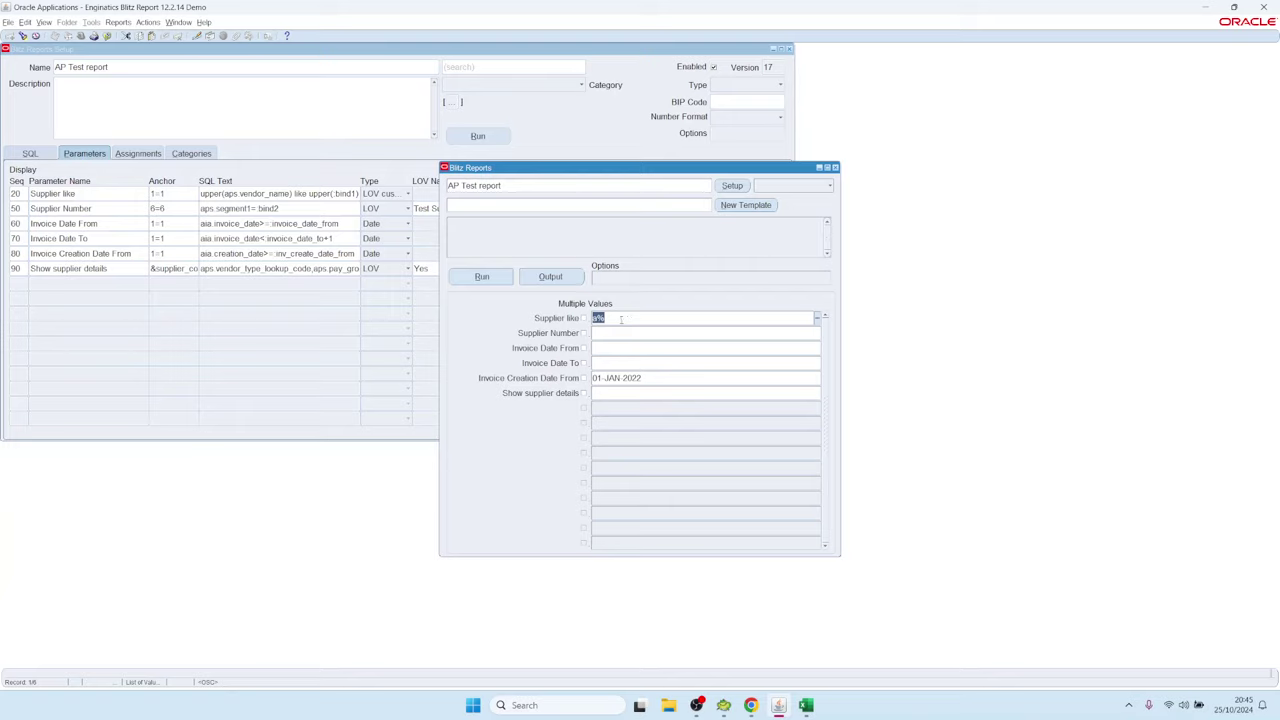
key("Down")
double_click(657, 319)
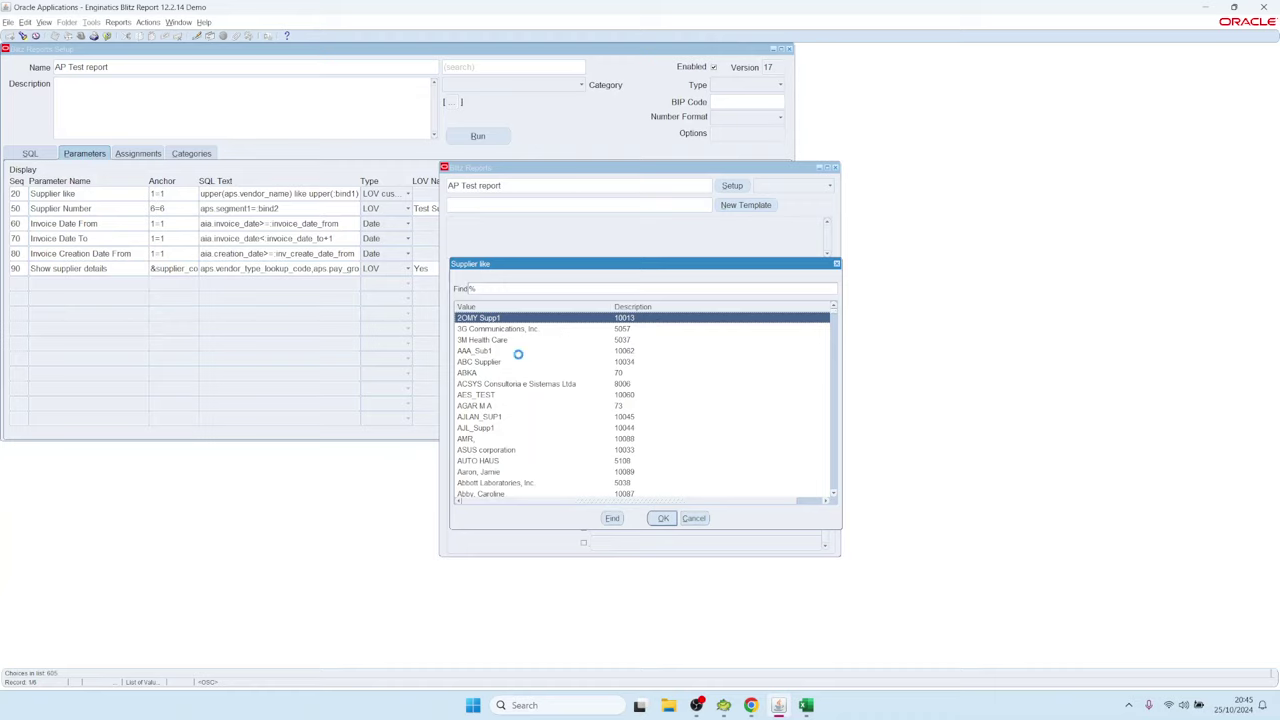
double_click(486, 341)
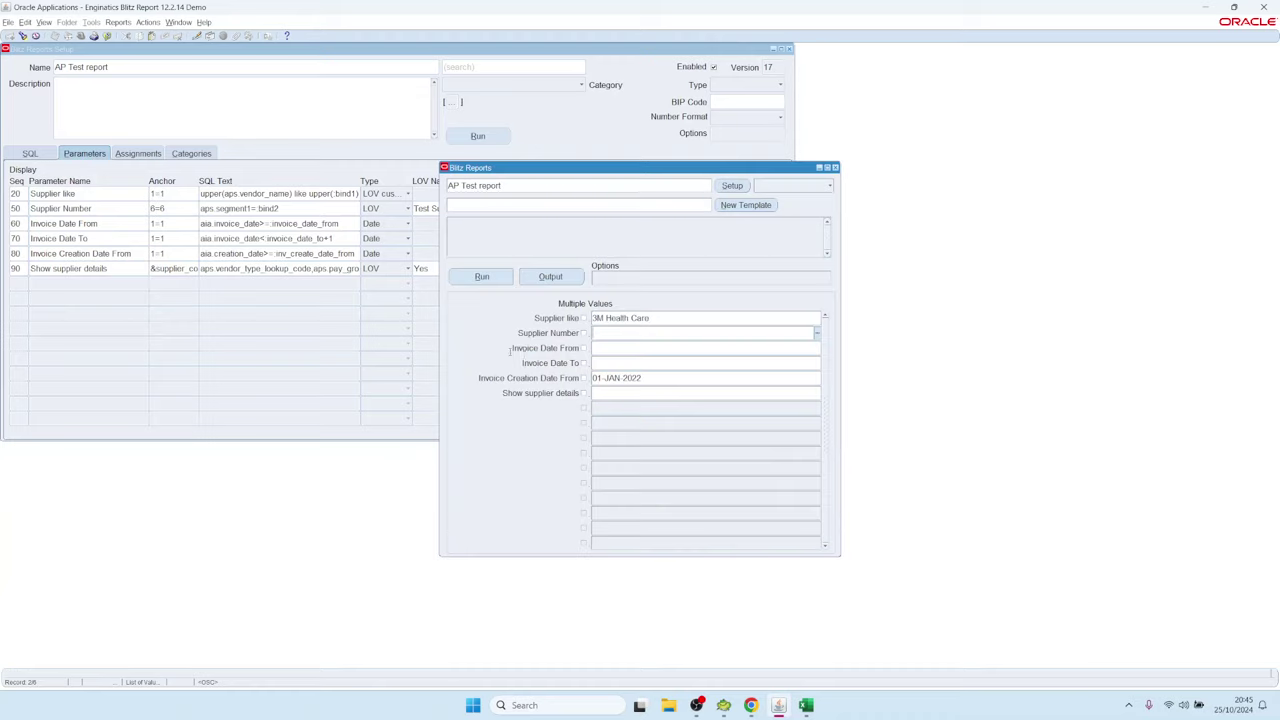
Enter a%,b% as the Supplier like value and run the report.
left_click(664, 319)
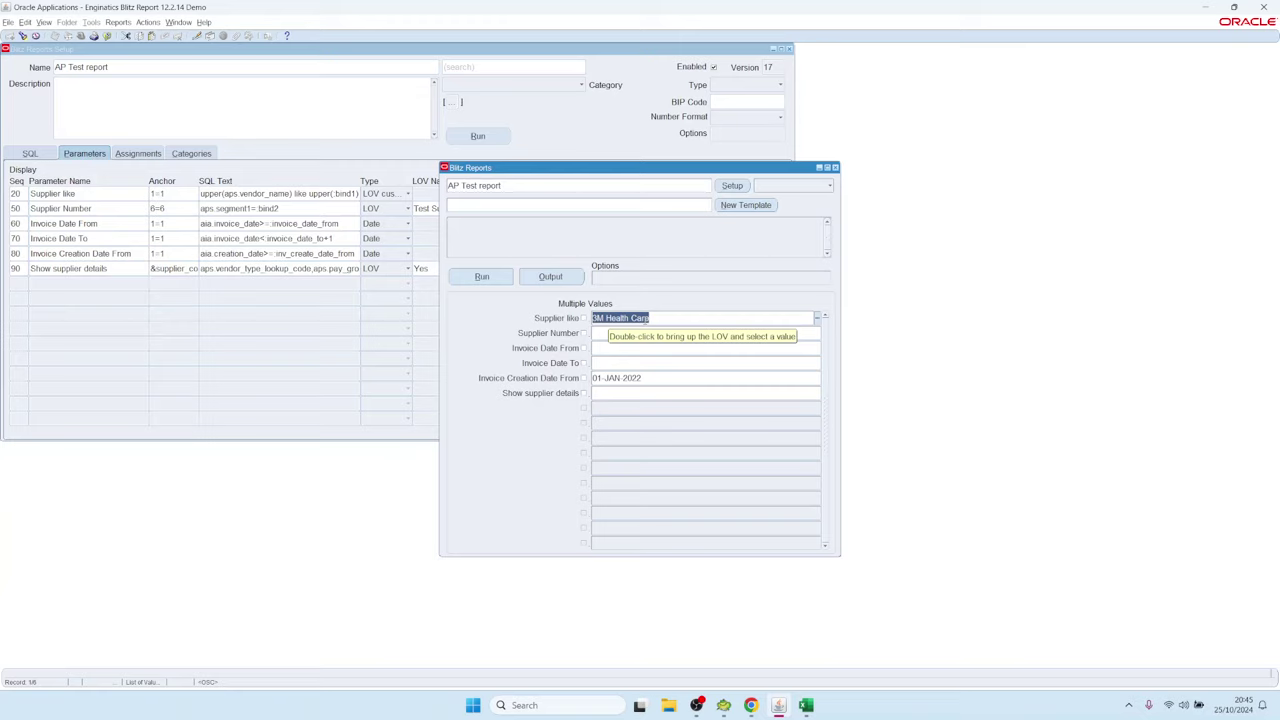
type("a")
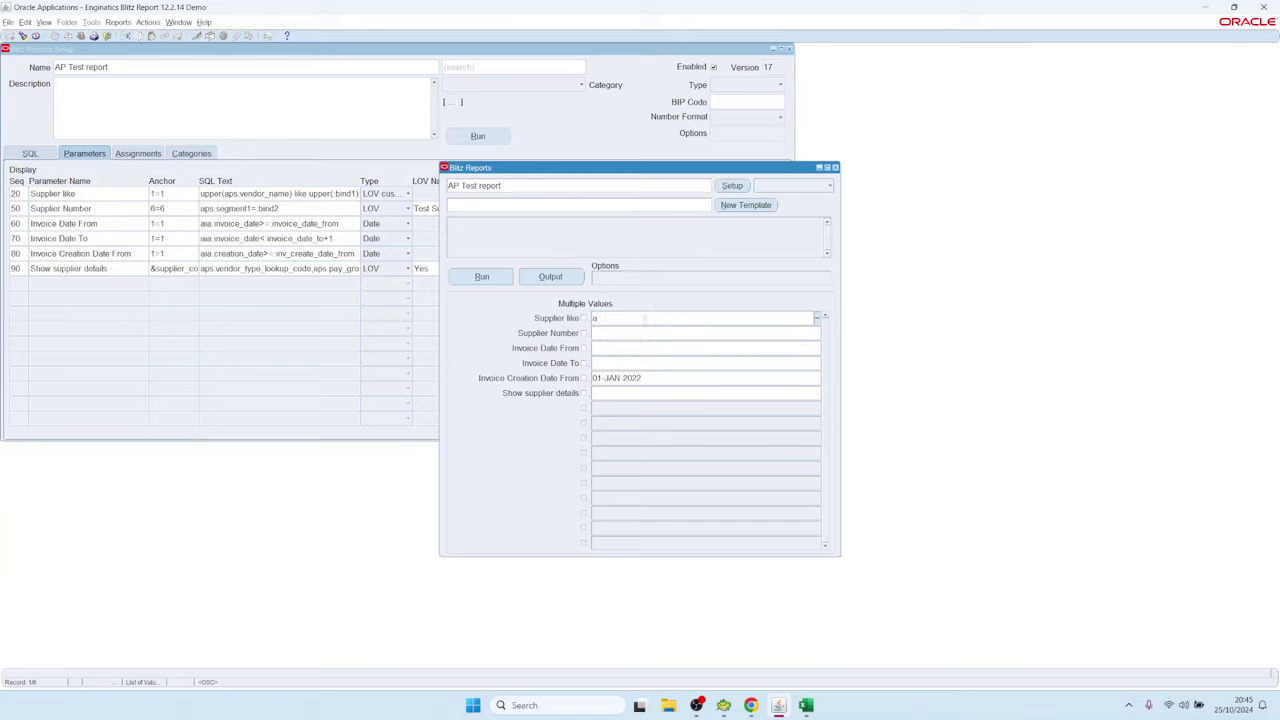
type("%,b%")
key("Tab")
left_click(482, 276)
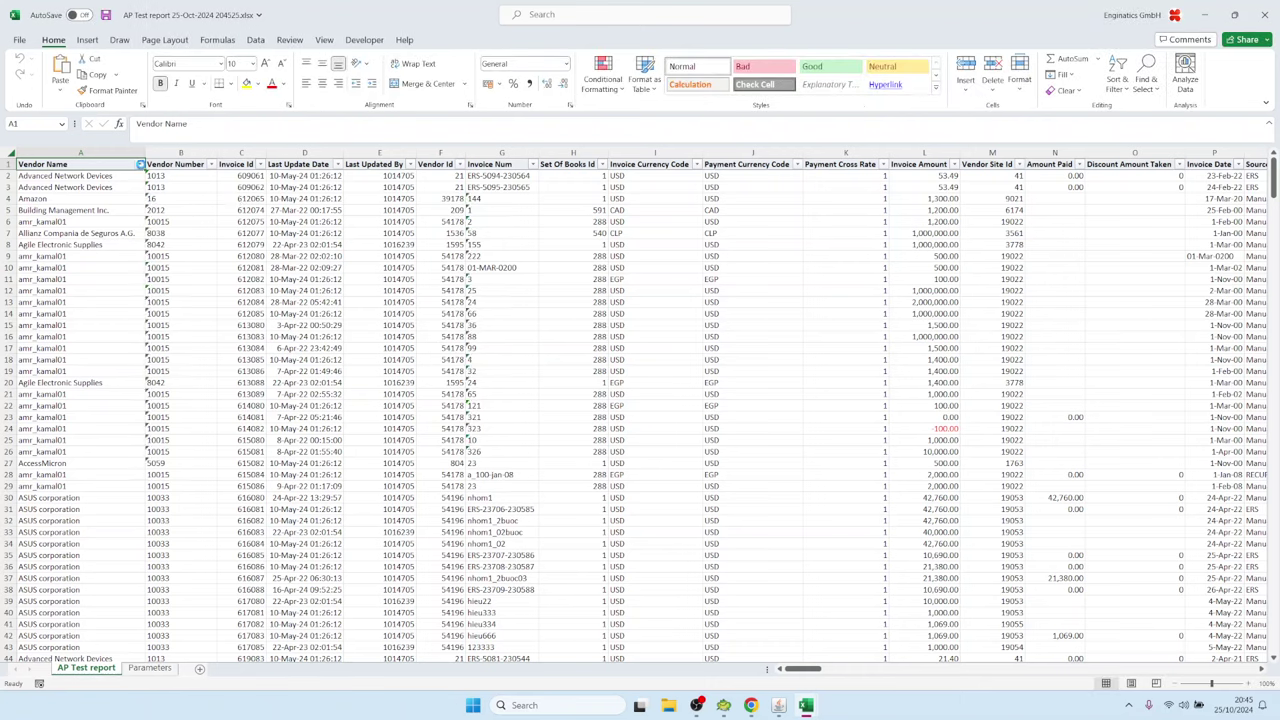
Look through the Vendor Name filter list of the new output to check which suppliers the two patterns return.
left_click(140, 164)
left_click_drag(157, 333, 160, 426)
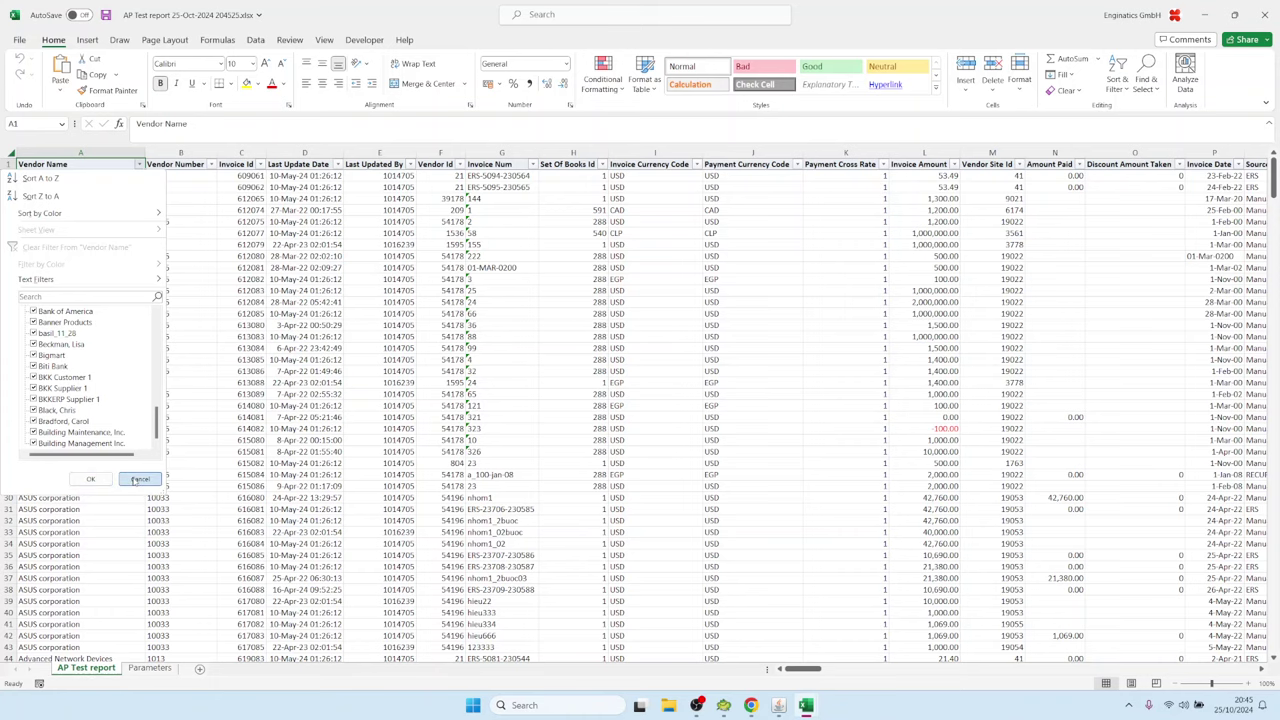
left_click(90, 478)
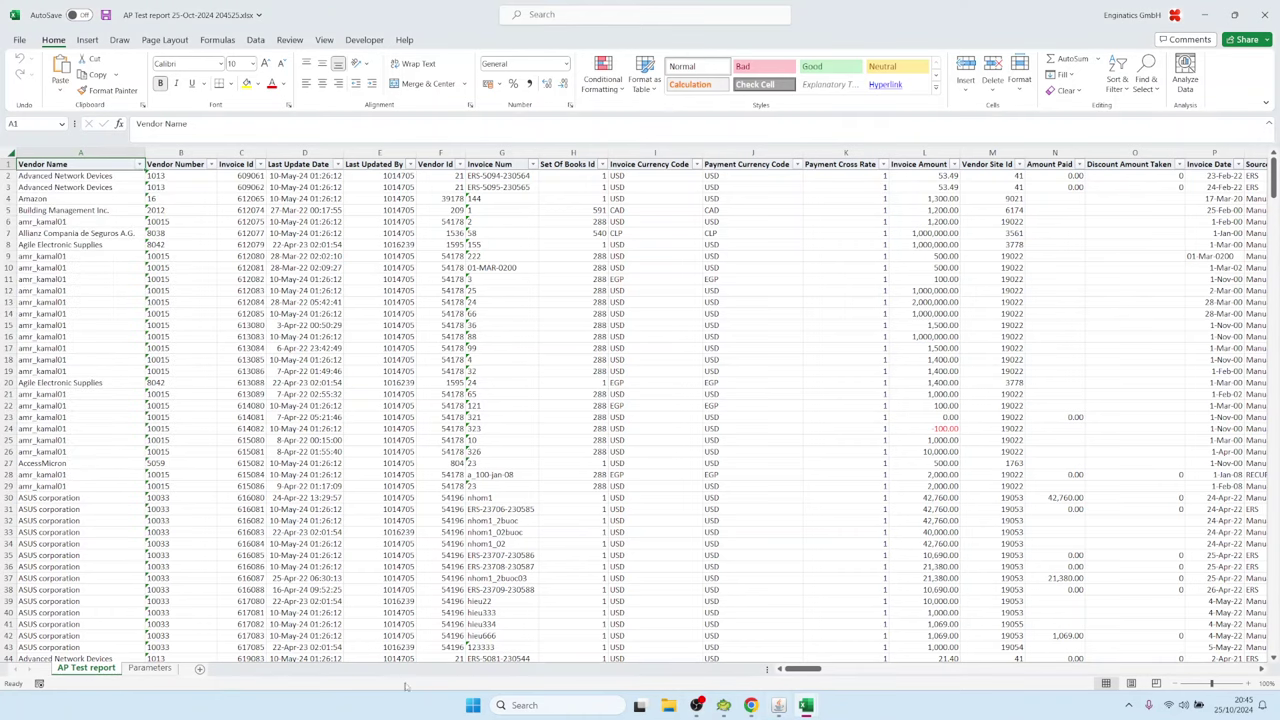
Examine the executed SQL on the Parameters sheet, especially the bracketed vendor name conditions, and leave the cell unedited.
left_click(149, 668)
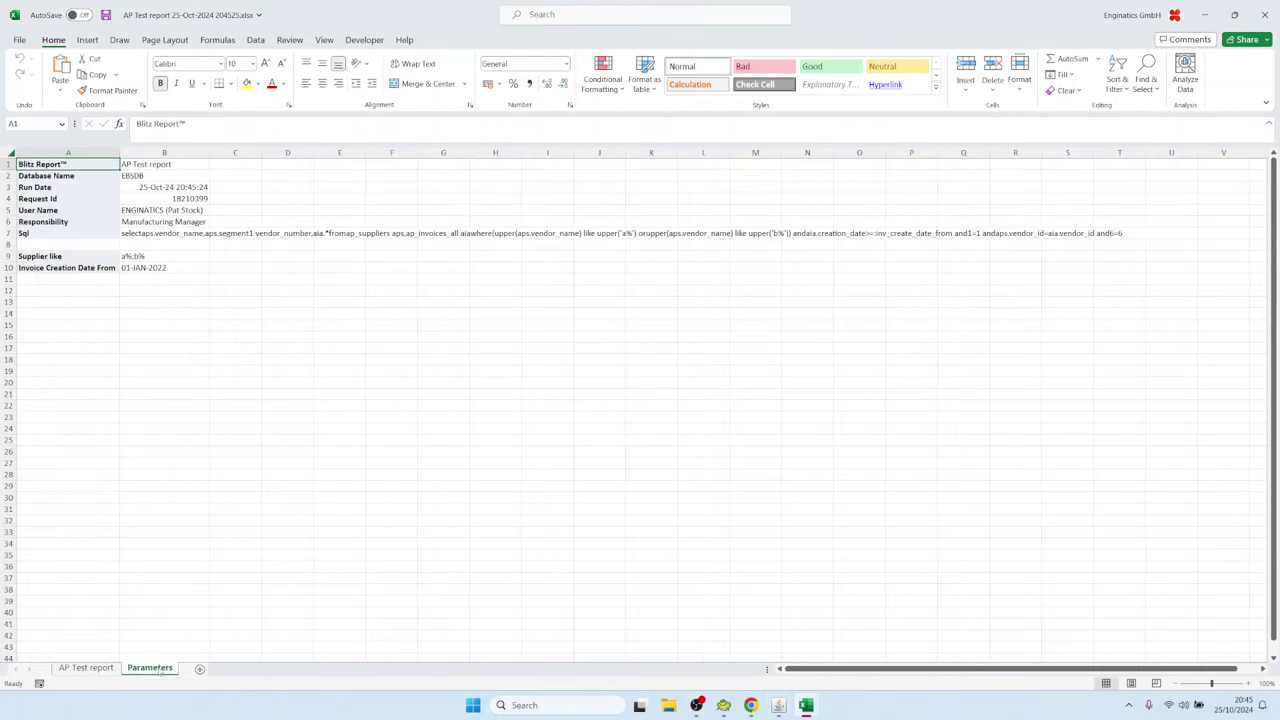
double_click(130, 233)
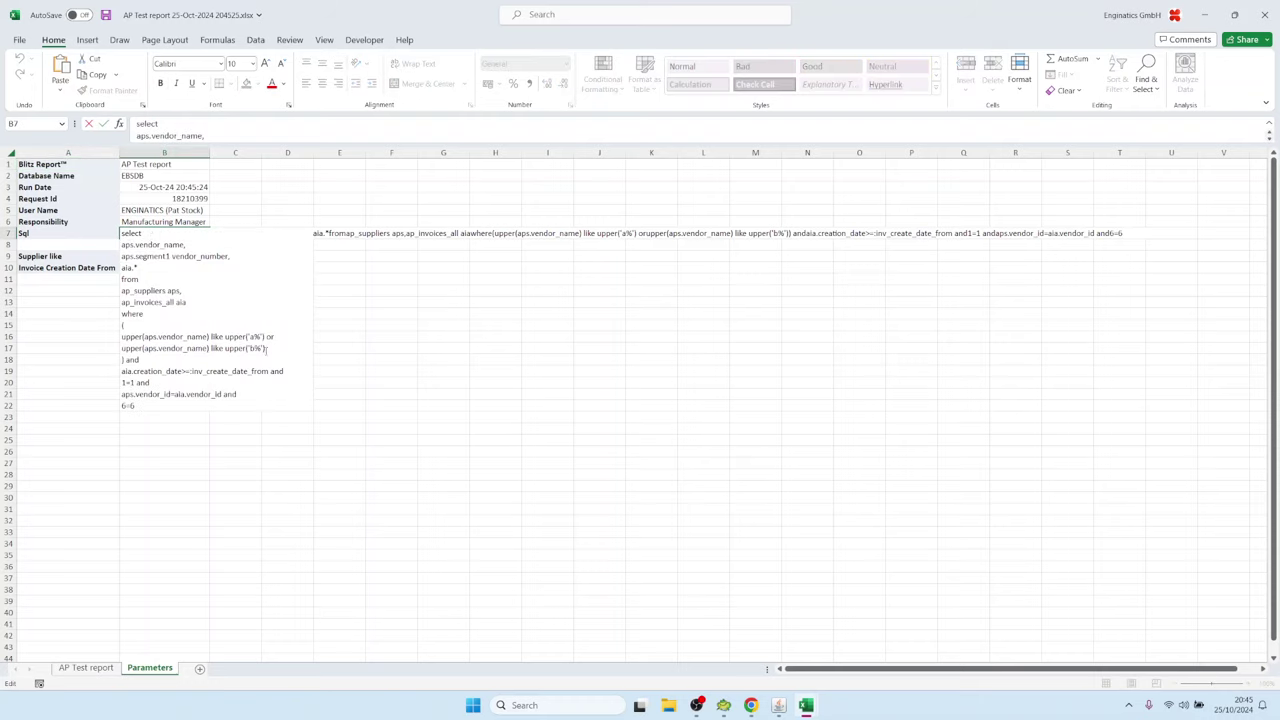
left_click_drag(266, 349, 96, 338)
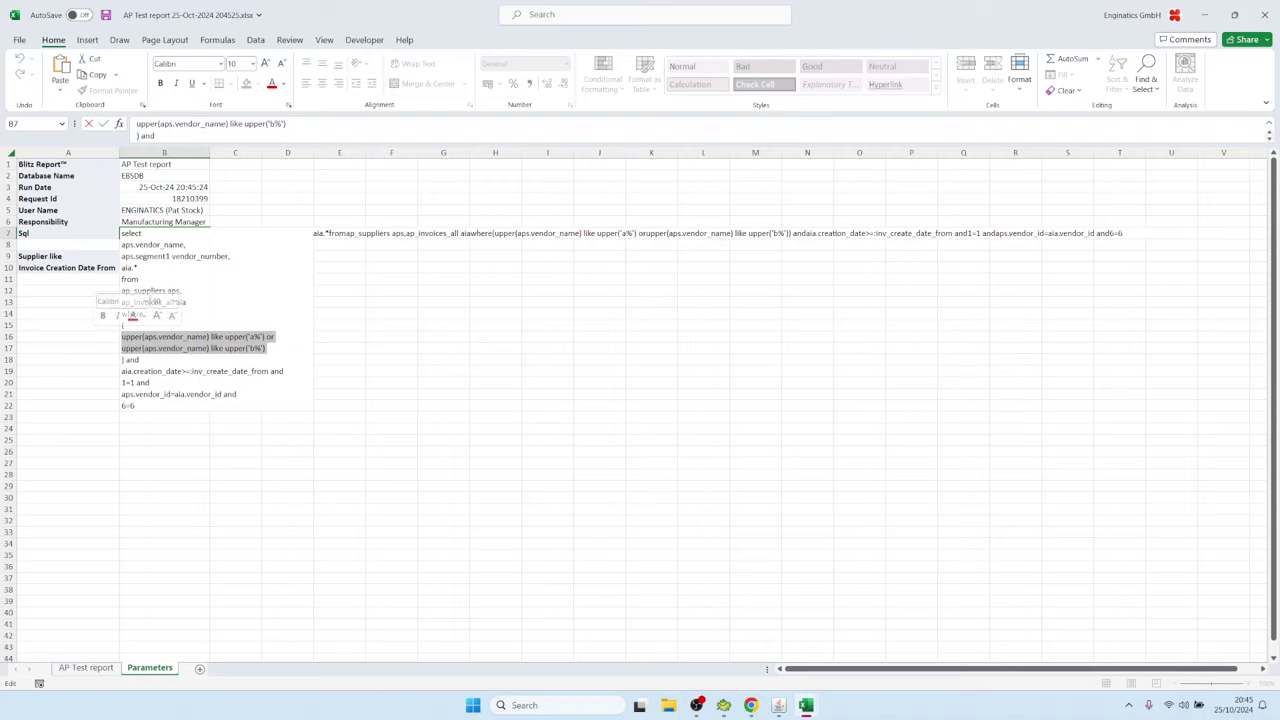
left_click(283, 340)
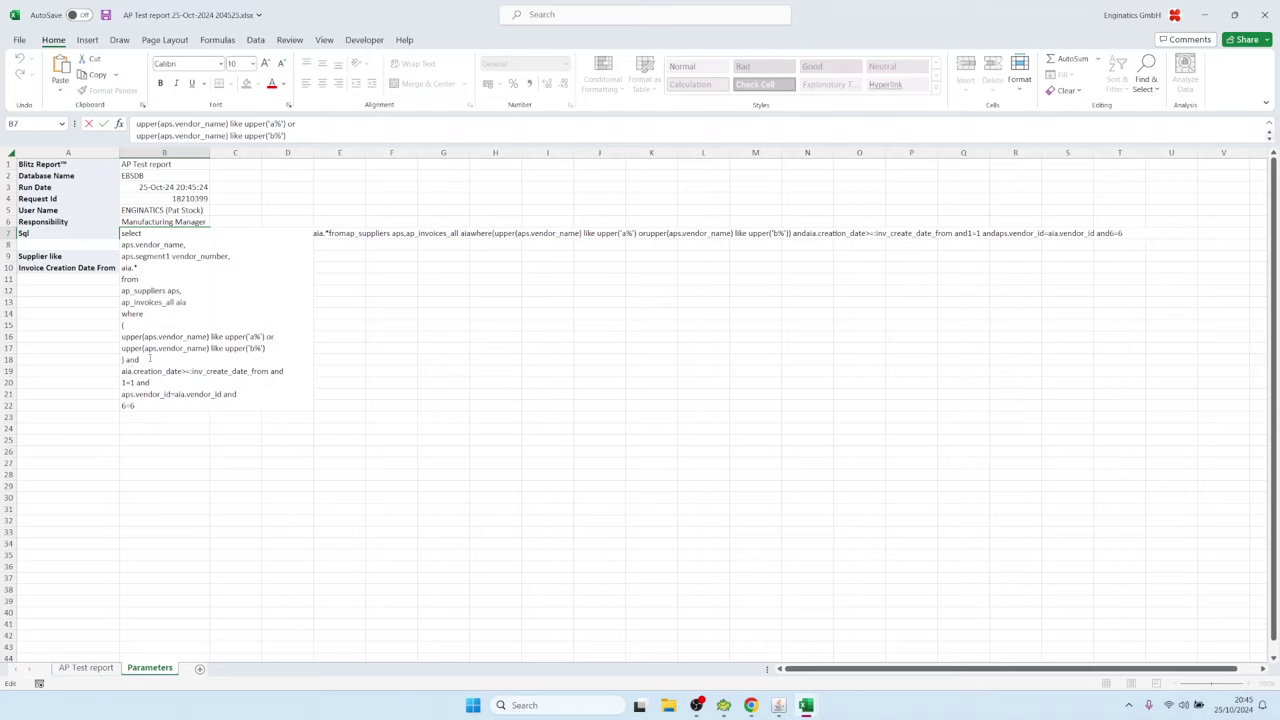
left_click_drag(142, 360, 110, 326)
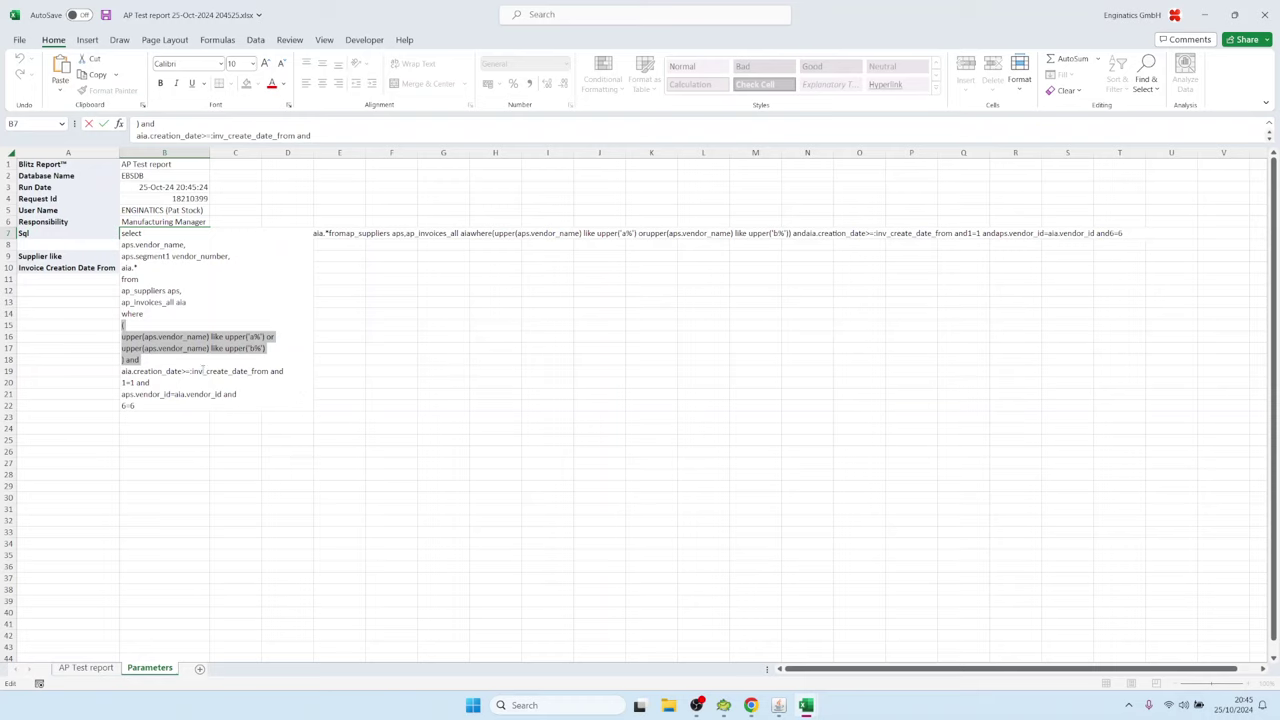
key("Escape")
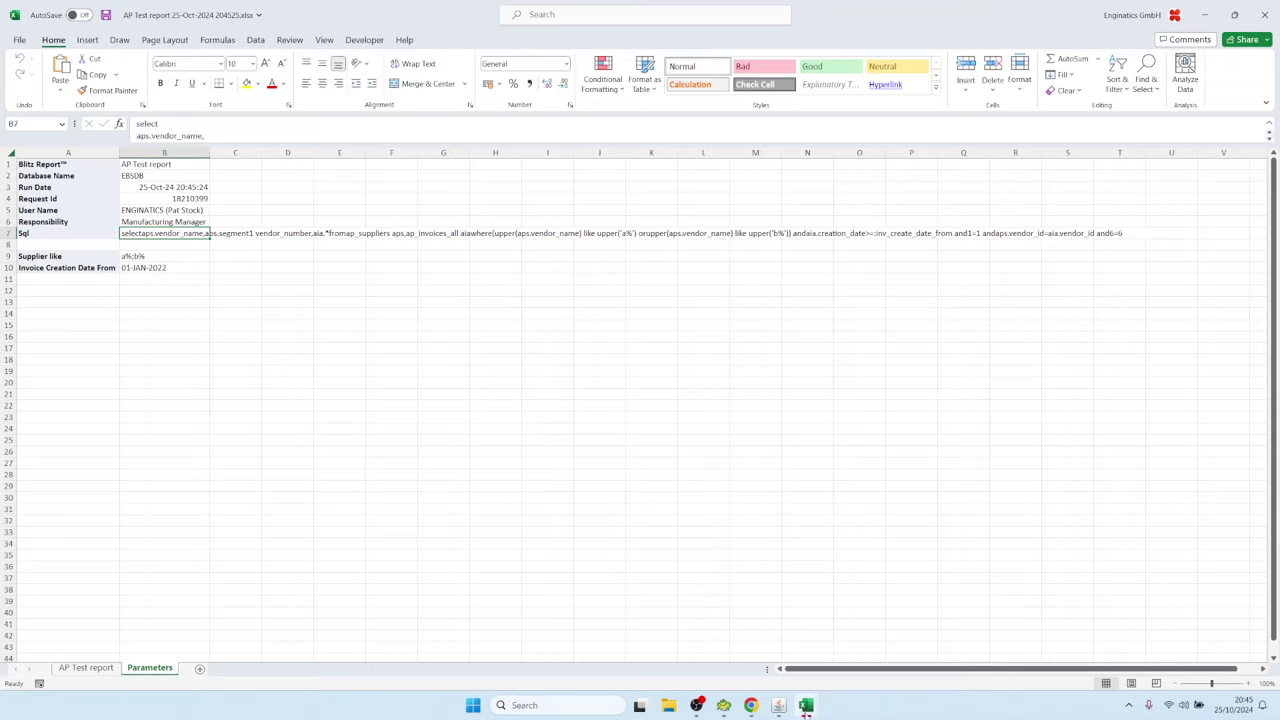
Switch back to Oracle, return to AP Test report's setup, and open the Supplier like parameter's custom LOV.
left_click(779, 705)
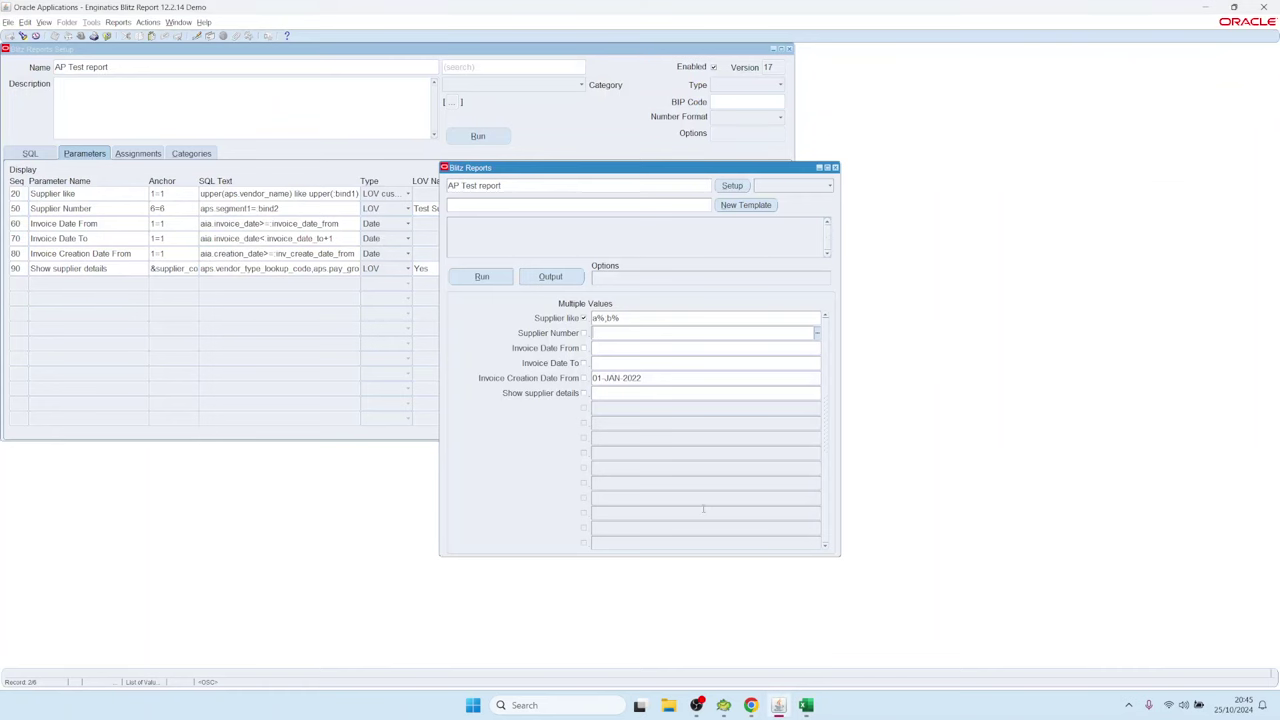
left_click(732, 186)
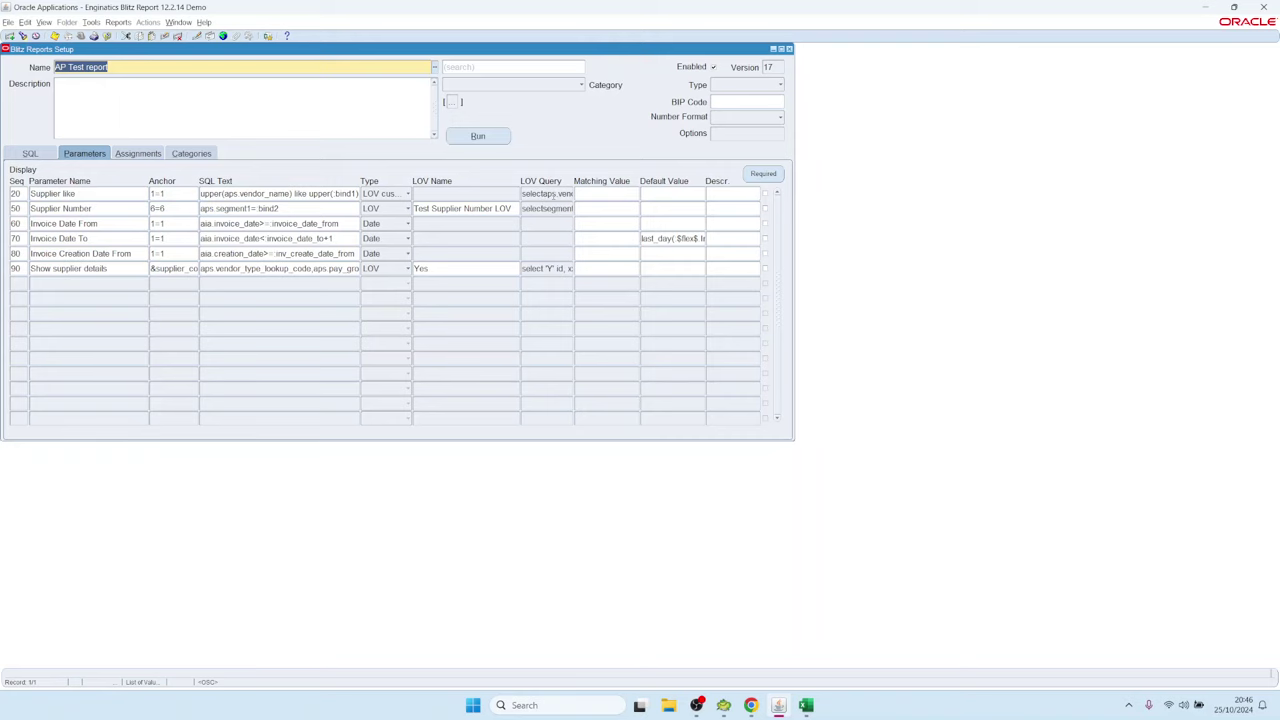
double_click(553, 193)
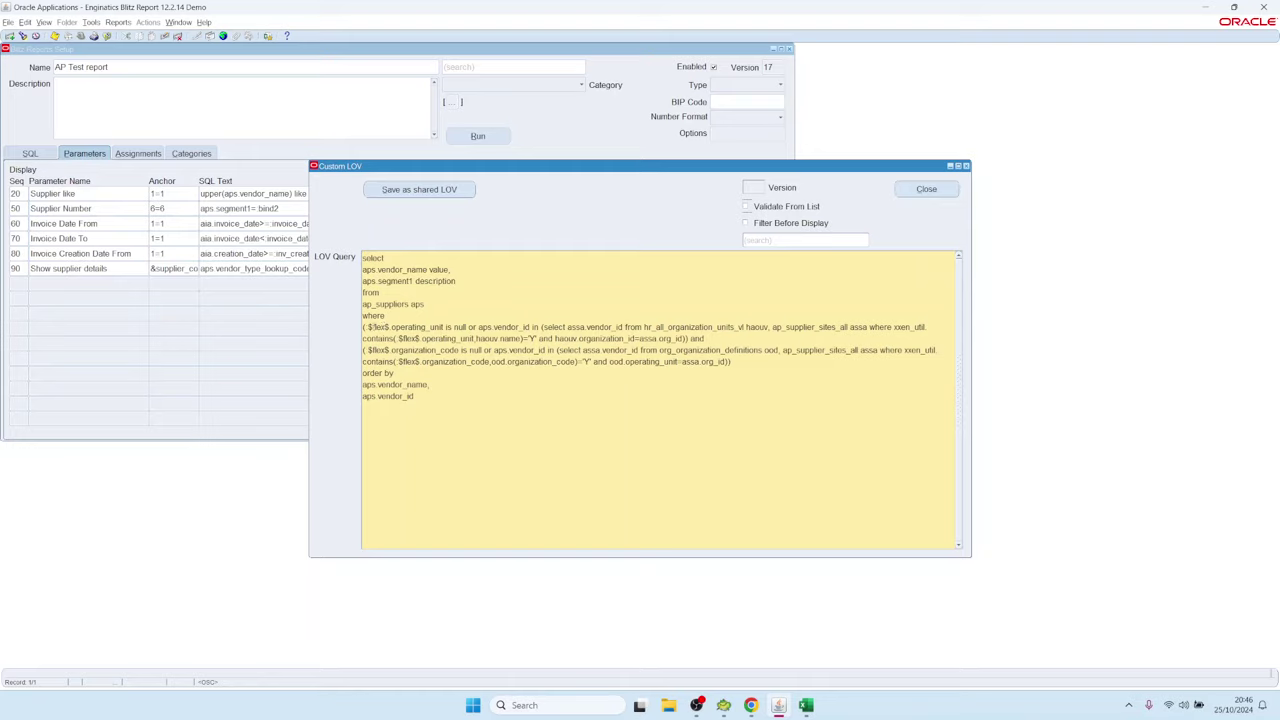
Examine the $flex$ operating unit condition in Supplier like's custom LOV query in an enlarged editor, leaving the query unchanged, and close the LOV.
left_click_drag(365, 258, 366, 327)
left_click(372, 338)
left_click_drag(366, 327, 446, 327)
left_click_drag(367, 327, 388, 327)
double_click(700, 322)
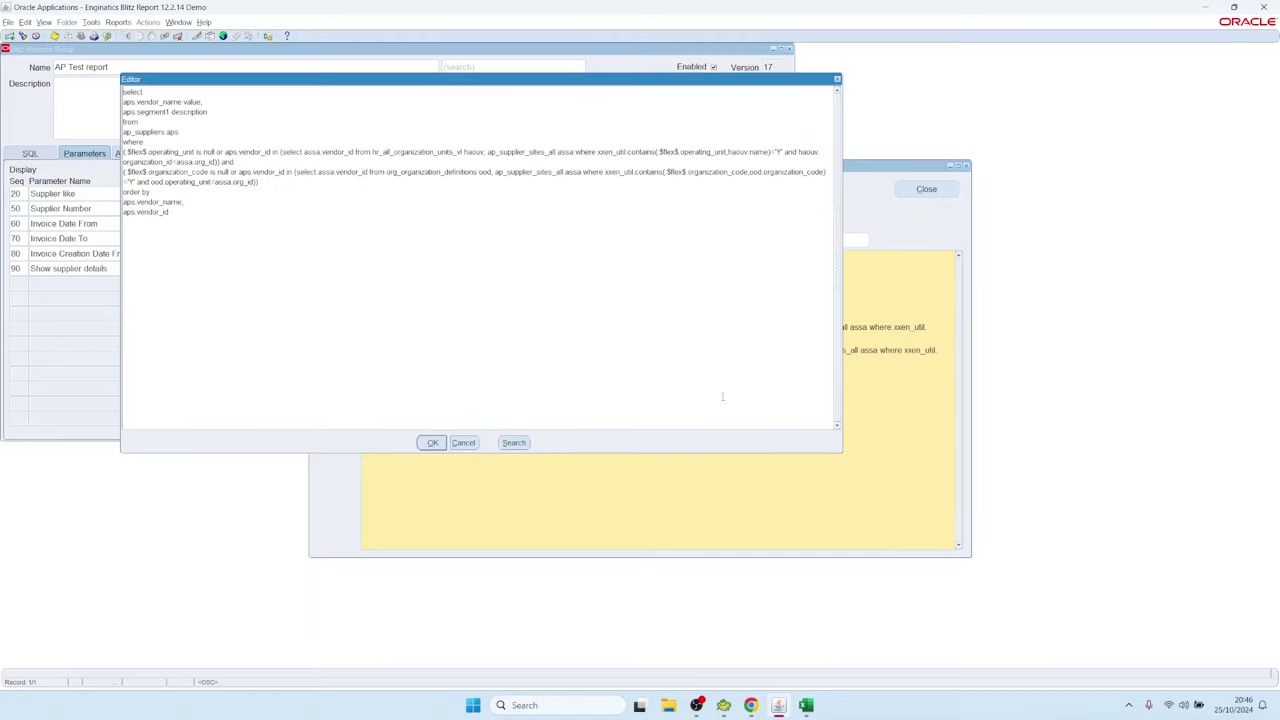
left_click_drag(844, 456, 1160, 540)
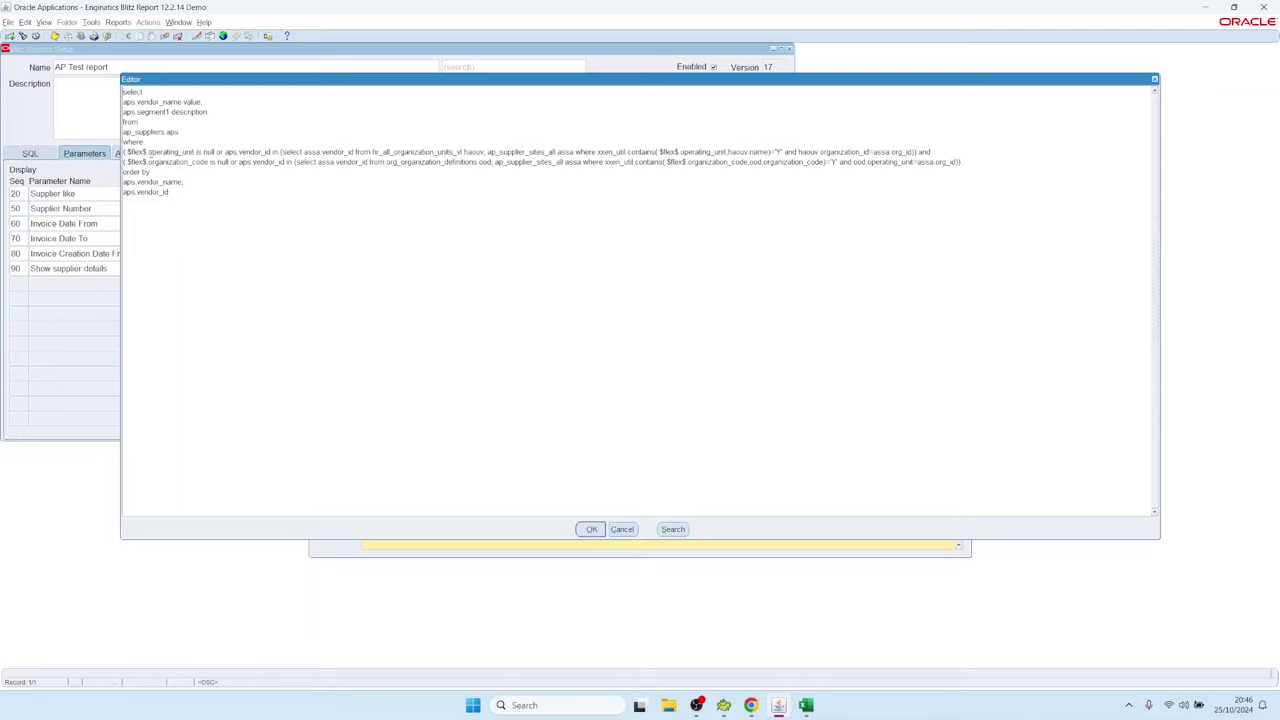
left_click_drag(148, 152, 215, 152)
left_click_drag(304, 152, 801, 152)
left_click(622, 529)
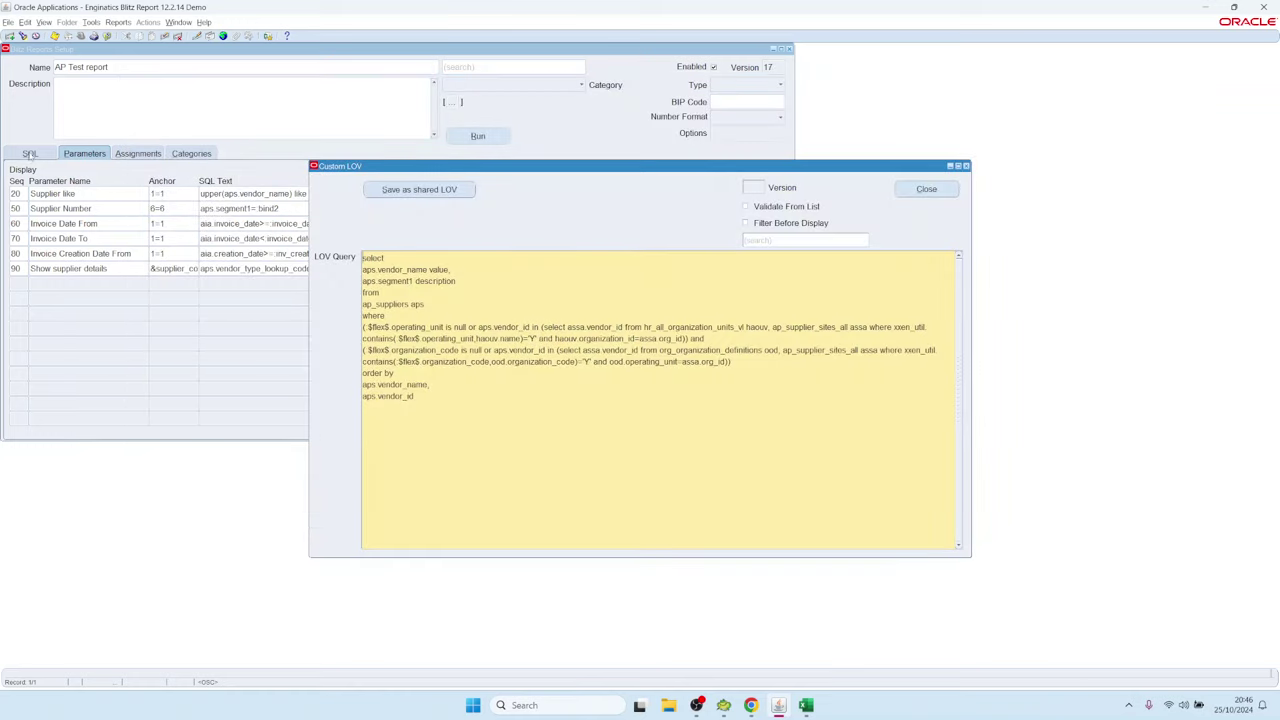
left_click(926, 190)
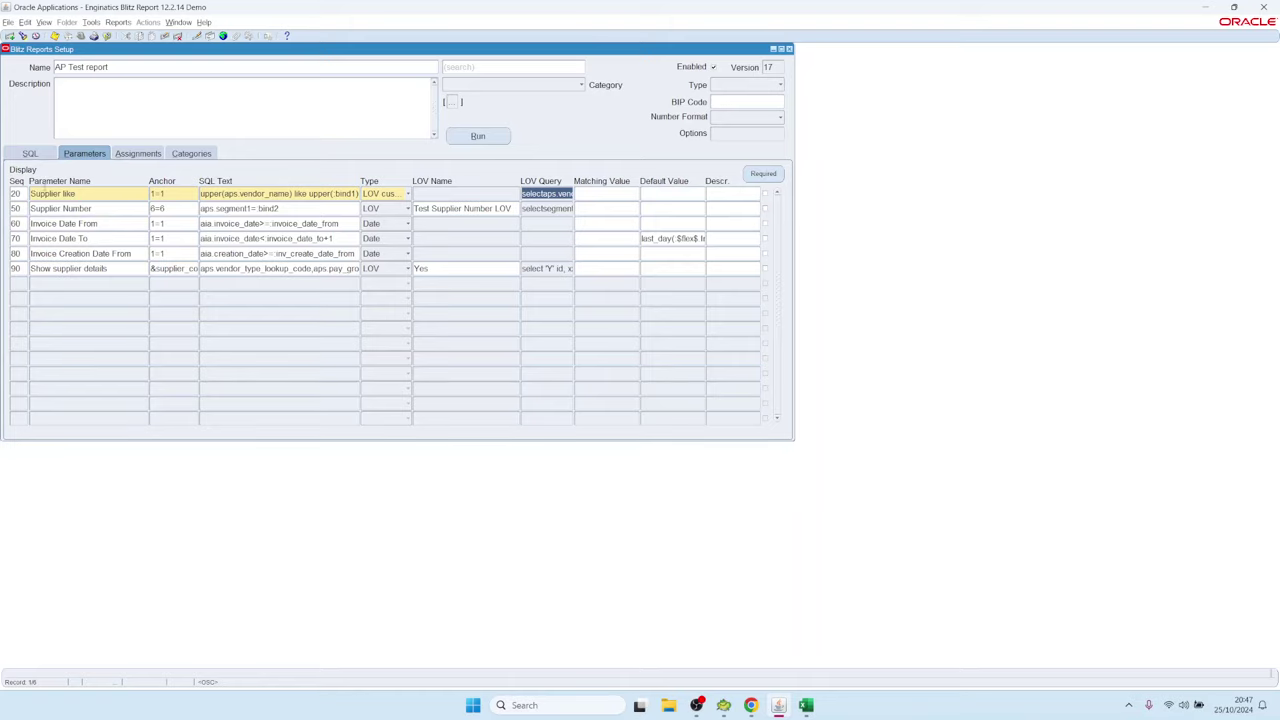
Copy AP Test report's full SQL, switch to Toad, and replace the query in the editor with it.
left_click(30, 153)
key("ctrl+c")
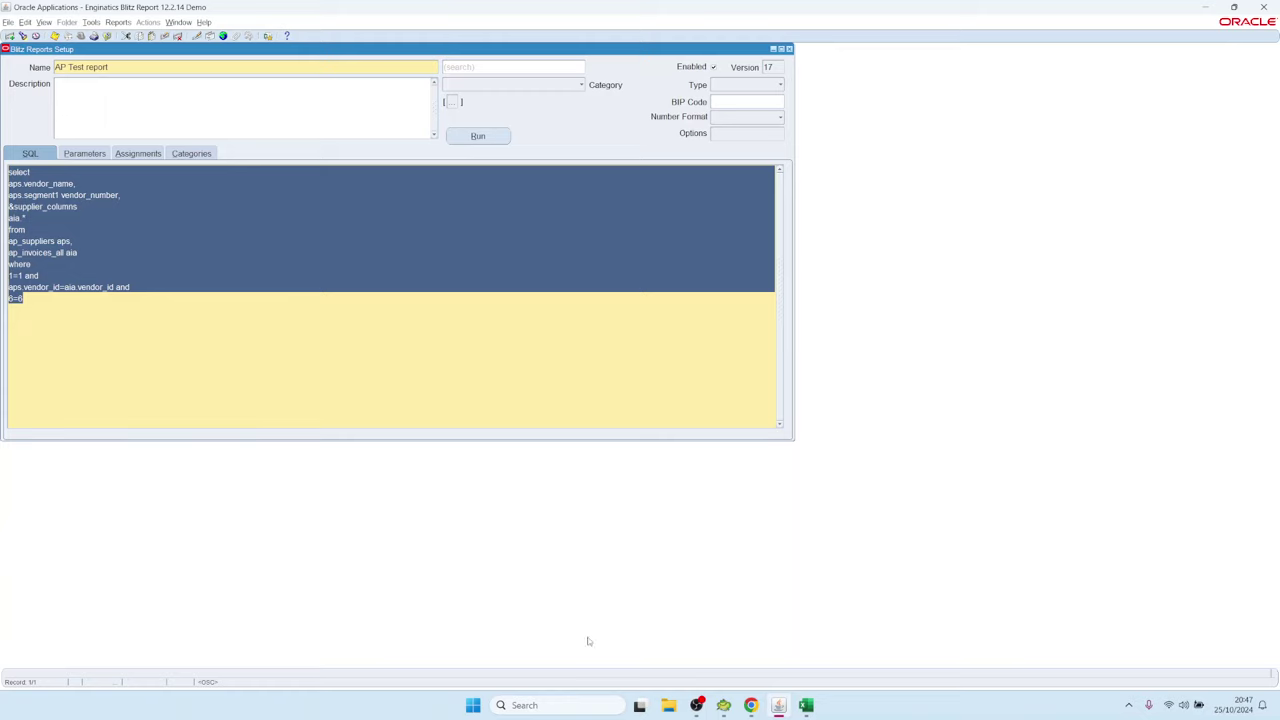
key("alt+Tab")
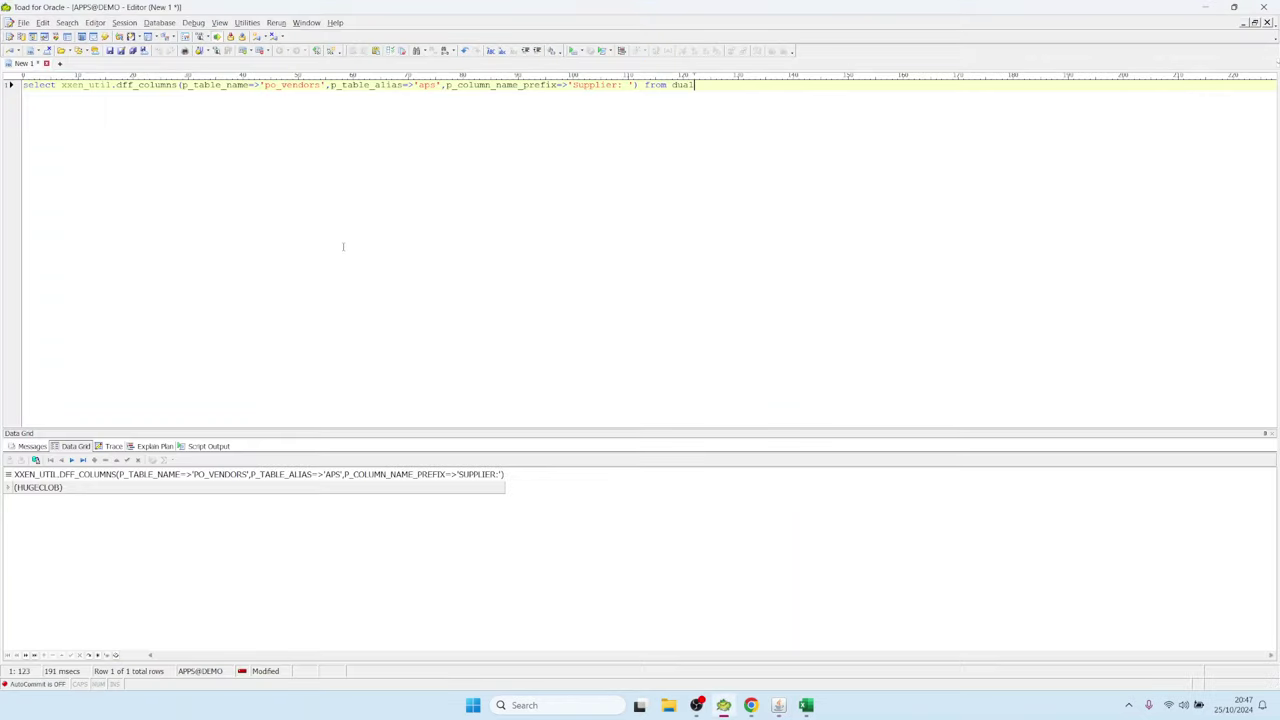
key("ctrl+a")
key("ctrl+v")
Add the table hr_operating_units hou to the from clause, above ap_suppliers aps.
key("Up")
key("Up")
key("Up")
key("Up")
key("Up")
key("Up")
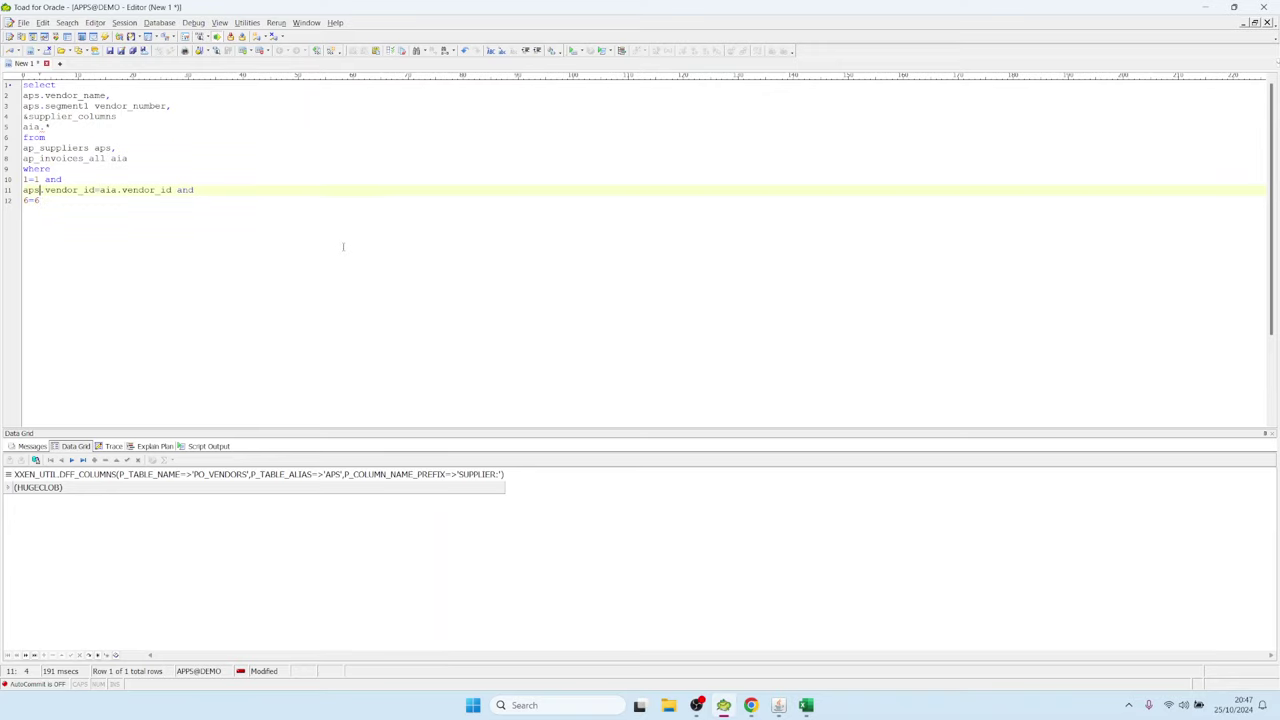
key("End")
key("Return")
type("hr_operating_units hou,")
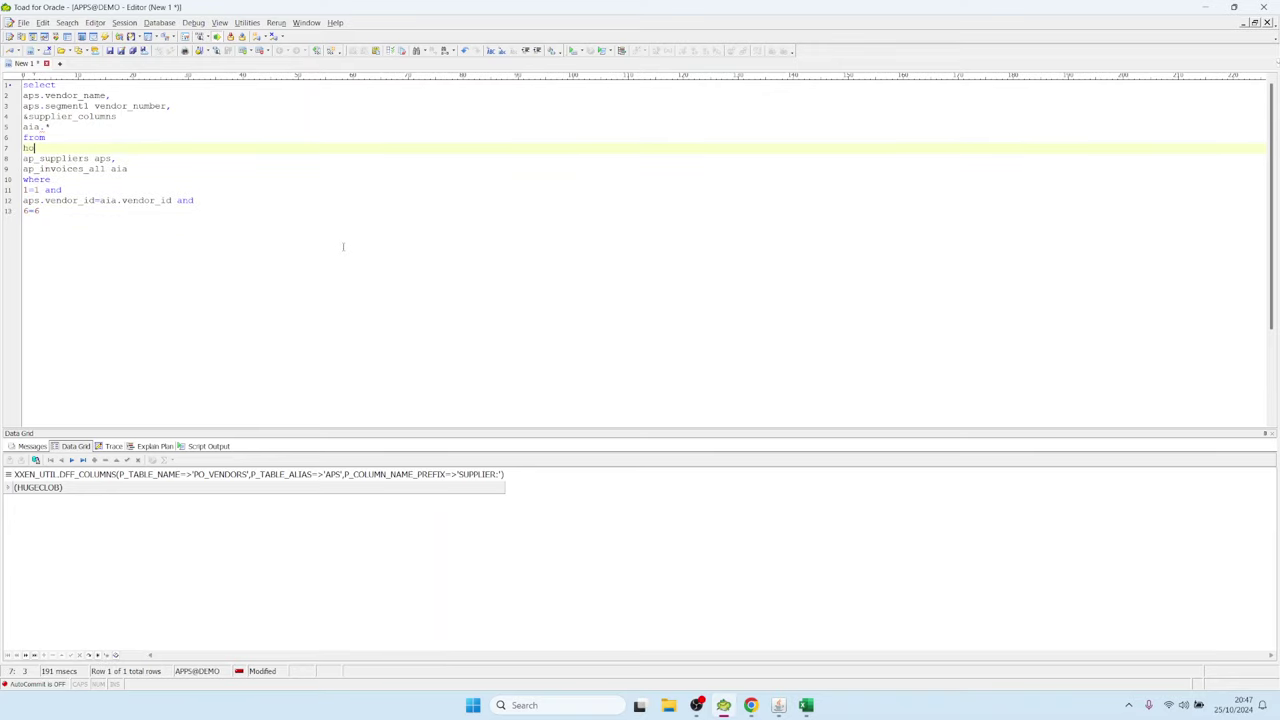
Add the join condition hou.organization_id=aia.org_id and on its own line below 1=1 in the where clause.
key("Down")
key("Down")
key("Down")
key("Down")
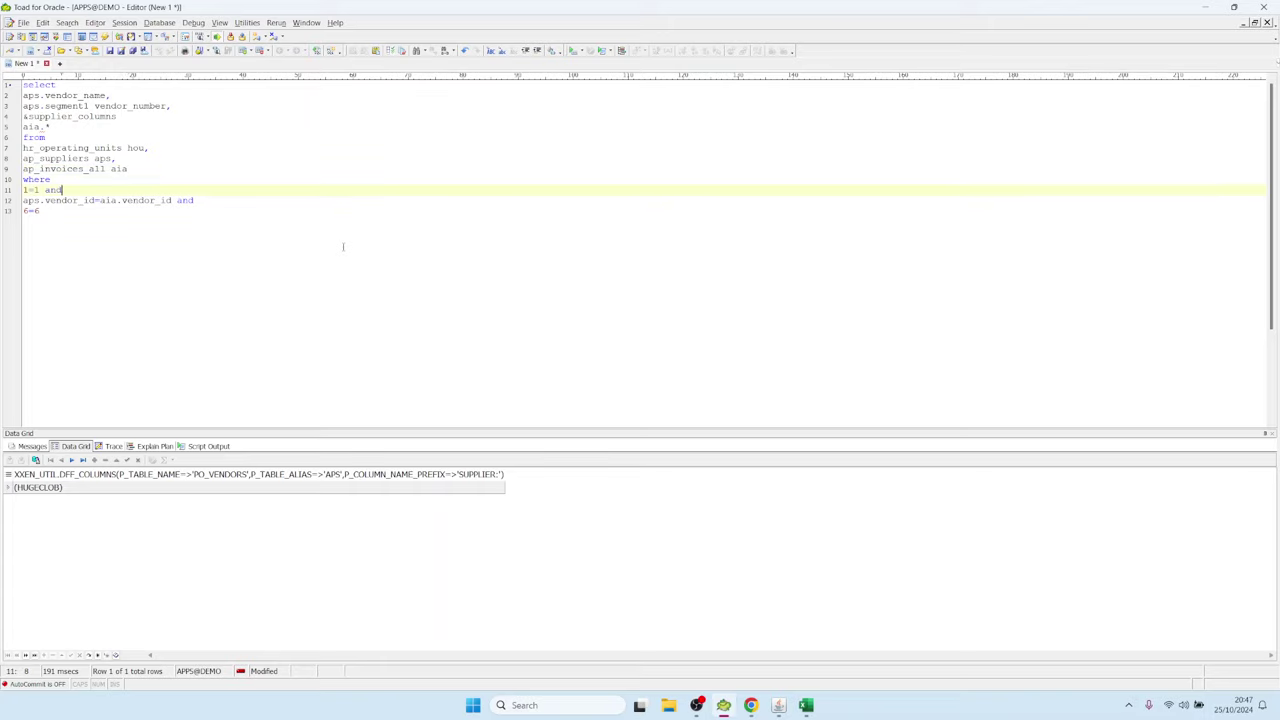
key("Return")
type("hou")
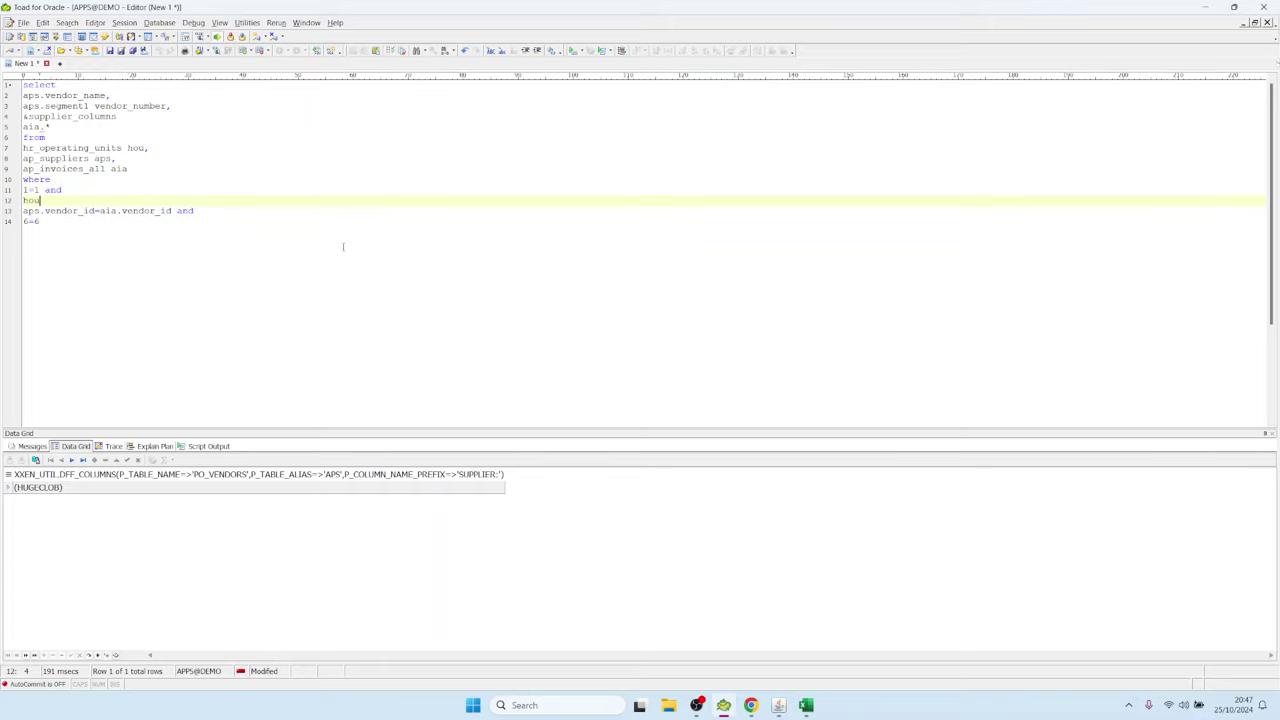
type(".organization_id")
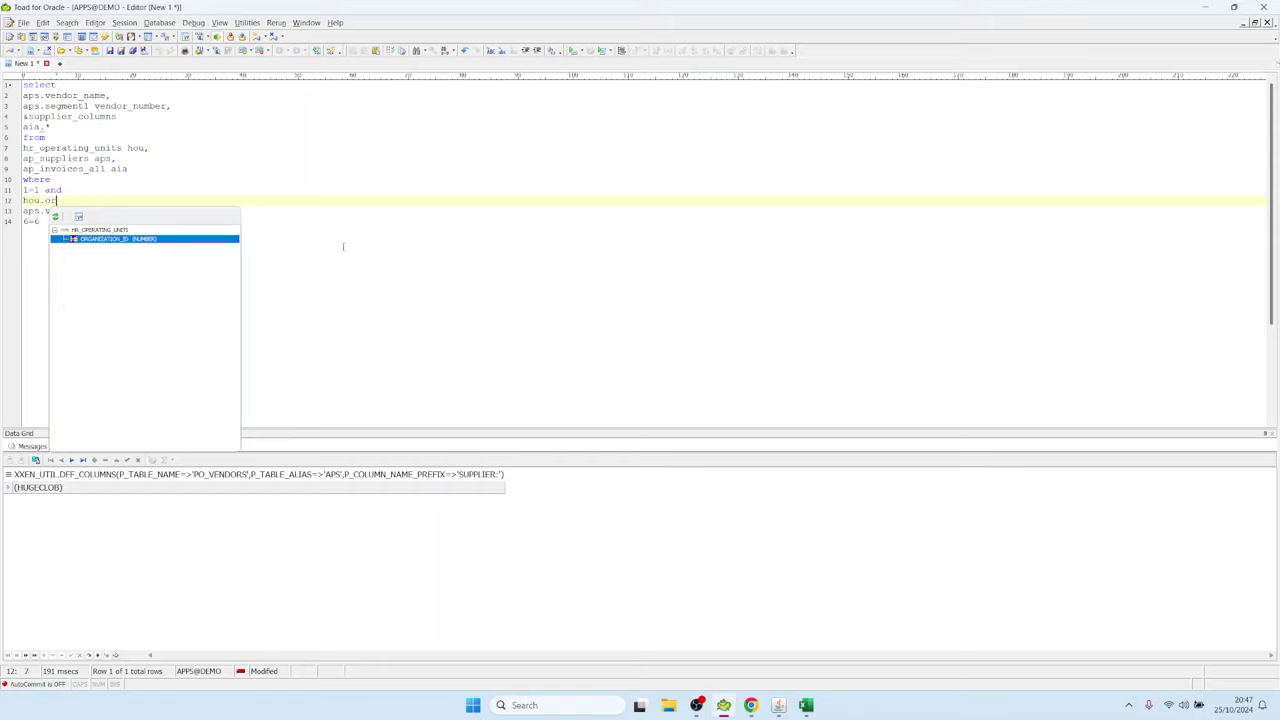
key("Return")
type("=ap")
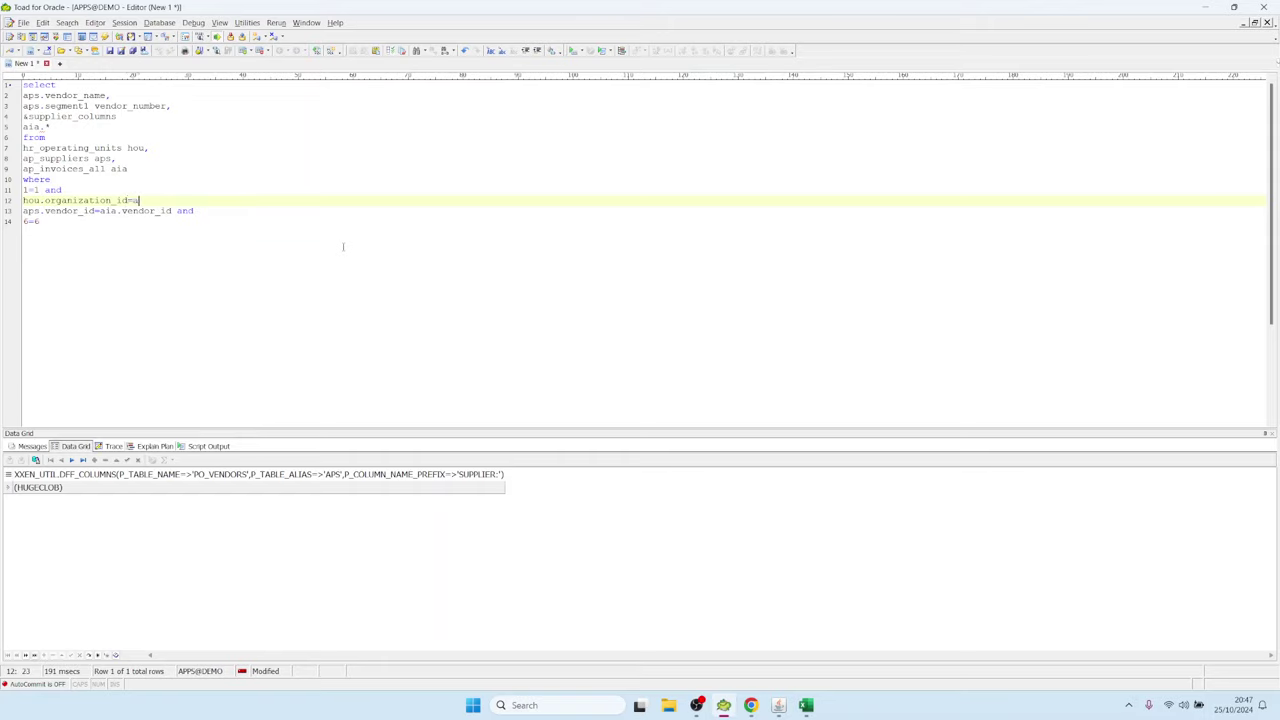
type("s.or")
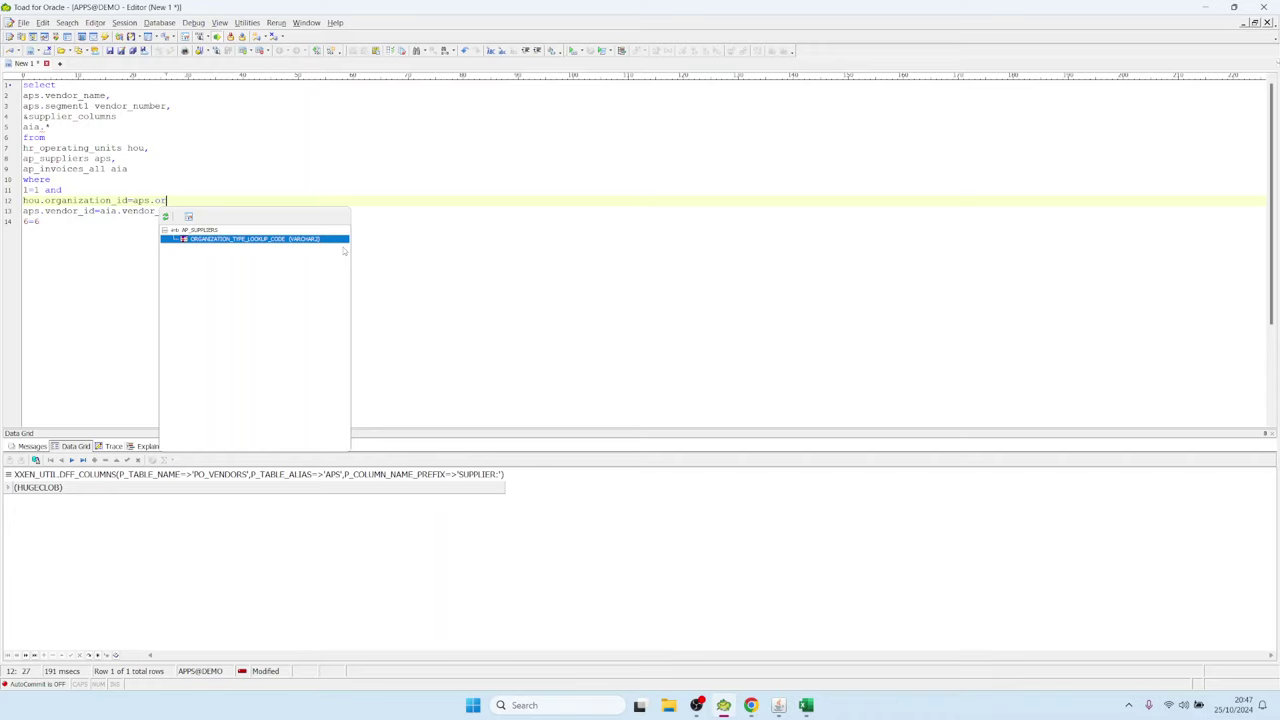
key("BackSpace")
key("BackSpace")
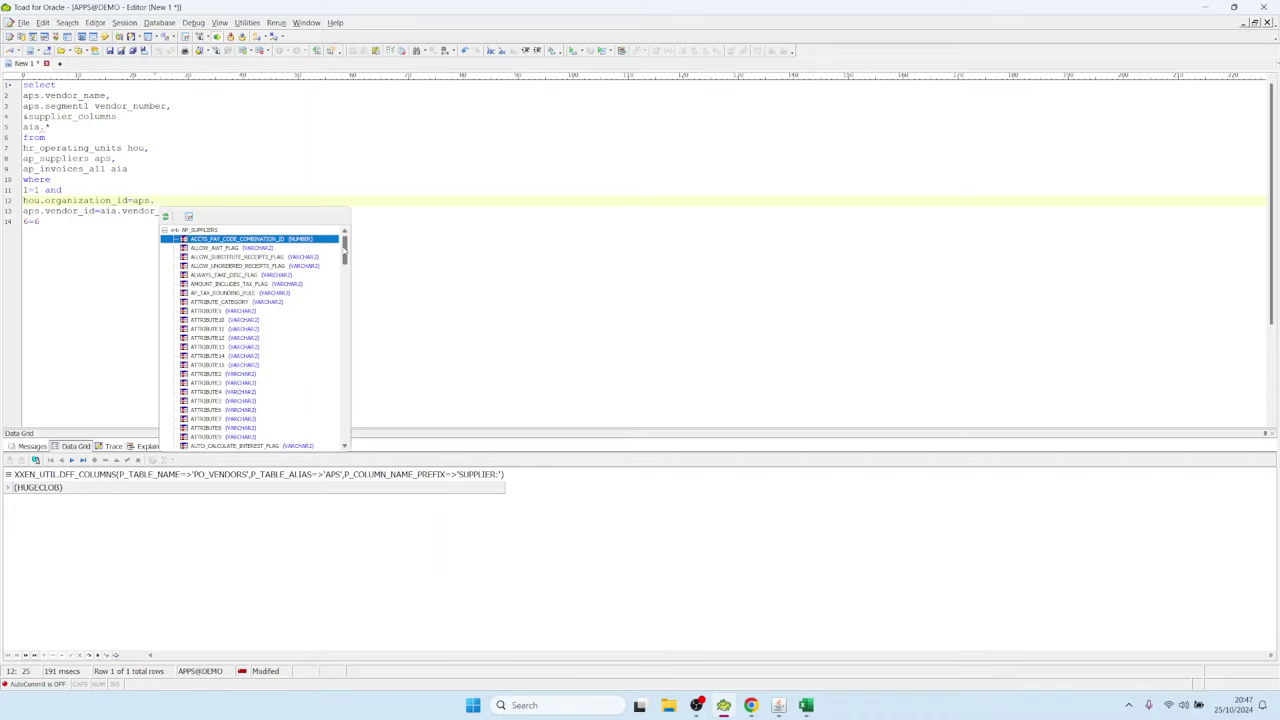
key("BackSpace")
key("BackSpace")
key("BackSpace")
type("ia")
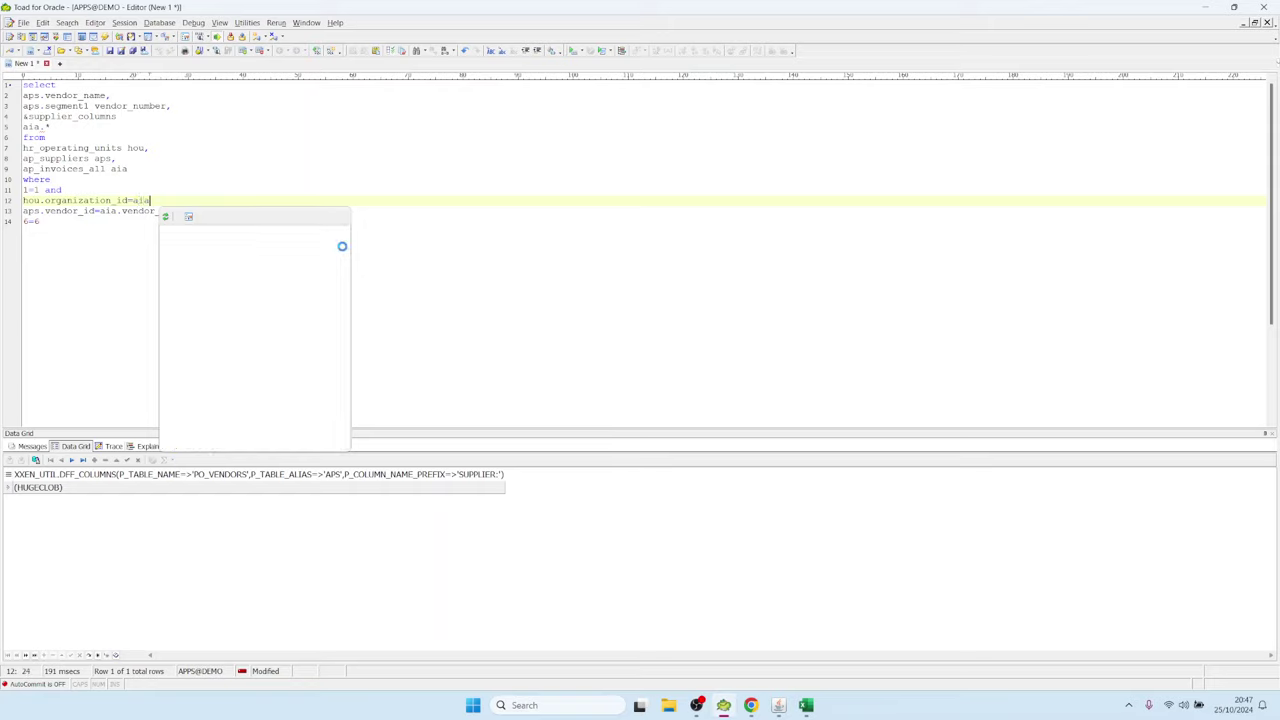
type(".or")
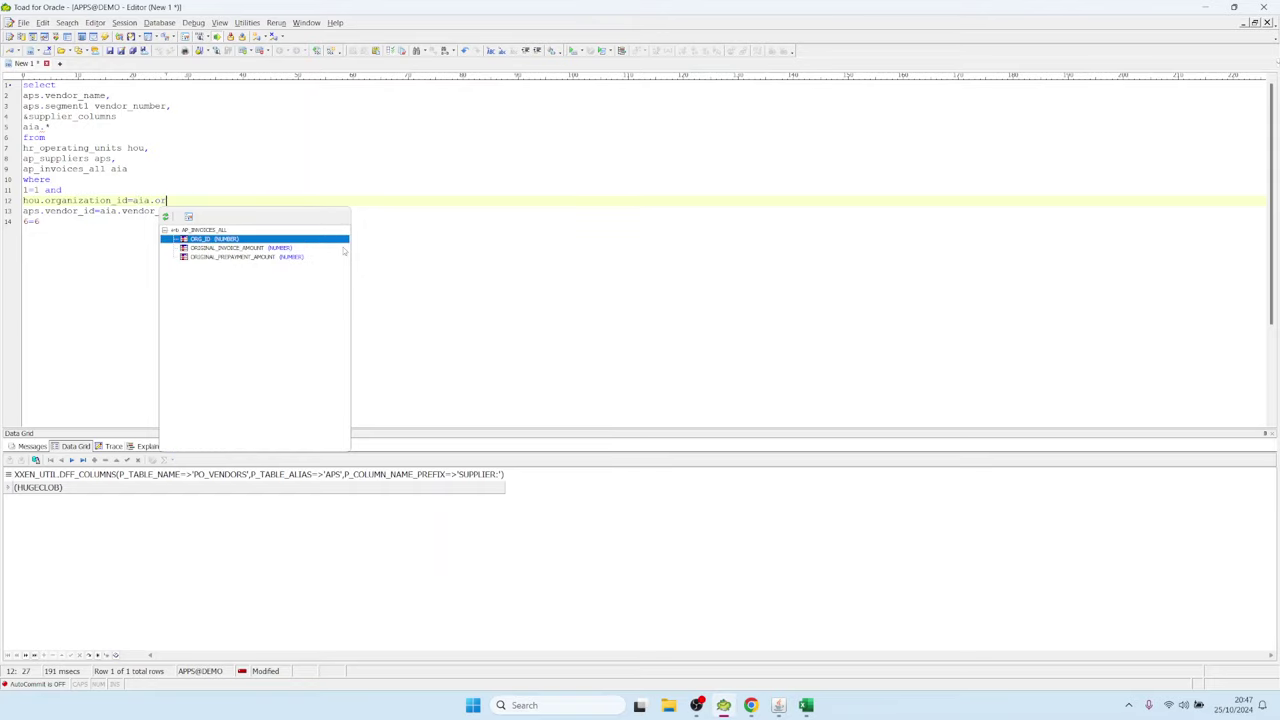
type("g_id and")
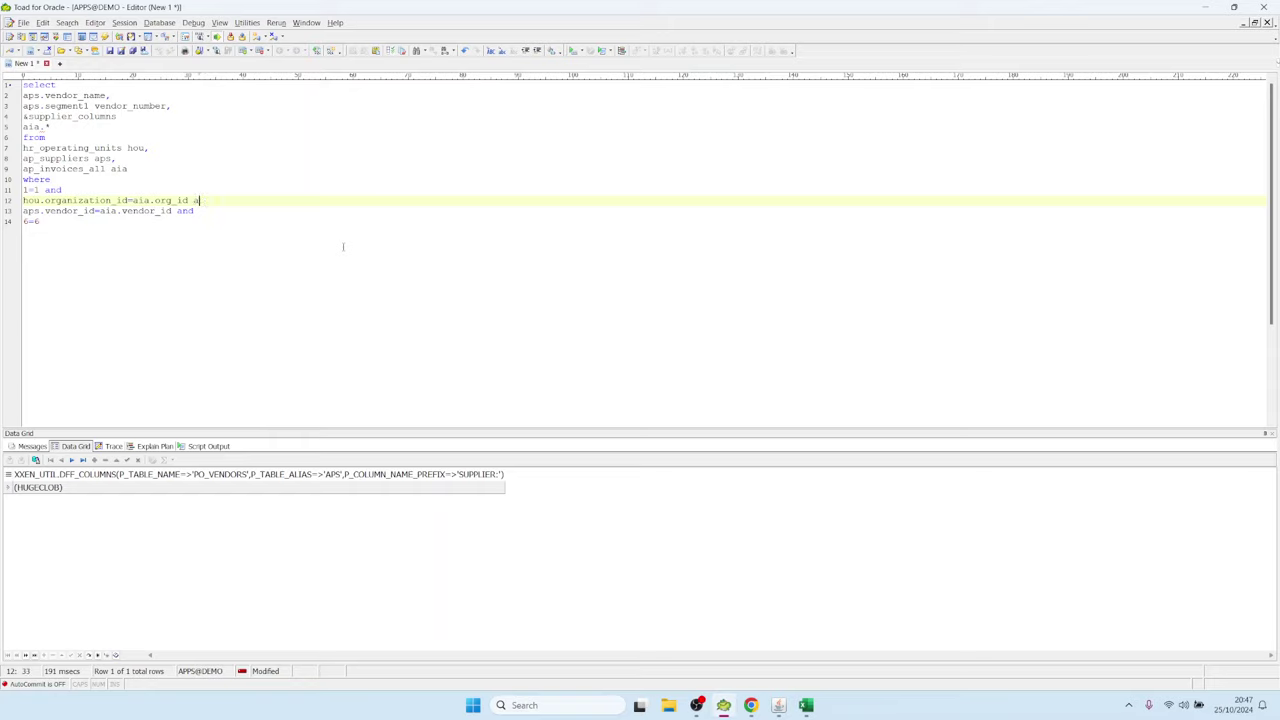
Copy the whole revised query, switch back to Oracle, and replace AP Test report's SQL with it.
key("Down")
key("Down")
key("shift+Up")
key("shift+Up")
key("shift+Up")
key("shift+Up")
key("shift+Up")
key("shift+Up")
key("shift+Up")
key("shift+Up")
key("shift+Up")
key("shift+Up")
key("shift+Up")
key("shift+Up")
key("shift+Up")
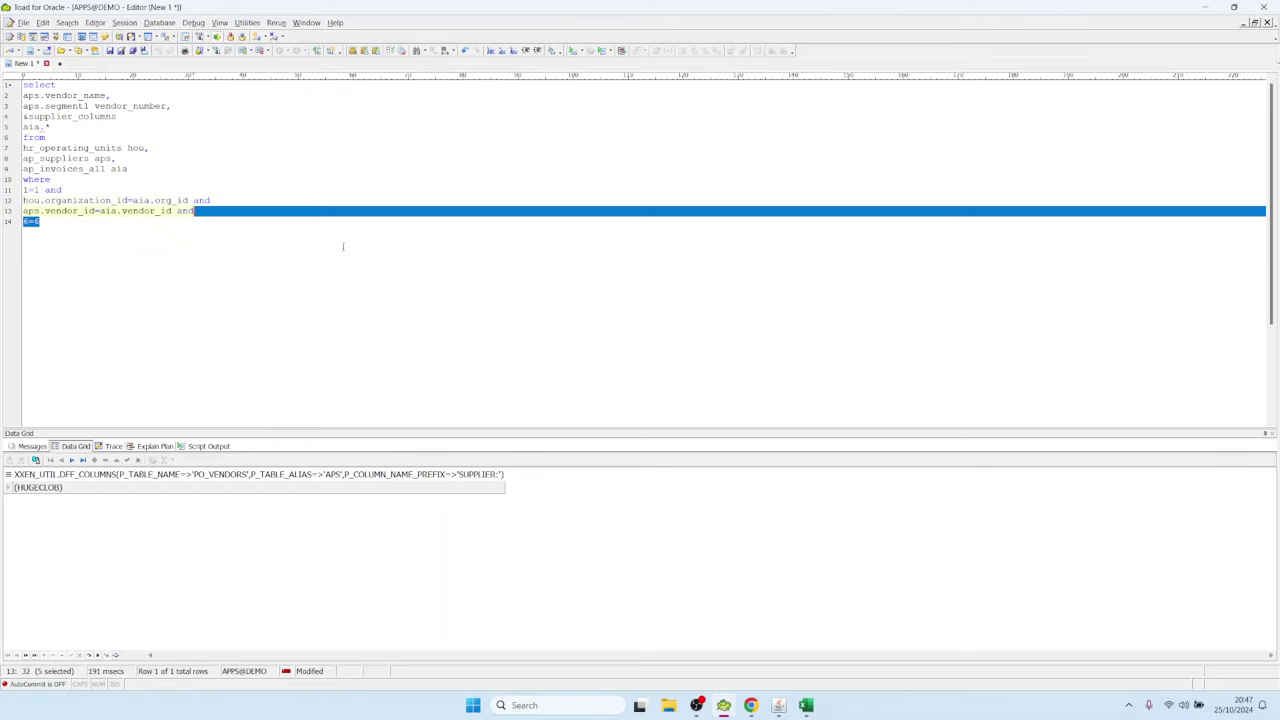
key("shift+Home")
key("ctrl+c")
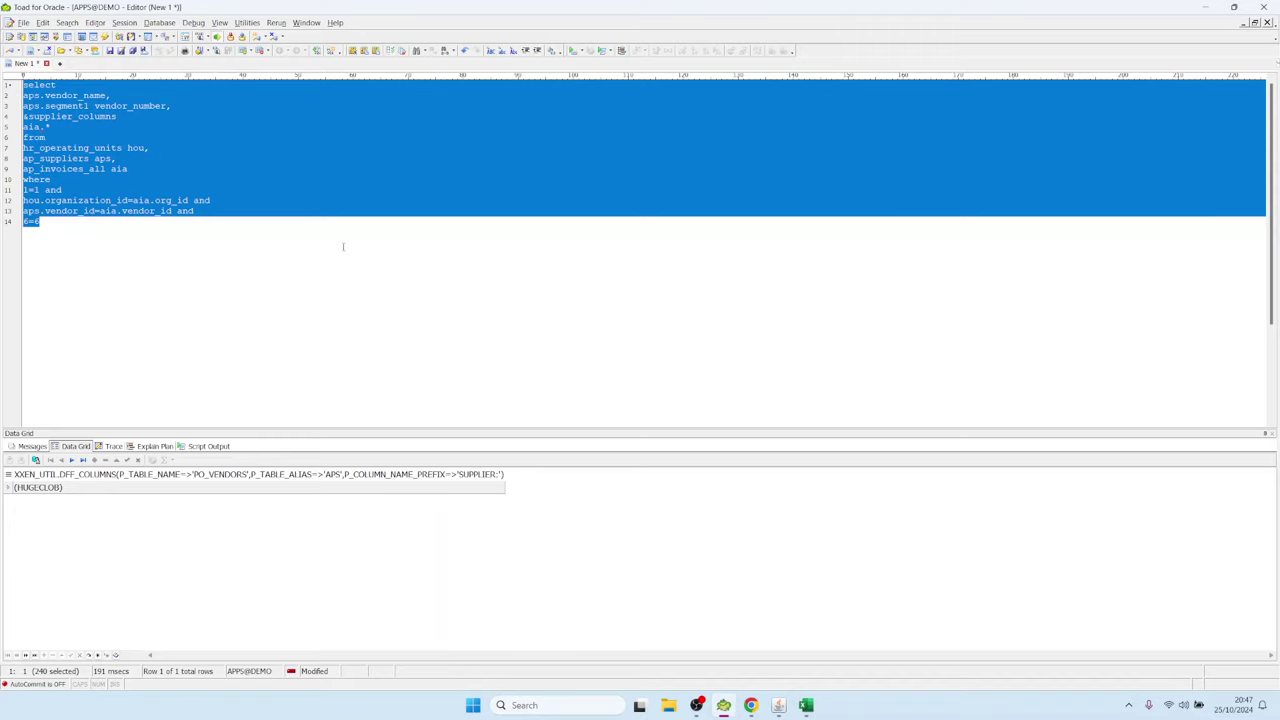
left_click(779, 705)
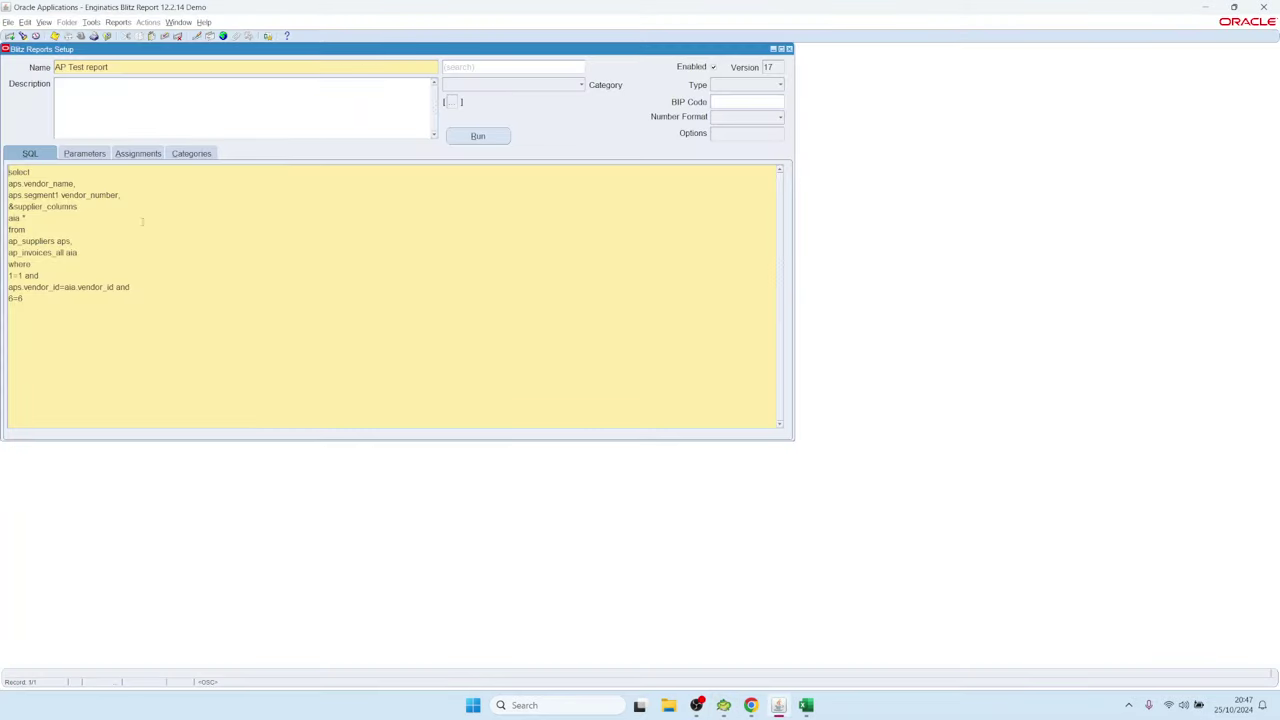
left_click(218, 288)
key("ctrl+a")
key("ctrl+v")
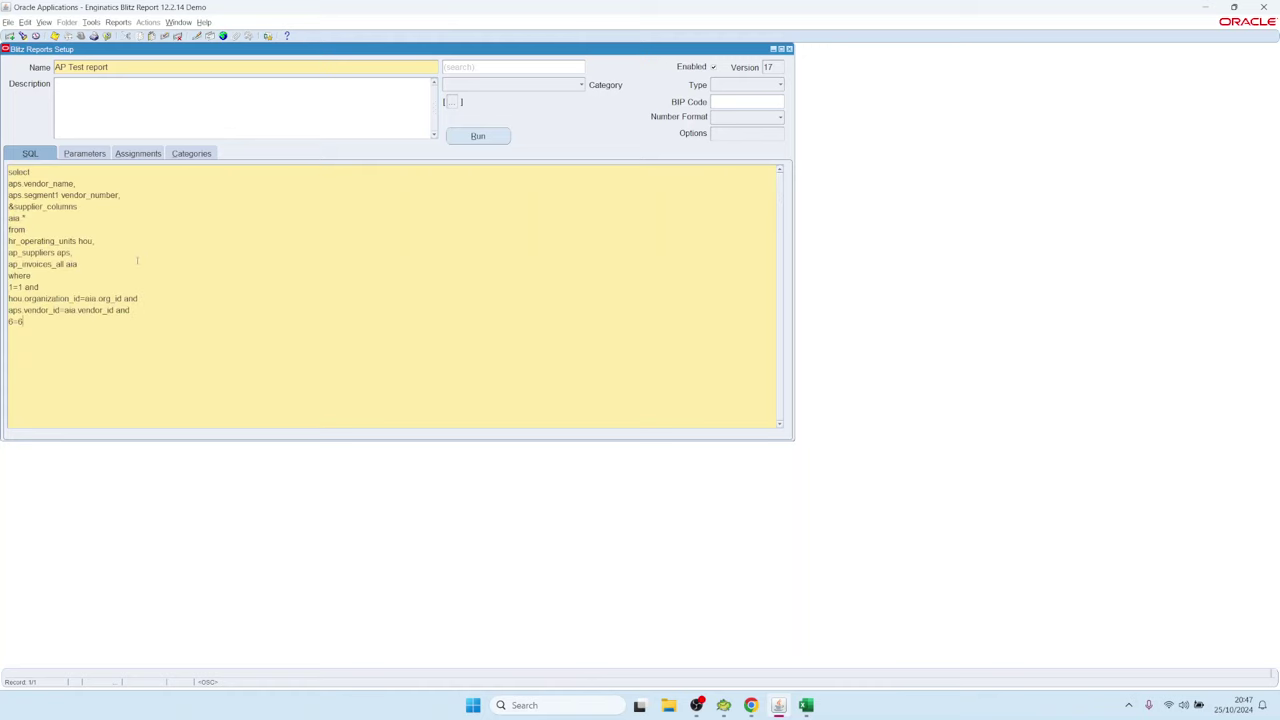
Add a parameter to AP Test report by copying AP Cash Requirement's Operating Unit parameter, which uses hou.name=:operating_unit.
left_click(86, 153)
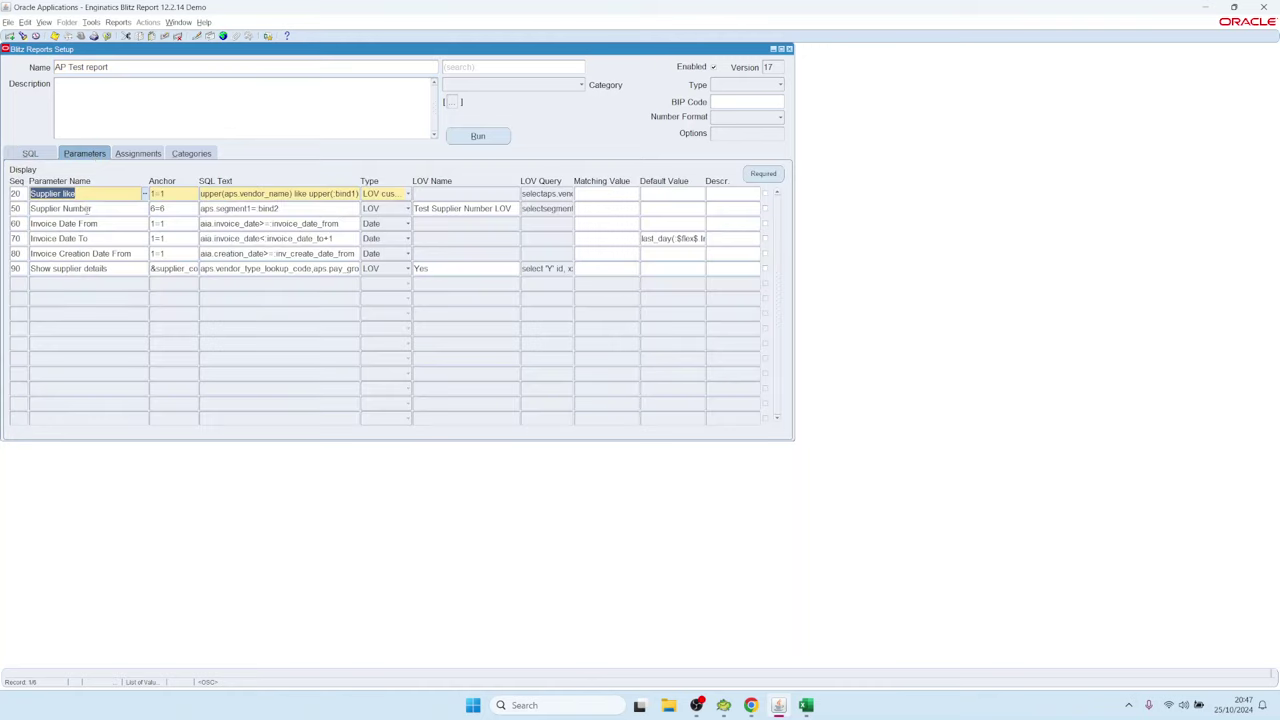
key("Down")
key("Down")
key("Down")
key("Down")
key("Down")
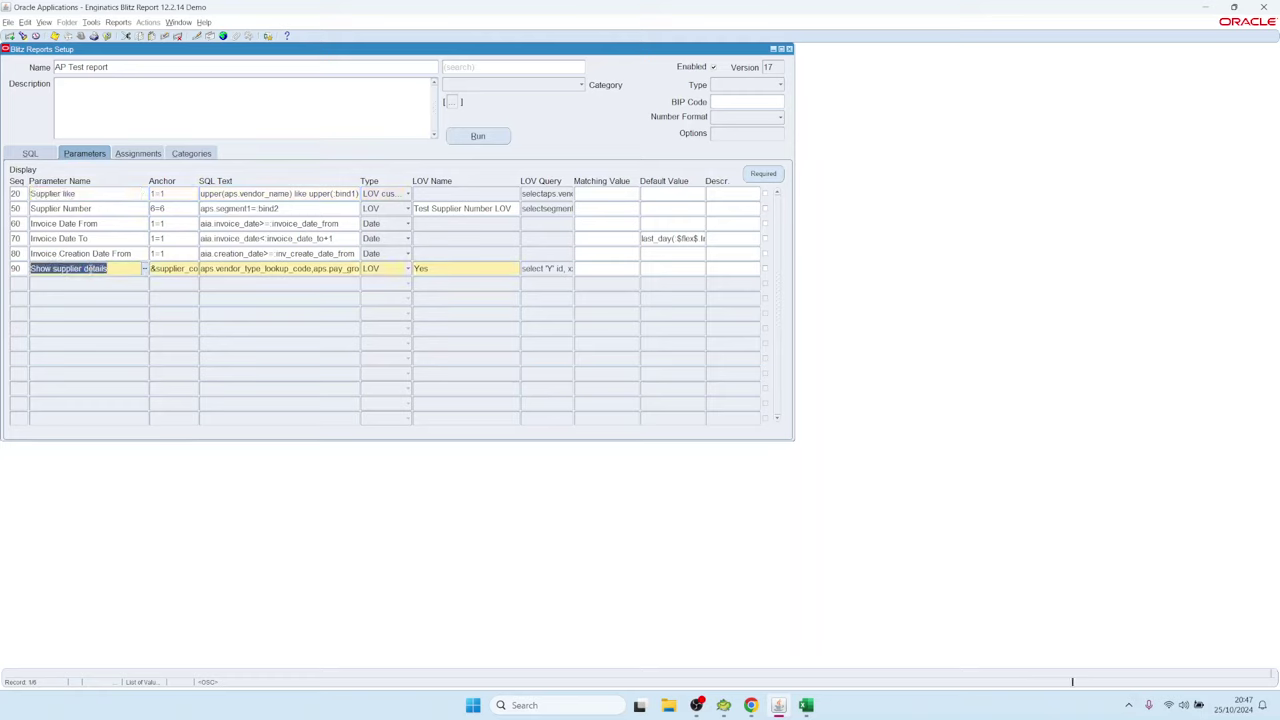
key("Down")
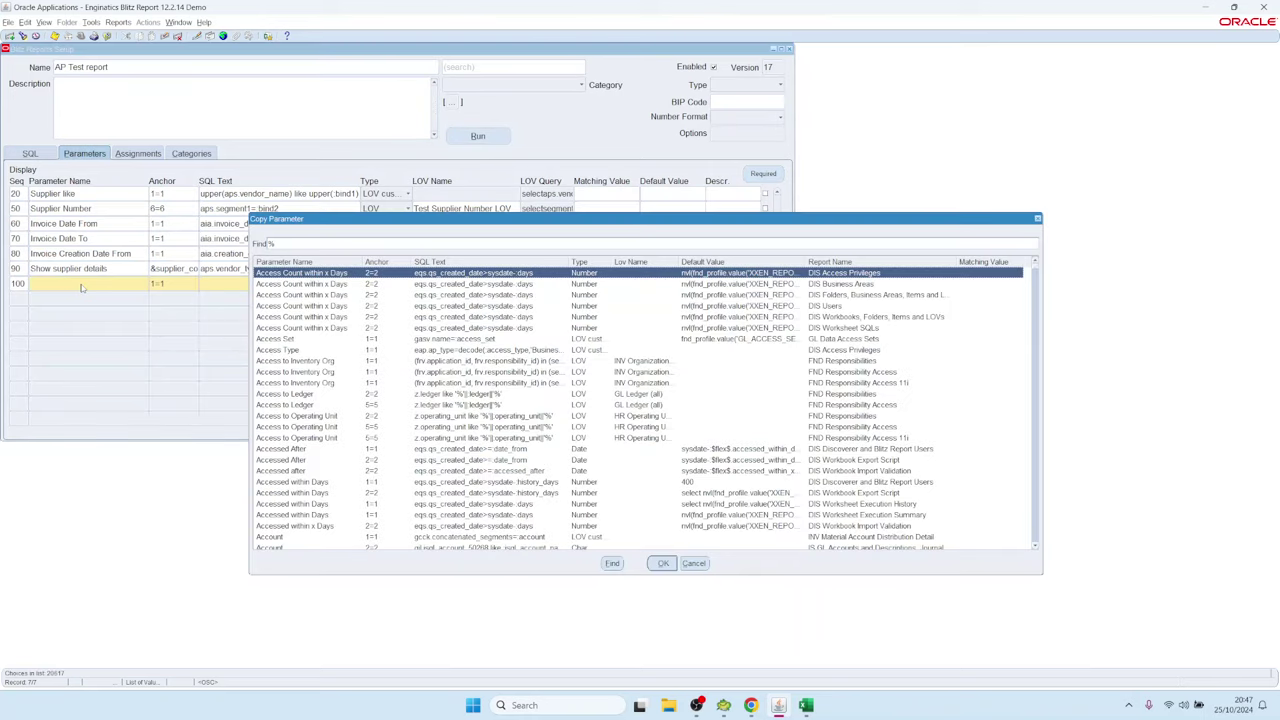
type("ope")
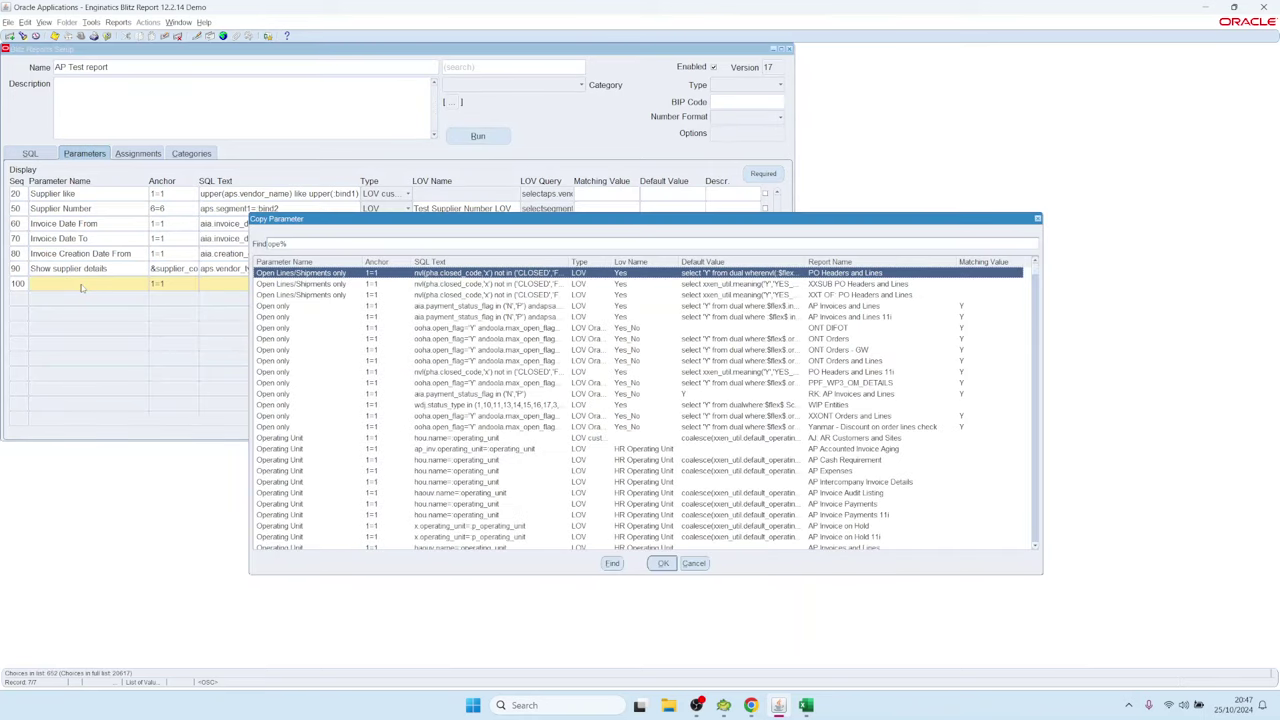
type("rat")
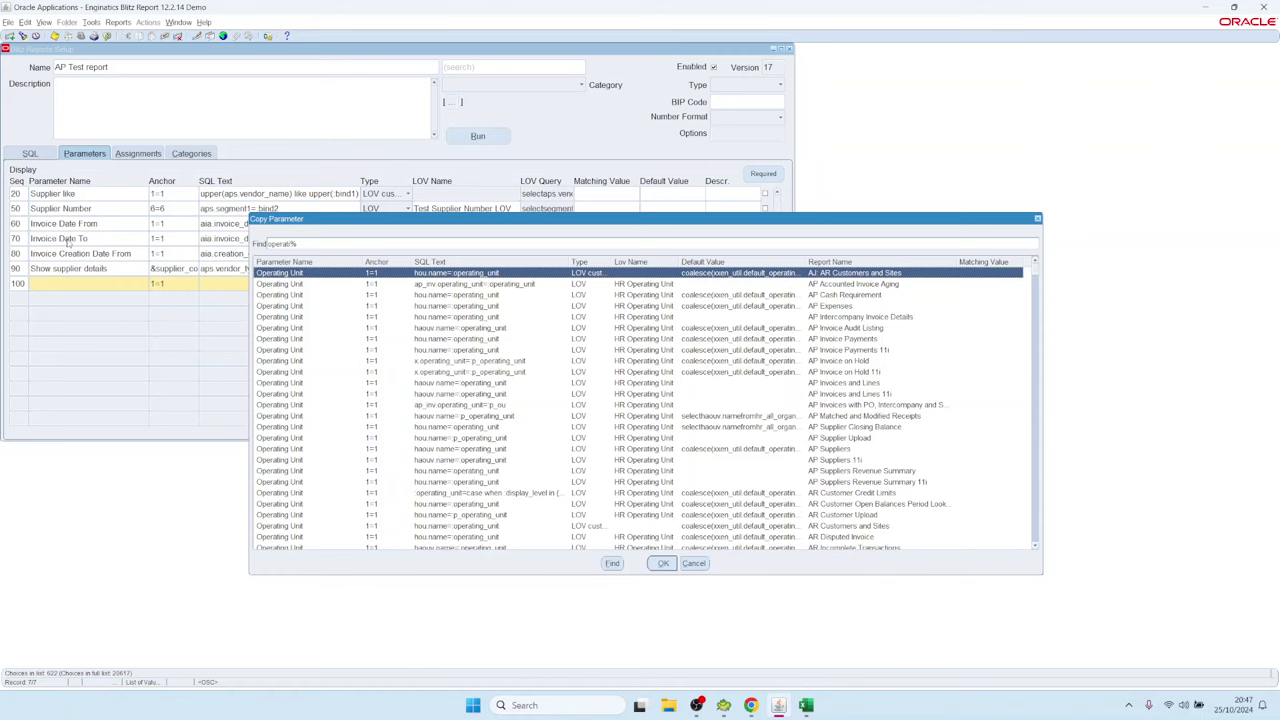
key("Down")
key("Down")
key("Down")
key("Down")
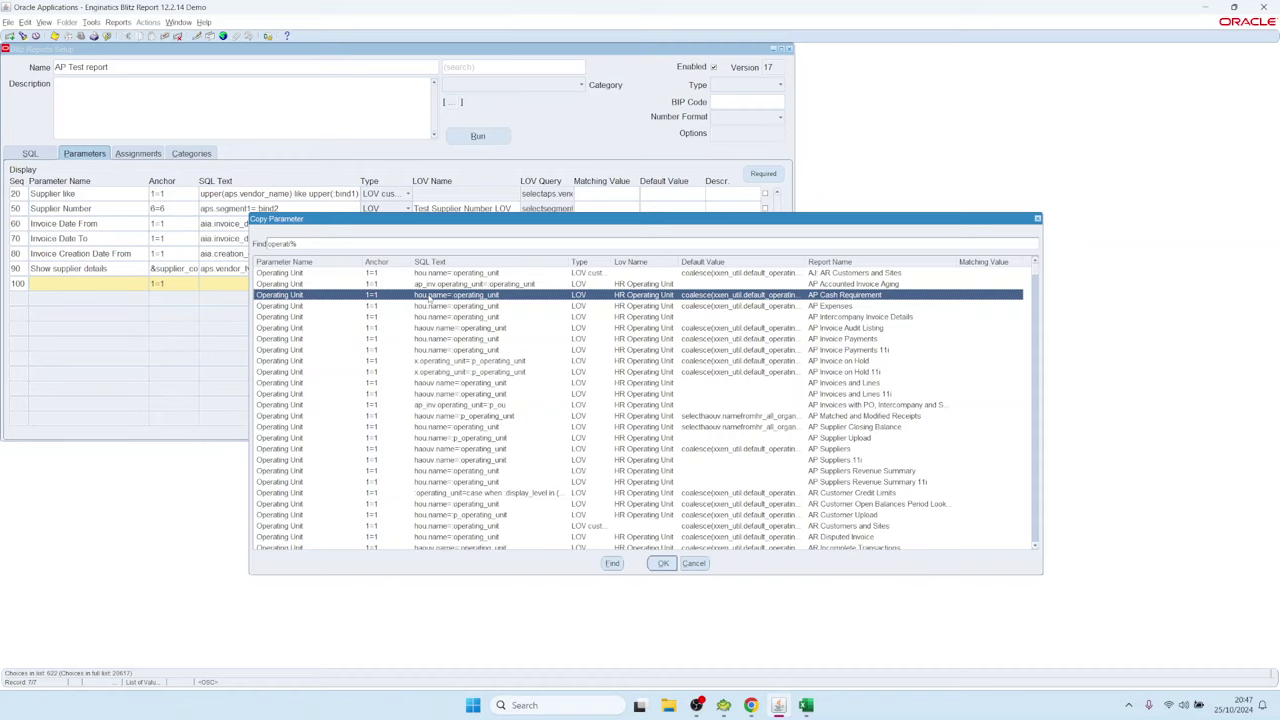
double_click(445, 300)
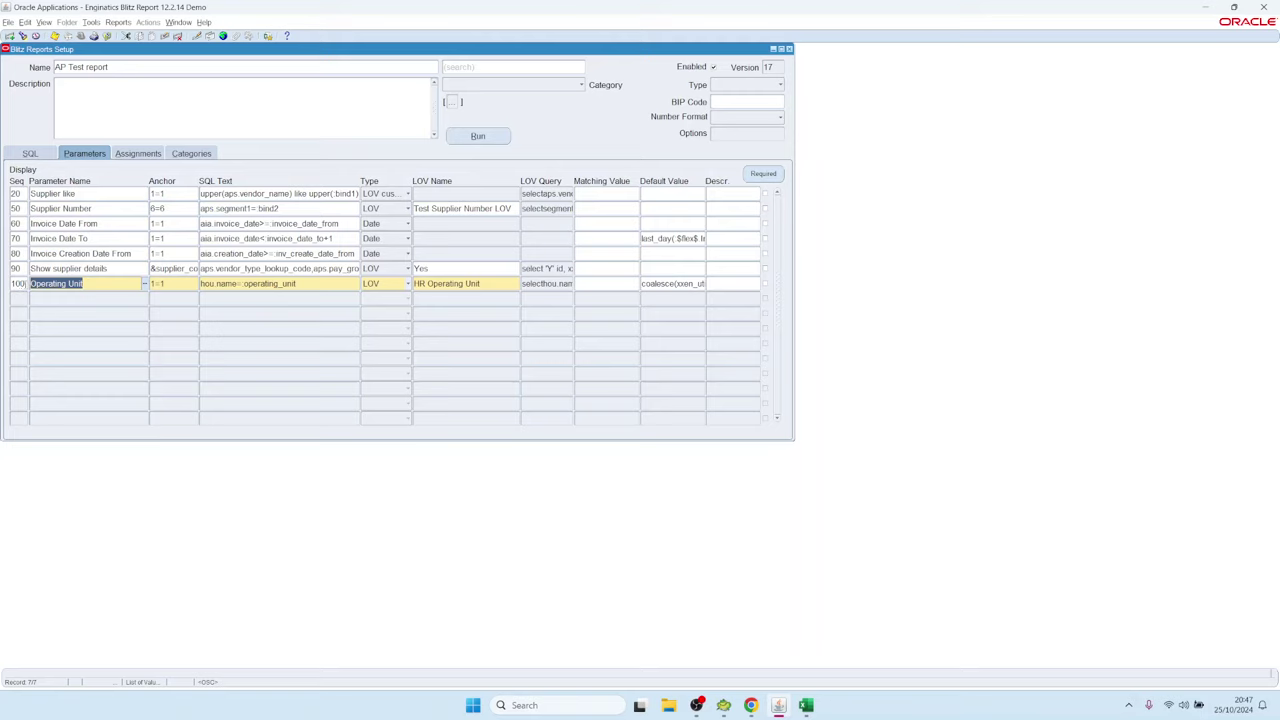
Set the Operating Unit parameter's display sequence to 5, save the report and open its run window.
key("shift+Tab")
type("5")
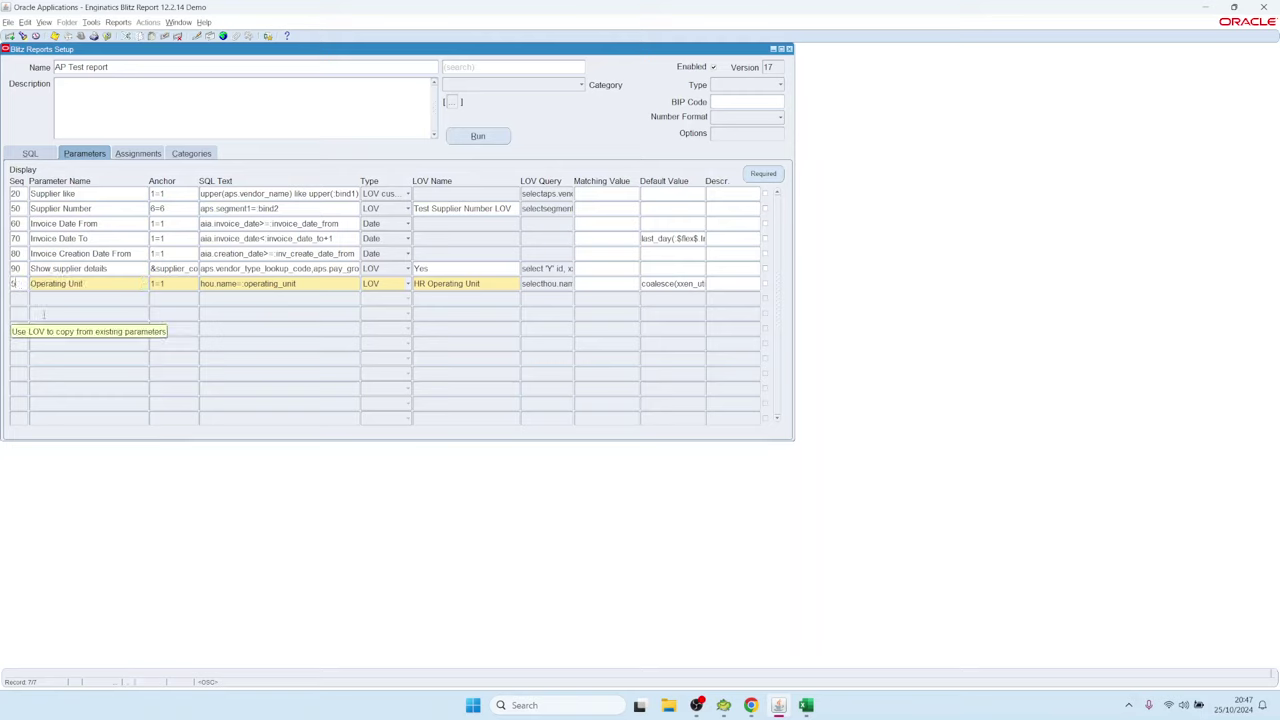
key("Tab")
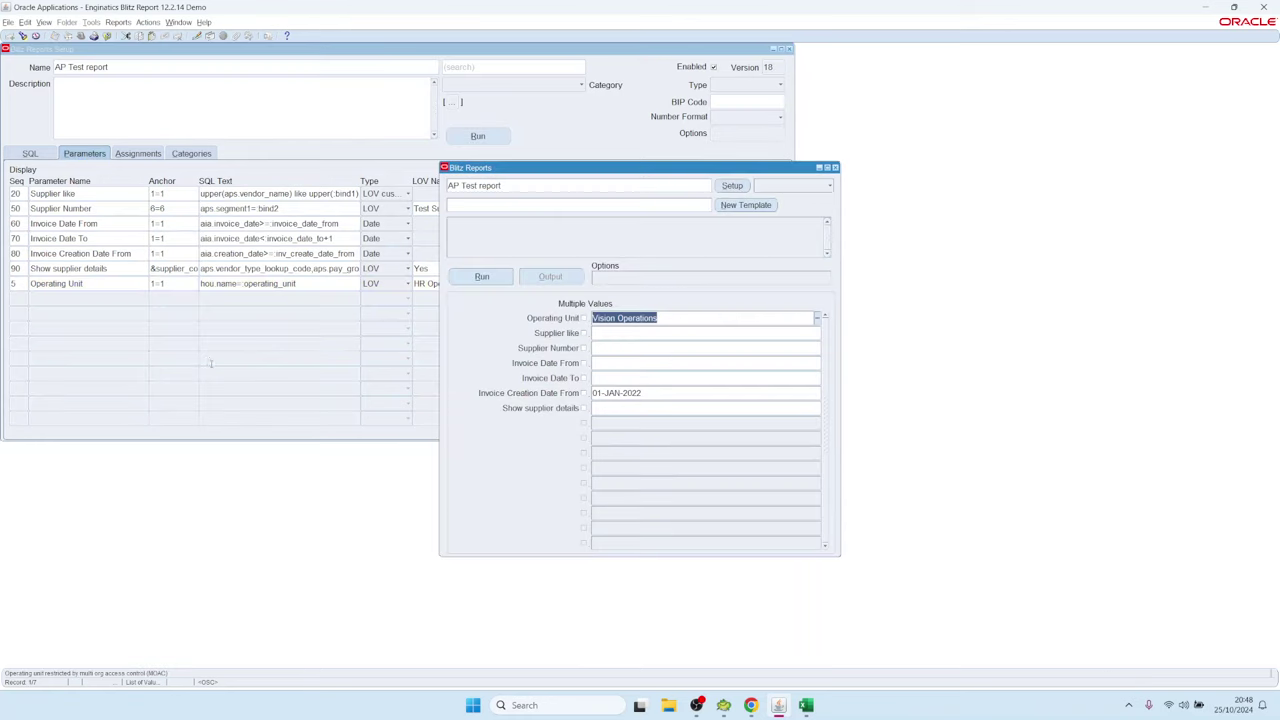
Look at the Supplier like list of values for the Vision Operations operating unit, and close it without choosing a supplier.
left_click(647, 332)
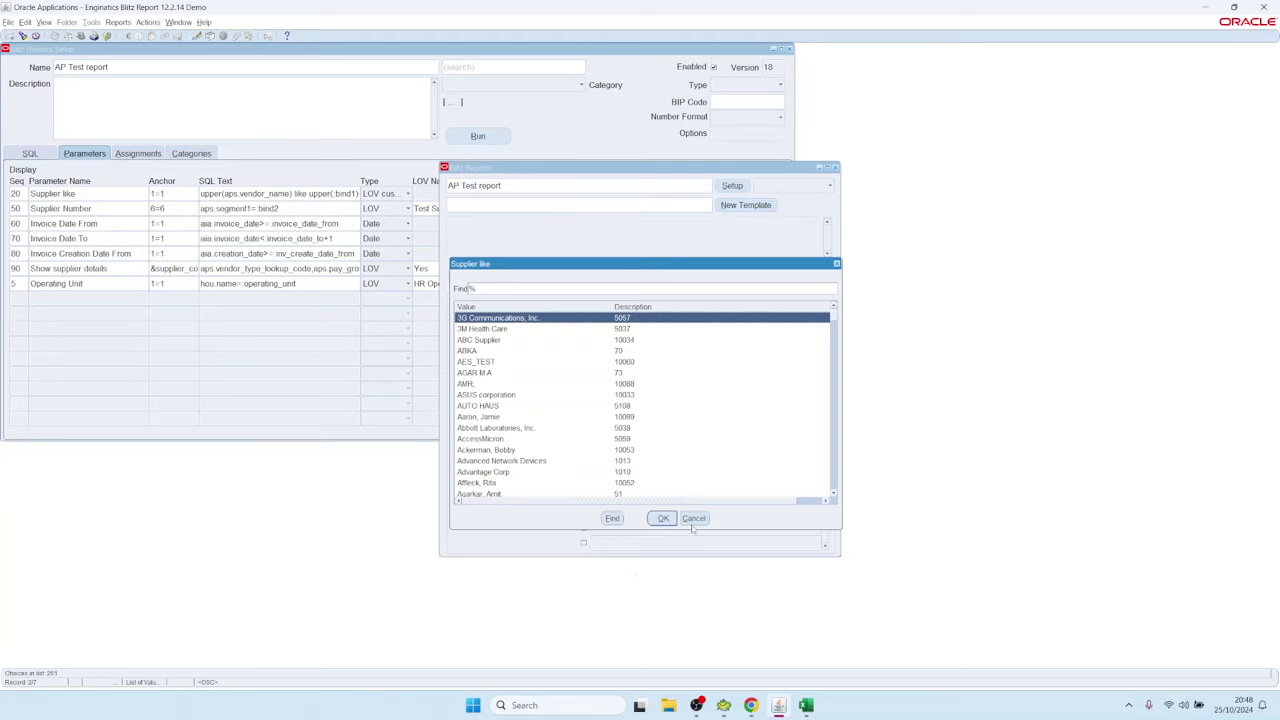
left_click(693, 518)
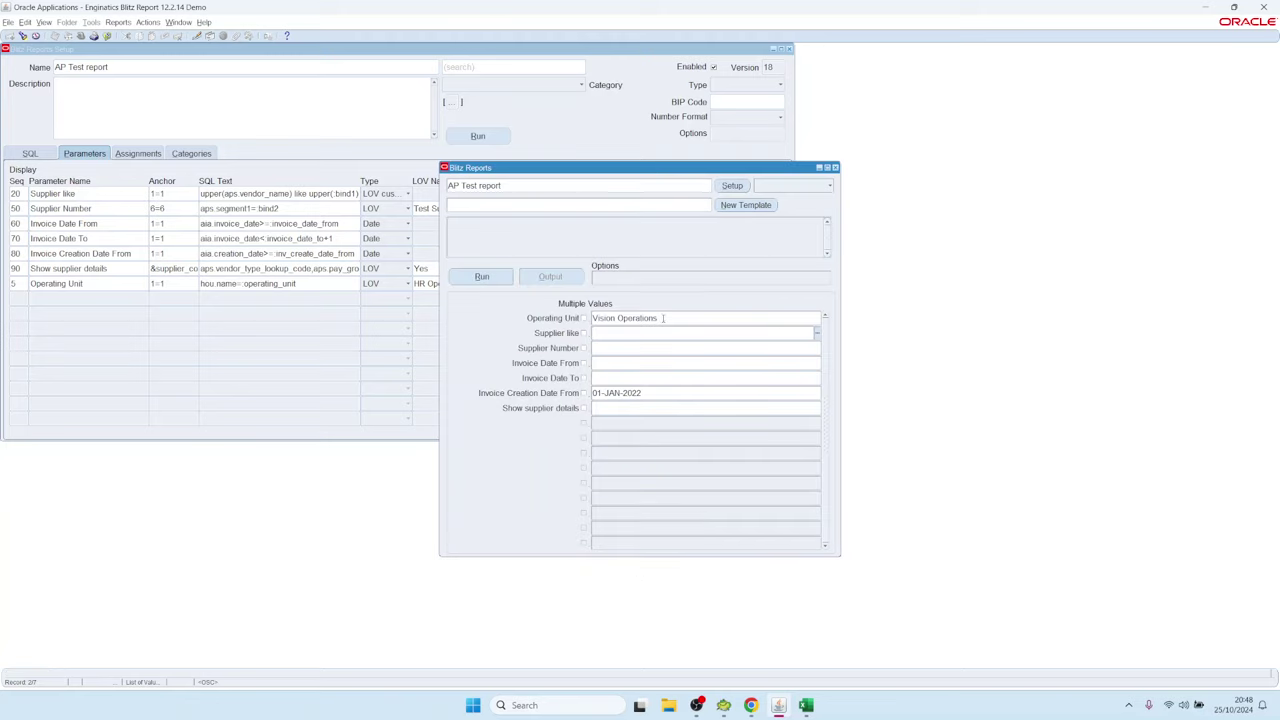
Change the Operating Unit parameter to Vision Services, filtering its list of values by vision.
double_click(663, 318)
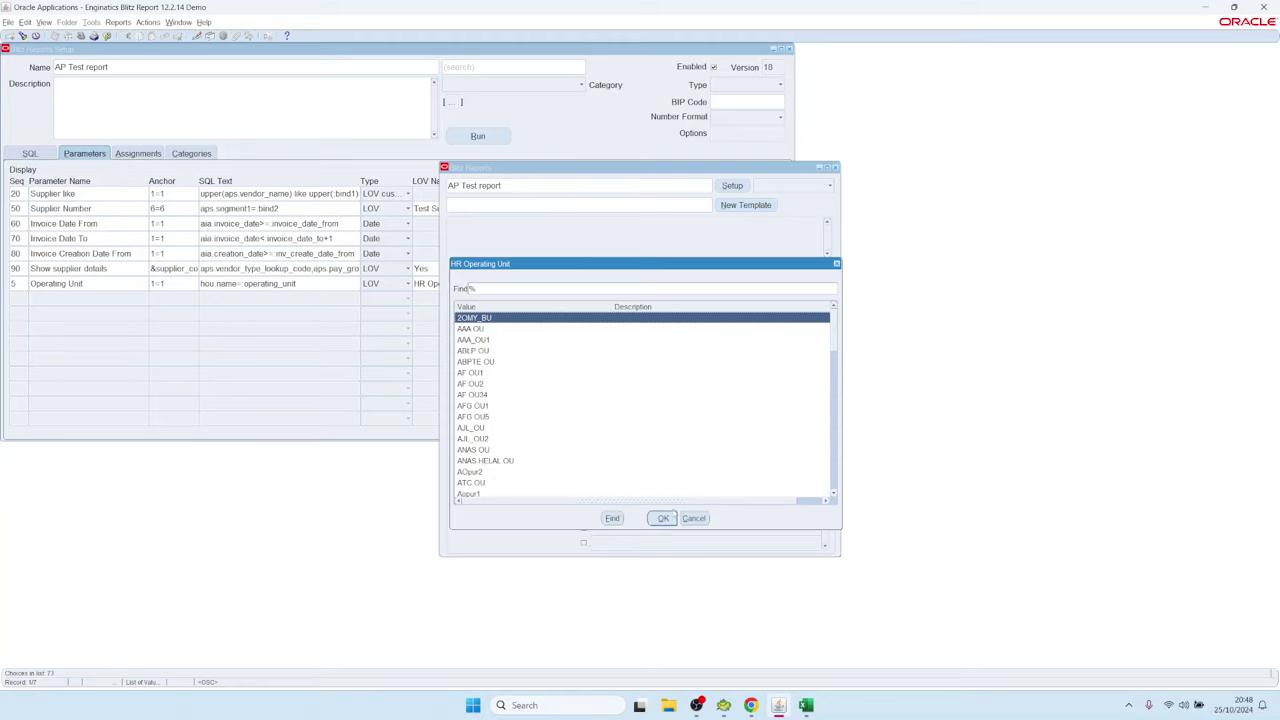
left_click(690, 518)
key("Delete")
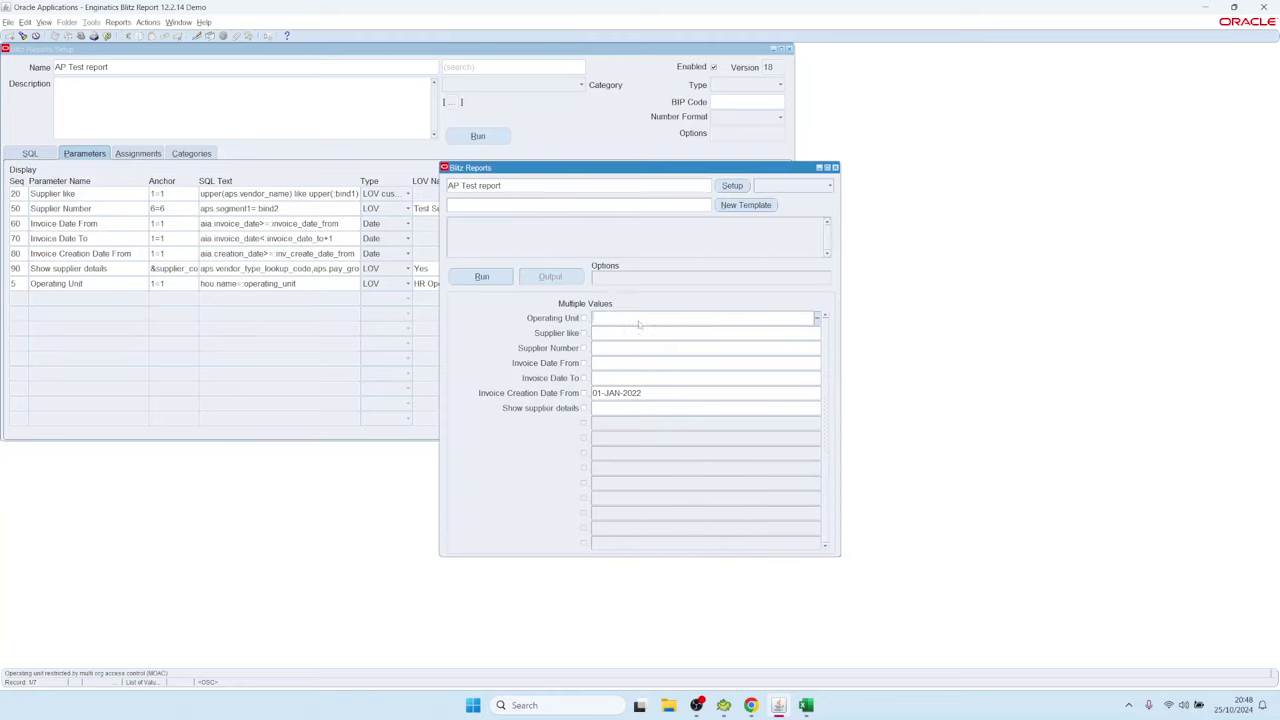
type("%")
key("Tab")
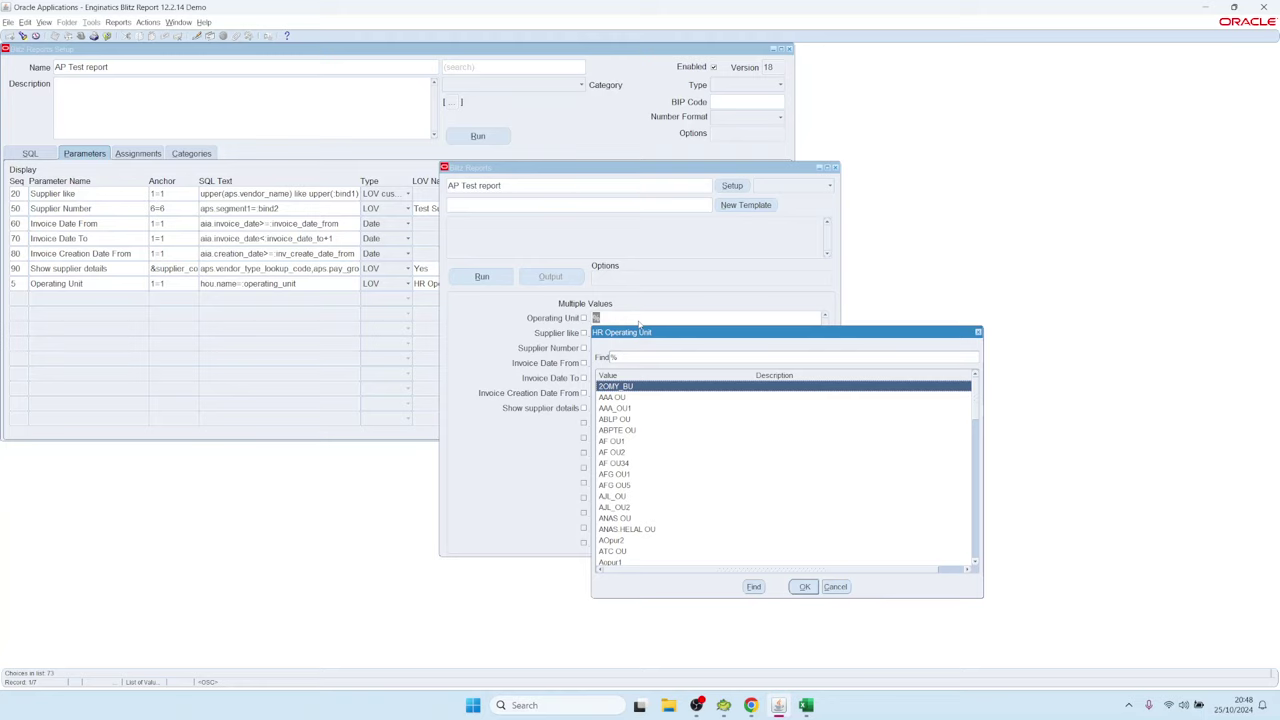
type("vision")
key("Down")
key("Down")
key("Down")
key("Down")
key("Down")
key("Down")
key("Down")
key("Down")
key("Down")
key("Down")
key("Down")
key("Down")
key("Down")
key("Down")
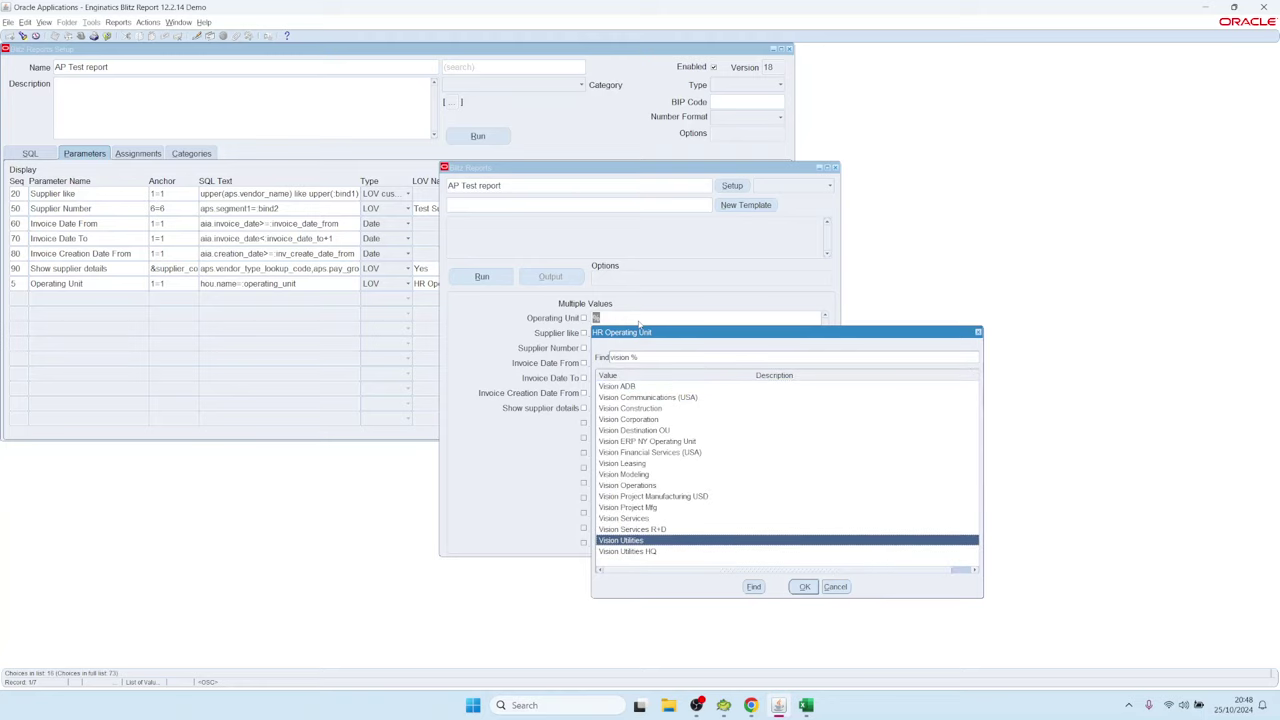
key("Up")
key("Return")
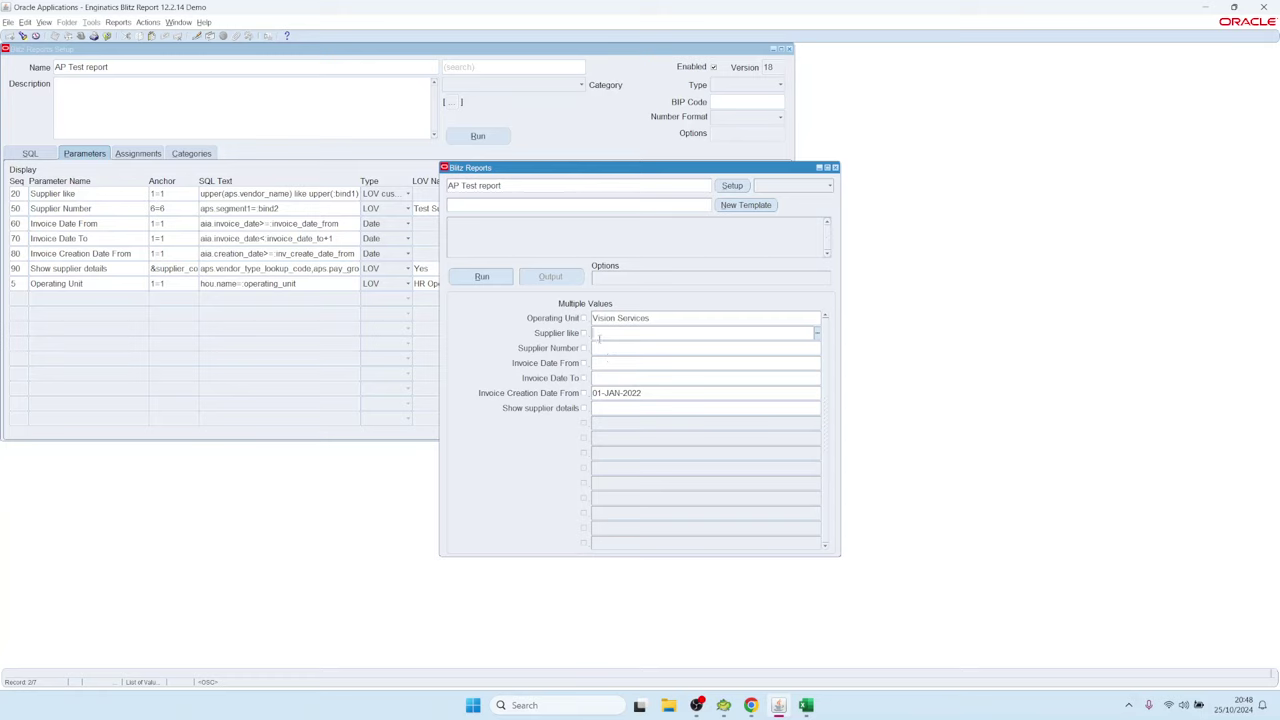
Look at the Supplier like list of values for Vision Services, and close it without choosing a supplier.
type("%")
key("Tab")
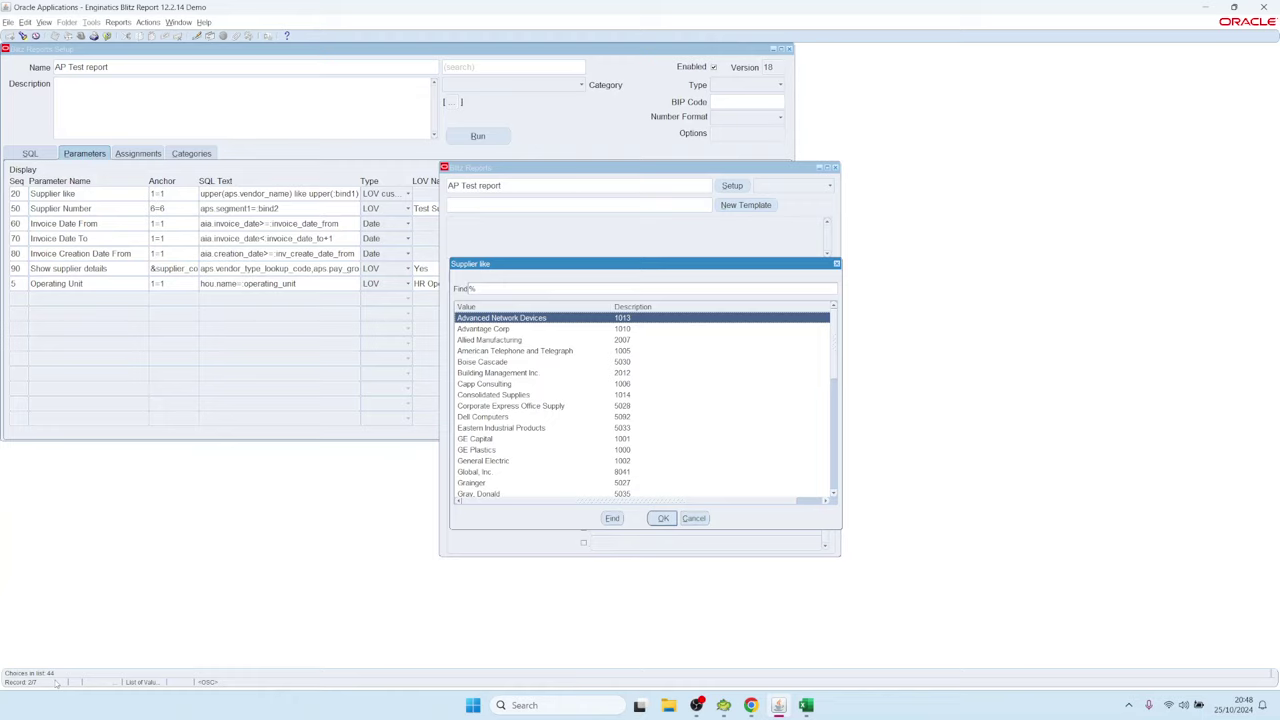
left_click(543, 378)
left_click(556, 427)
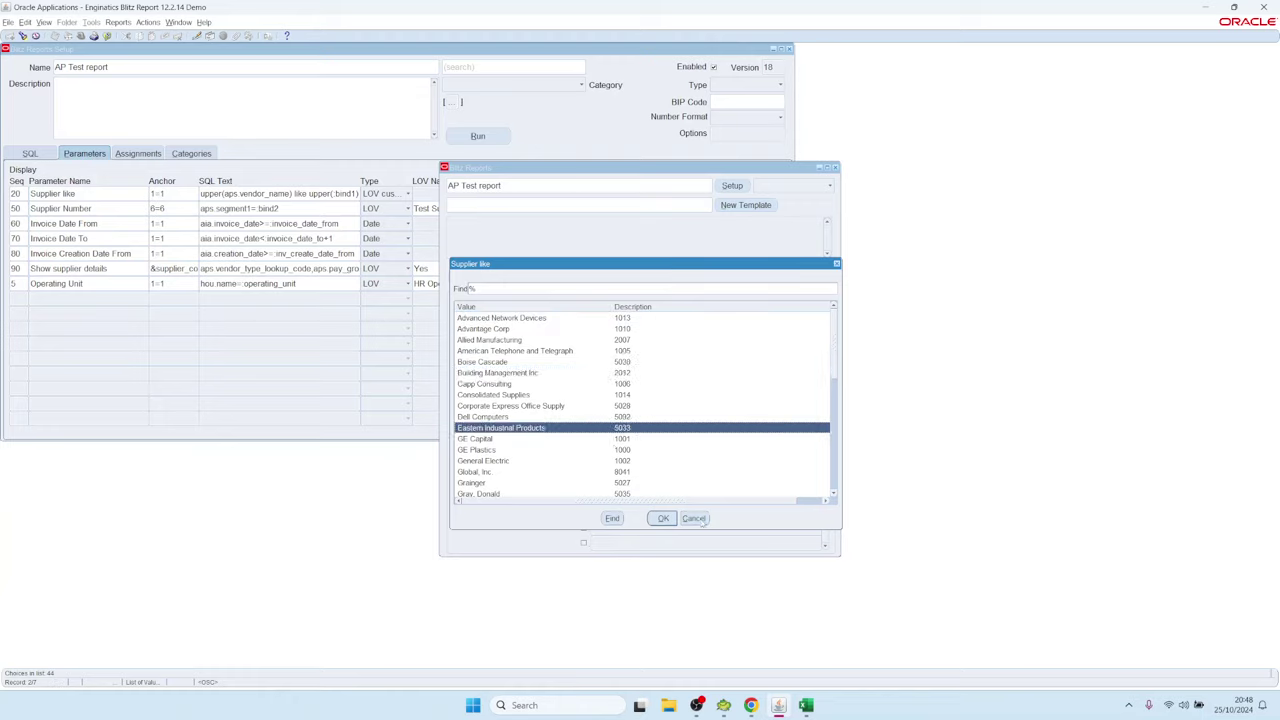
left_click(694, 518)
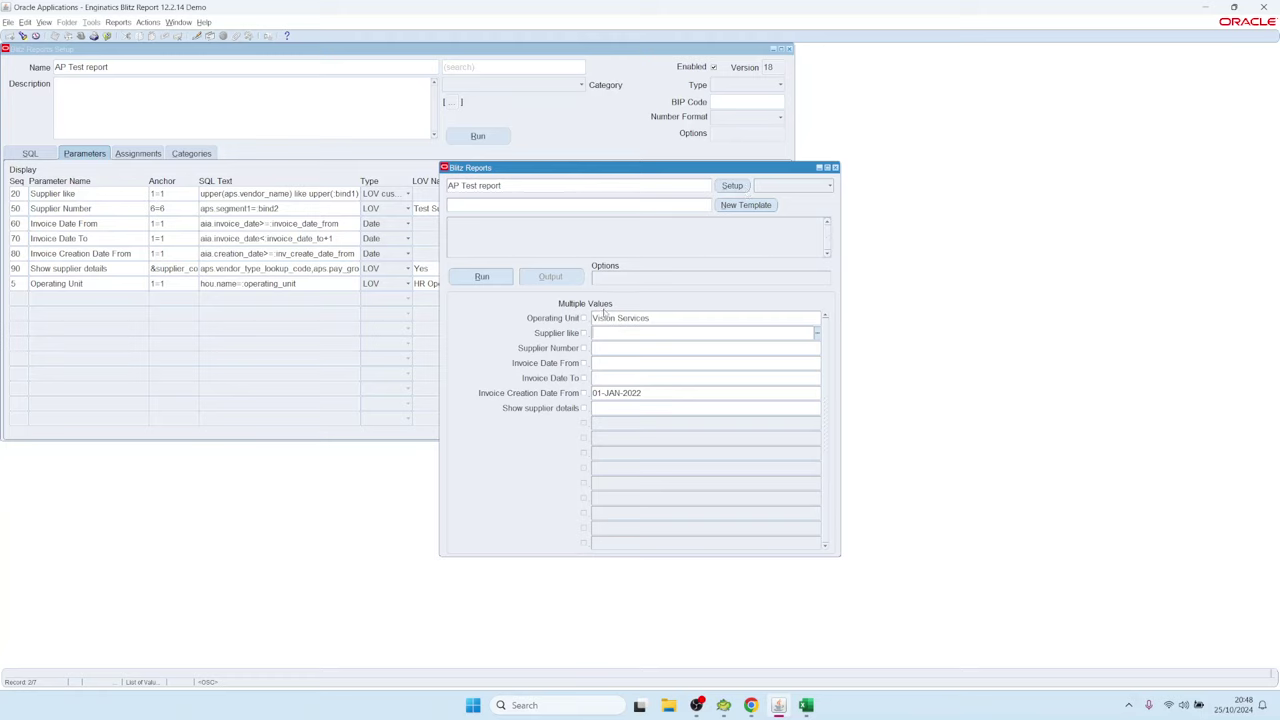
Allow multiple Operating Unit values, add Vision Operations to the selection, and view the resulting Supplier like list without choosing a supplier.
left_click(583, 318)
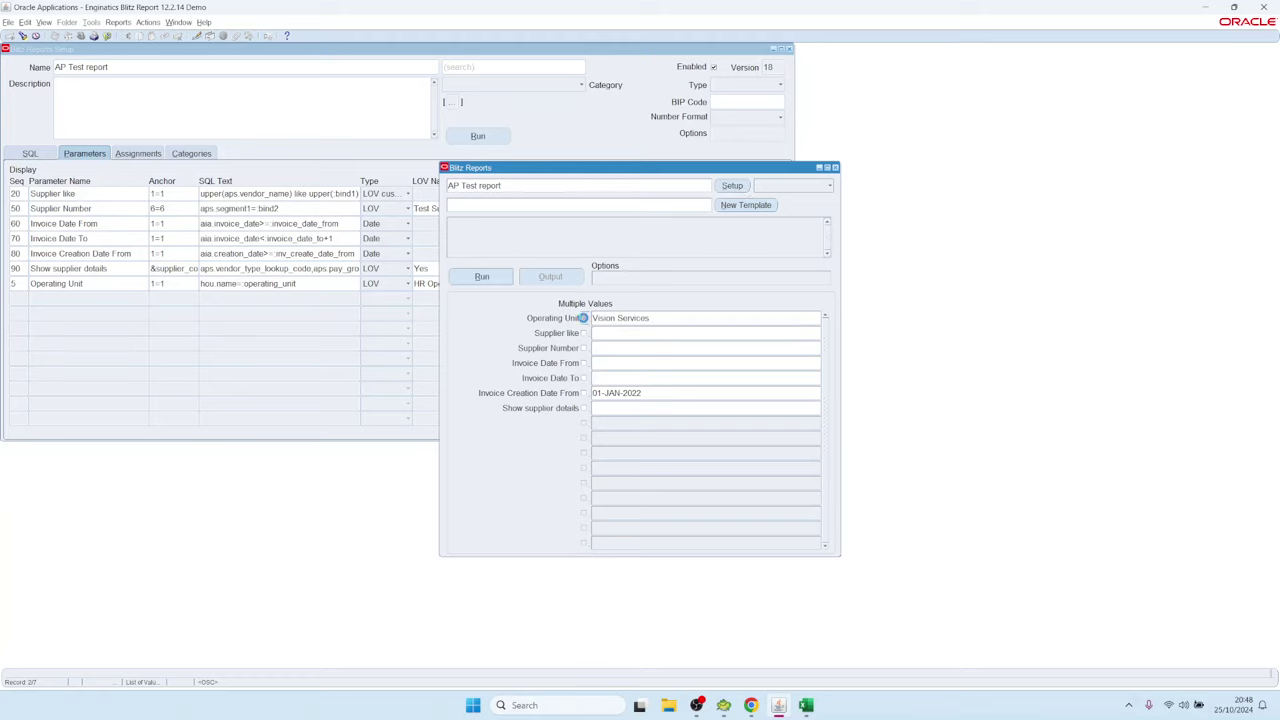
double_click(666, 318)
type("vision %")
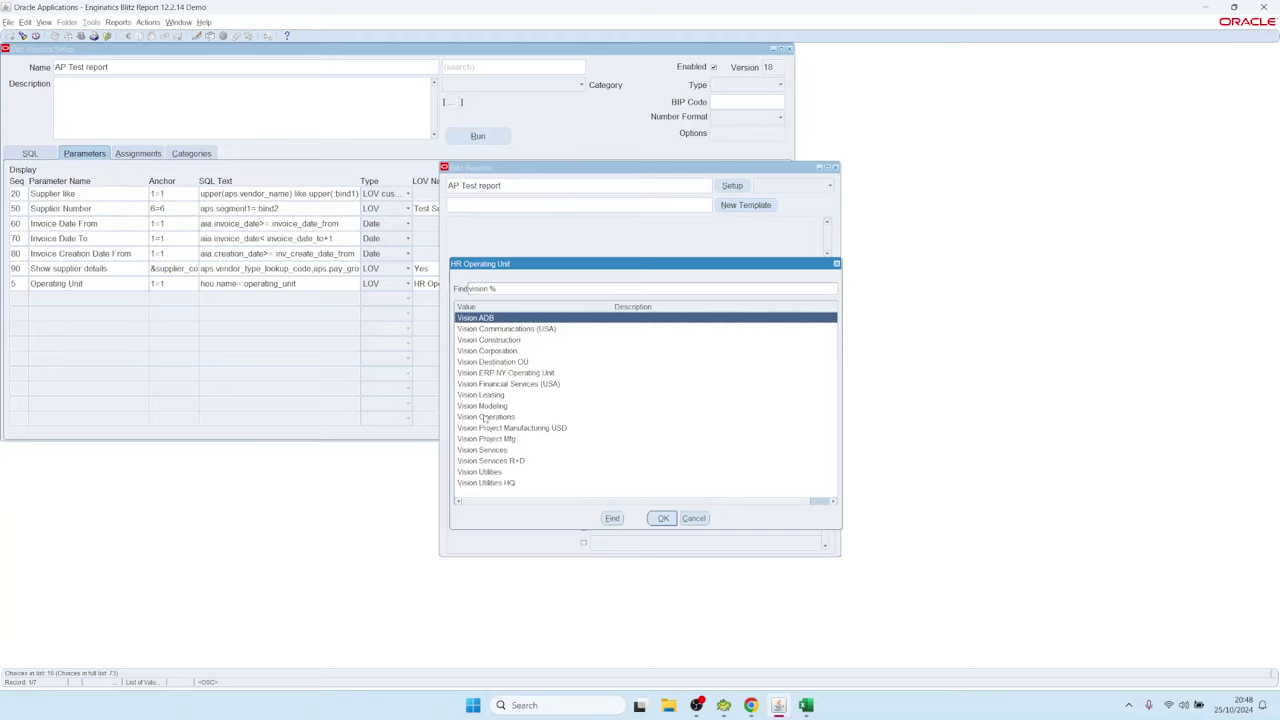
double_click(486, 417)
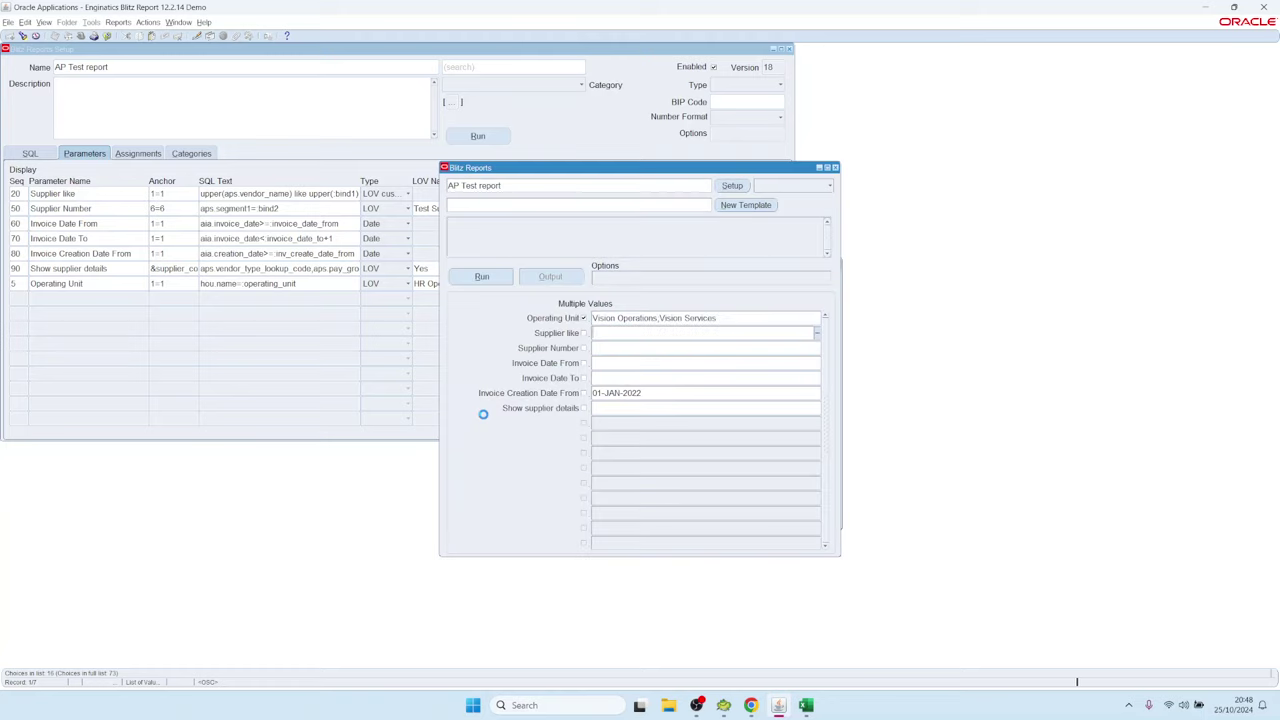
double_click(621, 332)
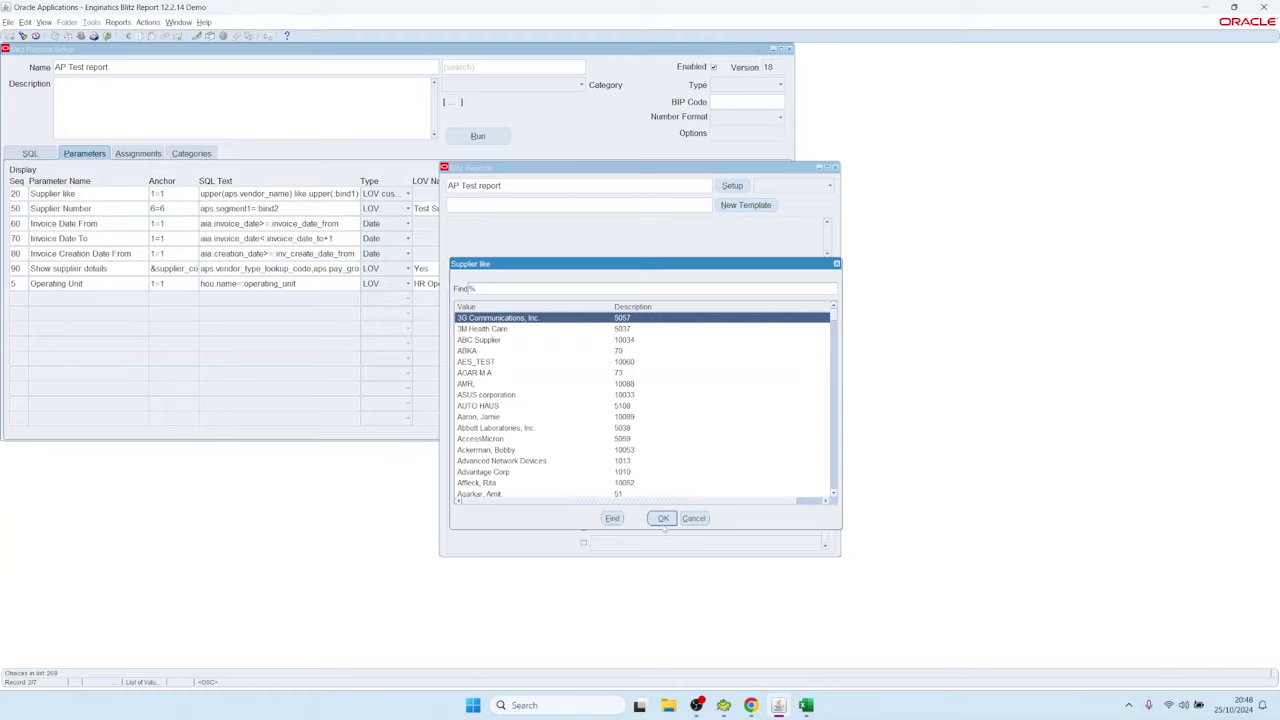
left_click(693, 518)
Copy the Supplier like parameter's custom LOV query from the report setup, and paste it over the SQL in Toad.
left_click(734, 188)
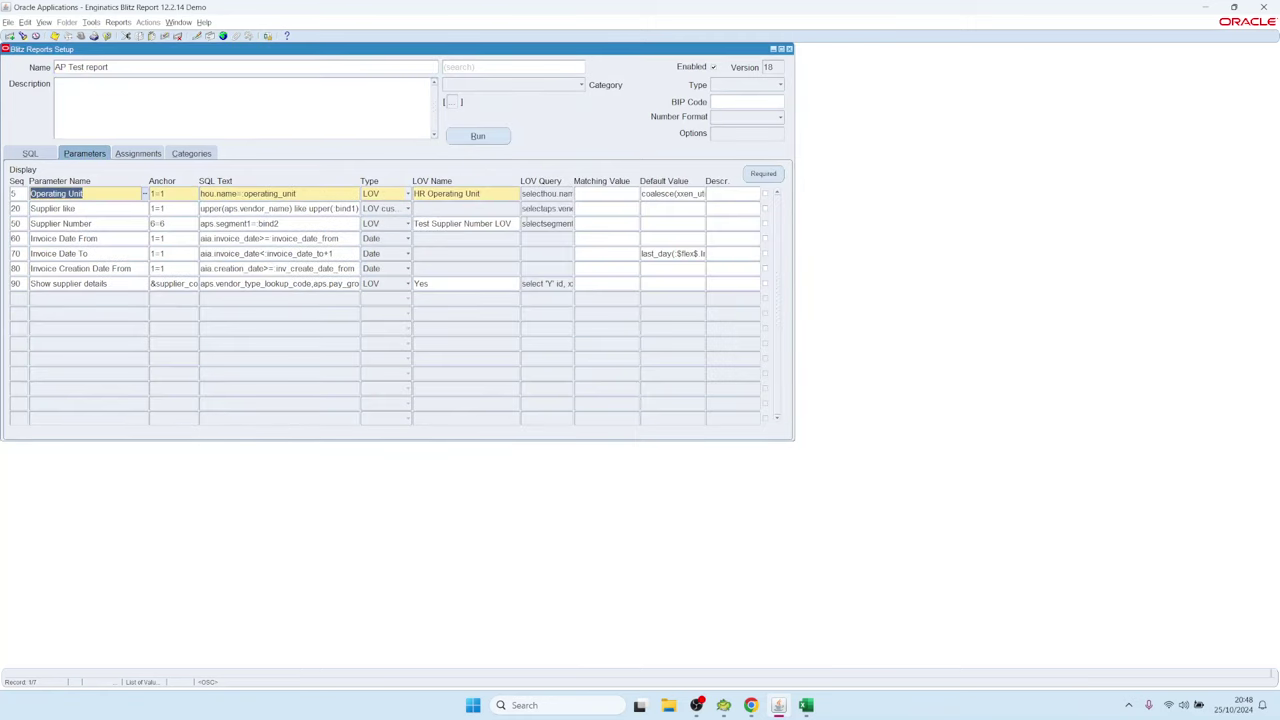
left_click(123, 208)
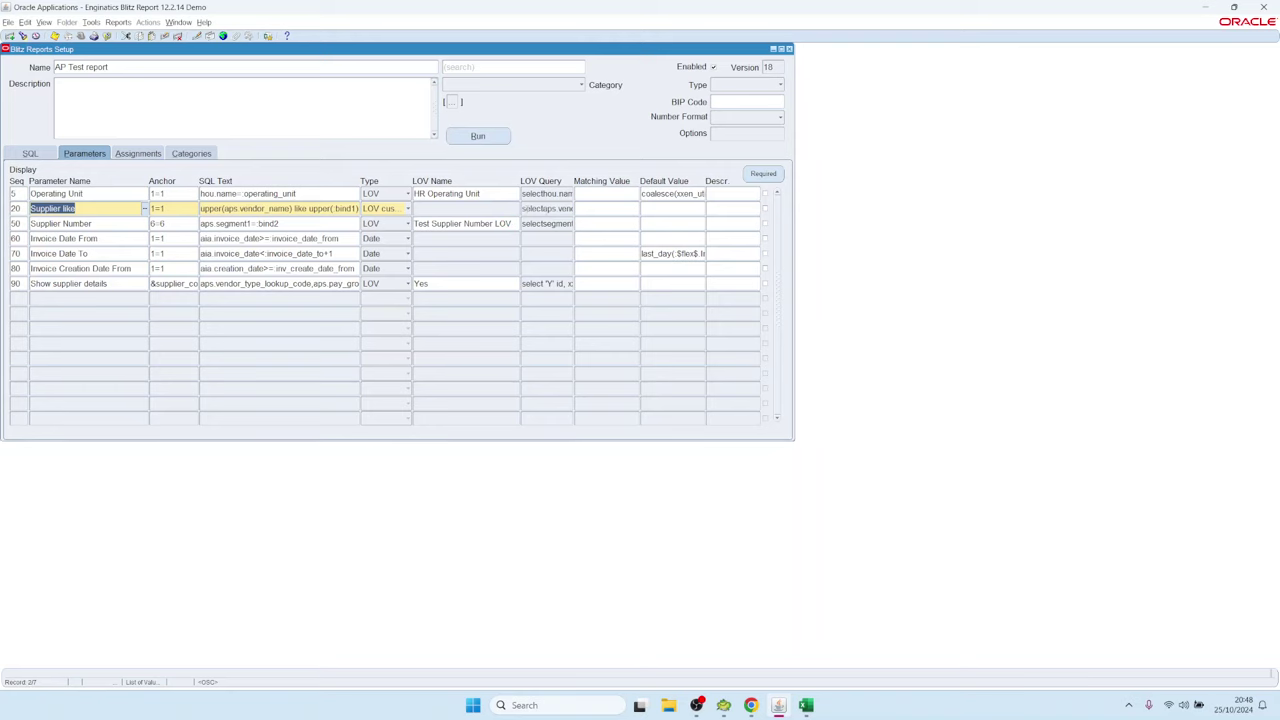
double_click(546, 208)
left_click(492, 412)
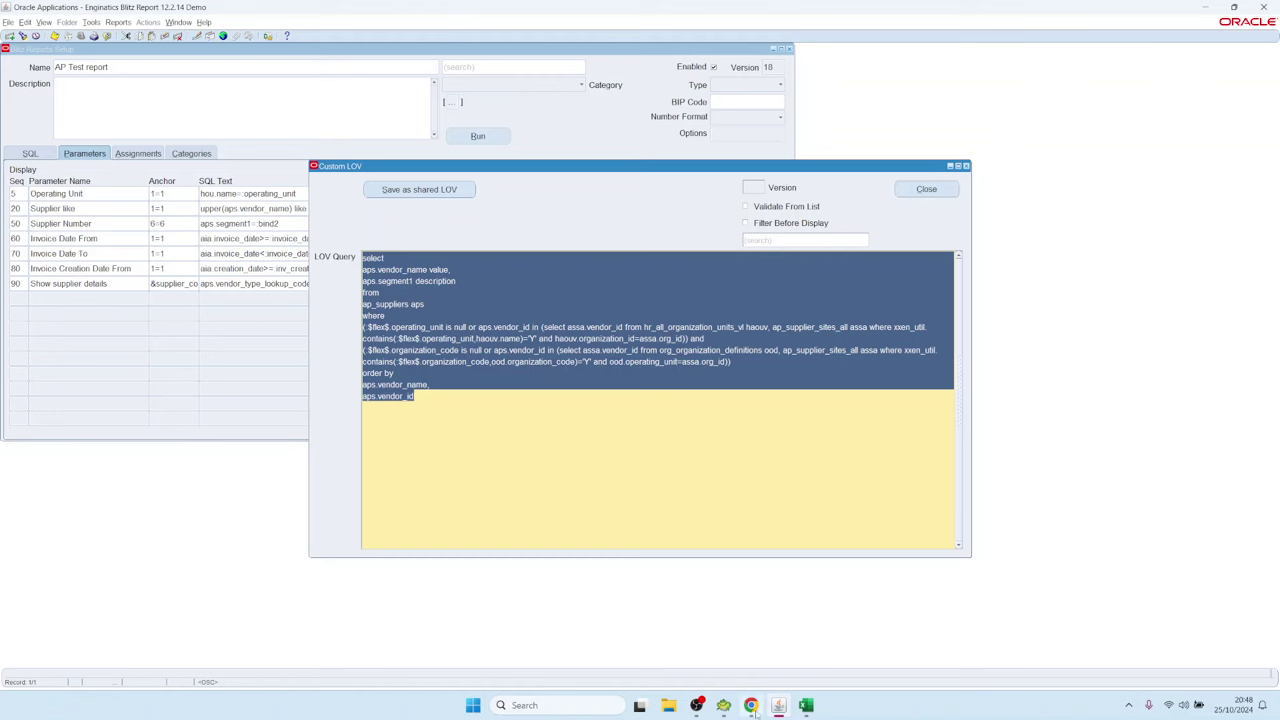
left_click(723, 705)
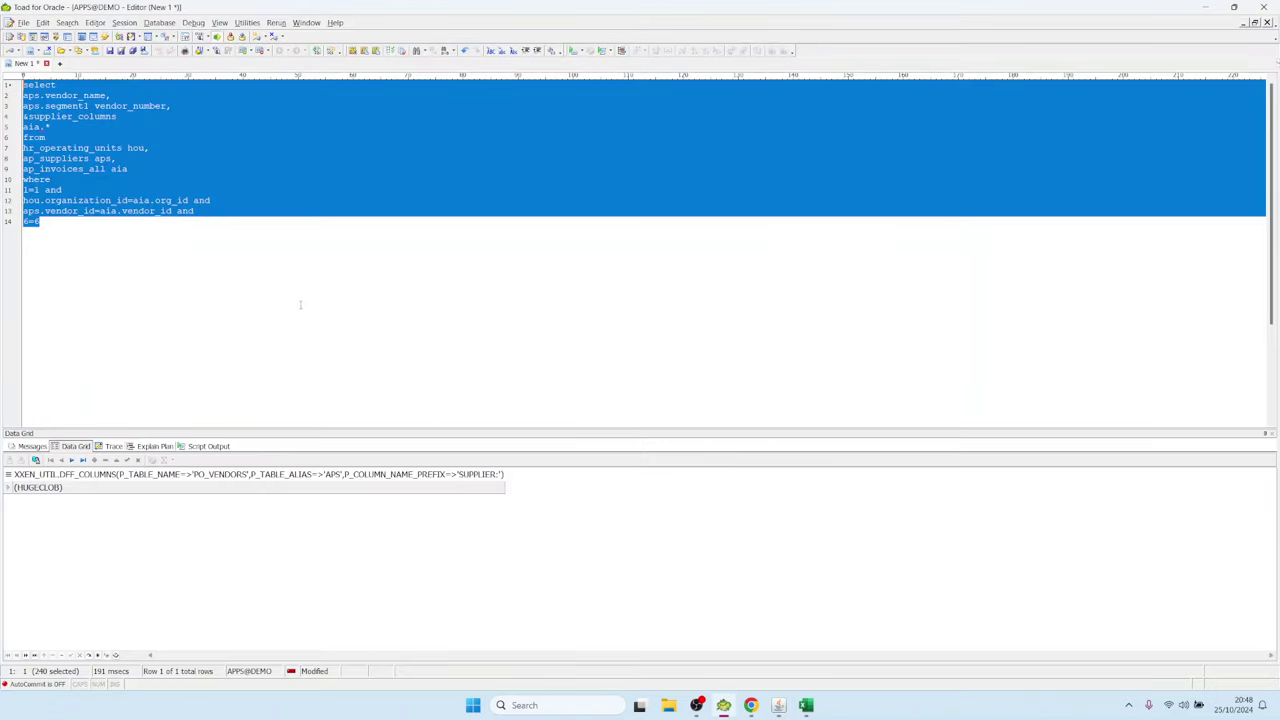
key("ctrl+v")
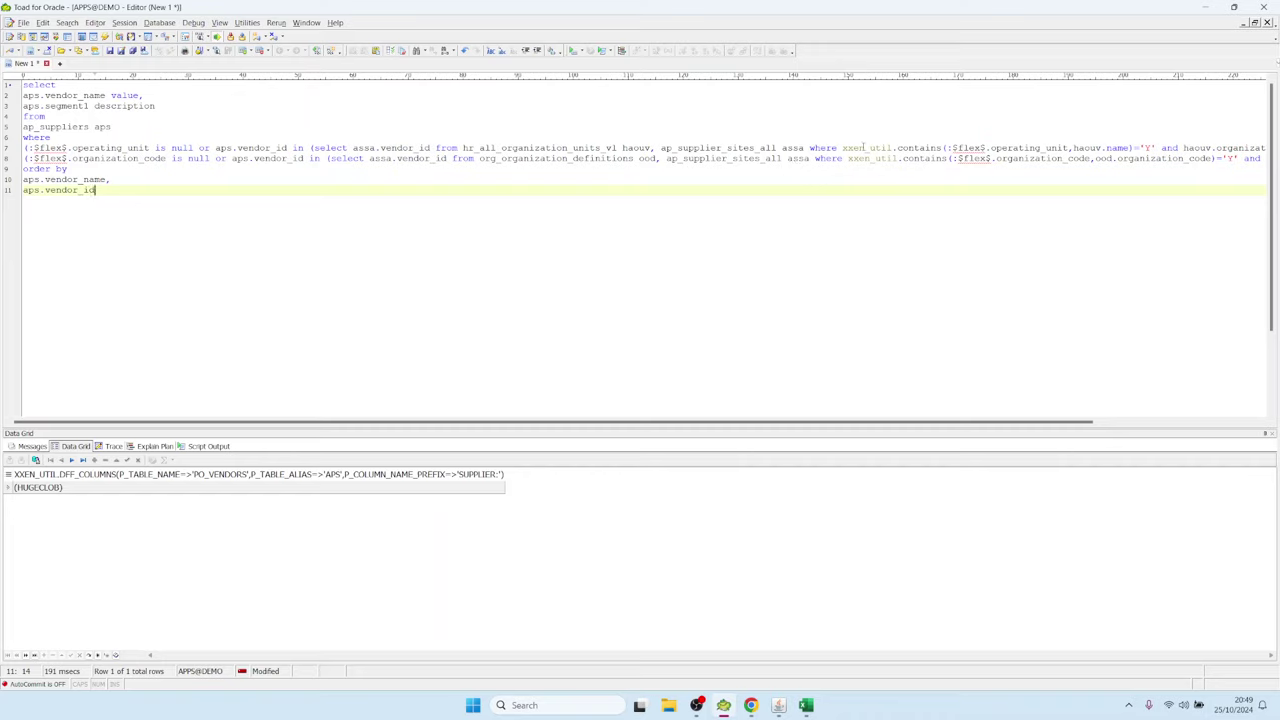
Examine the xxen_util.contains condition on the operating unit in line 7 of the LOV query.
mouse_move(842, 147)
left_mouse_down()
mouse_move(1133, 148)
mouse_move(25, 148)
mouse_move(845, 148)
left_mouse_up()
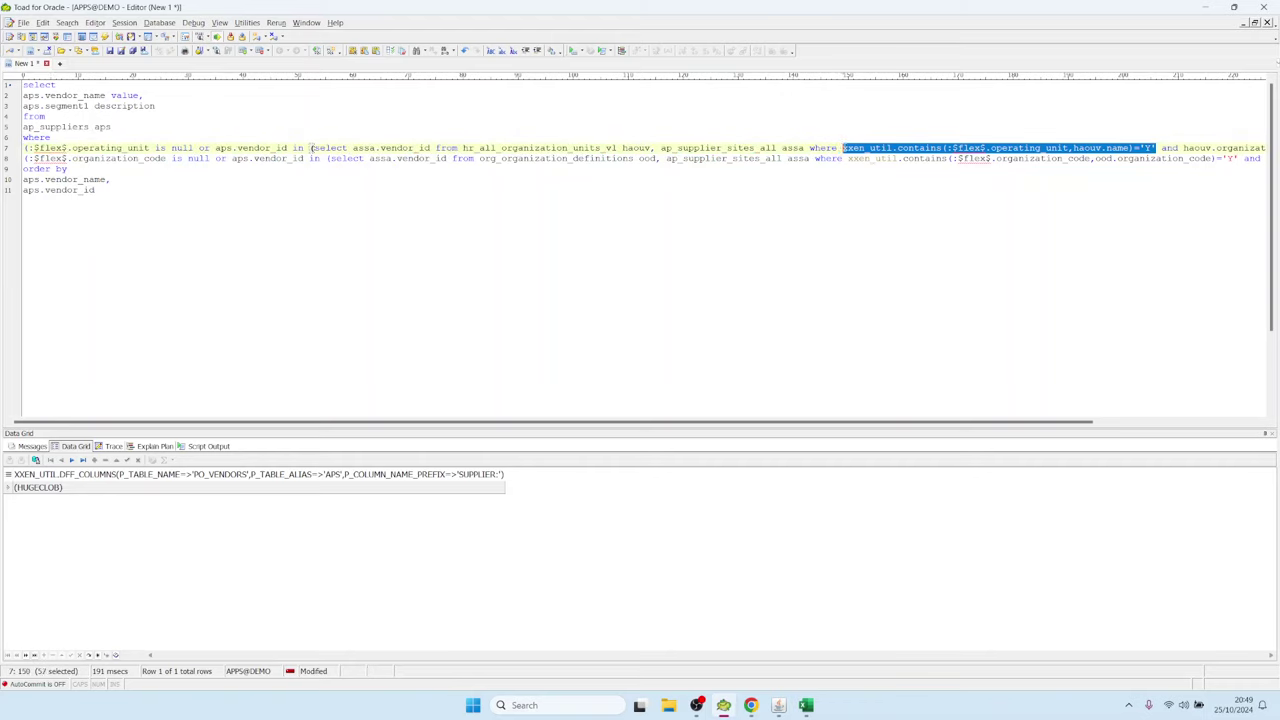
key("ctrl+Right")
key("ctrl+Right")
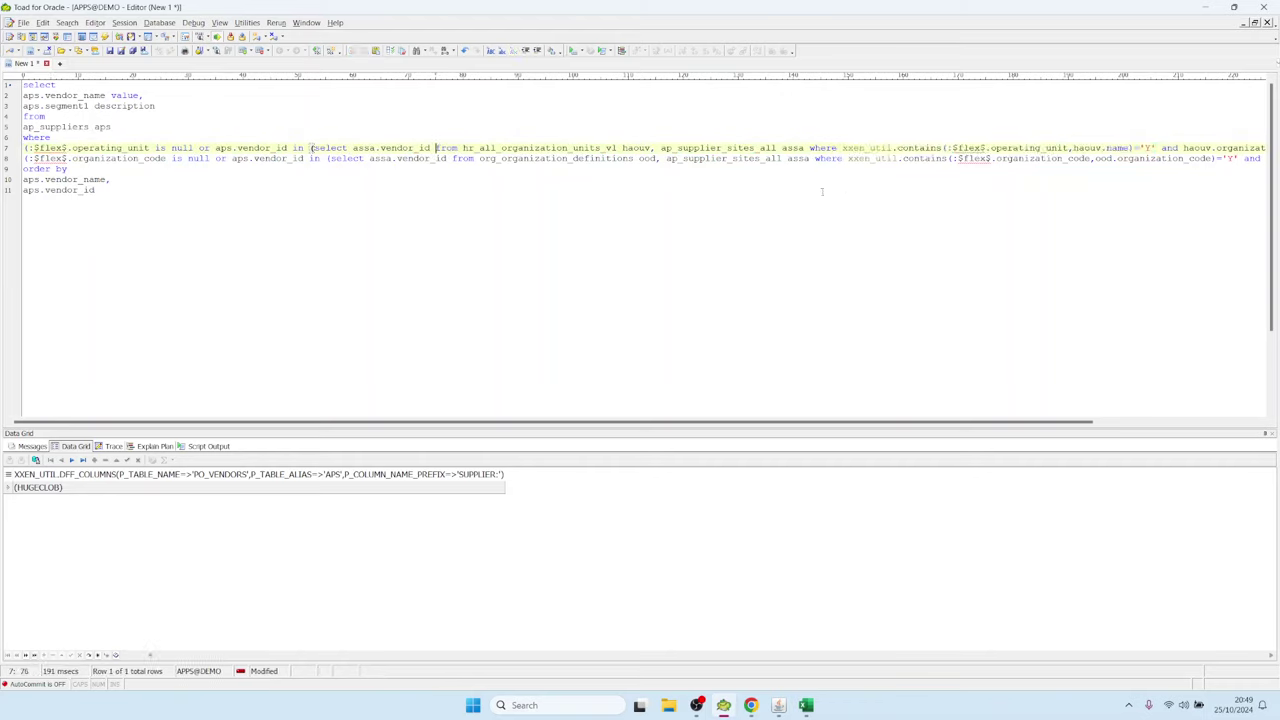
key("ctrl+shift+Right")
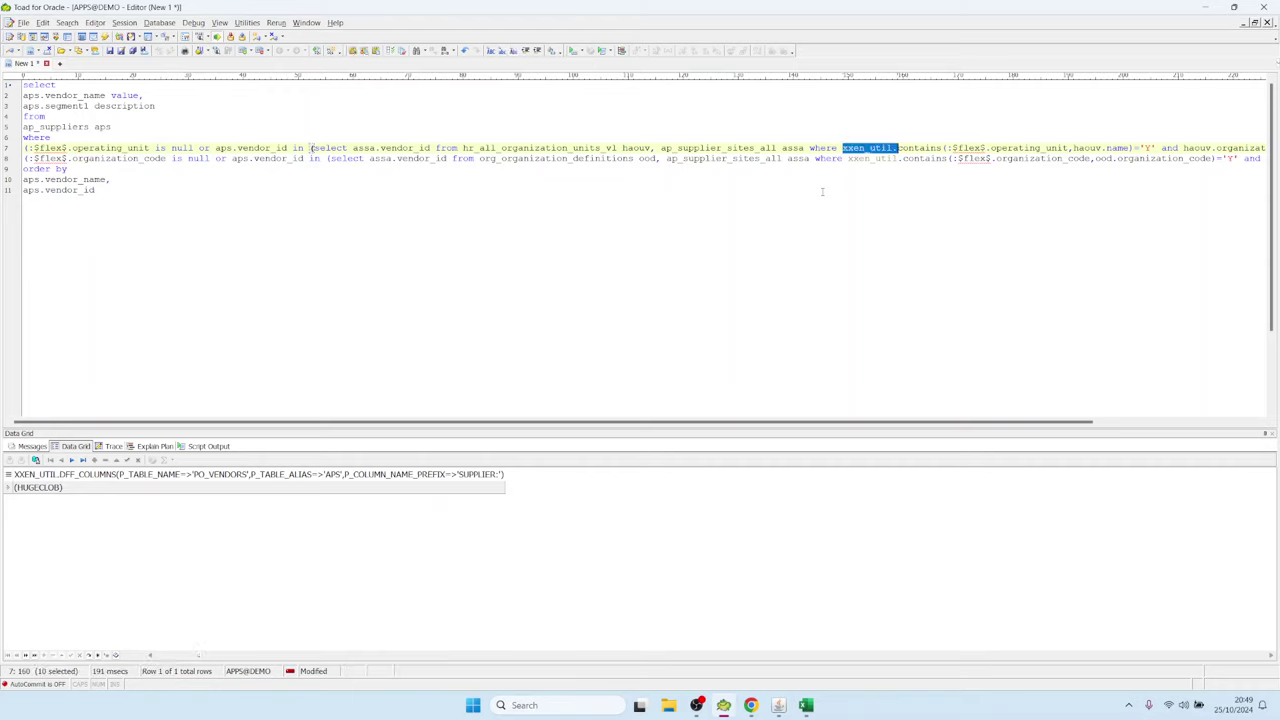
key("ctrl+shift+Right")
key("ctrl+shift+Right")
key("ctrl+shift+Right")
key("ctrl+shift+Right")
key("ctrl+shift+Right")
key("ctrl+shift+Right")
key("ctrl+shift+Right")
key("ctrl+shift+Right")
key("ctrl+shift+Left")
key("ctrl+shift+Left")
key("ctrl+shift+Left")
key("ctrl+Left")
key("ctrl+Left")
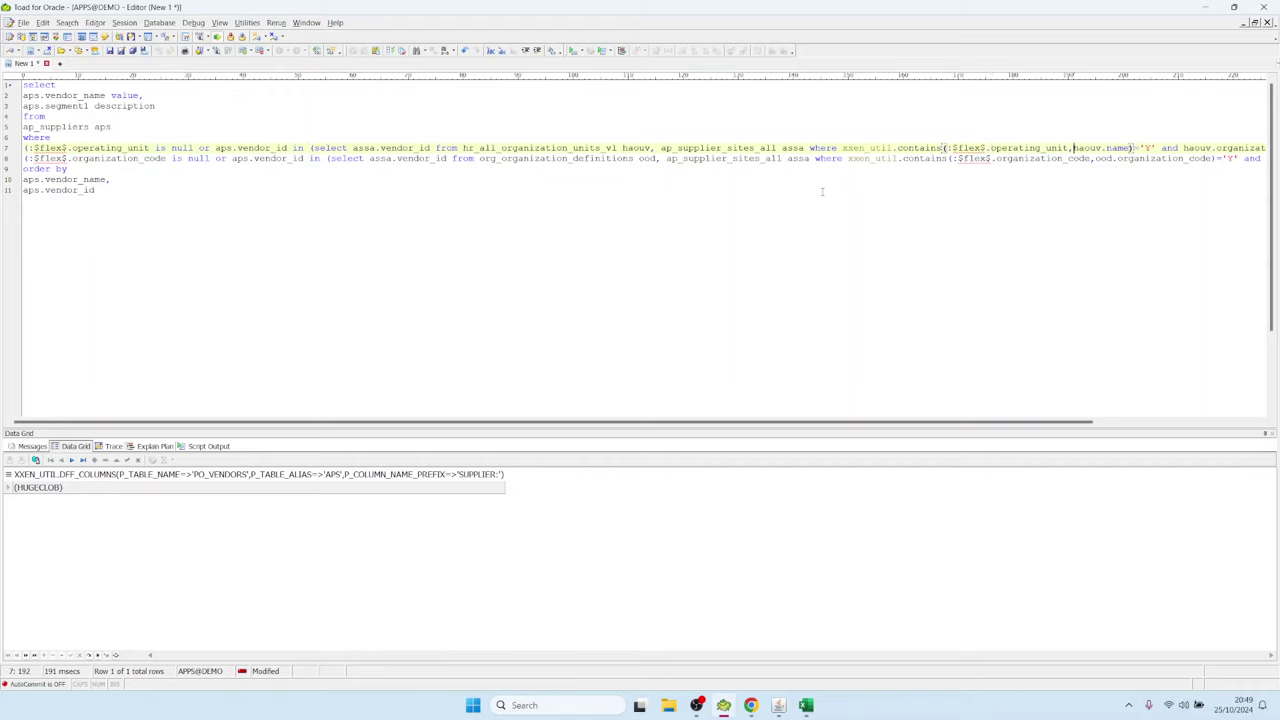
Copy haouv.name from the operating unit condition and insert haouv.name= in front of xxen_util.contains.
key("ctrl+shift+Right")
key("ctrl+shift+Right")
key("ctrl+shift+Left")
key("shift+Right")
key("shift+Right")
key("shift+Right")
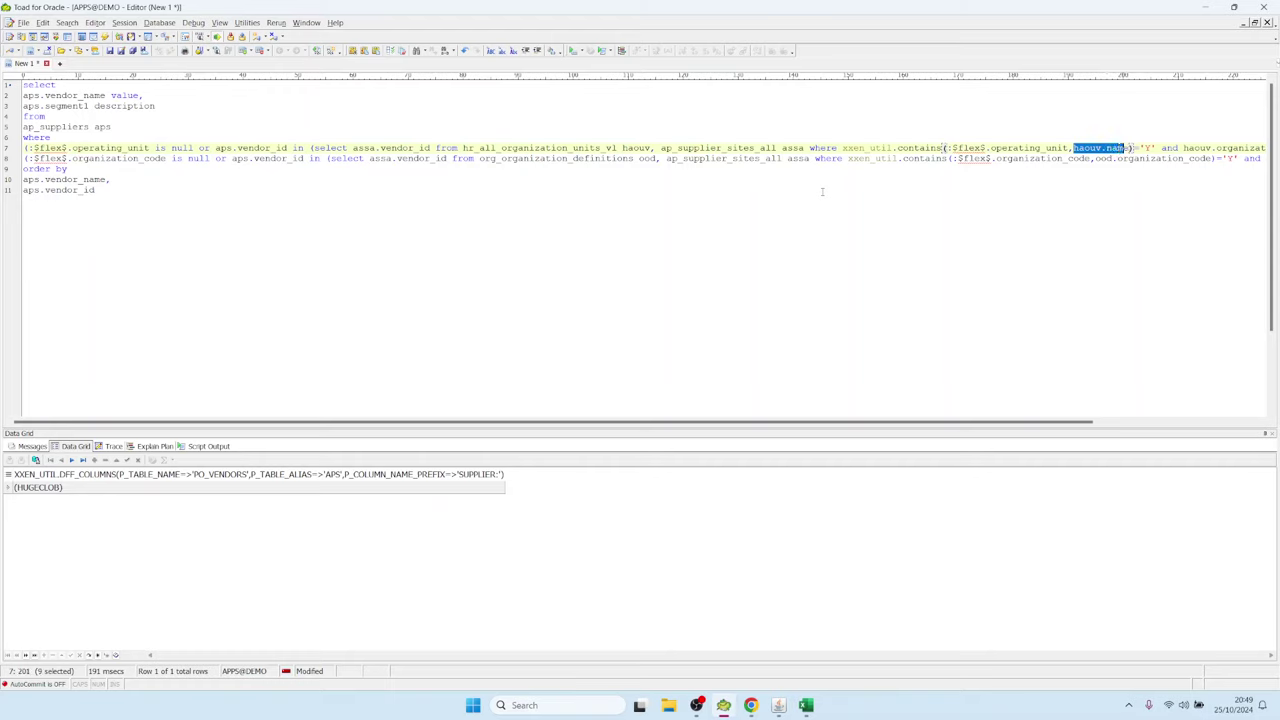
key("shift+Right")
key("ctrl+Left")
key("ctrl+Left")
key("ctrl+Left")
key("ctrl+Left")
key("ctrl+Left")
key("ctrl+Left")
key("ctrl+Left")
key("ctrl+Left")
key("ctrl+Left")
key("ctrl+Left")
key("ctrl+Left")
key("ctrl+Left")
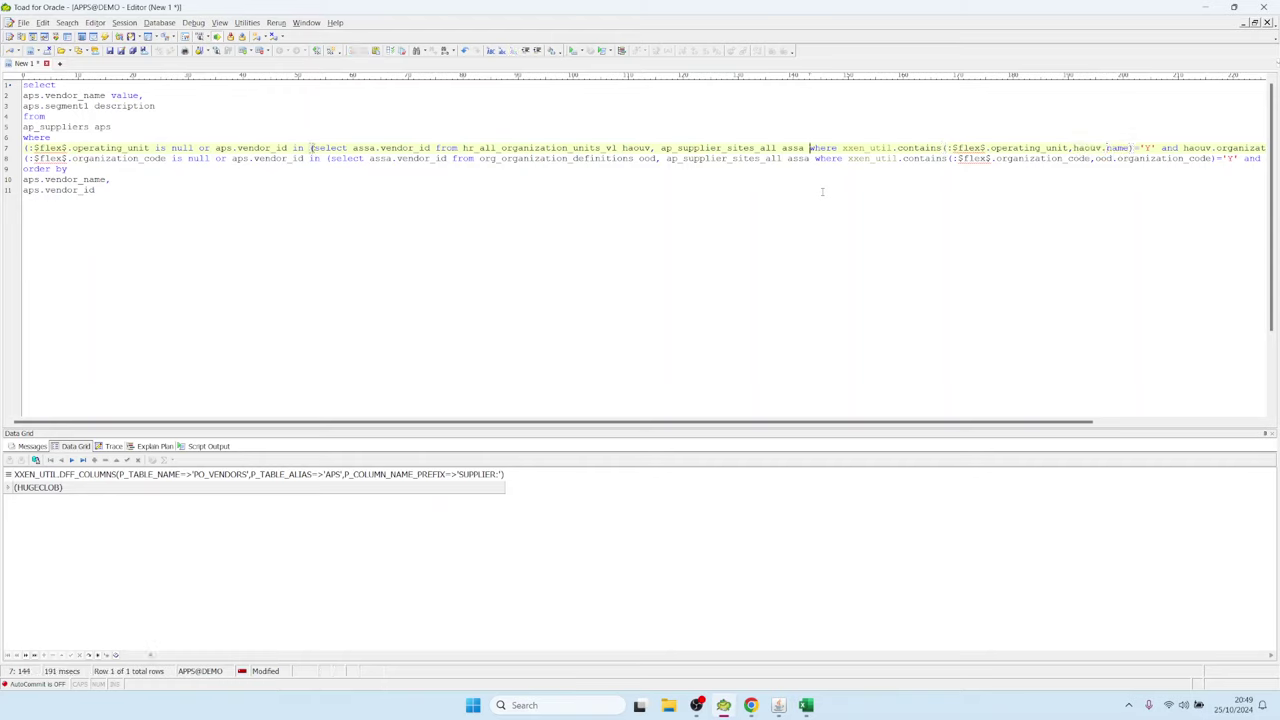
key("Left")
type("haouv.name")
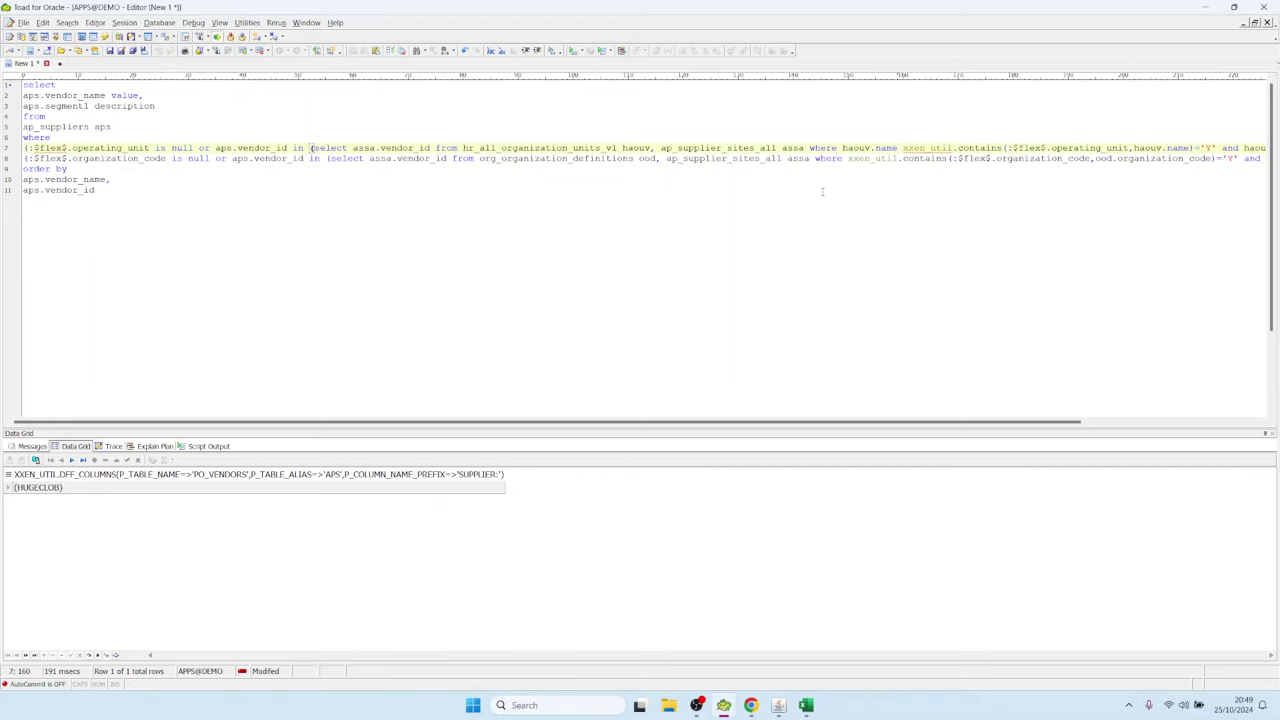
type("=")
Strip the xxen_util.contains wrapper and the trailing ,haouv.name)='Y', leaving the condition as haouv.name=:$flex$.operating_unit.
key("ctrl+shift+Right")
key("ctrl+shift+Right")
key("shift+Left")
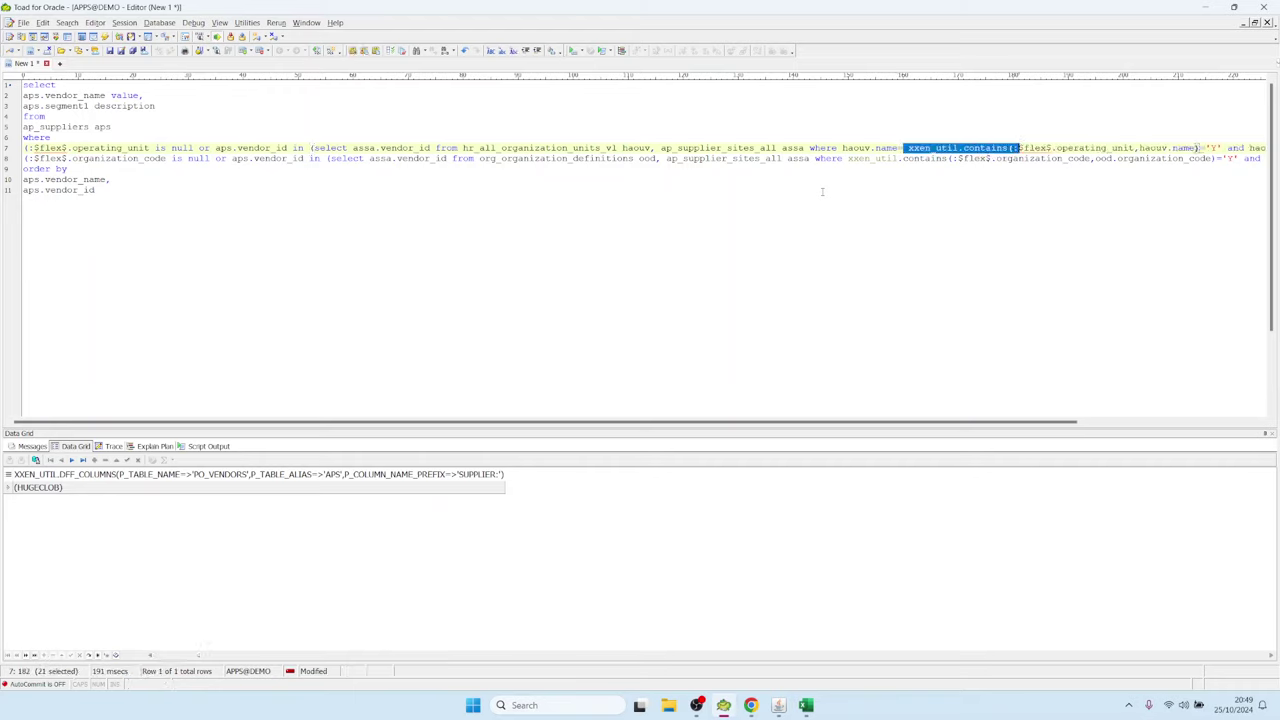
key("Delete")
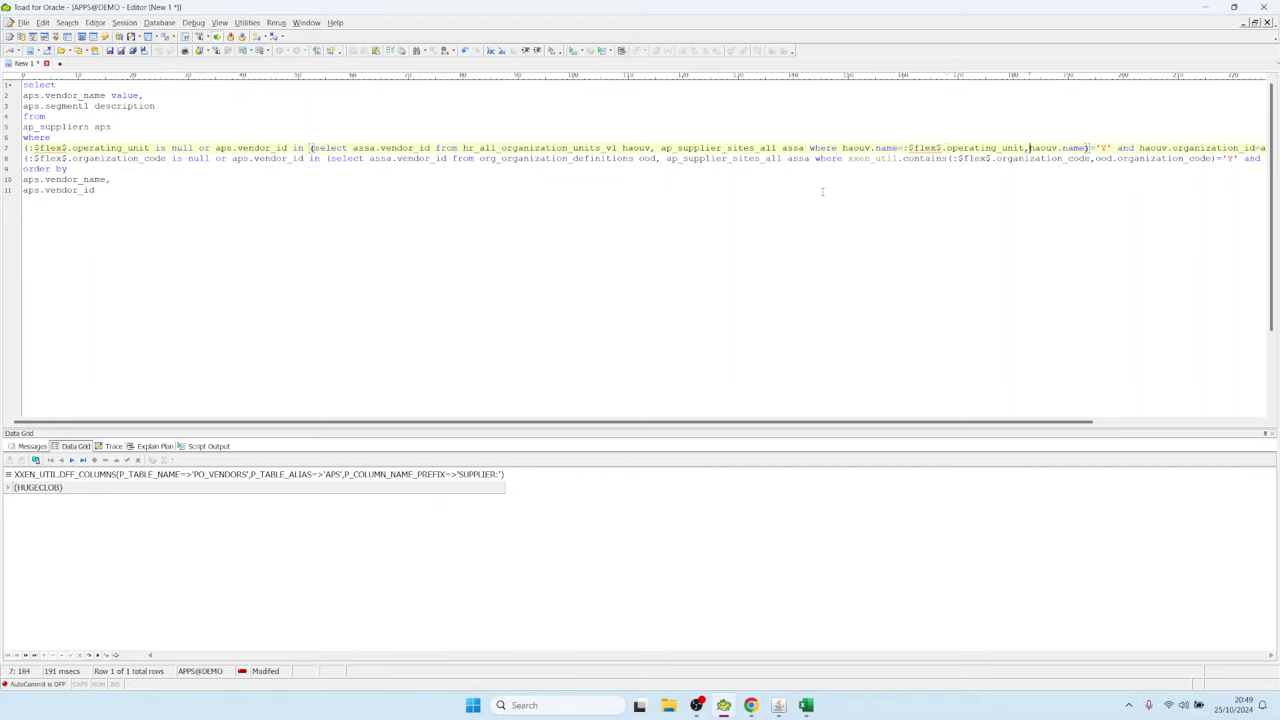
key("Left")
key("ctrl+shift+Right")
key("ctrl+shift+Right")
key("ctrl+shift+Right")
key("ctrl+shift+Right")
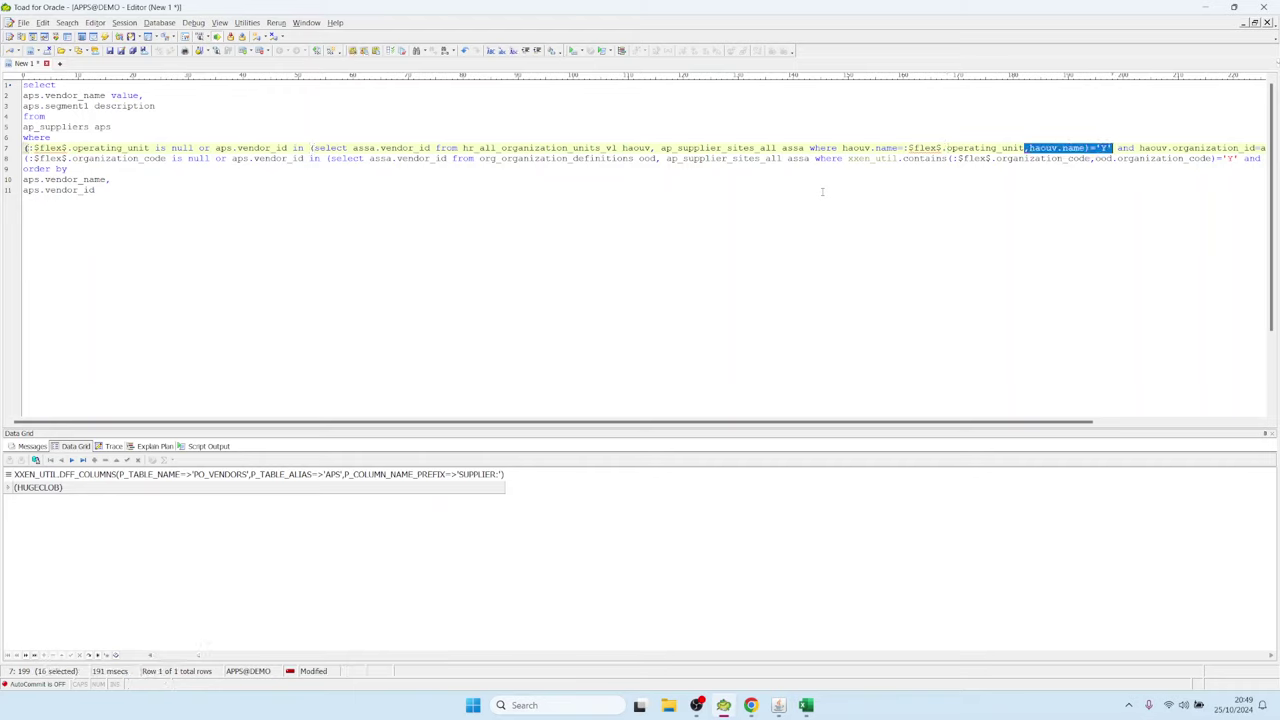
key("Delete")
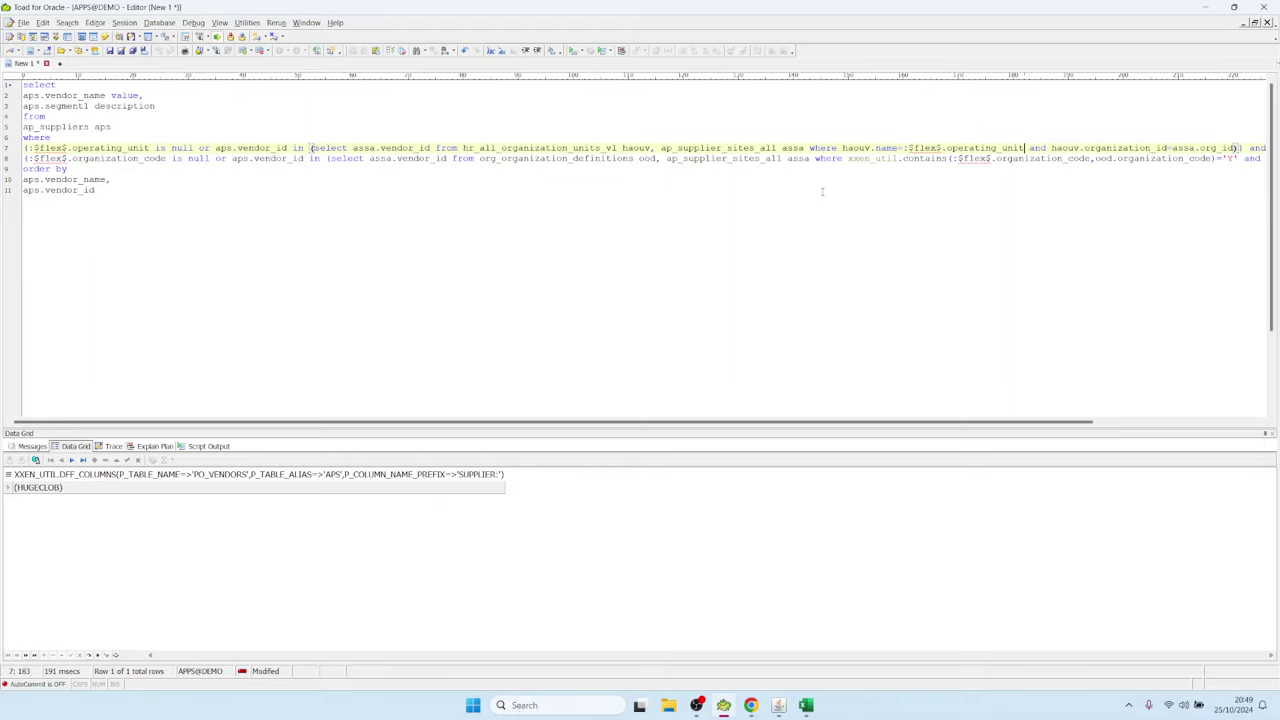
Highlight the :$flex$.operating_unit bind in the simplified operating unit condition.
key("ctrl+shift+Left")
key("ctrl+shift+Left")
key("ctrl+shift+Left")
key("ctrl+shift+Left")
key("ctrl+shift+Right")
key("shift+Left")
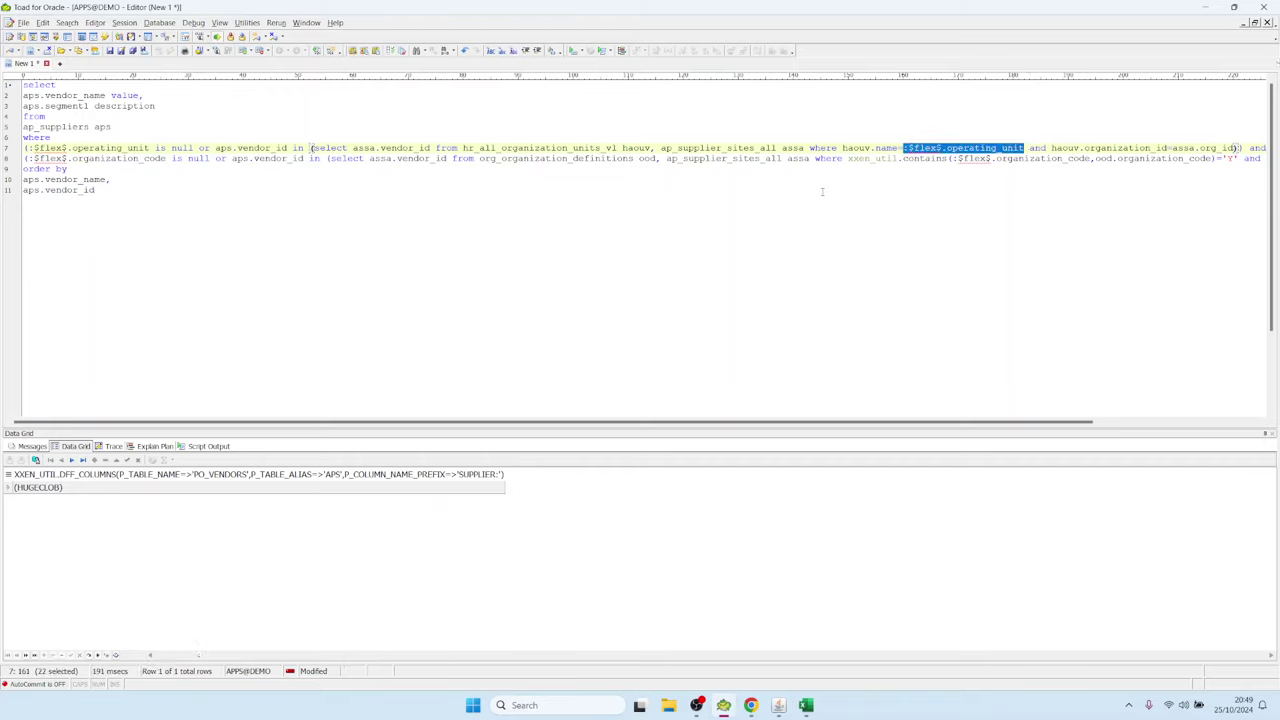
Switch back to Oracle, close the Custom LOV window, and add Vision Services to Vision Operations as Operating Unit values in the run window.
left_click(778, 705)
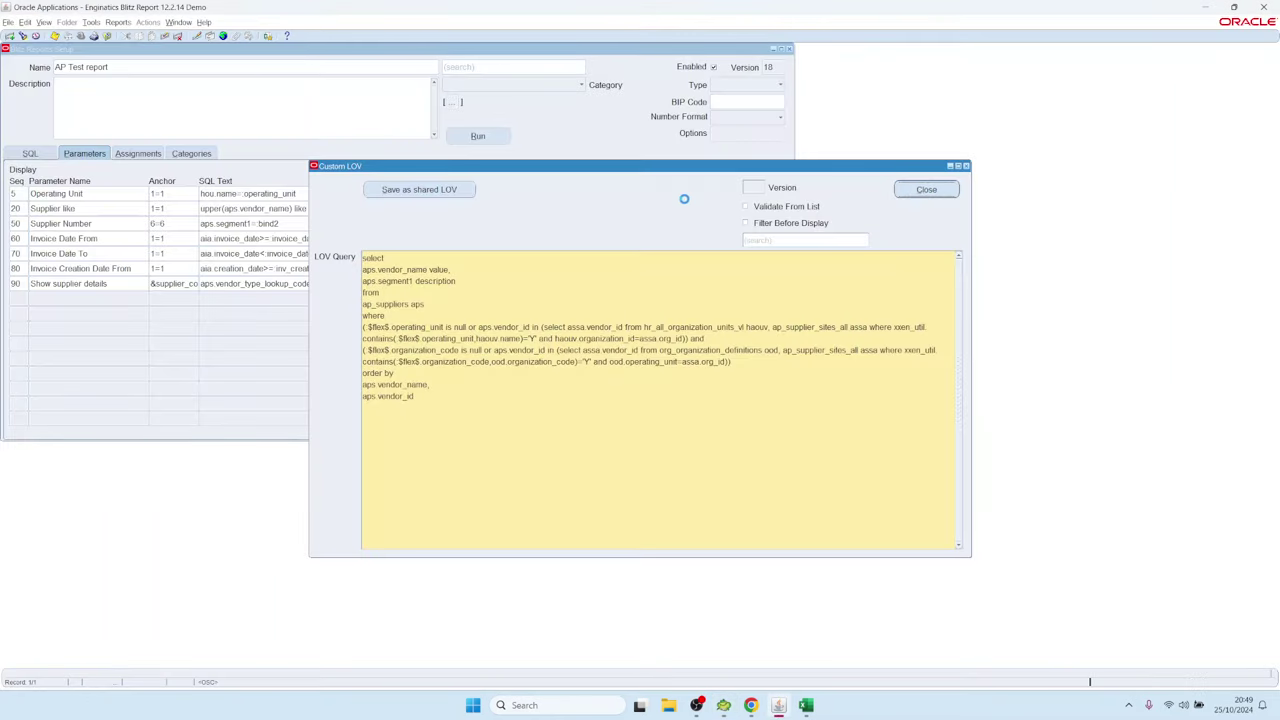
left_click(926, 189)
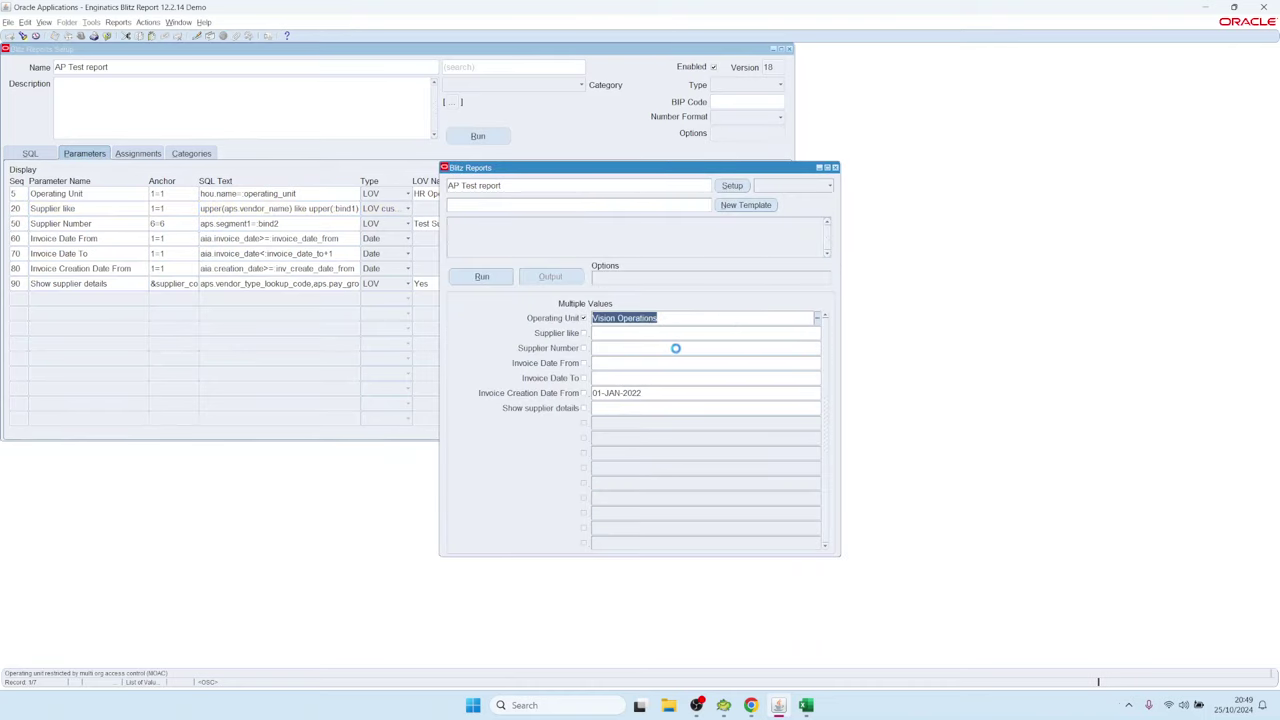
key("ctrl+l")
type("vision services%")
key("Up")
key("Return")
mouse_move(729, 322)
left_mouse_down()
mouse_move(593, 318)
mouse_move(729, 309)
left_mouse_up()
left_click(648, 318)
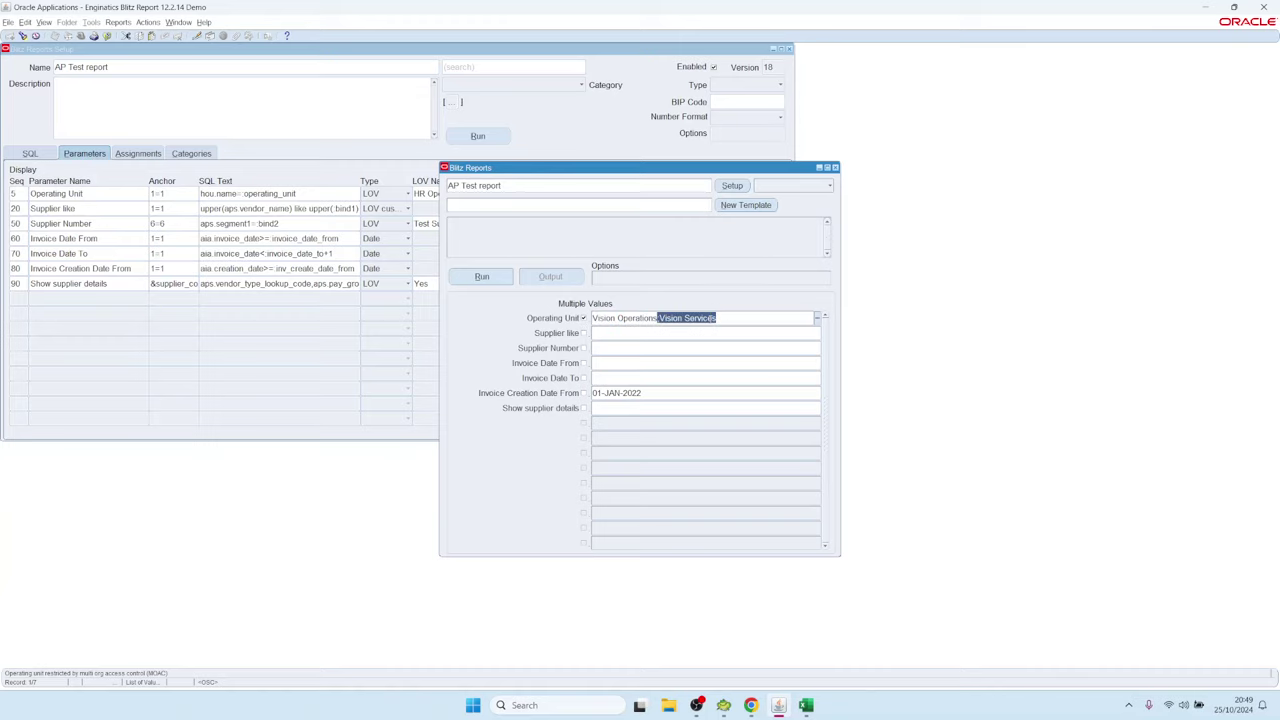
Switch to Toad and highlight the haouv.name=:$flex$.operating_unit condition to compare it with the multiple-value selection.
left_click(723, 705)
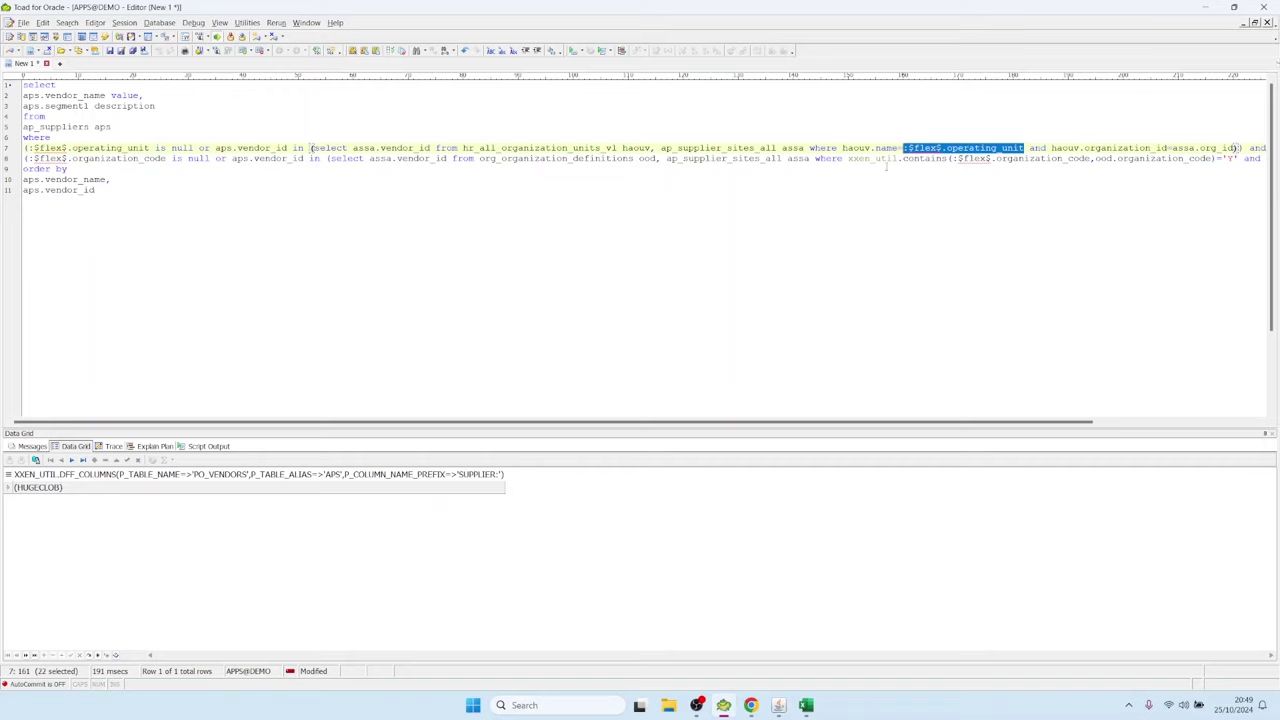
left_click_drag(843, 148, 1025, 148)
left_click(899, 148)
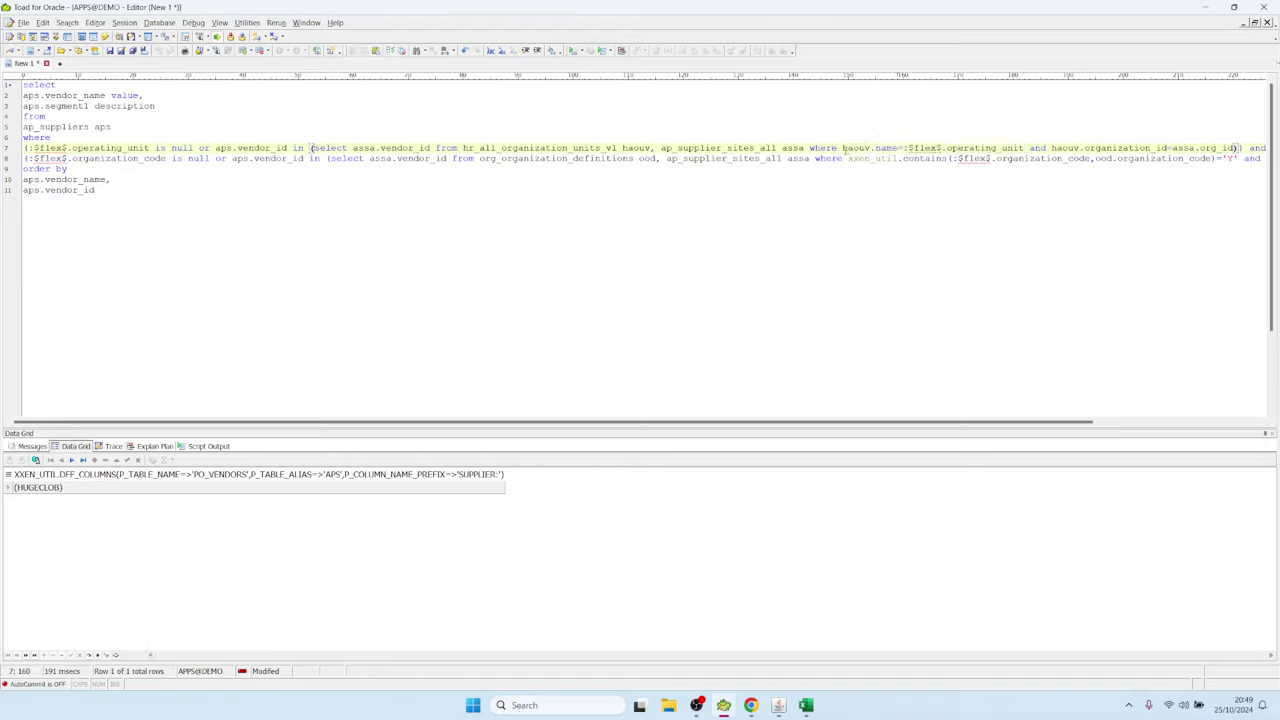
left_click_drag(843, 148, 1025, 148)
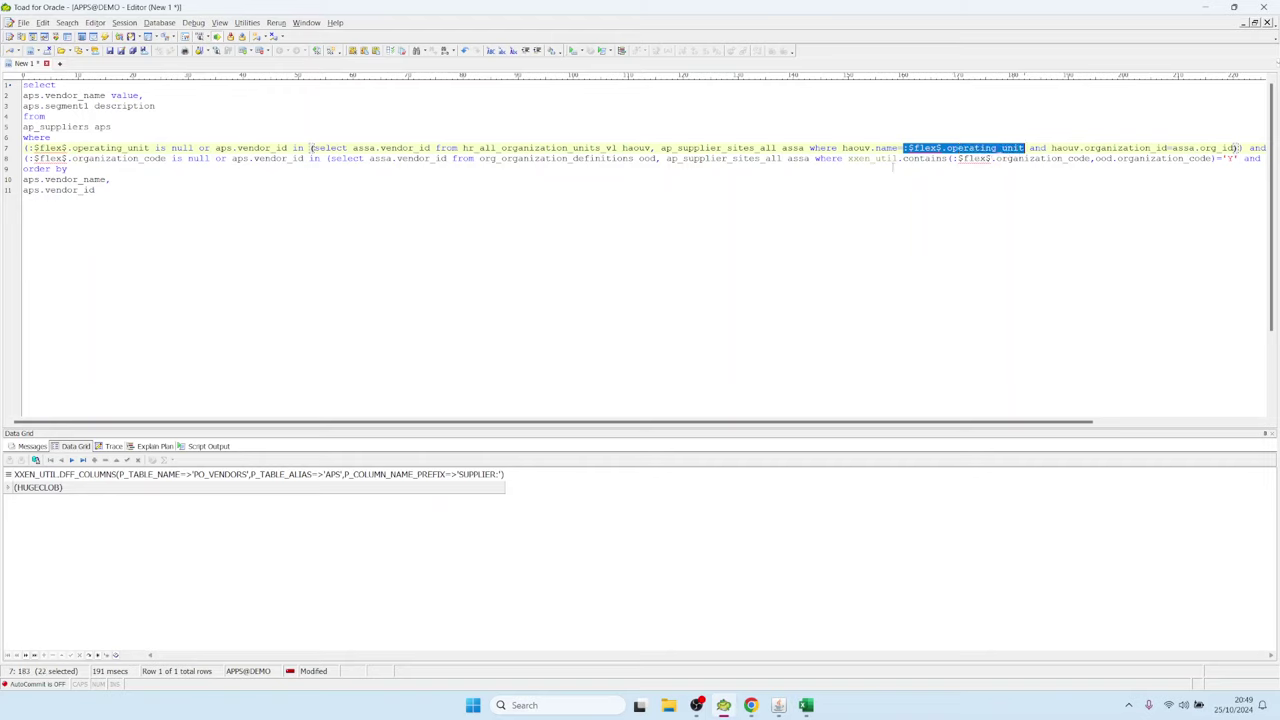
Open the source of the xxen_util.contains function, highlight the start of its regexp_like expression, and close the source.
left_click(881, 158)
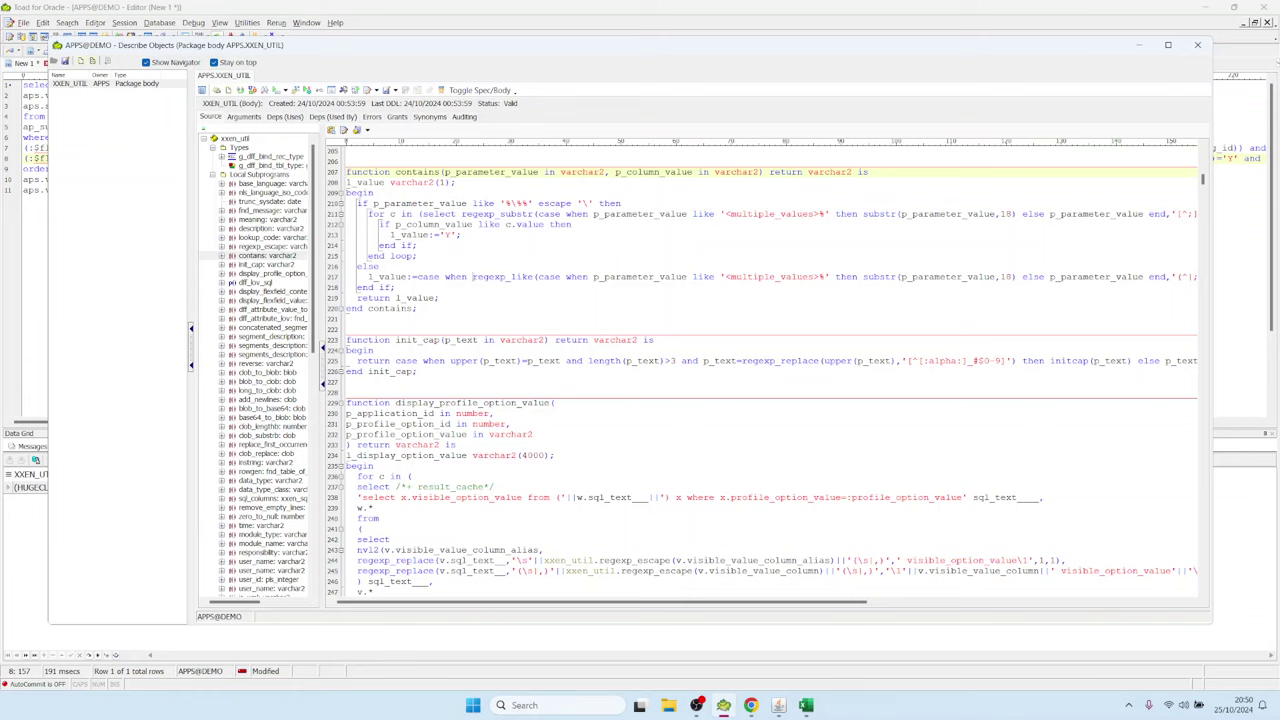
left_click_drag(472, 277, 572, 278)
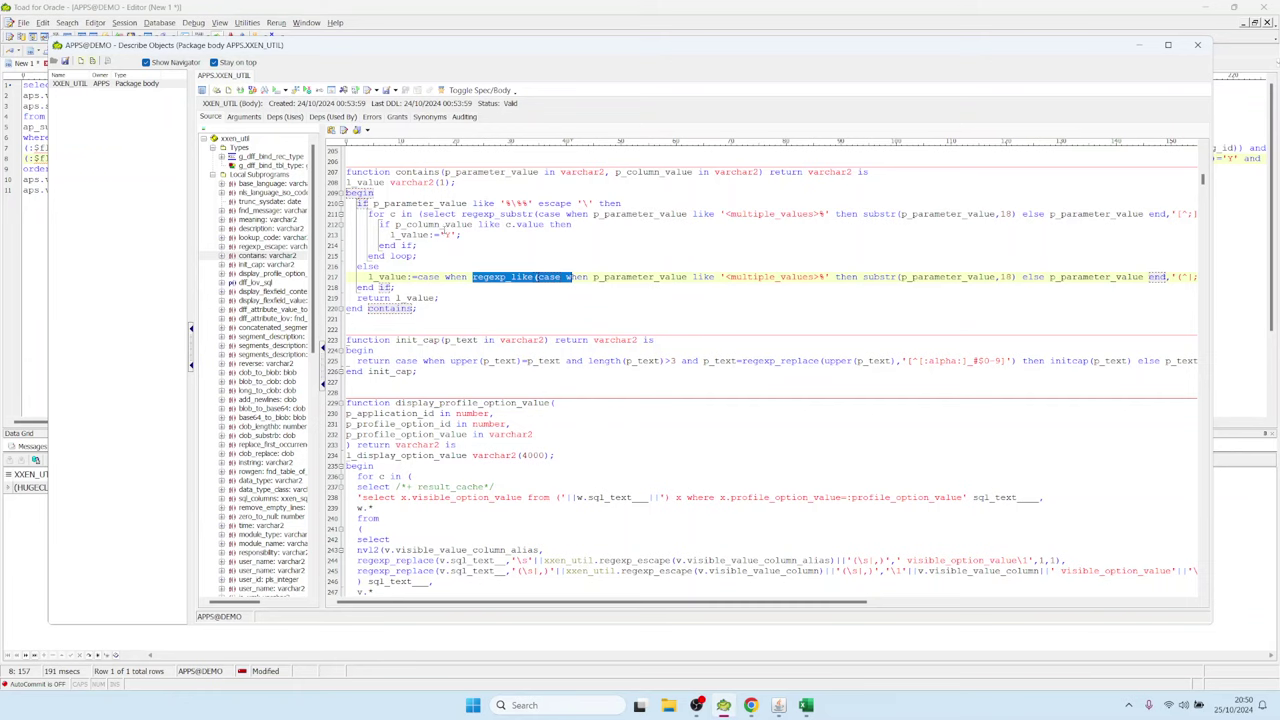
key("Escape")
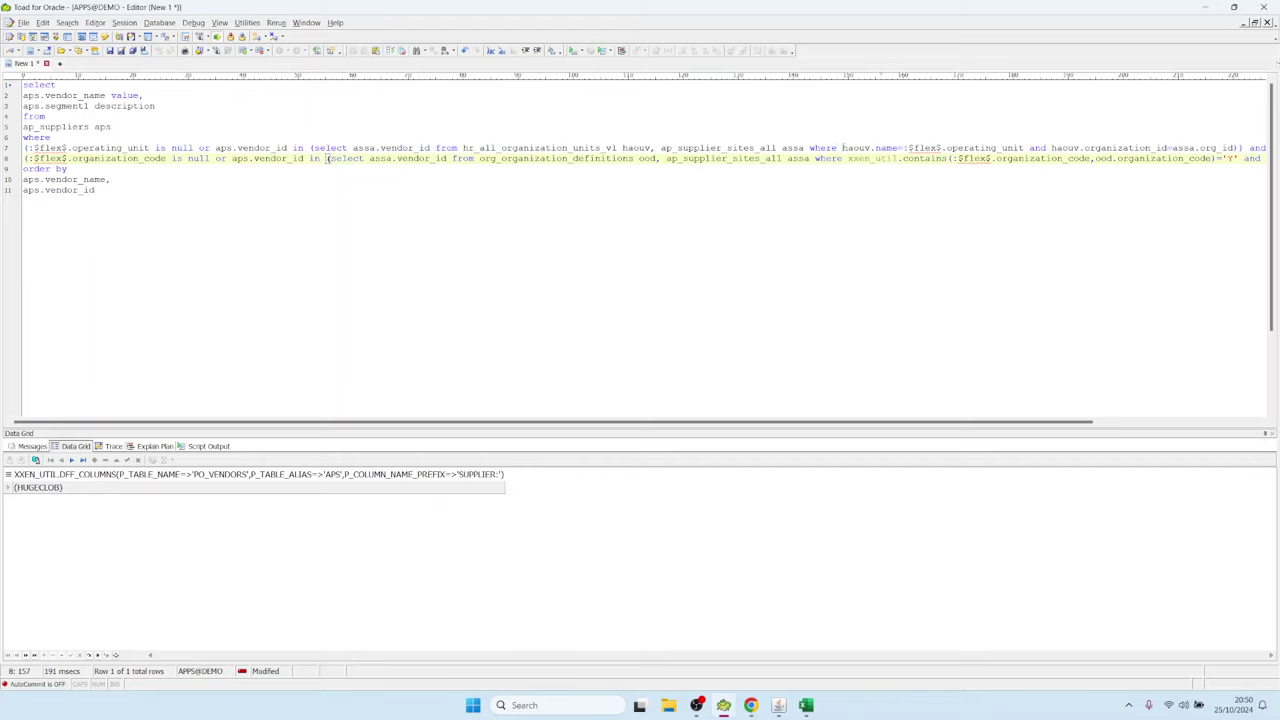
Highlight the xxen_util.contains condition in the organization_code line for comparison with the simplified operating unit condition.
left_click_drag(843, 148, 942, 159)
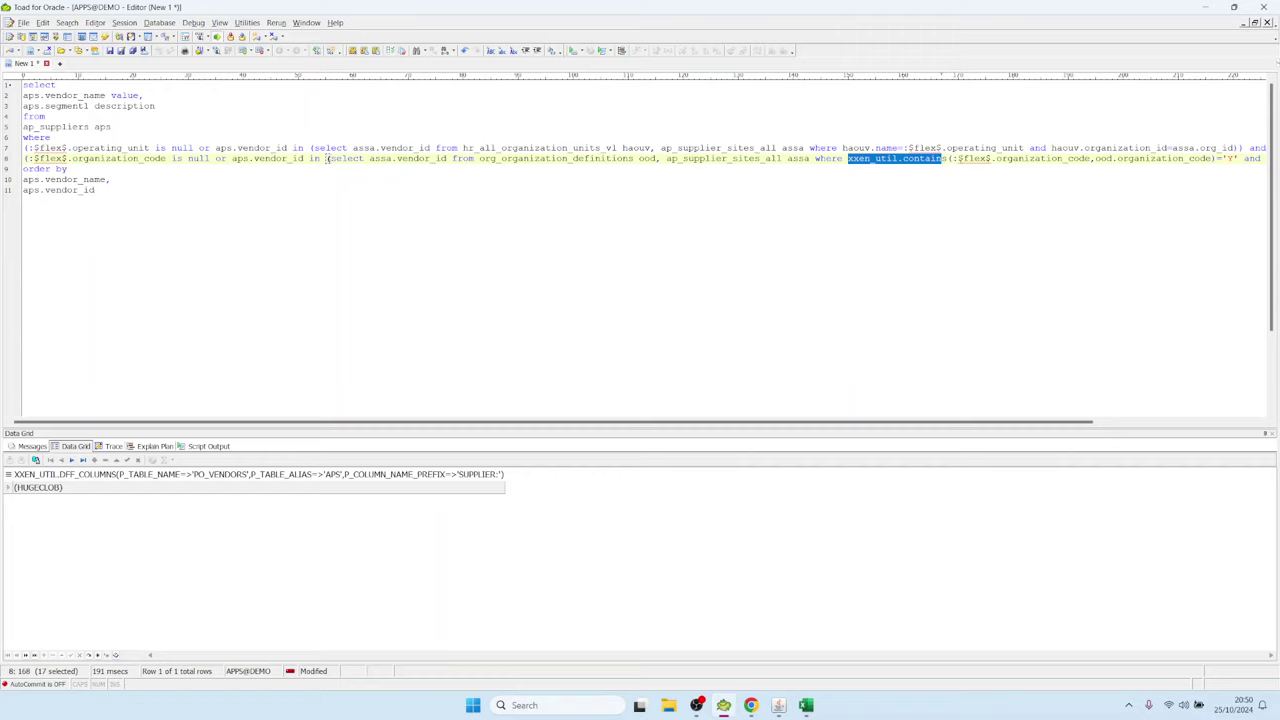
left_click_drag(1238, 159, 860, 159)
left_click(810, 148)
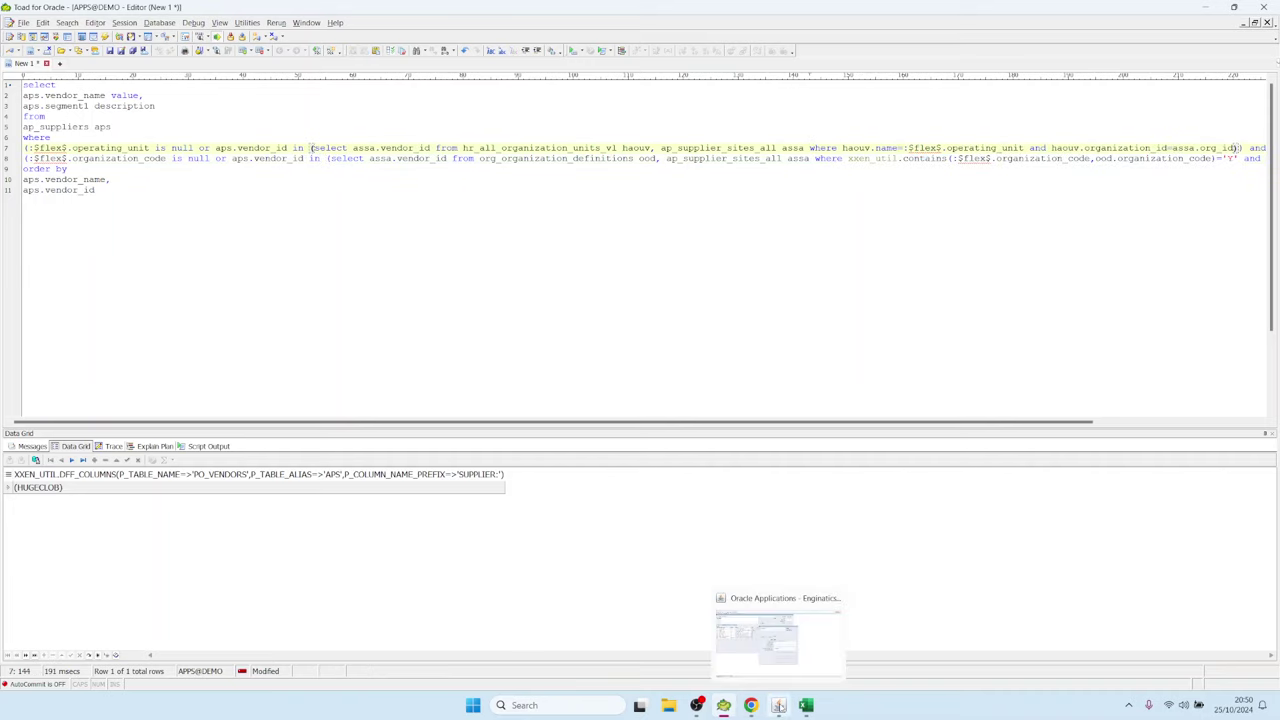
Switch to Oracle, return to the AP Test report setup, and inspect the Invoice Date To default value in the editor, leaving without changes.
left_click(778, 705)
left_click(740, 188)
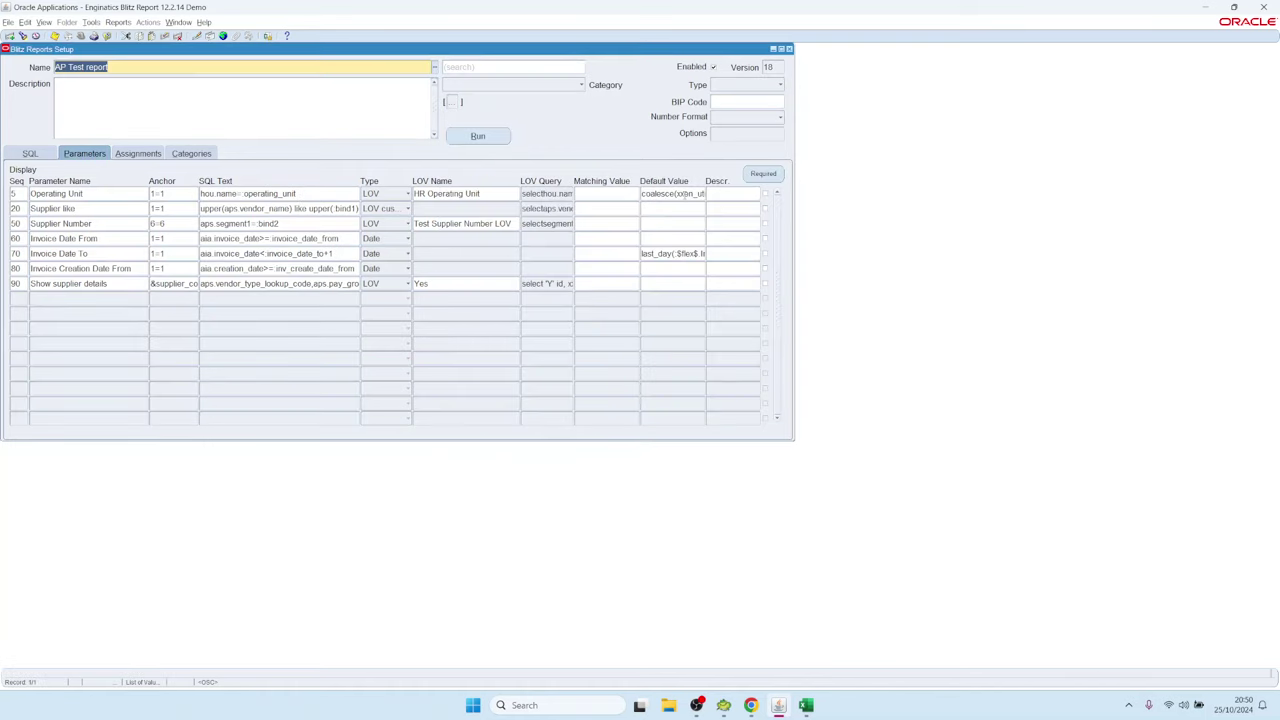
left_click(685, 193)
double_click(670, 253)
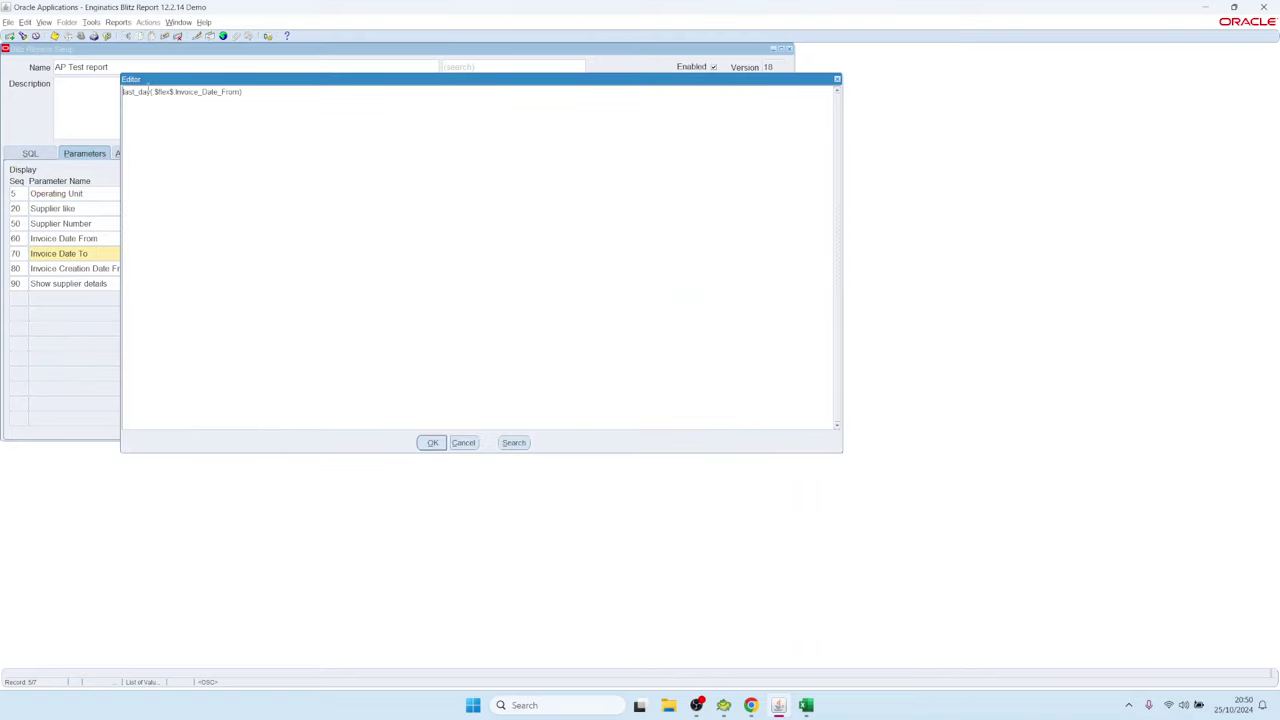
left_click_drag(179, 82, 484, 331)
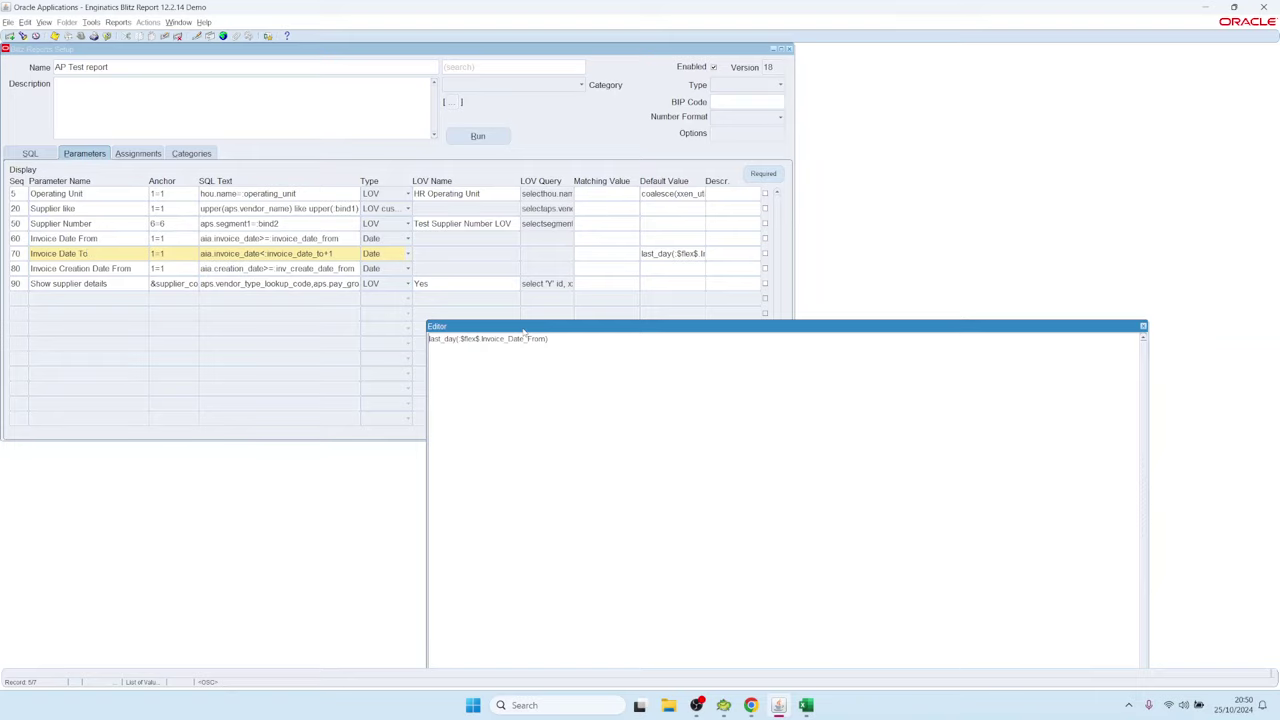
left_click_drag(522, 331, 543, 312)
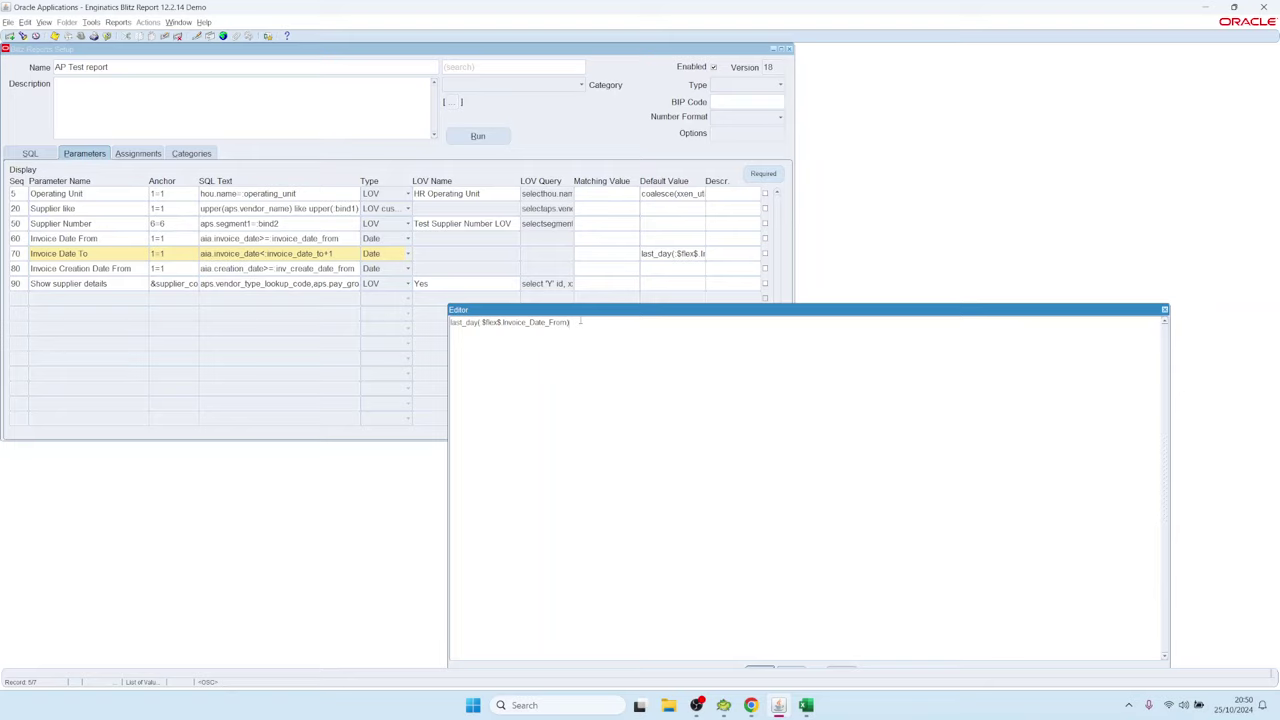
left_click_drag(580, 321, 394, 310)
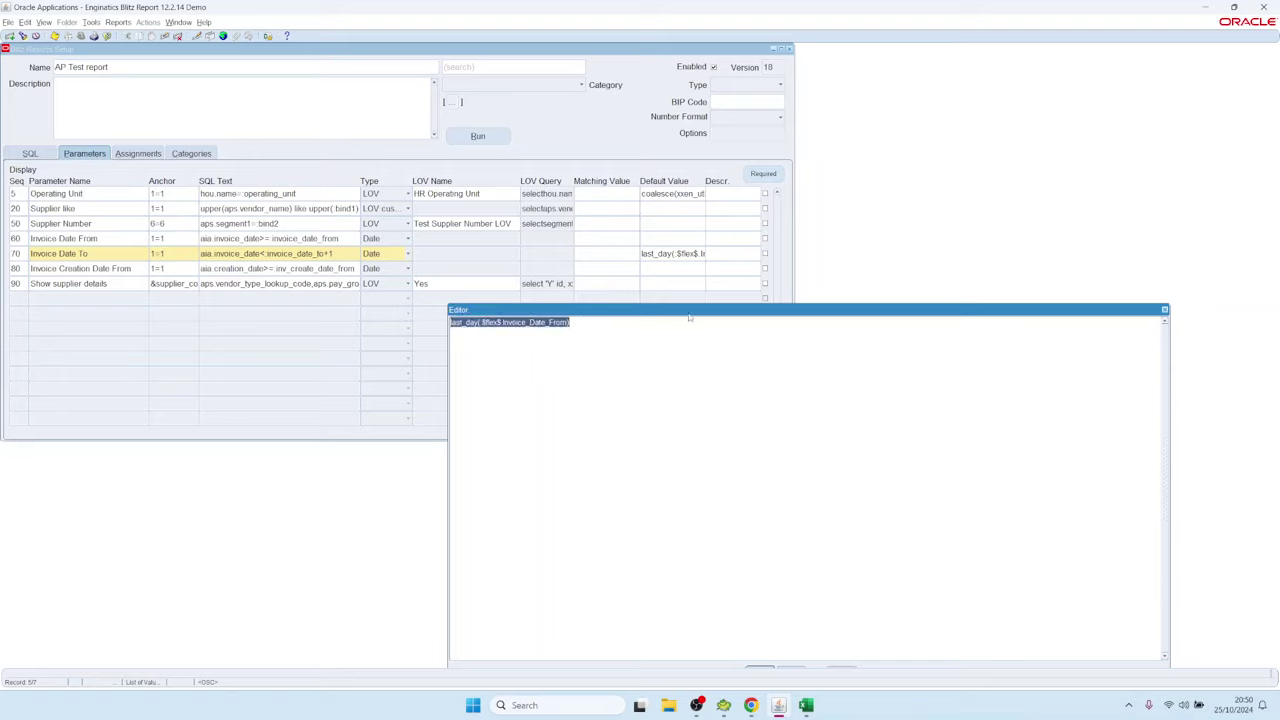
left_click_drag(689, 312, 683, 178)
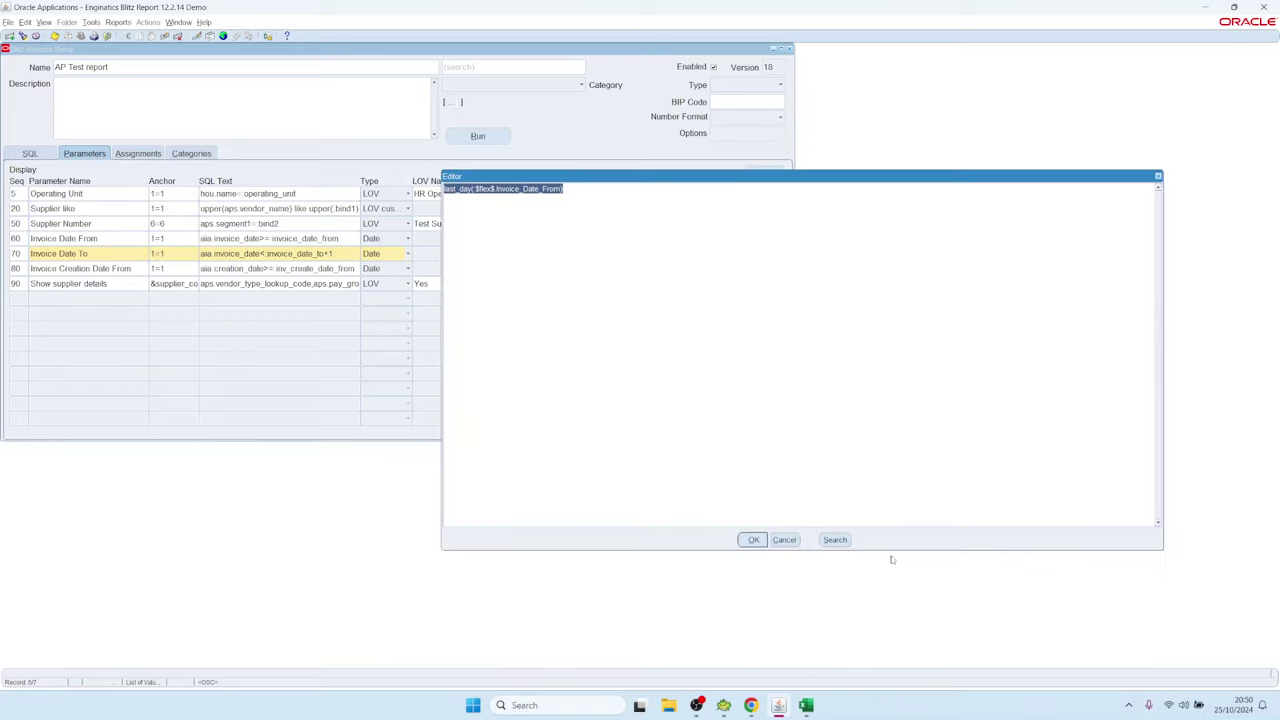
left_click(782, 540)
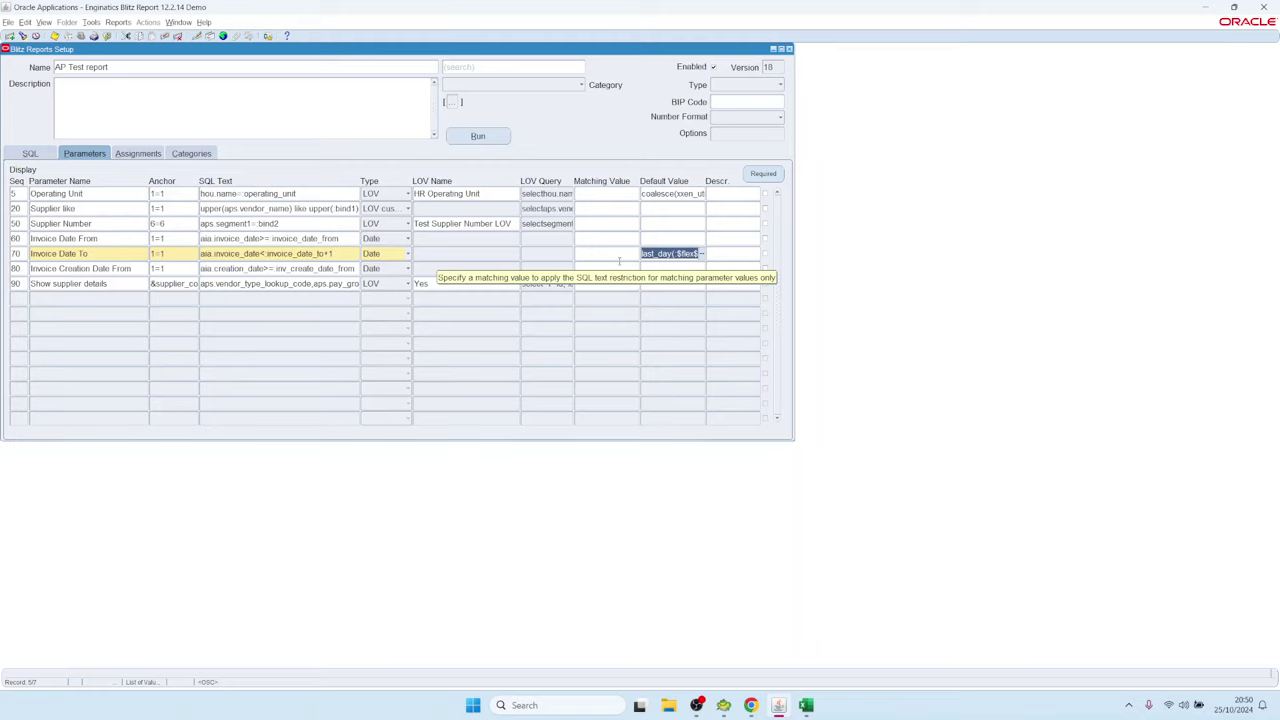
Clear the Invoice Date To default value and test the run window with Invoice Date From set to 01-SEP-2024.
key("Delete")
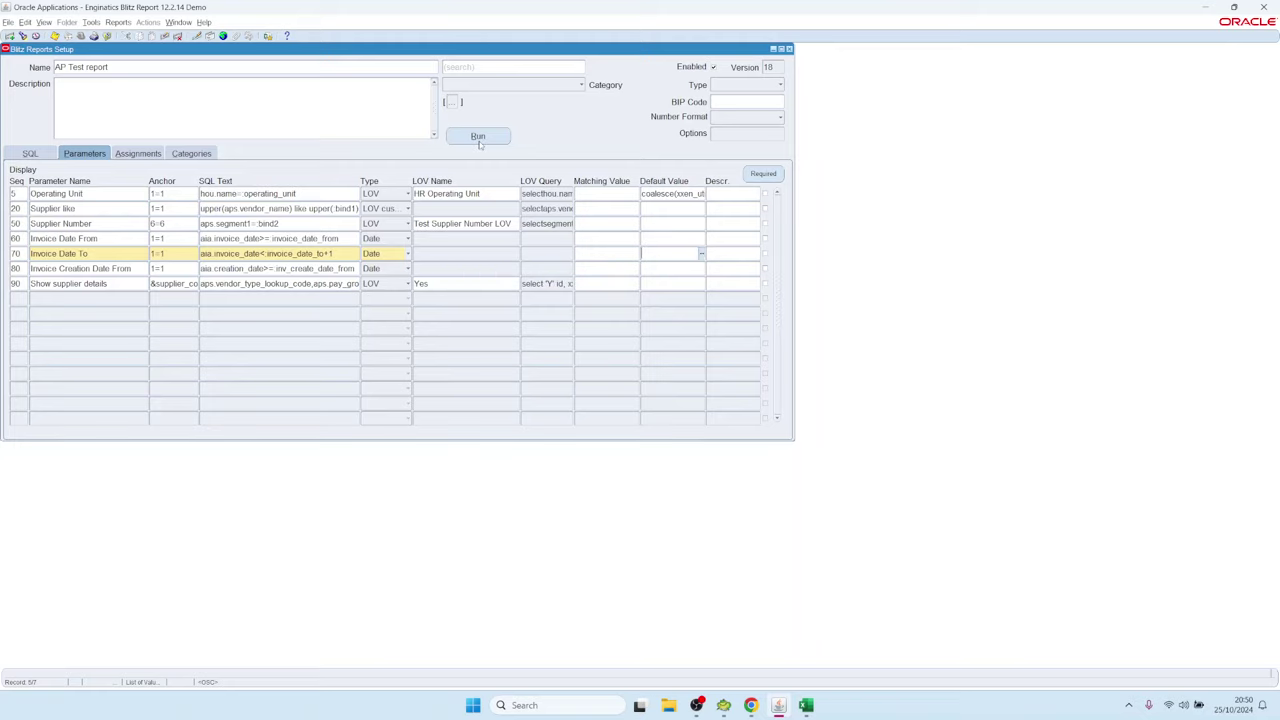
left_click(480, 138)
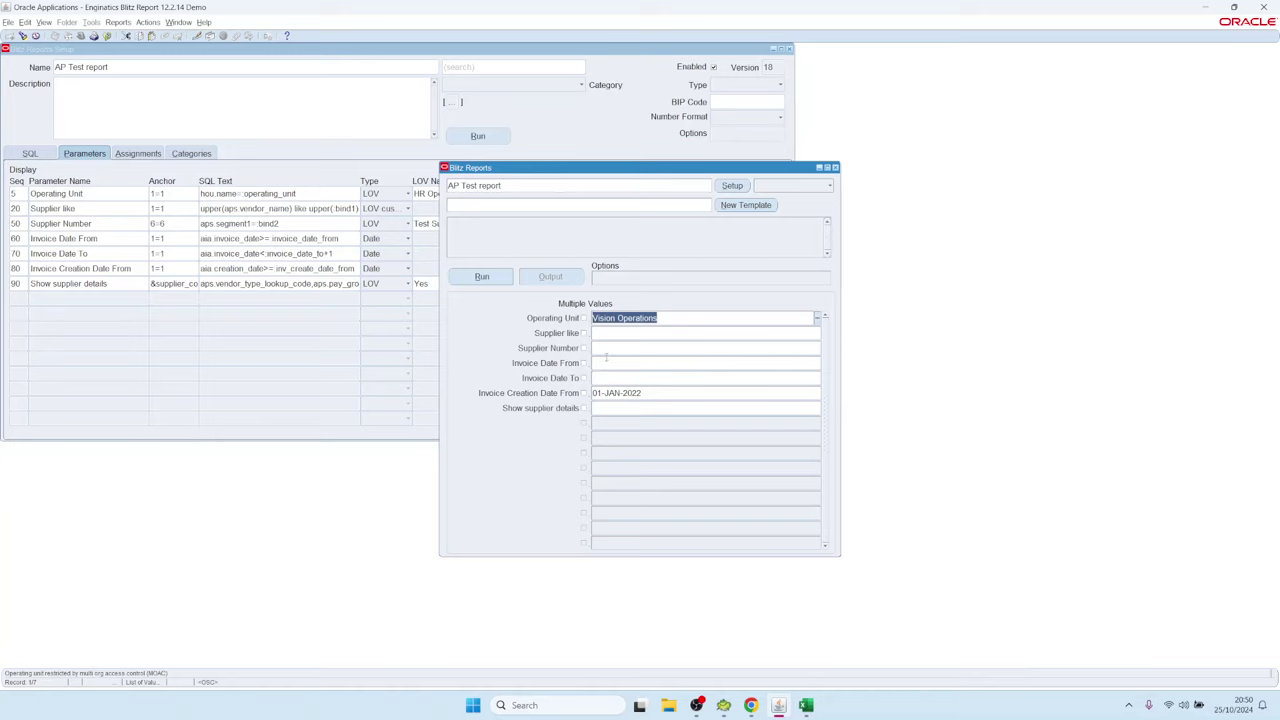
double_click(609, 365)
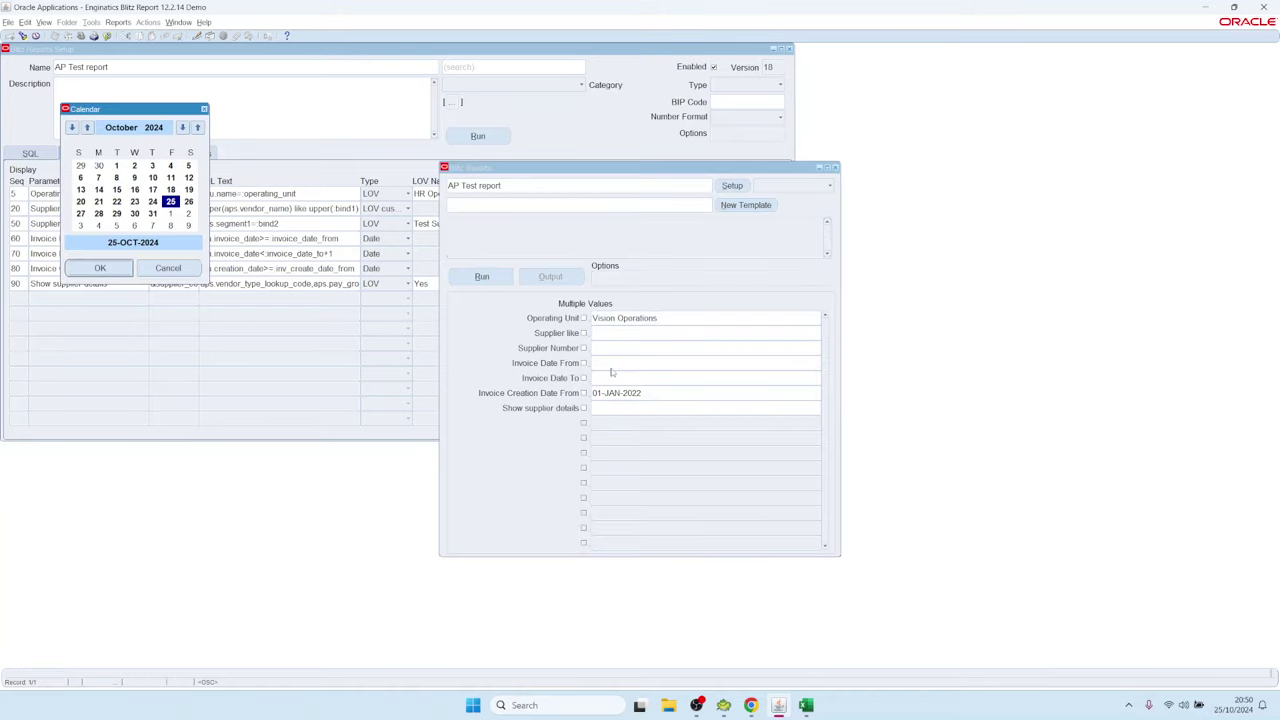
key("Page_Up")
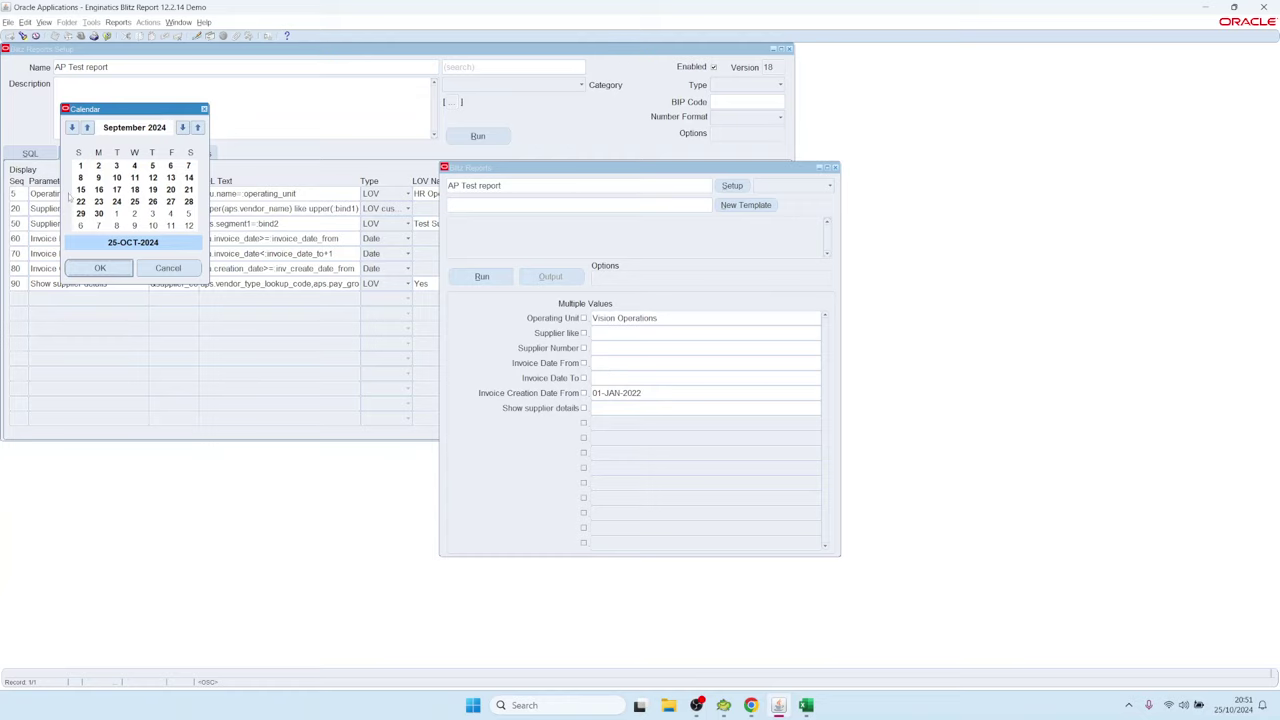
left_click(80, 165)
left_click(130, 267)
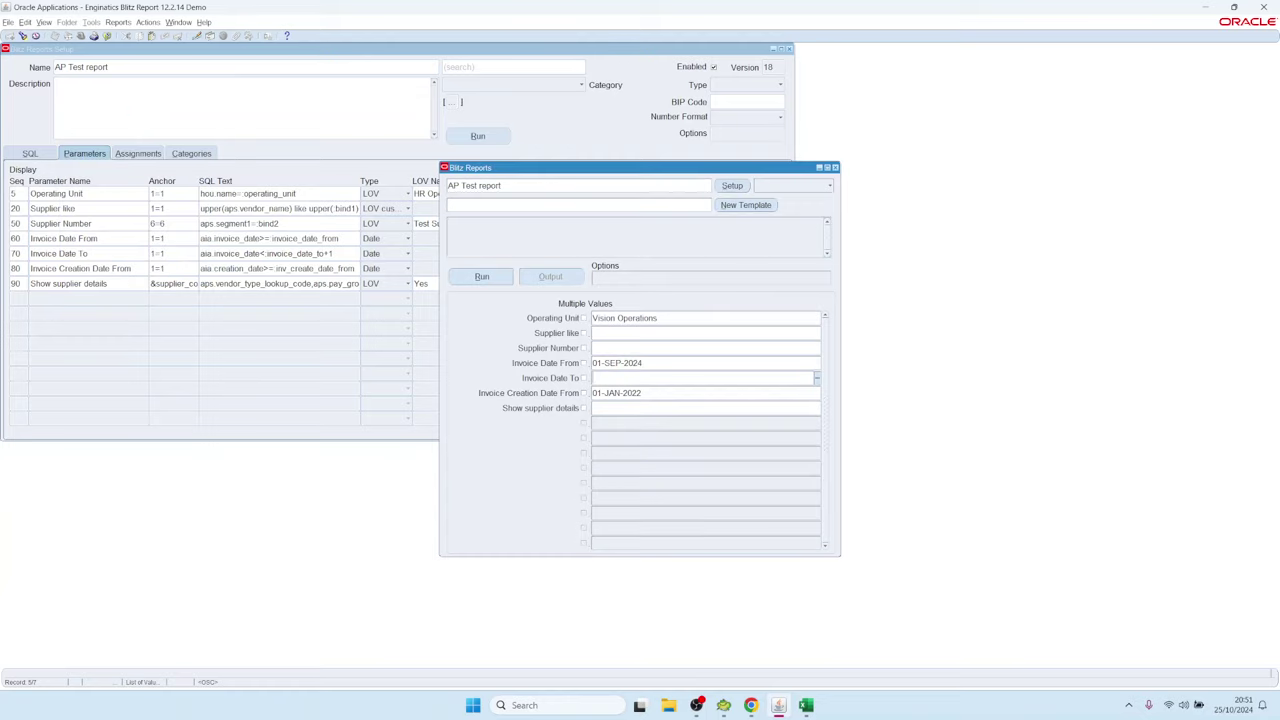
Return to the report setup and enter last_day(:$flex$.invoice_date_from) as the default value of the Invoice Date To parameter.
left_click(738, 187)
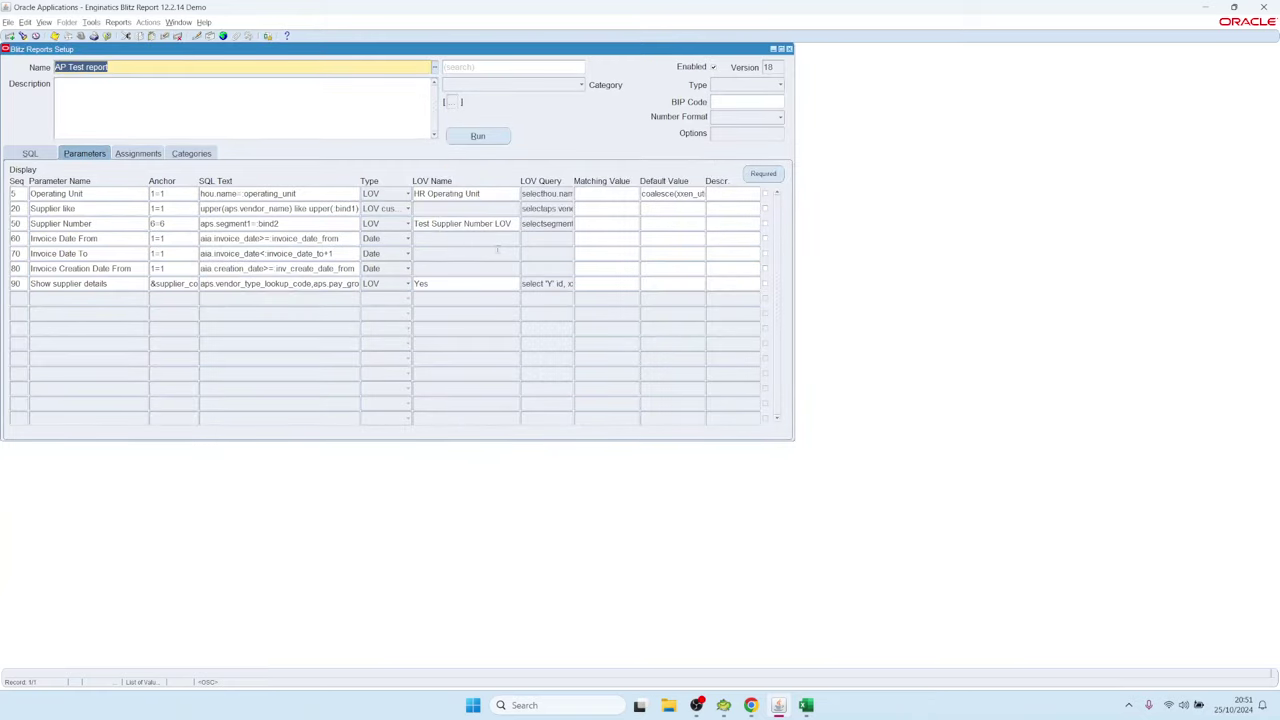
left_click(86, 238)
left_click(90, 253)
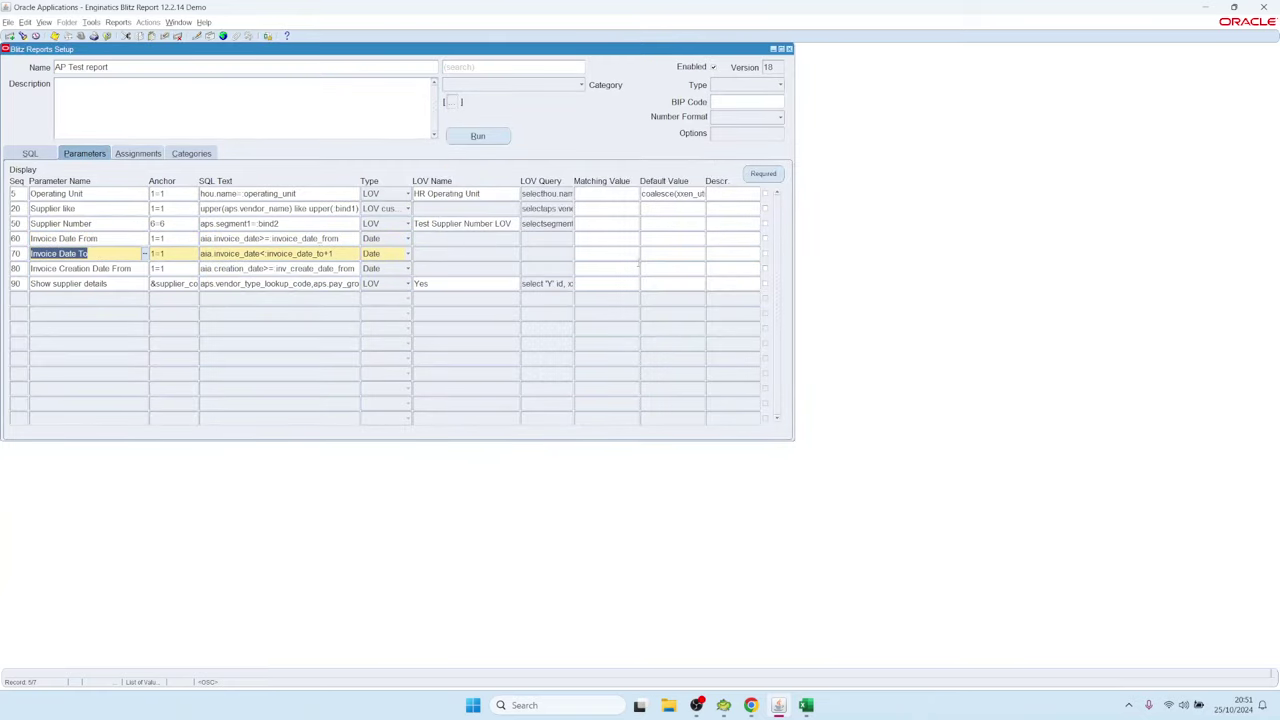
left_click(667, 256)
left_click(689, 238)
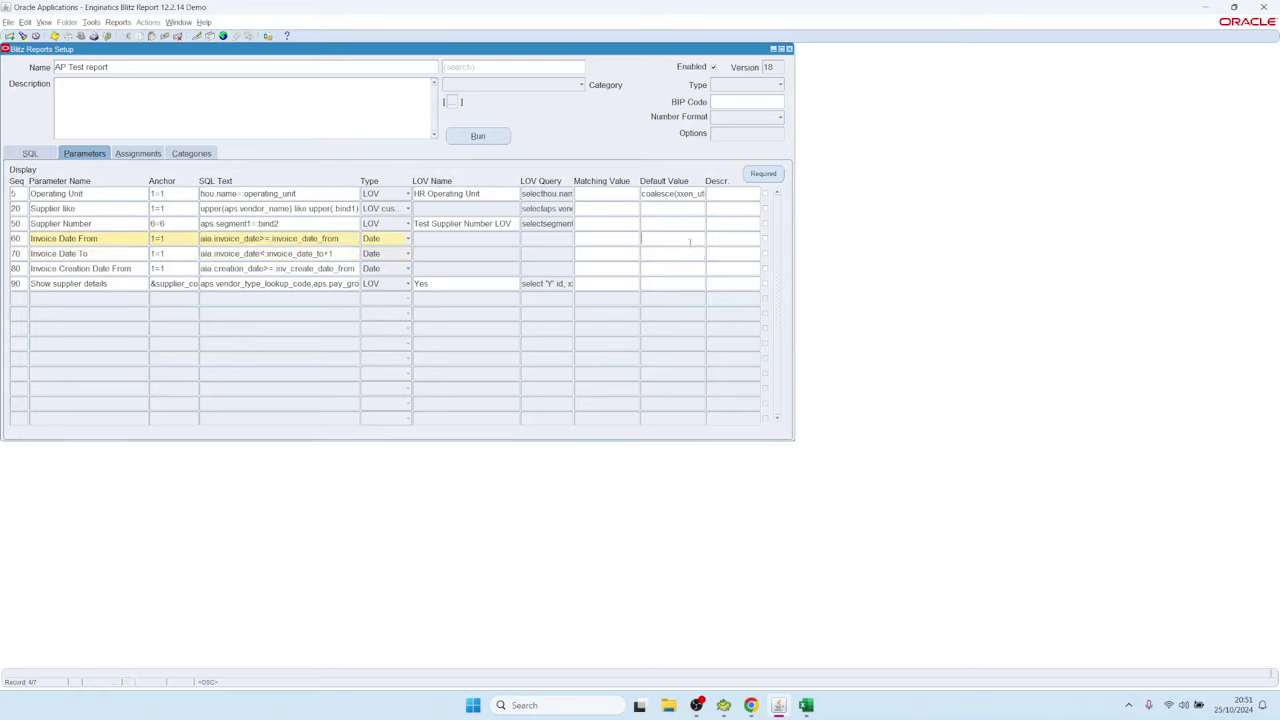
left_click(695, 254)
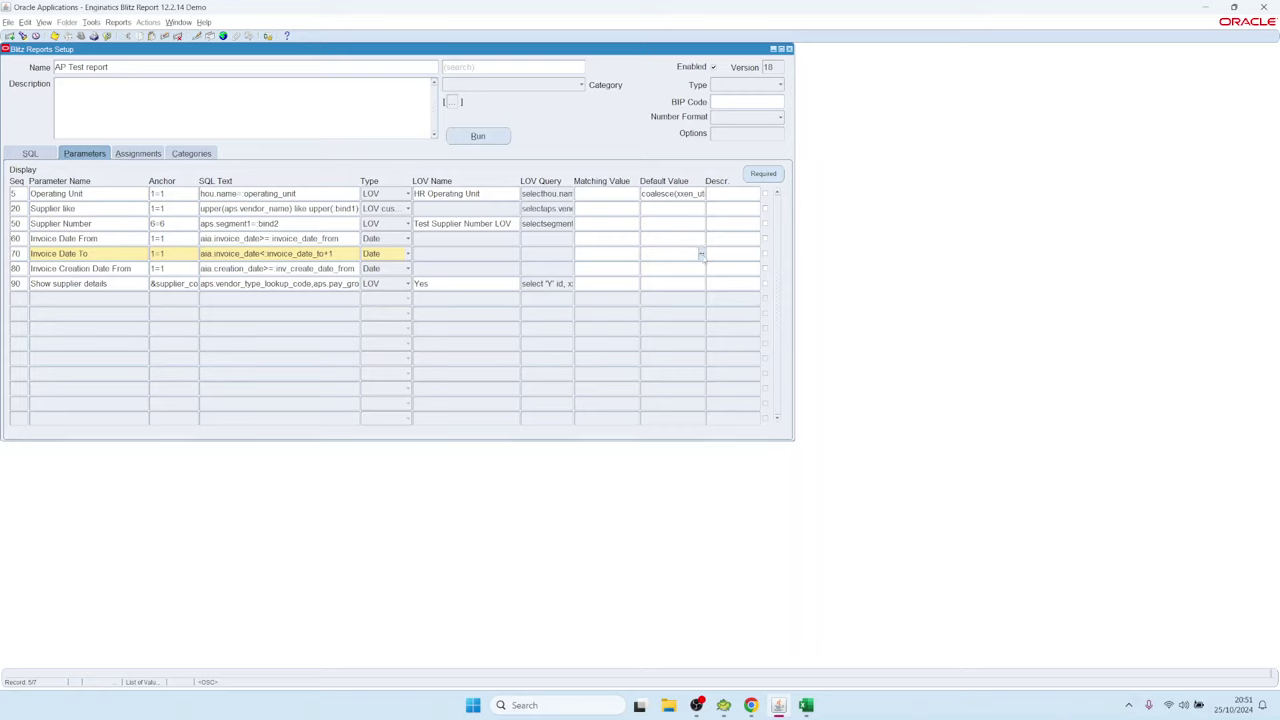
key("ctrl+v")
left_click(662, 258)
Review the Invoice Date To default expression in the editor, examining the invoice_date_from reference, and accept it.
key("ctrl+e")
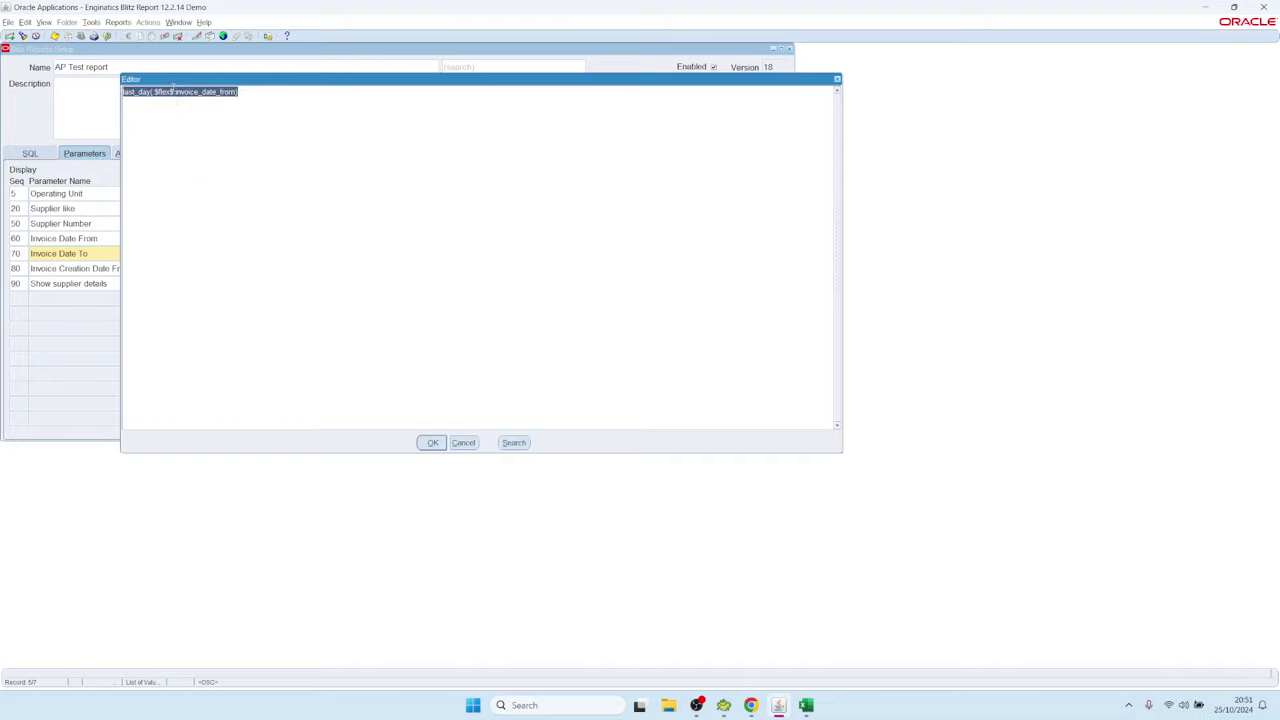
left_click(174, 91)
left_click_drag(183, 78, 334, 144)
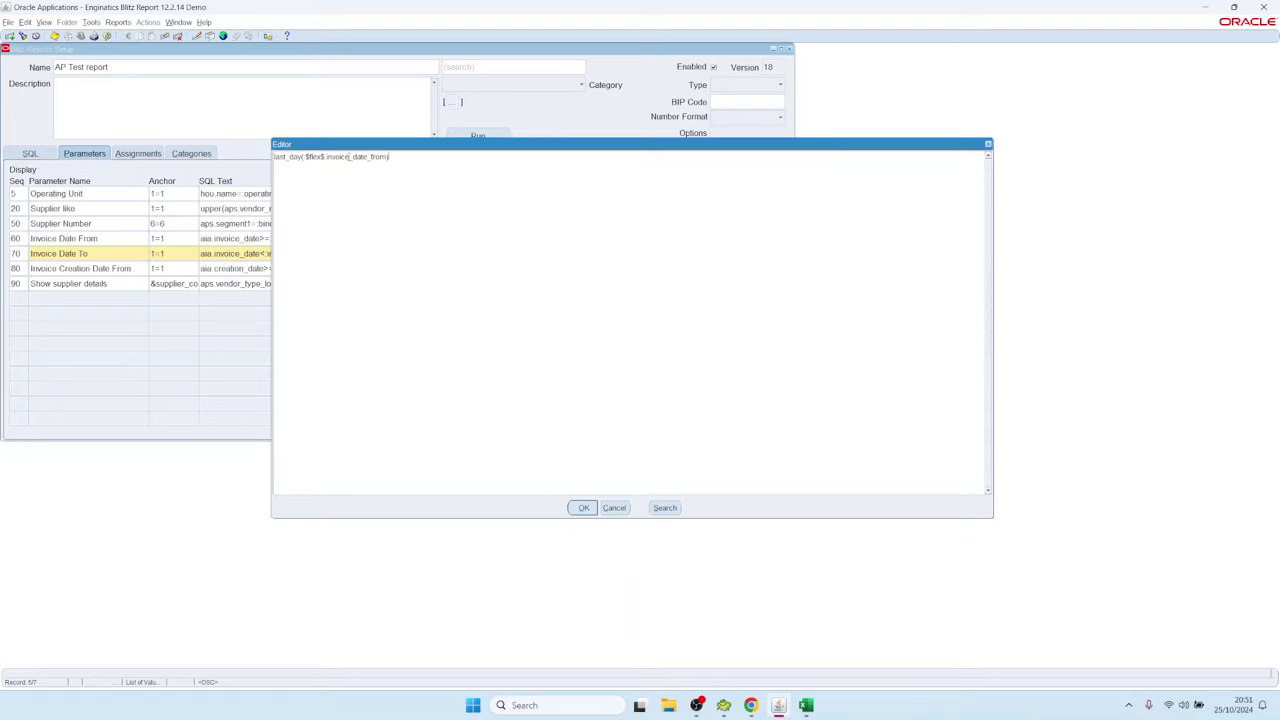
left_click(351, 157)
left_click_drag(366, 157, 376, 157)
left_click(583, 507)
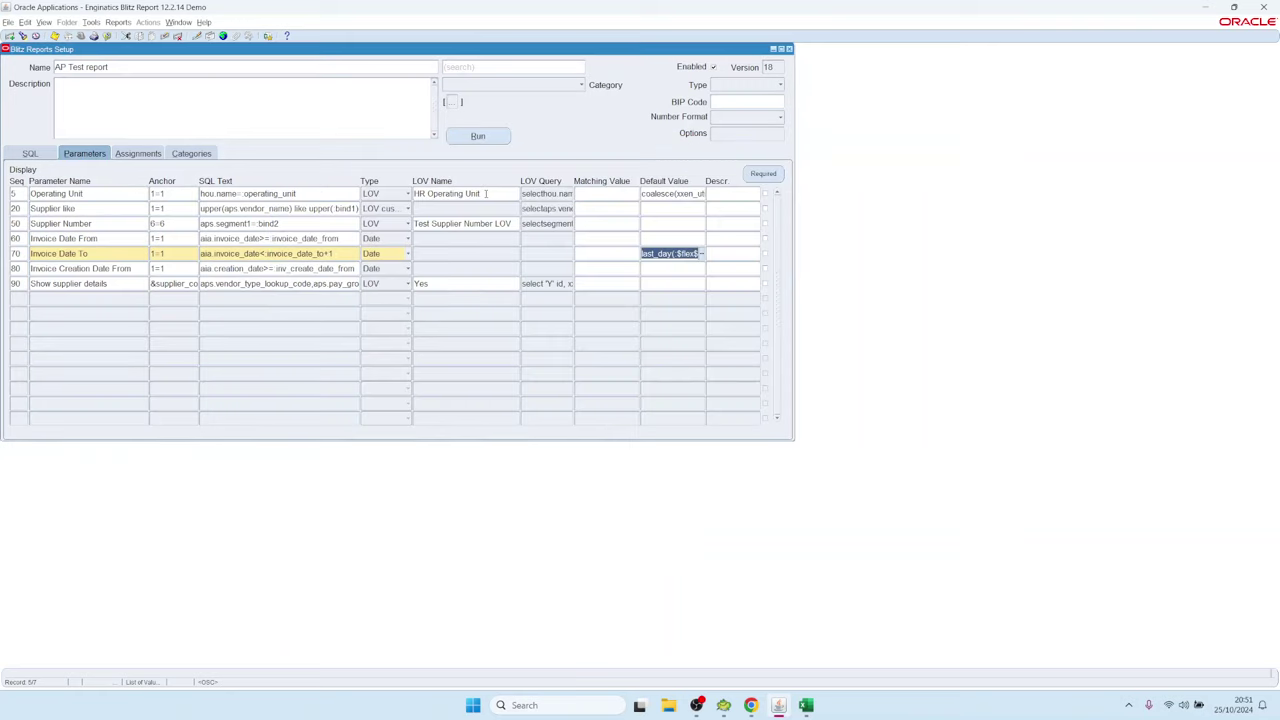
Open the Supplier like parameter's custom LOV query, highlight the operating_unit reference, and save and close it.
left_click(120, 193)
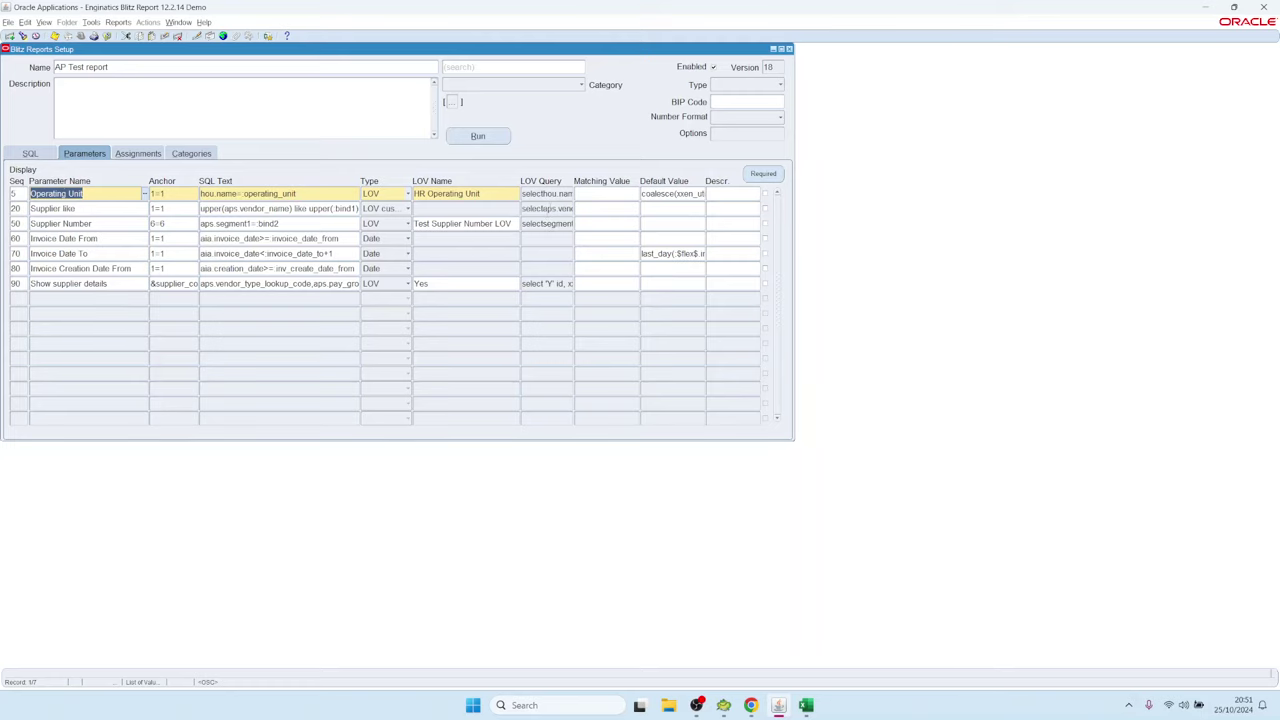
double_click(549, 208)
left_click(598, 328)
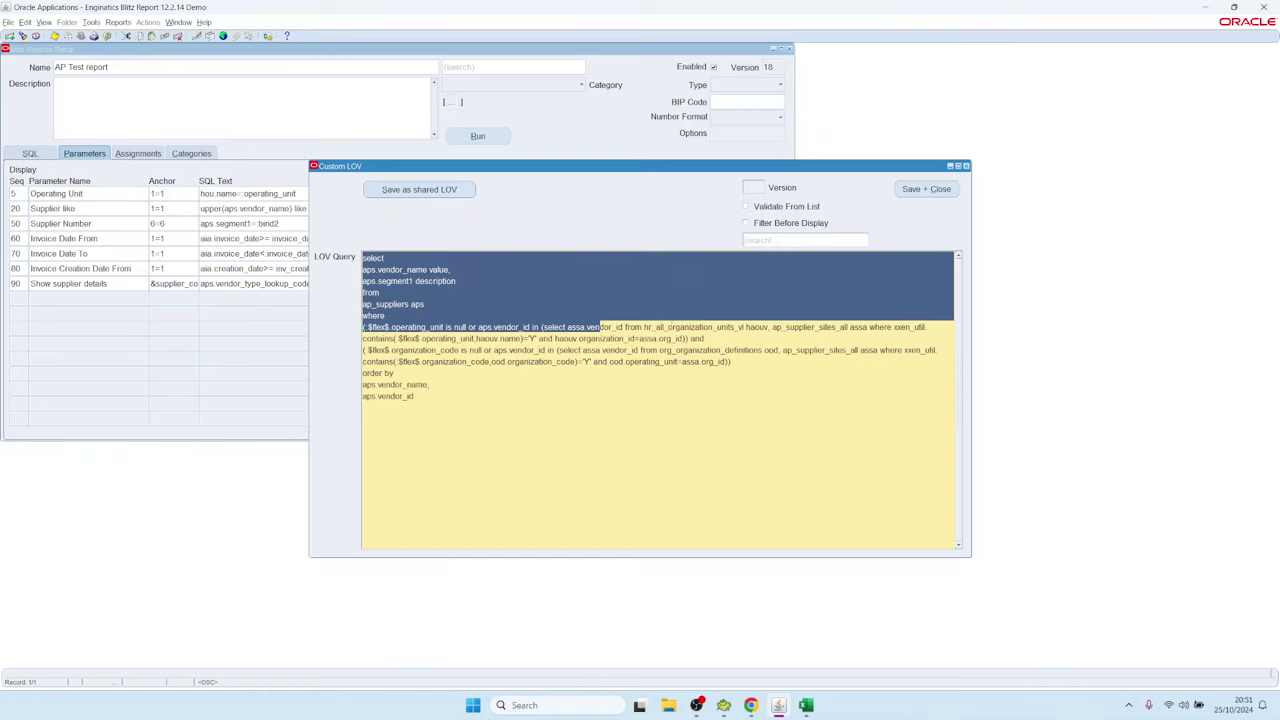
left_click(692, 338)
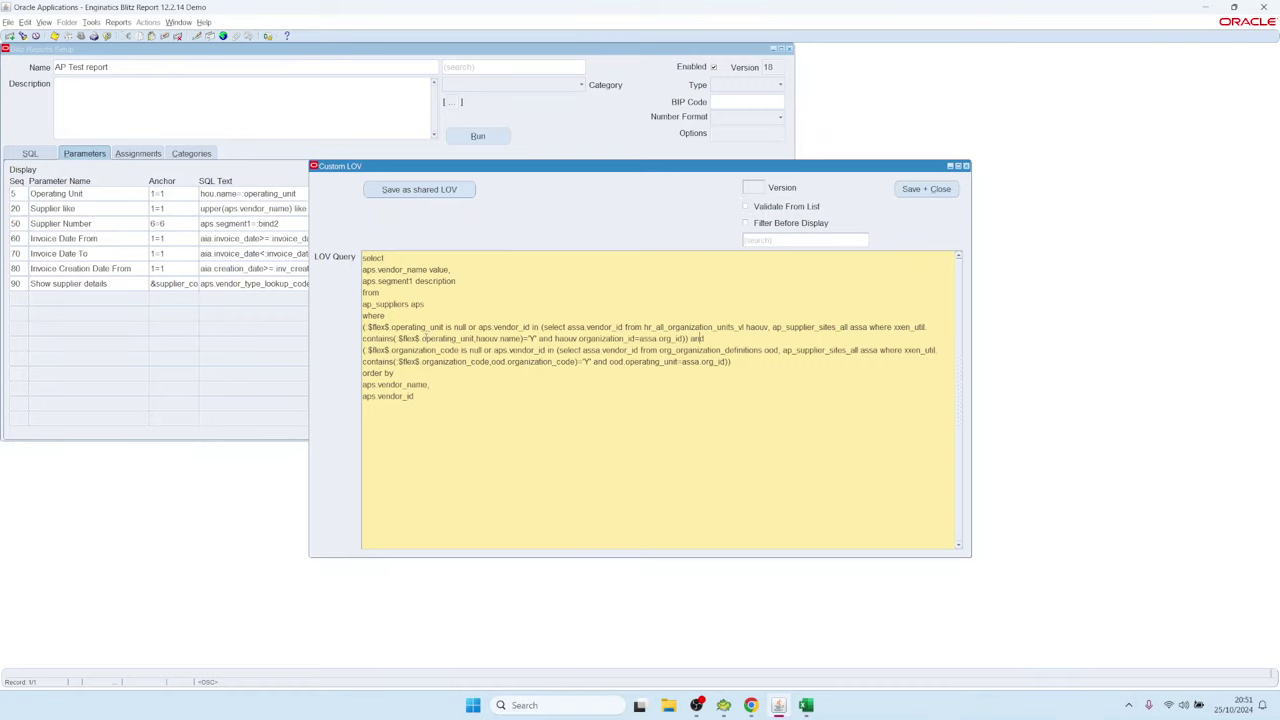
left_click_drag(422, 338, 476, 338)
left_click(928, 190)
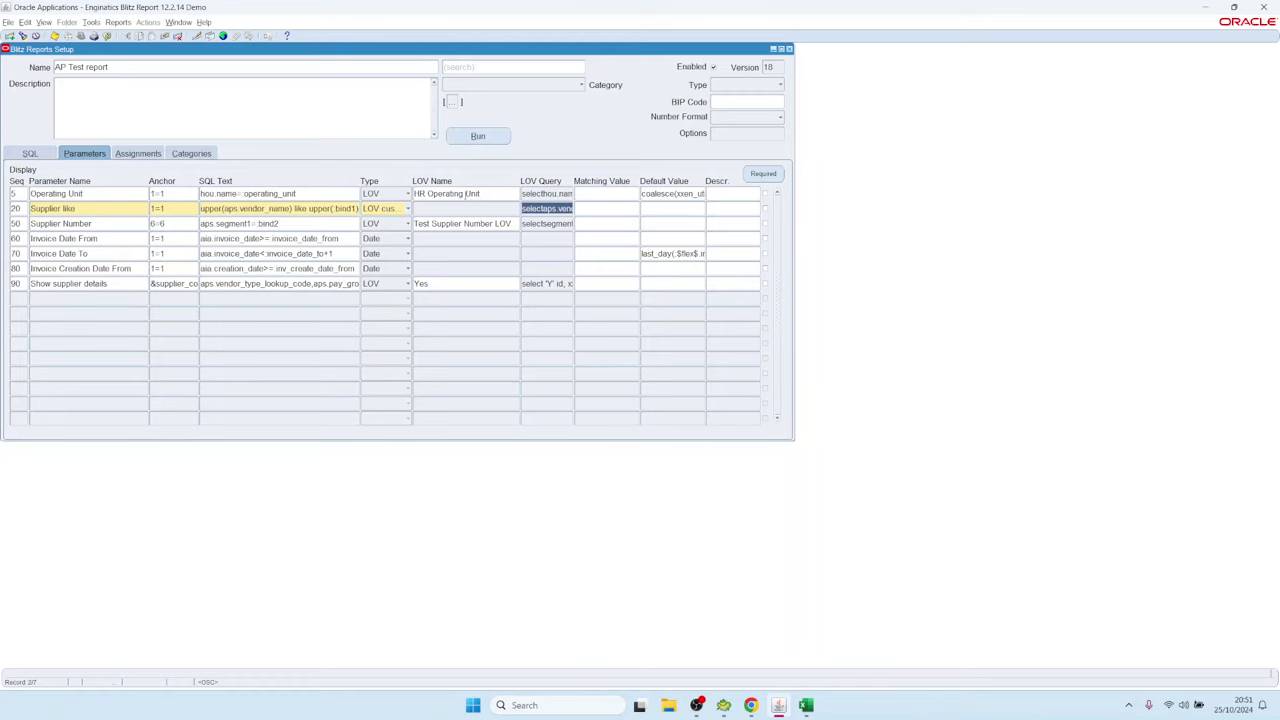
Compare the Operating Unit parameter's name with its LOV name, HR Operating Unit.
left_click(488, 193)
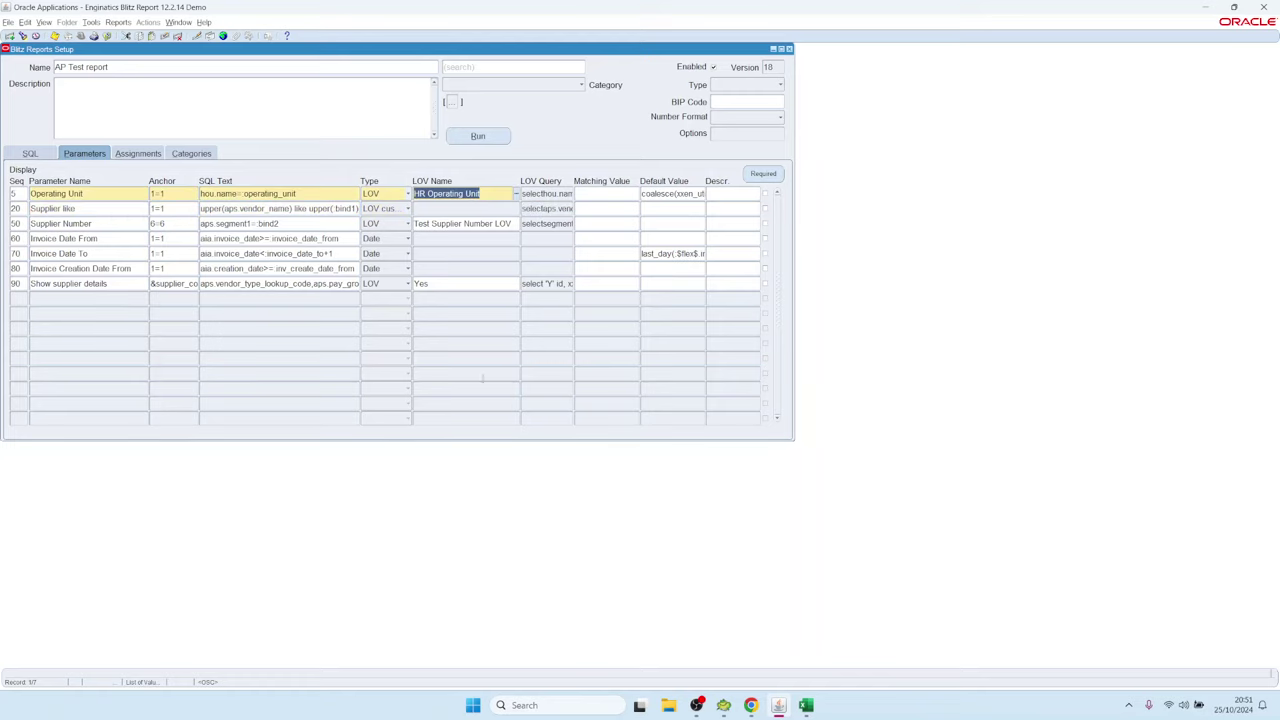
left_click(82, 193)
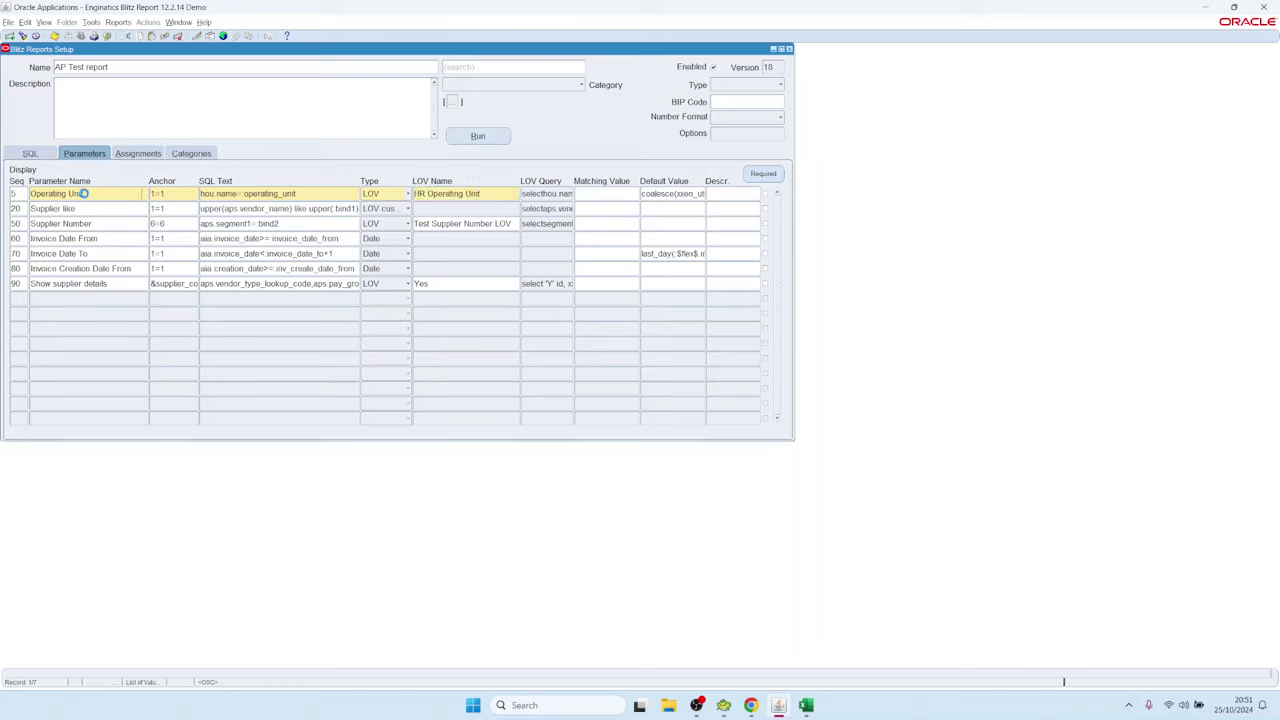
left_click(499, 196)
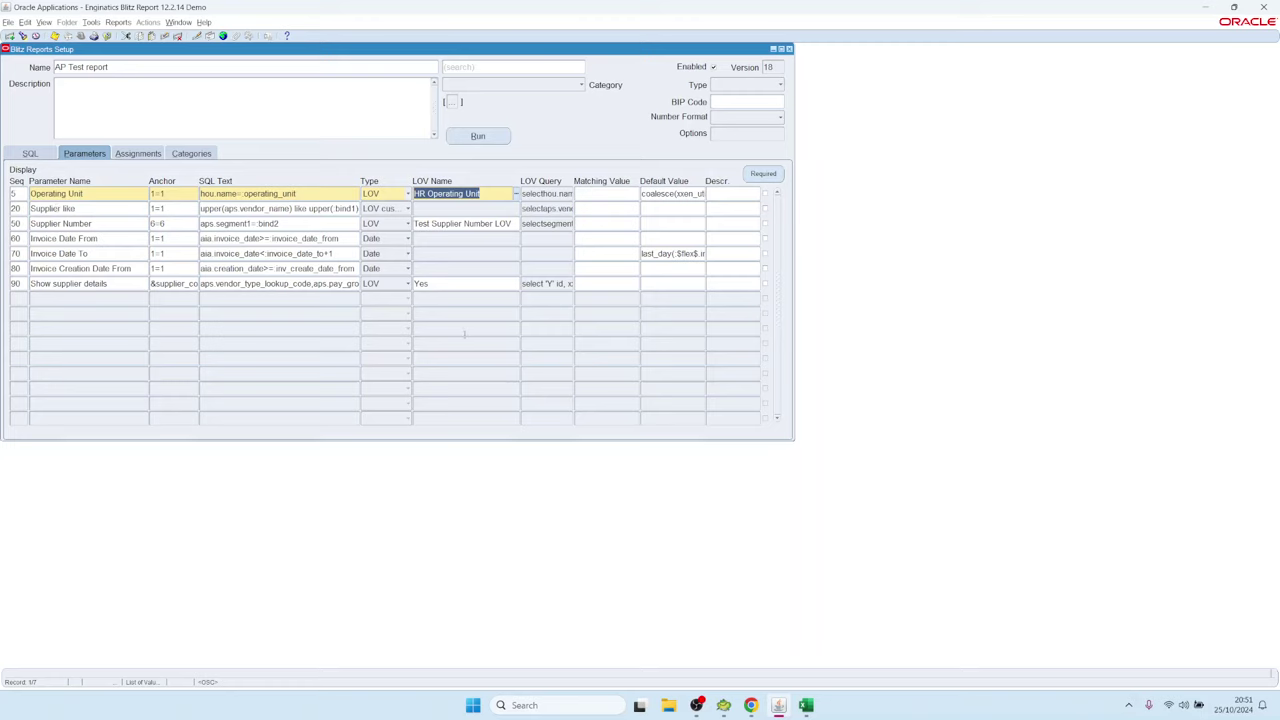
Change the Invoice Date To default value to select last_day(:$flex$.invoice_date_from) from dual in the editor.
left_click(662, 253)
left_click(668, 253)
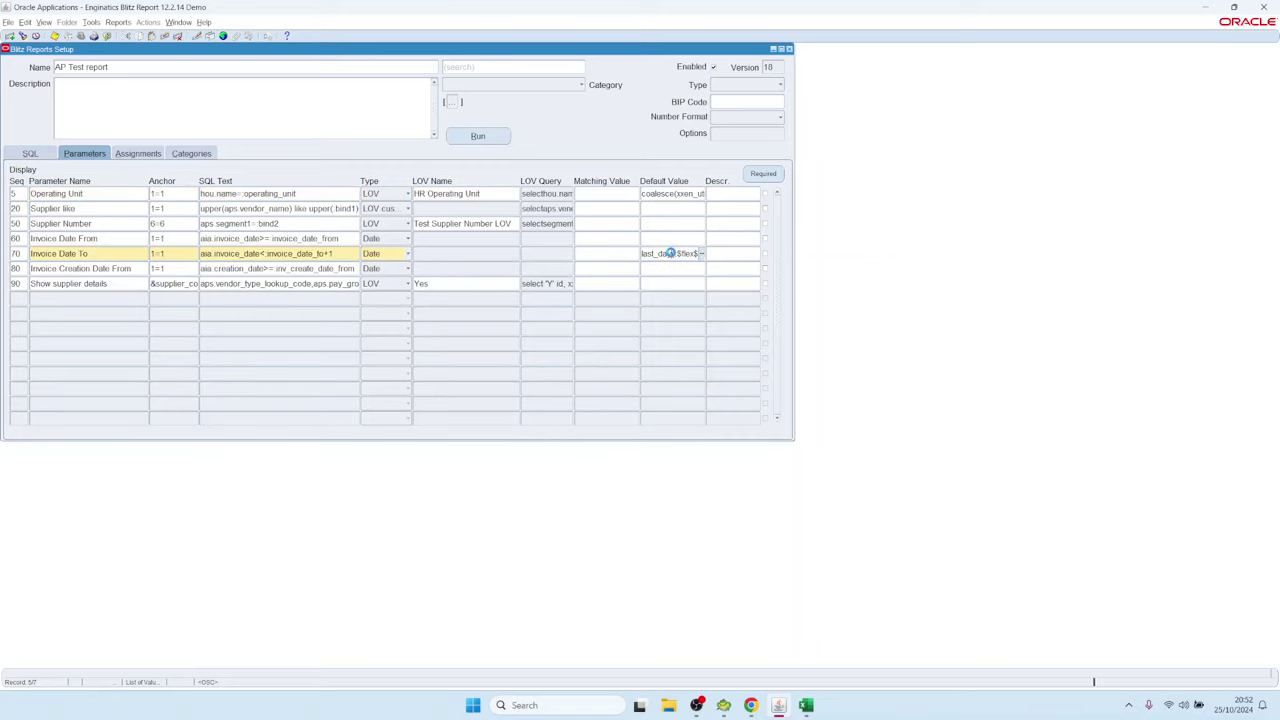
double_click(670, 253)
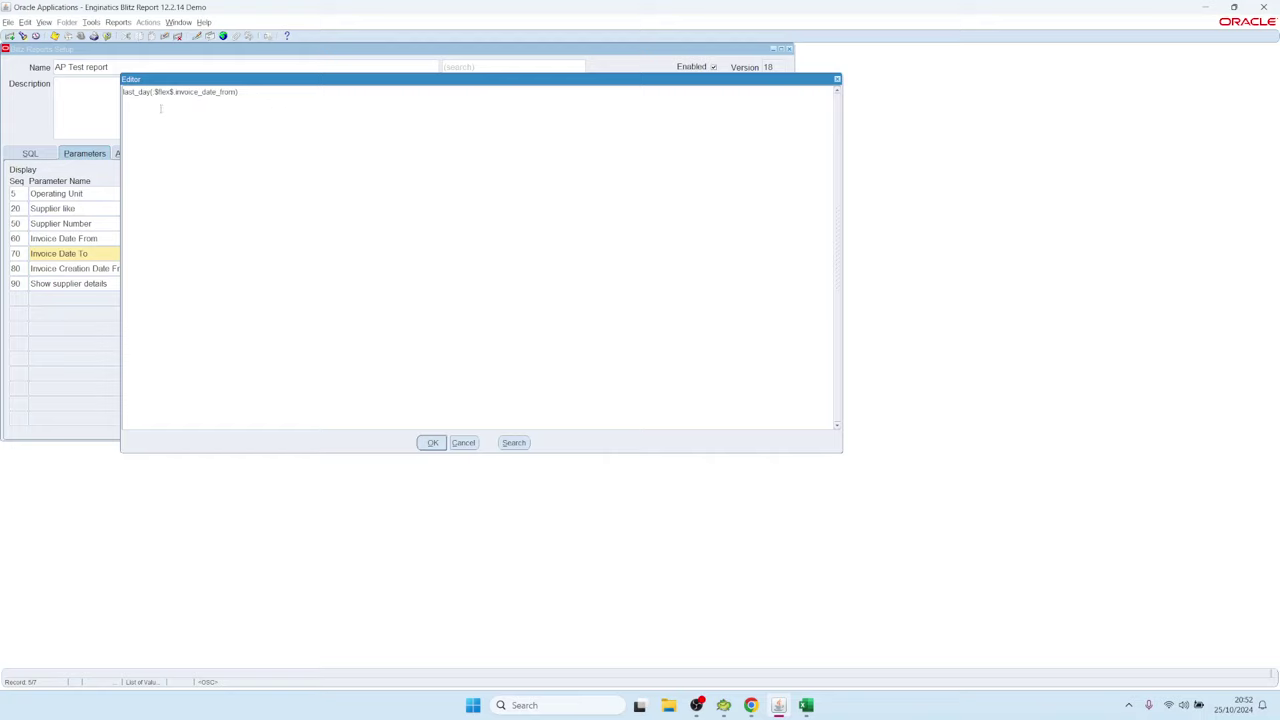
type("select ")
type(" from dual")
Highlight the last_day(:$flex$.invoice_date_from) expression inside the select statement of the Invoice Date To default value.
key("ctrl+shift+Left")
key("ctrl+shift+Left")
key("ctrl+shift+Left")
key("ctrl+shift+Left")
key("ctrl+shift+Left")
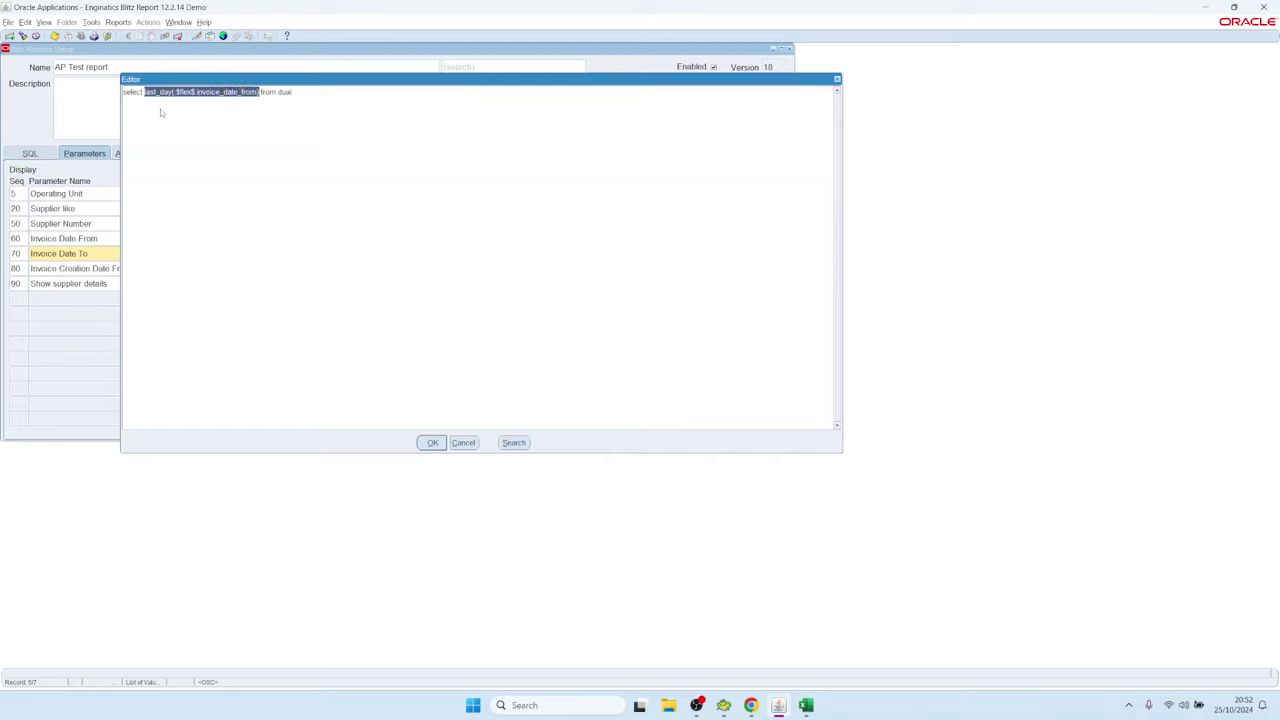
Remove the select and from dual wording so the Invoice Date To default is last_day(:$flex$.invoice_date_from), and accept it.
key("End")
key("ctrl+shift+Left")
key("ctrl+shift+Left")
key("ctrl+shift+Left")
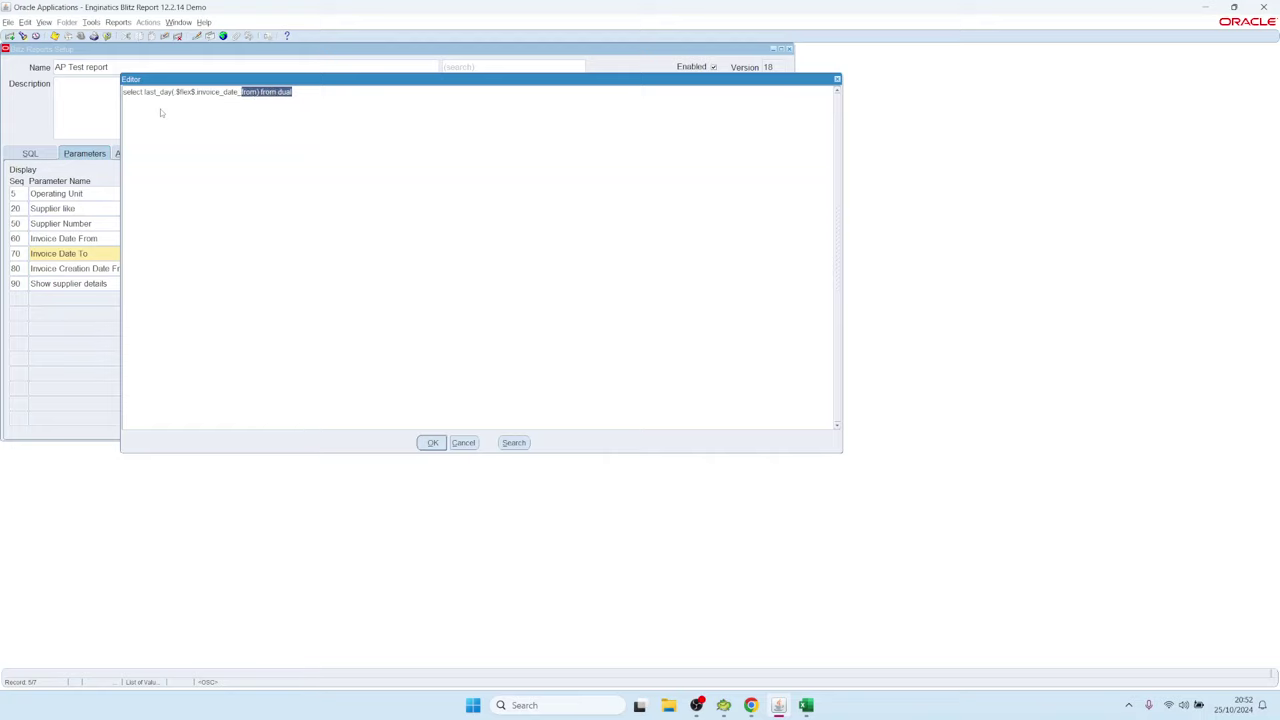
key("shift+Right")
key("shift+Right")
key("shift+Right")
key("shift+Right")
key("shift+Right")
key("Delete")
key("Home")
key("ctrl+shift+Right")
key("Delete")
left_click(432, 442)
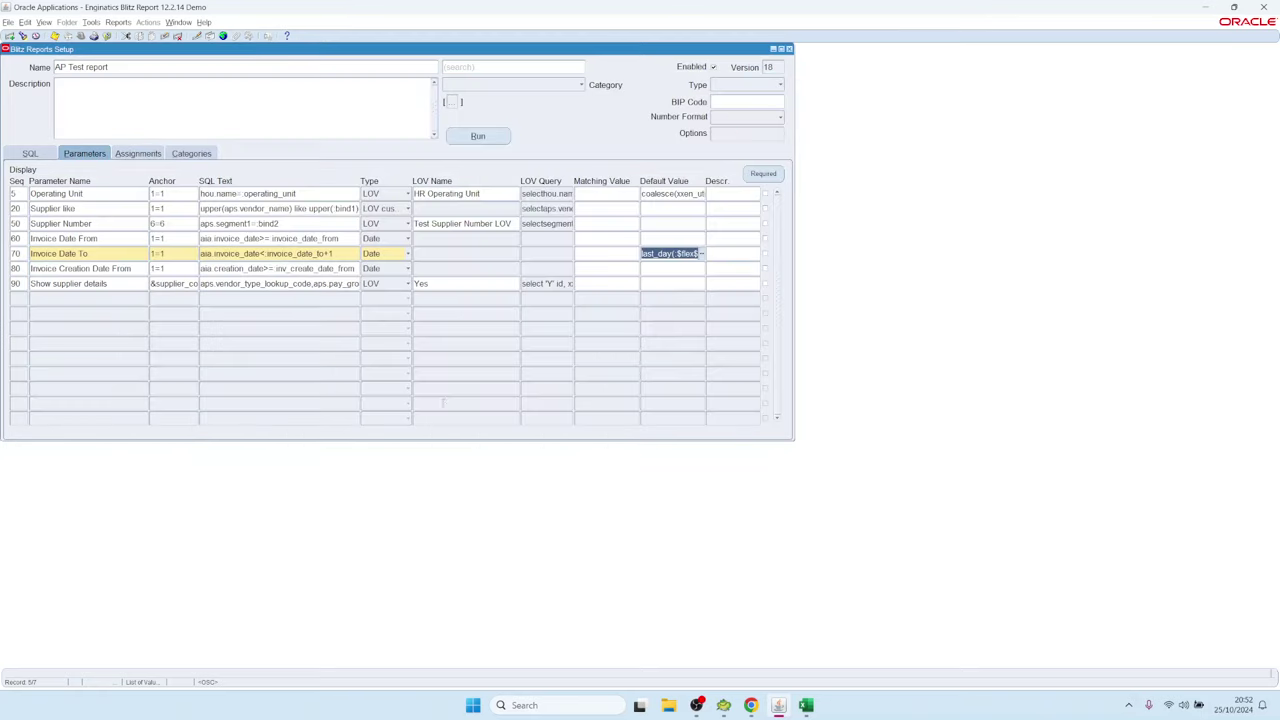
Set the Invoice Date From default value to sysdate-1100, check the defaulted dates in the run form, and return to the setup.
left_click(658, 239)
type("sys")
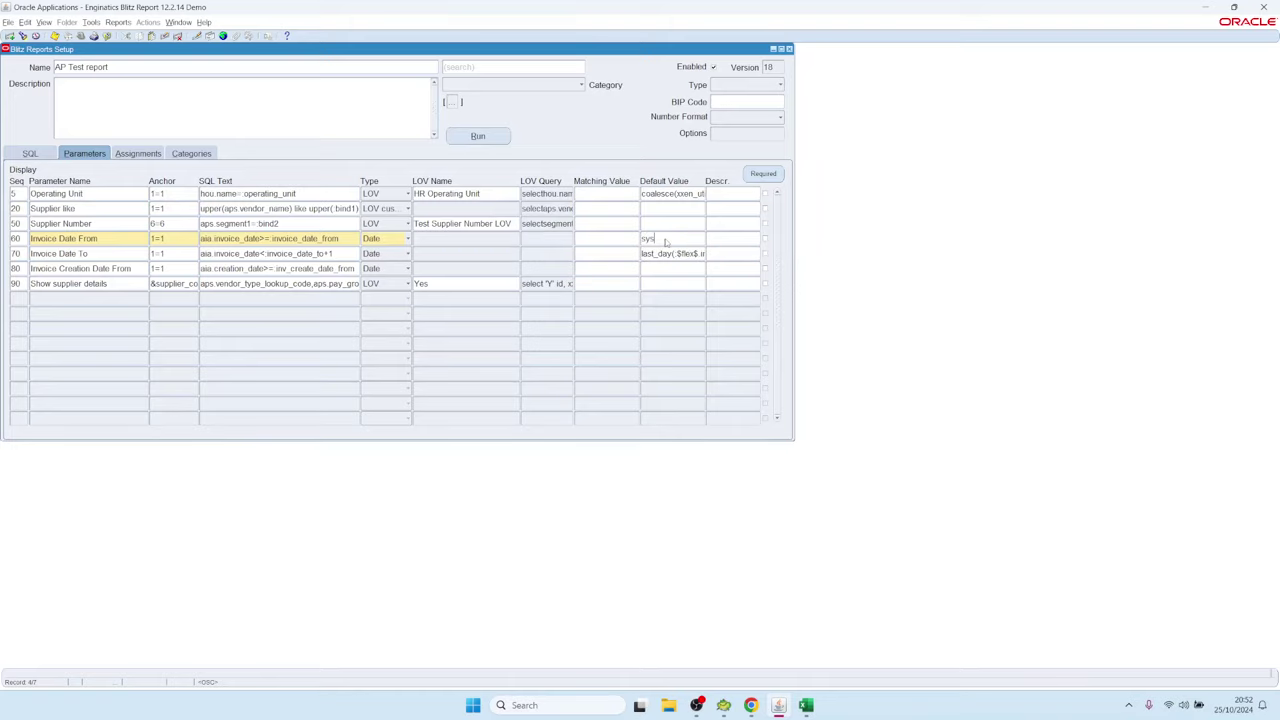
type("date-1100")
key("alt+r")
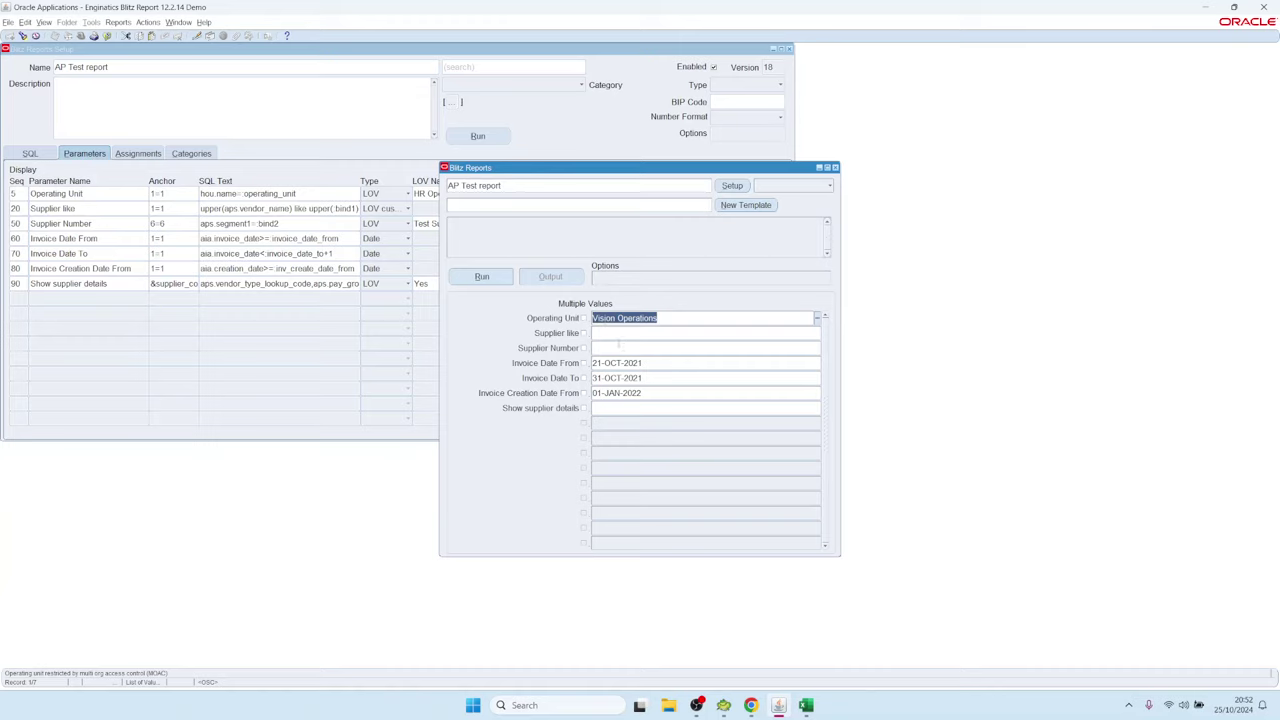
left_click(651, 363)
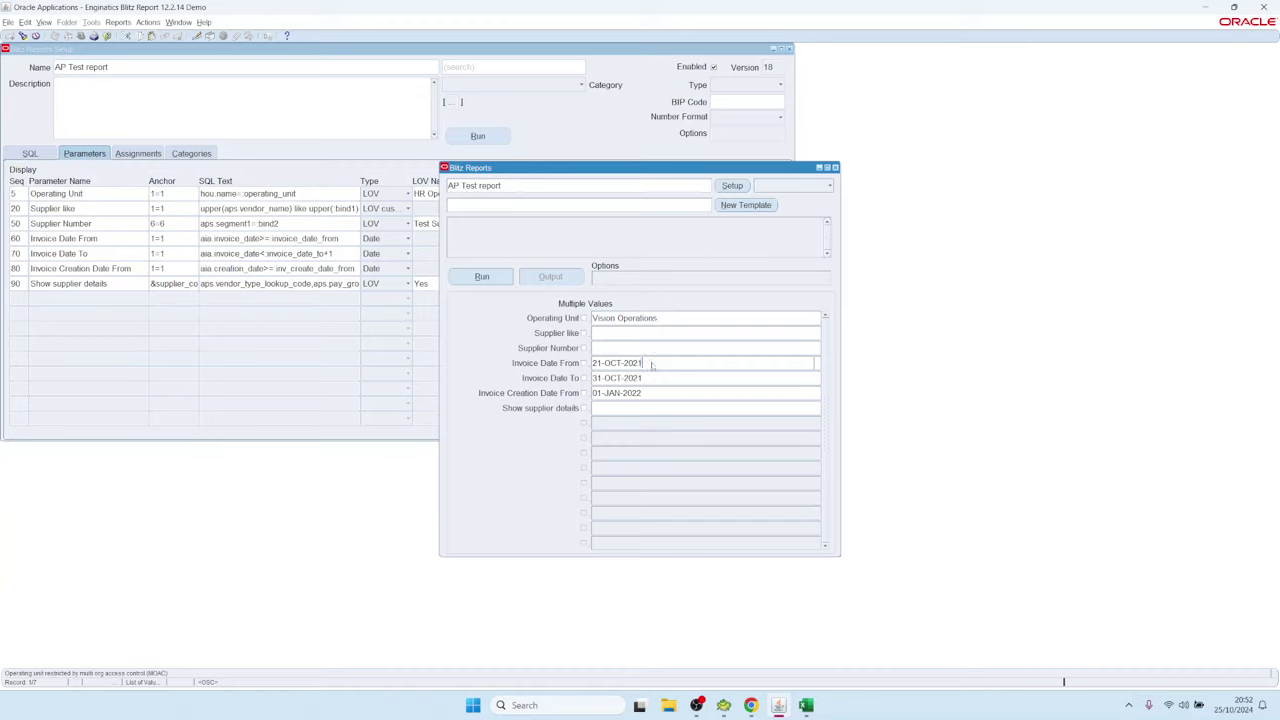
left_click(735, 185)
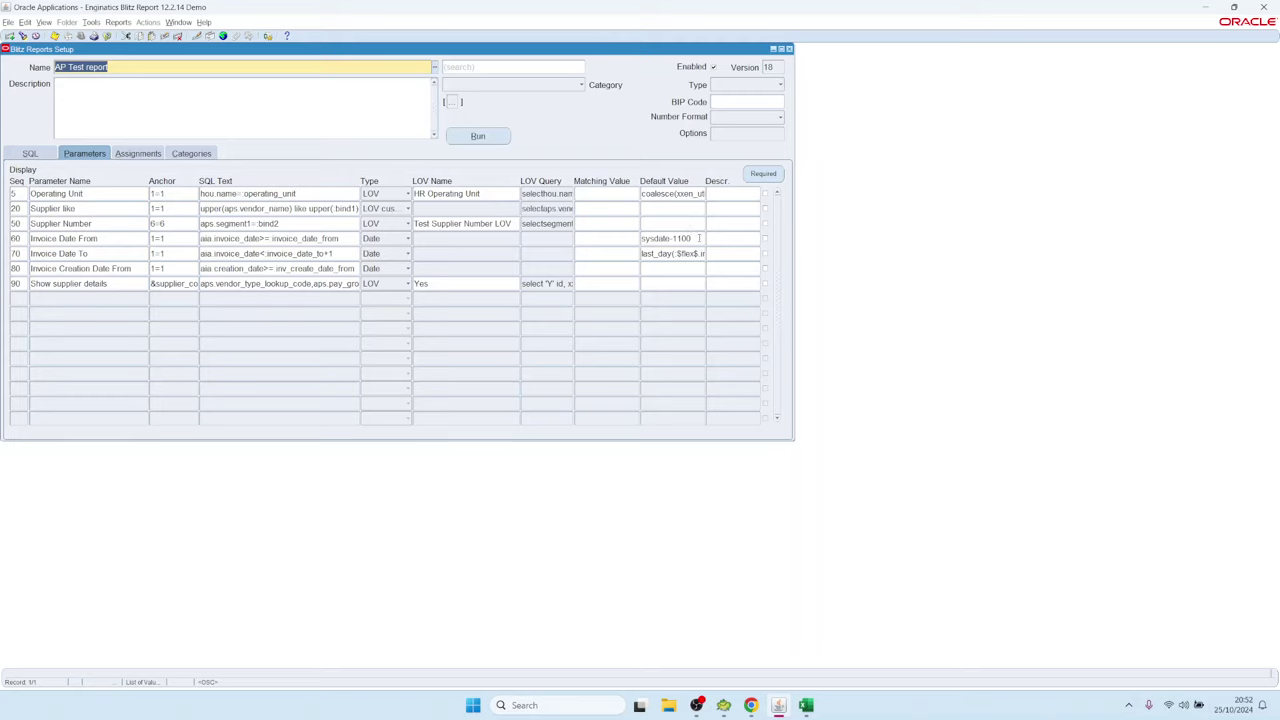
Clear the default value of the Invoice Date From parameter.
left_click(699, 238)
key("Delete")
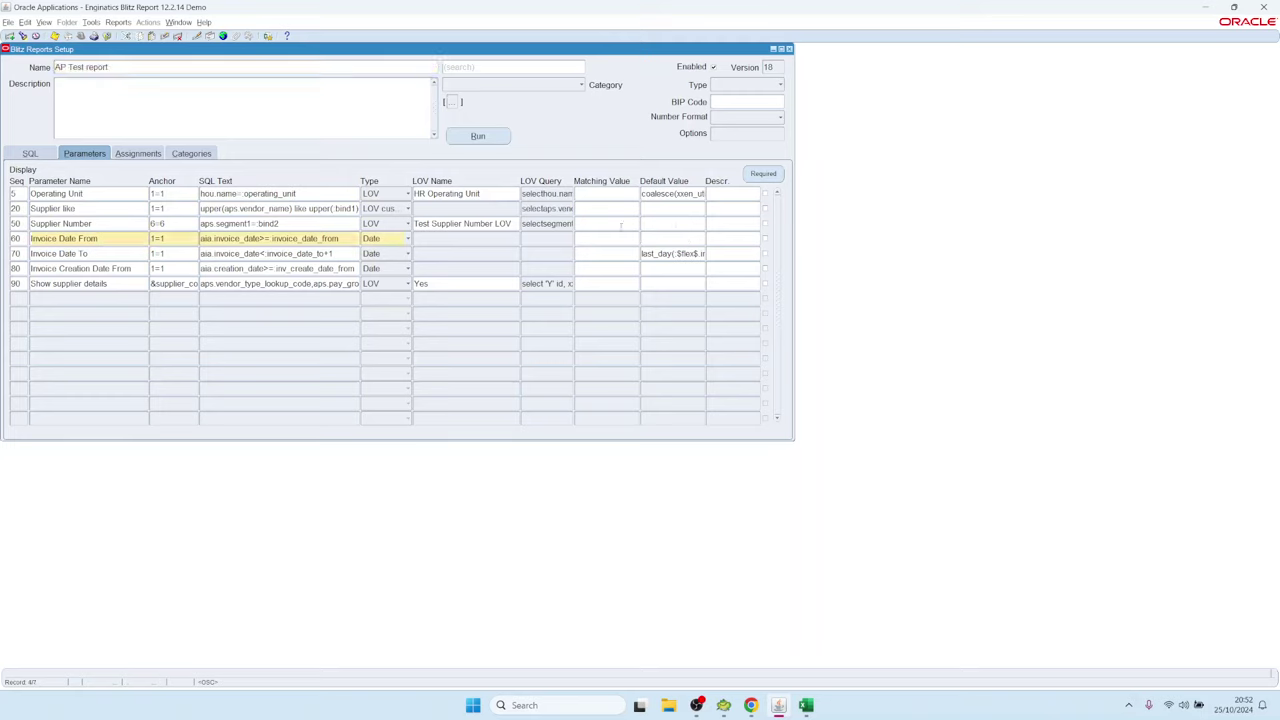
left_click(674, 208)
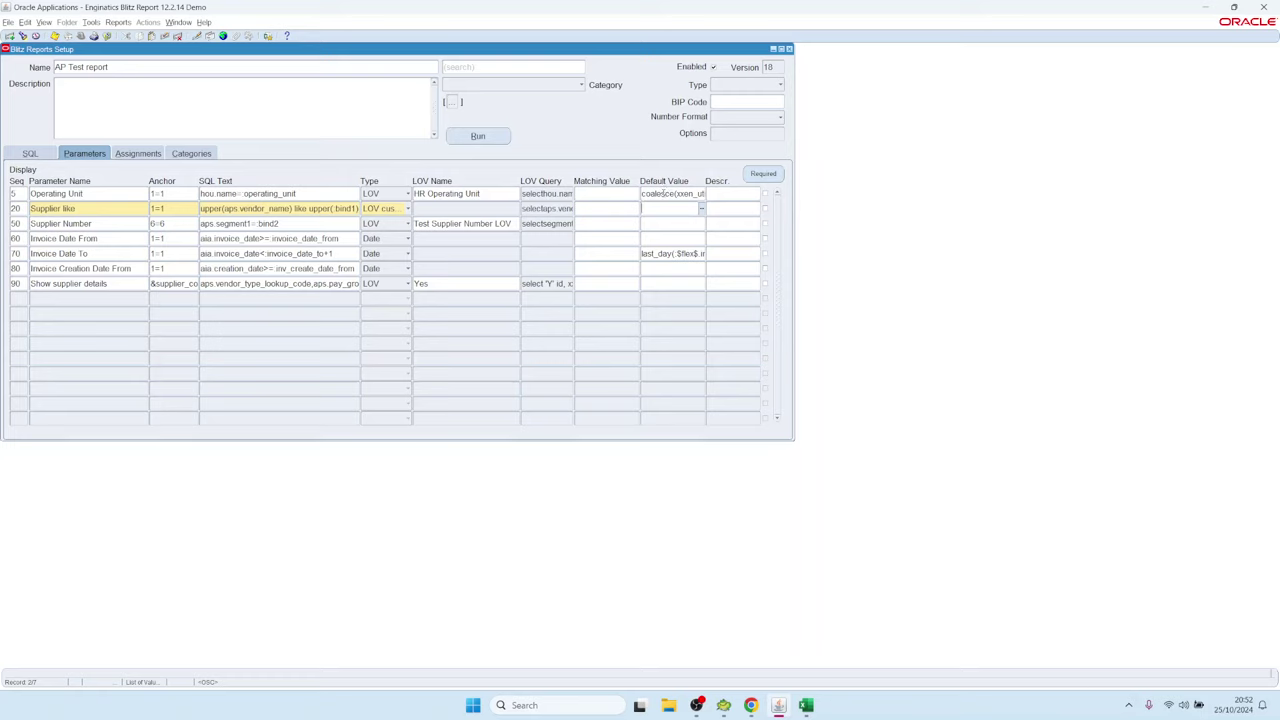
left_click(664, 194)
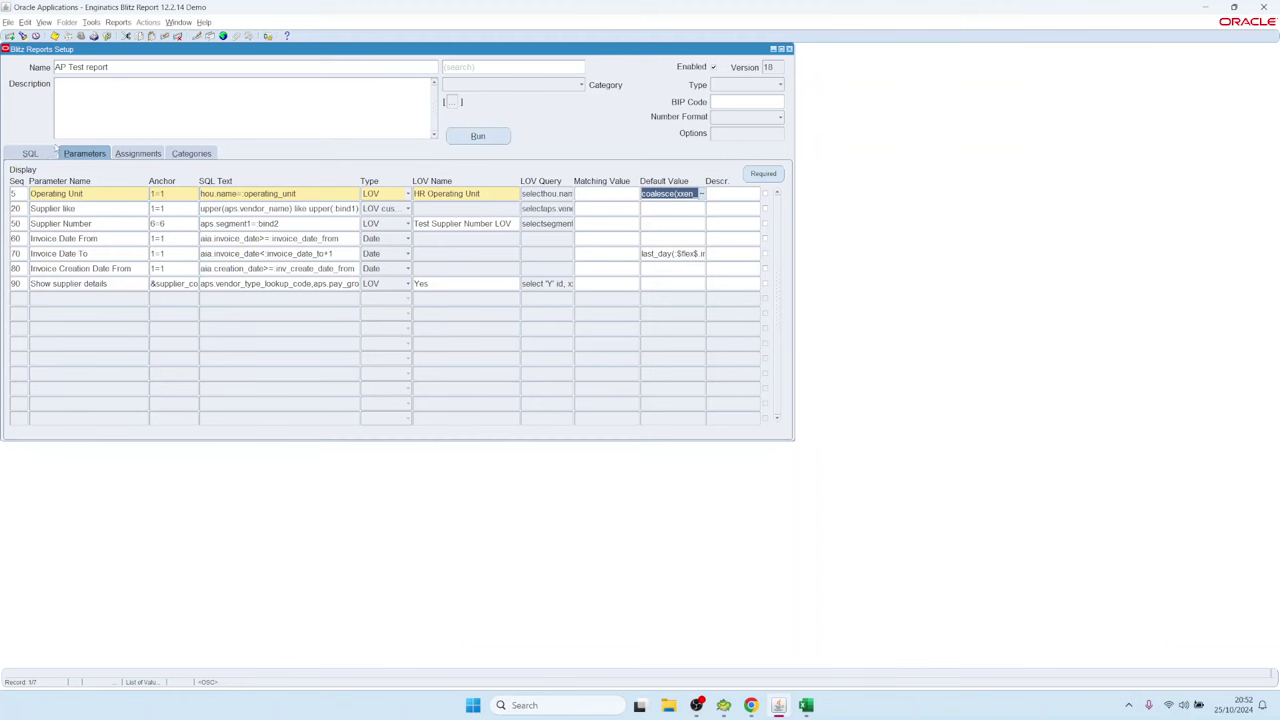
Look up reports starting with ap and load the AP Suppliers report, saving the changes to AP Test report.
left_click(97, 67)
key("ctrl+l")
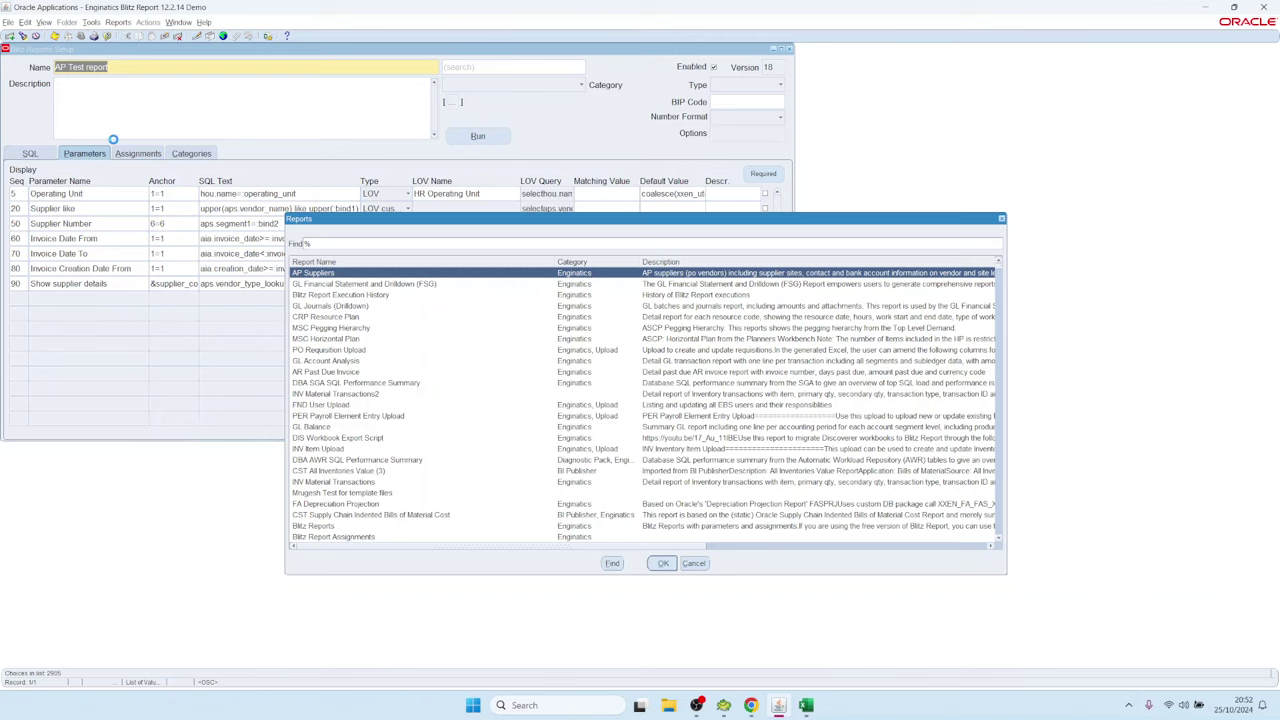
type("ap")
key("Return")
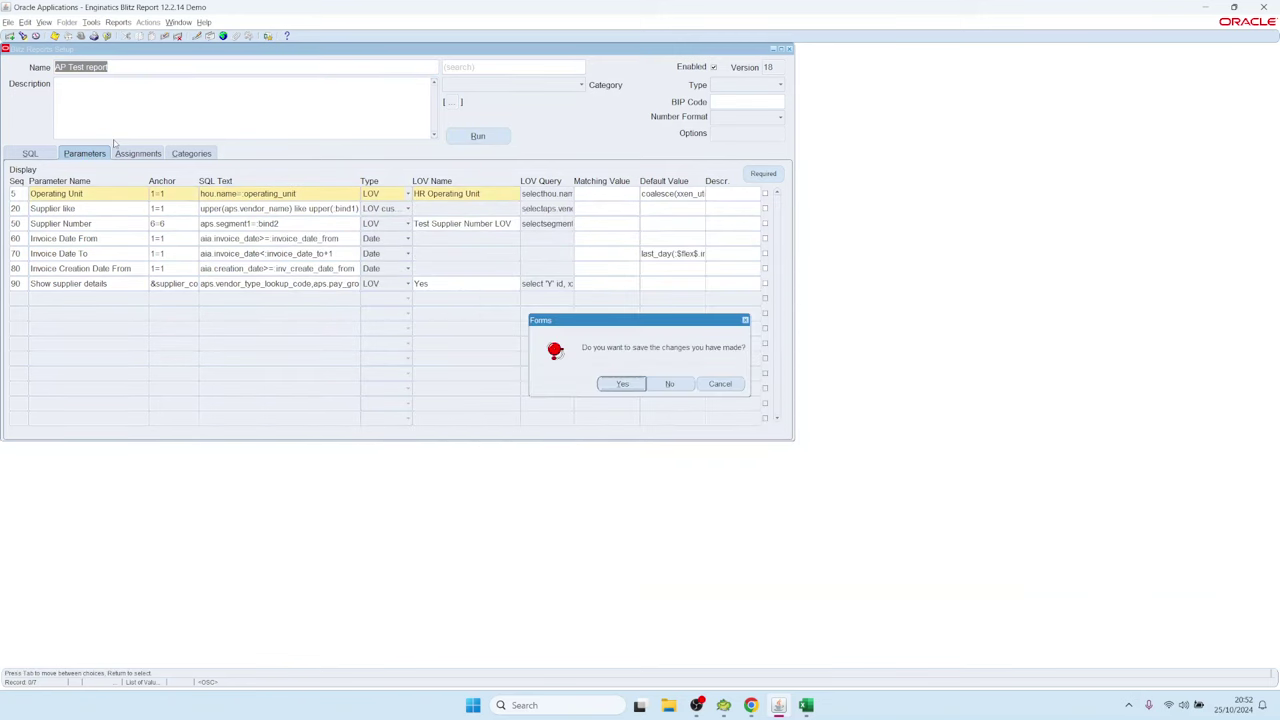
left_click(622, 383)
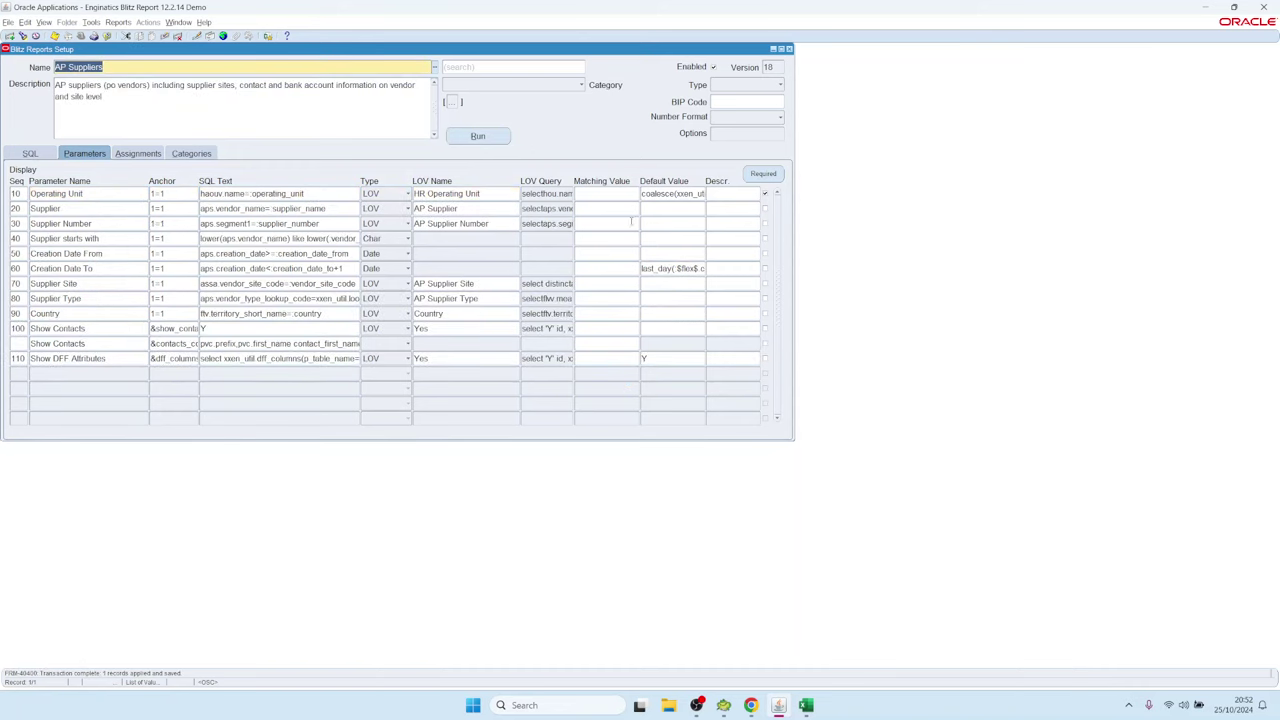
Look up reports starting with ap and load the AP Invoices and Lines report.
key("ctrl+l")
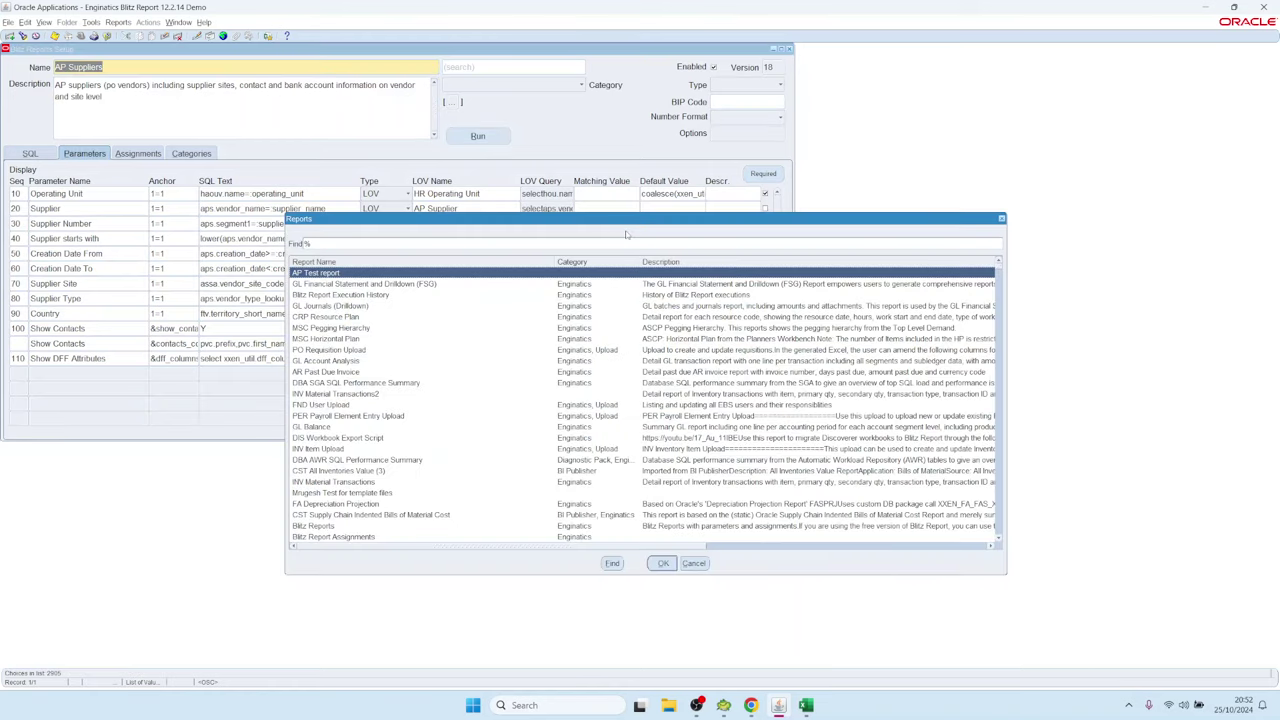
type("ap")
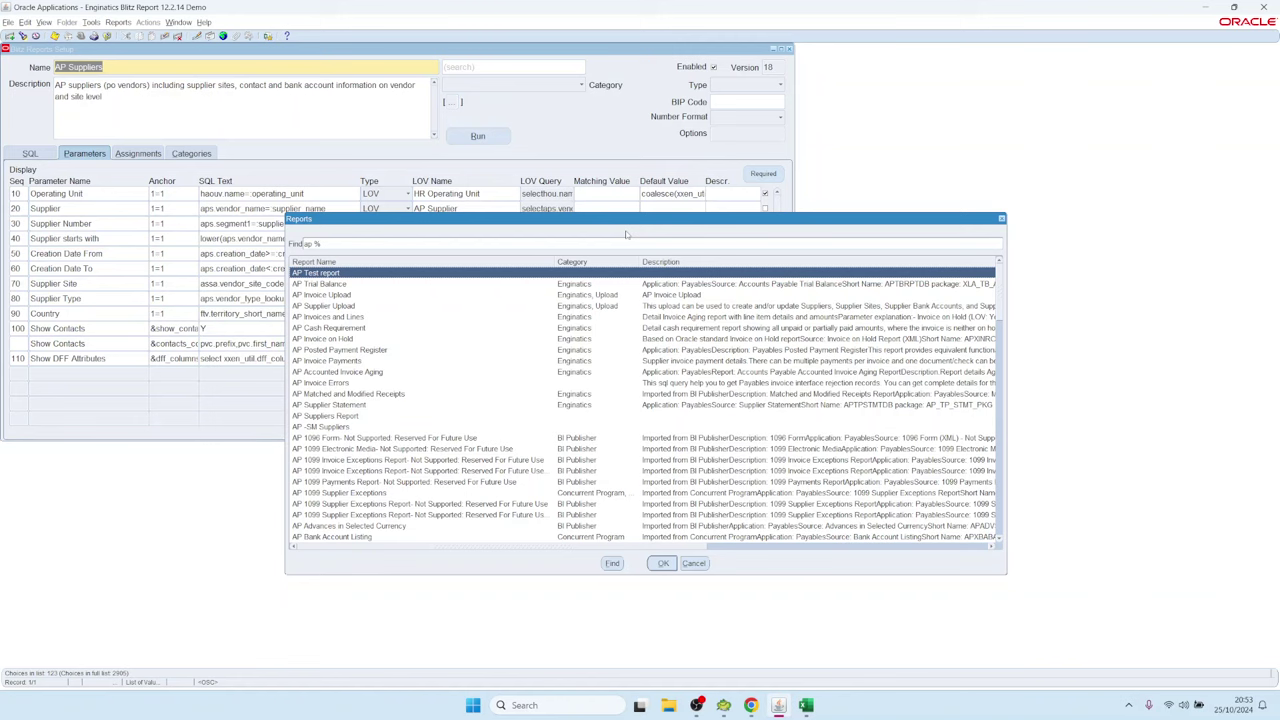
key("Down")
key("Down")
key("Down")
key("Down")
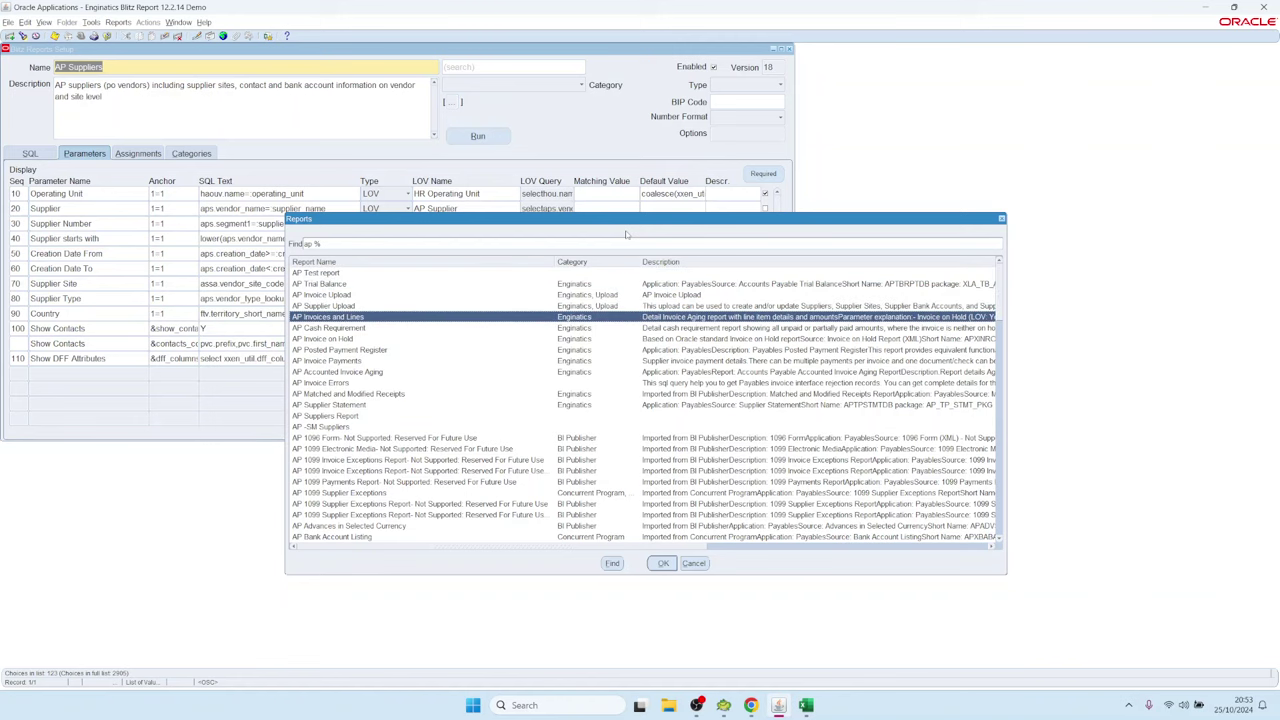
key("Return")
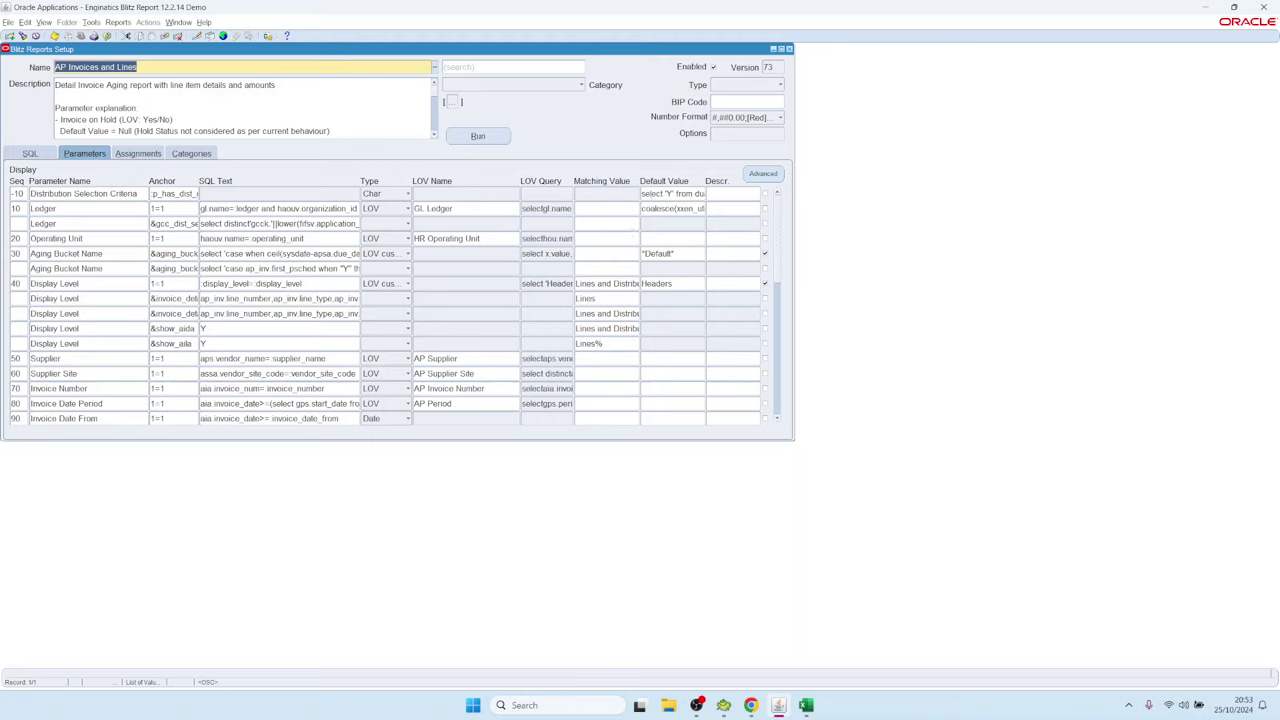
Open the Distribution Selection Criteria default value in the editor and move the editor window clear of the parameter names.
left_click(680, 193)
left_click(662, 194)
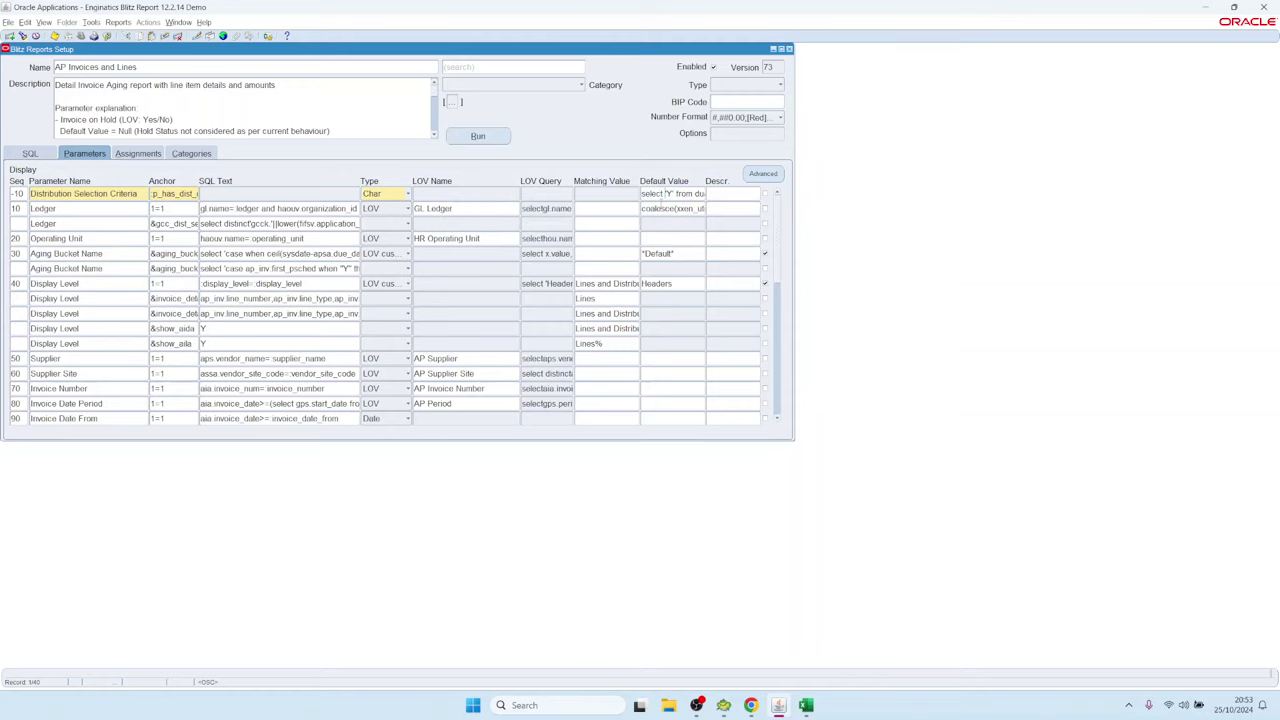
double_click(652, 194)
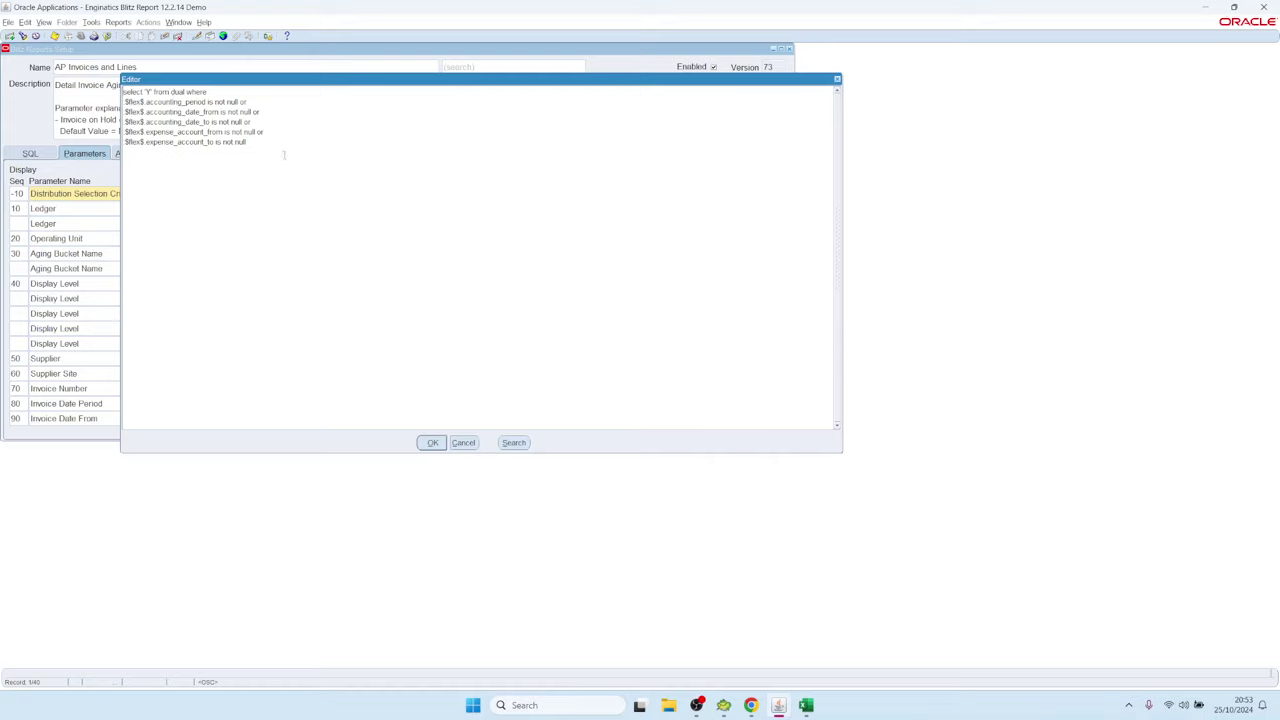
key("ctrl+a")
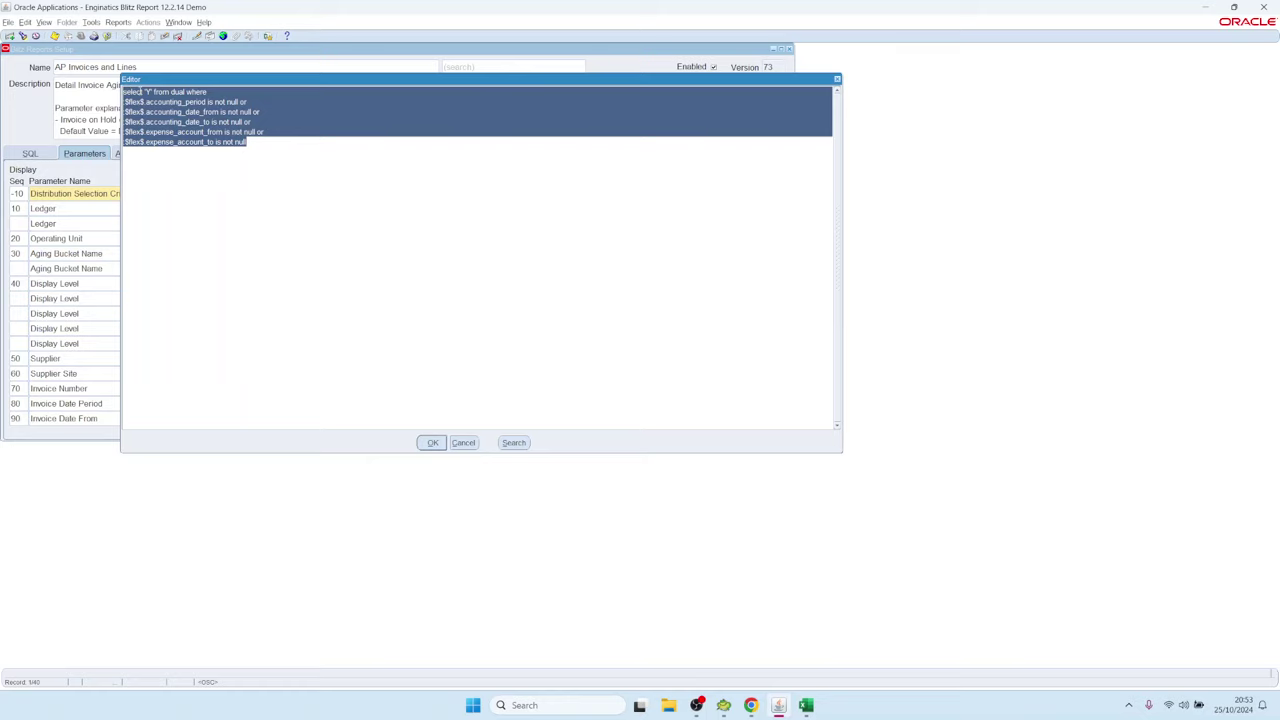
left_click(137, 90)
left_click_drag(138, 80, 347, 176)
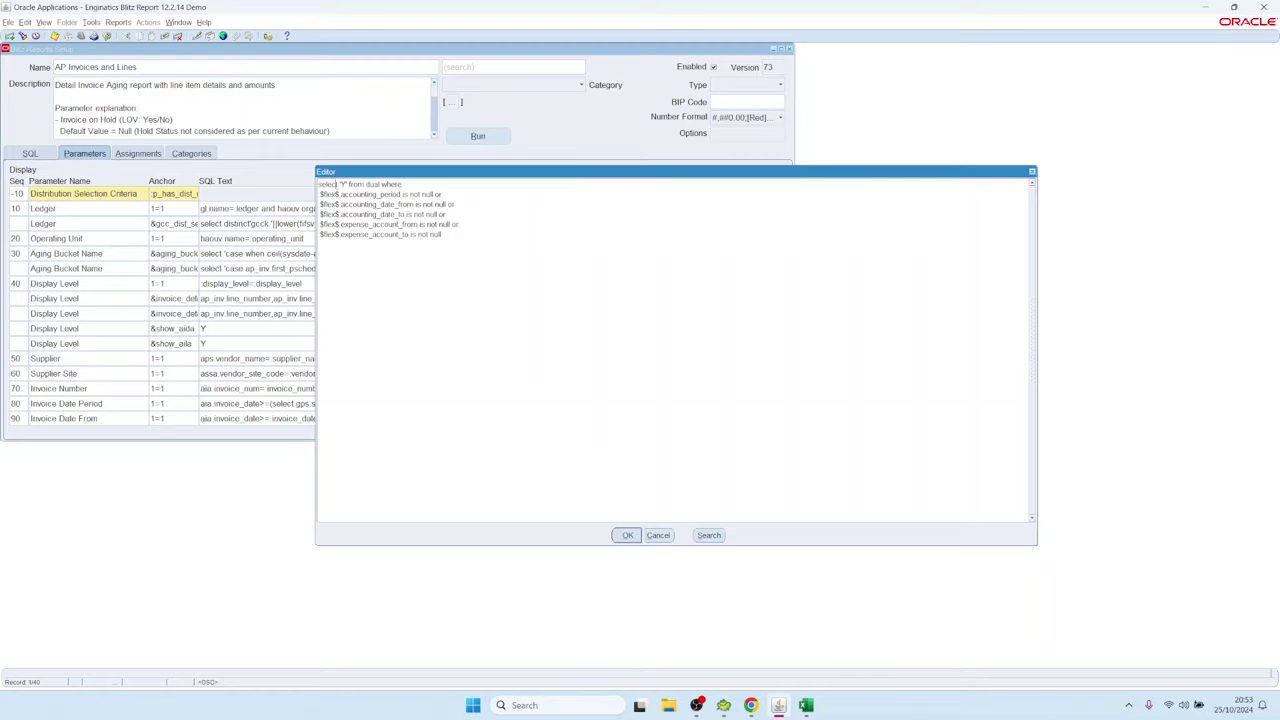
Highlight the select 'Y' from dual line and its :$flex$ conditions in the default value, and close the editor without changes.
double_click(342, 184)
type("'Y'")
left_click_drag(418, 184, 278, 186)
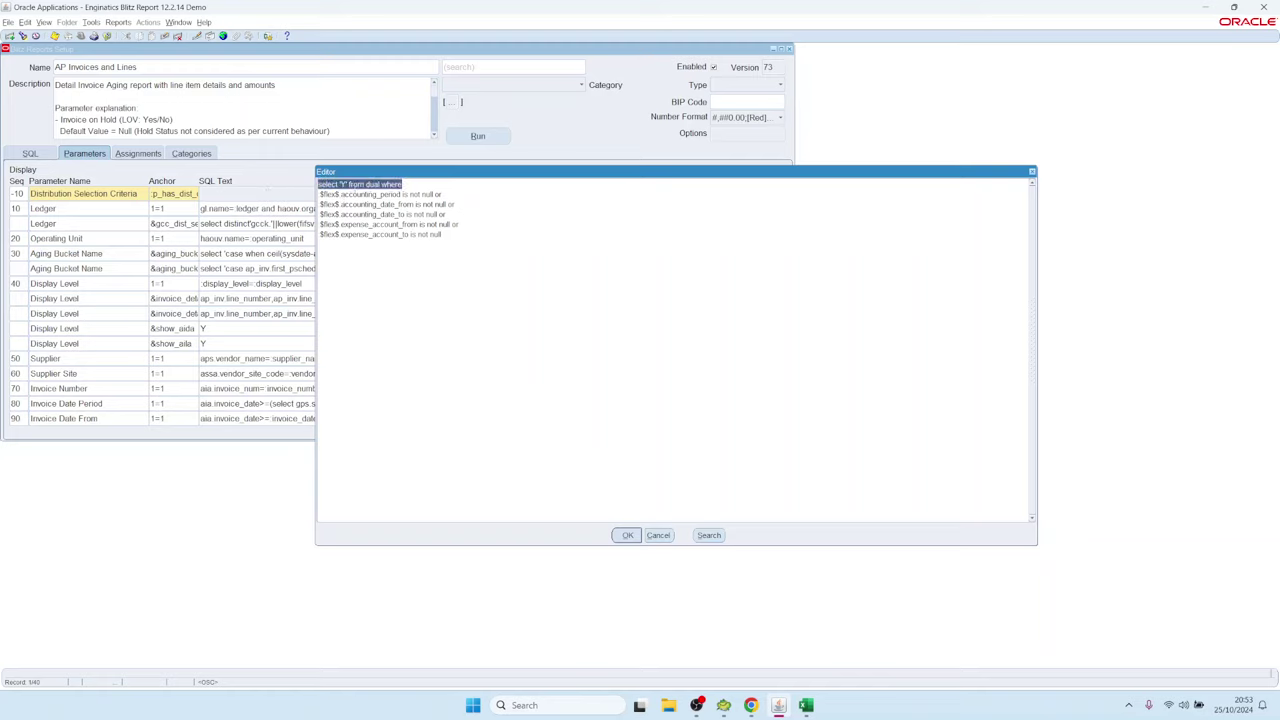
key("Right")
left_click_drag(338, 194, 508, 491)
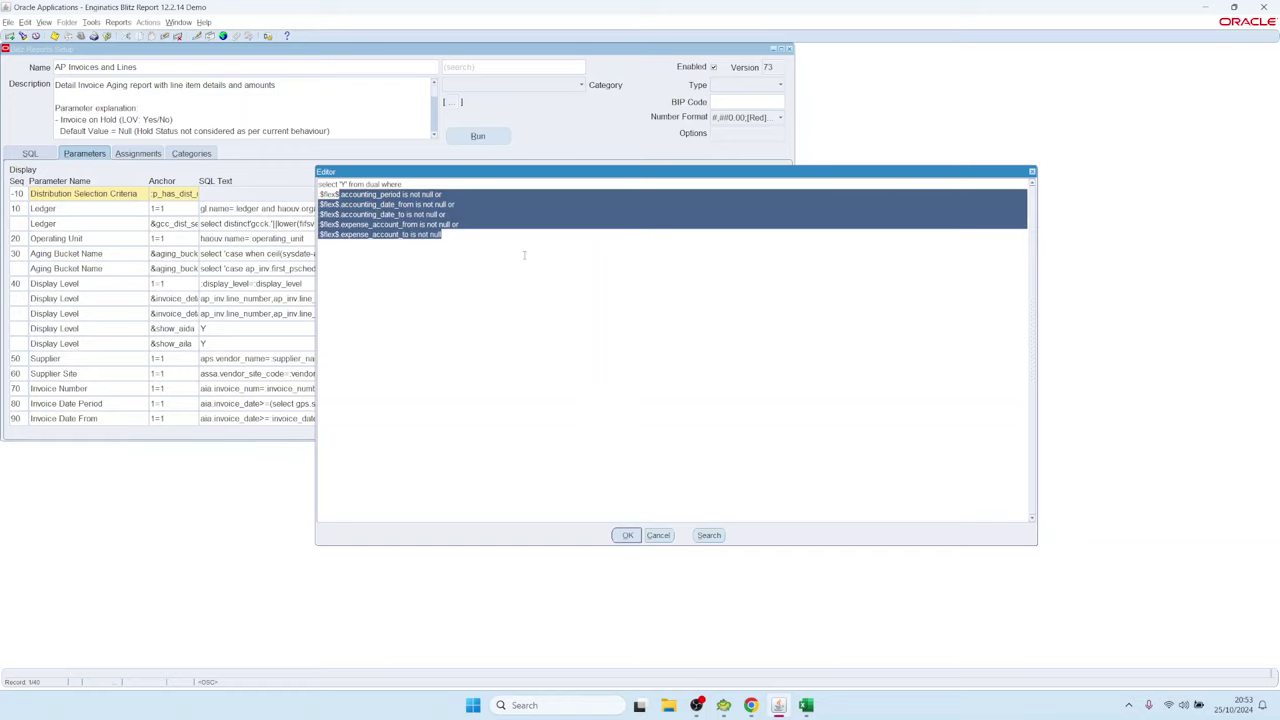
left_click(508, 491)
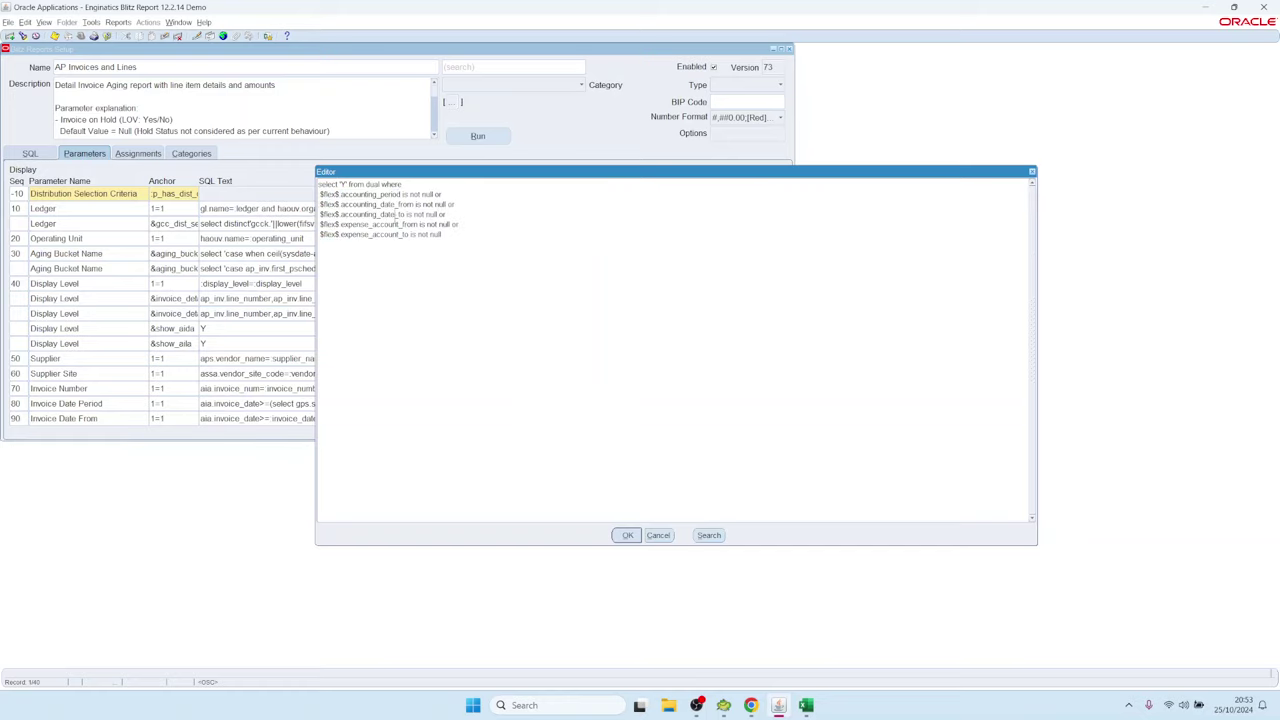
left_click(658, 535)
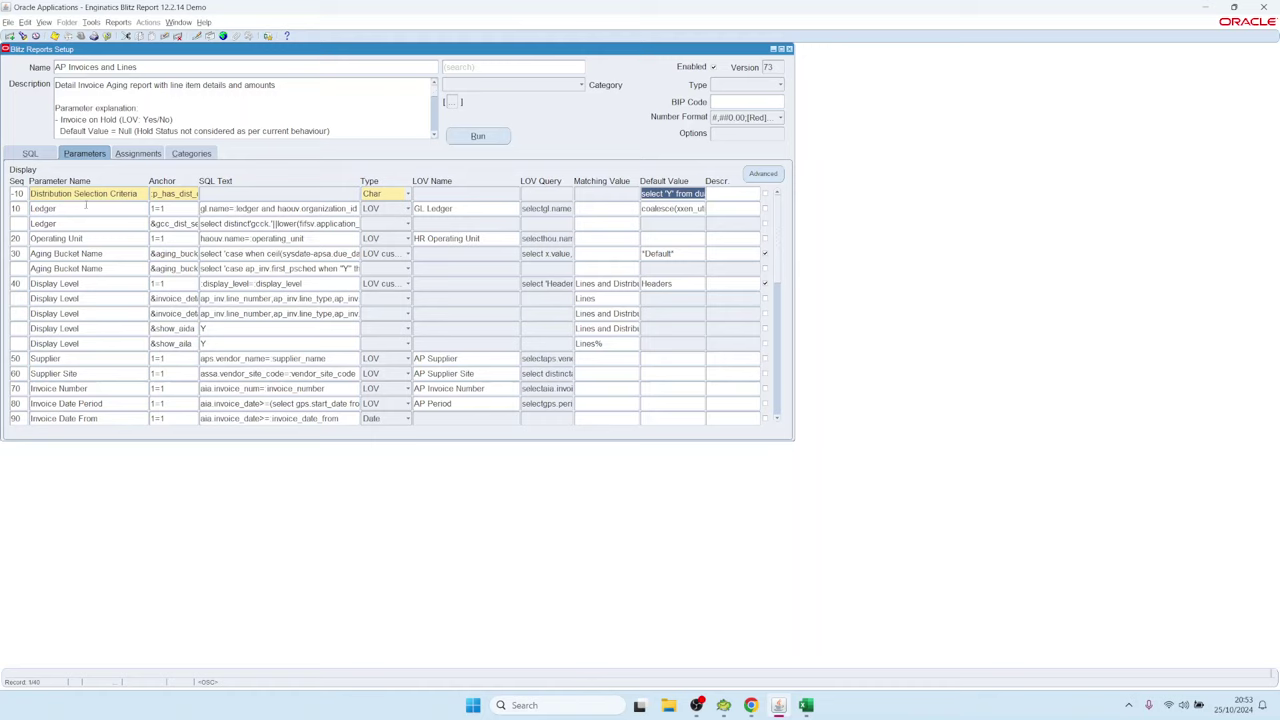
Check how the Distribution Selection Criteria parameter with sequence -10 is treated in the run form, and return to its sequence number in the setup.
left_click(16, 193)
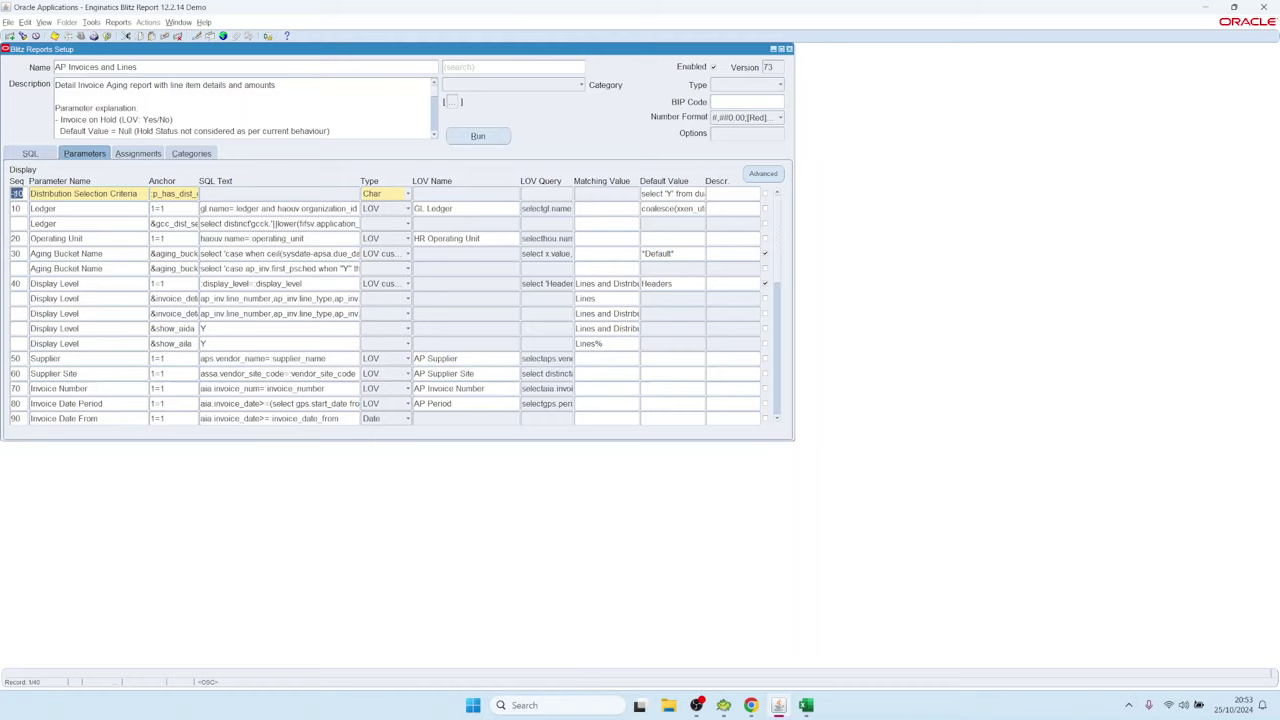
left_click(478, 136)
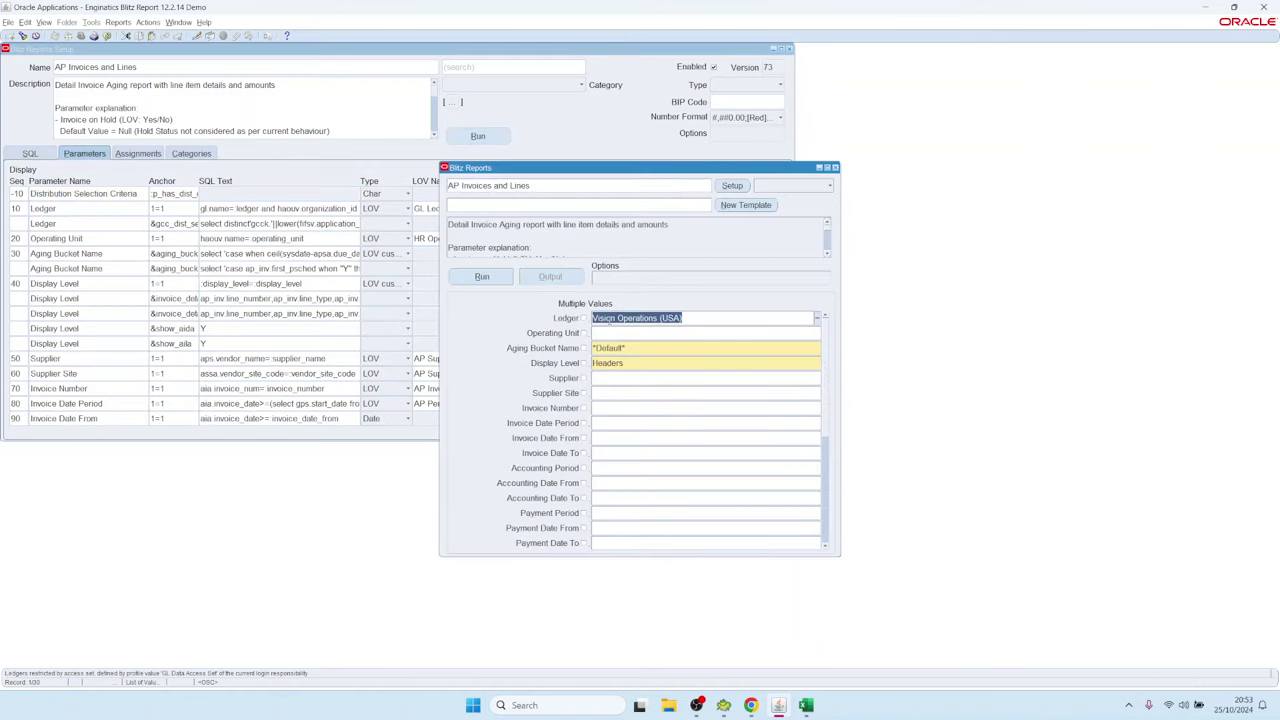
left_click(732, 186)
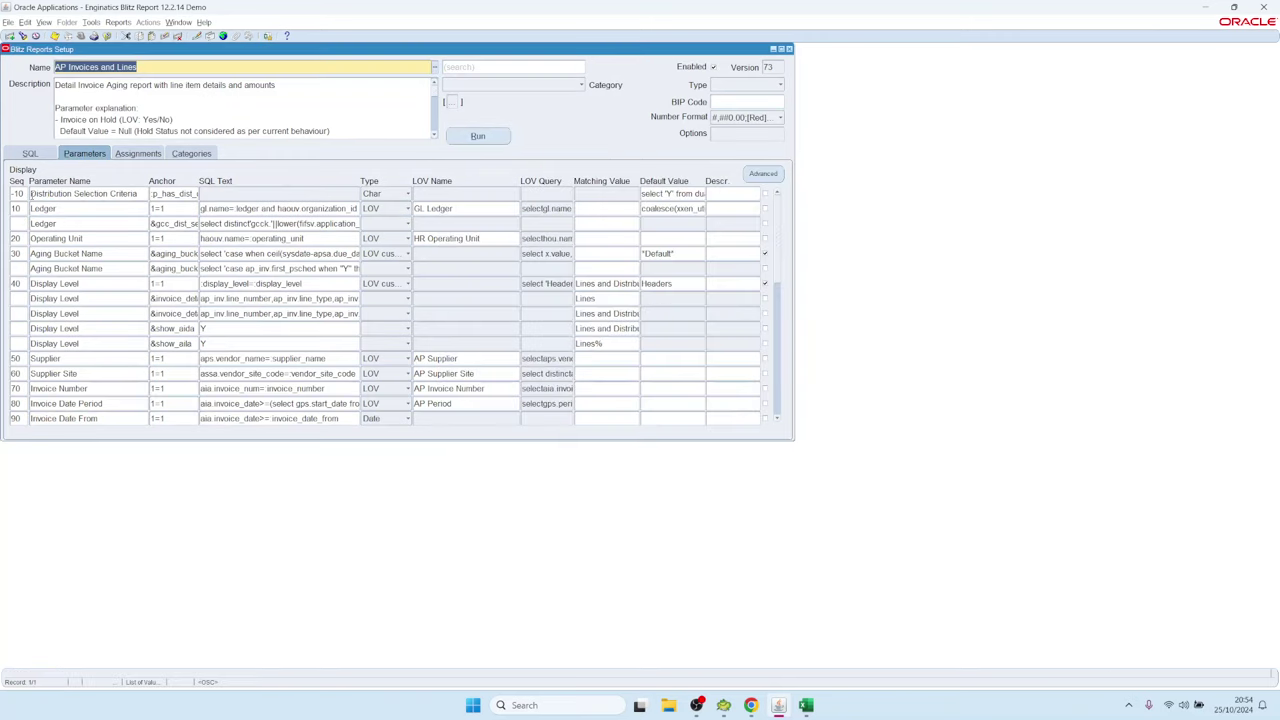
left_click(16, 193)
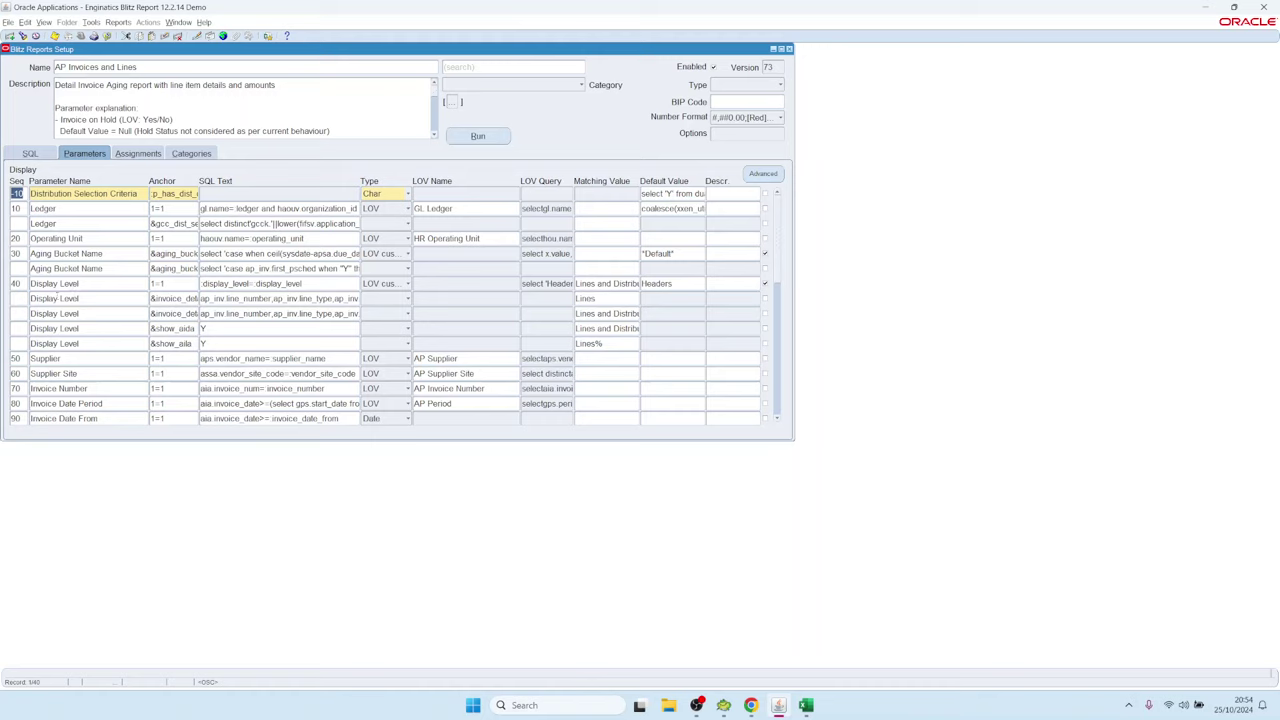
Compare the two Ledger parameter rows, with and without a display sequence, including their SQL texts.
left_click(22, 223)
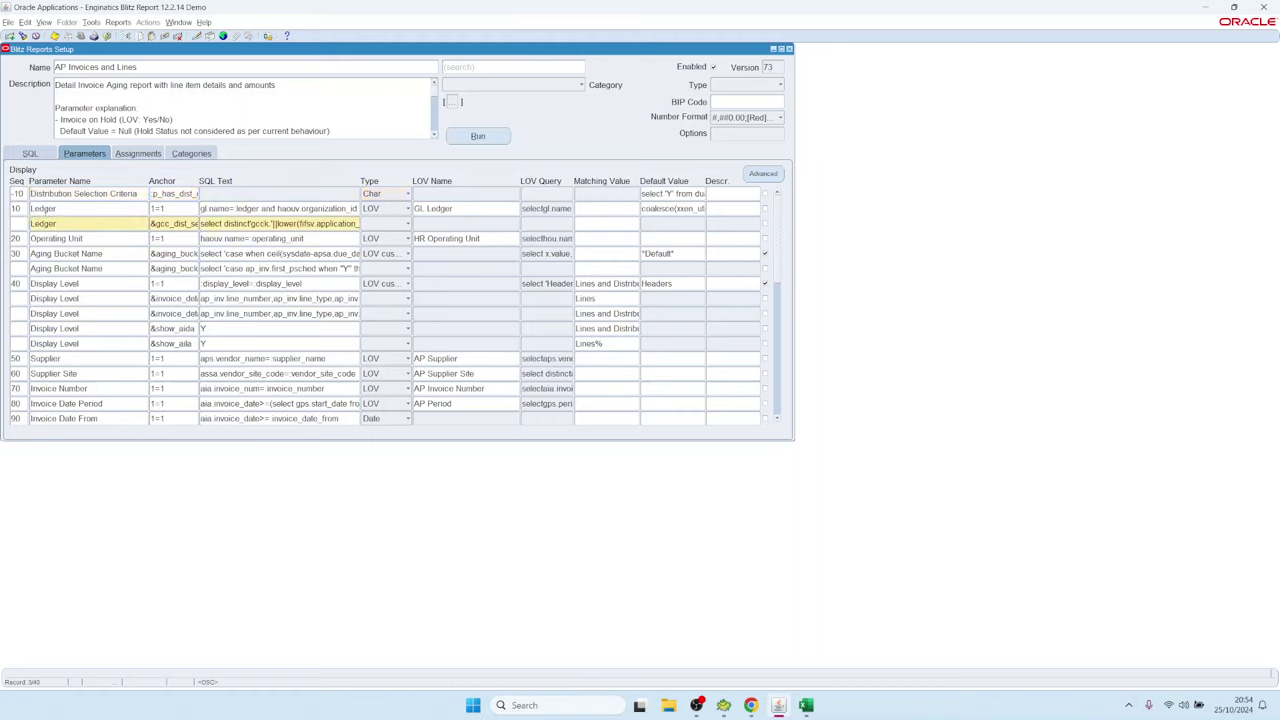
left_click(42, 208)
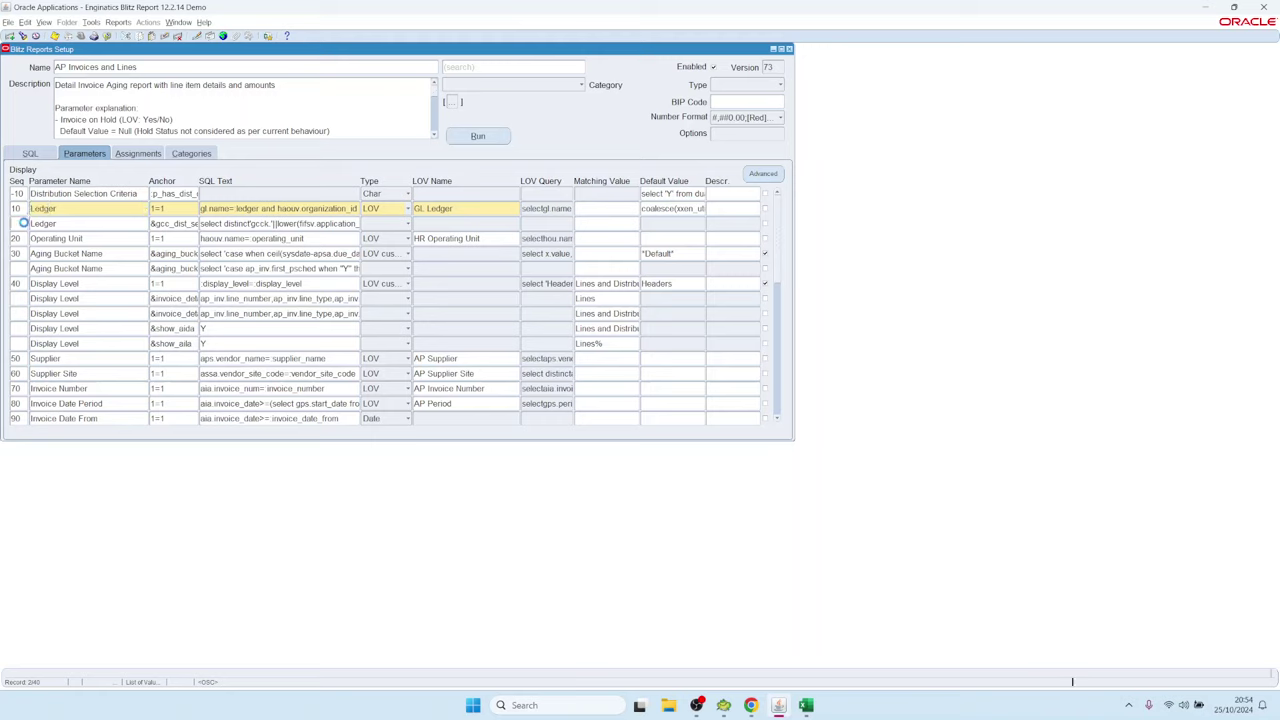
key("Down")
key("Up")
left_click(80, 284)
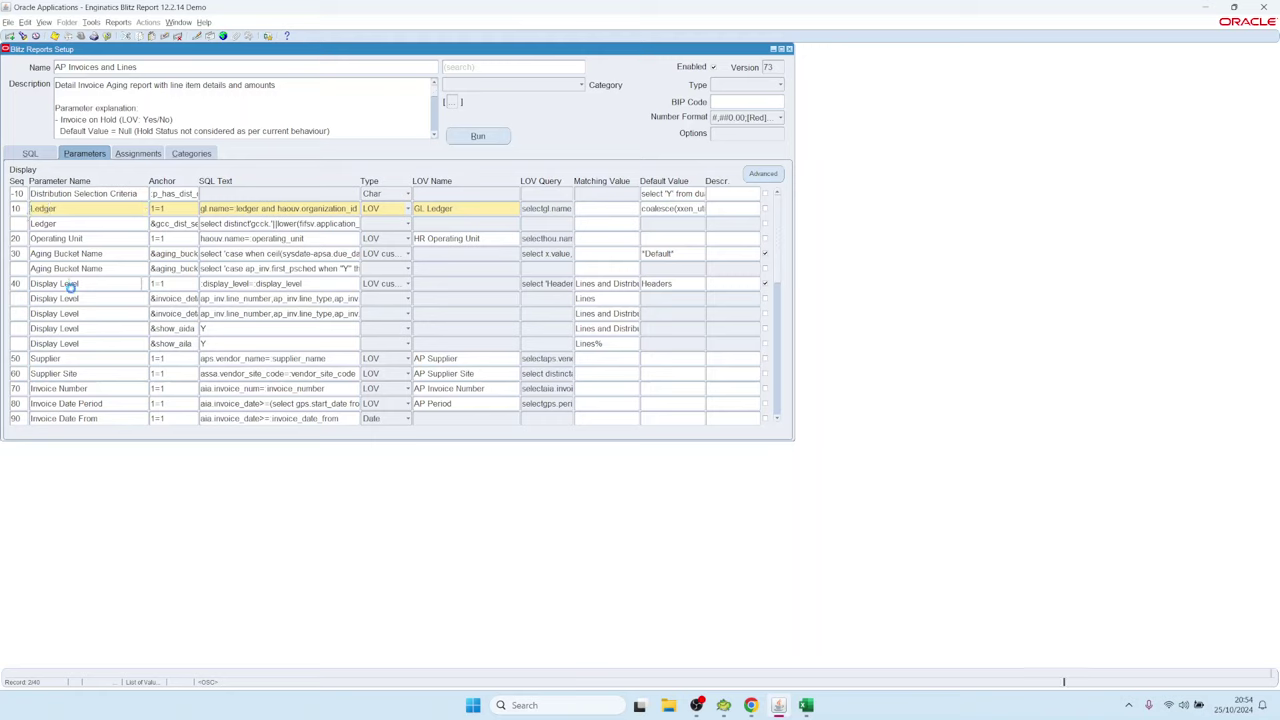
left_click(42, 223)
left_click_drag(202, 223, 355, 223)
key("Up")
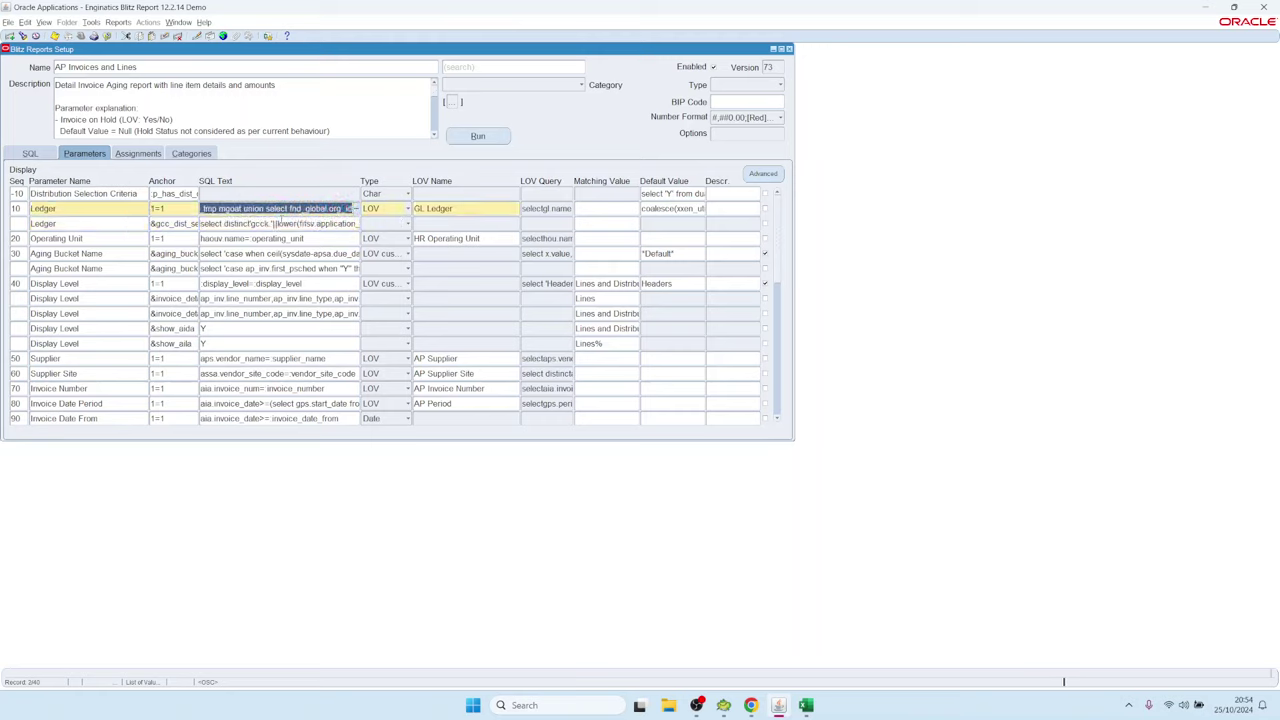
key("Down")
left_click(42, 208)
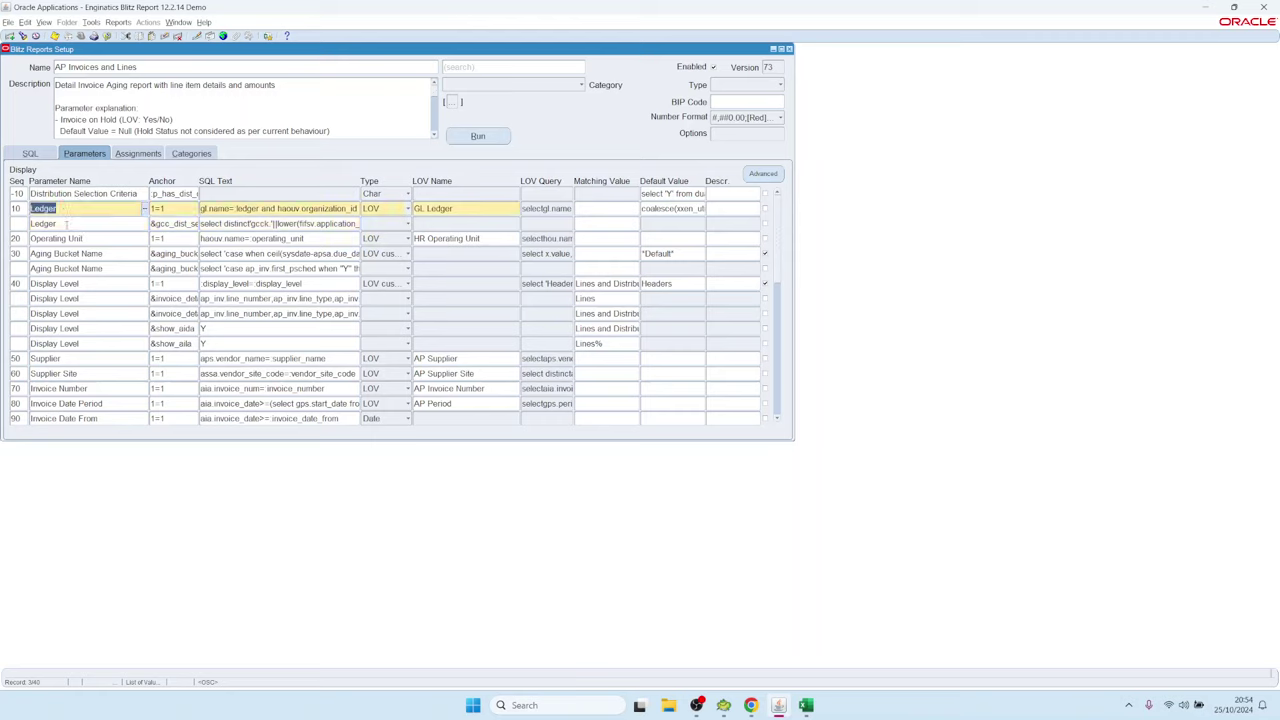
key("Down")
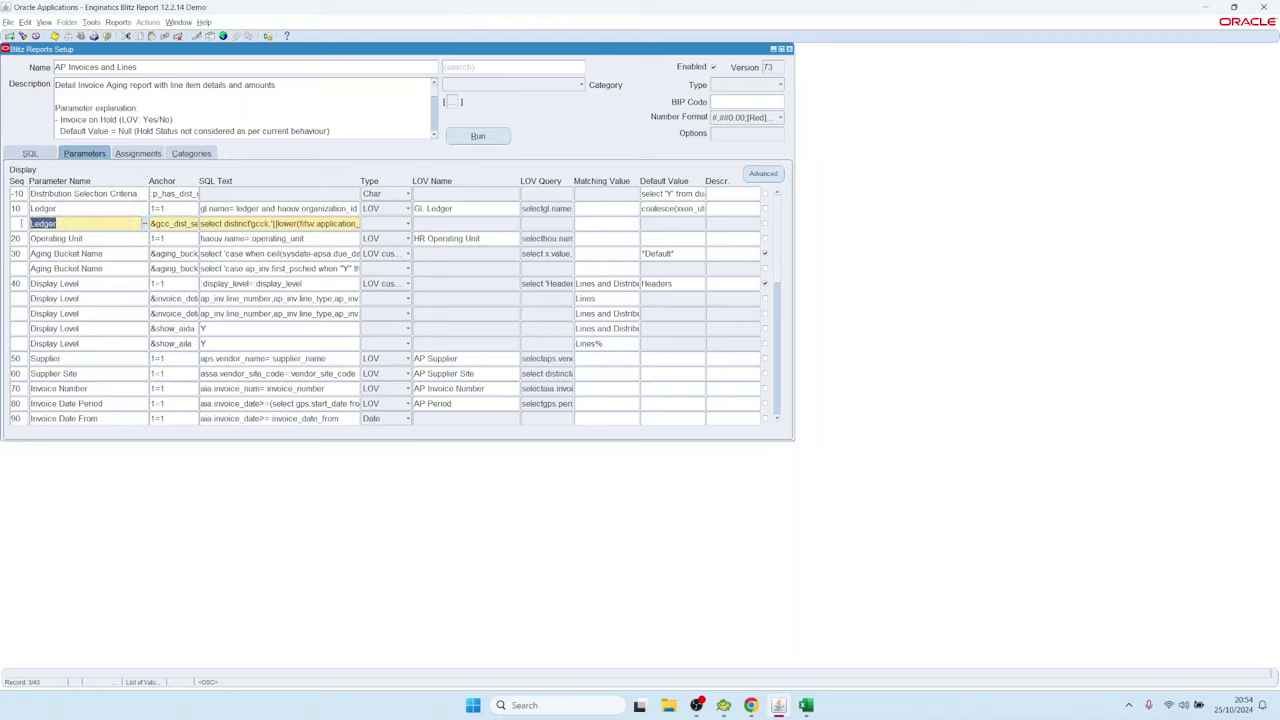
Compare the SQL texts and display sequence fields of the Display Level parameter rows.
left_click(18, 193)
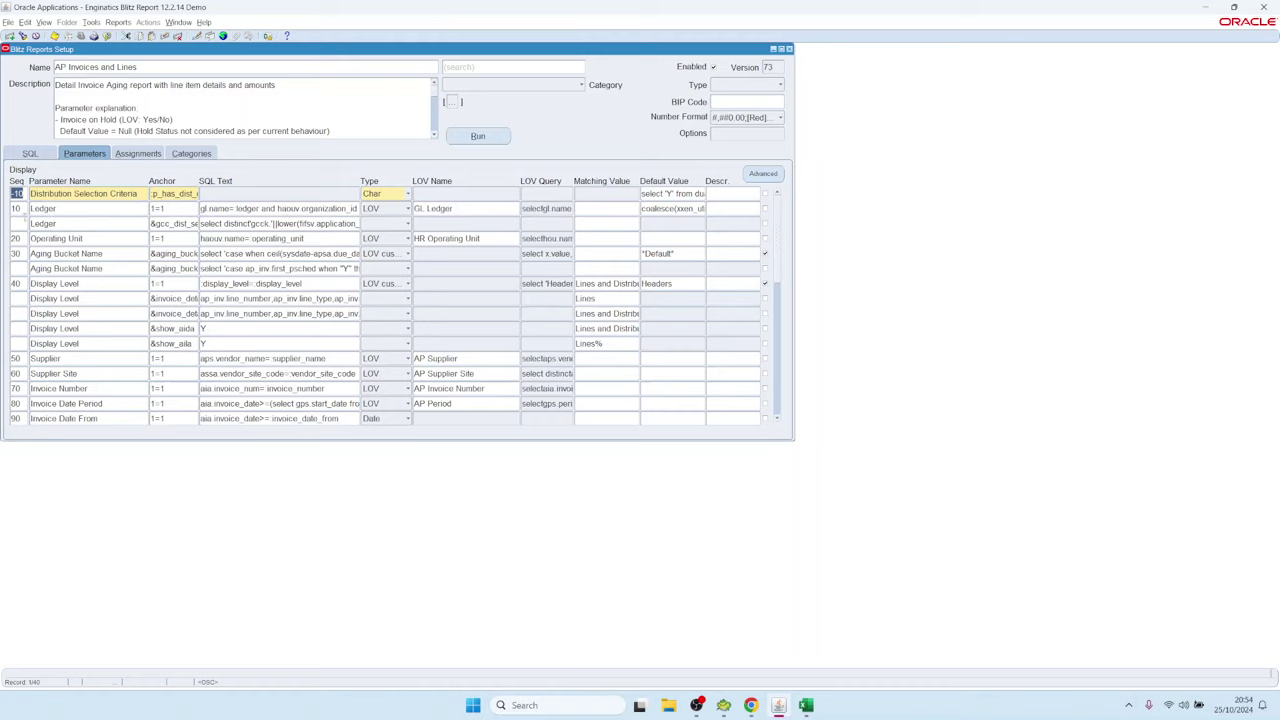
double_click(233, 283)
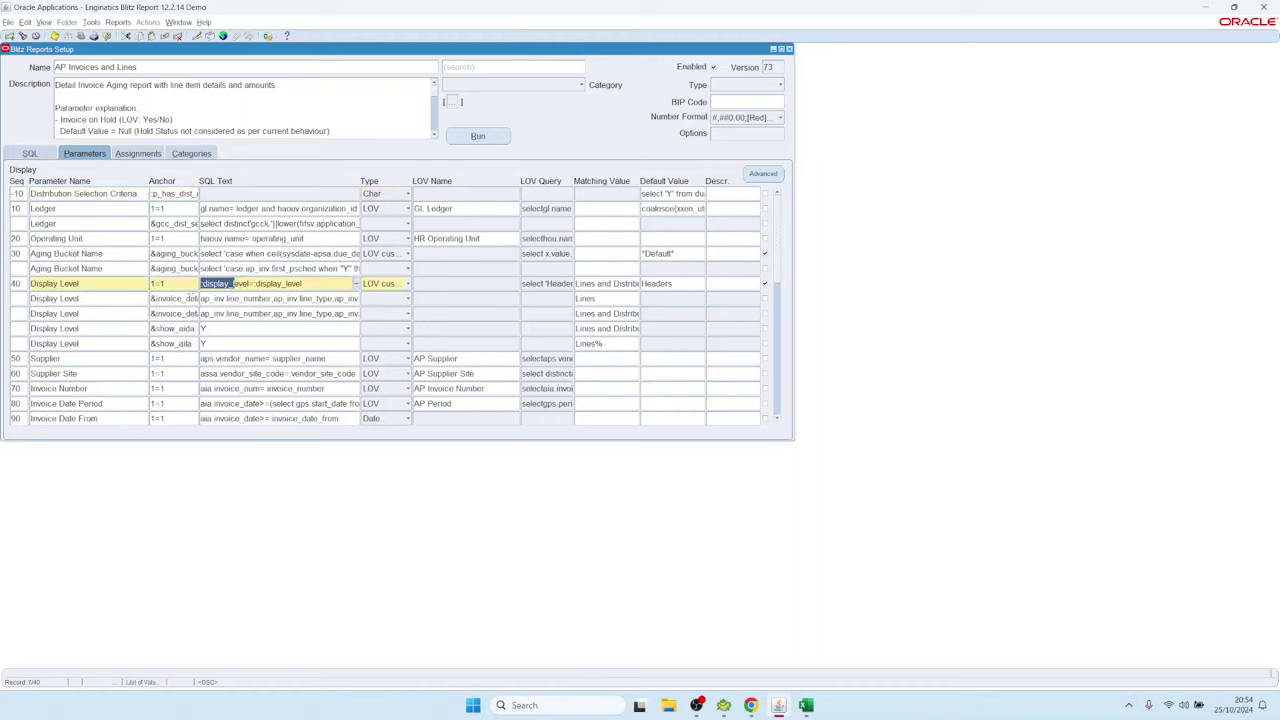
double_click(212, 298)
double_click(212, 313)
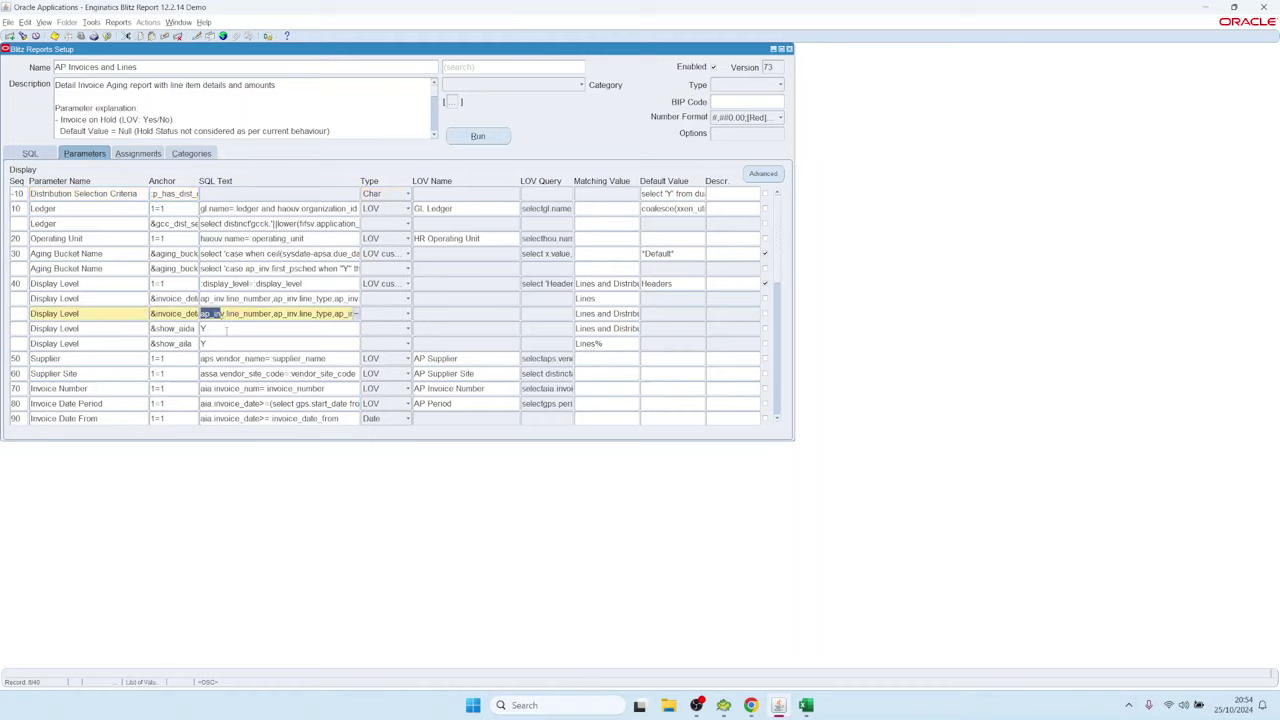
double_click(204, 328)
left_click(17, 298)
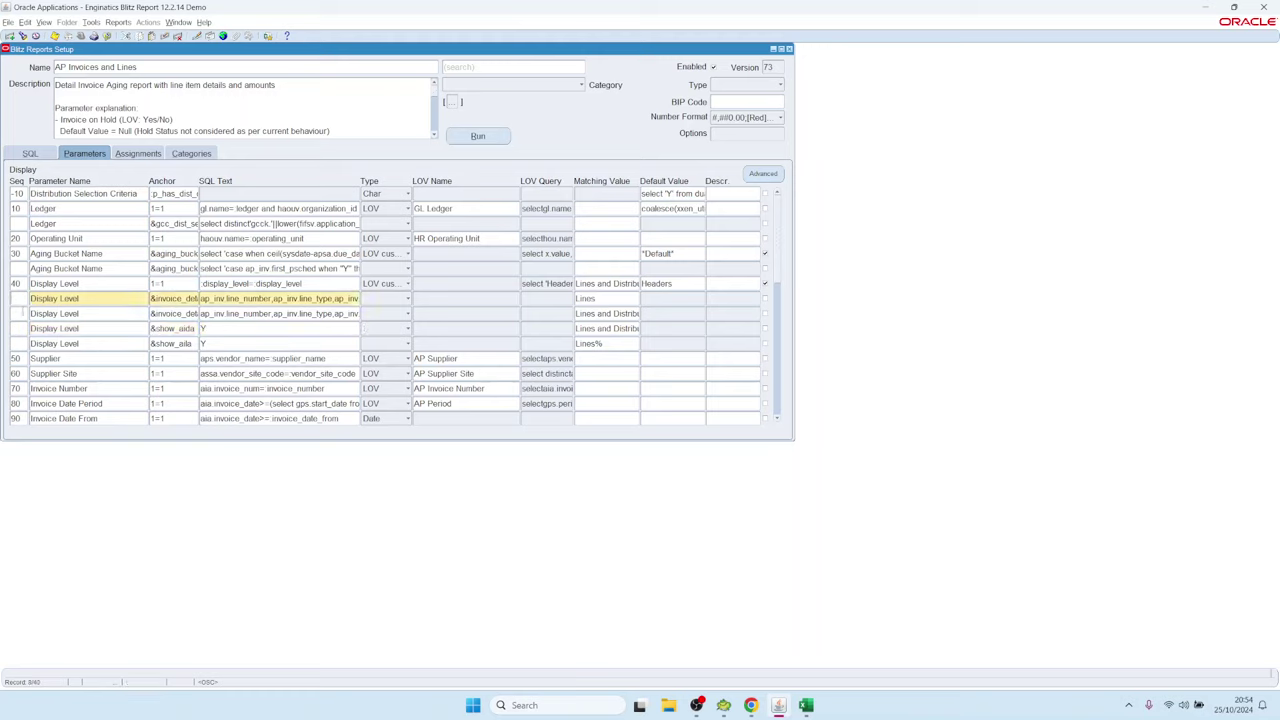
left_click(18, 313)
left_click(18, 328)
left_click(20, 341)
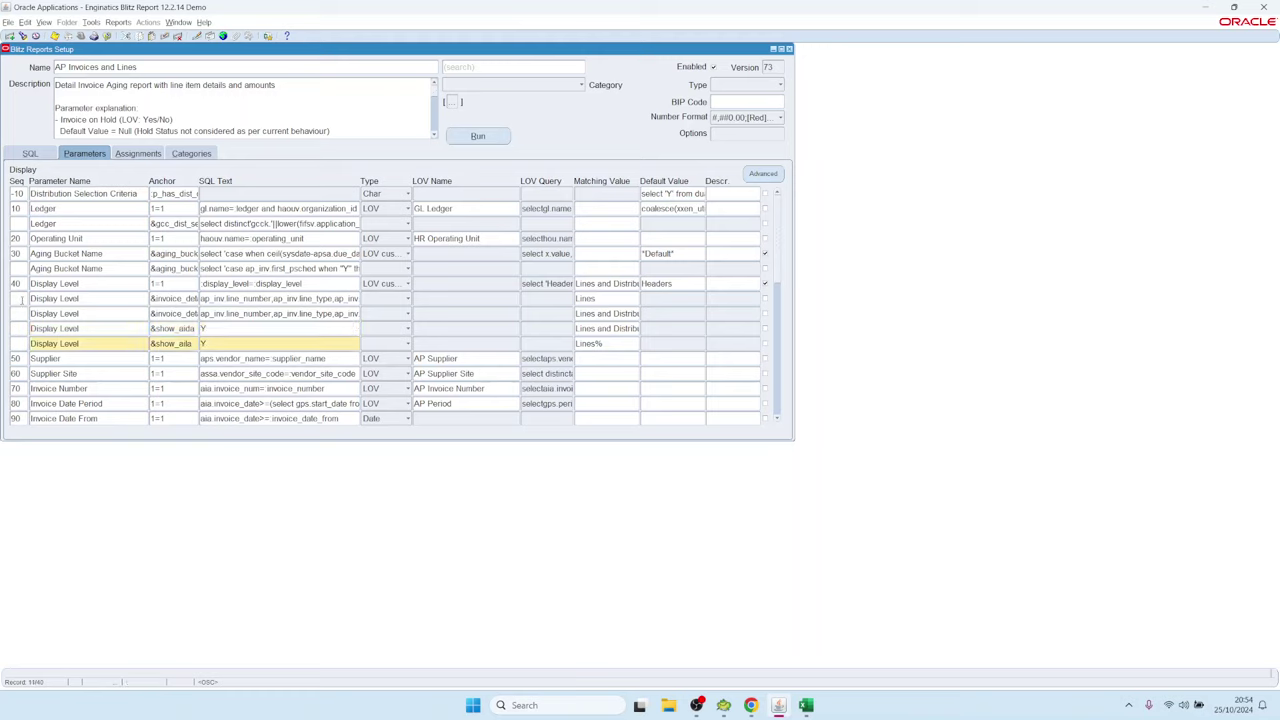
left_click(20, 298)
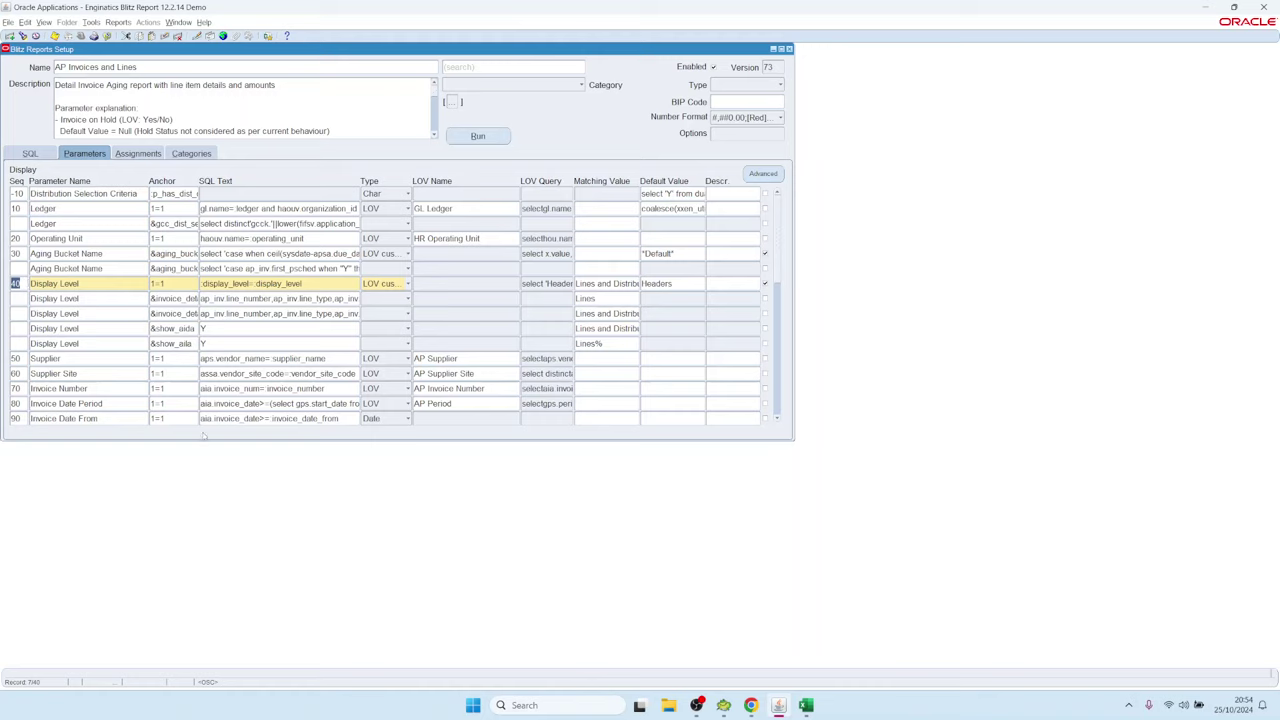
Search the reports with a%, load AP Test report and show its parameters.
left_click(31, 153)
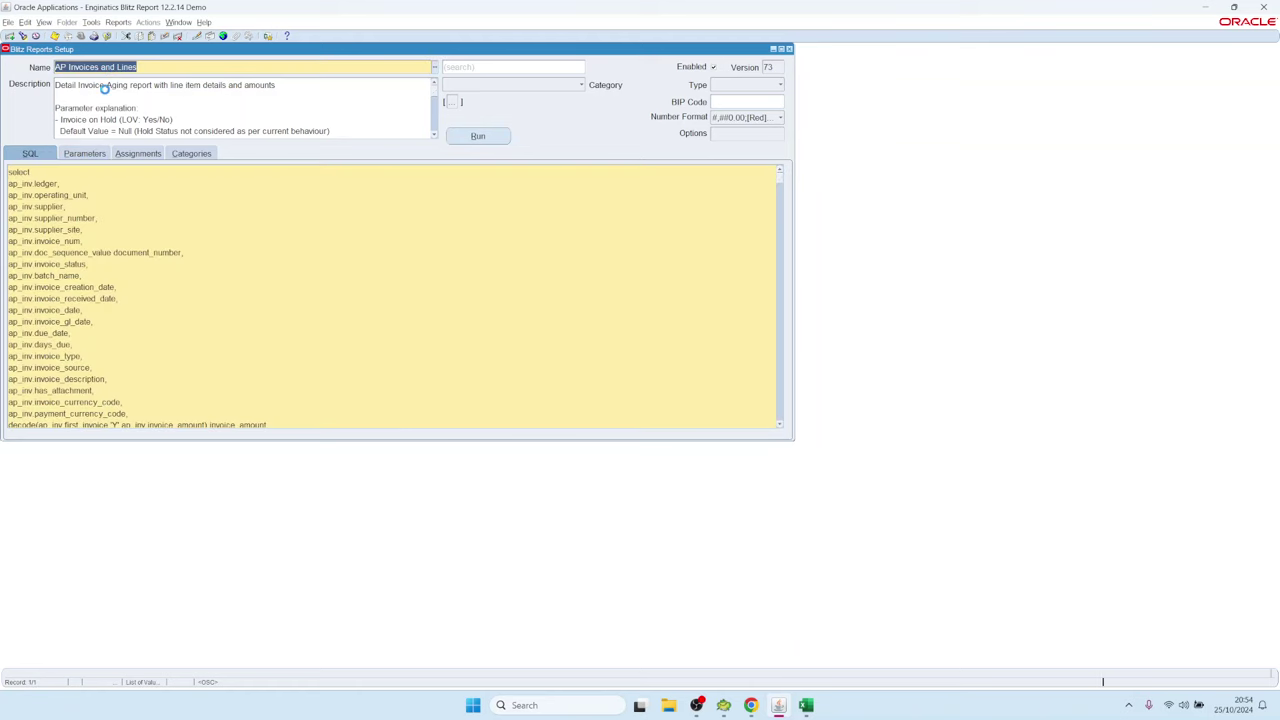
key("ctrl+l")
type("a%")
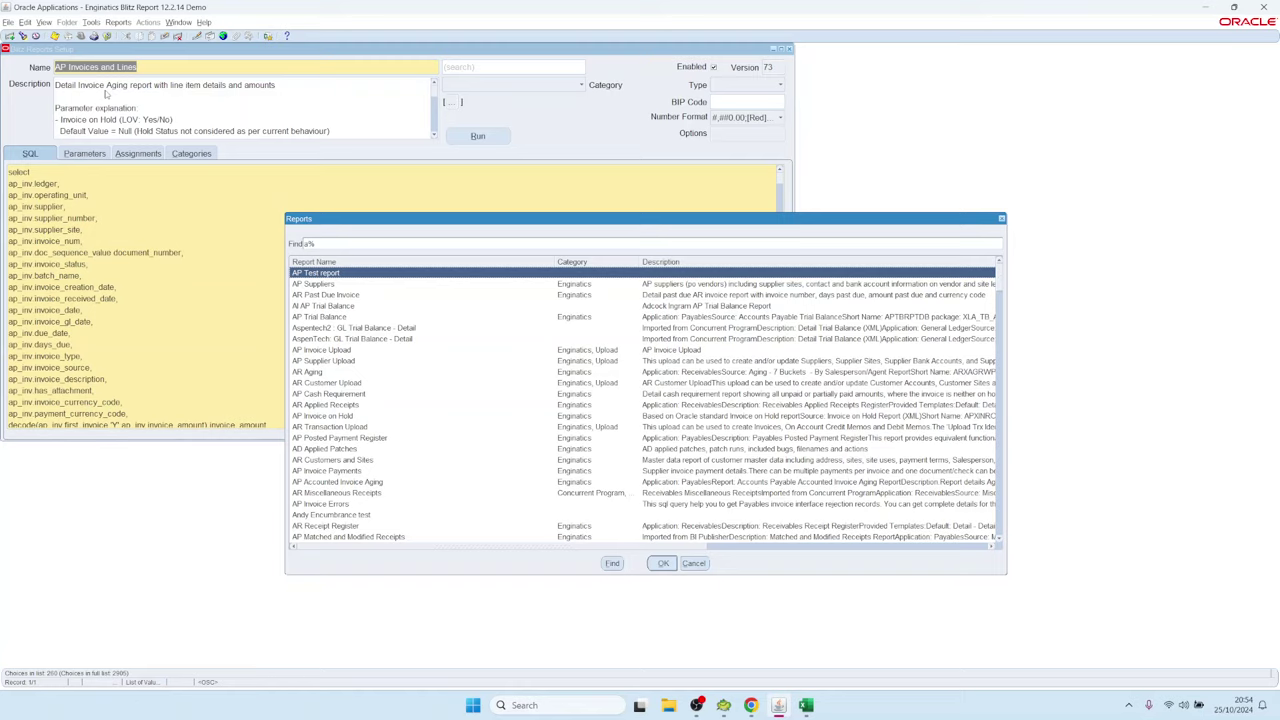
key("Return")
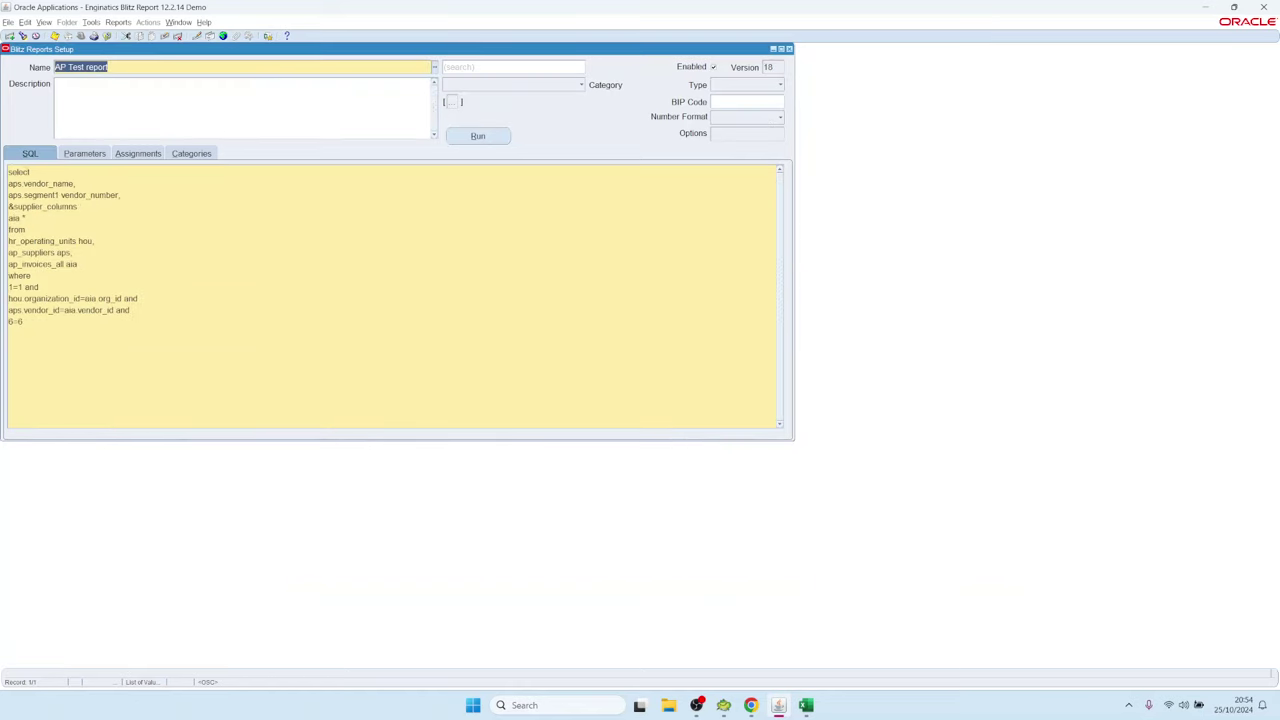
left_click(80, 153)
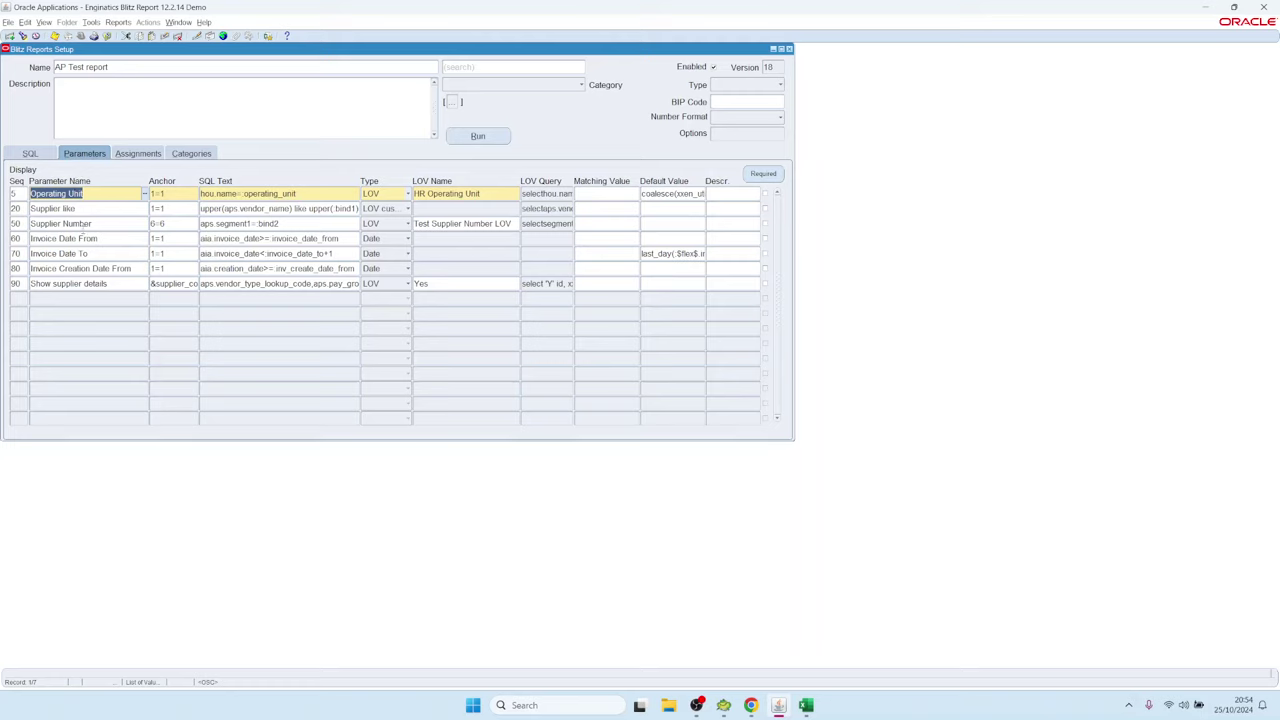
Insert a parameter named ewewg with SQL text rerwef below Operating Unit and save the report.
left_click(92, 194)
key("ctrl+Down")
type("owowg")
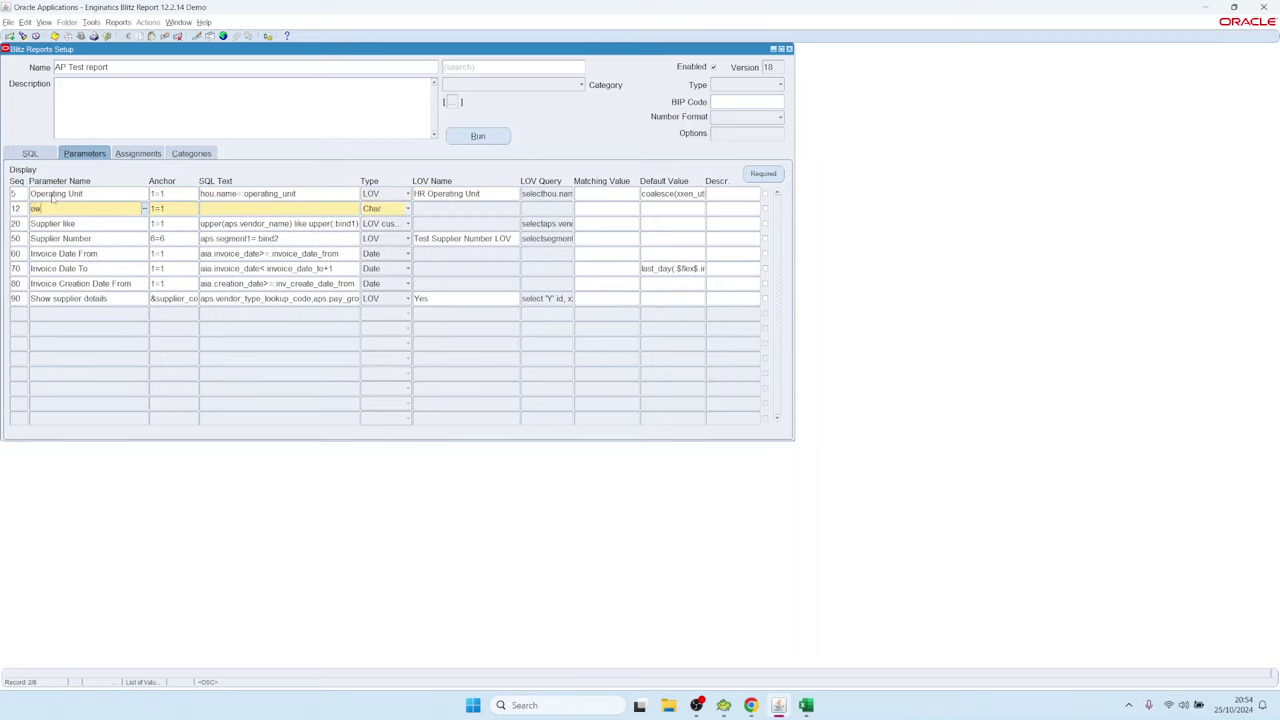
key("Tab")
key("Tab")
type("rerwef")
left_click(119, 236)
key("ctrl+s")
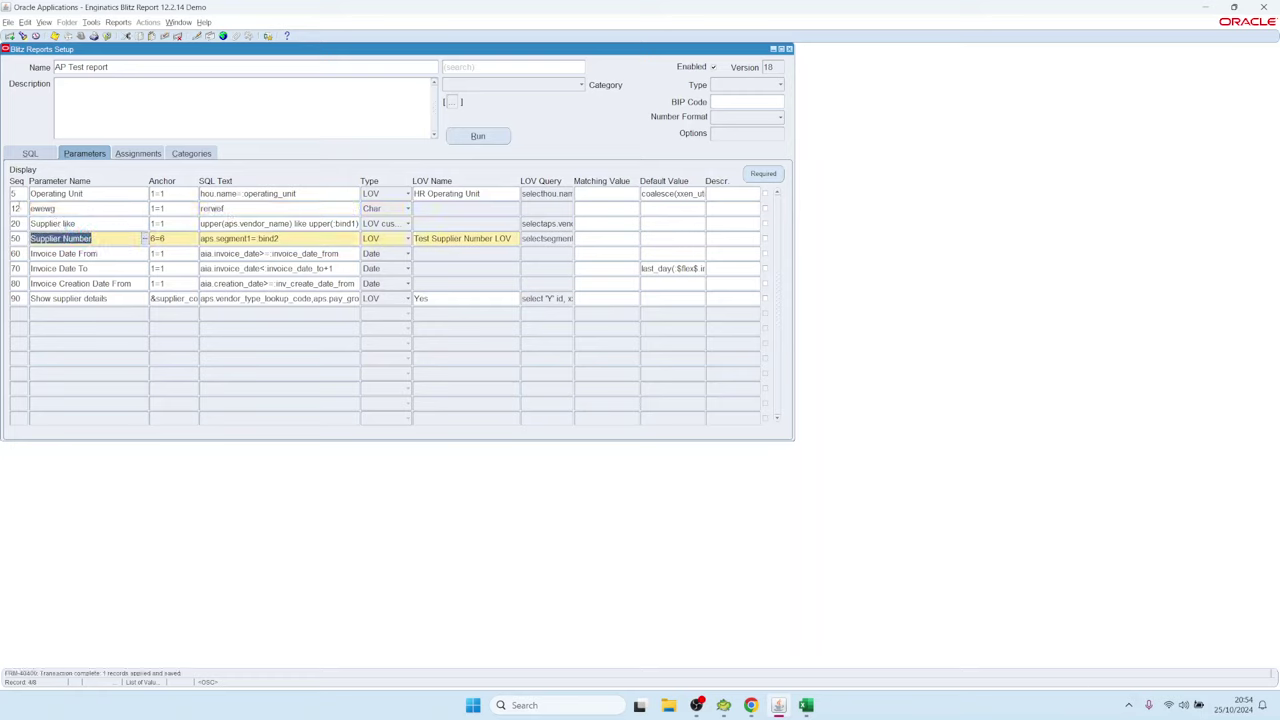
Insert a parameter named werwe with SQL text wewt below ewewg and save the report.
left_click(15, 208)
key("Tab")
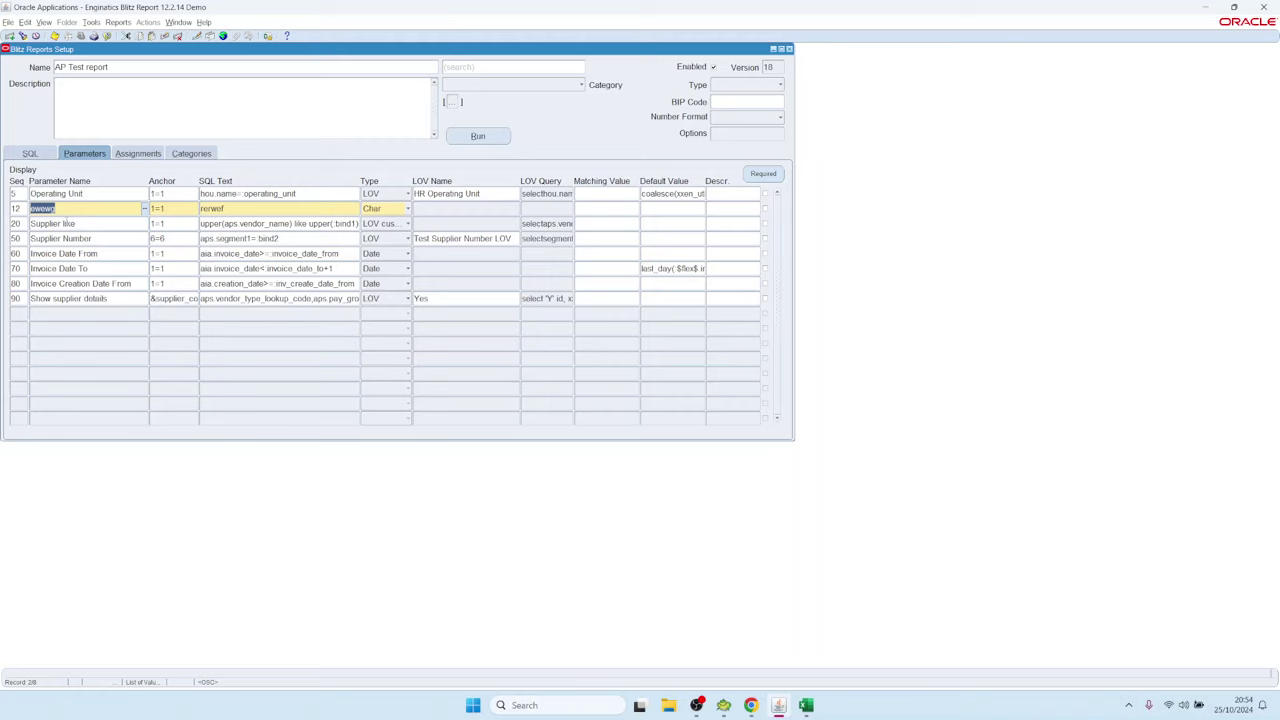
key("ctrl+Down")
type("werwe")
left_click(238, 224)
type("we")
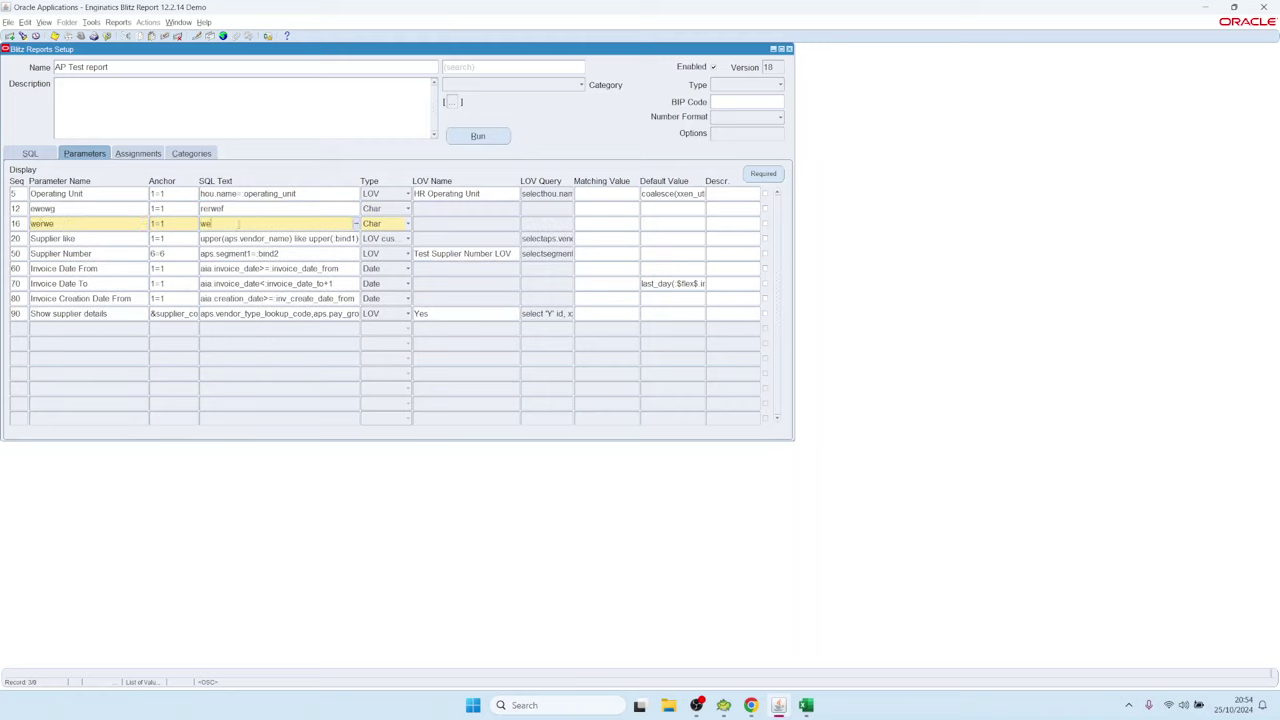
type("wt")
left_click(58, 238)
key("ctrl+s")
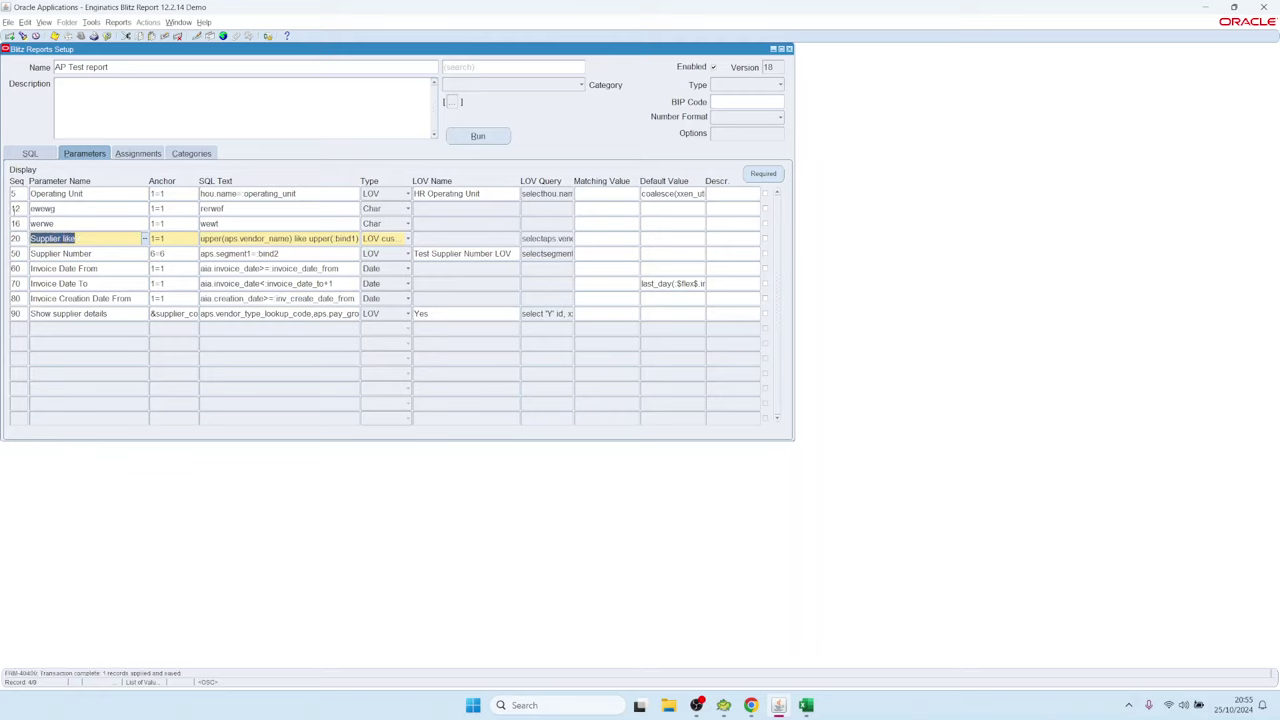
Compare the display sequence numbers of the werwe and Supplier like parameters.
left_click(16, 223)
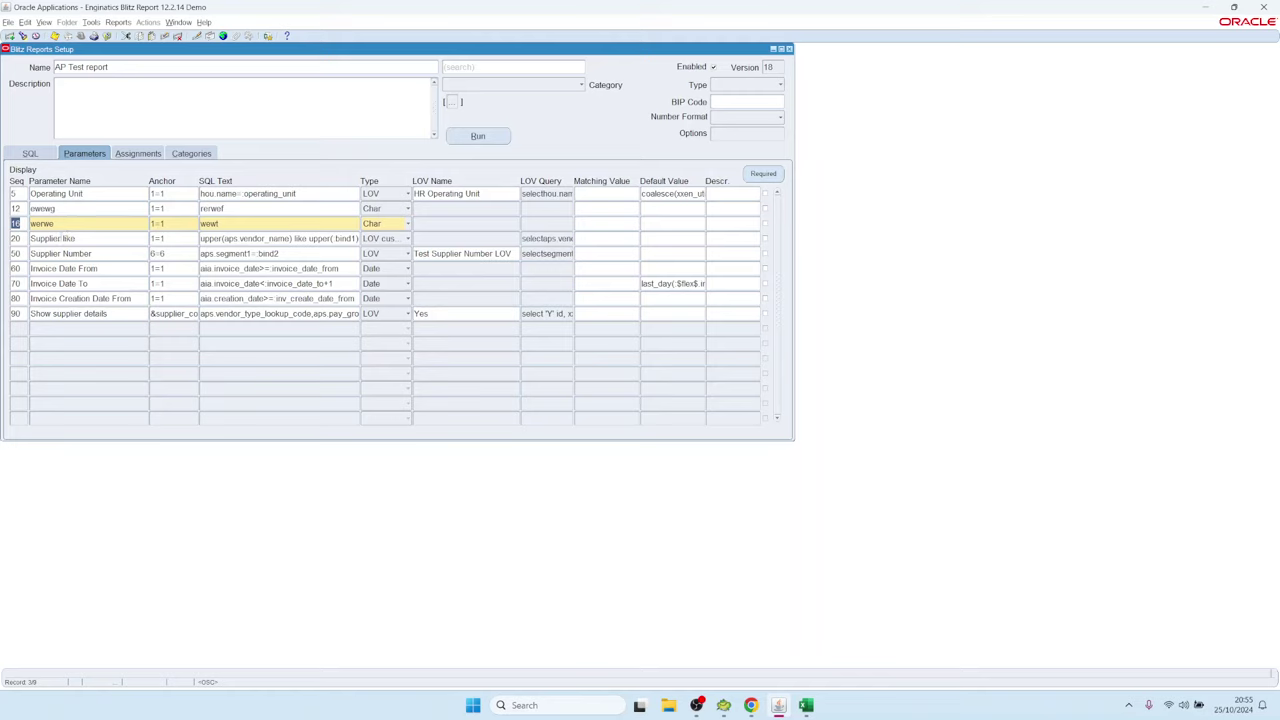
left_click(19, 238)
left_click(20, 224)
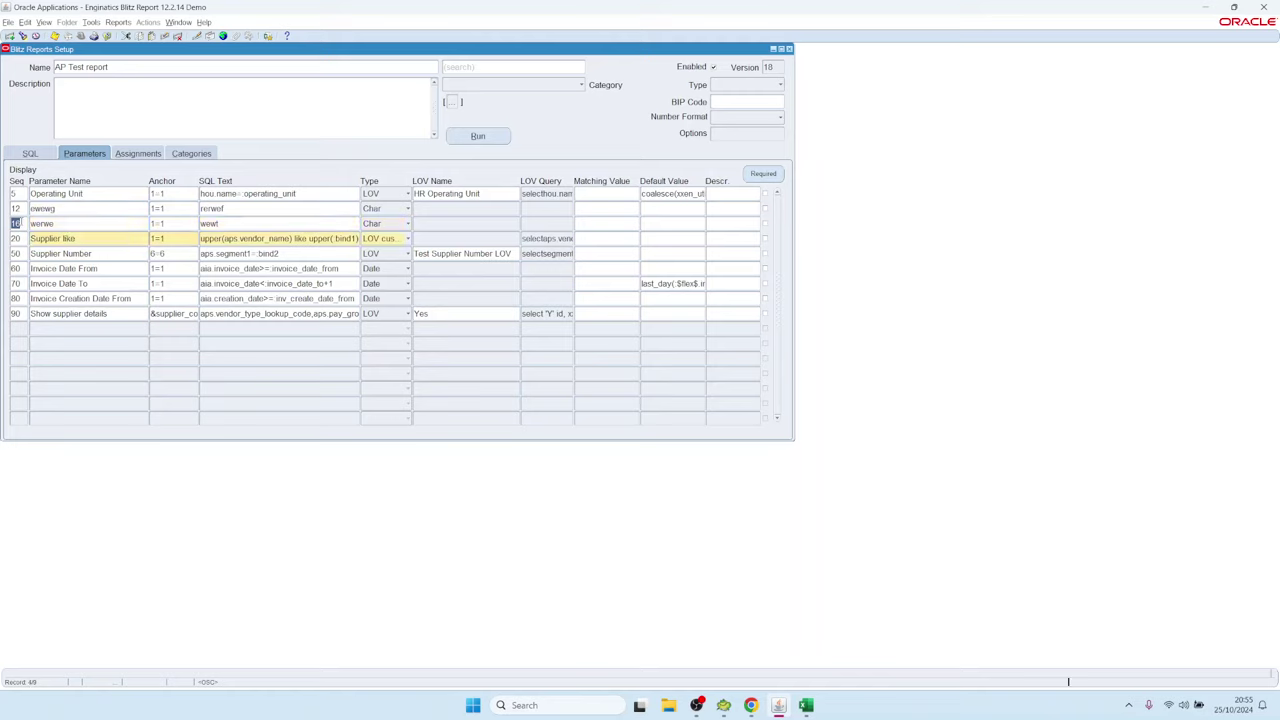
key("Down")
left_click(21, 224)
key("Down")
double_click(66, 224)
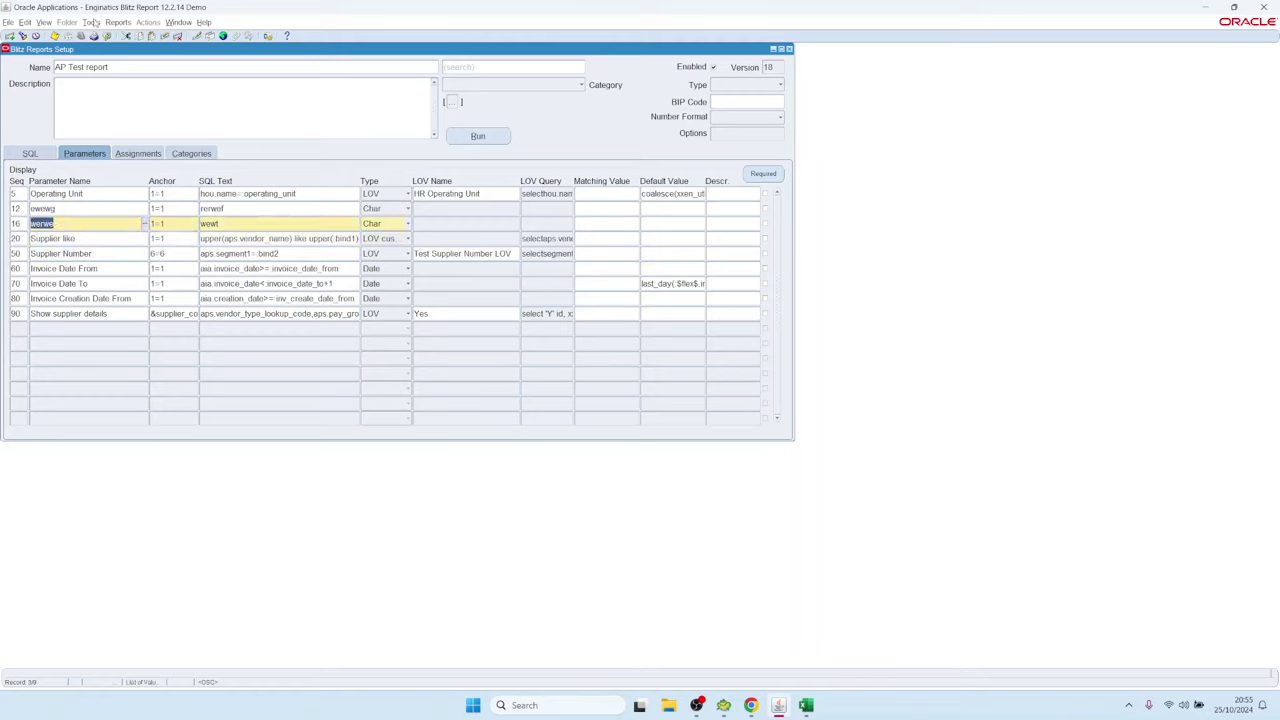
Resequence the report's parameters and check the new sequence numbers of the first three rows.
left_click(91, 22)
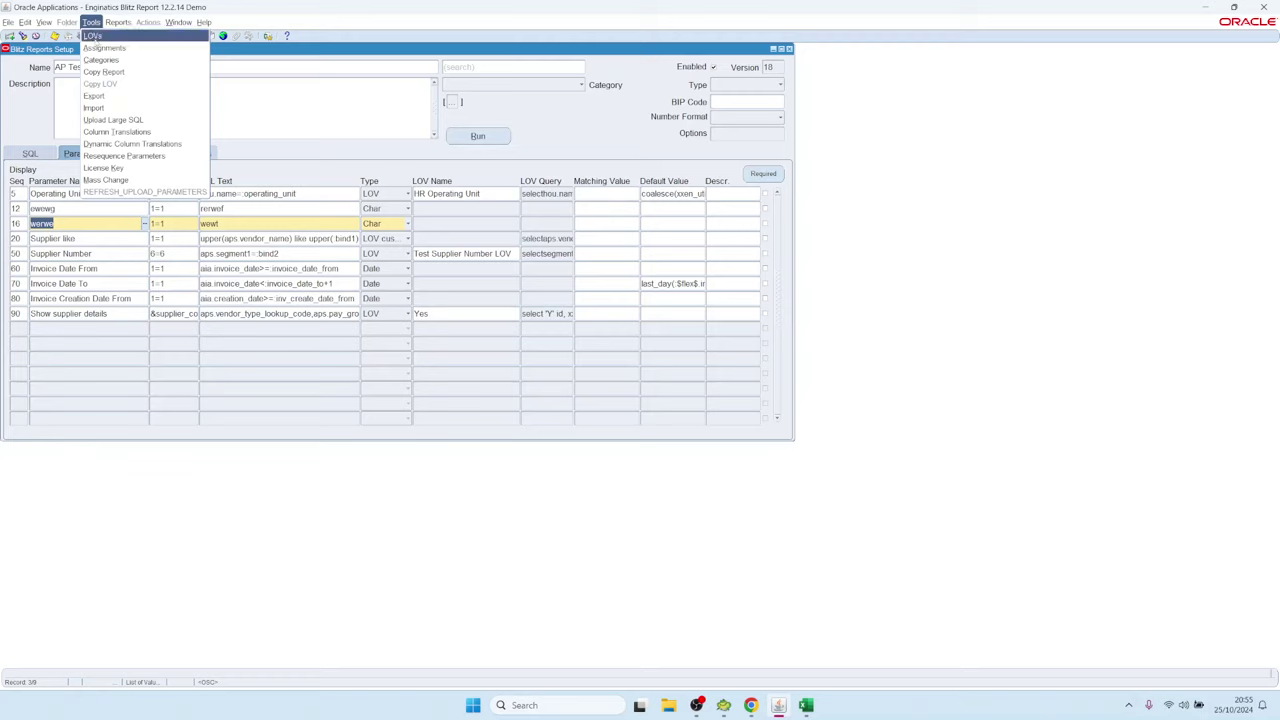
left_click(124, 156)
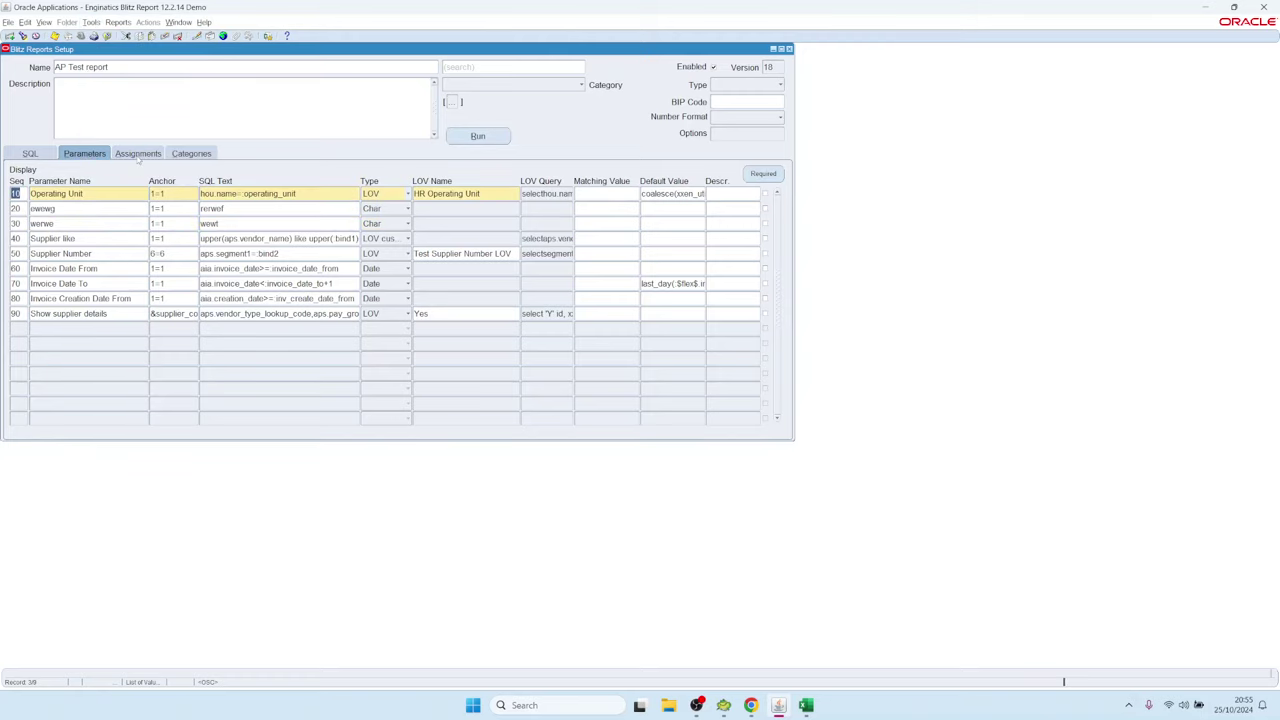
left_click(14, 210)
left_click(20, 223)
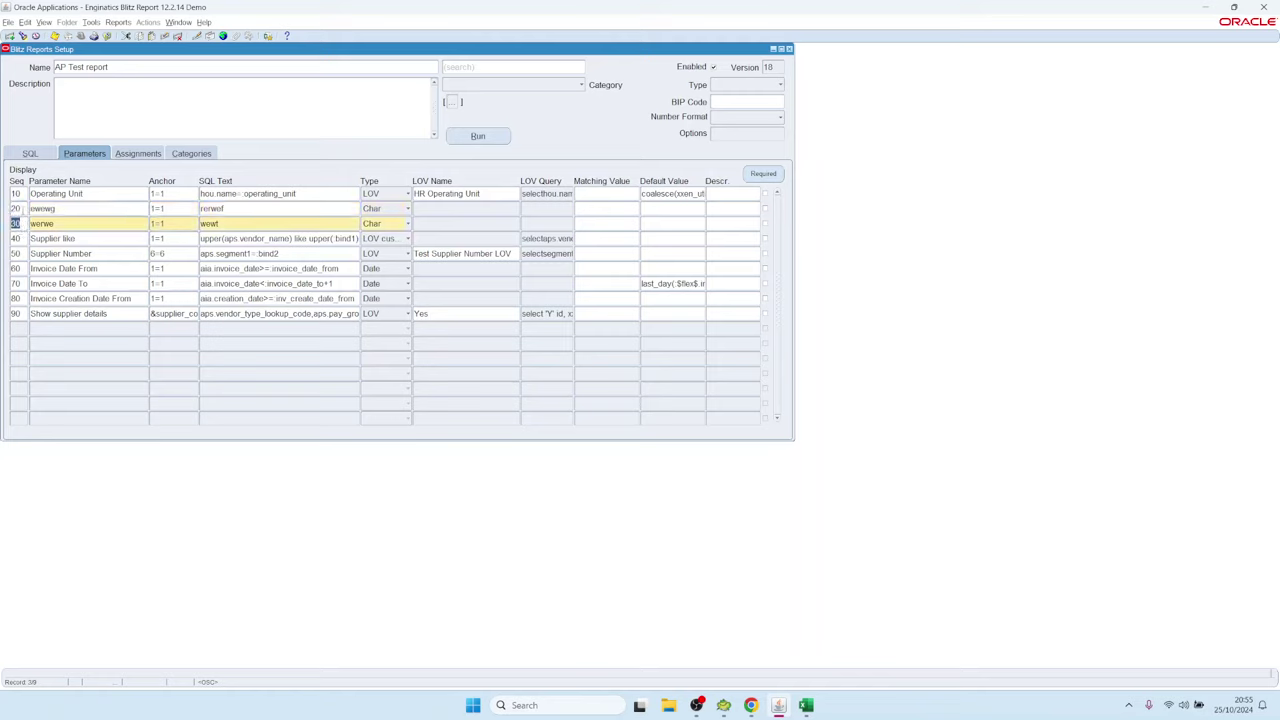
left_click(22, 195)
left_click(22, 209)
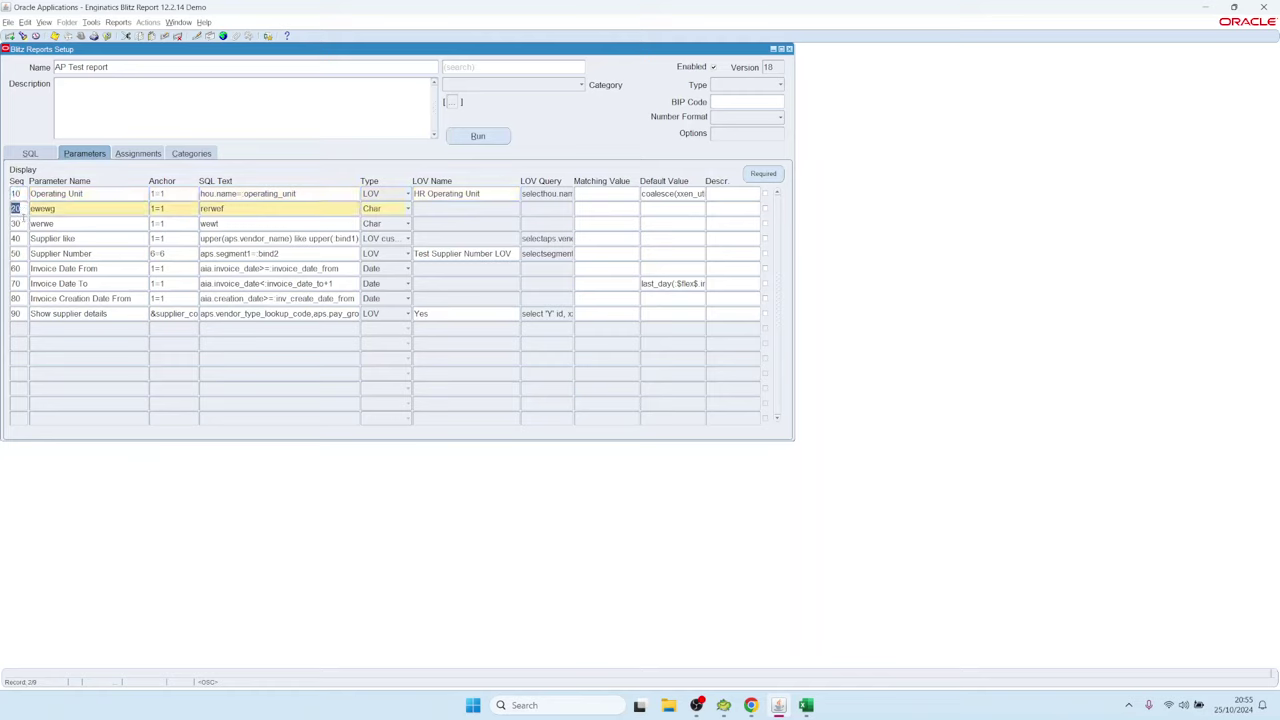
left_click(20, 223)
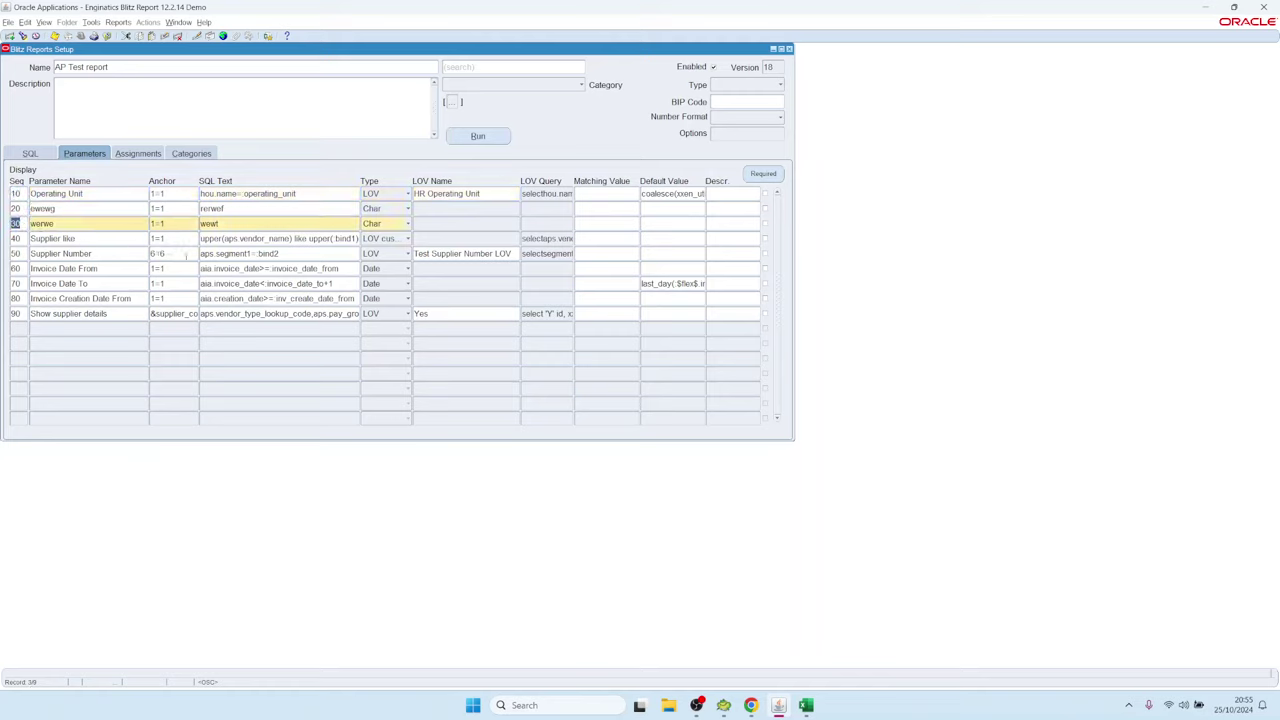